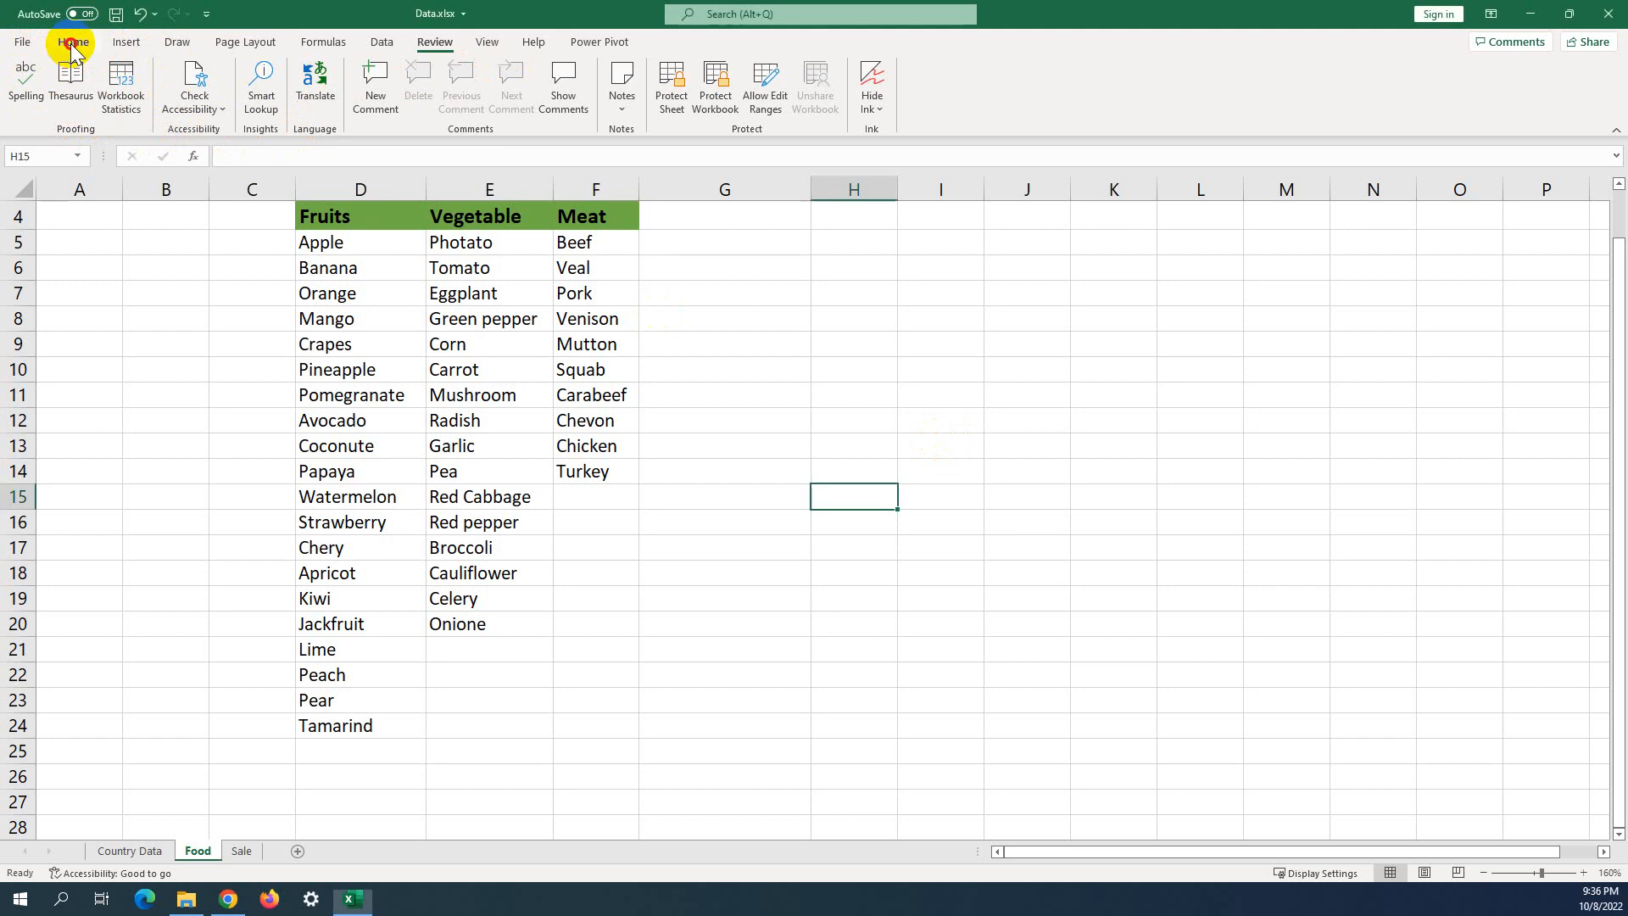
# Browse the Insert, Draw, Page Layout, Formulas and Data tabs, then return to Review.
pyautogui.click(126, 42)
pyautogui.click(176, 42)
pyautogui.click(236, 43)
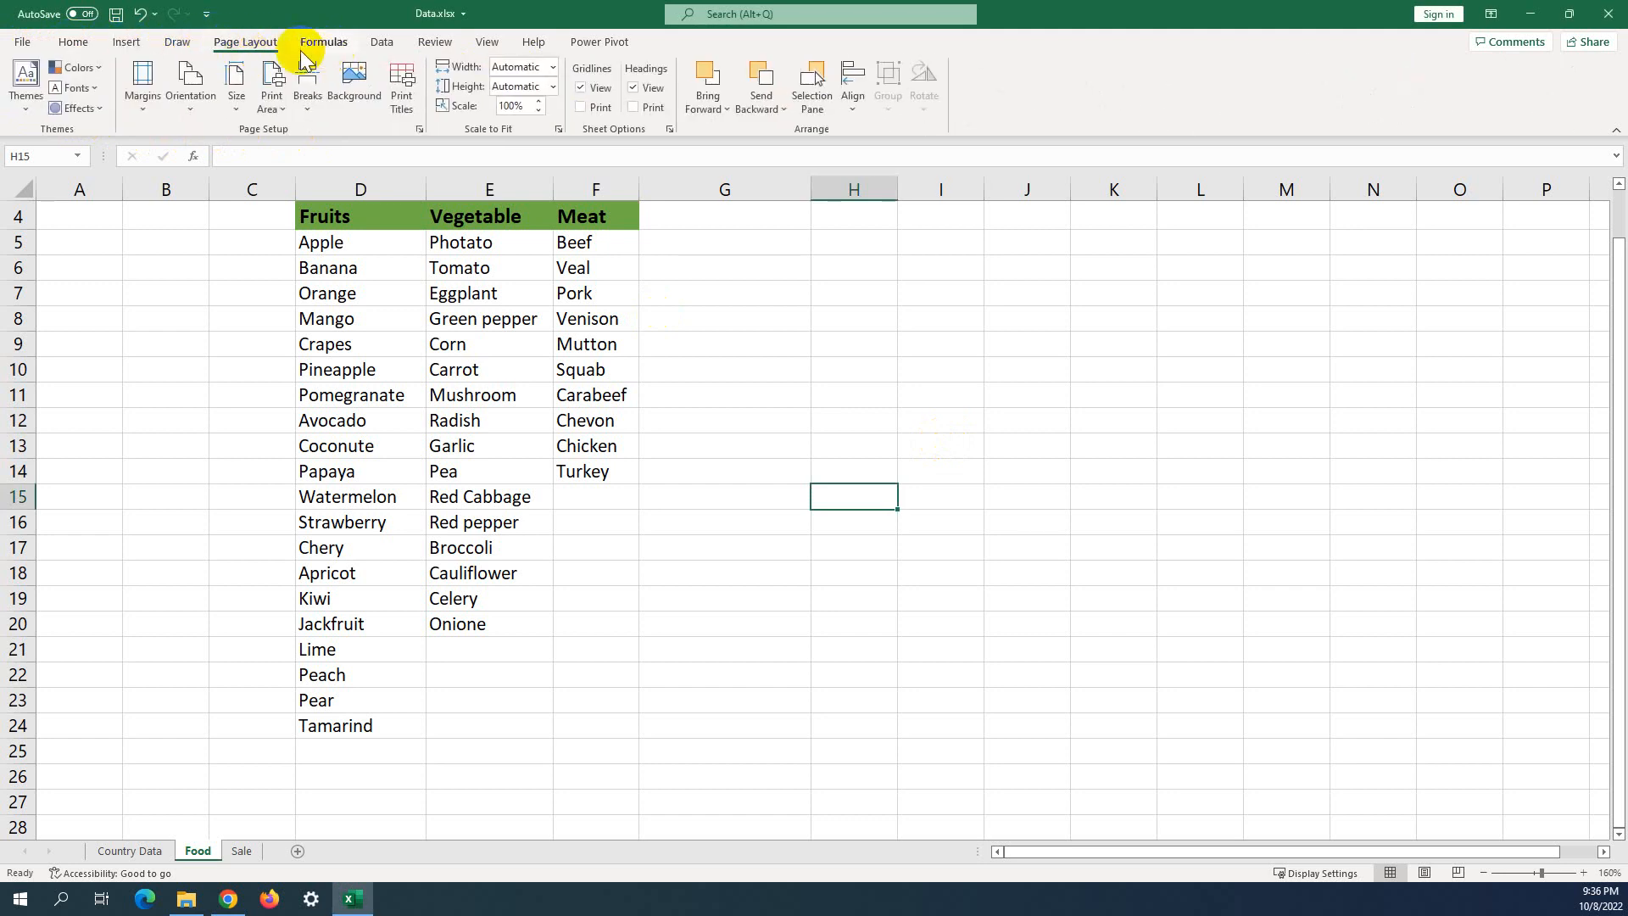
pyautogui.click(329, 44)
pyautogui.click(375, 46)
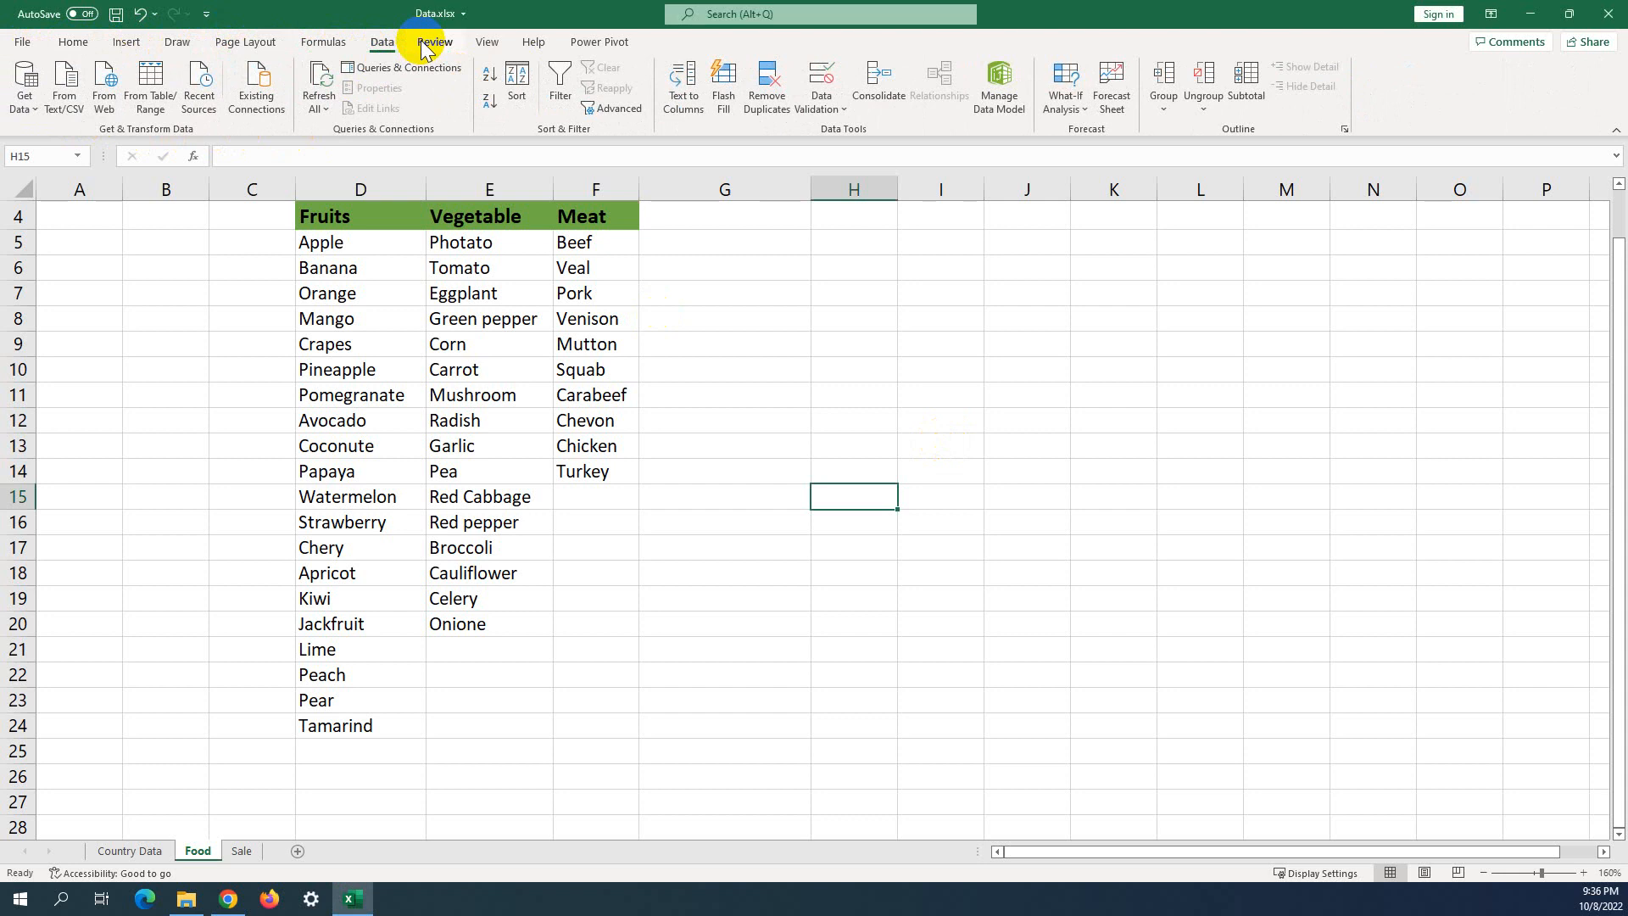
pyautogui.click(436, 42)
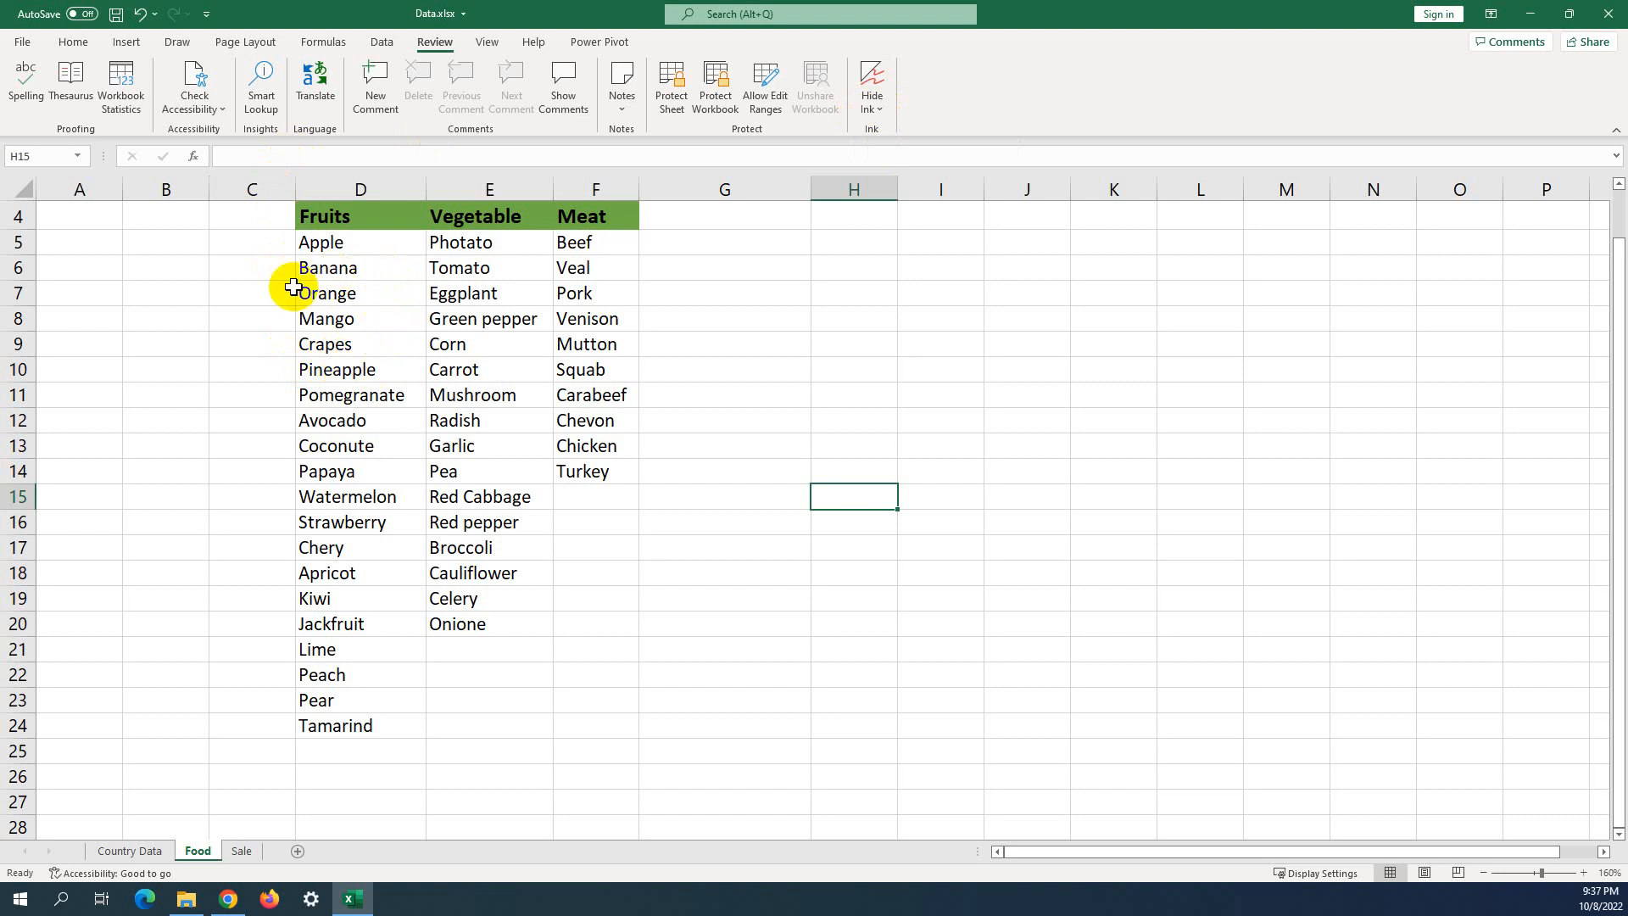
# Try selecting the food lists range from row 3, then row 2, and clear it.
pyautogui.scroll(1, 293, 287)
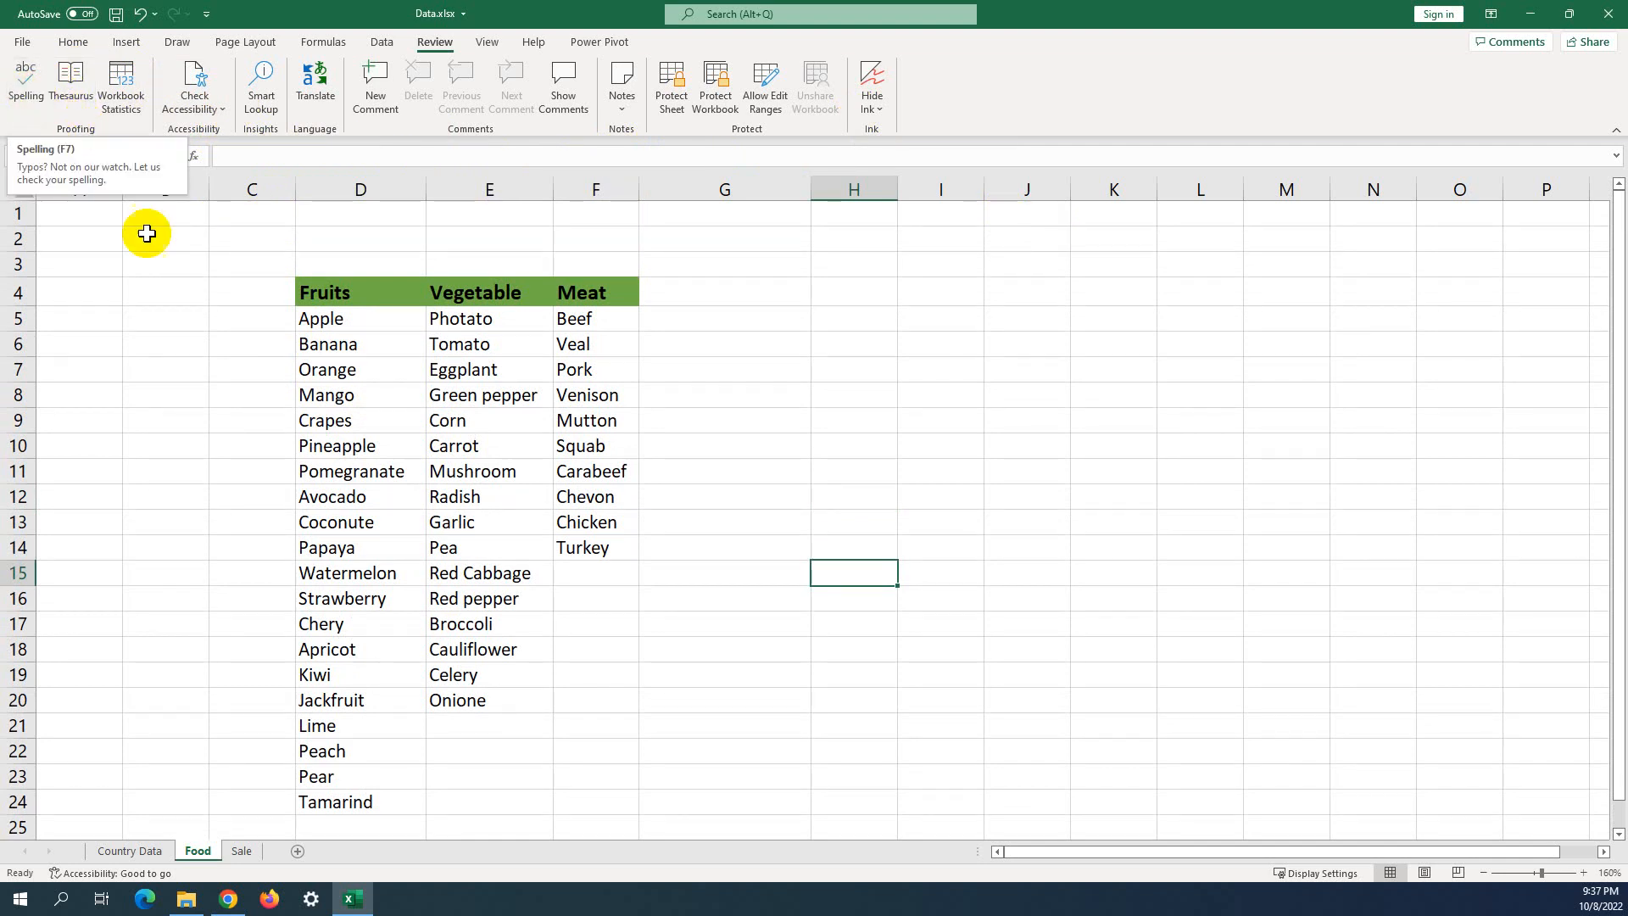
pyautogui.moveTo(679, 297); pyautogui.dragTo(334, 803)
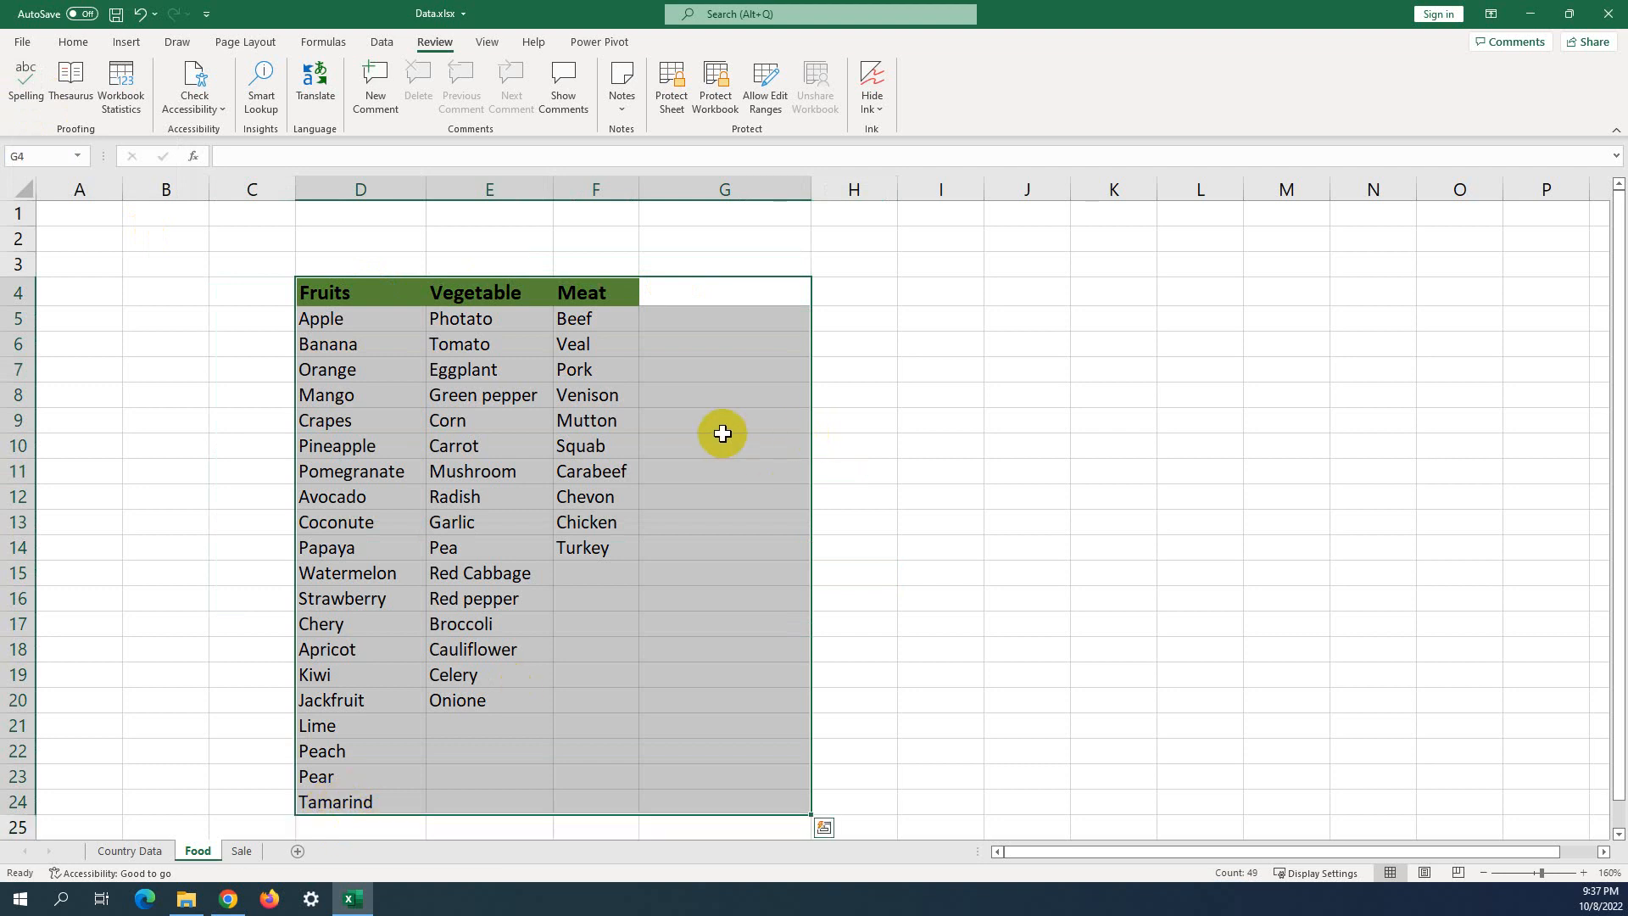
pyautogui.click(695, 401)
pyautogui.moveTo(654, 265); pyautogui.dragTo(313, 812)
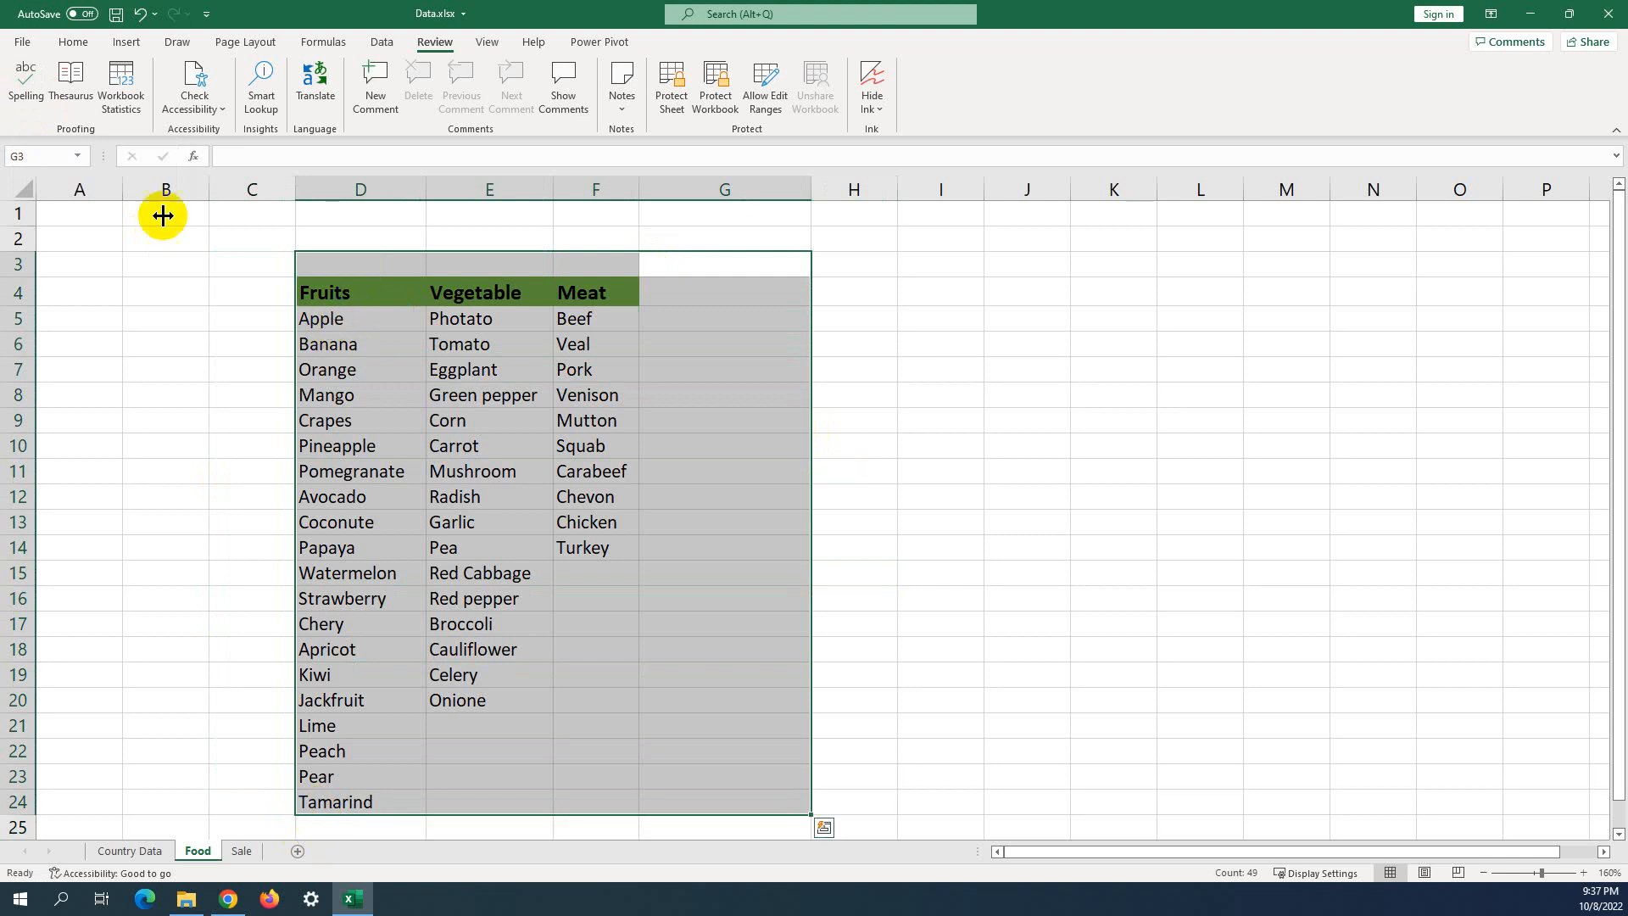
pyautogui.click(462, 393)
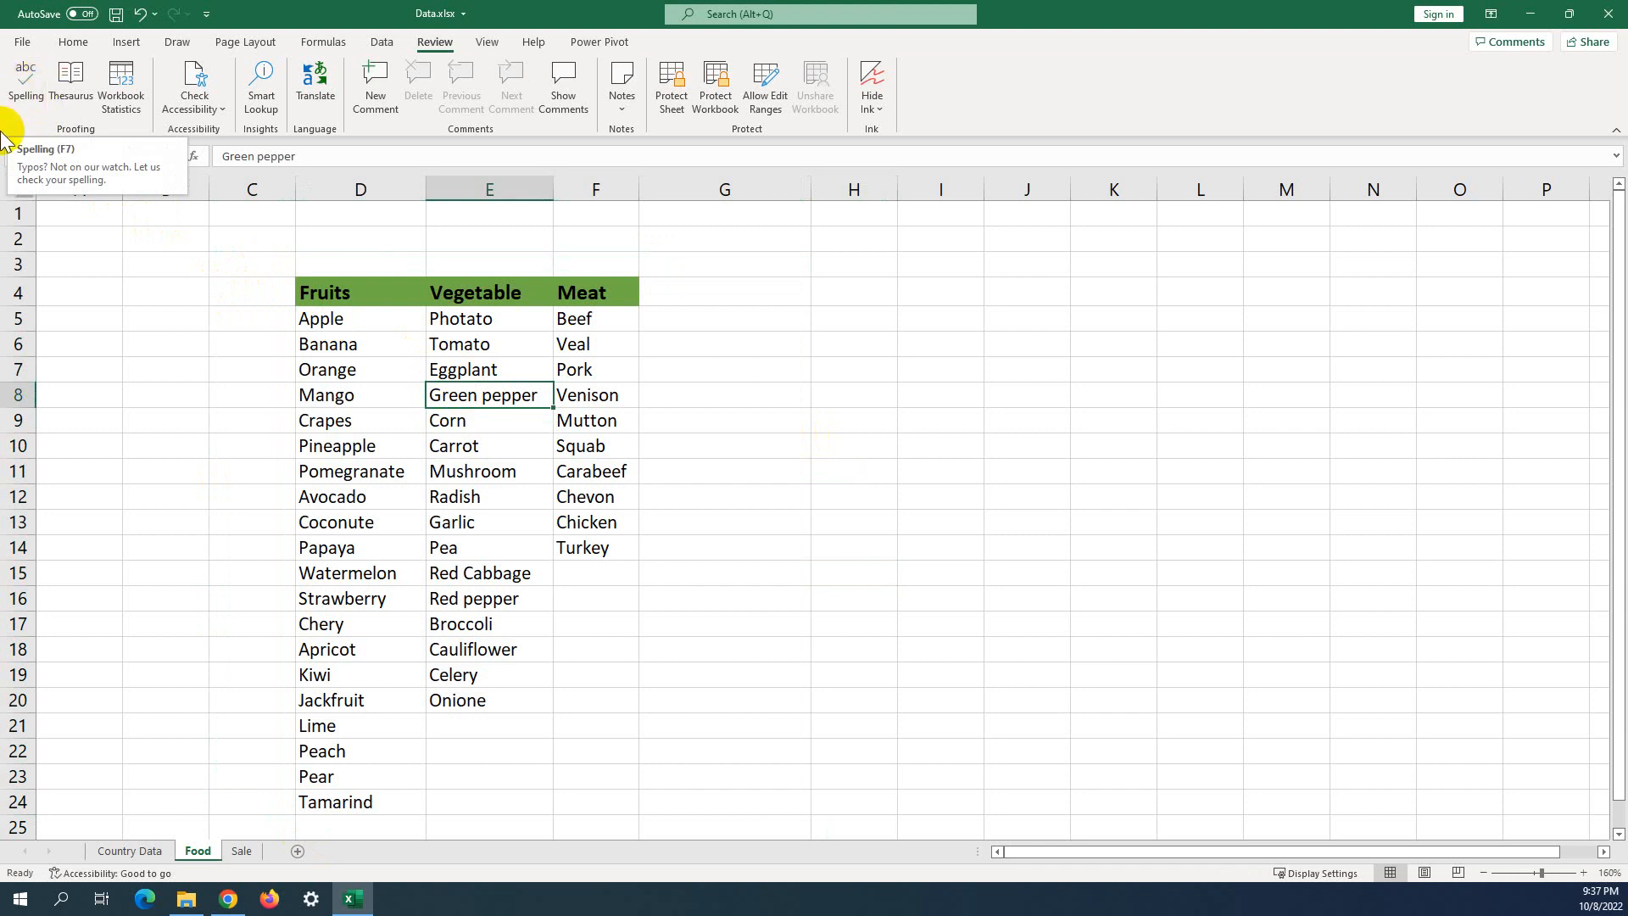
pyautogui.moveTo(246, 242); pyautogui.dragTo(683, 516)
pyautogui.scroll(3, 684, 512)
pyautogui.click(678, 473)
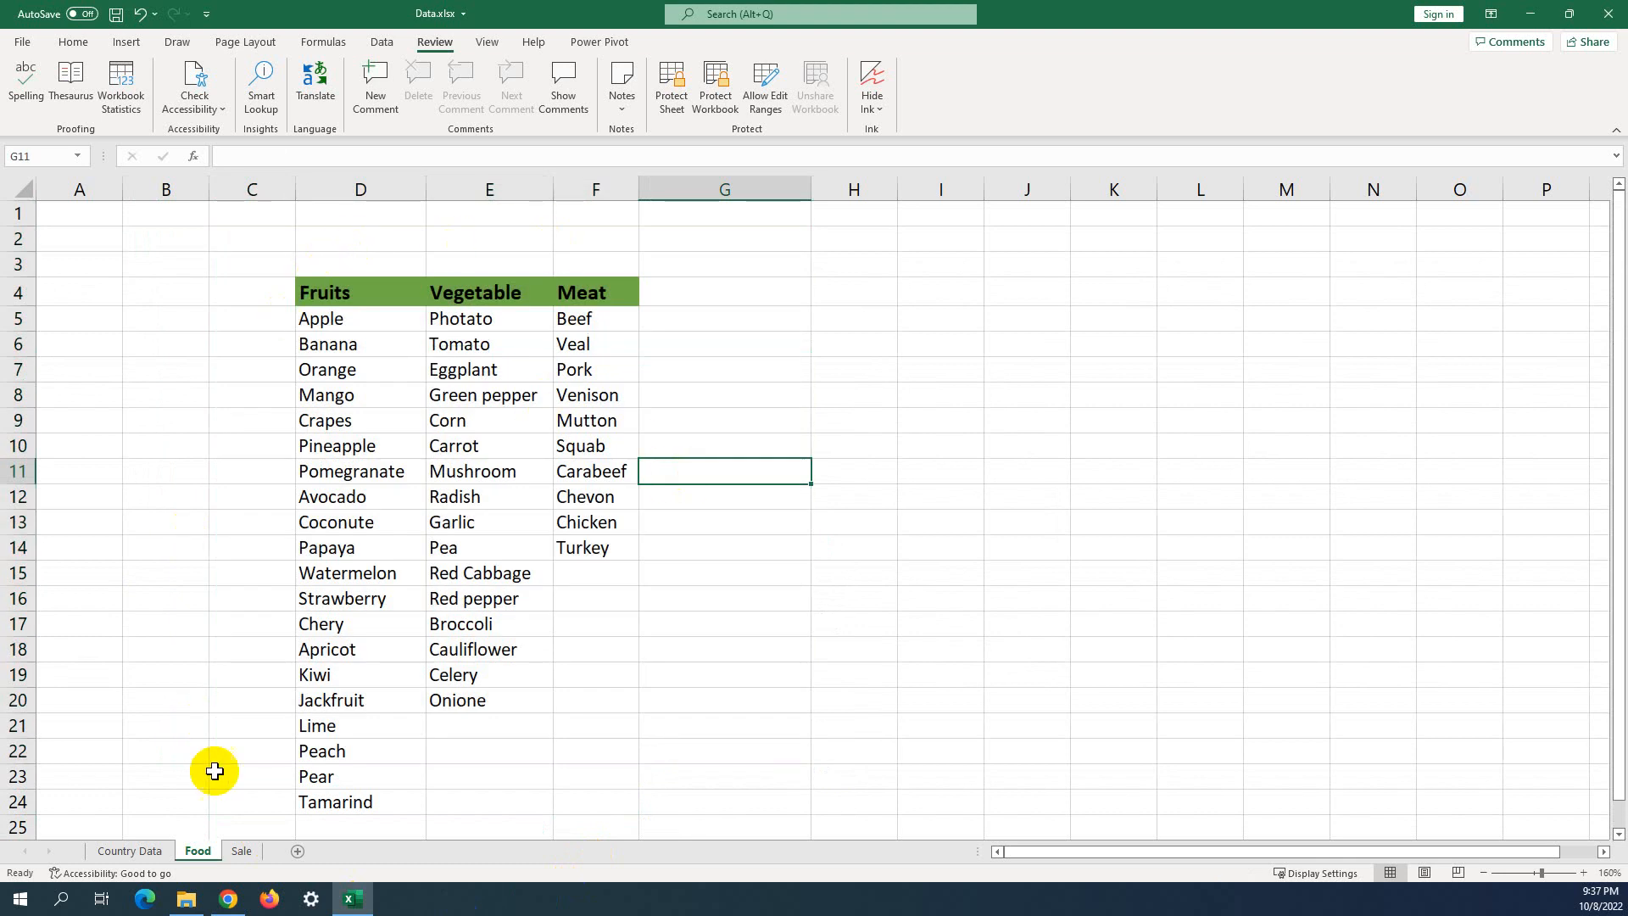
# Select C4, then click through empty cells, ending on A3.
pyautogui.click(257, 283)
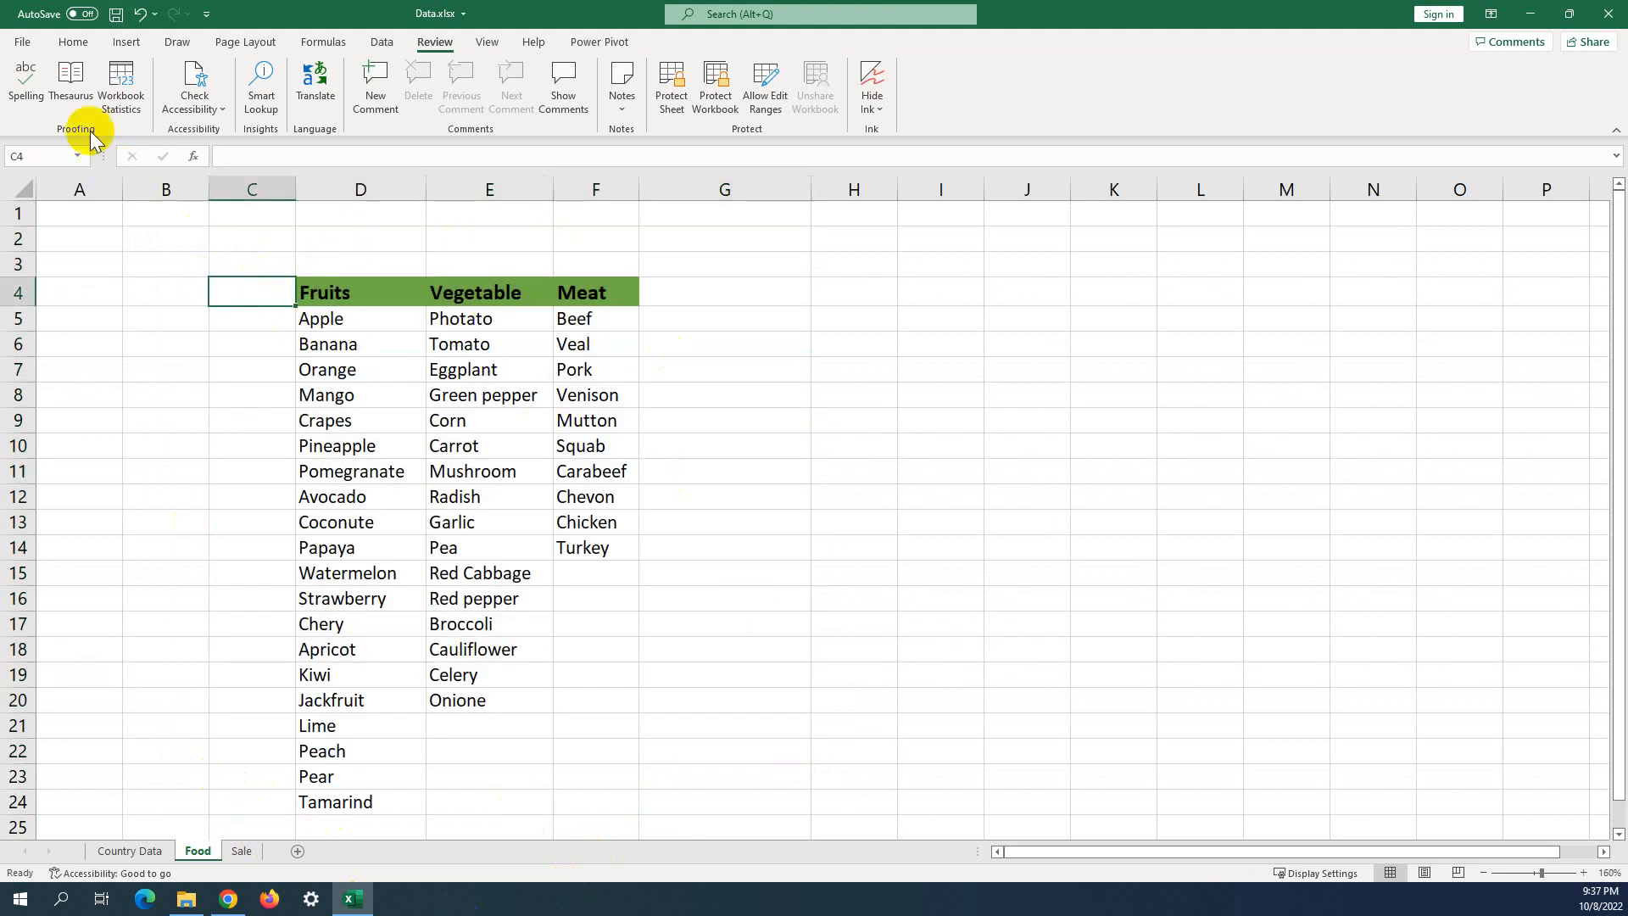
pyautogui.click(73, 259)
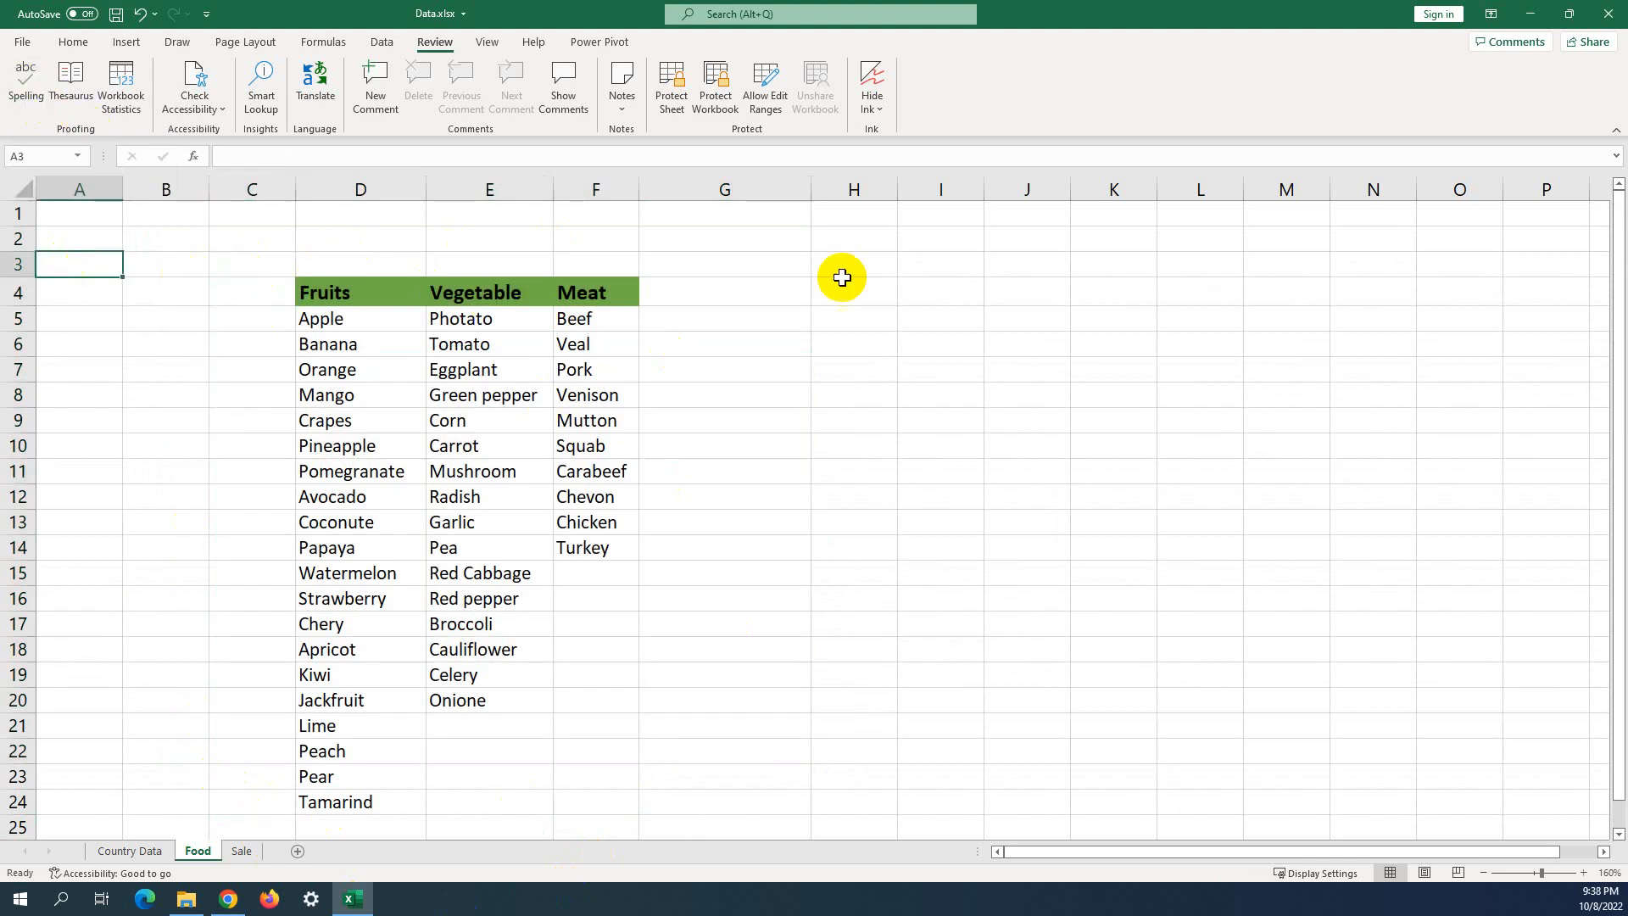
pyautogui.click(882, 293)
pyautogui.click(146, 242)
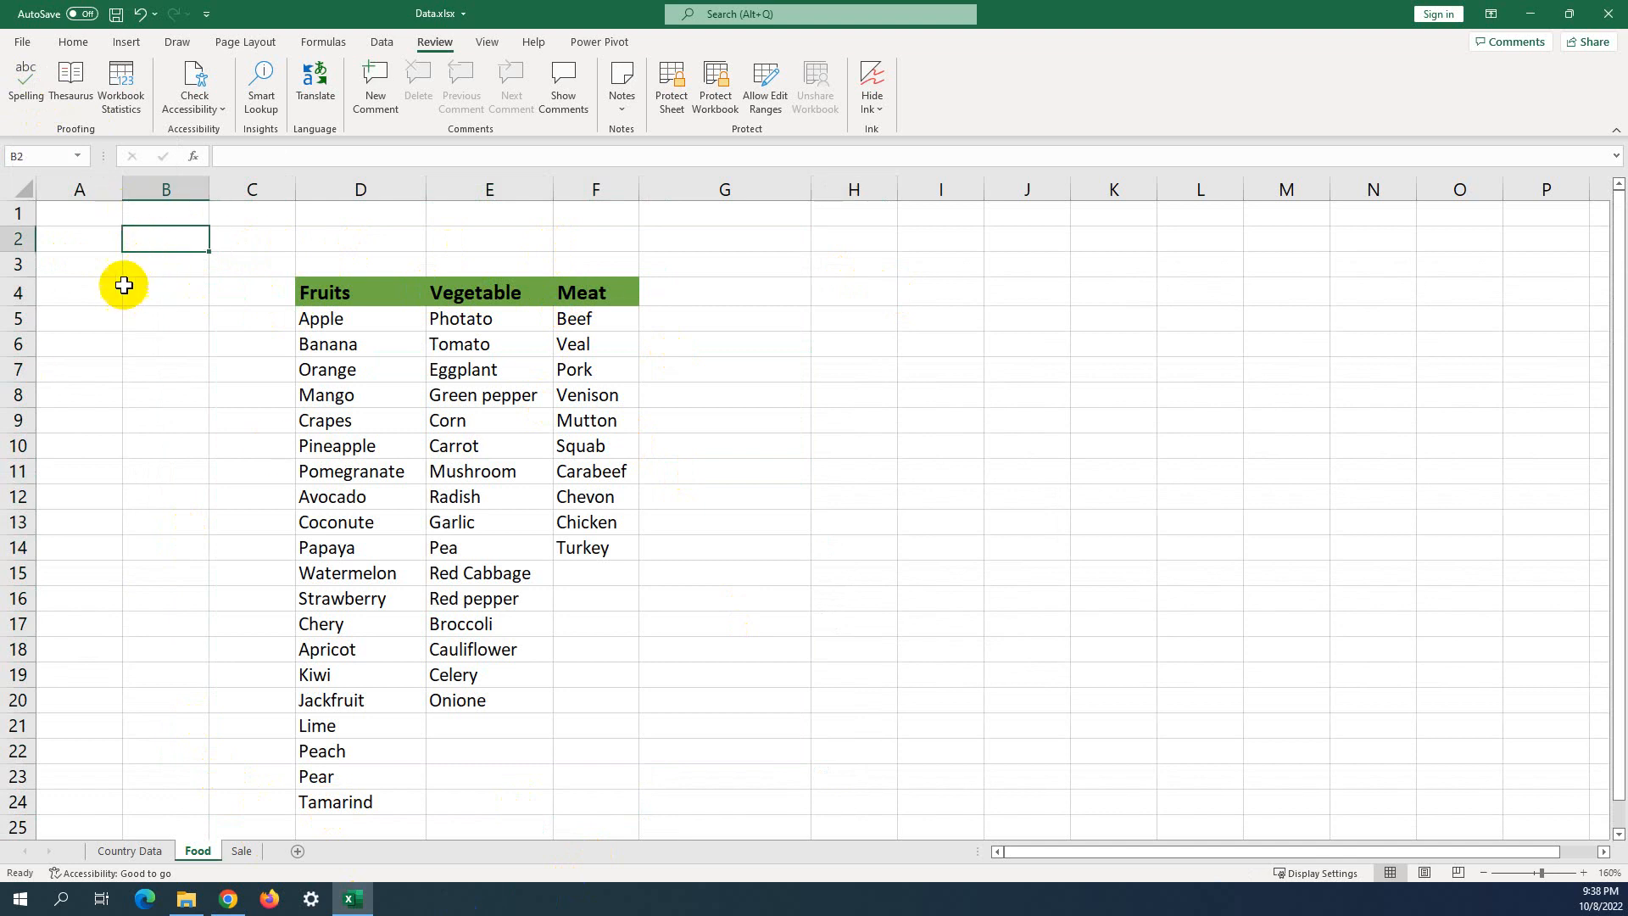
pyautogui.click(125, 269)
pyautogui.click(101, 268)
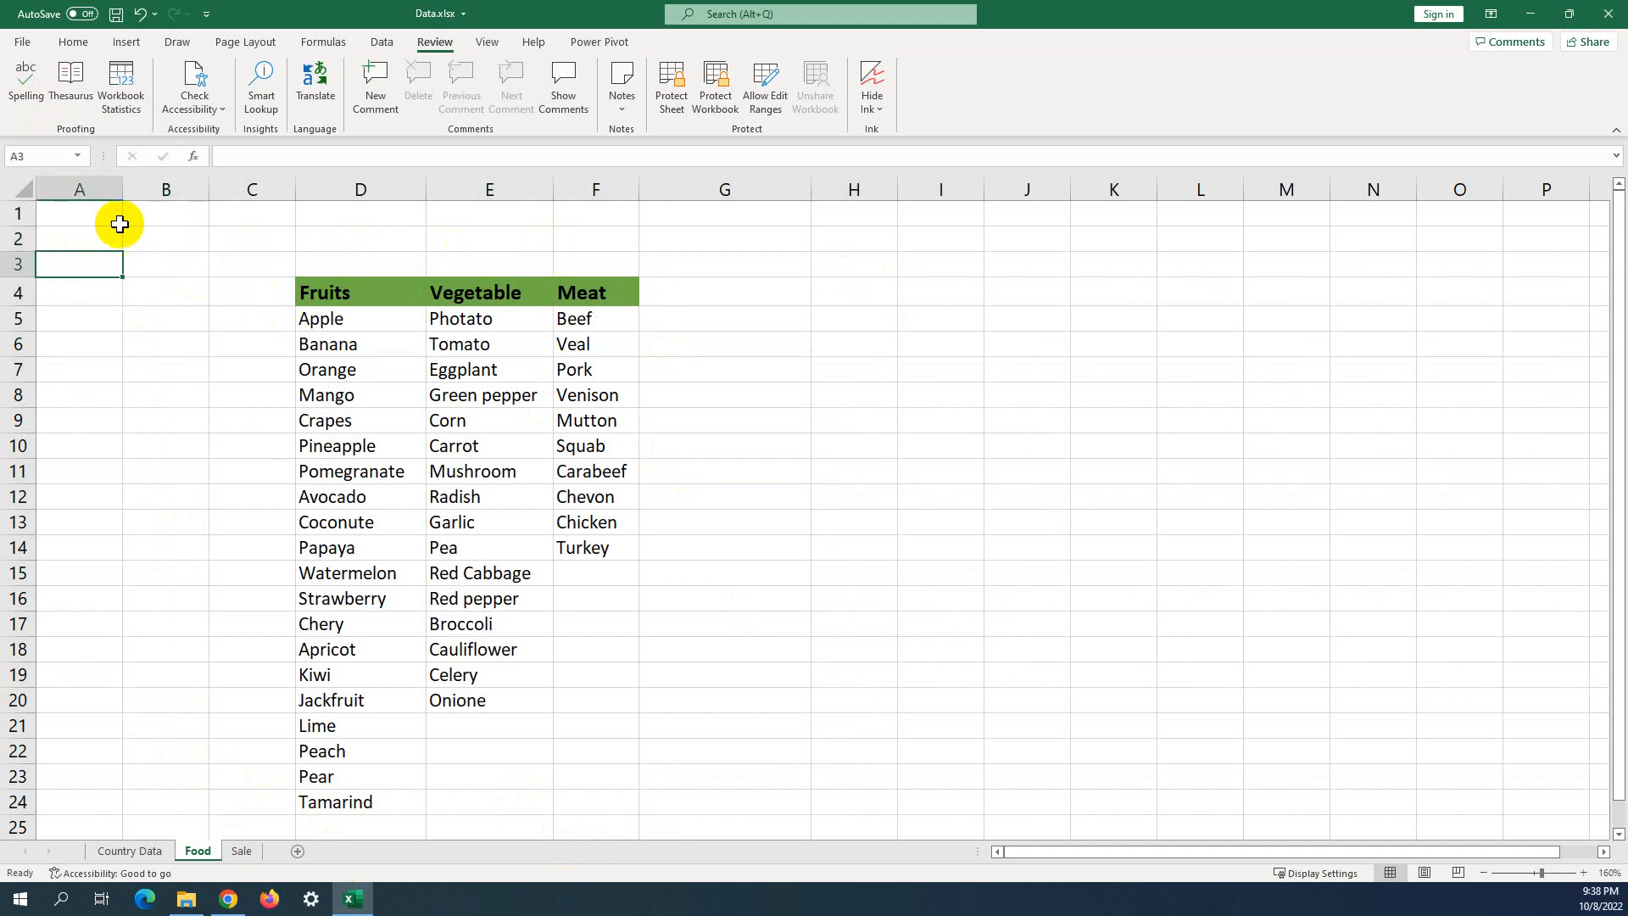
# Run the spell check and replace Photato in E5 with Potato.
pyautogui.click(25, 83)
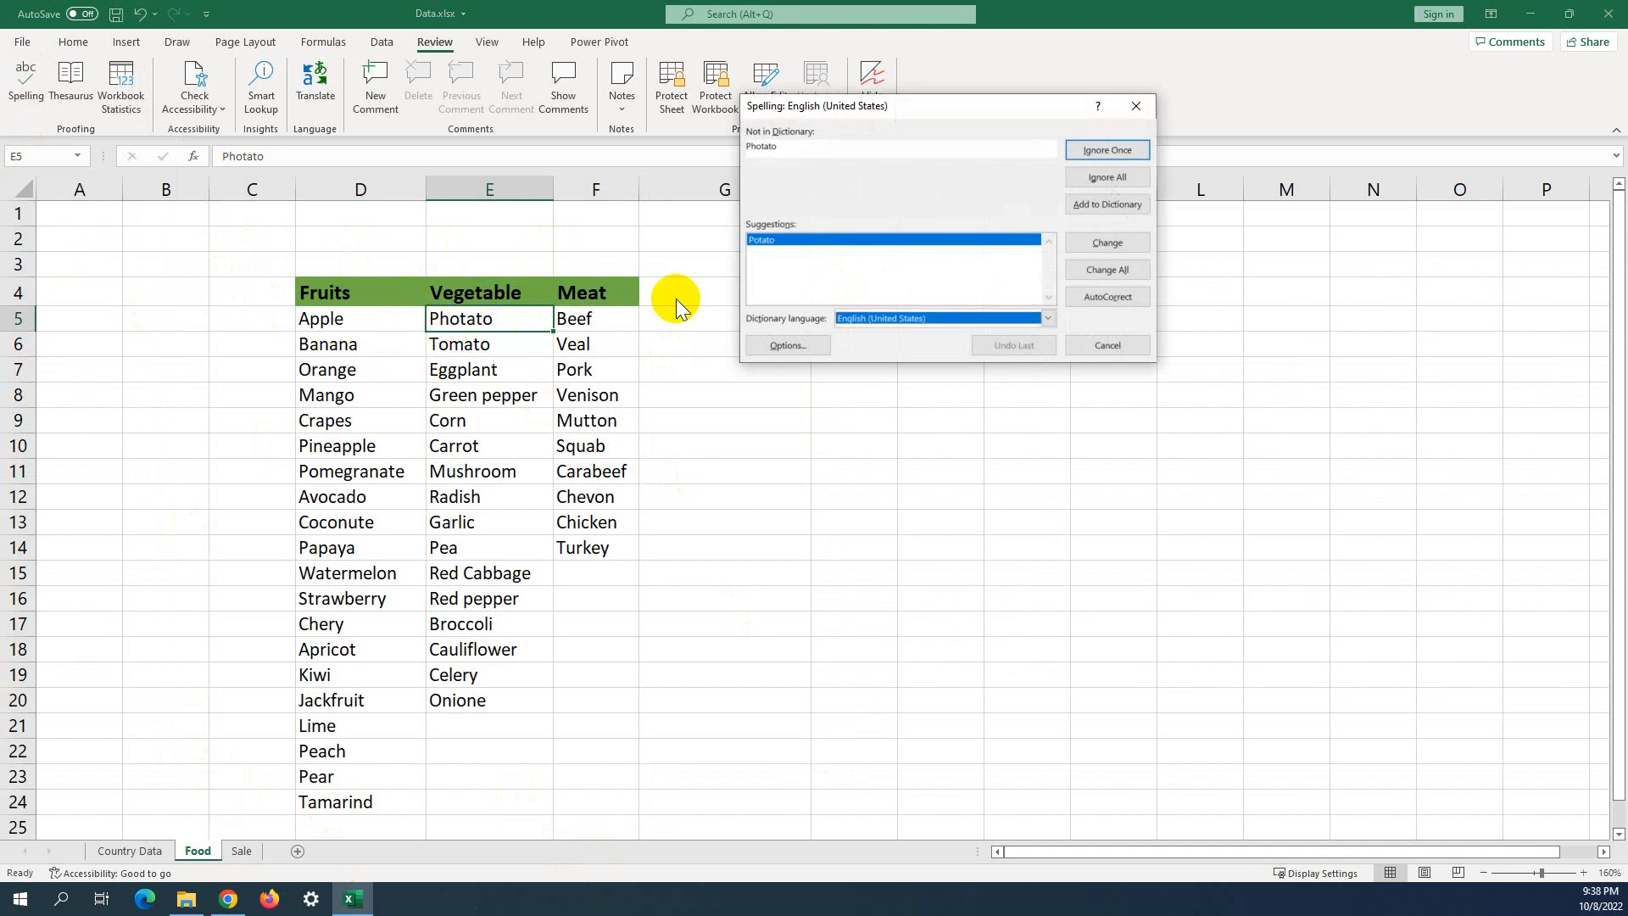
pyautogui.moveTo(767, 112); pyautogui.dragTo(653, 137)
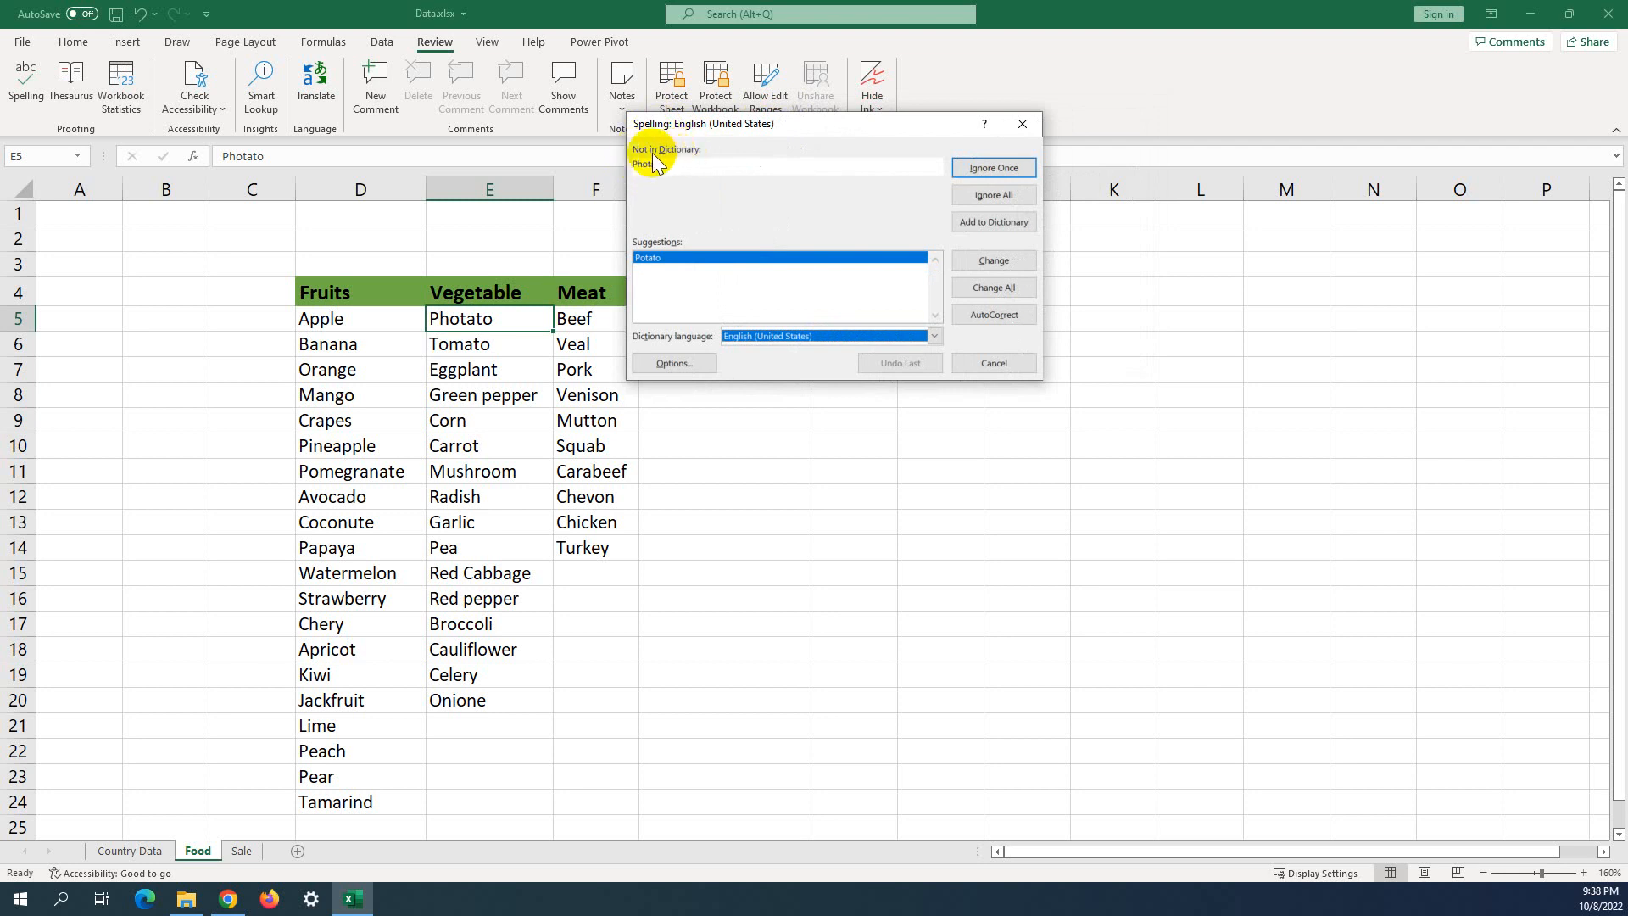
pyautogui.click(644, 170)
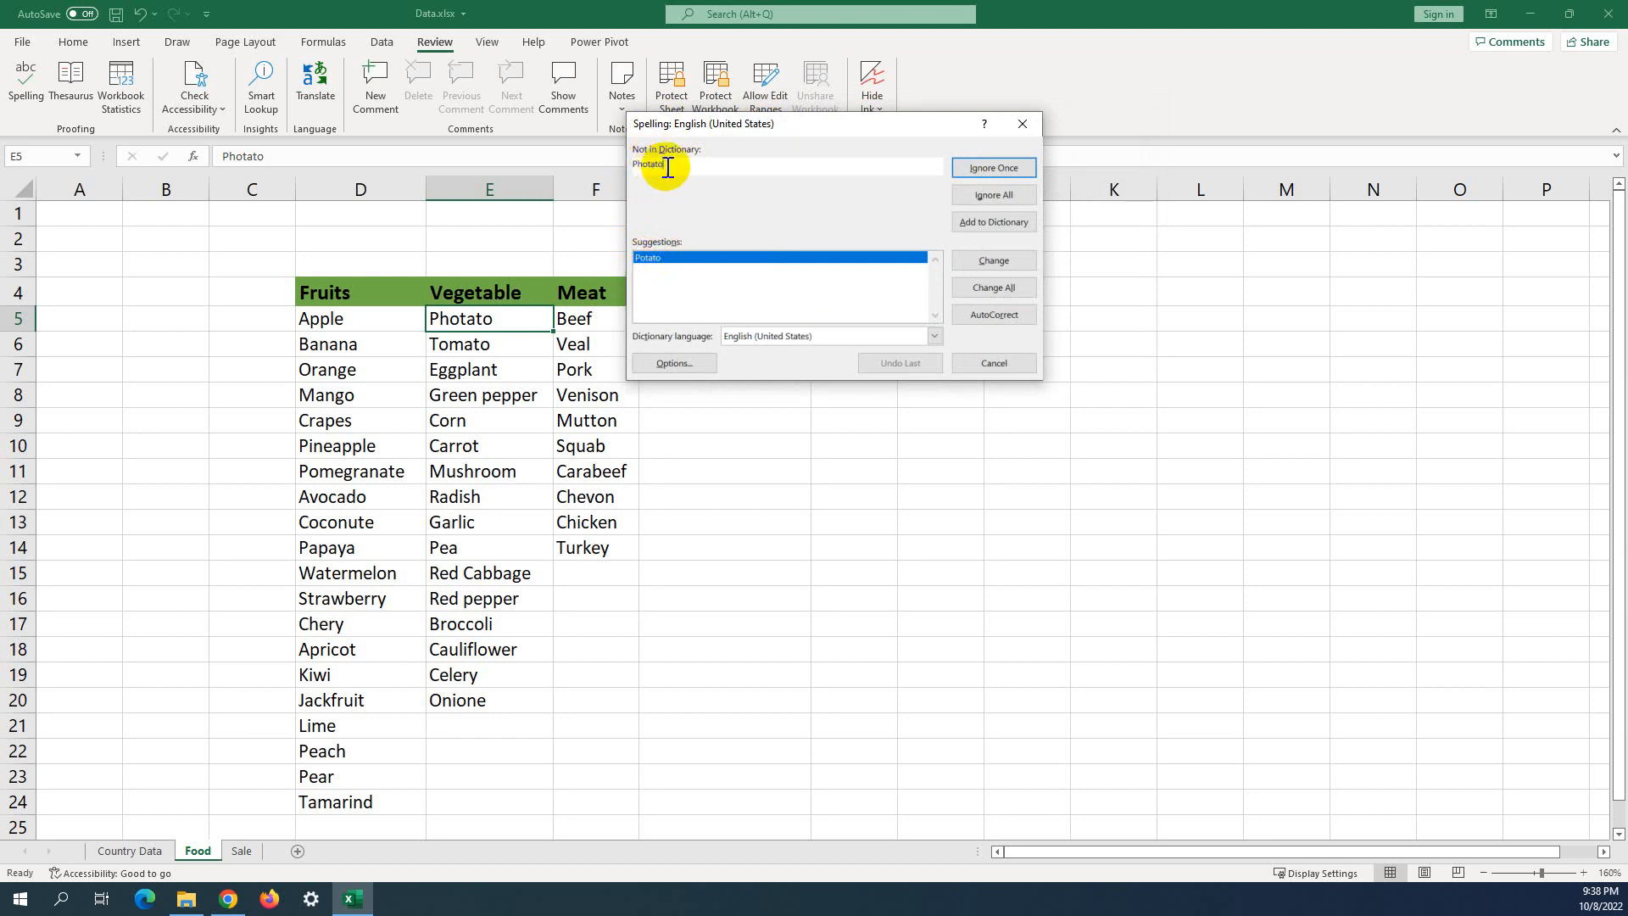
pyautogui.moveTo(666, 167); pyautogui.dragTo(634, 169)
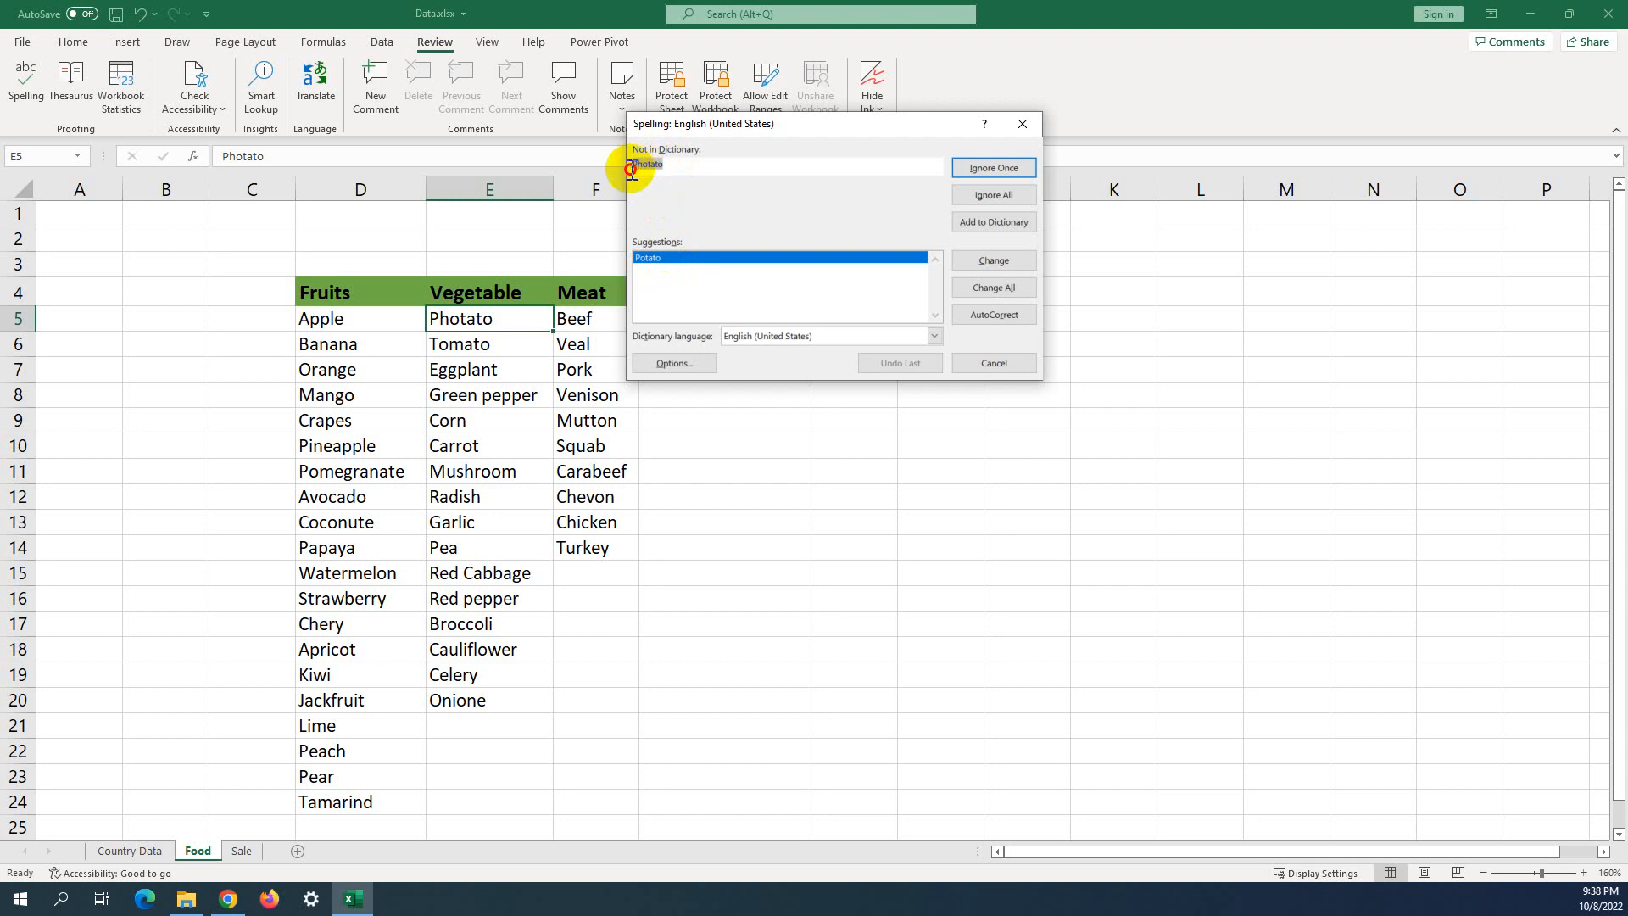
pyautogui.click(650, 263)
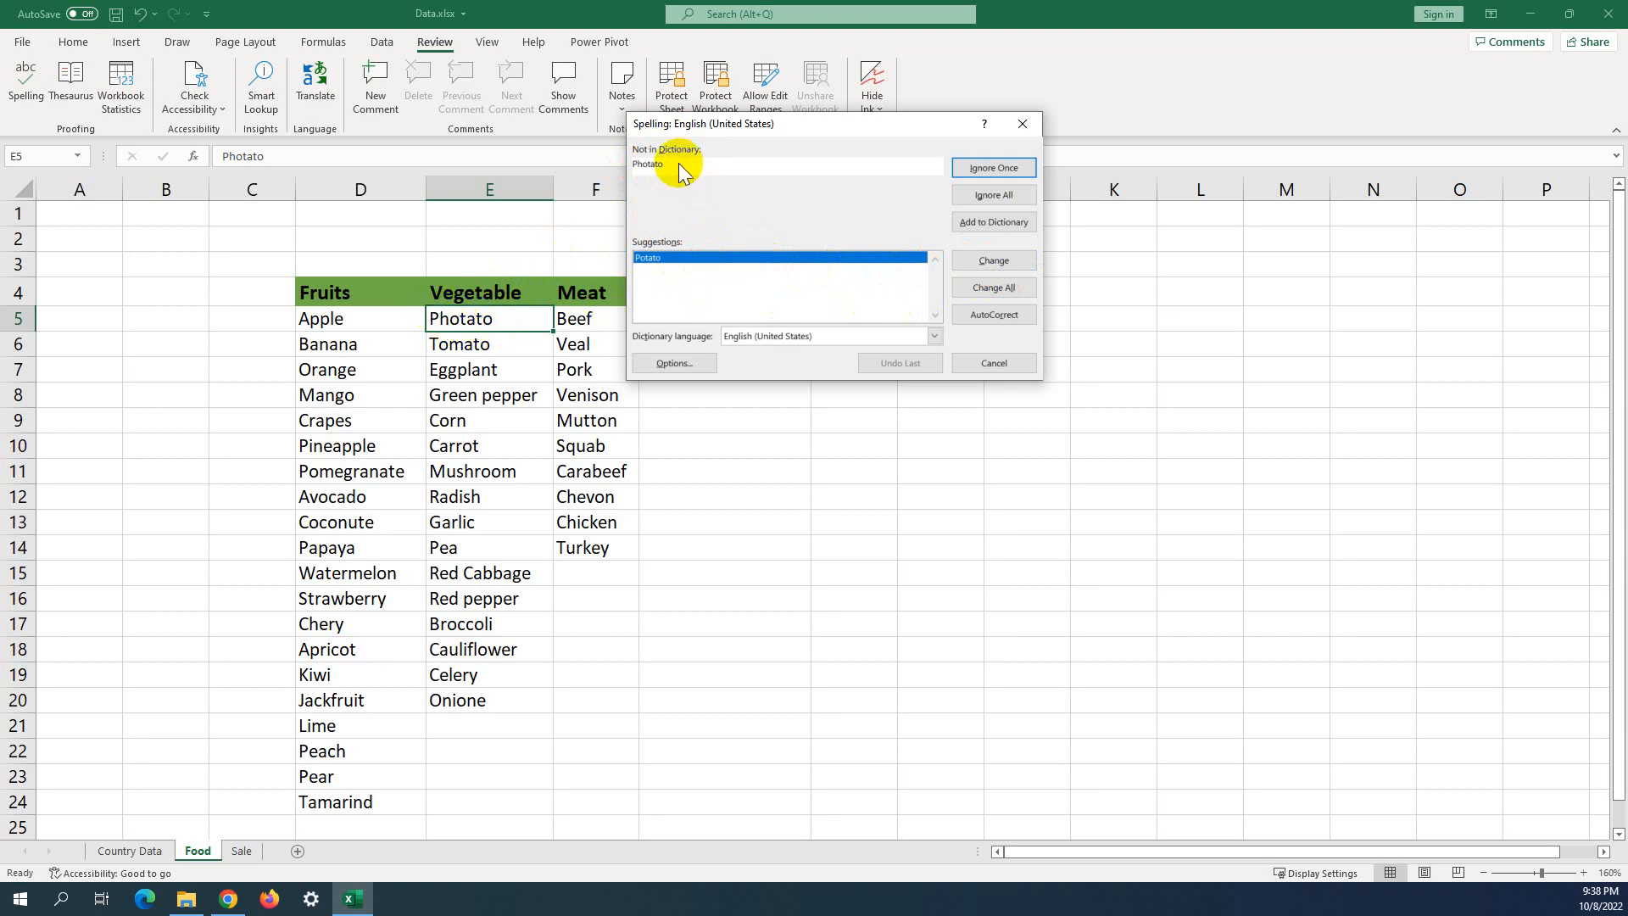
pyautogui.click(994, 263)
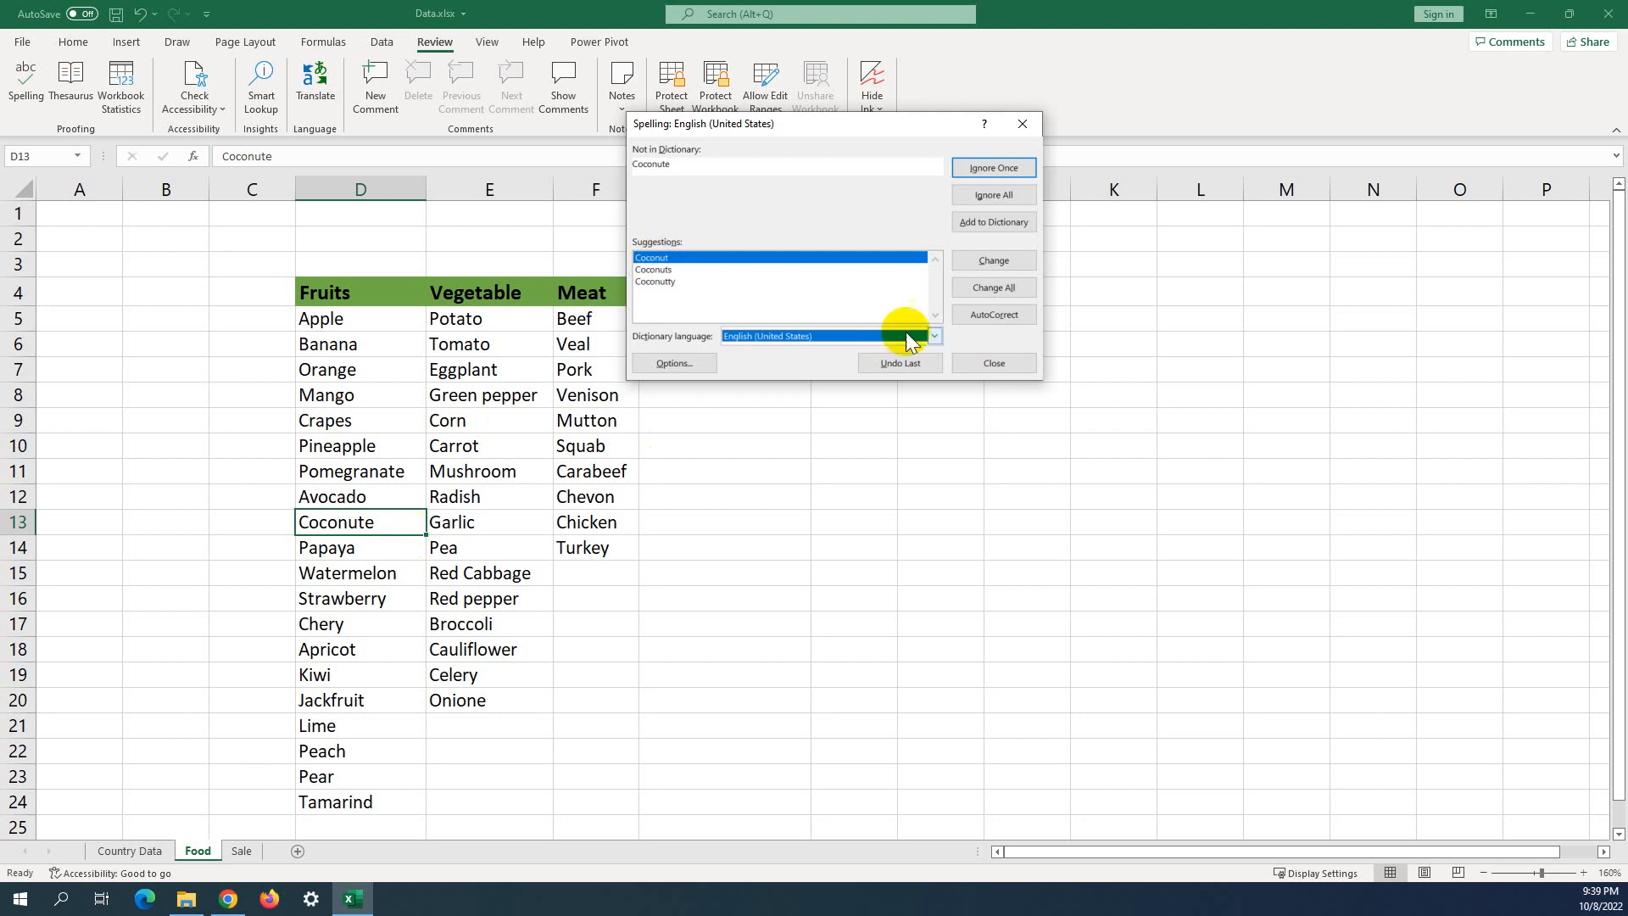
# Change Coconute to Coconut and Onione to Onion, then dismiss the completion message.
pyautogui.click(1004, 262)
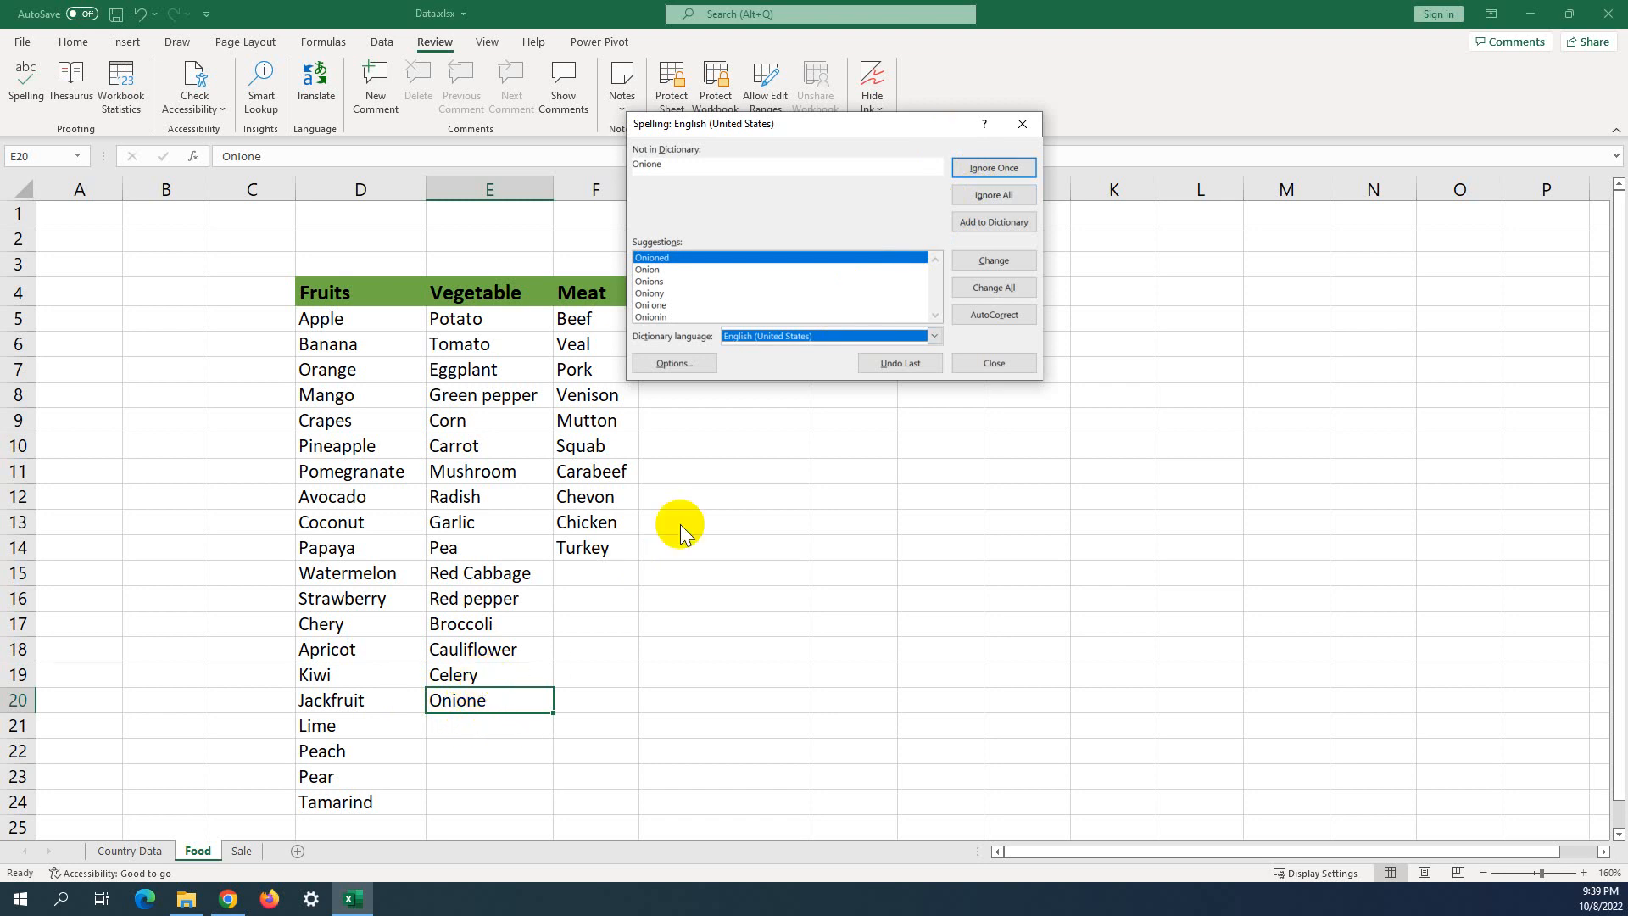
pyautogui.click(658, 270)
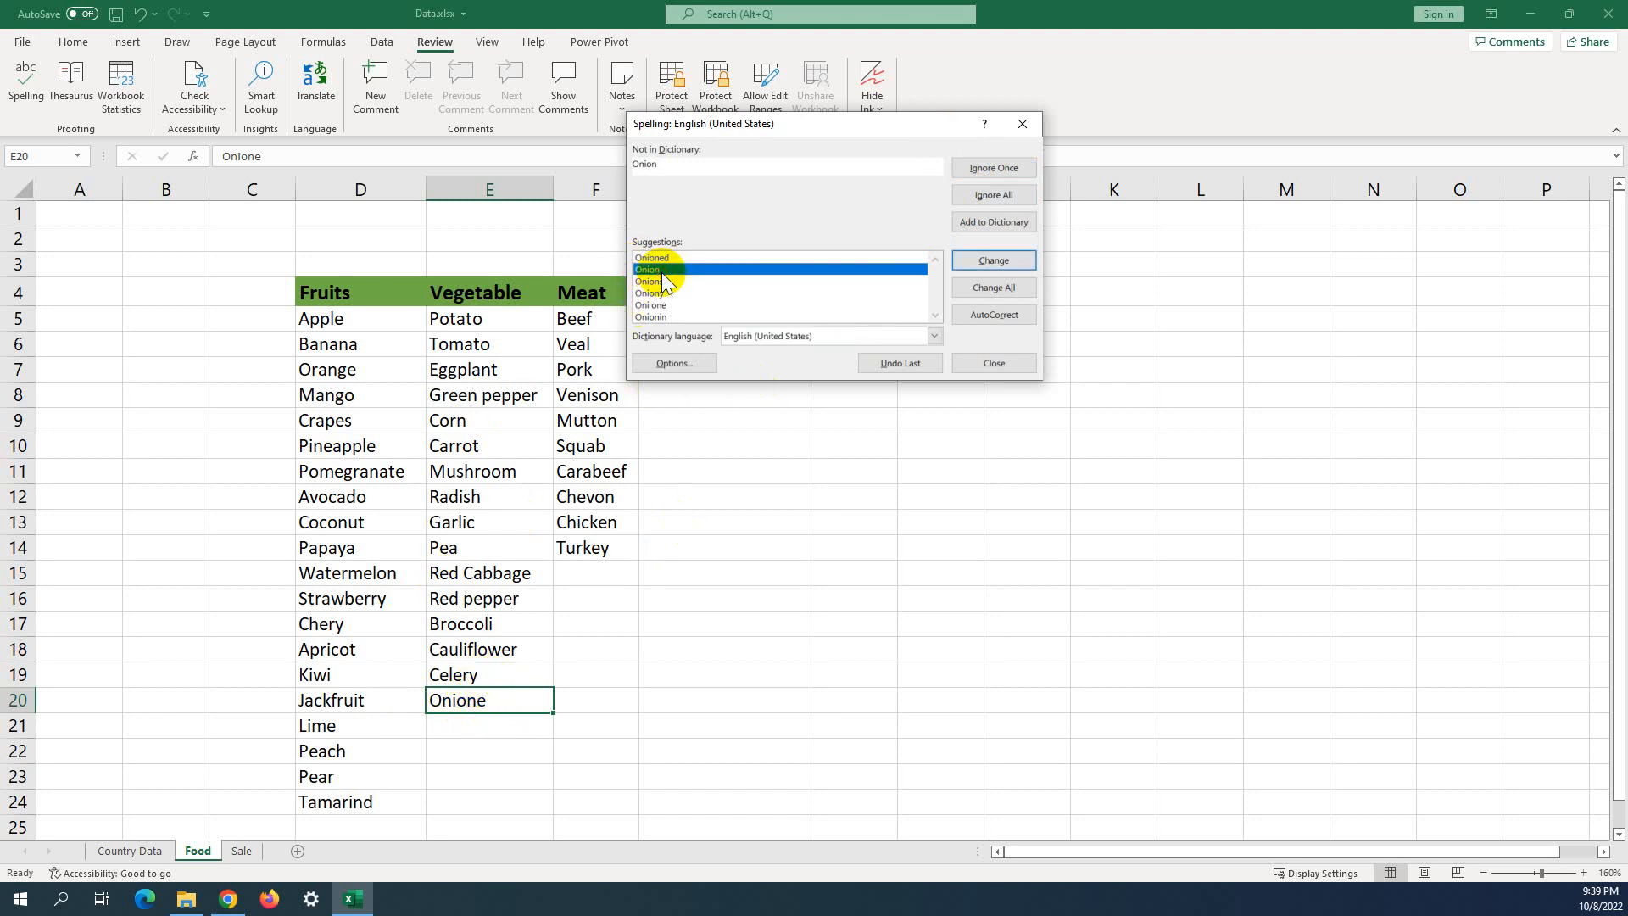
pyautogui.click(998, 261)
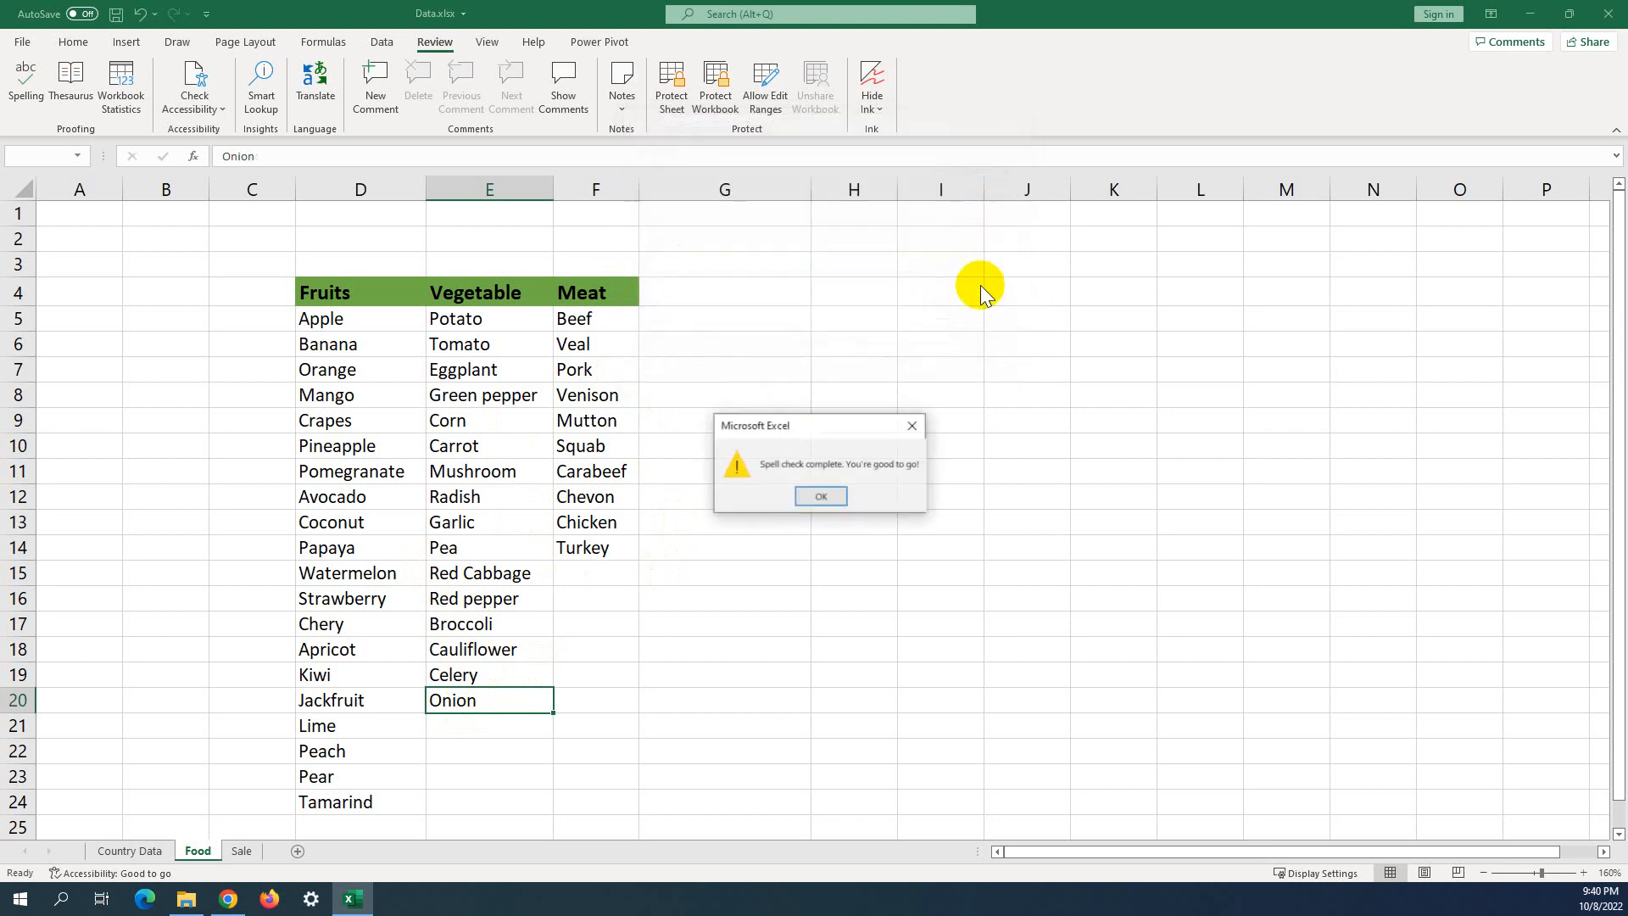
pyautogui.click(821, 496)
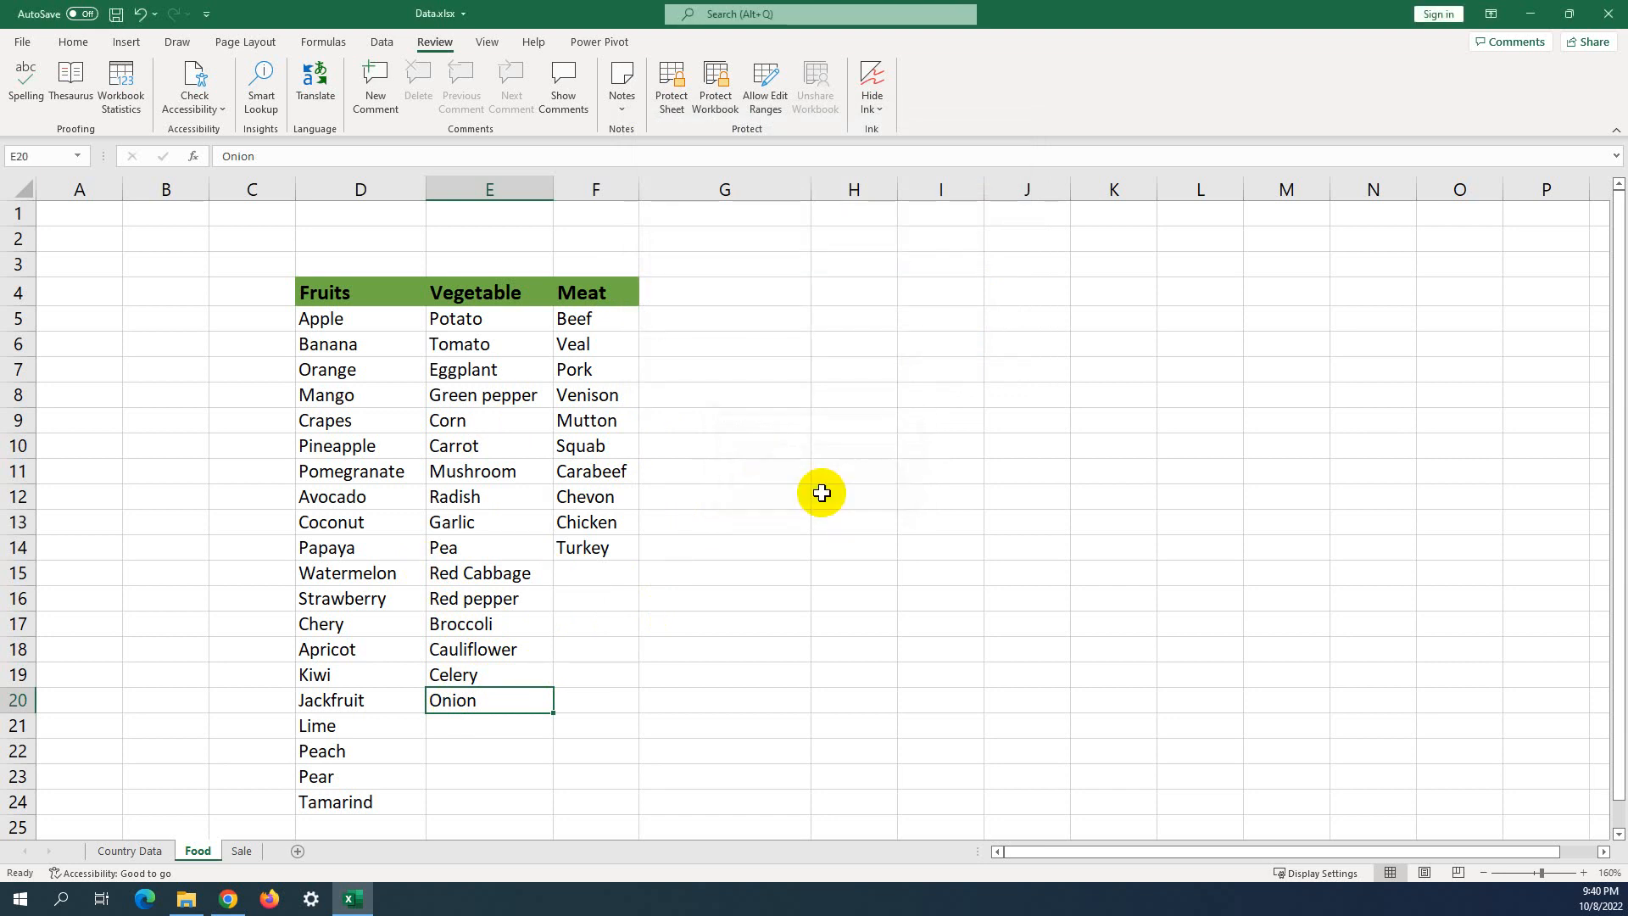
pyautogui.click(25, 89)
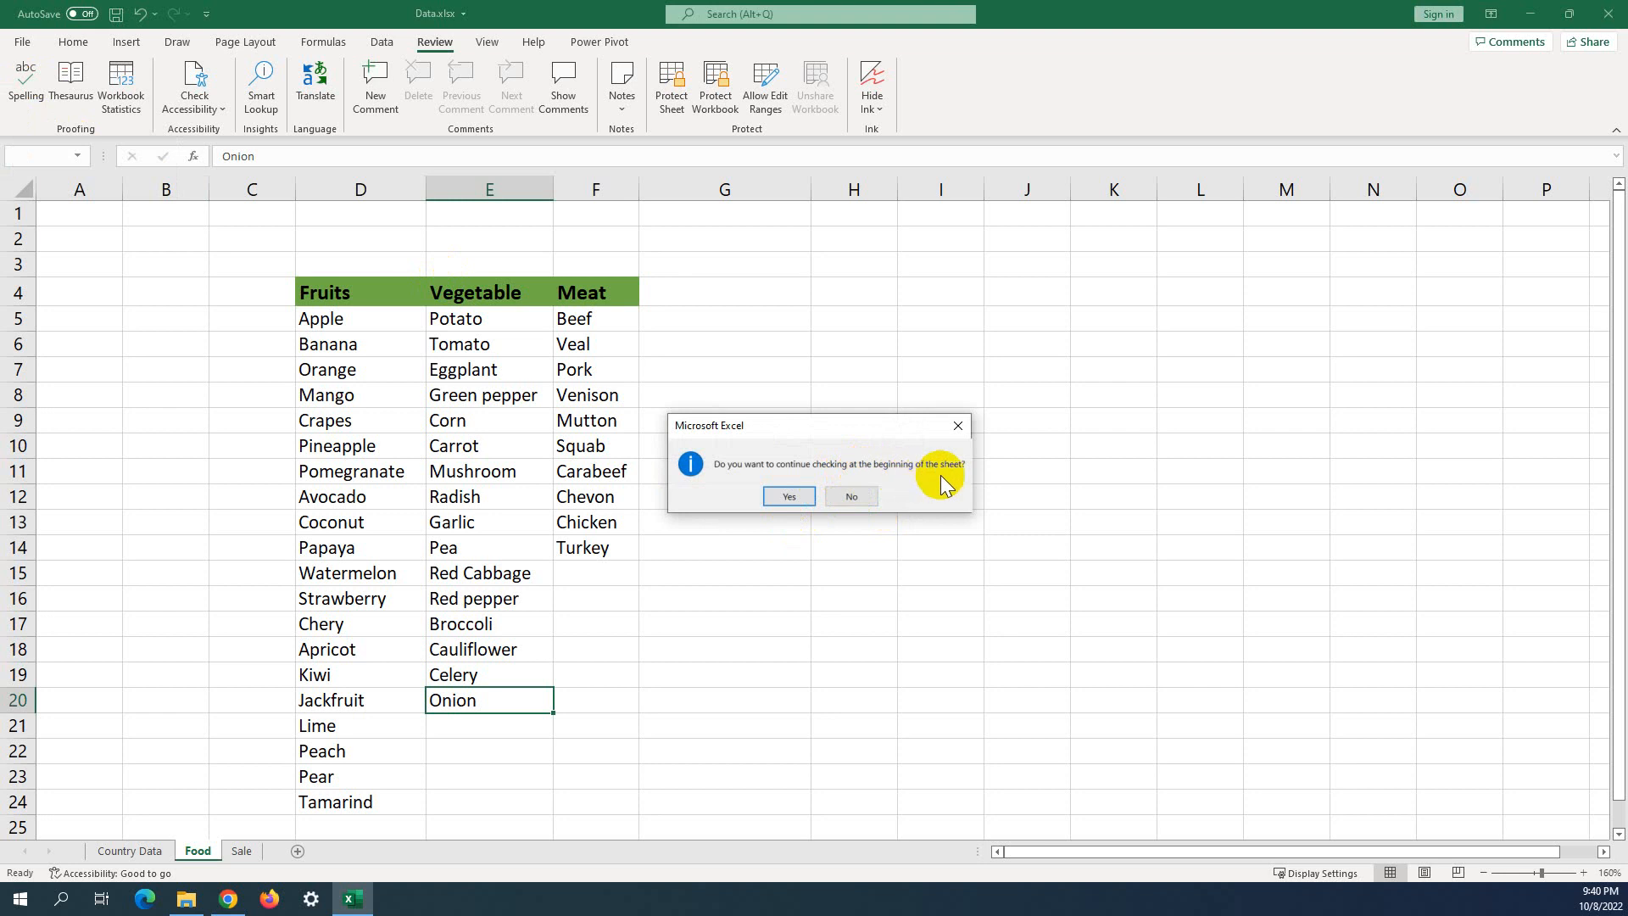
pyautogui.click(786, 497)
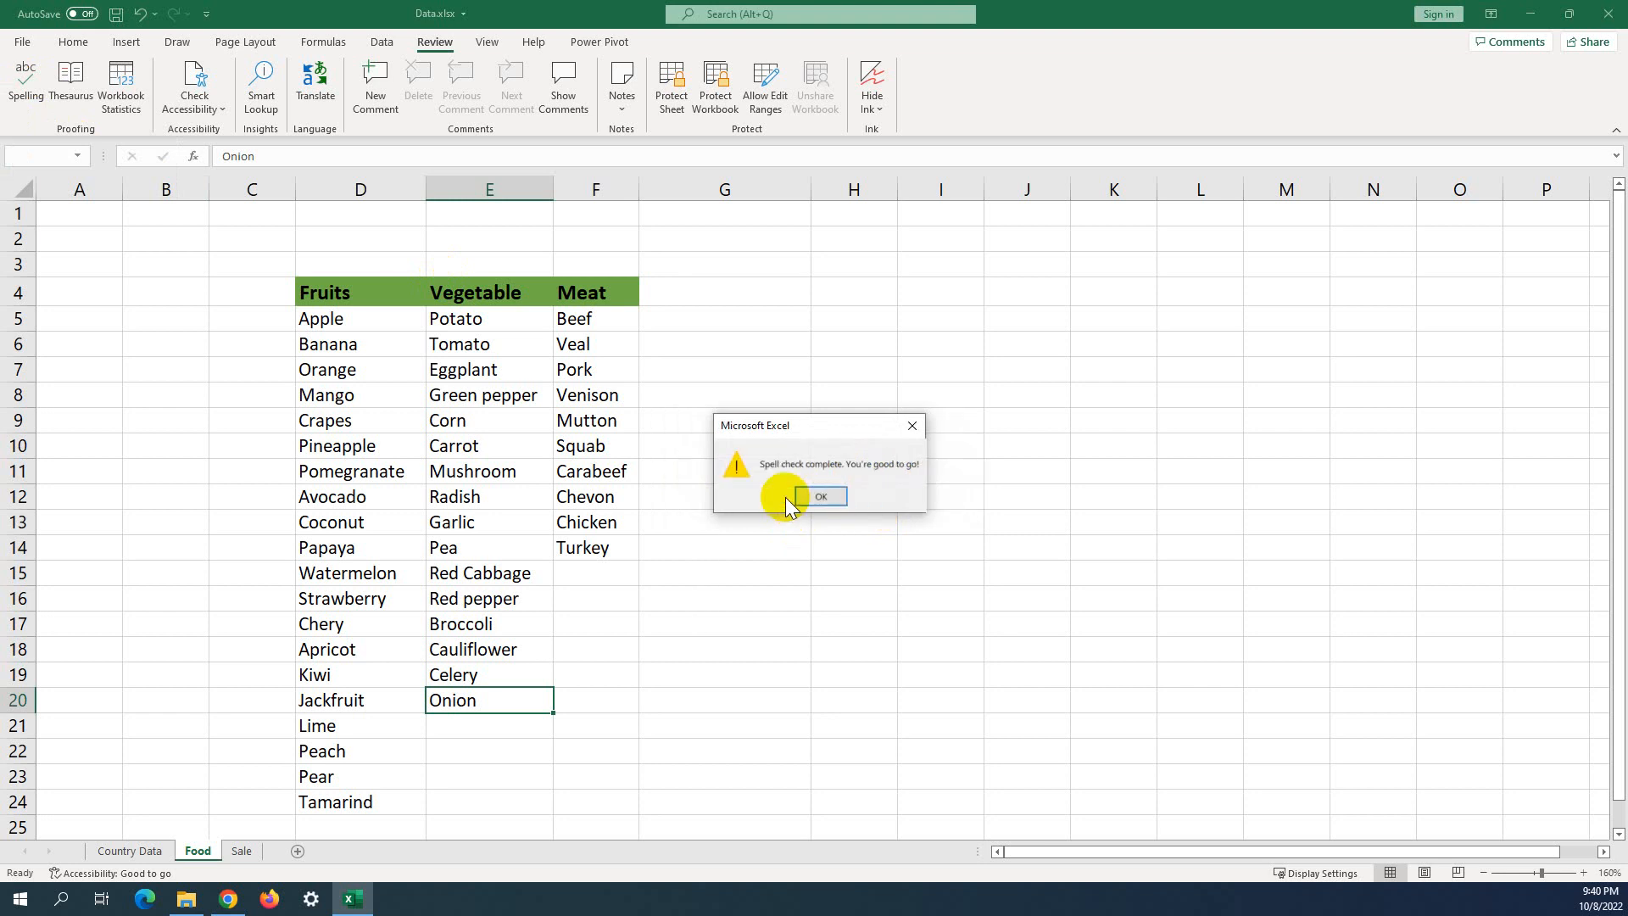
pyautogui.click(836, 498)
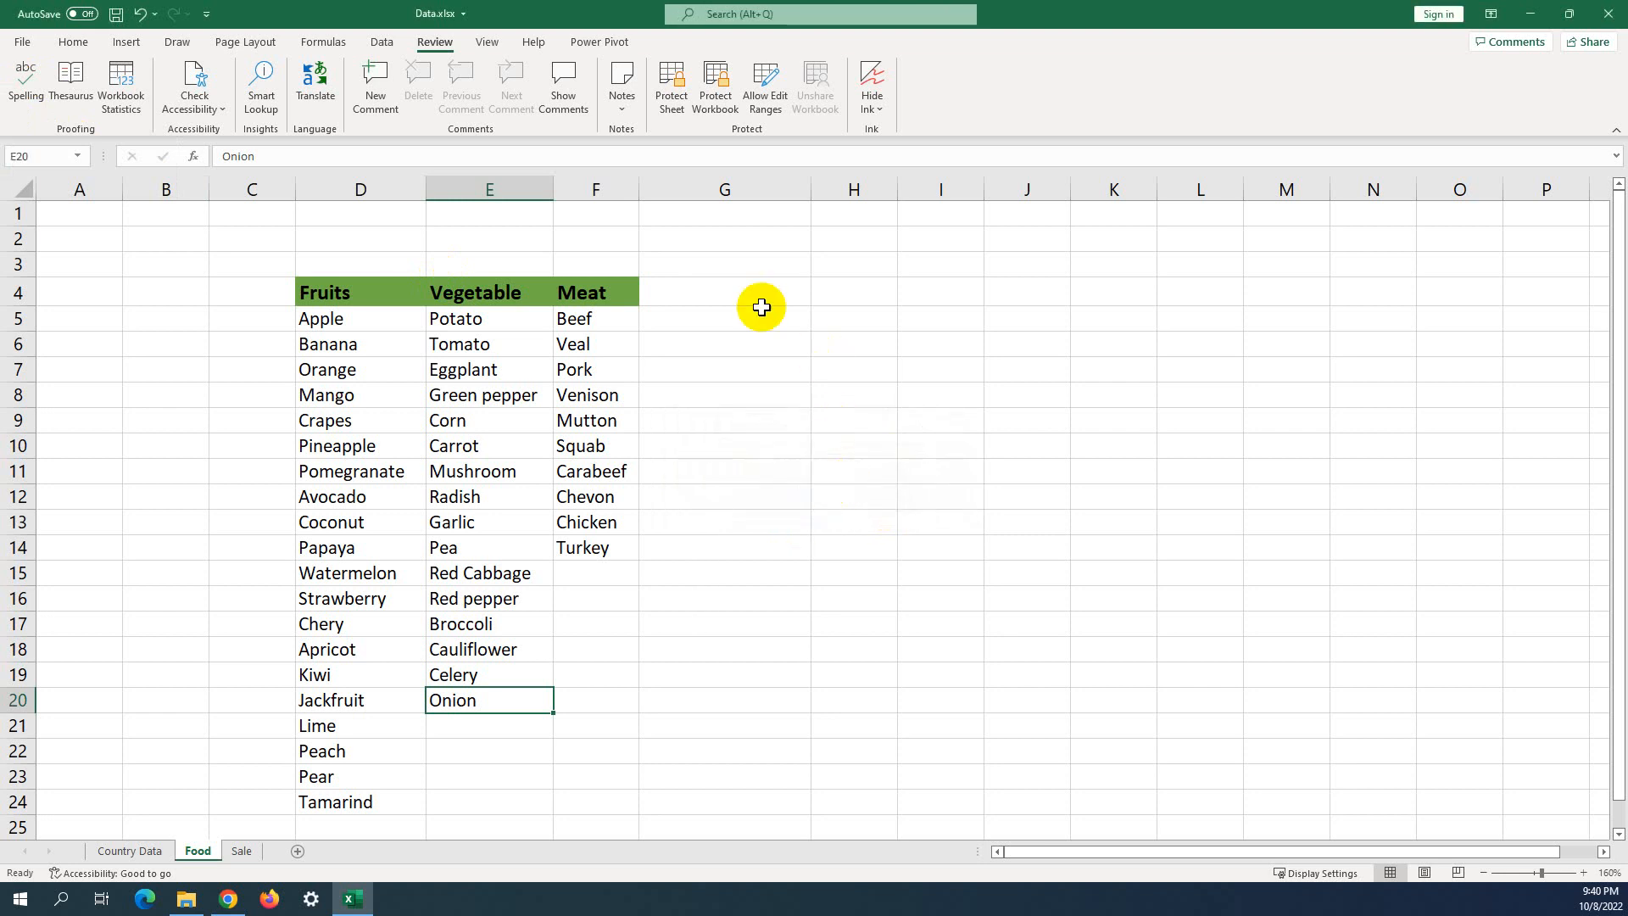
pyautogui.moveTo(761, 307); pyautogui.dragTo(302, 803)
pyautogui.click(992, 596)
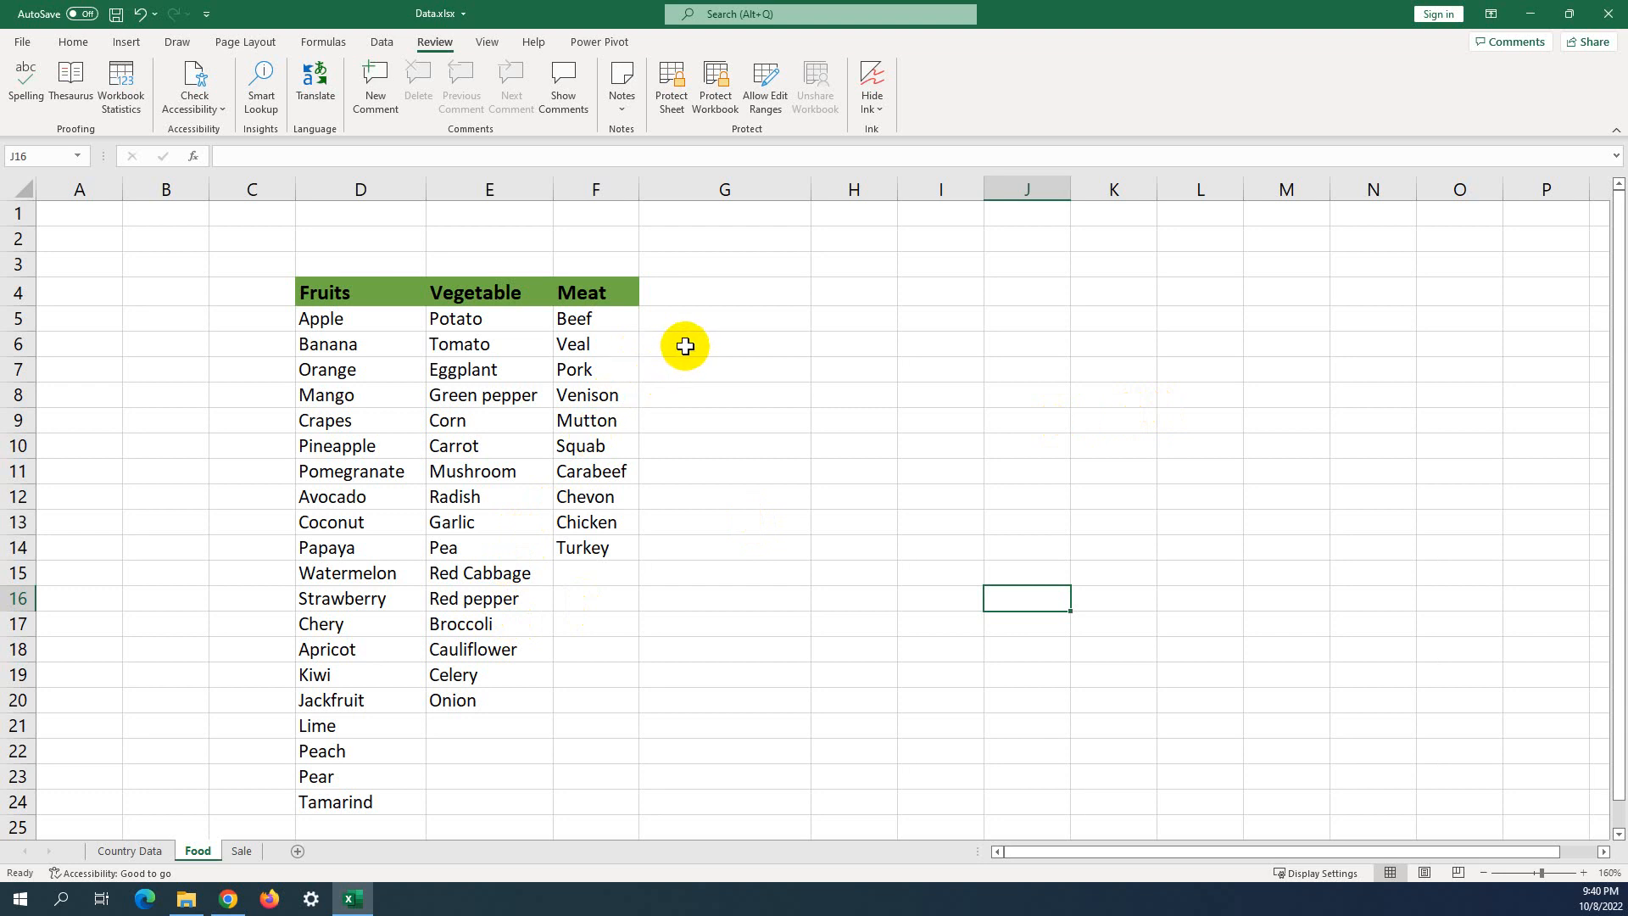
# Zoom in, select Banana in D6 and look it up in the Thesaurus.
pyautogui.keyDown('ctrl'); pyautogui.scroll(1, 685, 346); pyautogui.keyUp('ctrl')
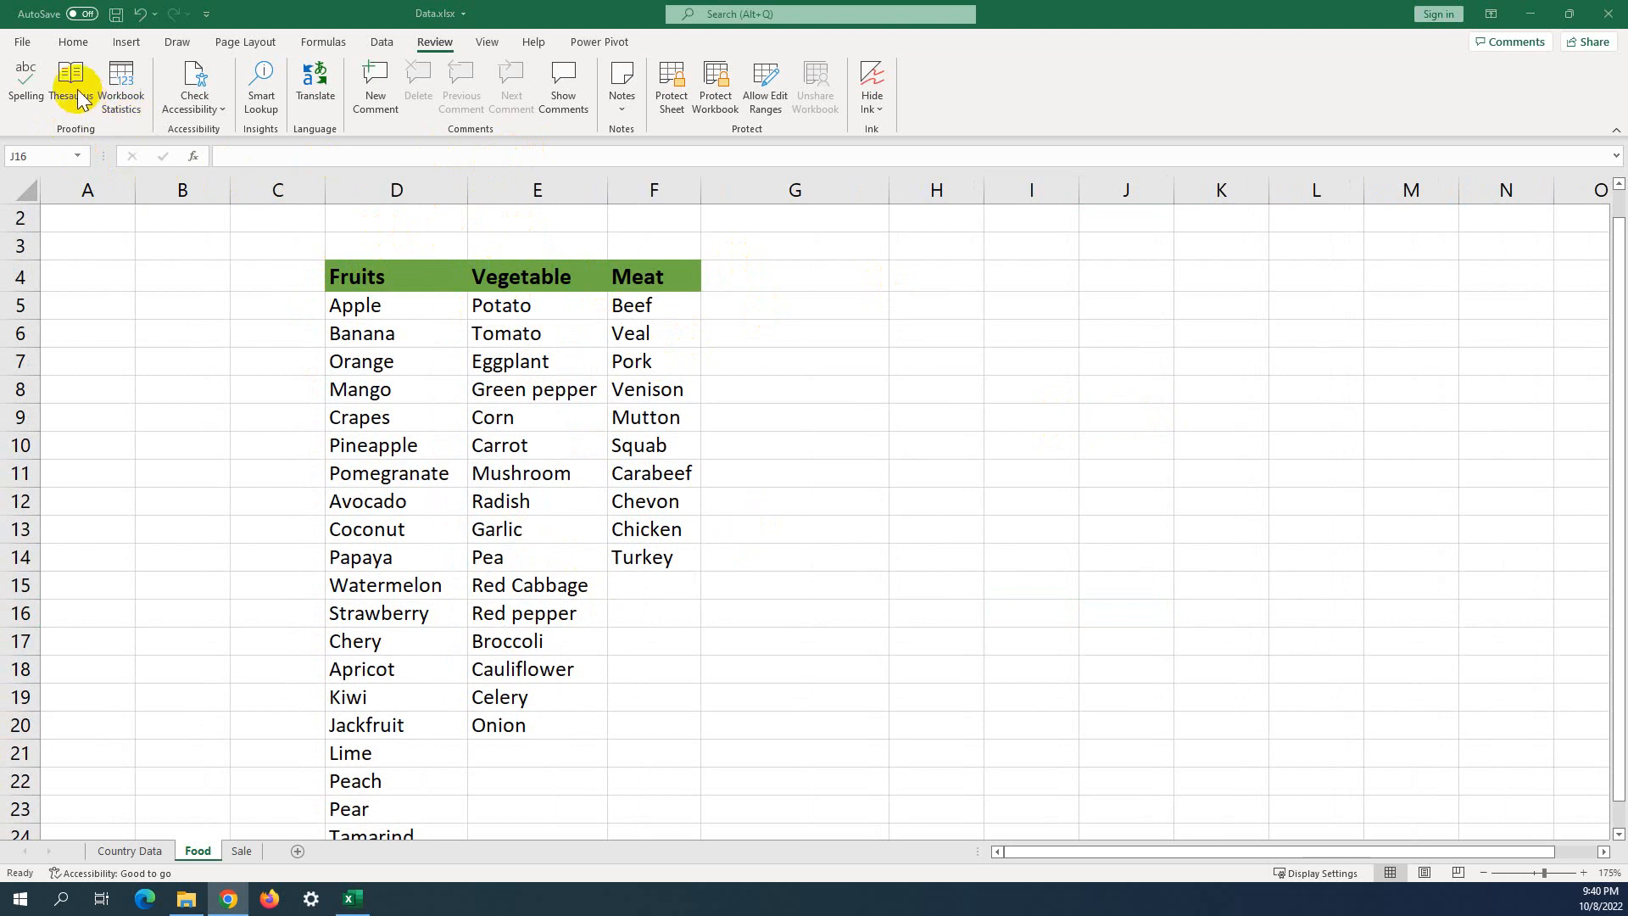
pyautogui.click(368, 336)
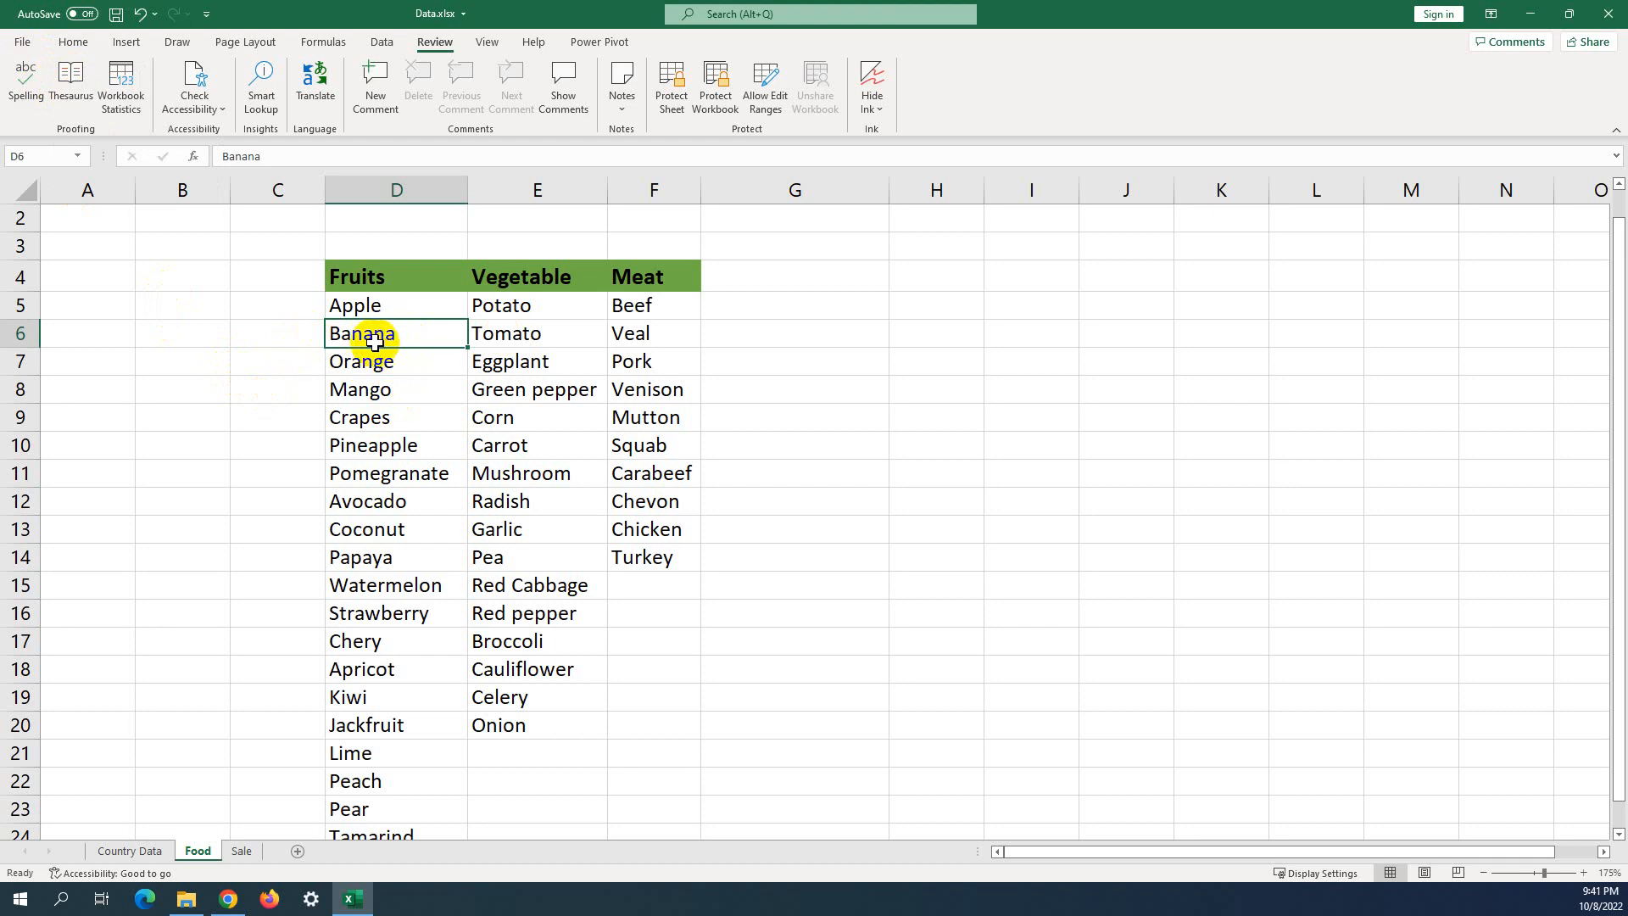
pyautogui.click(81, 89)
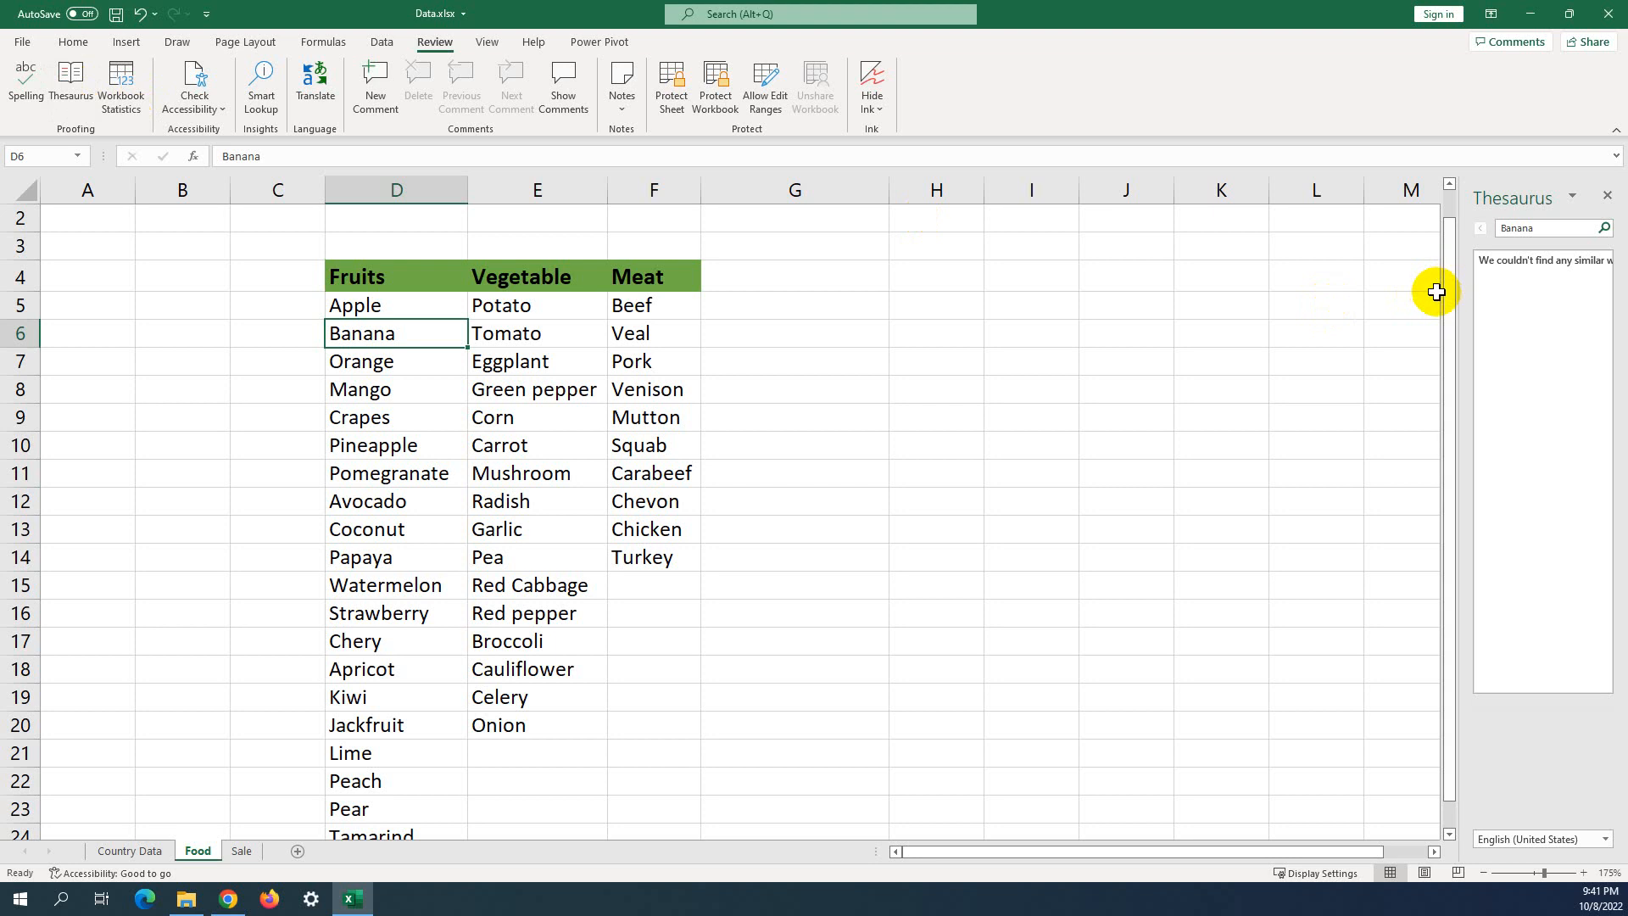
# Look up Orange from D7 in the Thesaurus, then drill into Orange tree.
pyautogui.moveTo(1459, 285); pyautogui.dragTo(1109, 295)
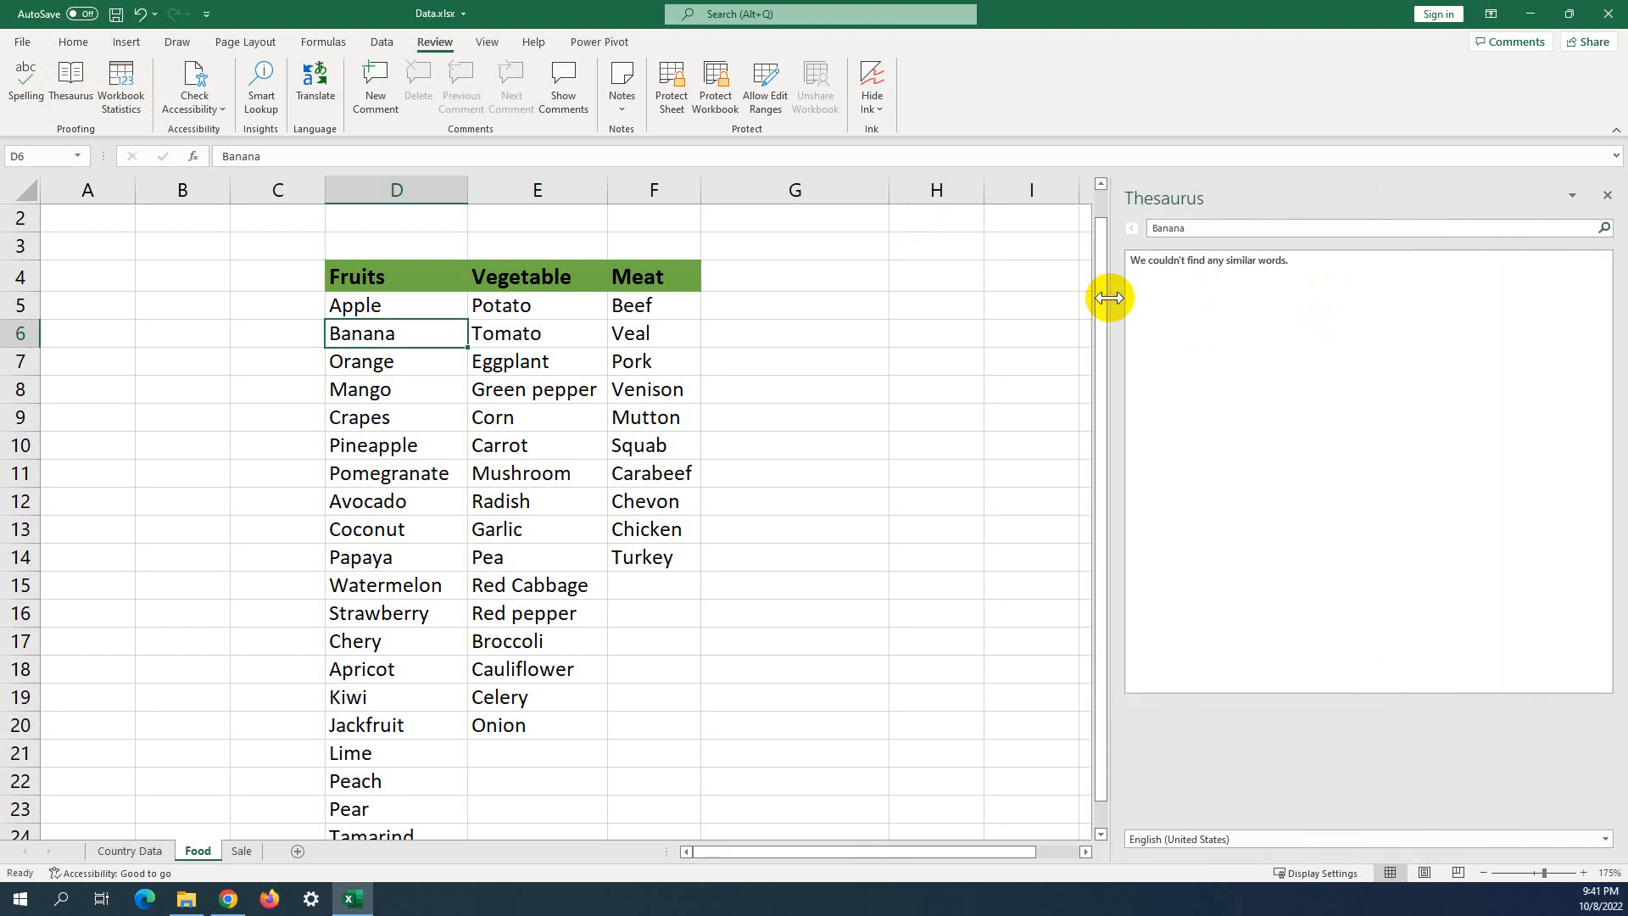
pyautogui.click(1606, 195)
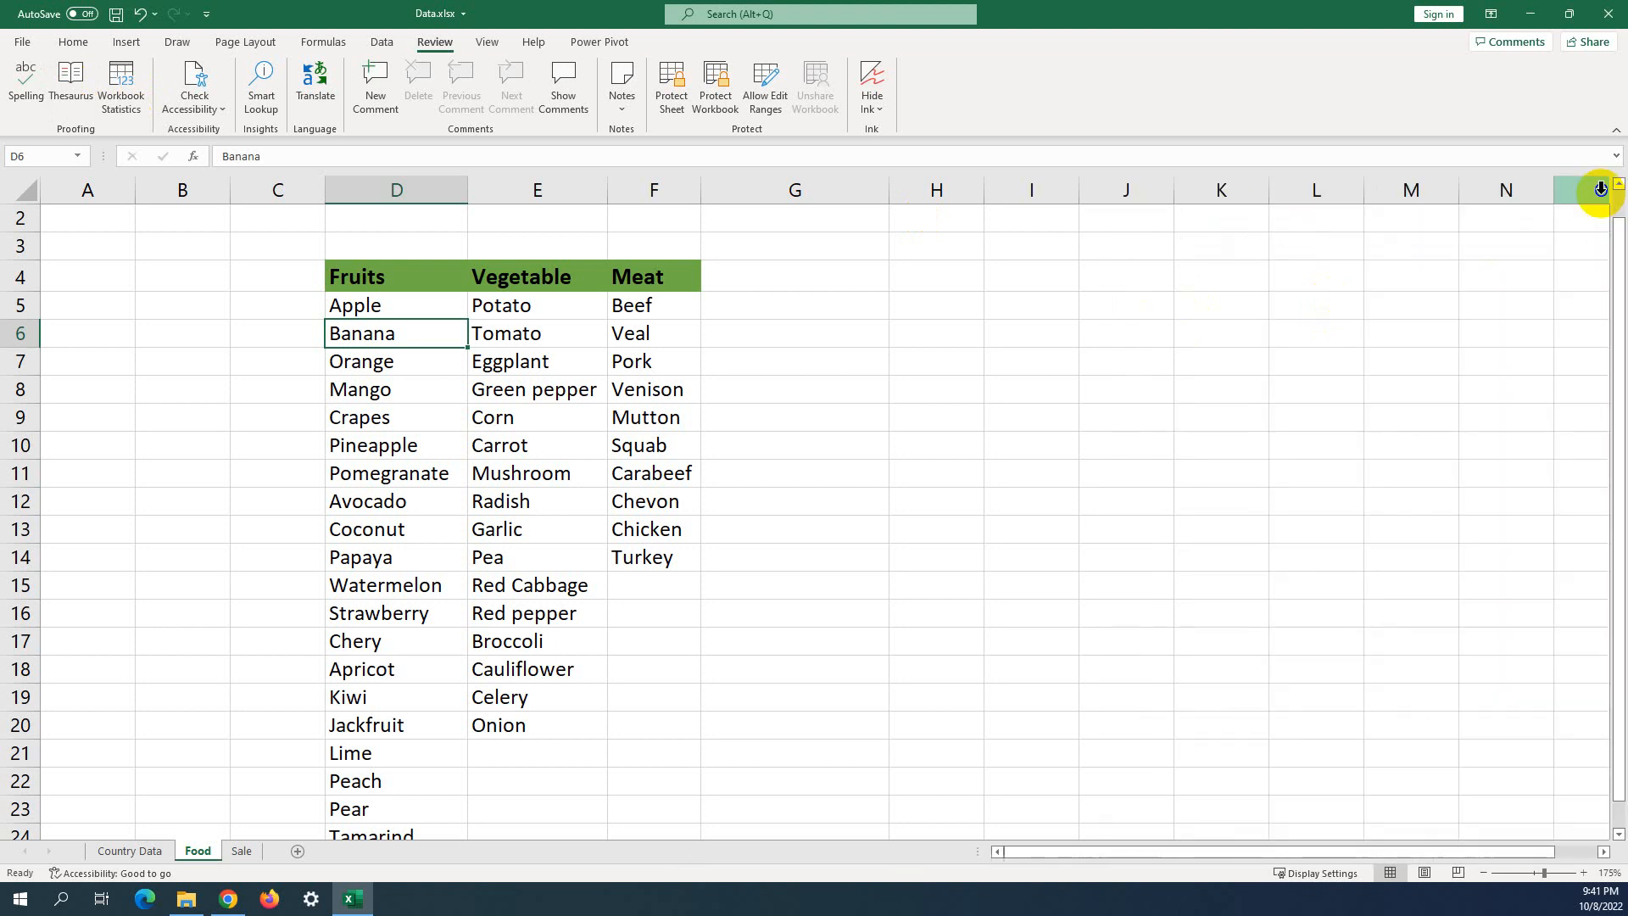
pyautogui.click(418, 358)
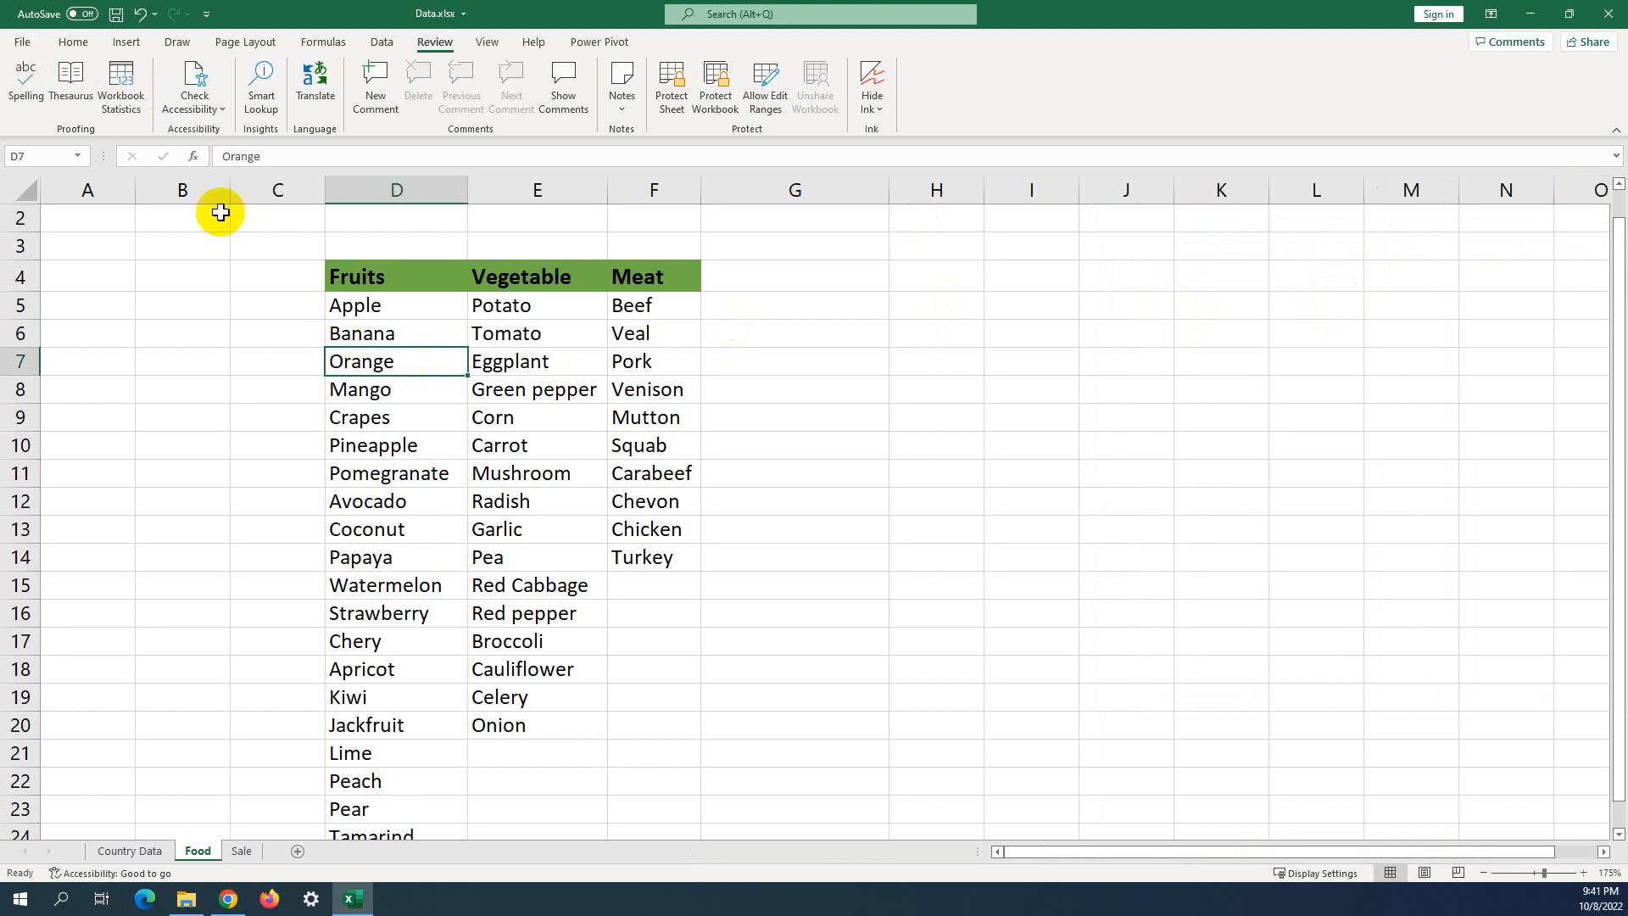
pyautogui.click(75, 78)
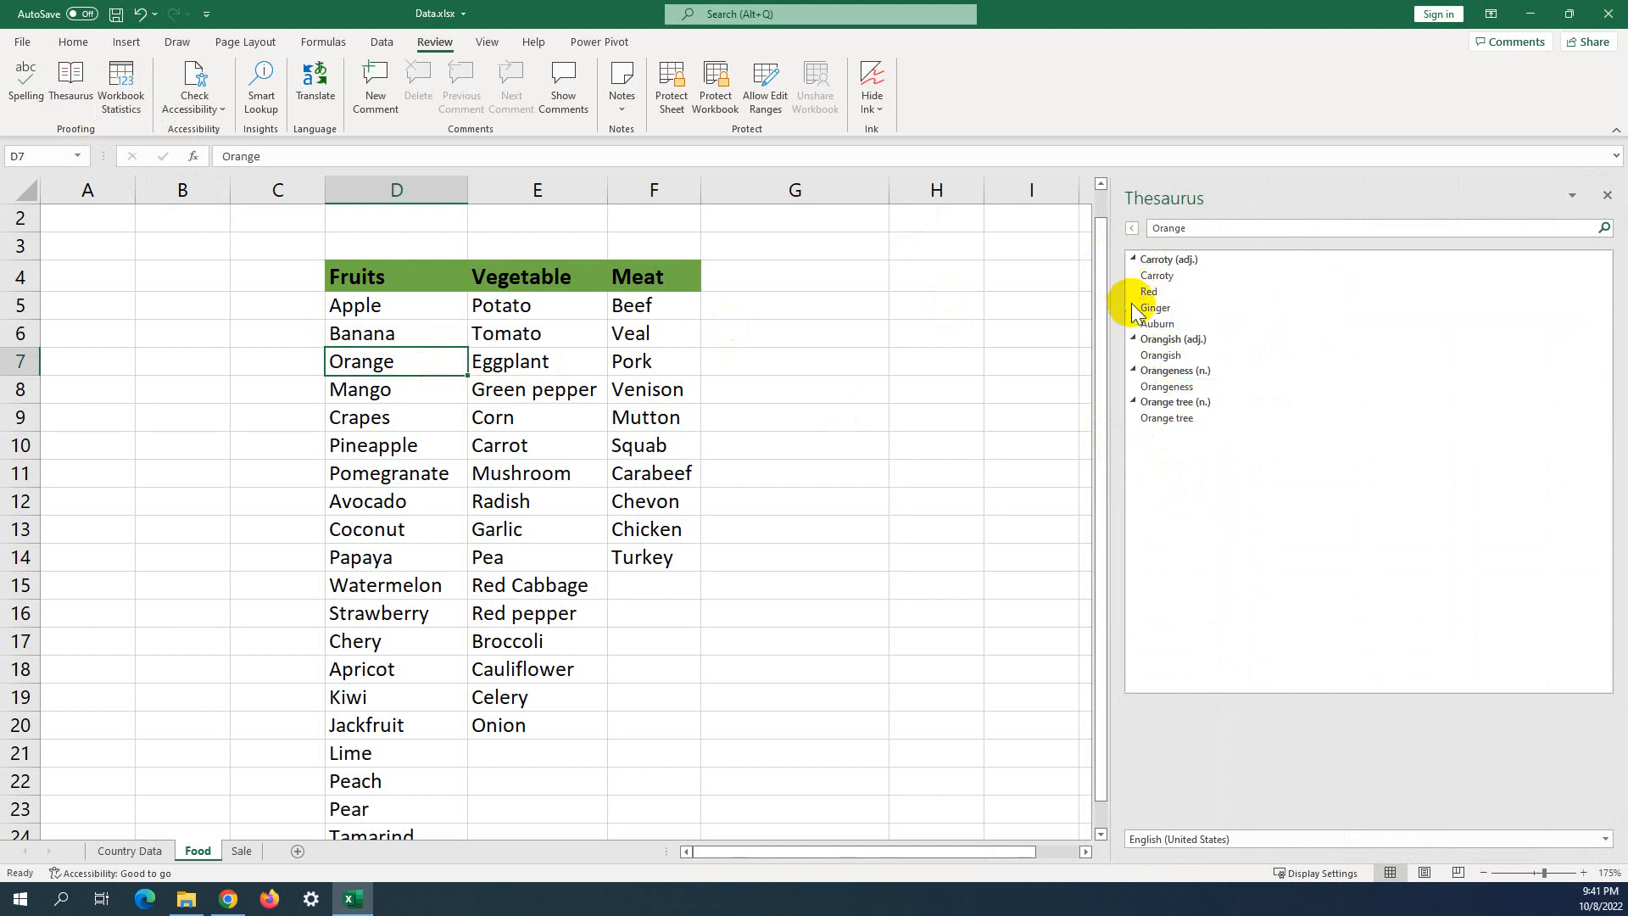
pyautogui.click(1160, 407)
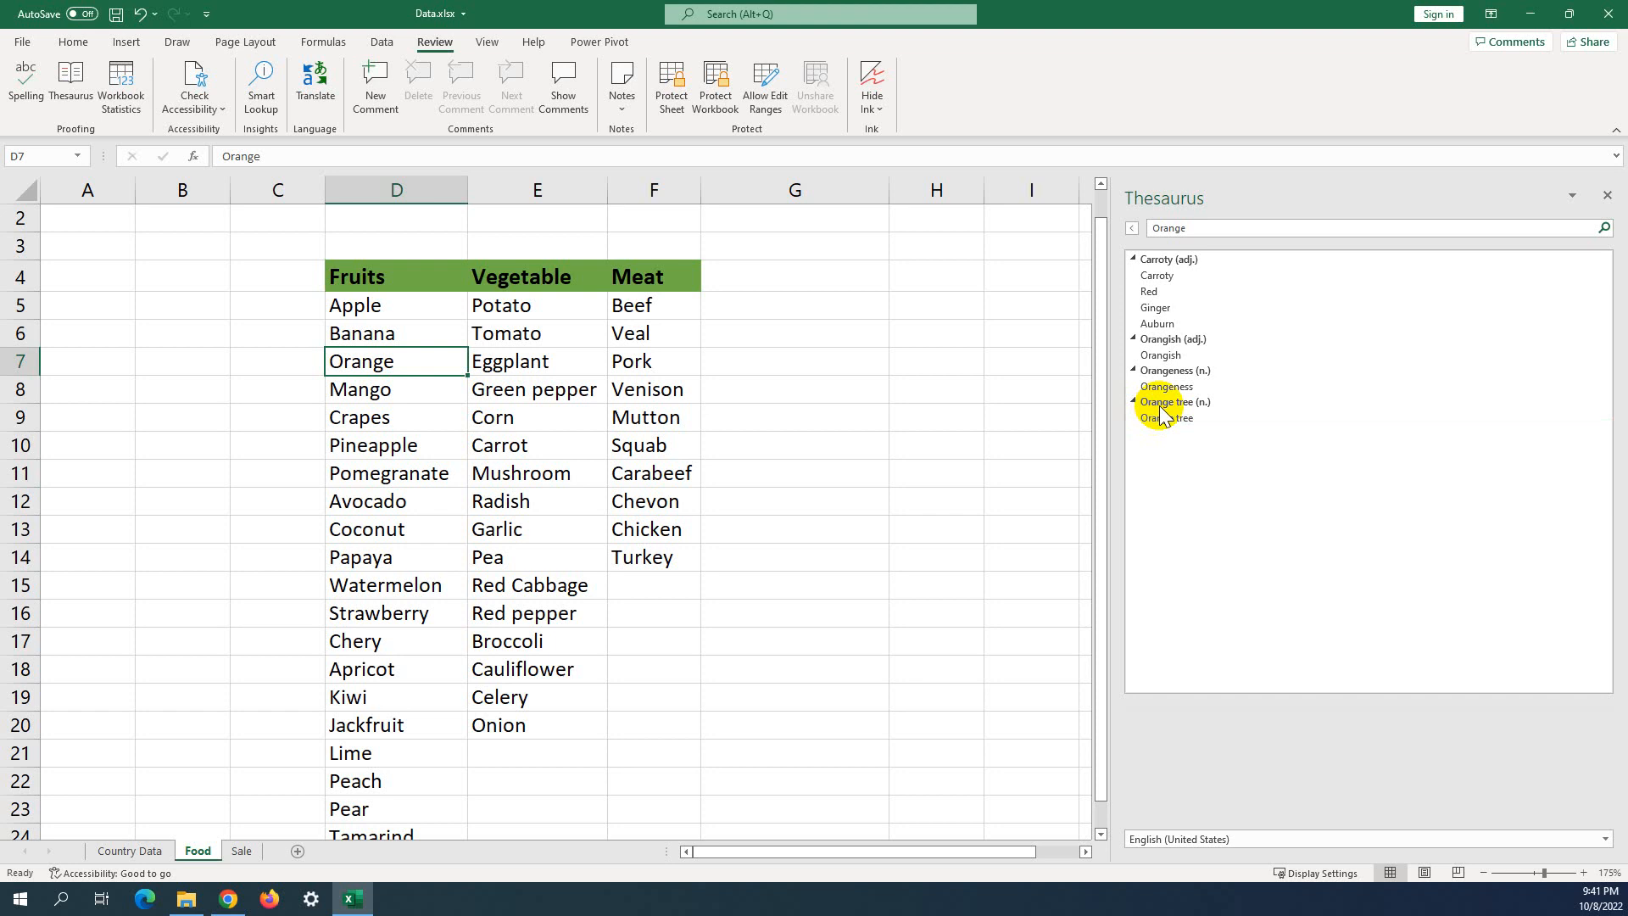
pyautogui.click(1162, 420)
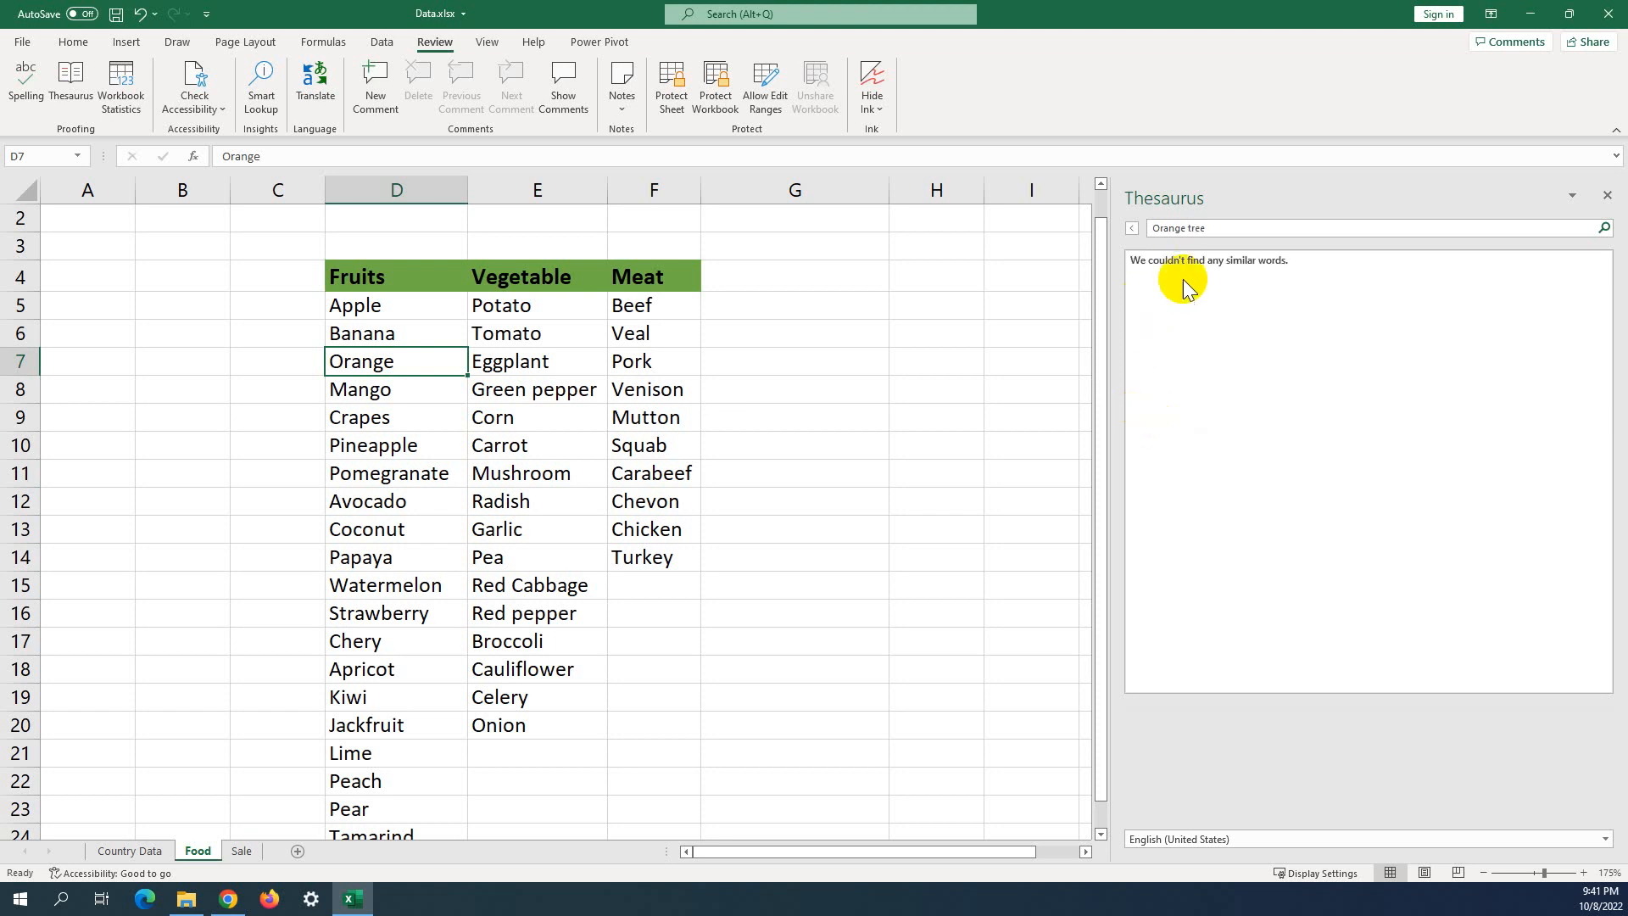
# Look up Mango from D8 in the Thesaurus, then select B7.
pyautogui.click(1606, 195)
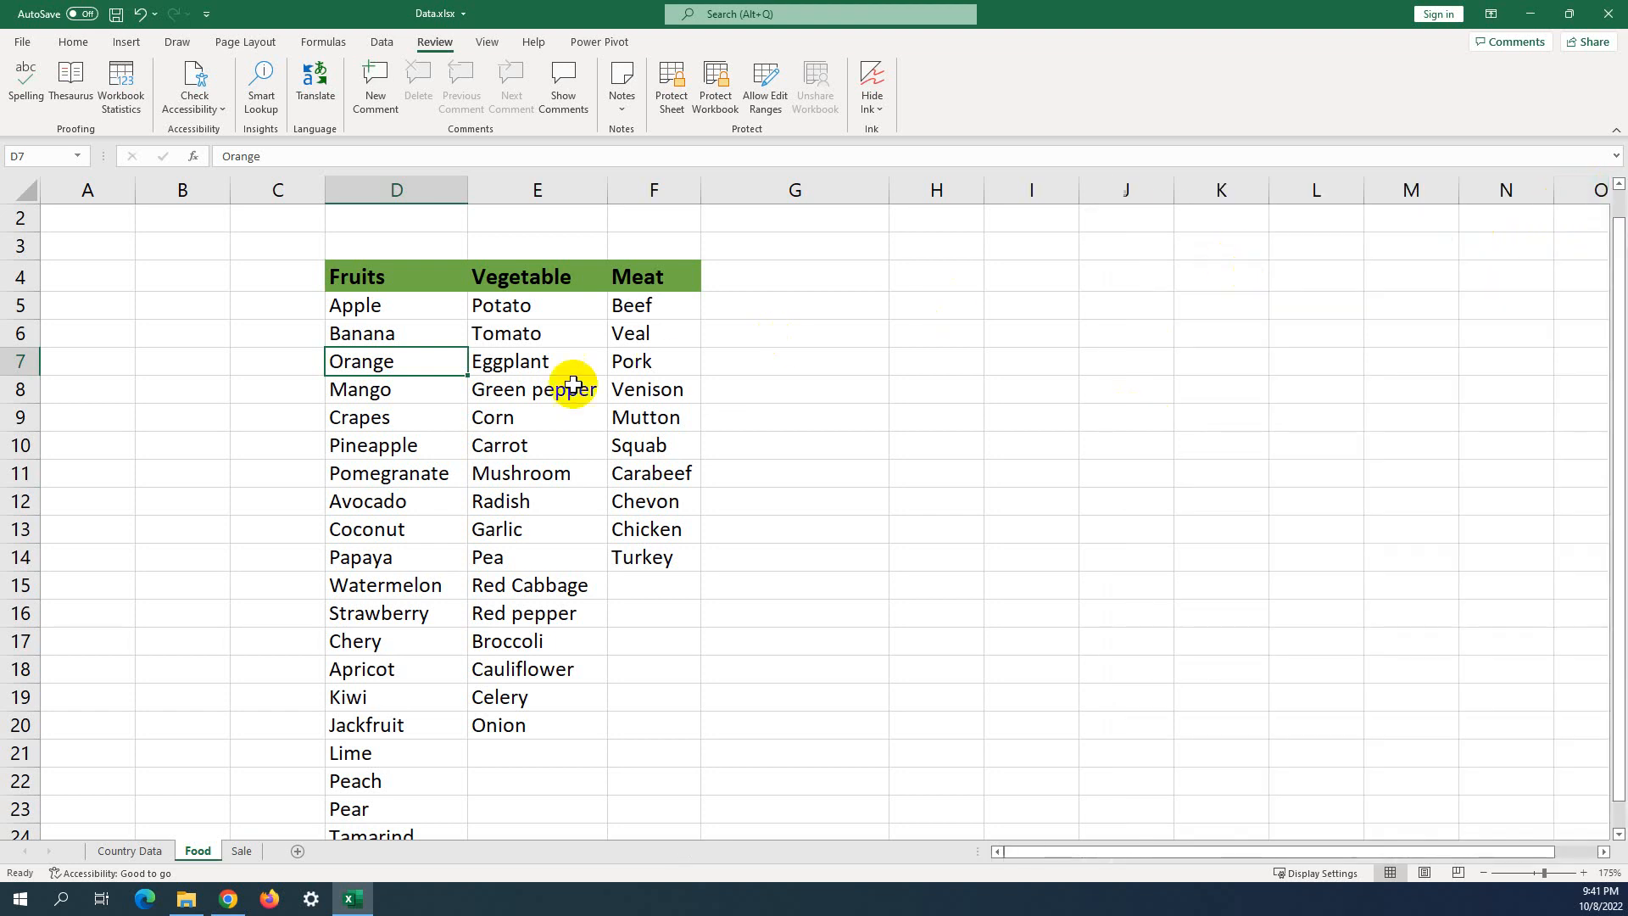
pyautogui.click(389, 394)
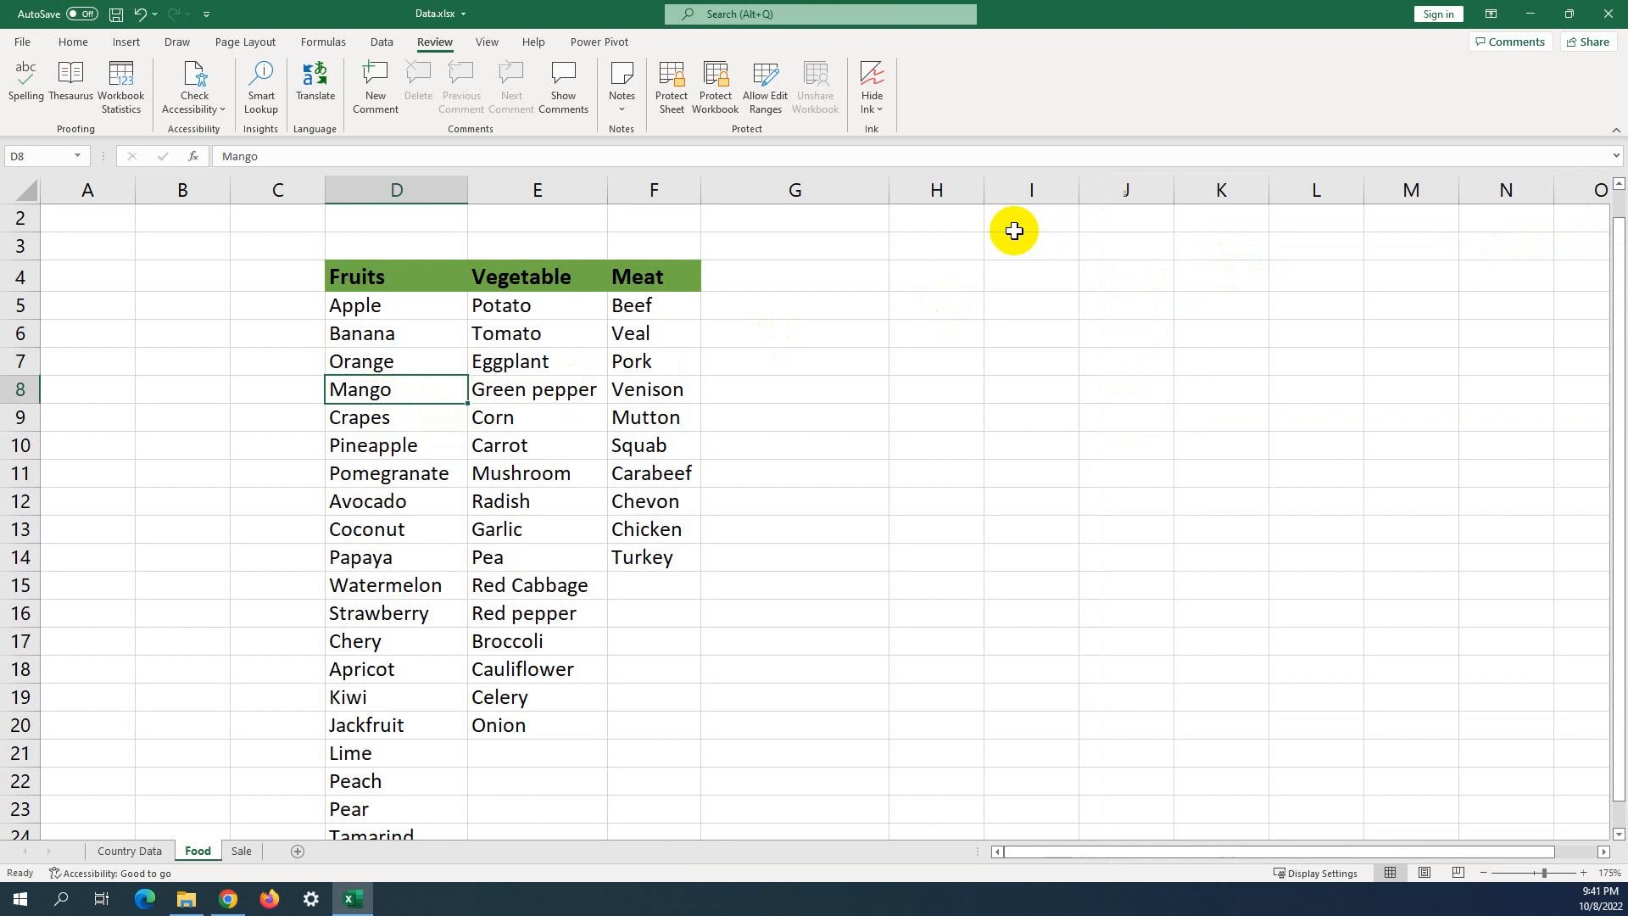
pyautogui.click(71, 93)
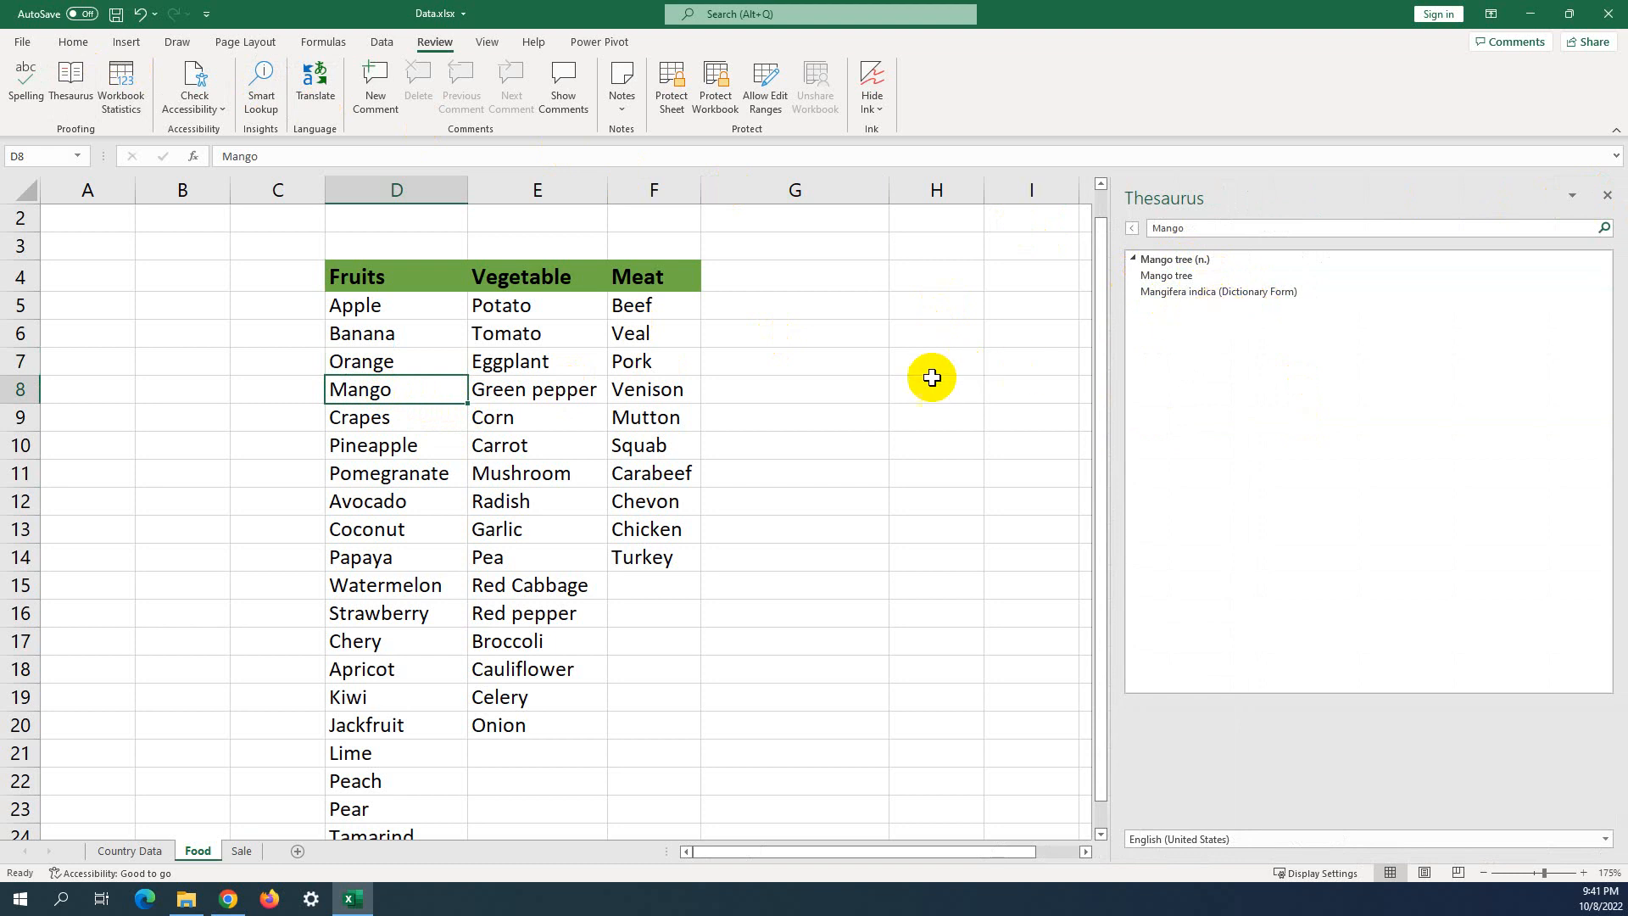
pyautogui.click(167, 365)
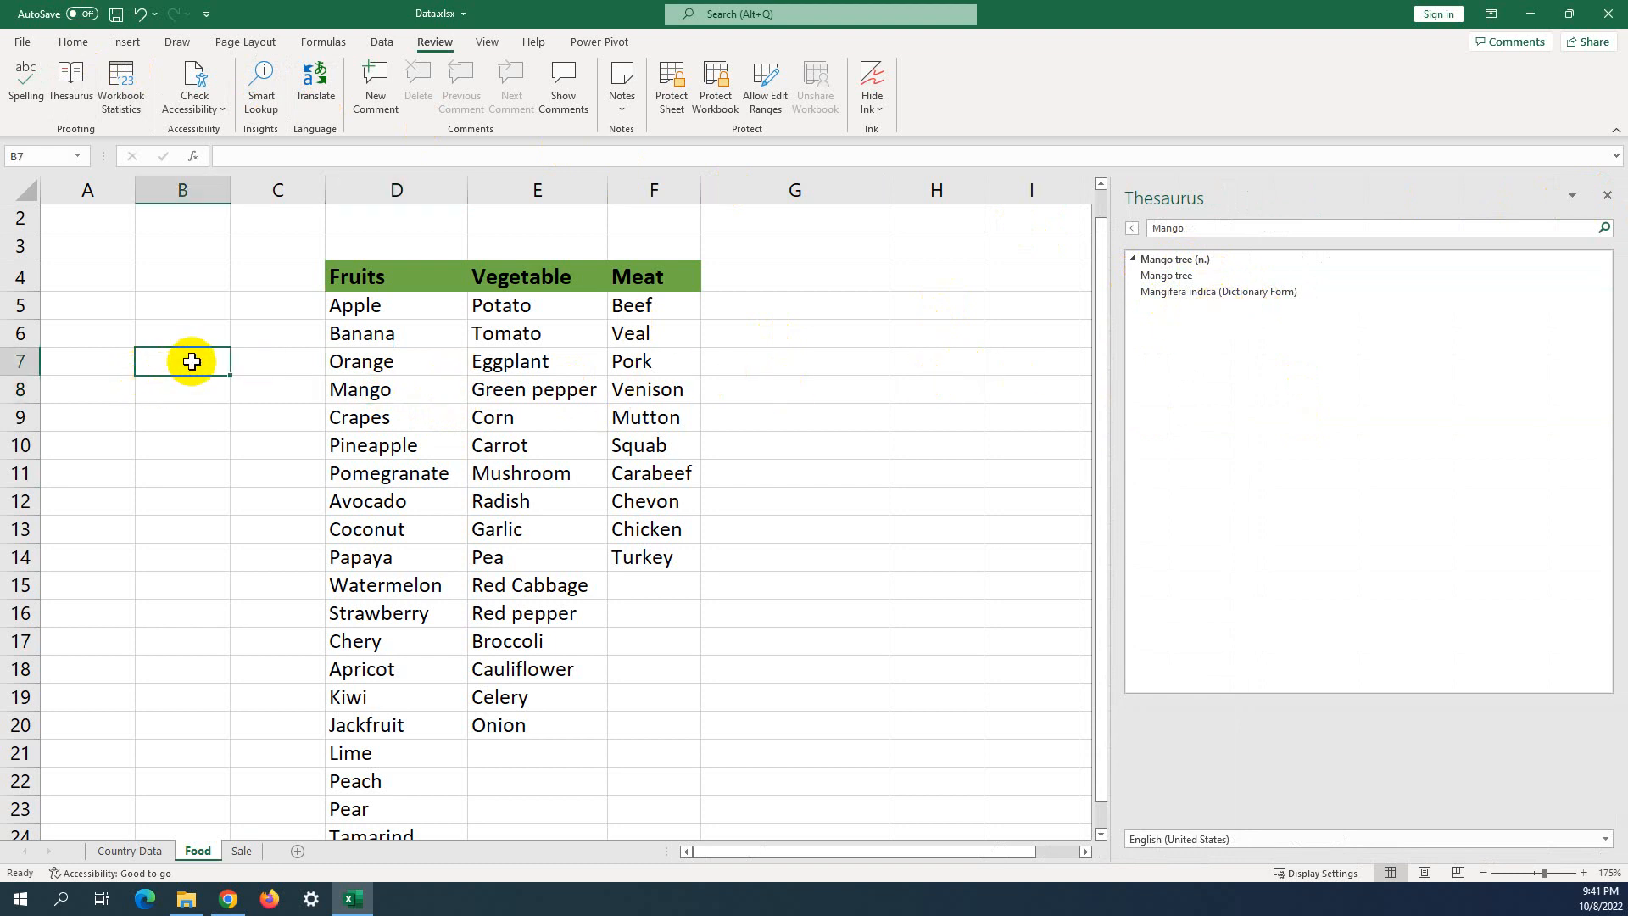
# Enter income in B7 and look up its synonyms in the Thesaurus.
pyautogui.write('income')
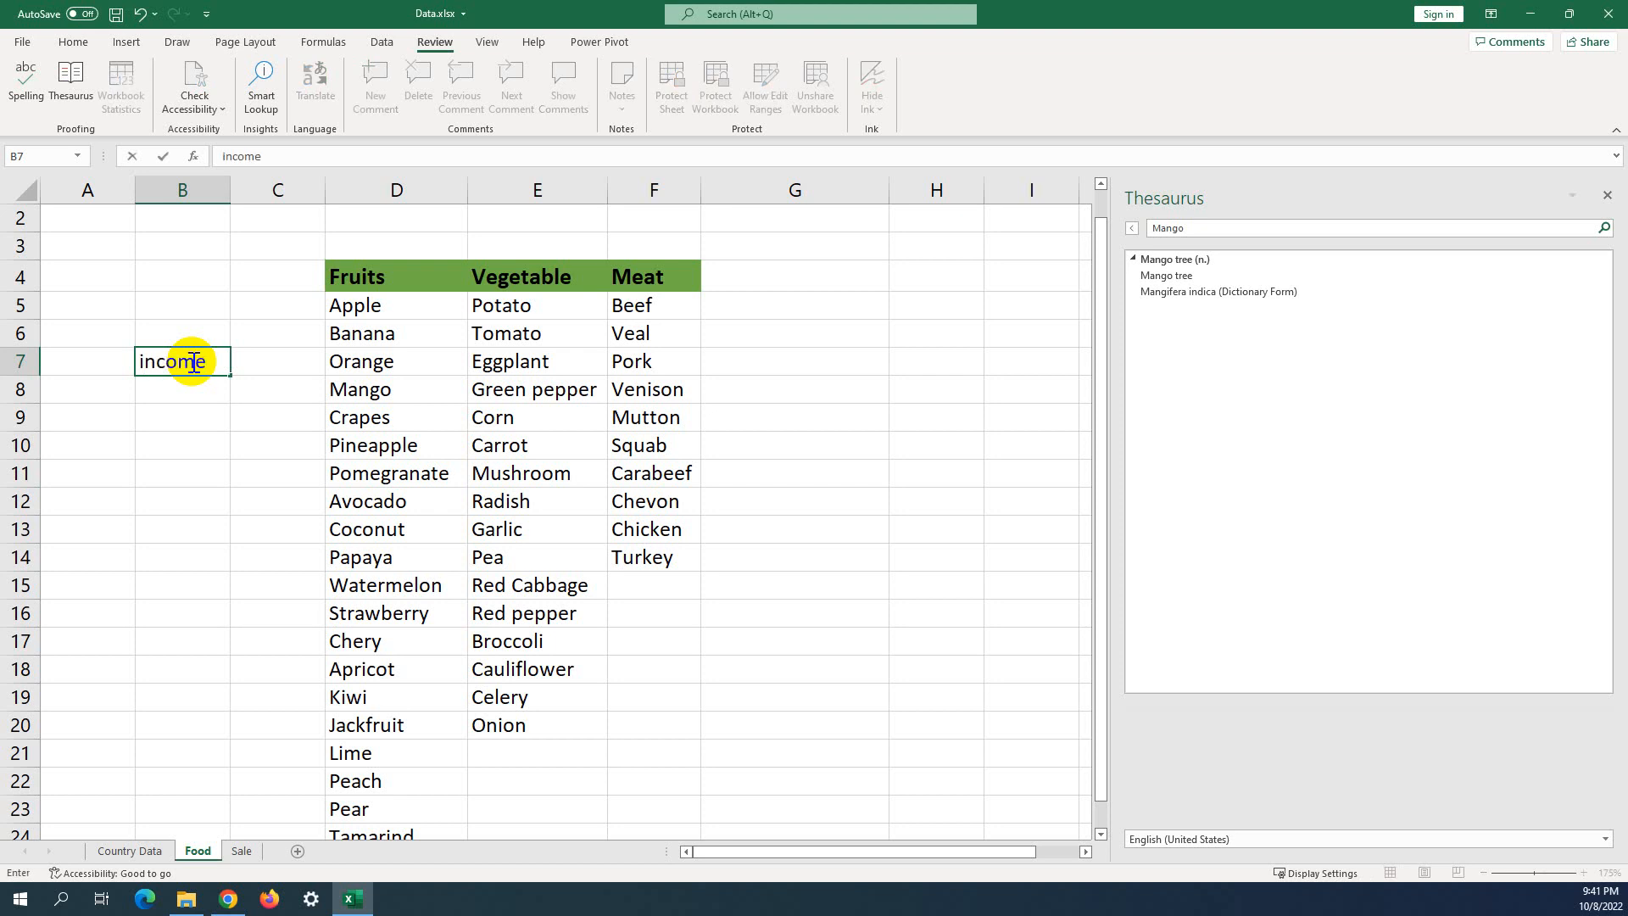
pyautogui.click(212, 324)
pyautogui.click(165, 367)
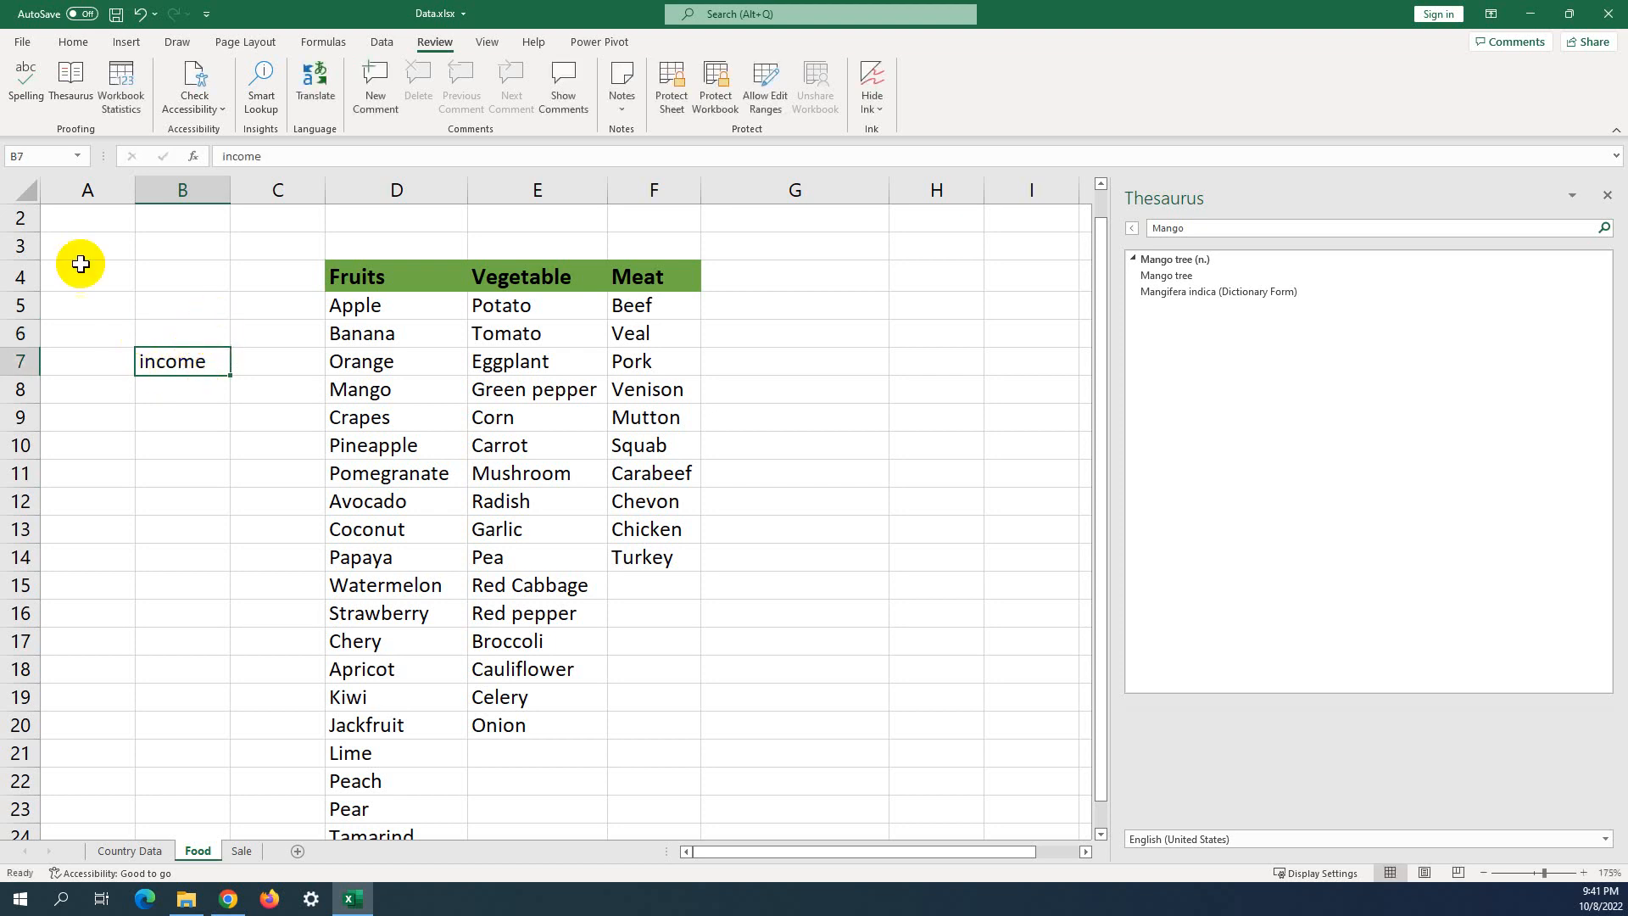
pyautogui.click(77, 85)
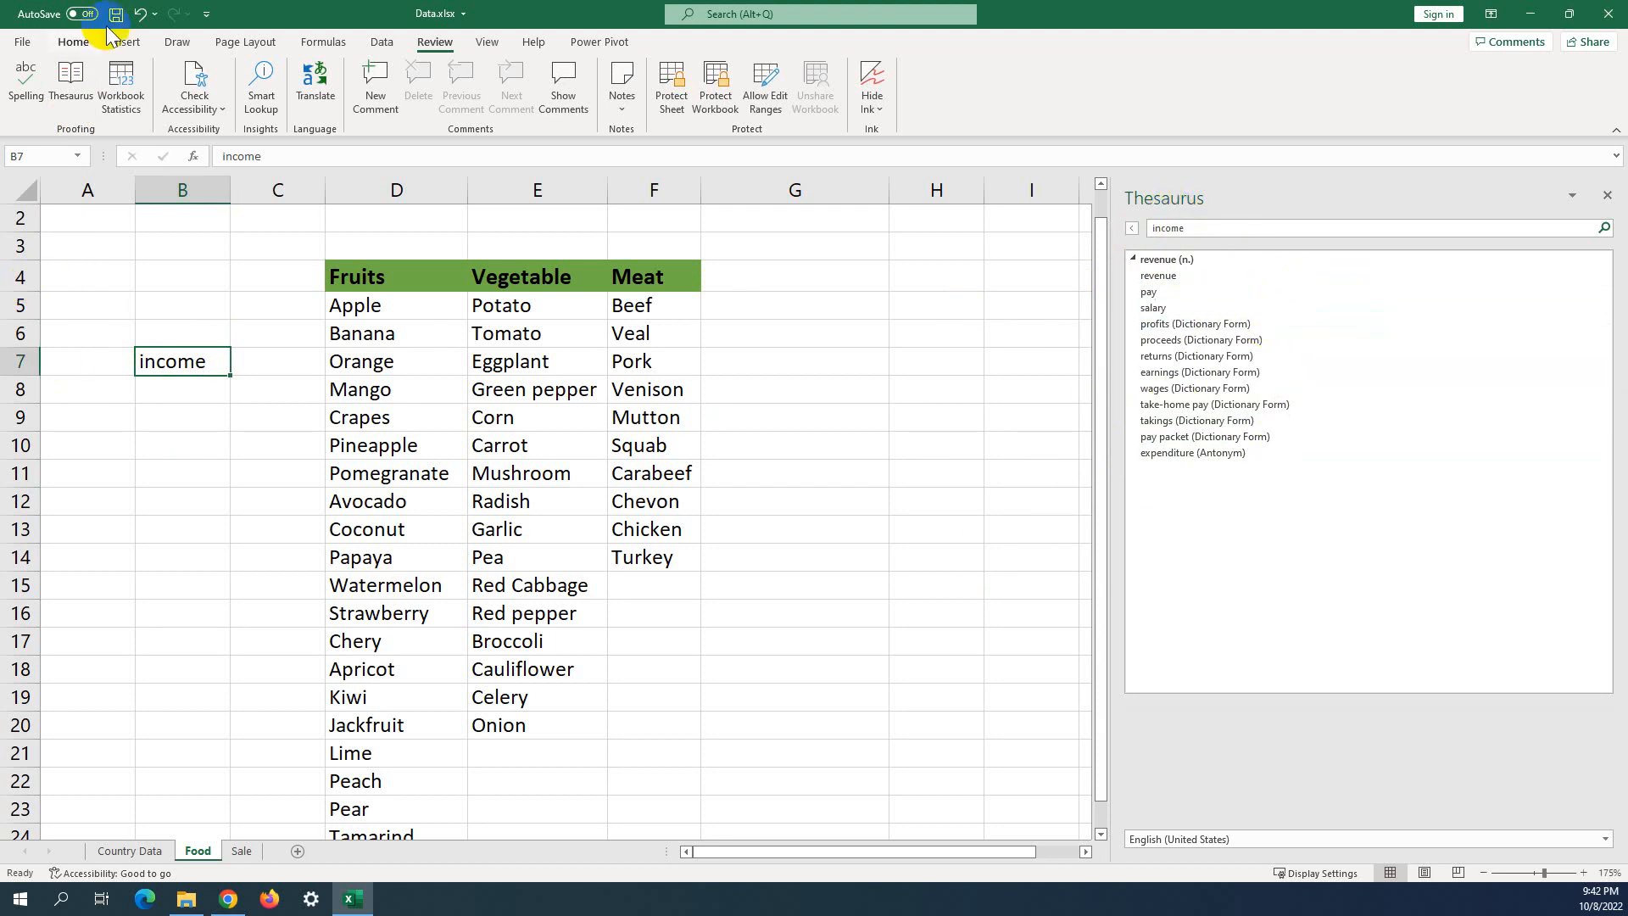
# Close the Thesaurus and delete income from B7.
pyautogui.click(125, 331)
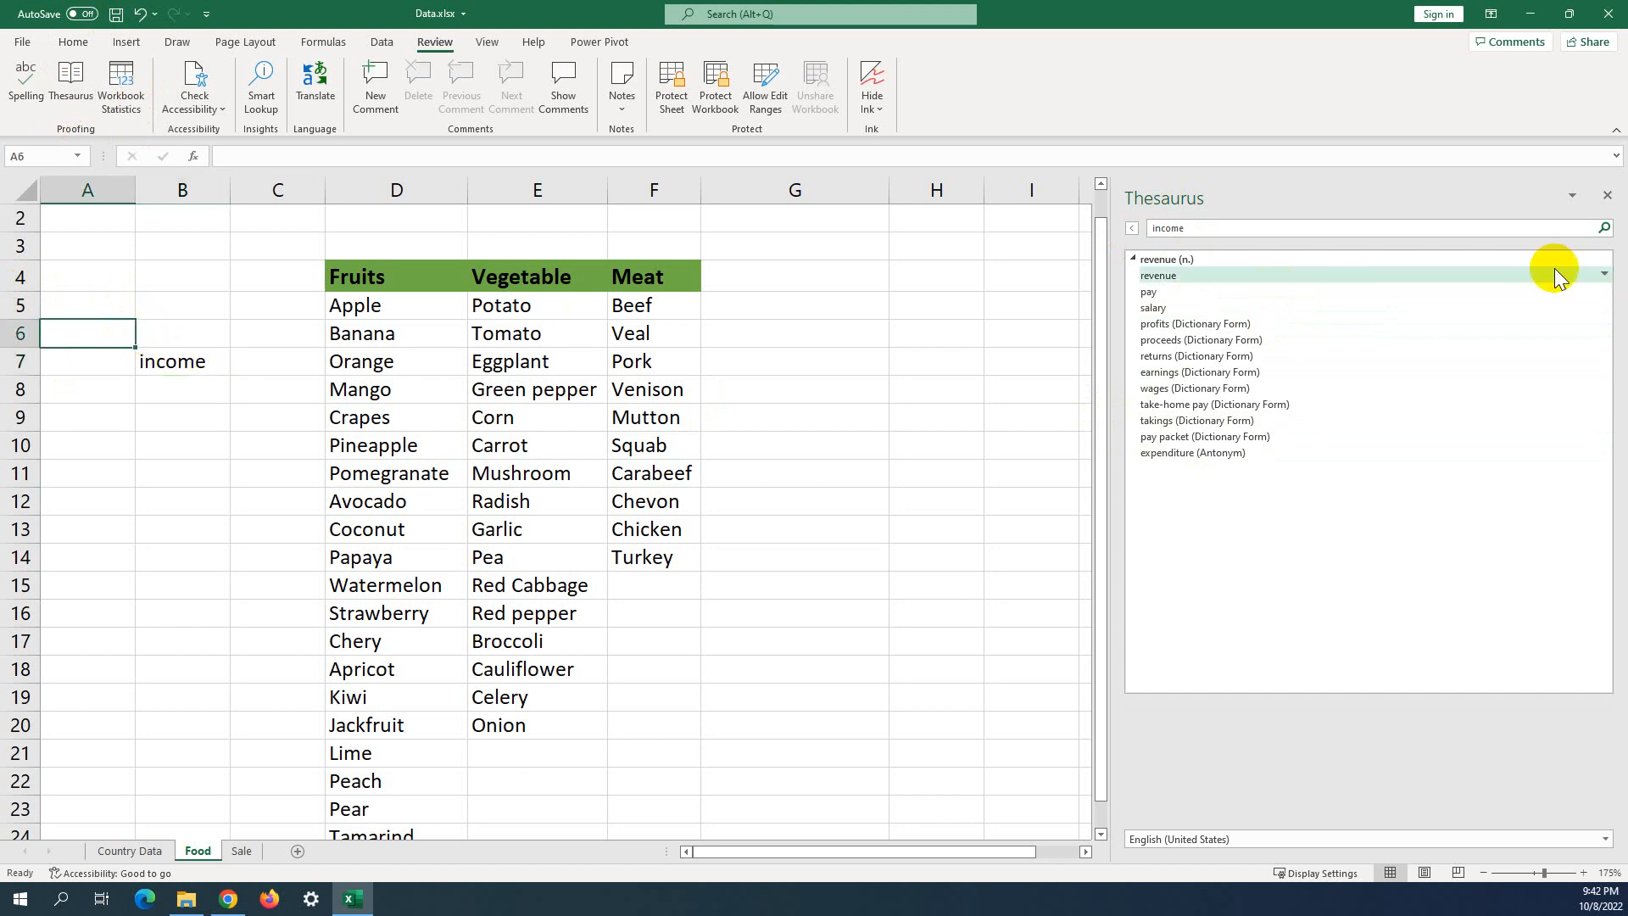
pyautogui.click(1607, 196)
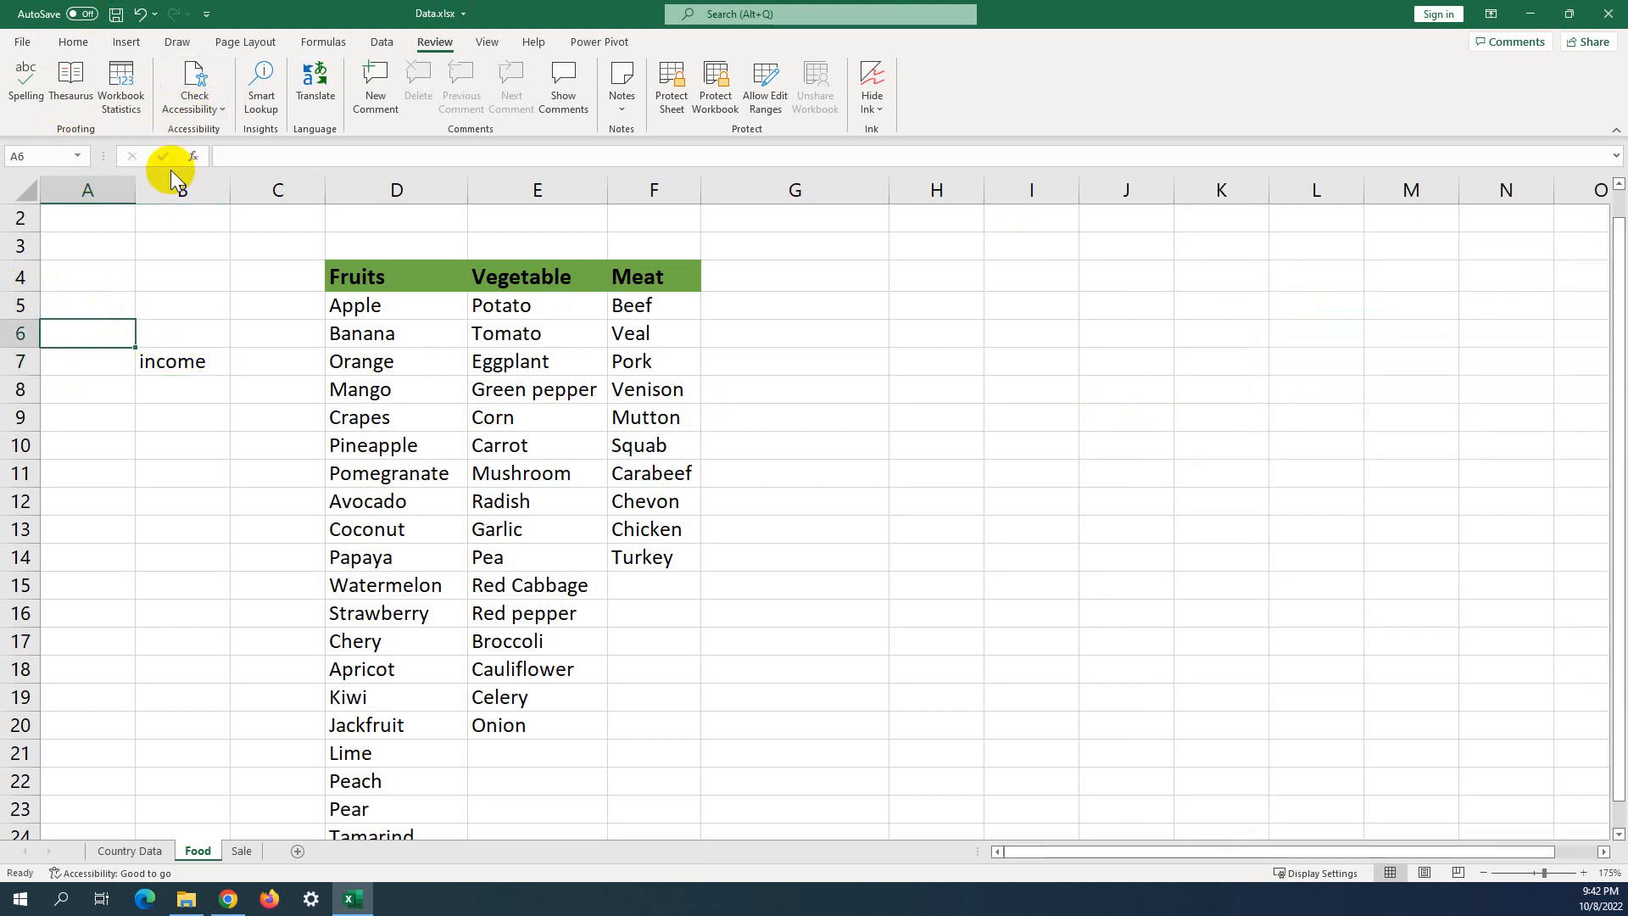
pyautogui.click(158, 361)
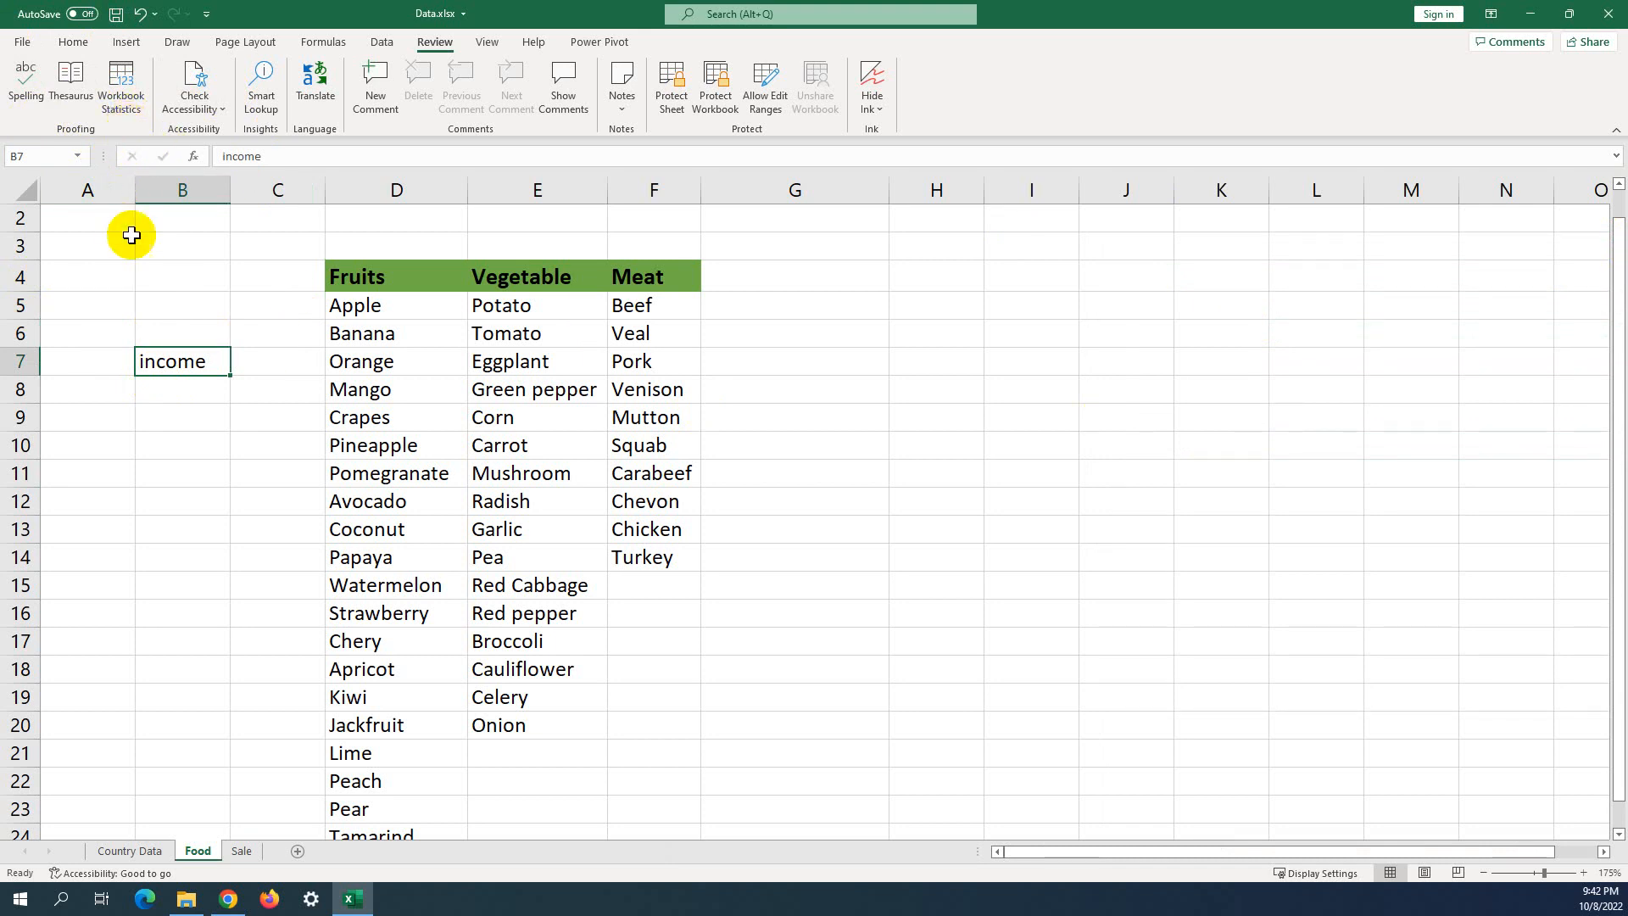
pyautogui.click(202, 390)
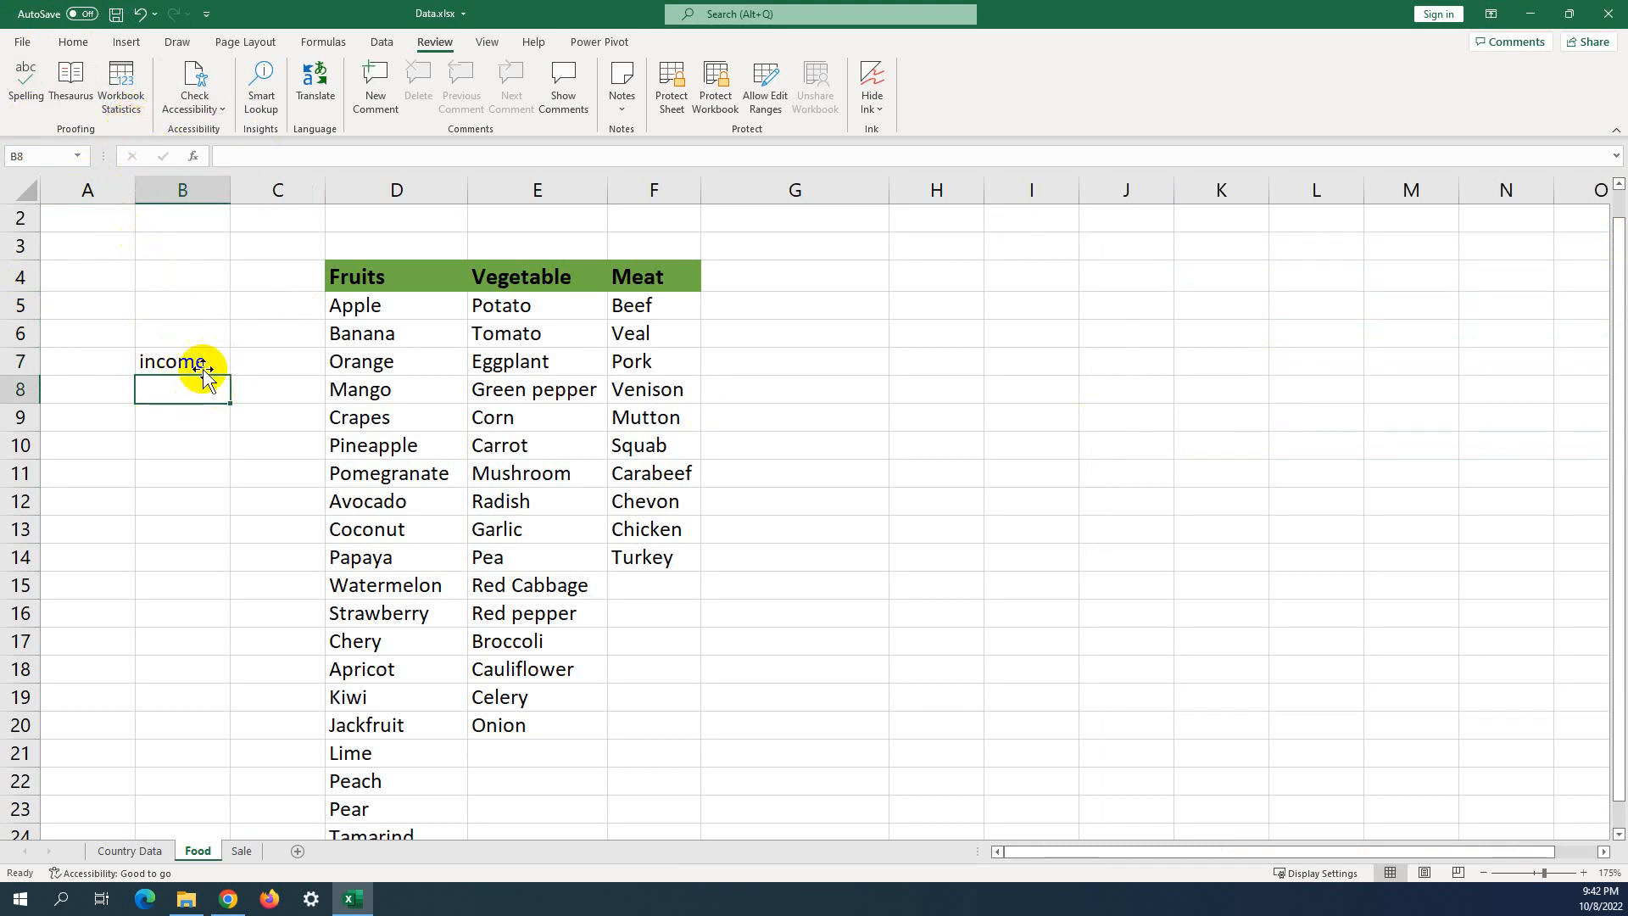
pyautogui.click(211, 358)
pyautogui.press('Delete')
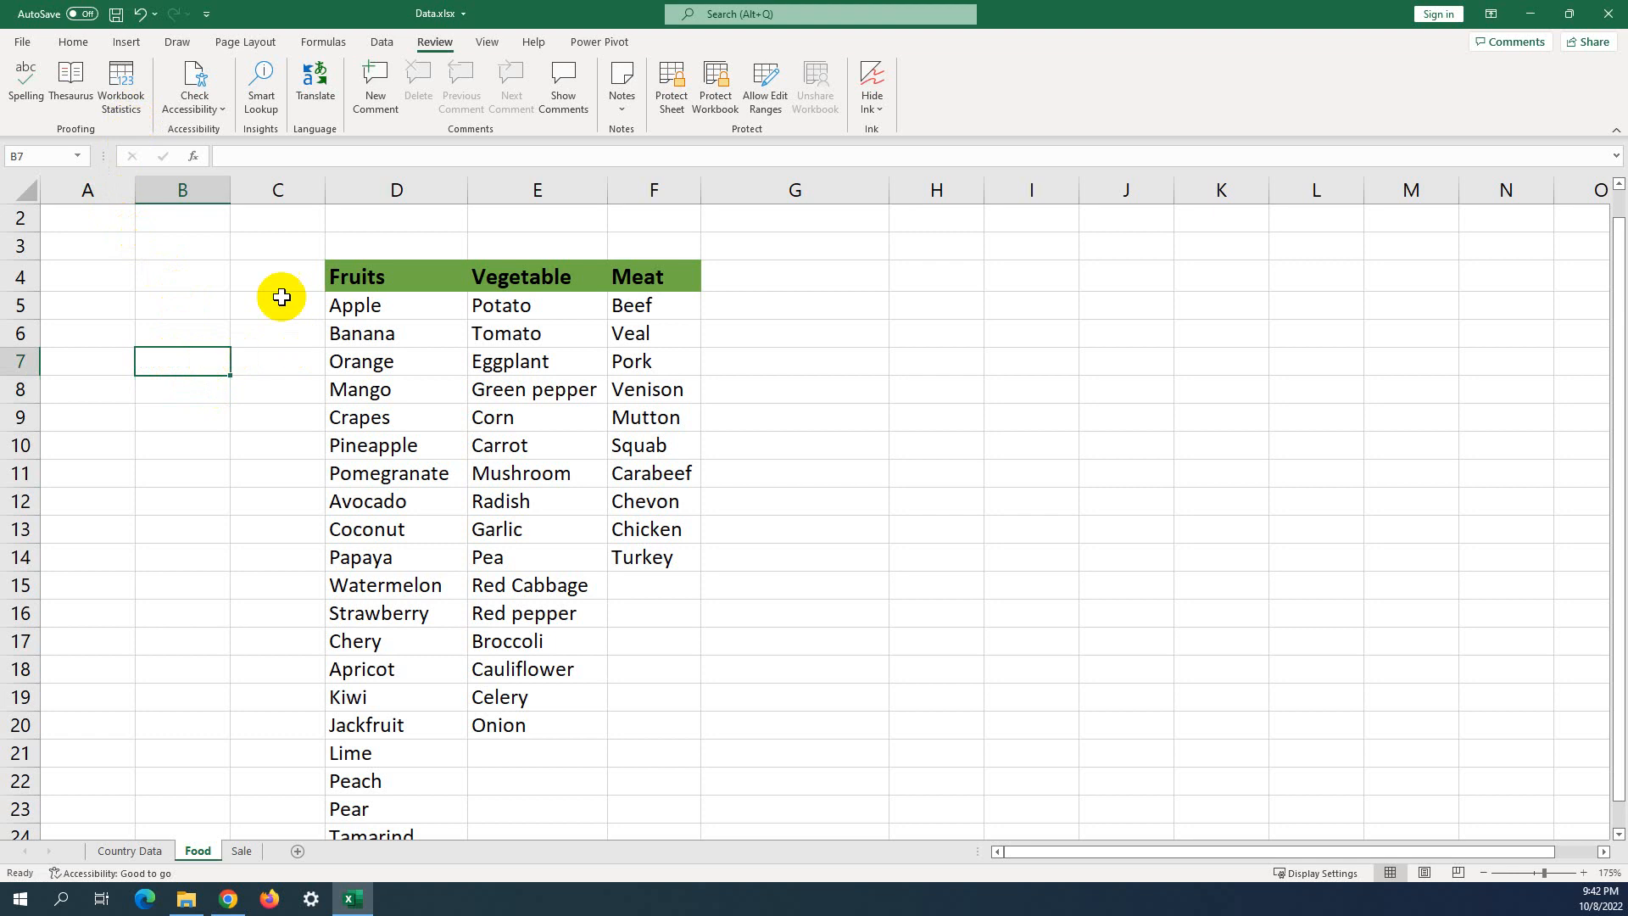
# Open Workbook Statistics and move the summary beside the Food table.
pyautogui.click(121, 82)
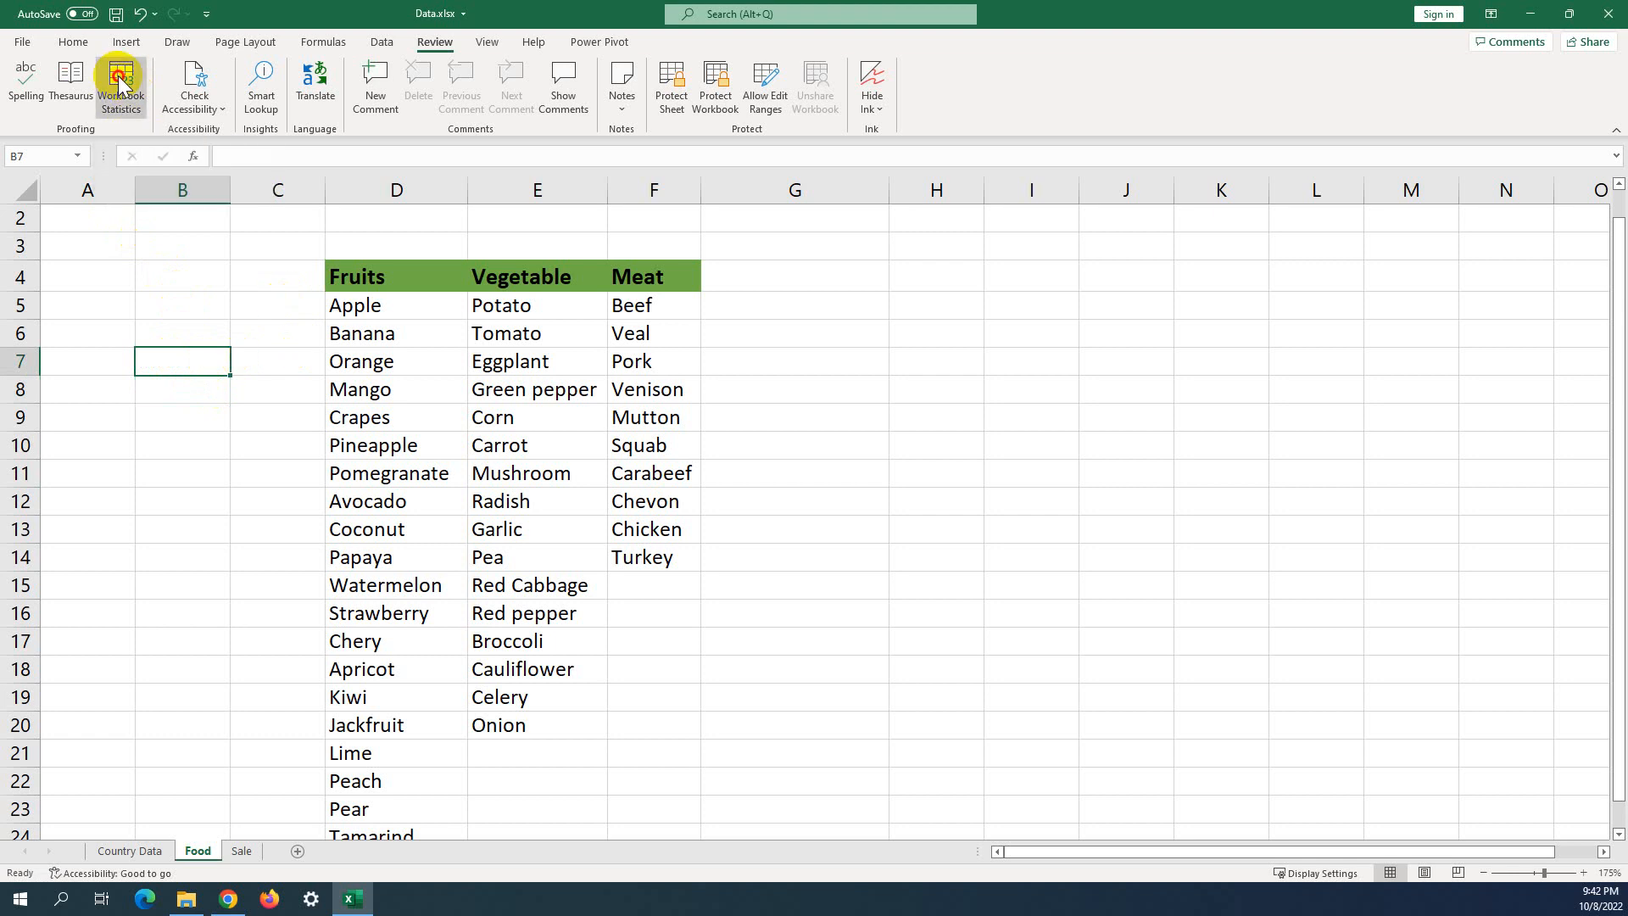
pyautogui.scroll(-1, 454, 283)
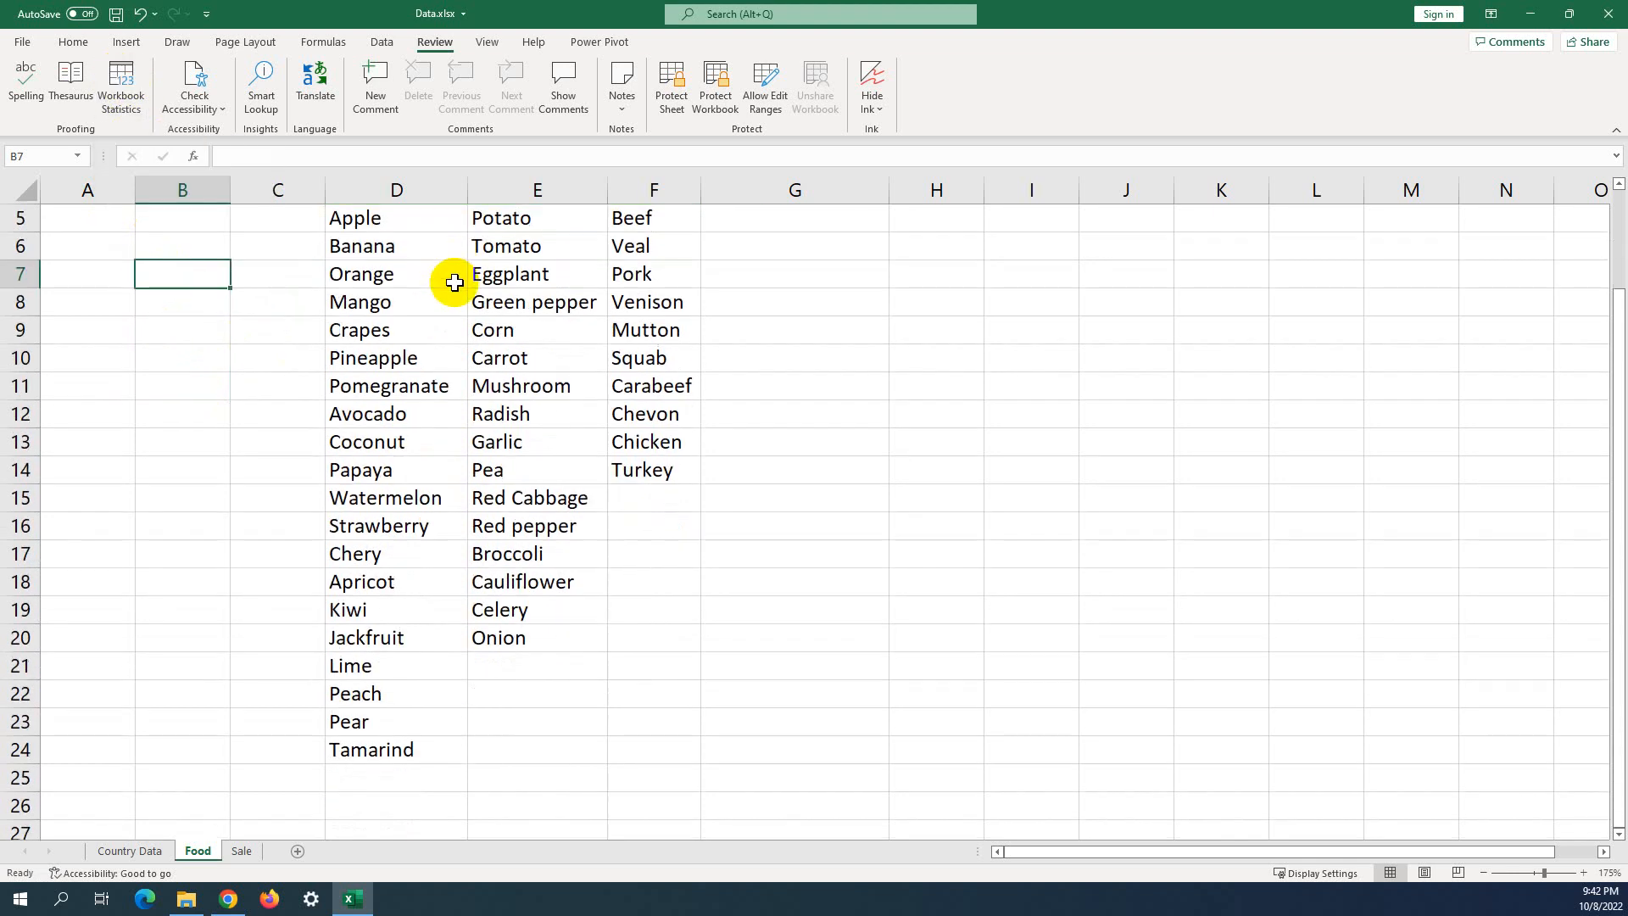
pyautogui.scroll(-1, 448, 320)
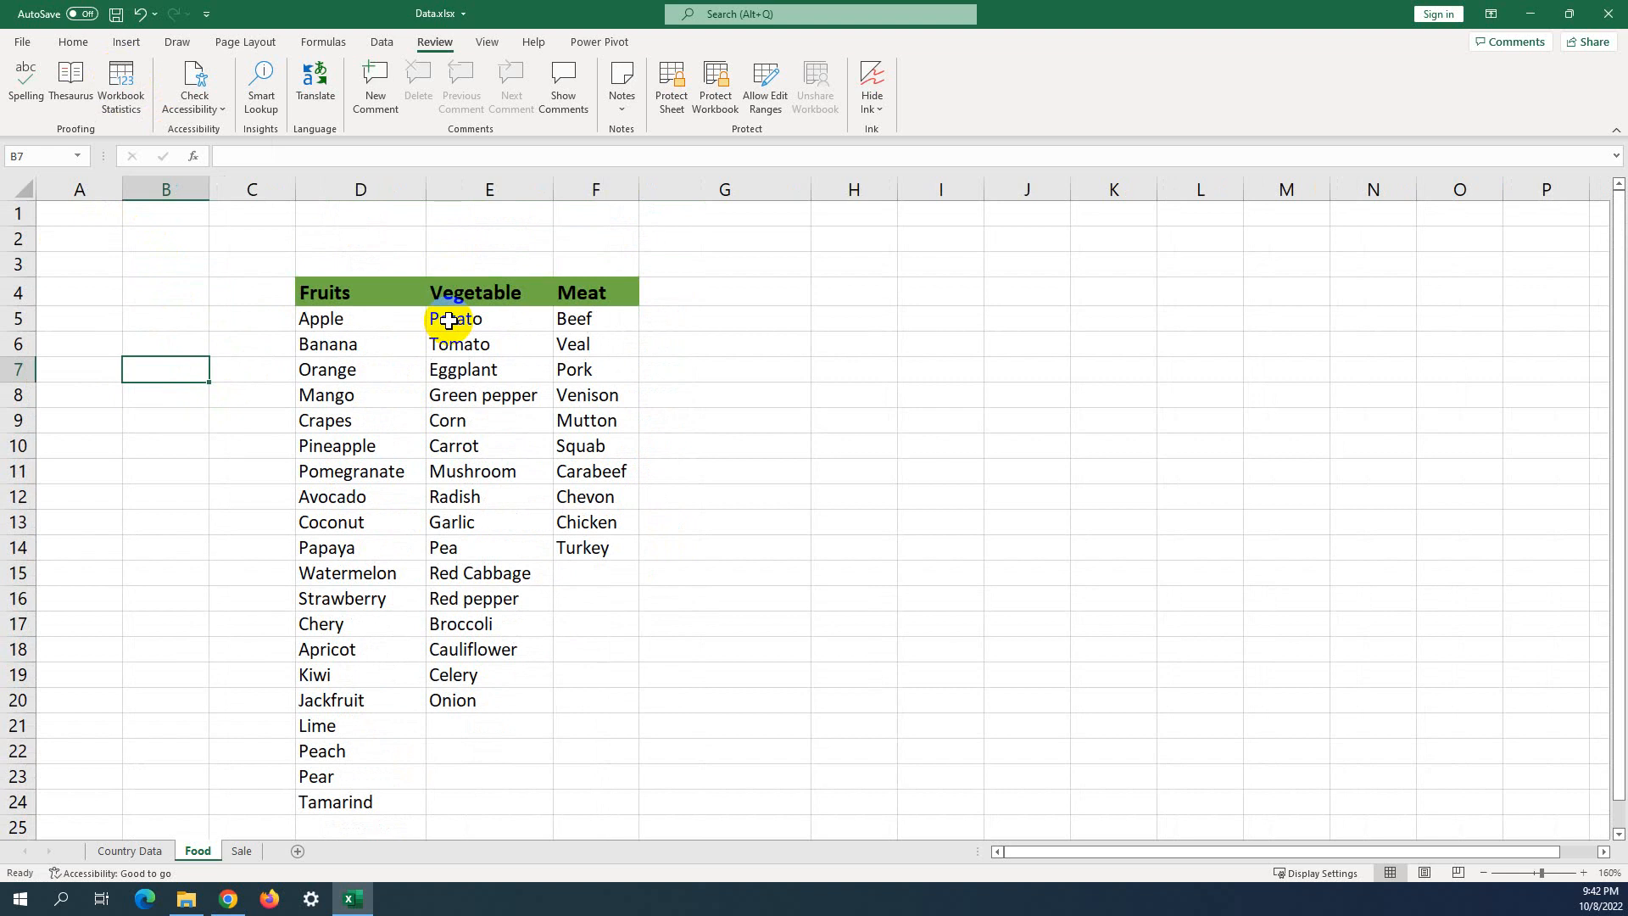
pyautogui.click(129, 89)
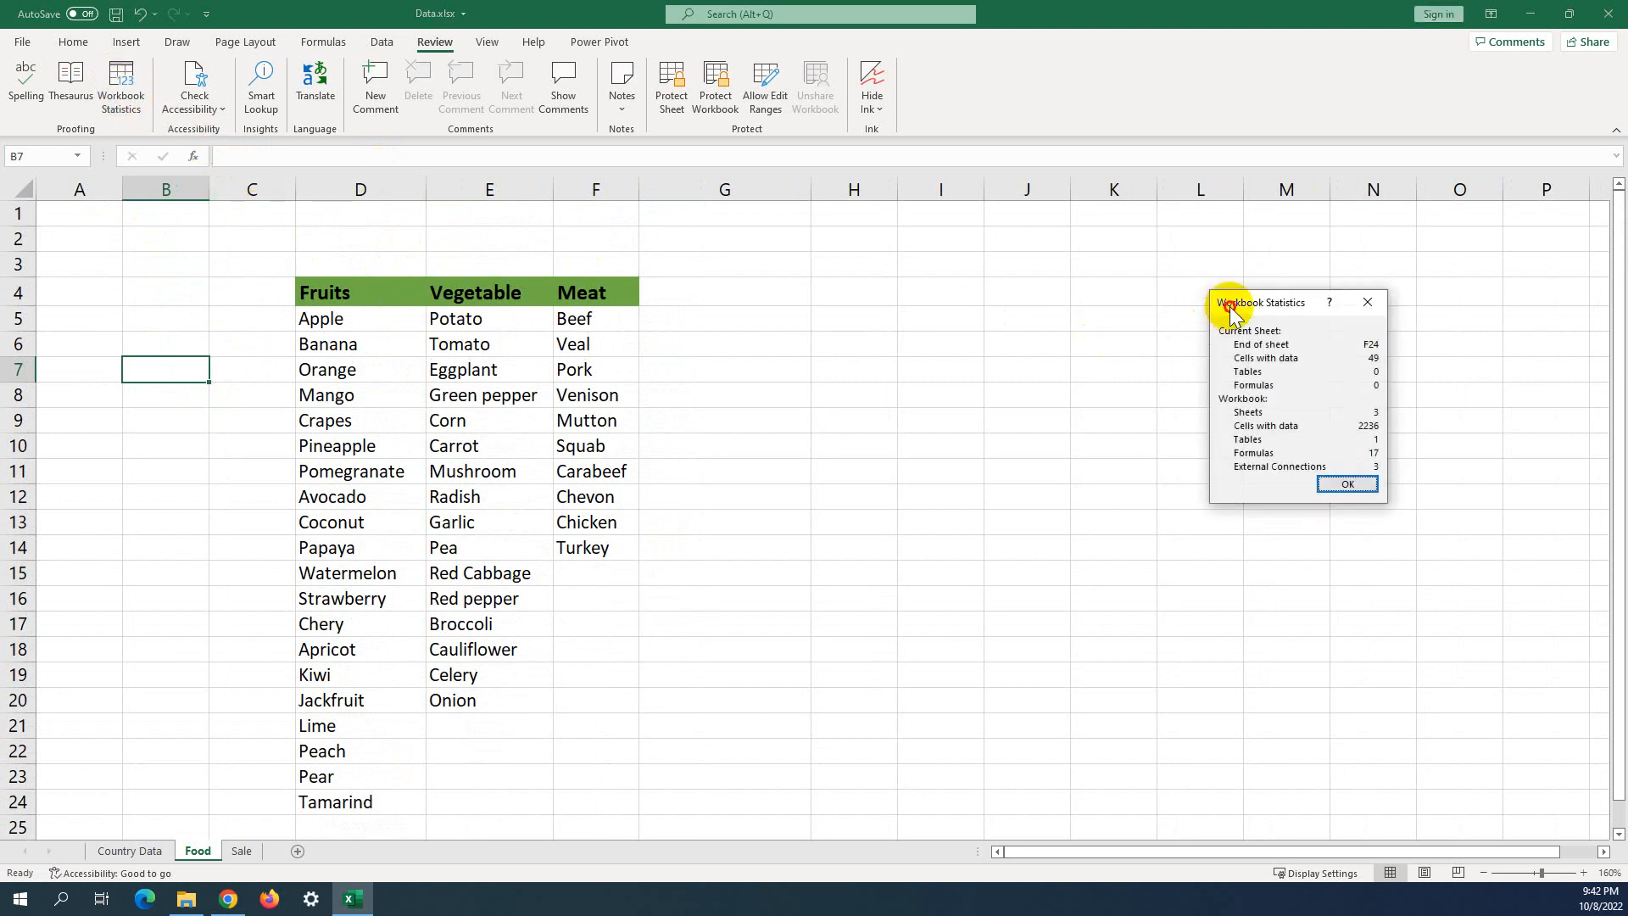
pyautogui.moveTo(1232, 312); pyautogui.dragTo(742, 276)
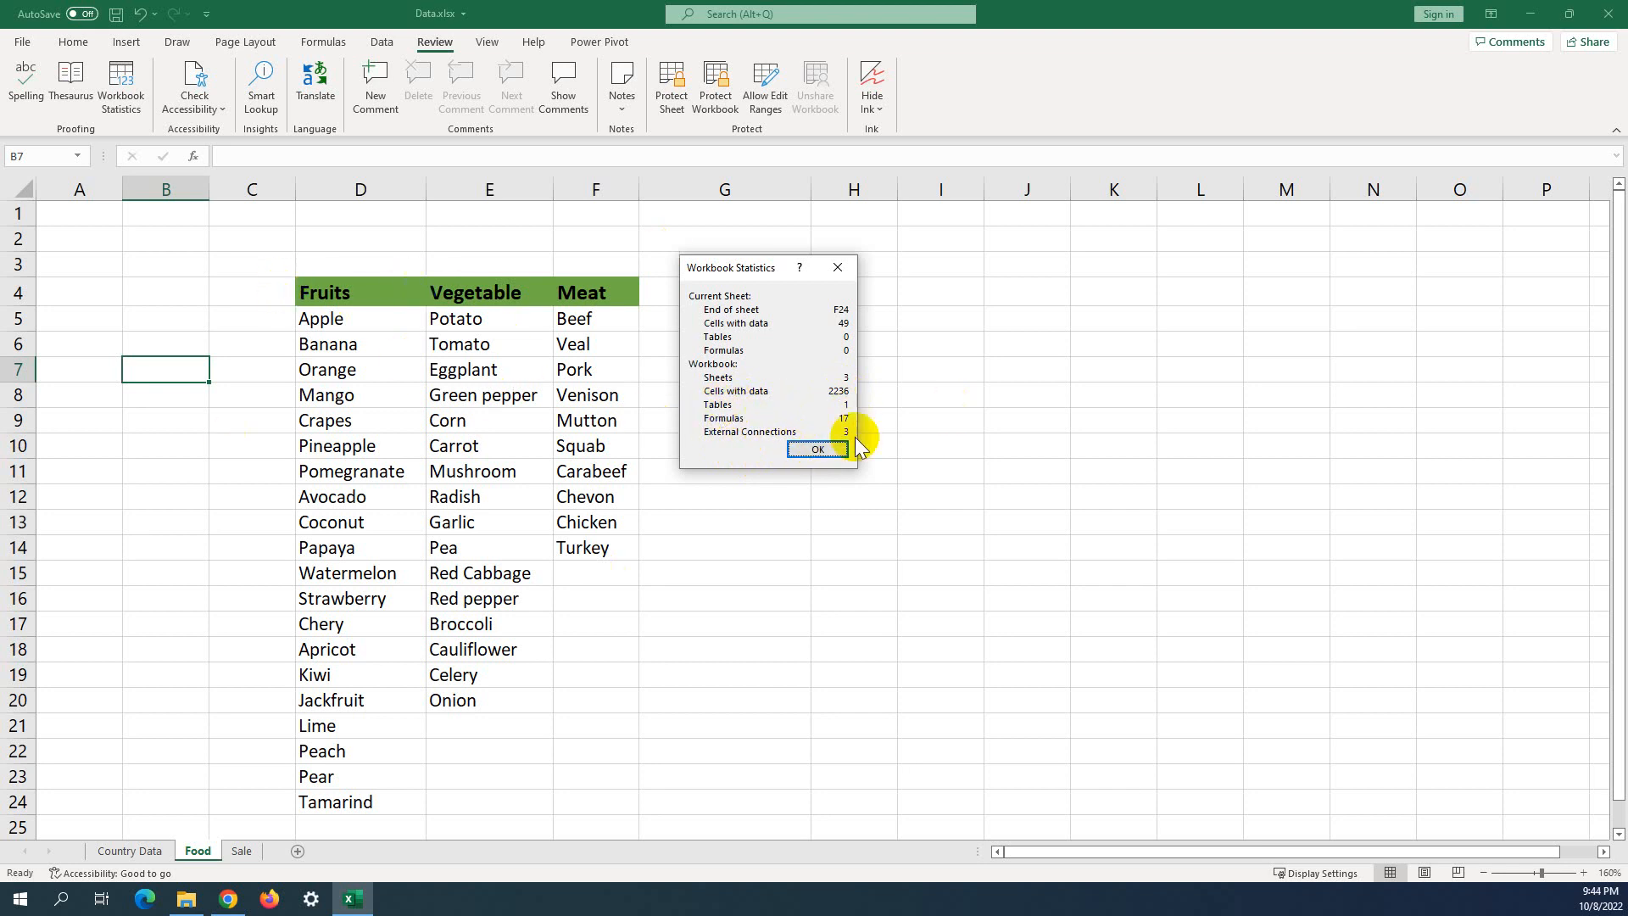
# Close the statistics, browse the Sale and Country Data sheets, then return to Food.
pyautogui.click(814, 449)
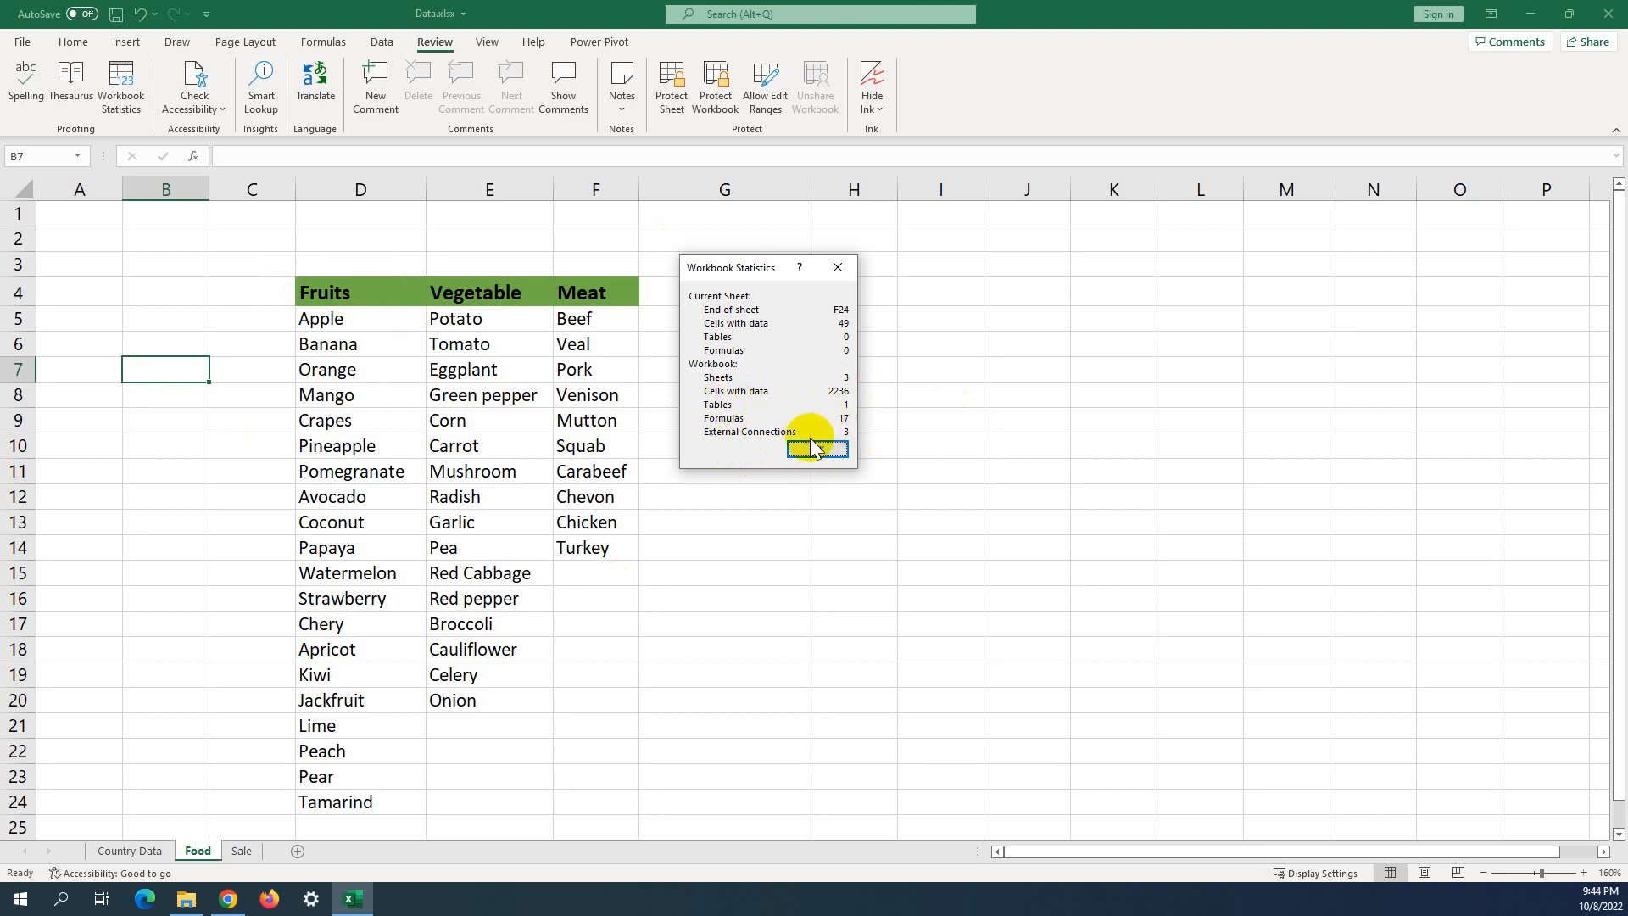
pyautogui.click(241, 850)
pyautogui.scroll(-4, 464, 455)
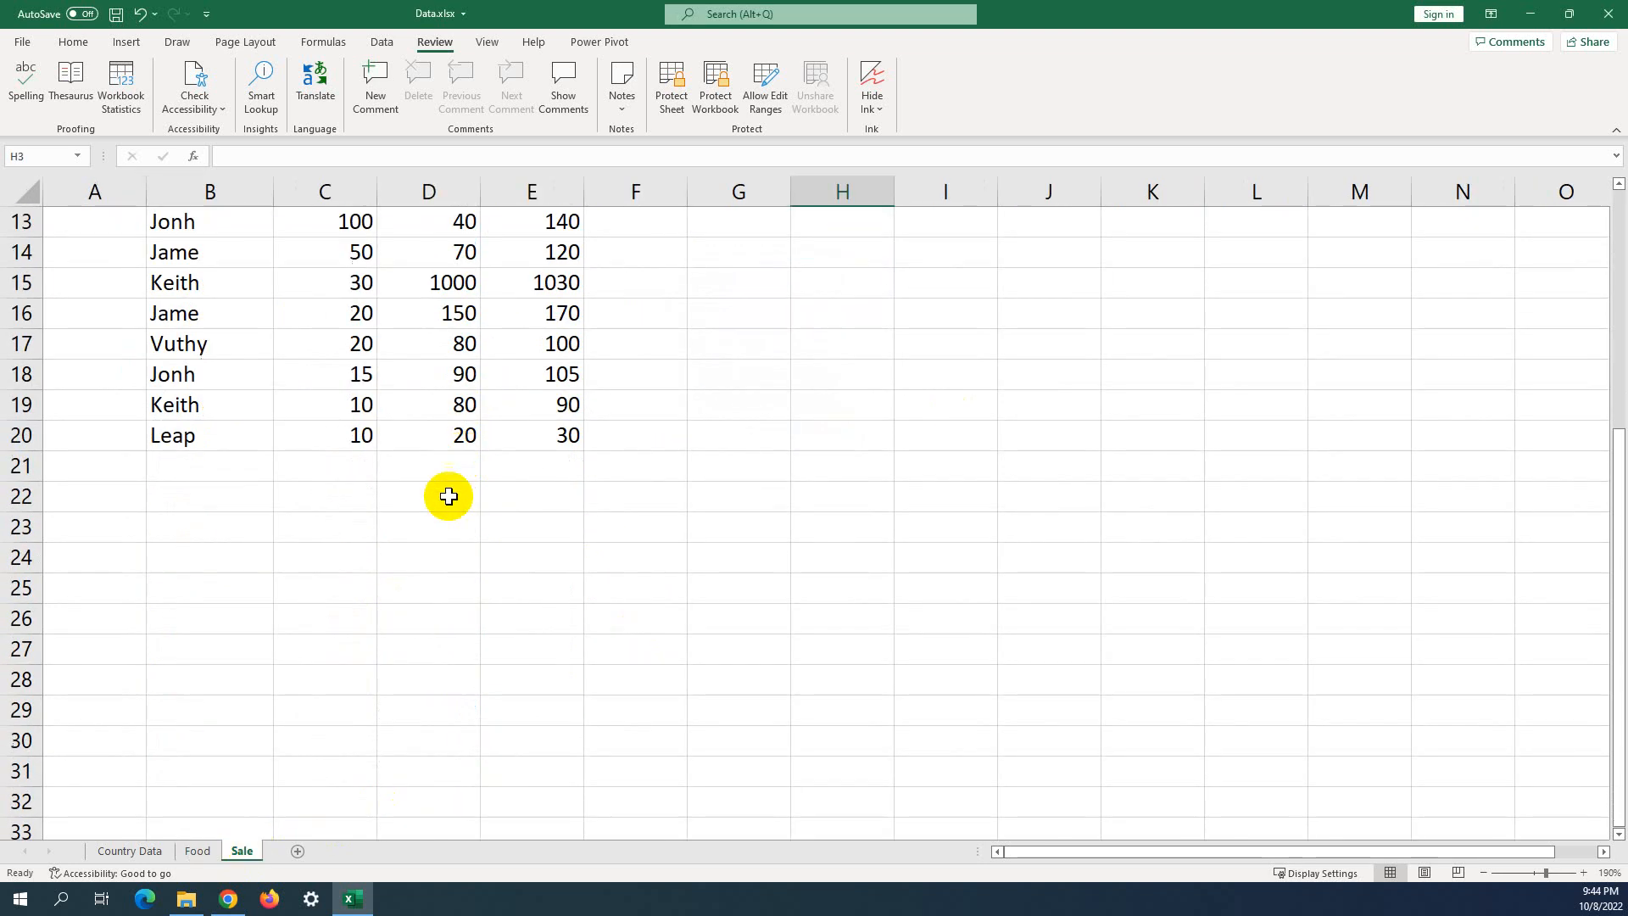
pyautogui.click(129, 850)
pyautogui.scroll(20, 407, 498)
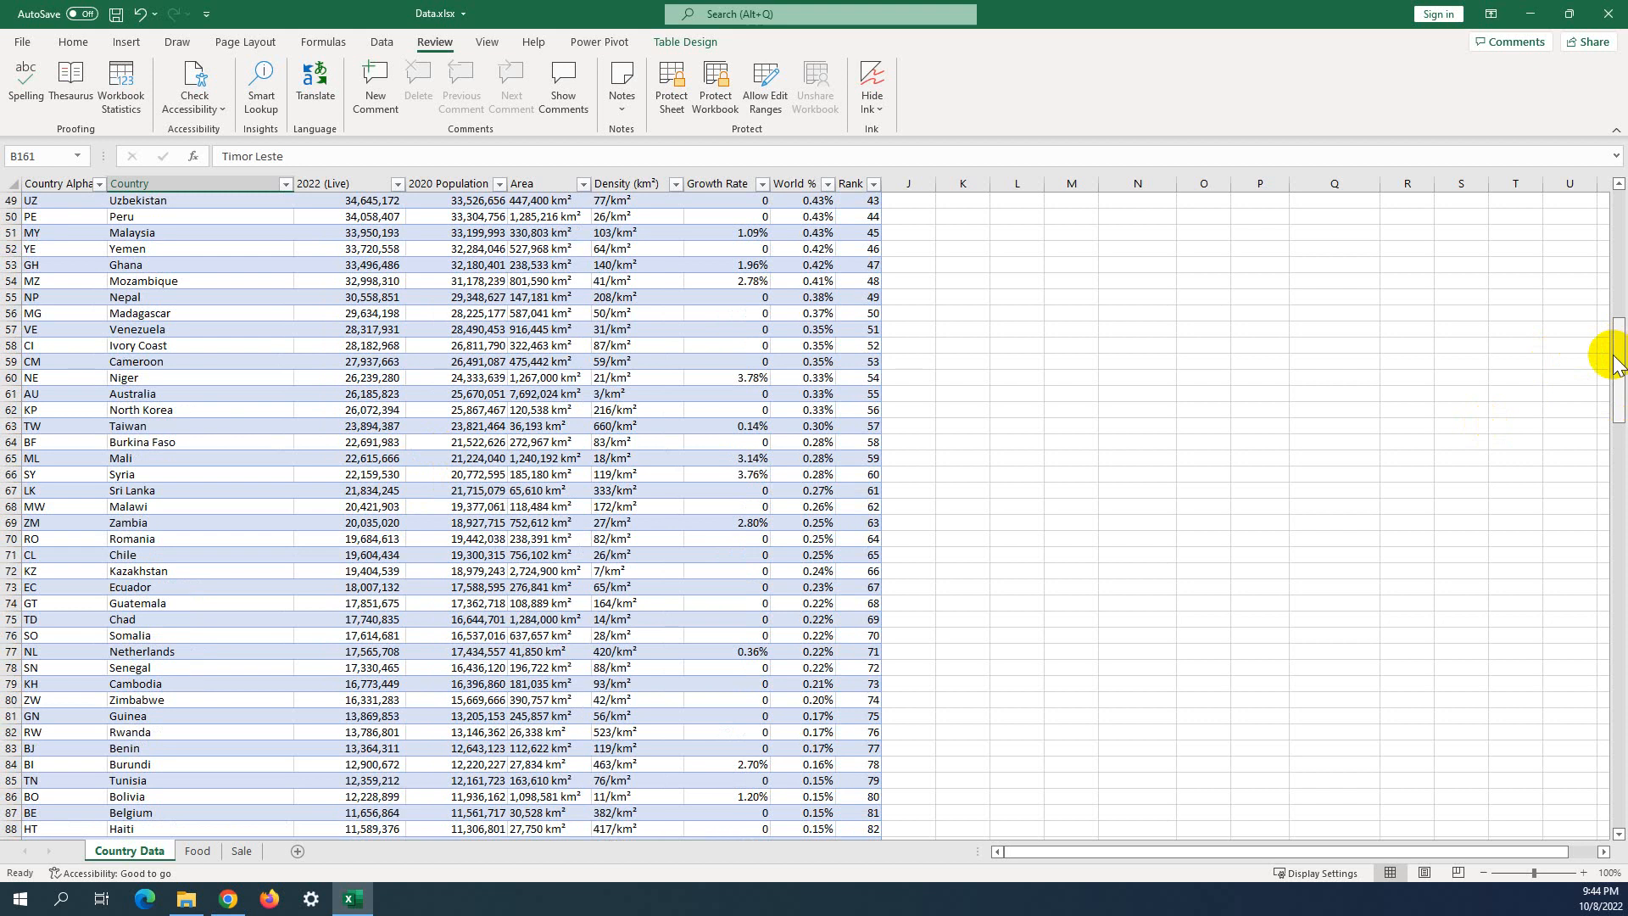
pyautogui.moveTo(1616, 353); pyautogui.dragTo(1600, 189)
pyautogui.click(345, 352)
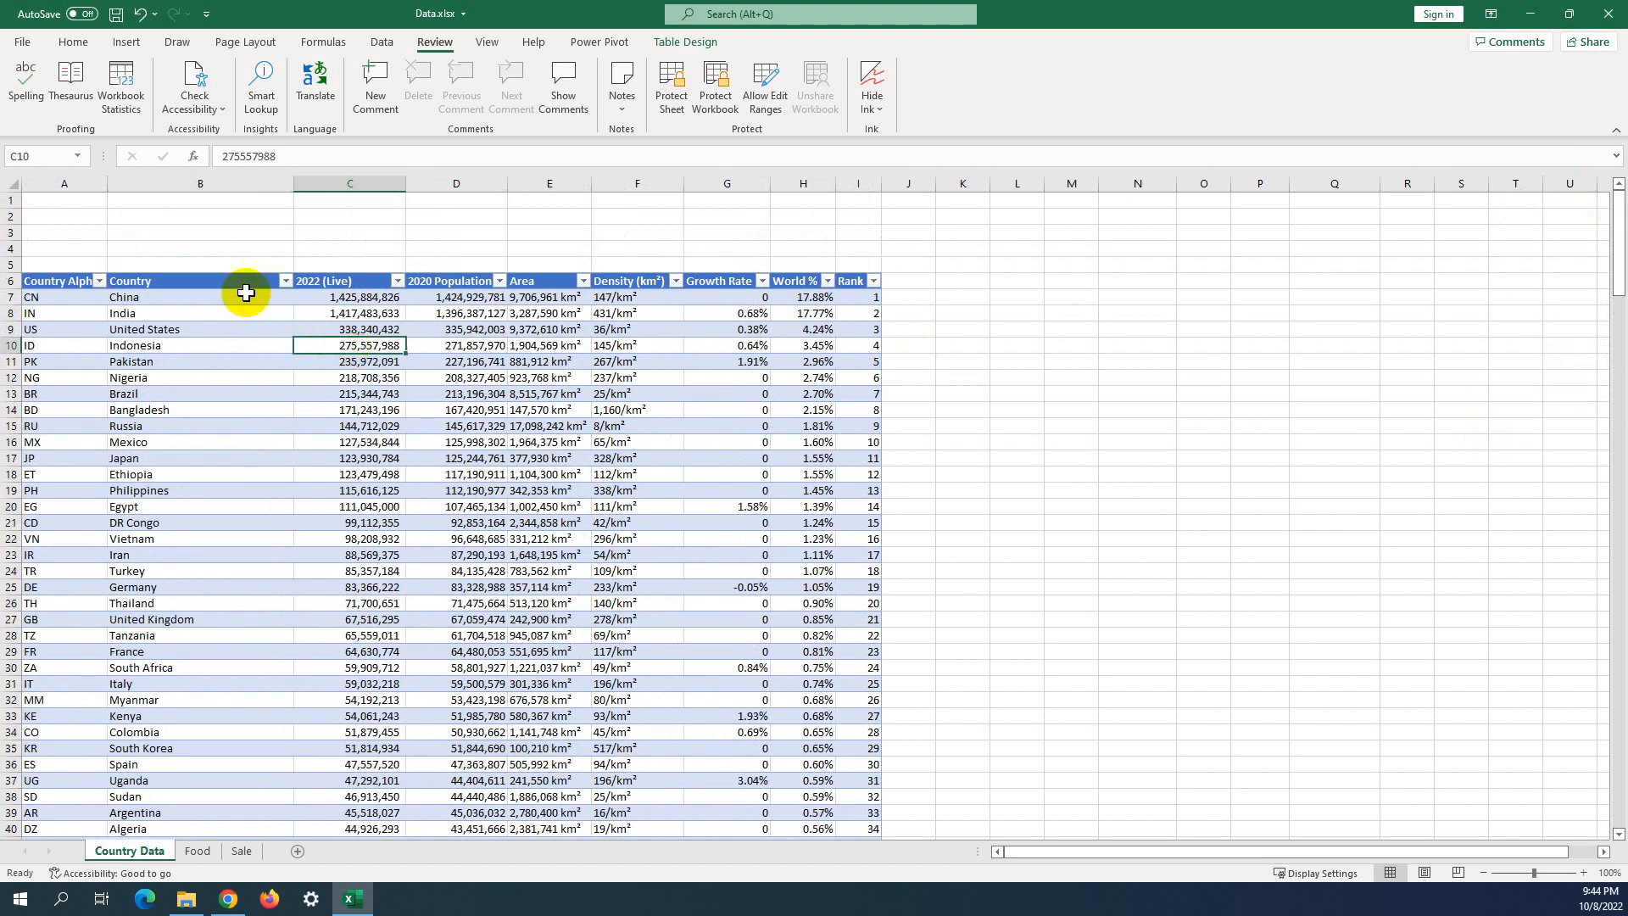
pyautogui.click(201, 286)
pyautogui.click(209, 298)
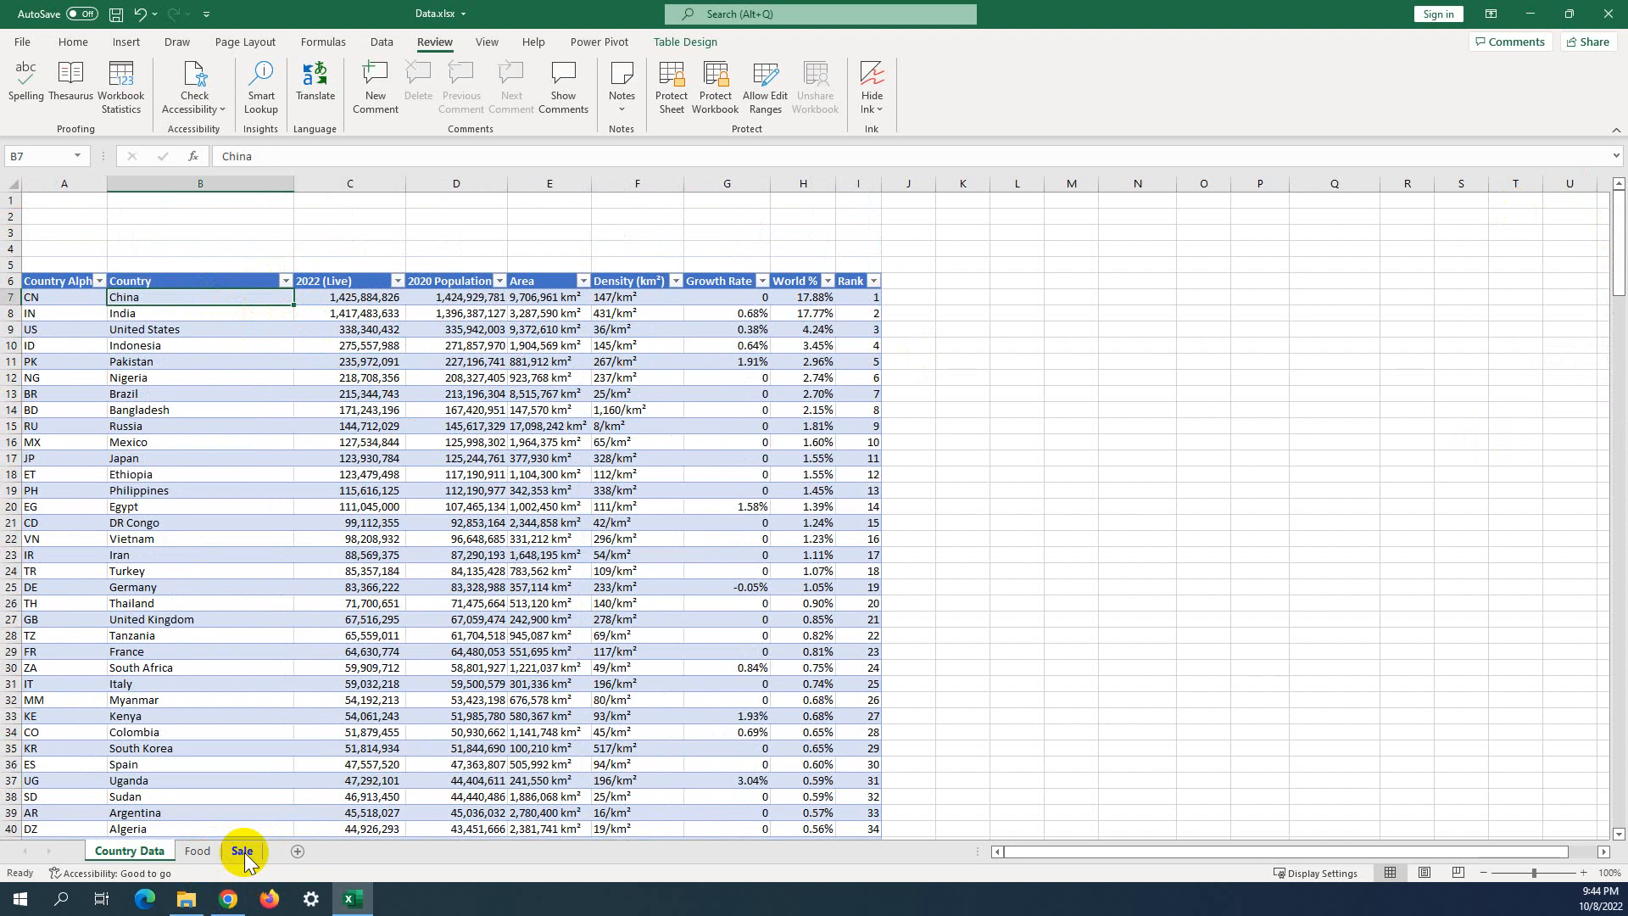
pyautogui.click(200, 850)
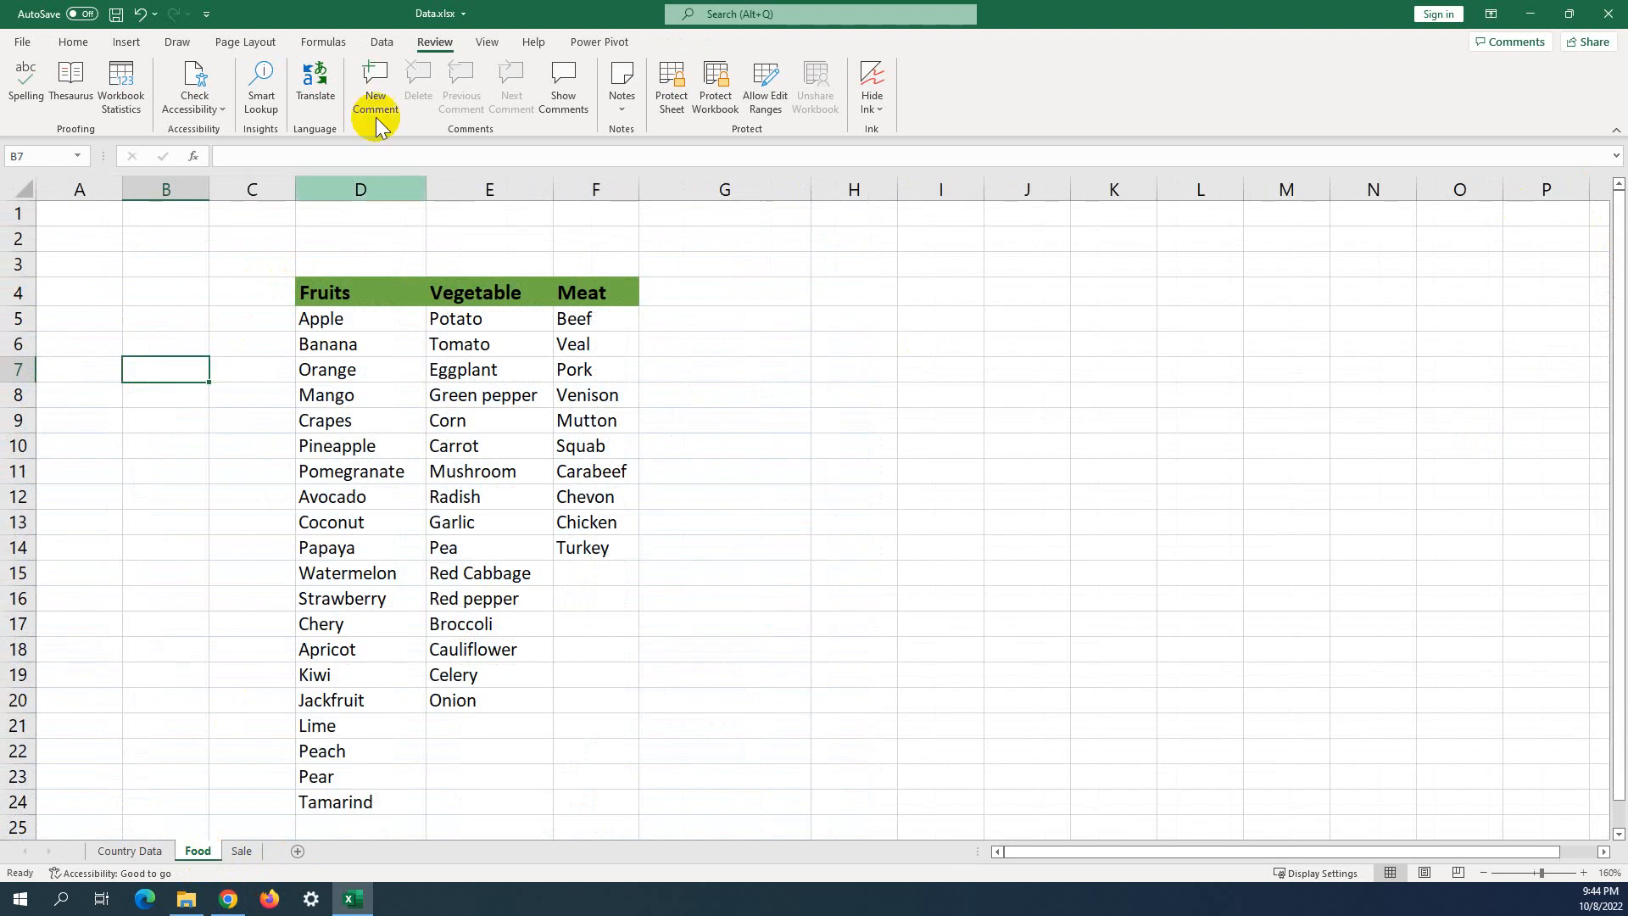
# Reopen Workbook Statistics for the Food sheet, reposition the summary, then close it.
pyautogui.click(121, 84)
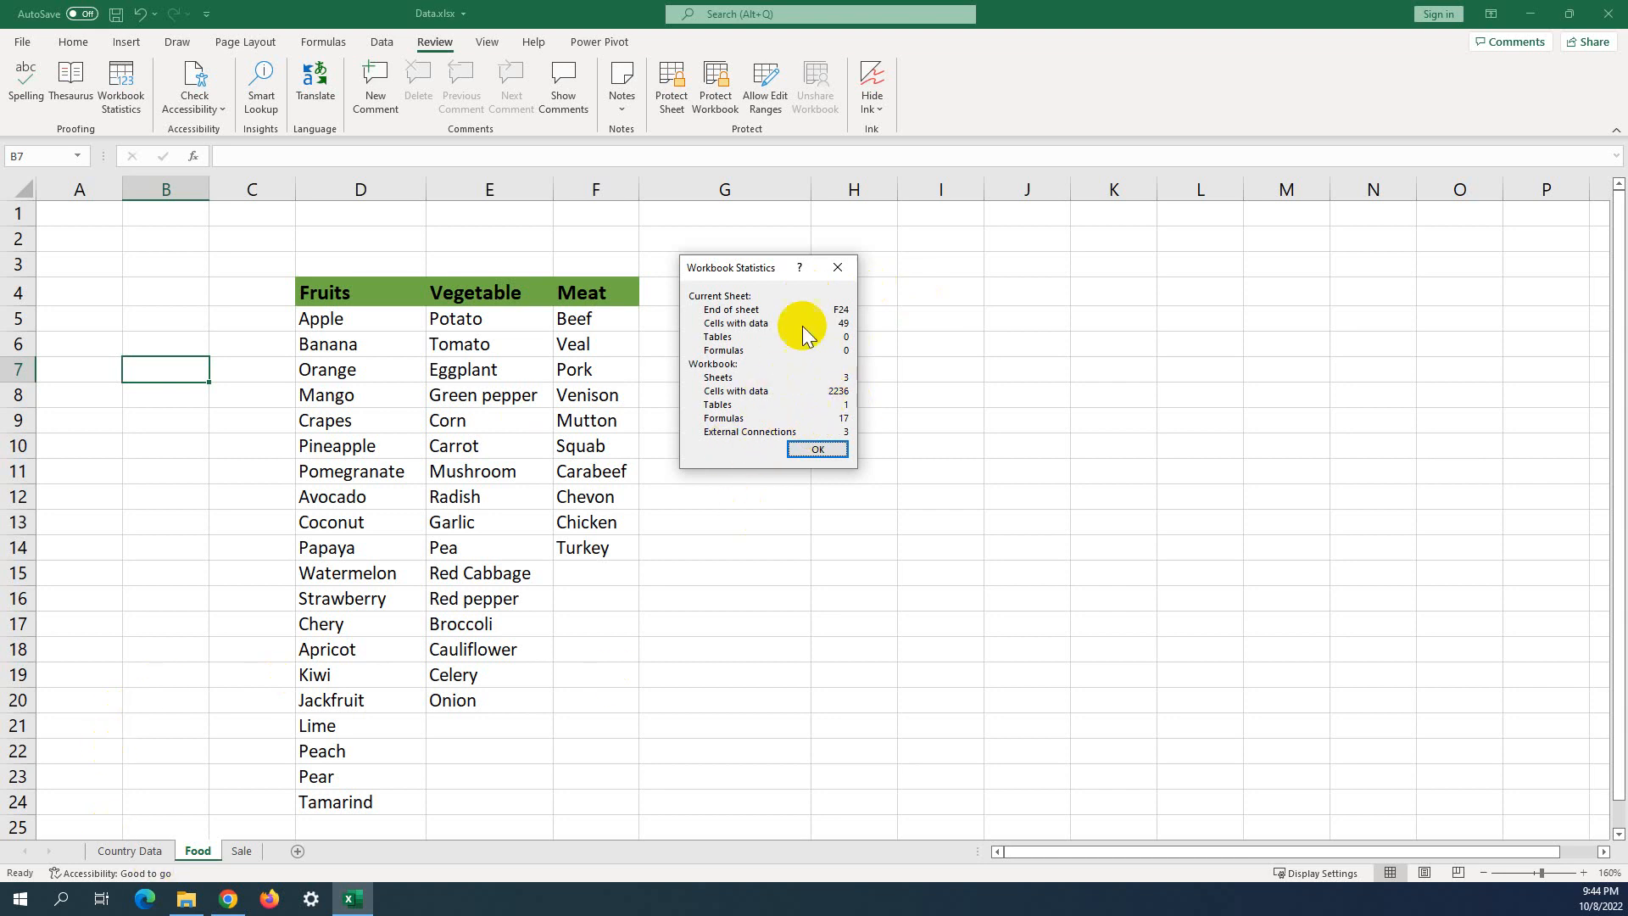
pyautogui.moveTo(761, 282); pyautogui.dragTo(699, 310)
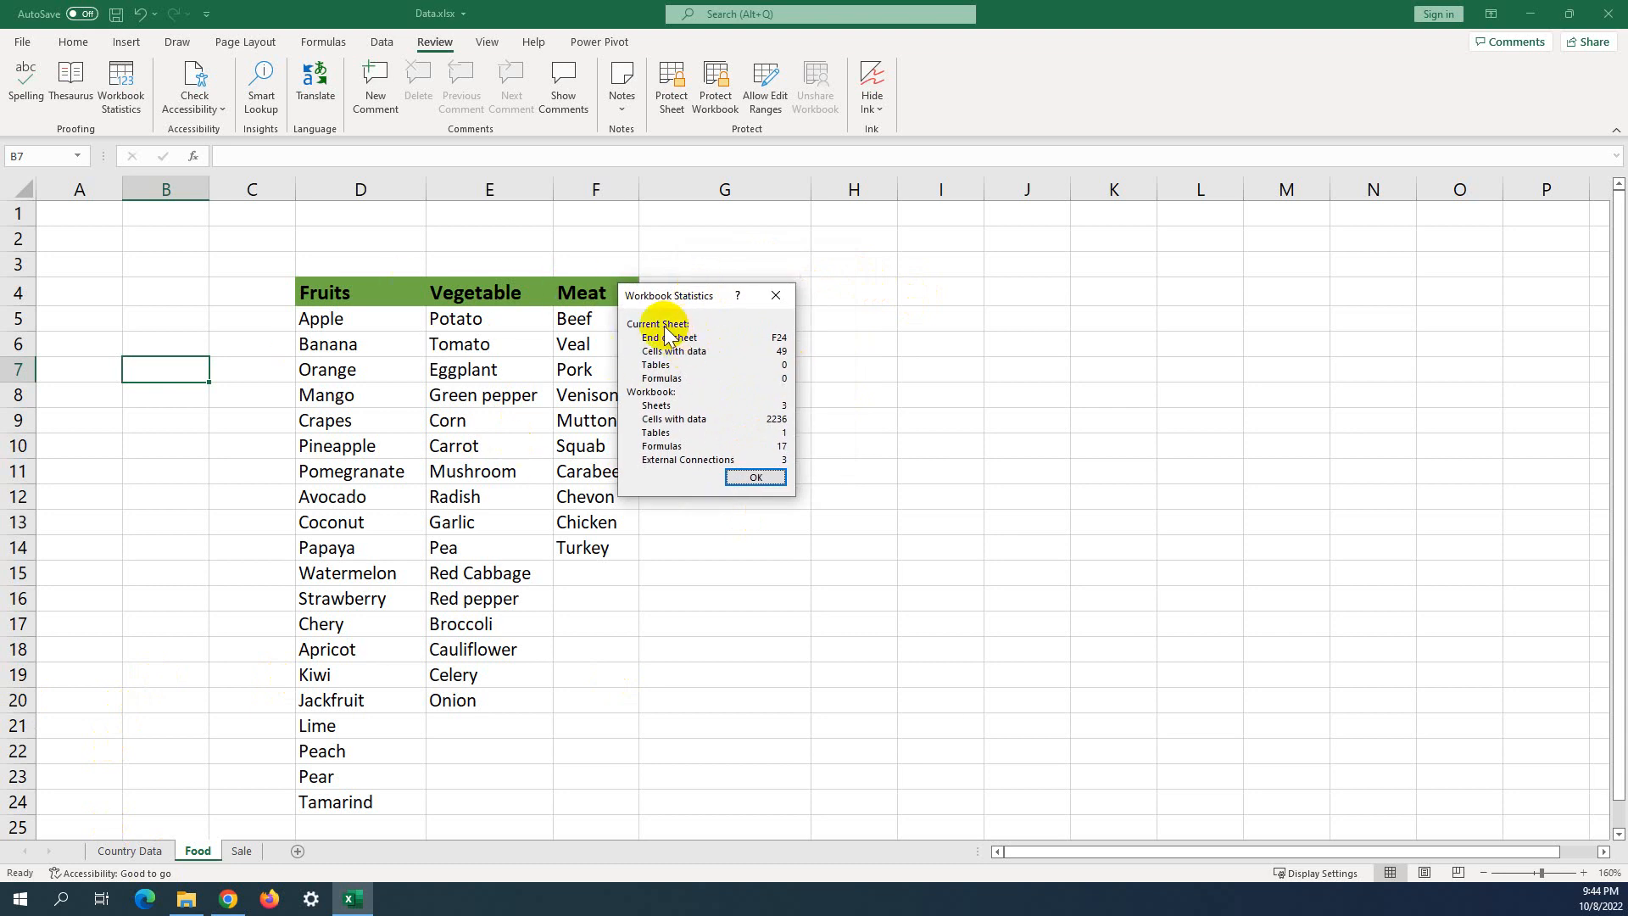
pyautogui.moveTo(698, 292); pyautogui.dragTo(774, 282)
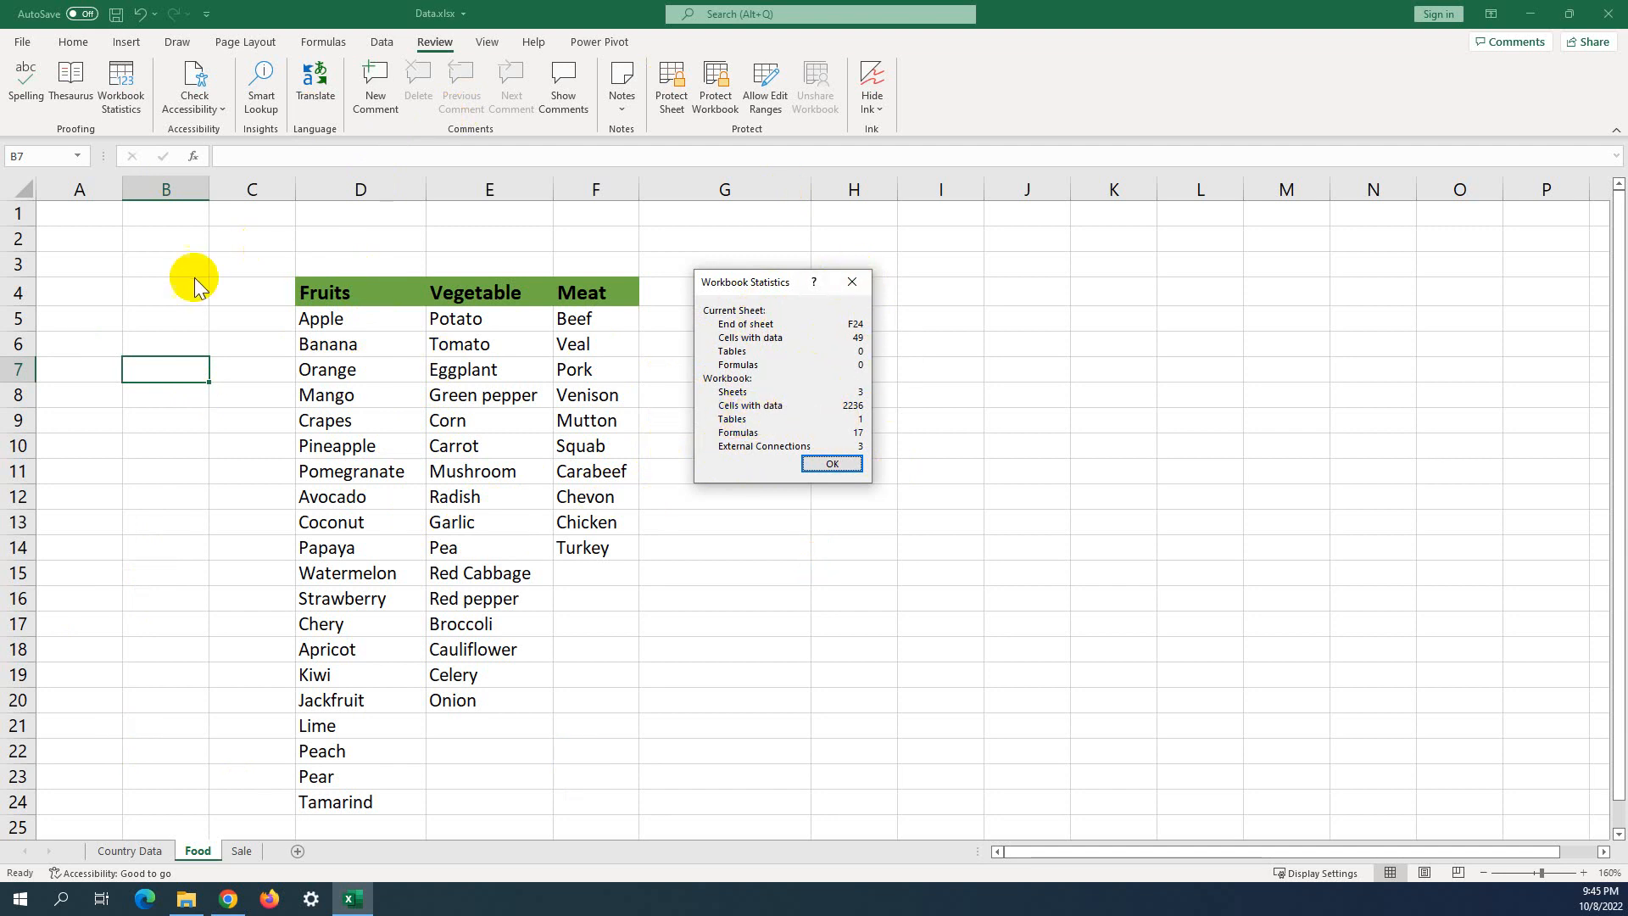
pyautogui.click(845, 281)
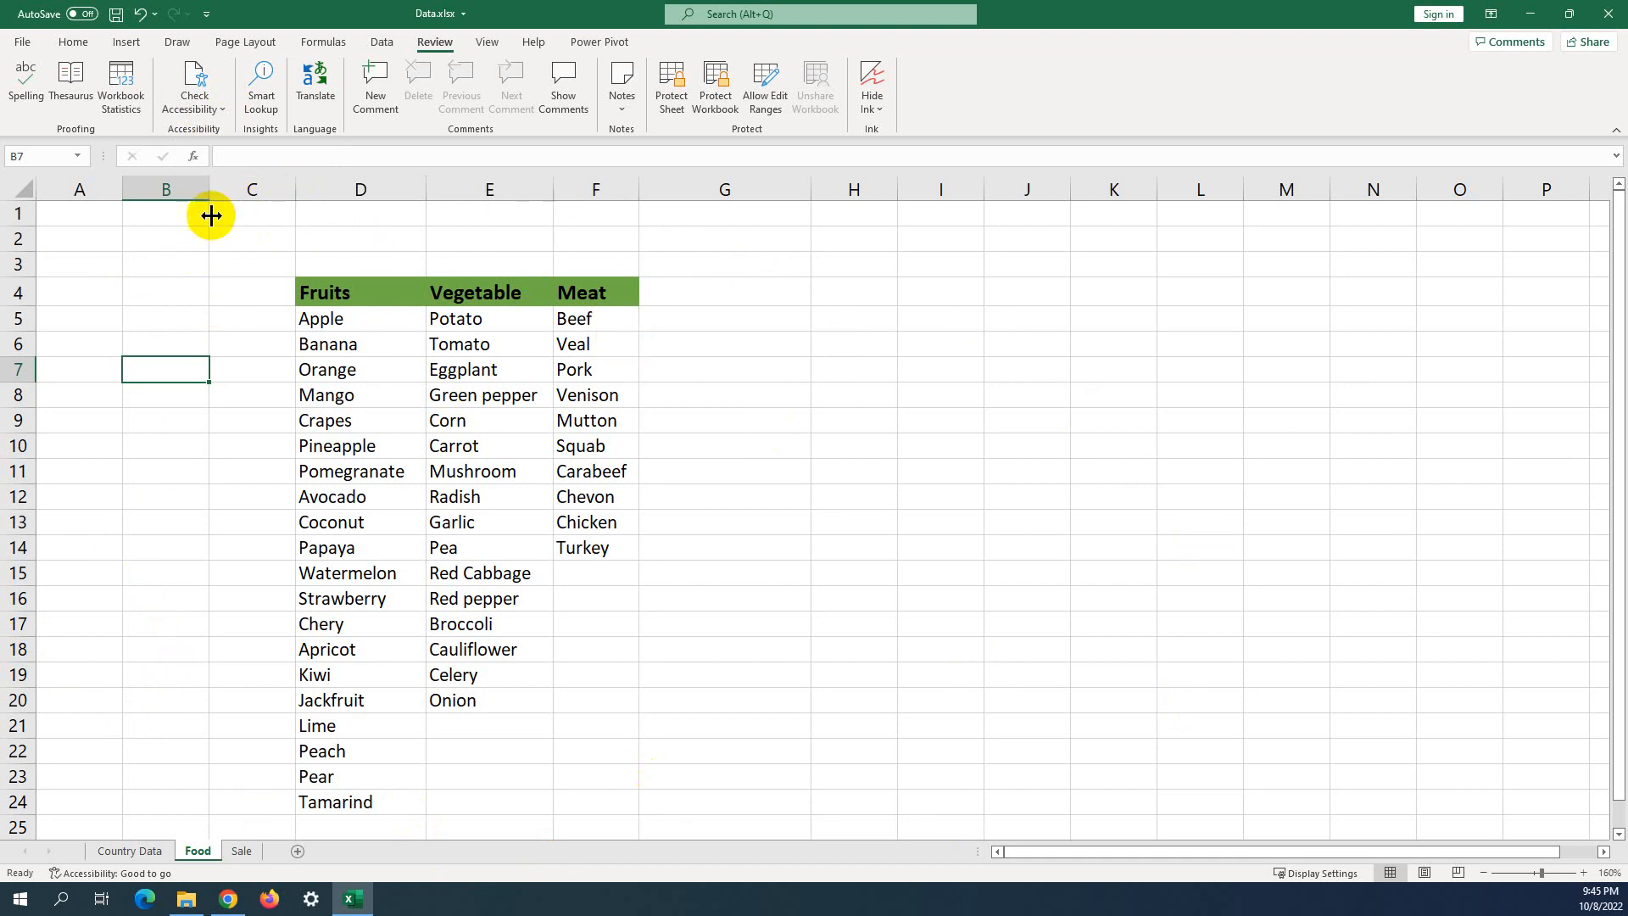
# Run Check Accessibility on the workbook, then select C2:E24 and click G12.
pyautogui.click(203, 106)
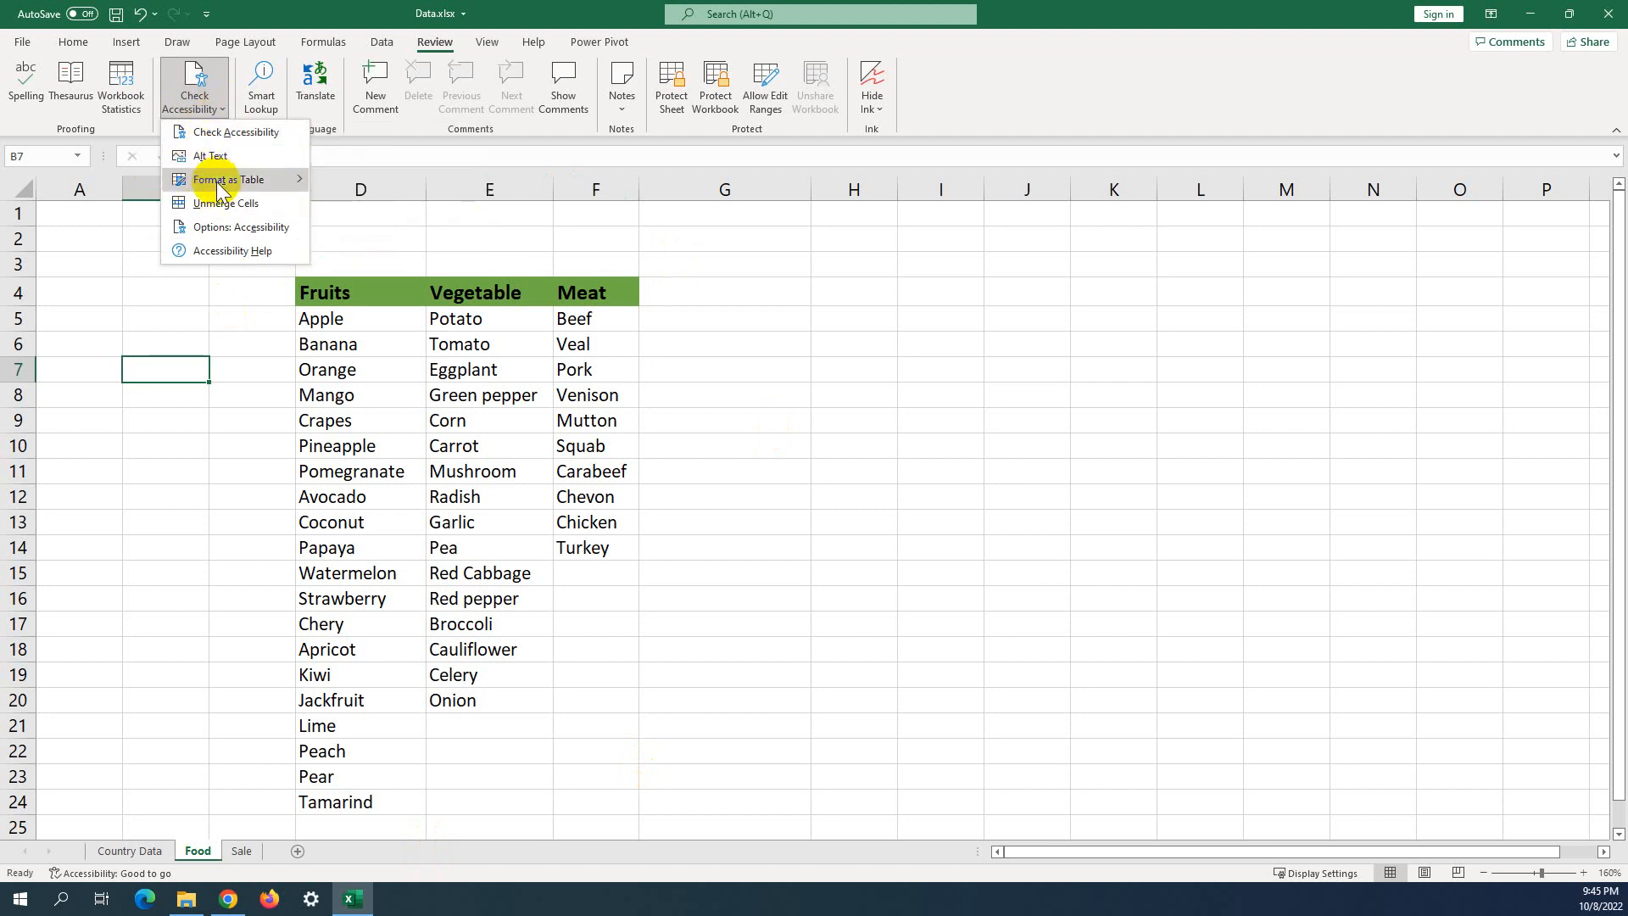
pyautogui.click(214, 134)
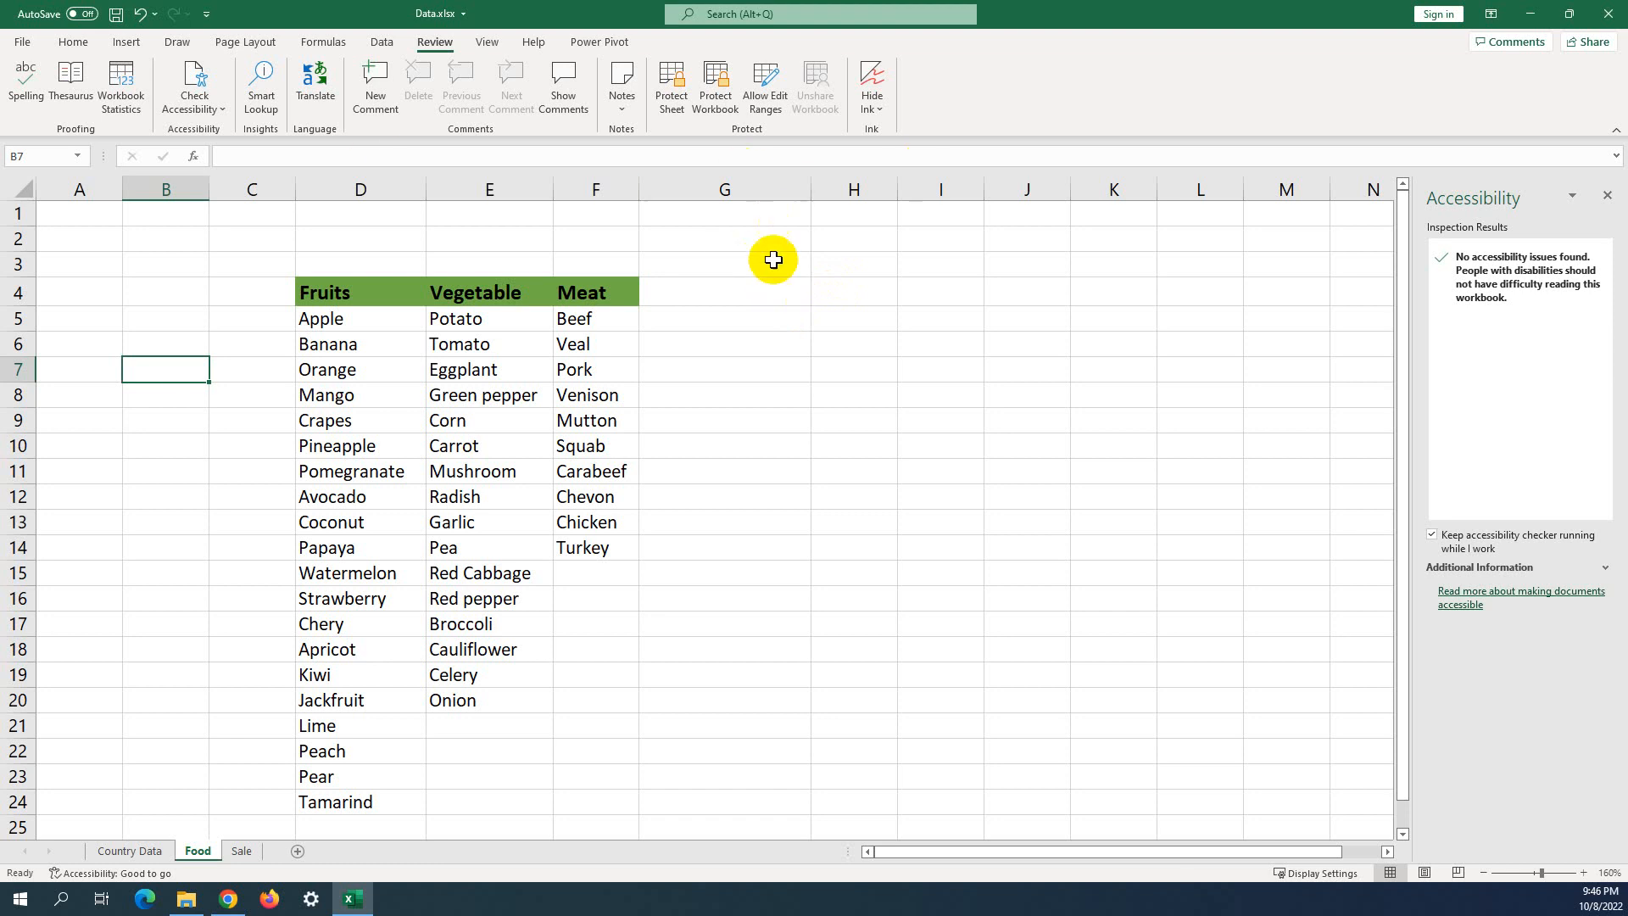
pyautogui.click(847, 300)
pyautogui.moveTo(513, 238); pyautogui.dragTo(266, 797)
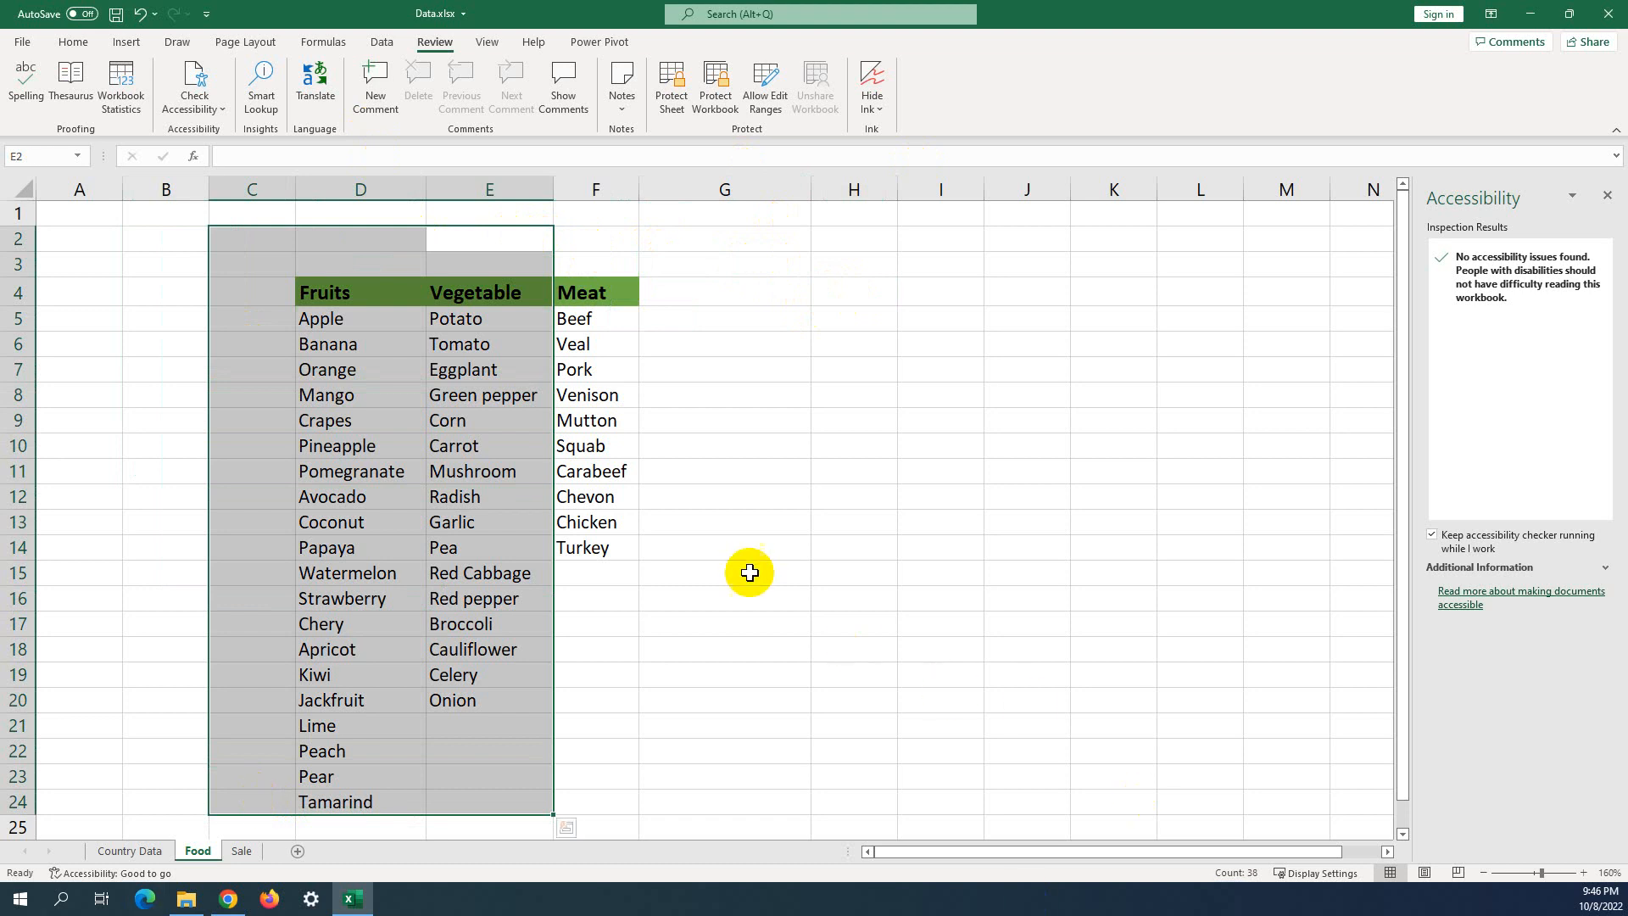
pyautogui.click(750, 498)
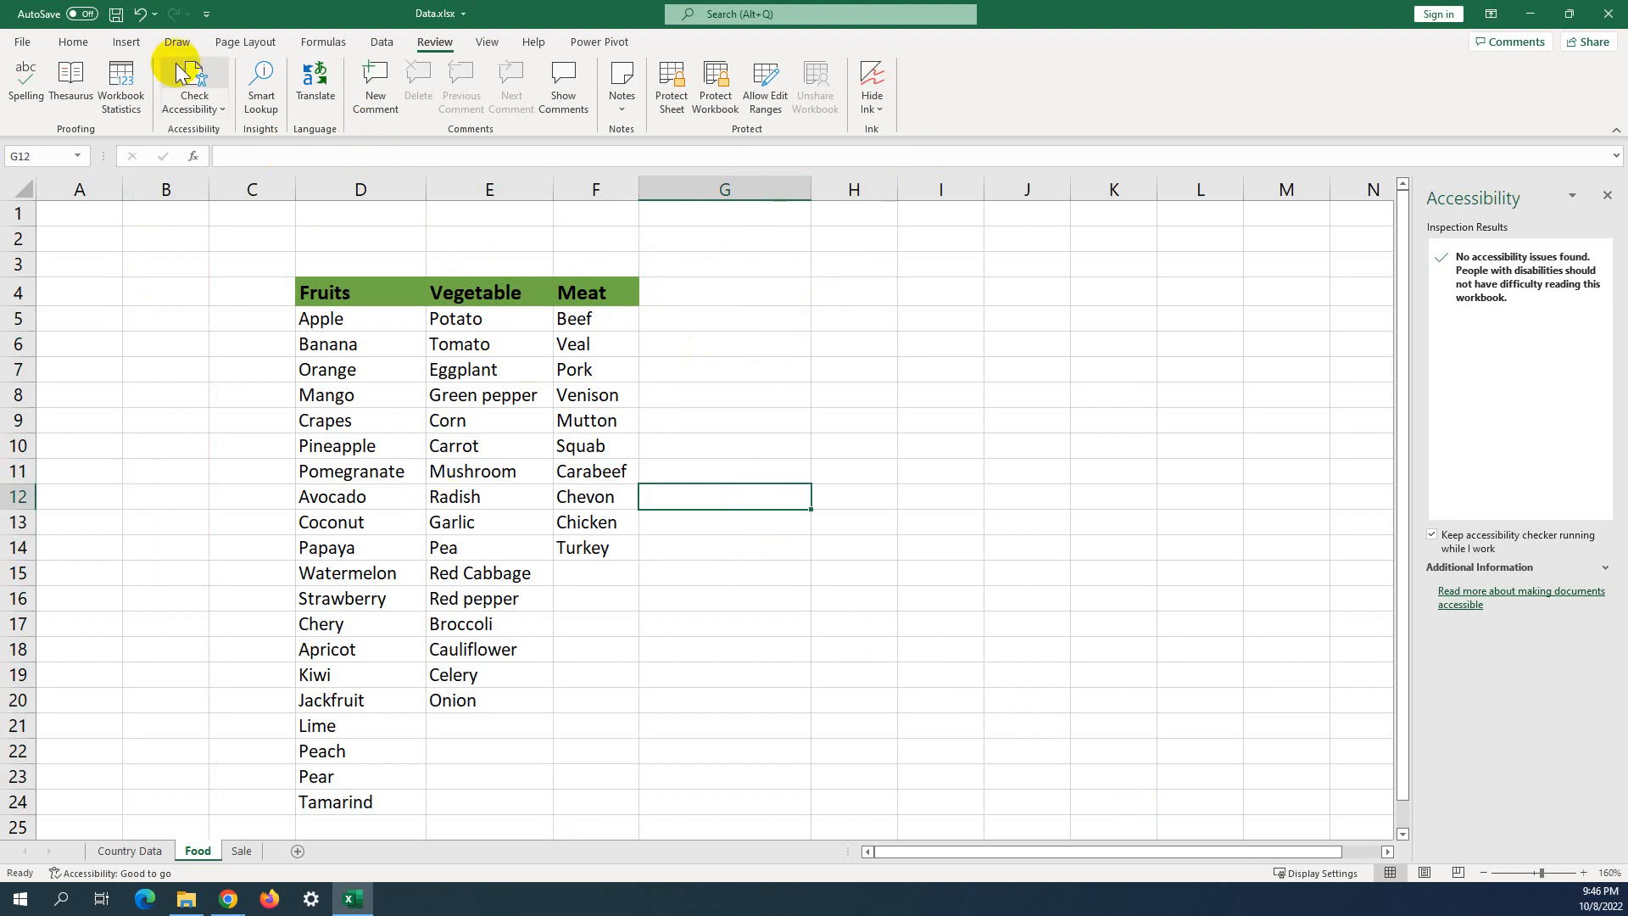
# Insert a Smiley Face shape drawn beside the Meat column.
pyautogui.click(125, 42)
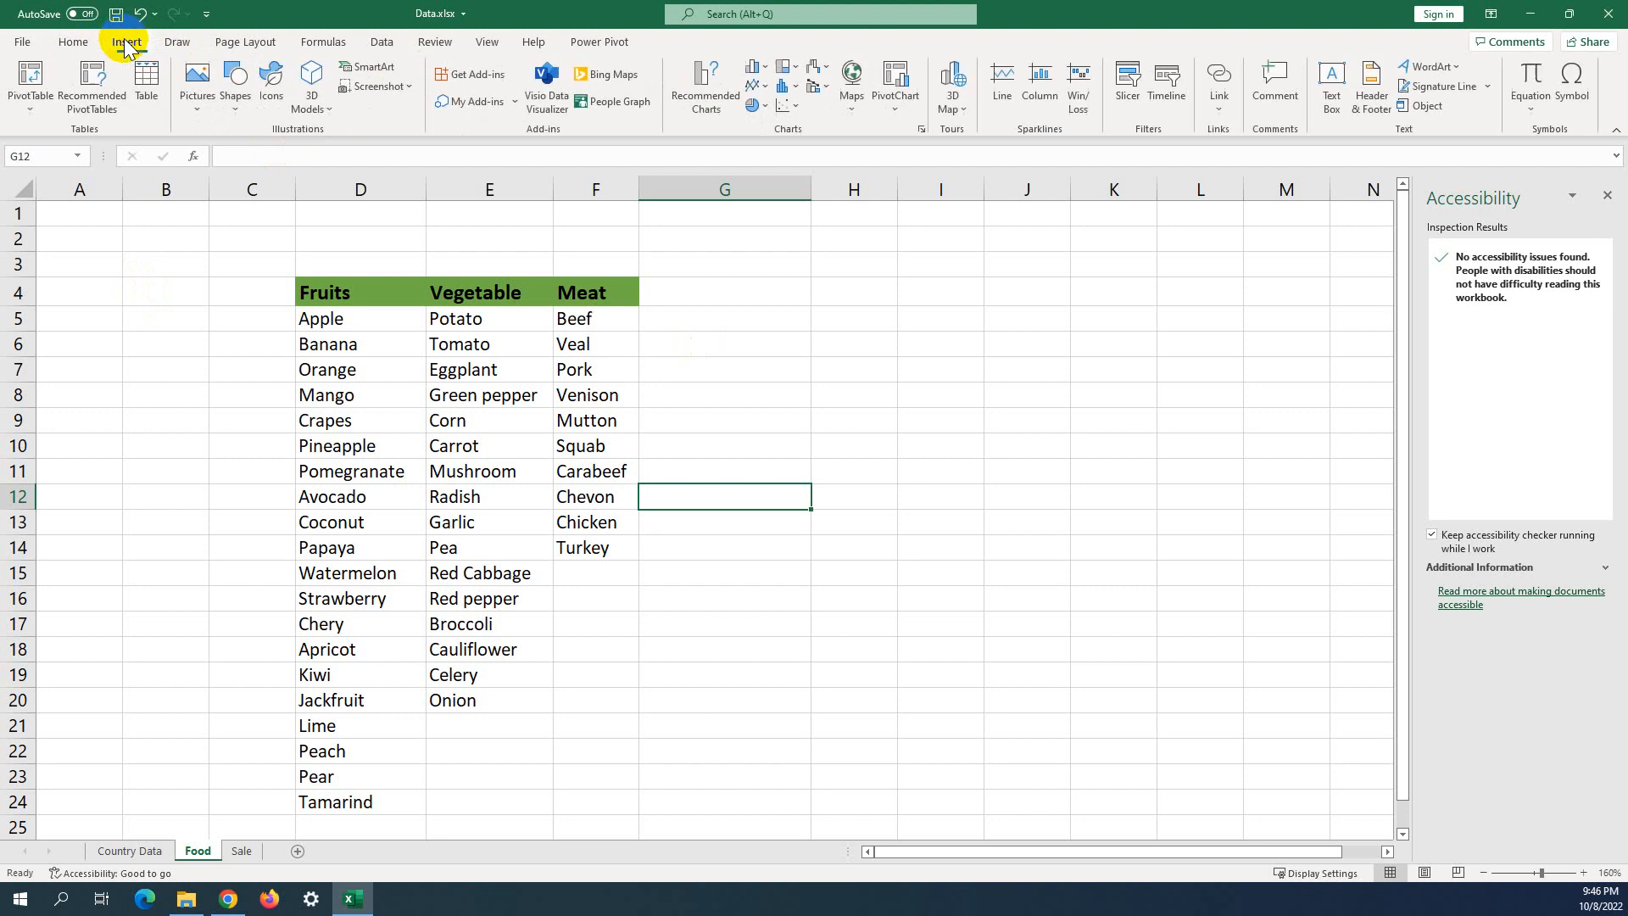
pyautogui.click(239, 111)
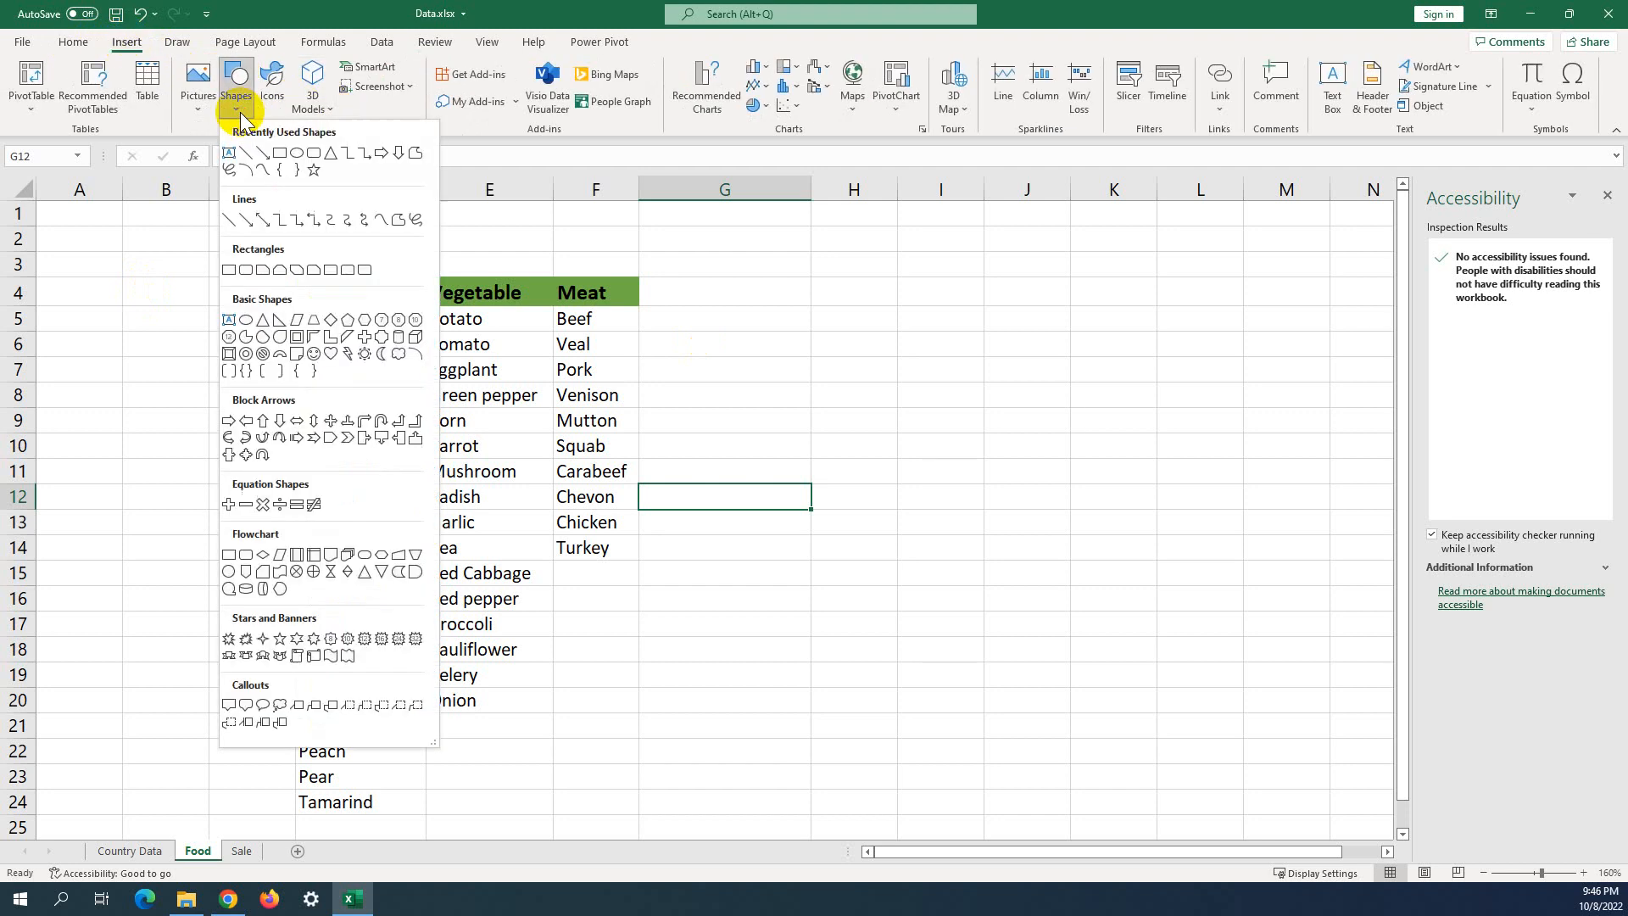
pyautogui.click(314, 354)
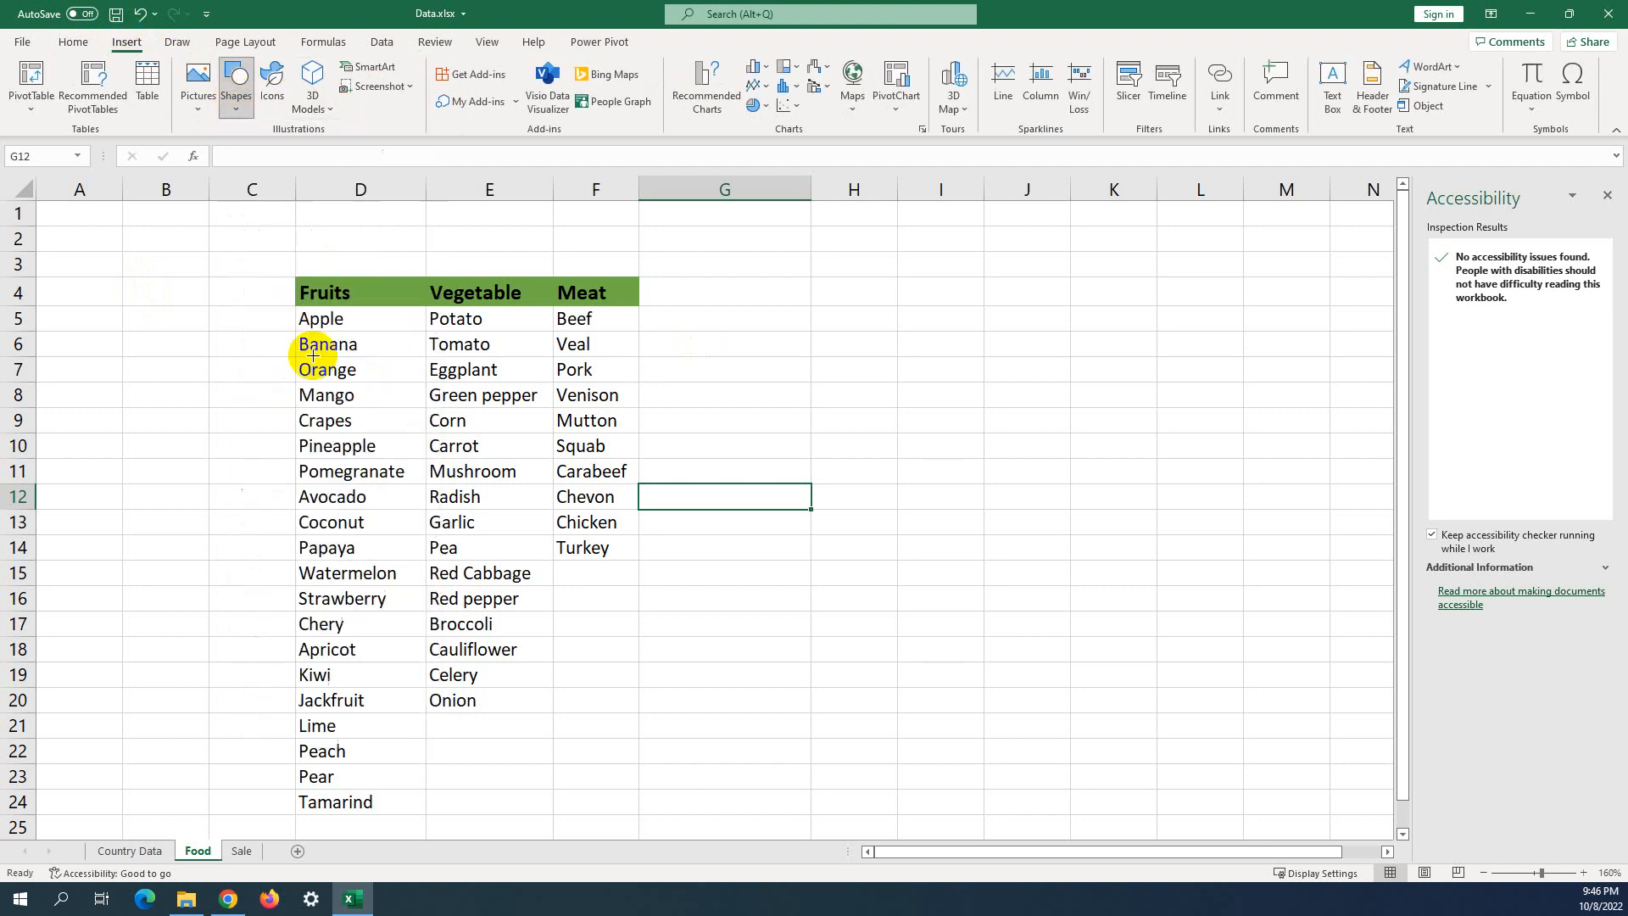
pyautogui.moveTo(704, 307); pyautogui.dragTo(922, 532)
pyautogui.click(1069, 465)
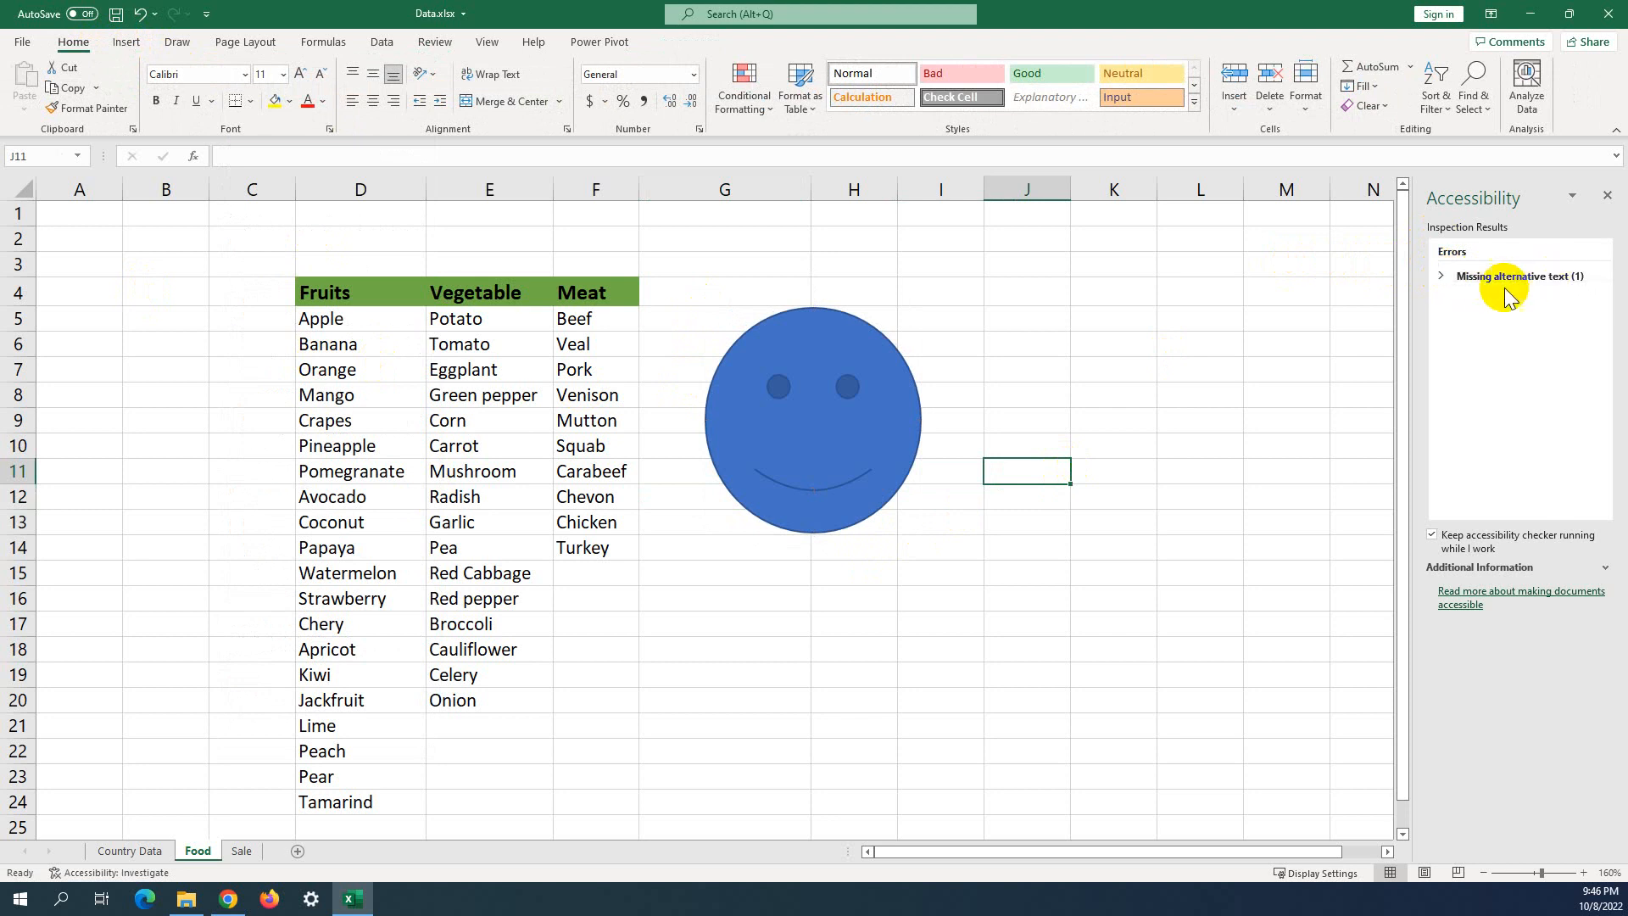
# Locate the smiley flagged for missing alt text, nudge it, and bring up its shortcut menu.
pyautogui.click(1445, 277)
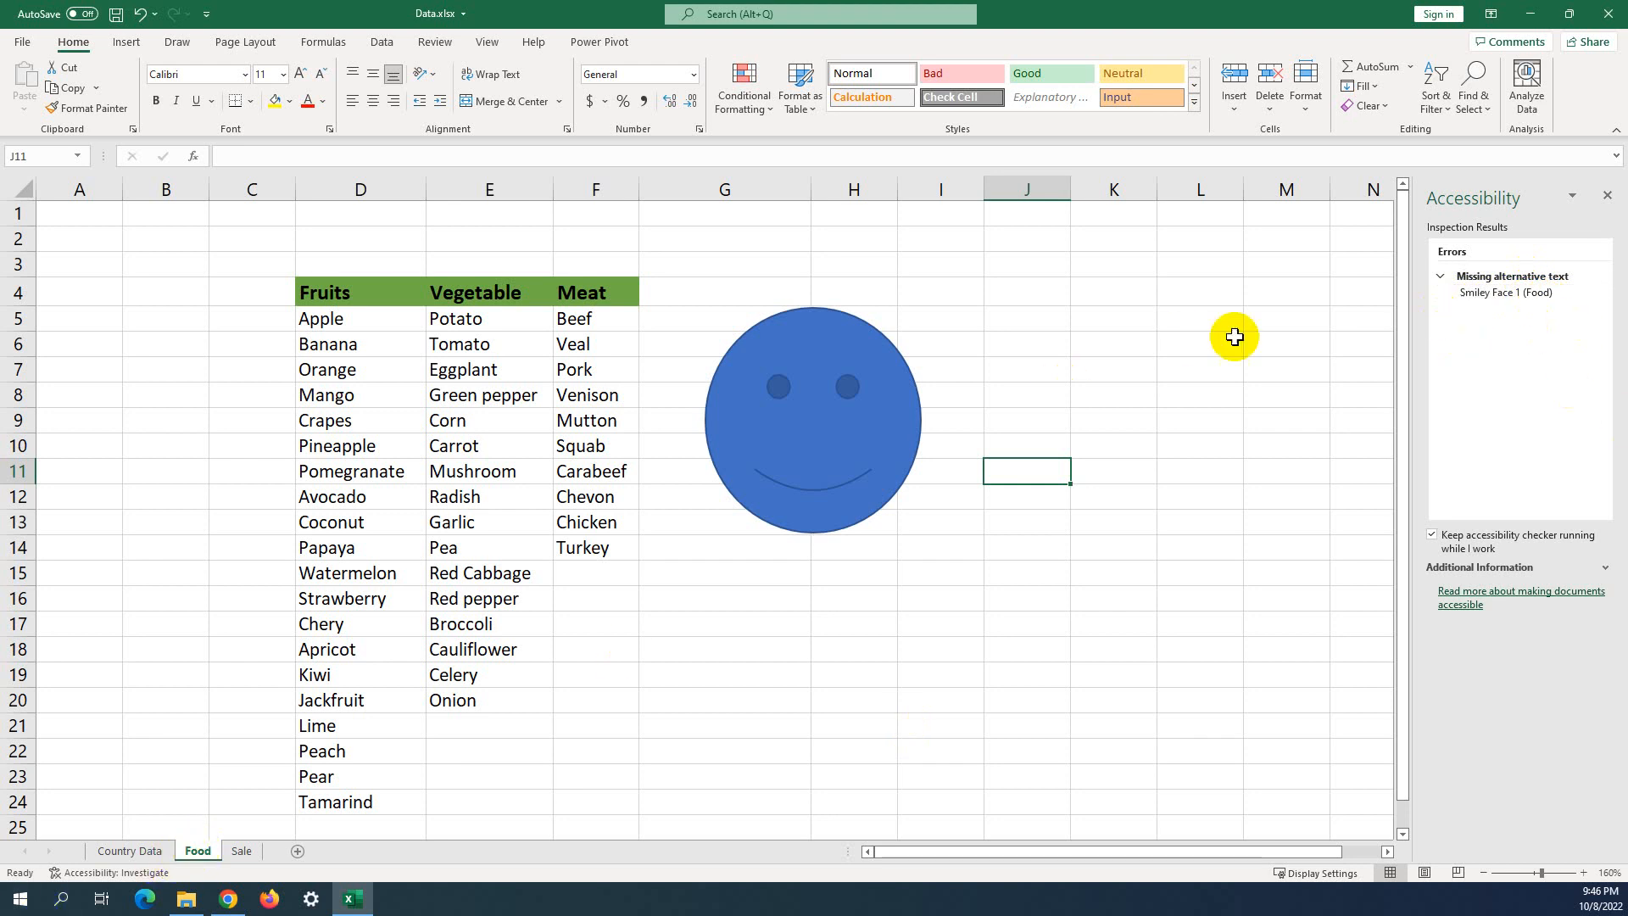
pyautogui.moveTo(916, 396); pyautogui.dragTo(921, 394)
pyautogui.click(1013, 363)
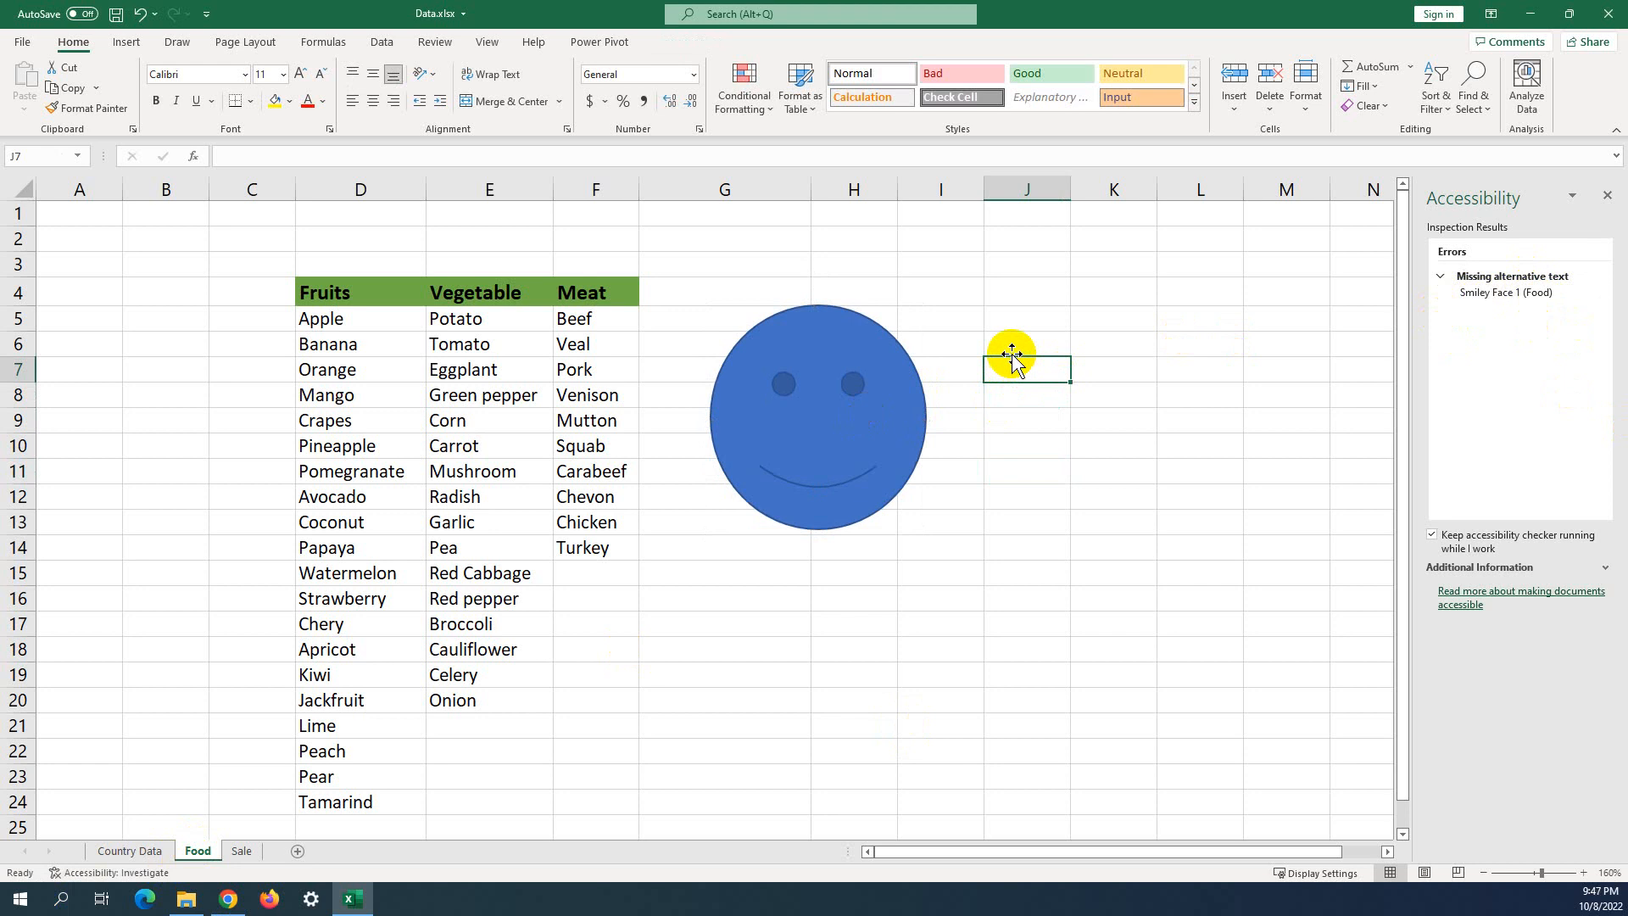
pyautogui.click(1028, 443)
pyautogui.click(900, 358)
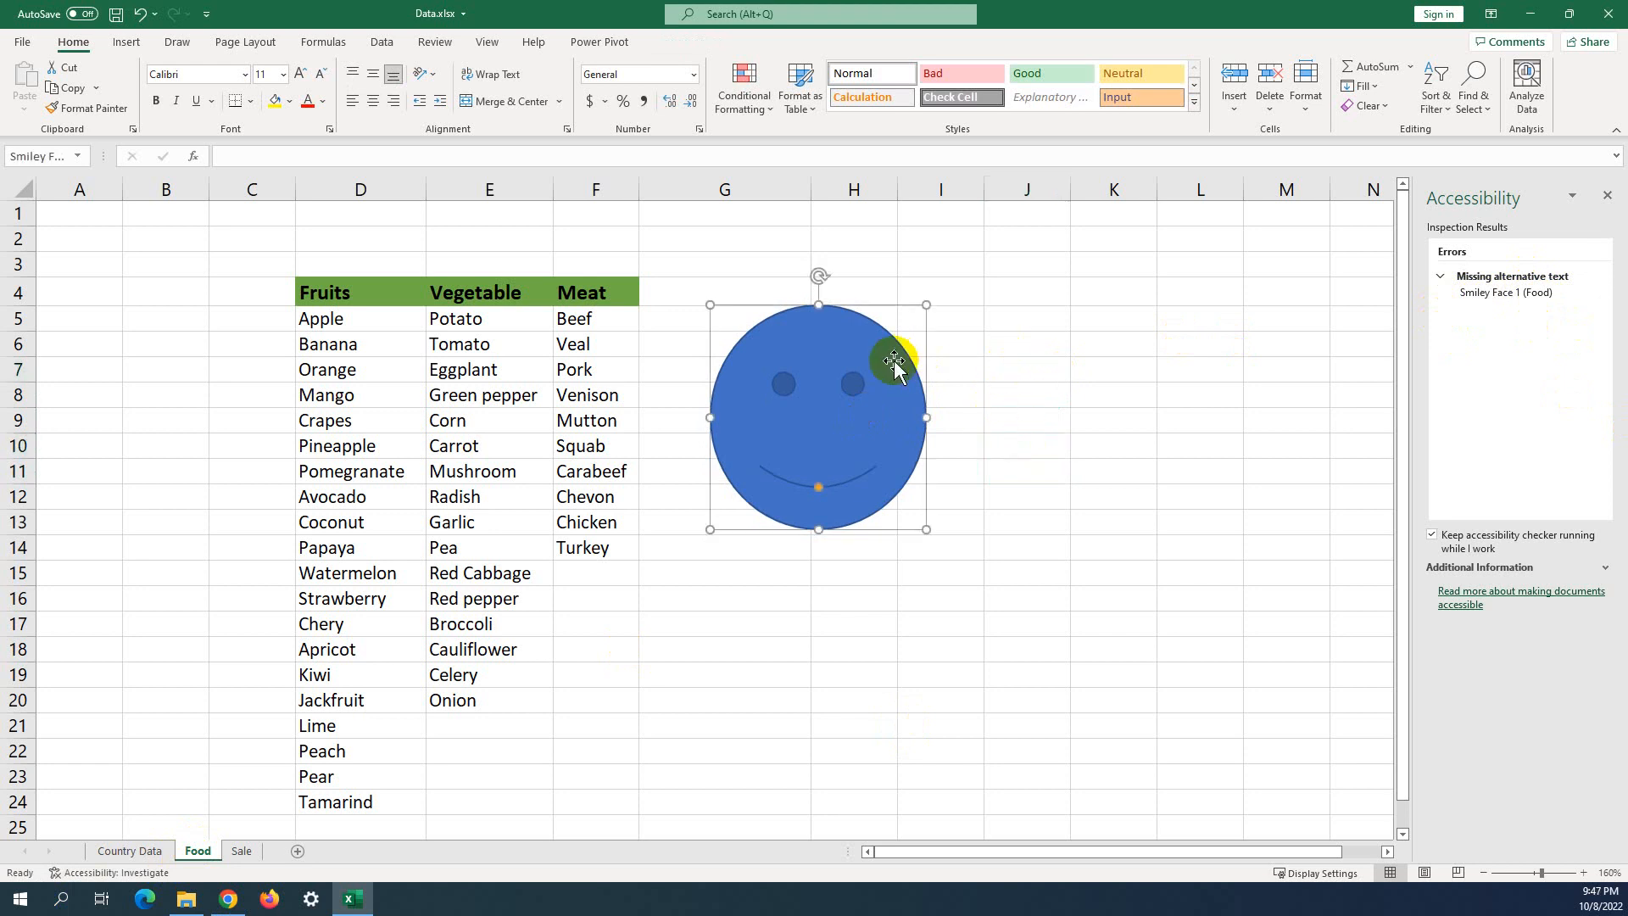
pyautogui.click(1164, 345)
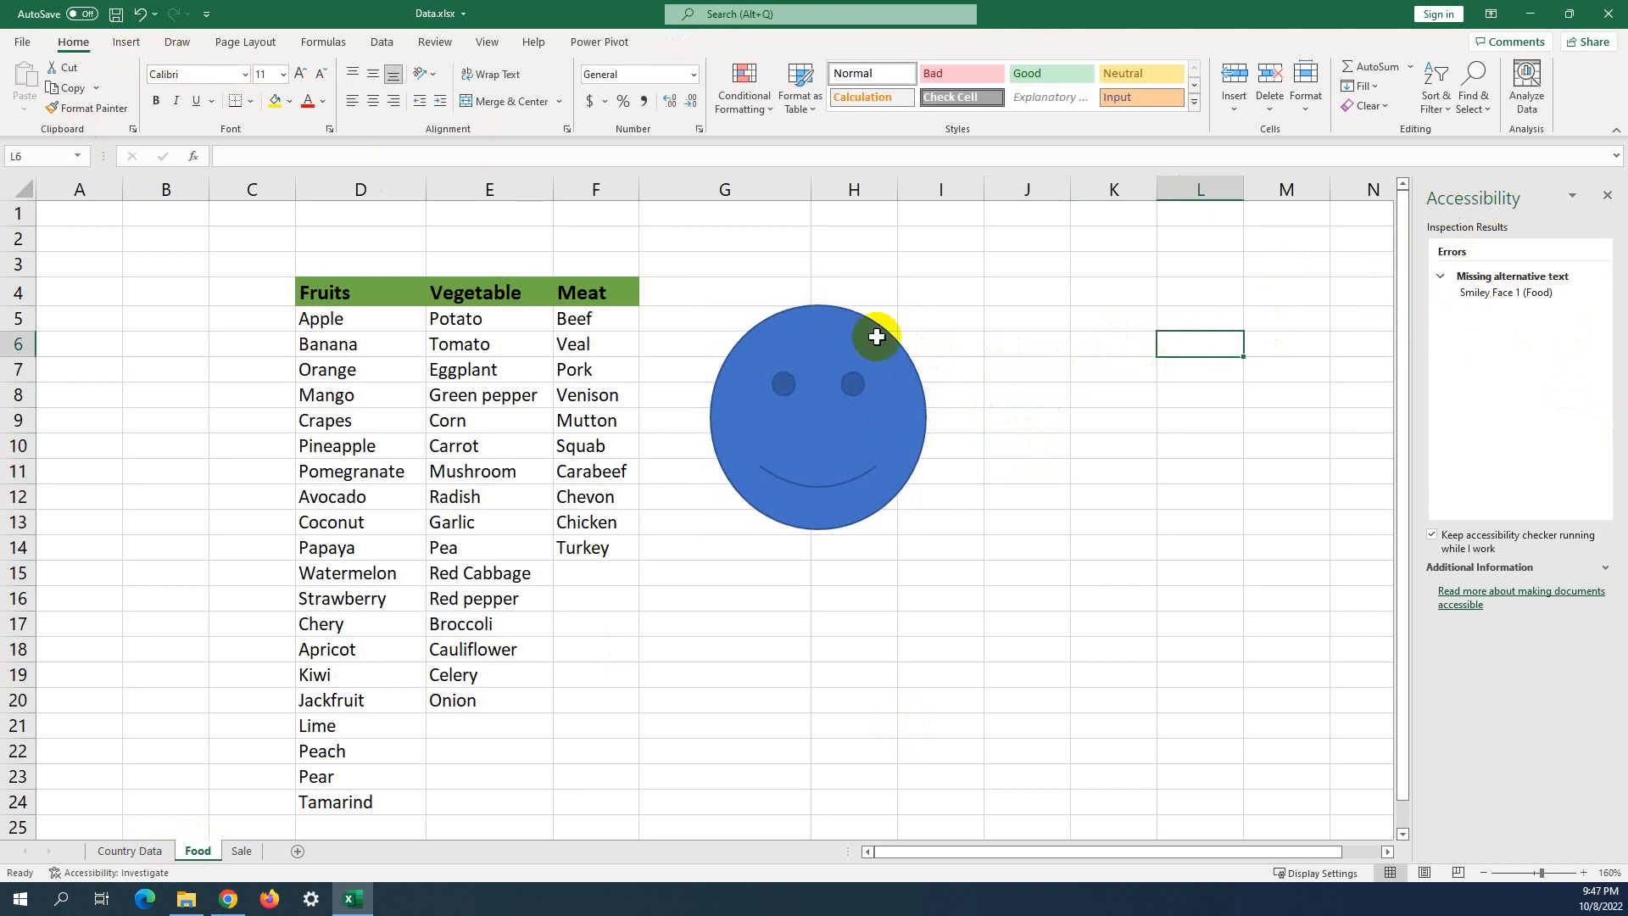
pyautogui.click(1035, 343)
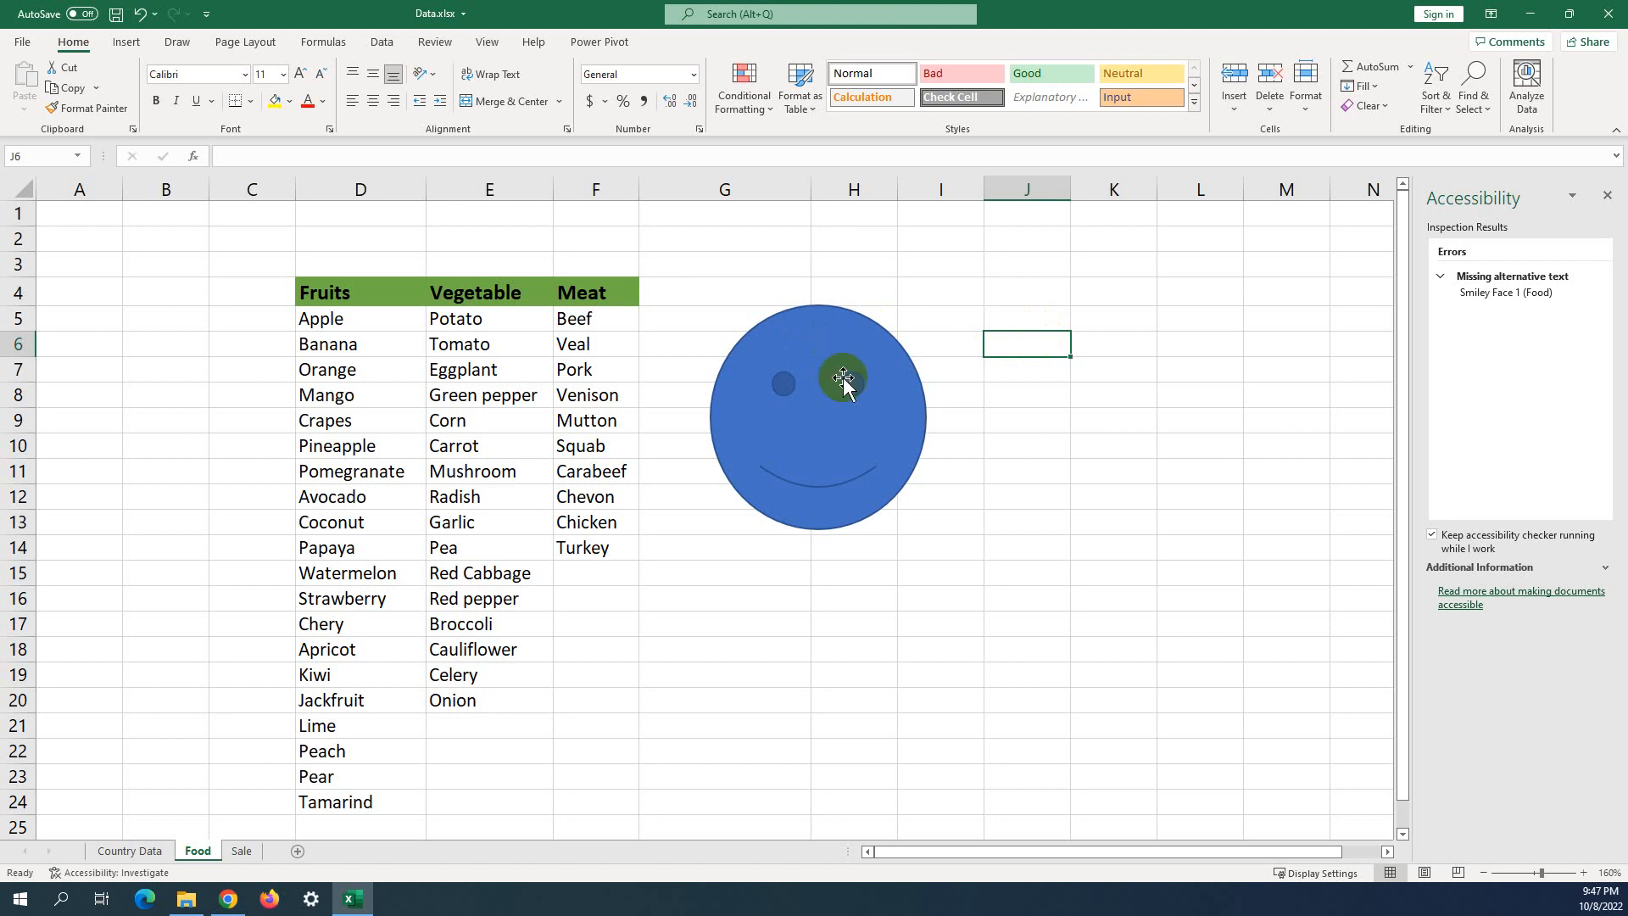
pyautogui.click(843, 373)
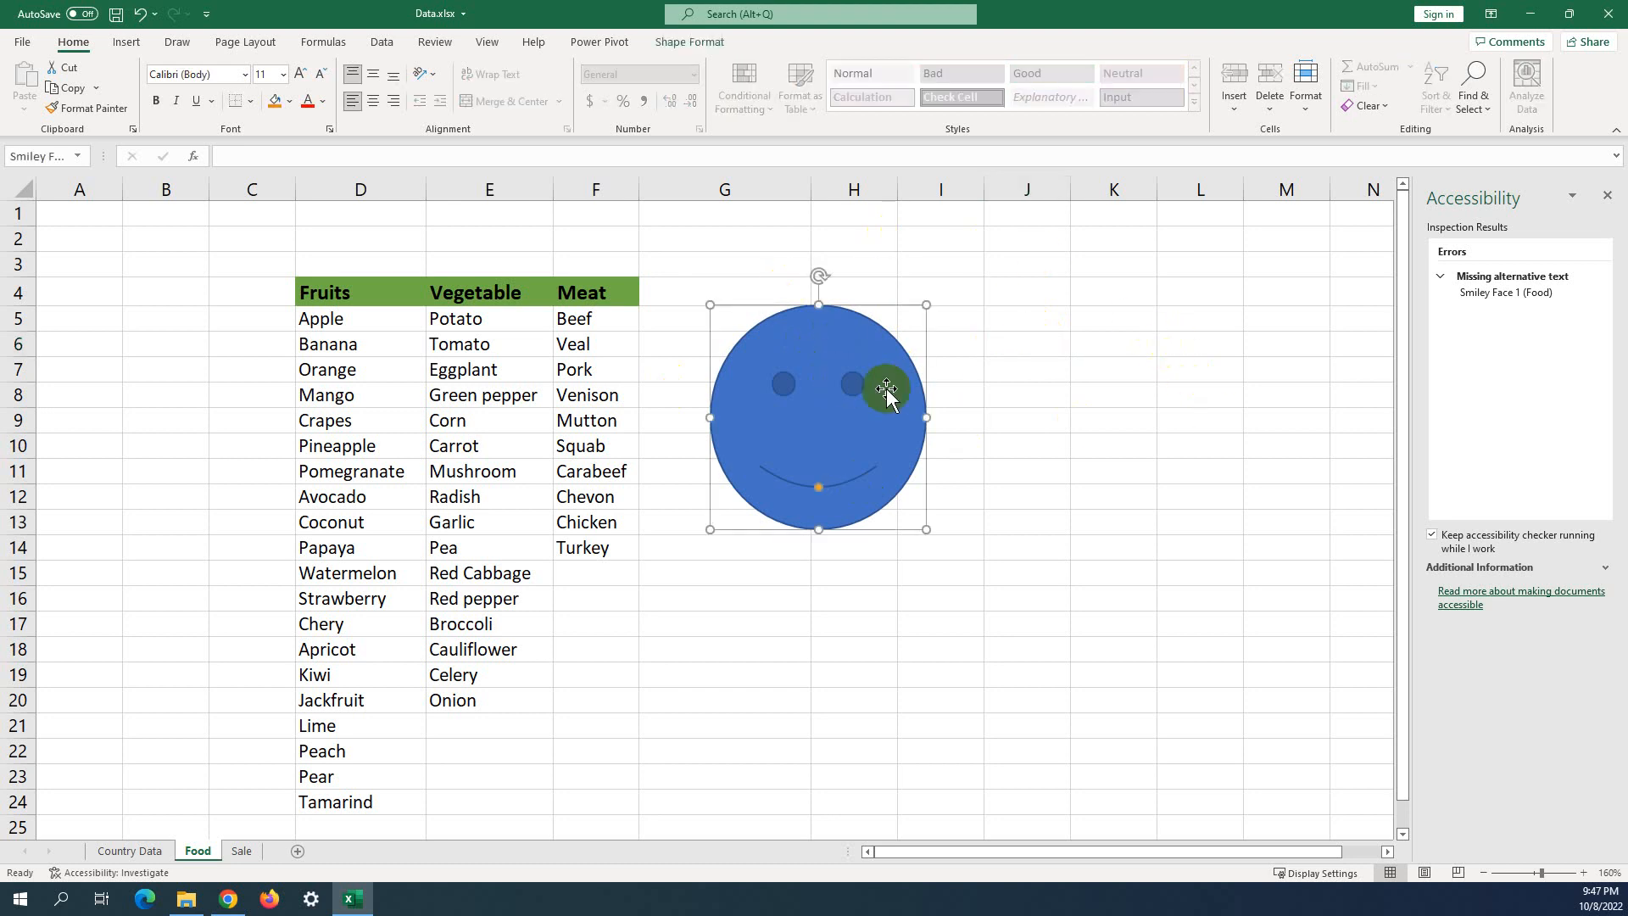
pyautogui.click(1162, 405)
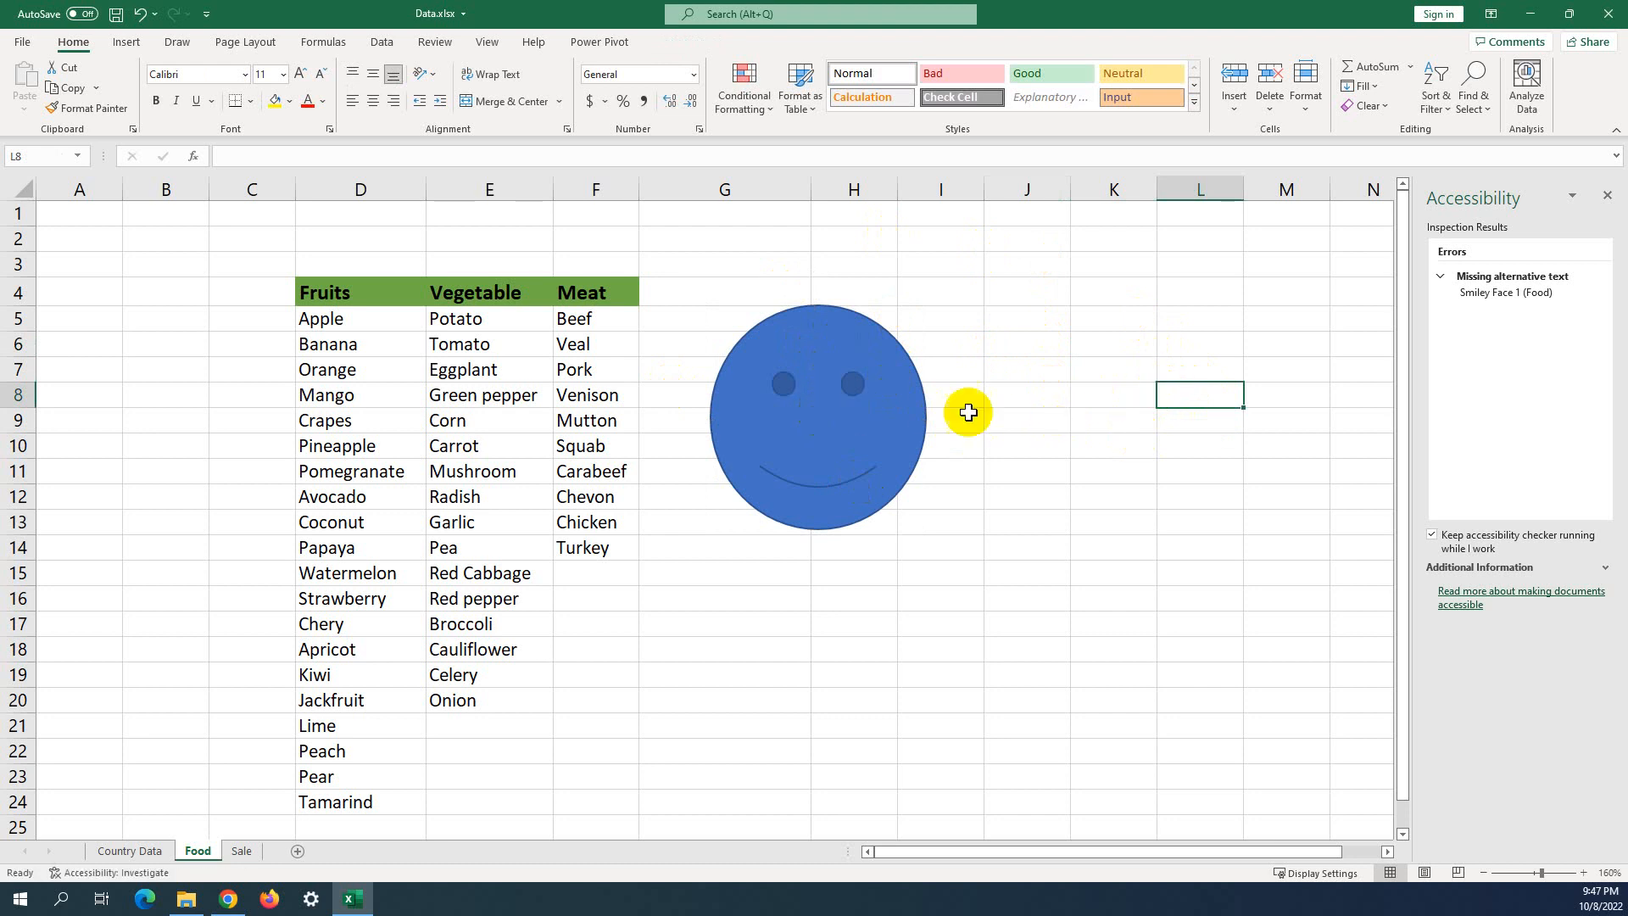
pyautogui.rightClick(856, 412)
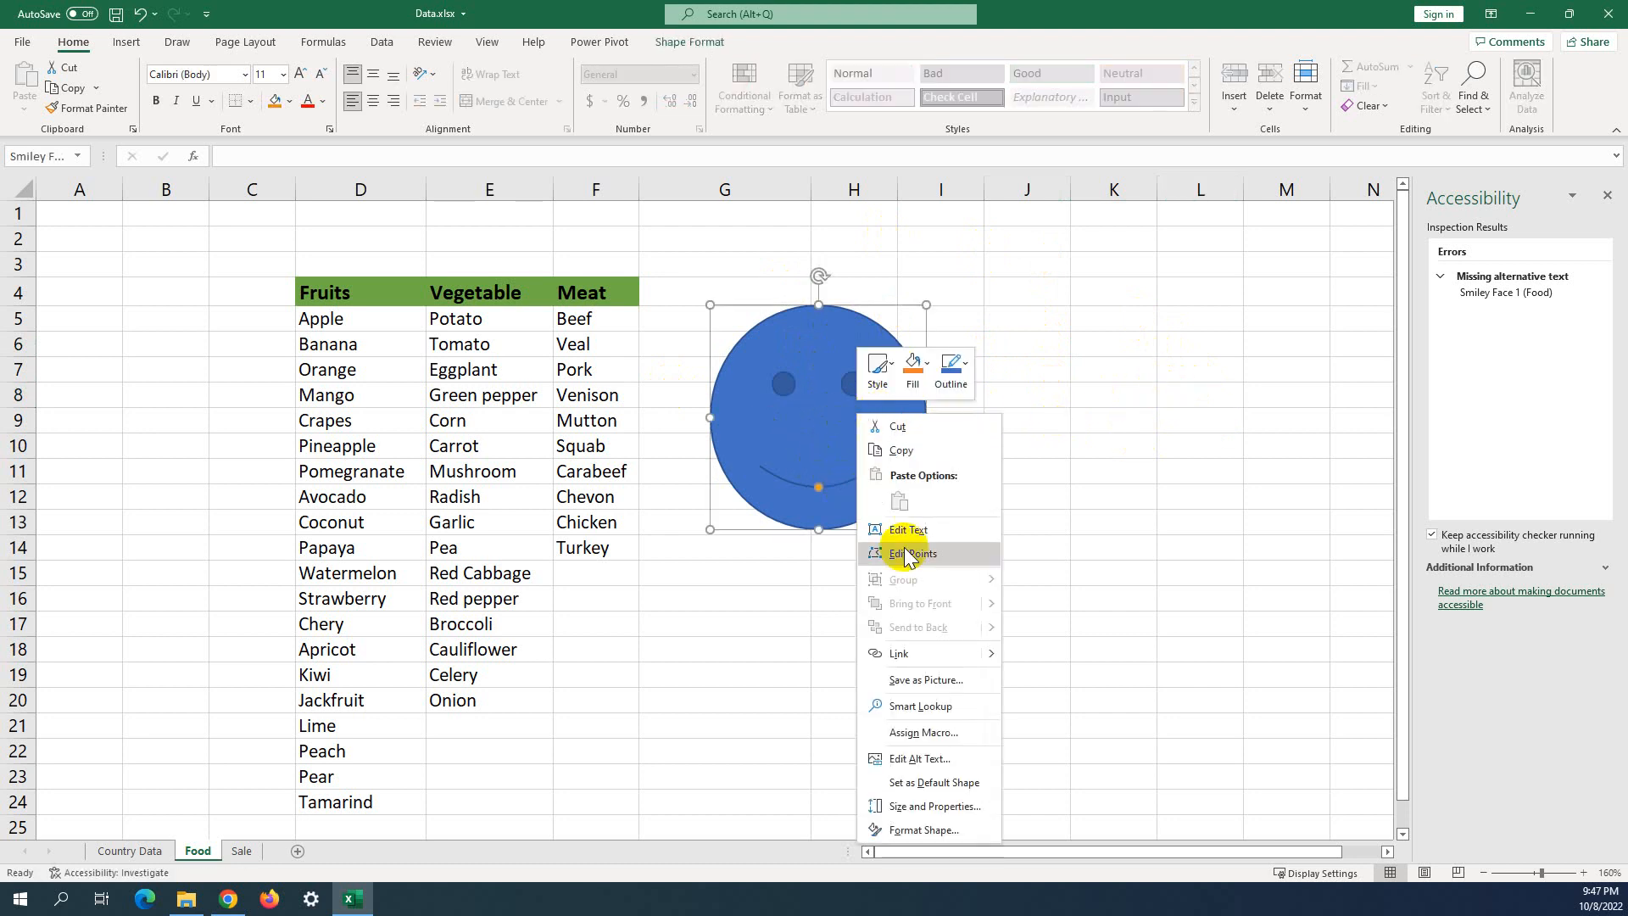
# Type a 'Good smile' label inside the smiley and shift it slightly left.
pyautogui.click(819, 438)
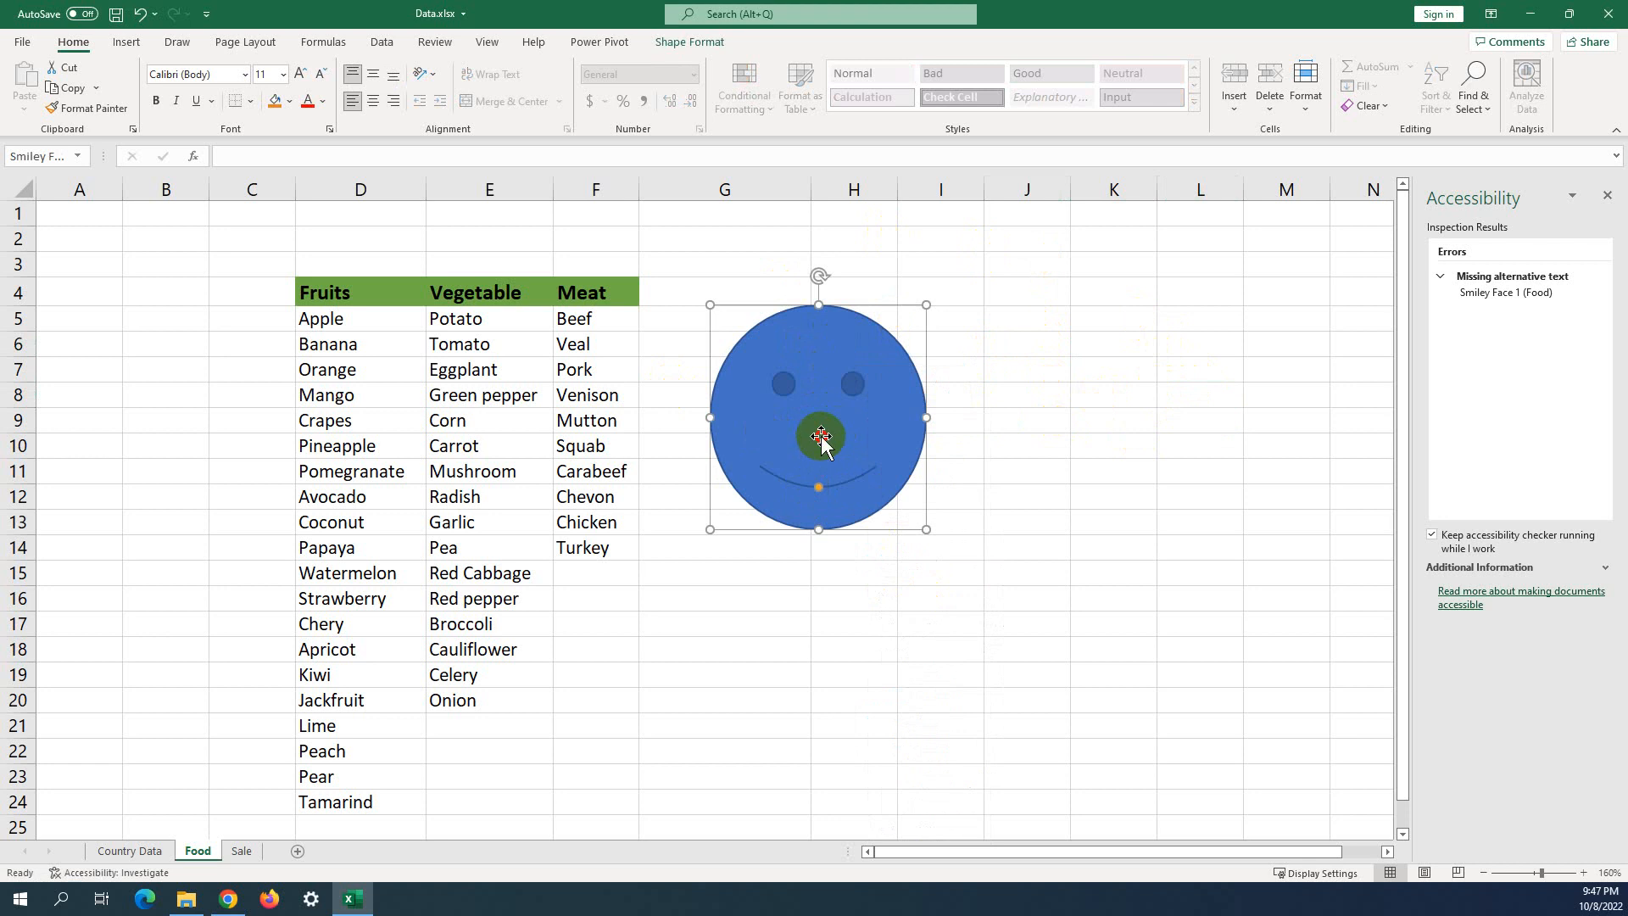
pyautogui.write('c')
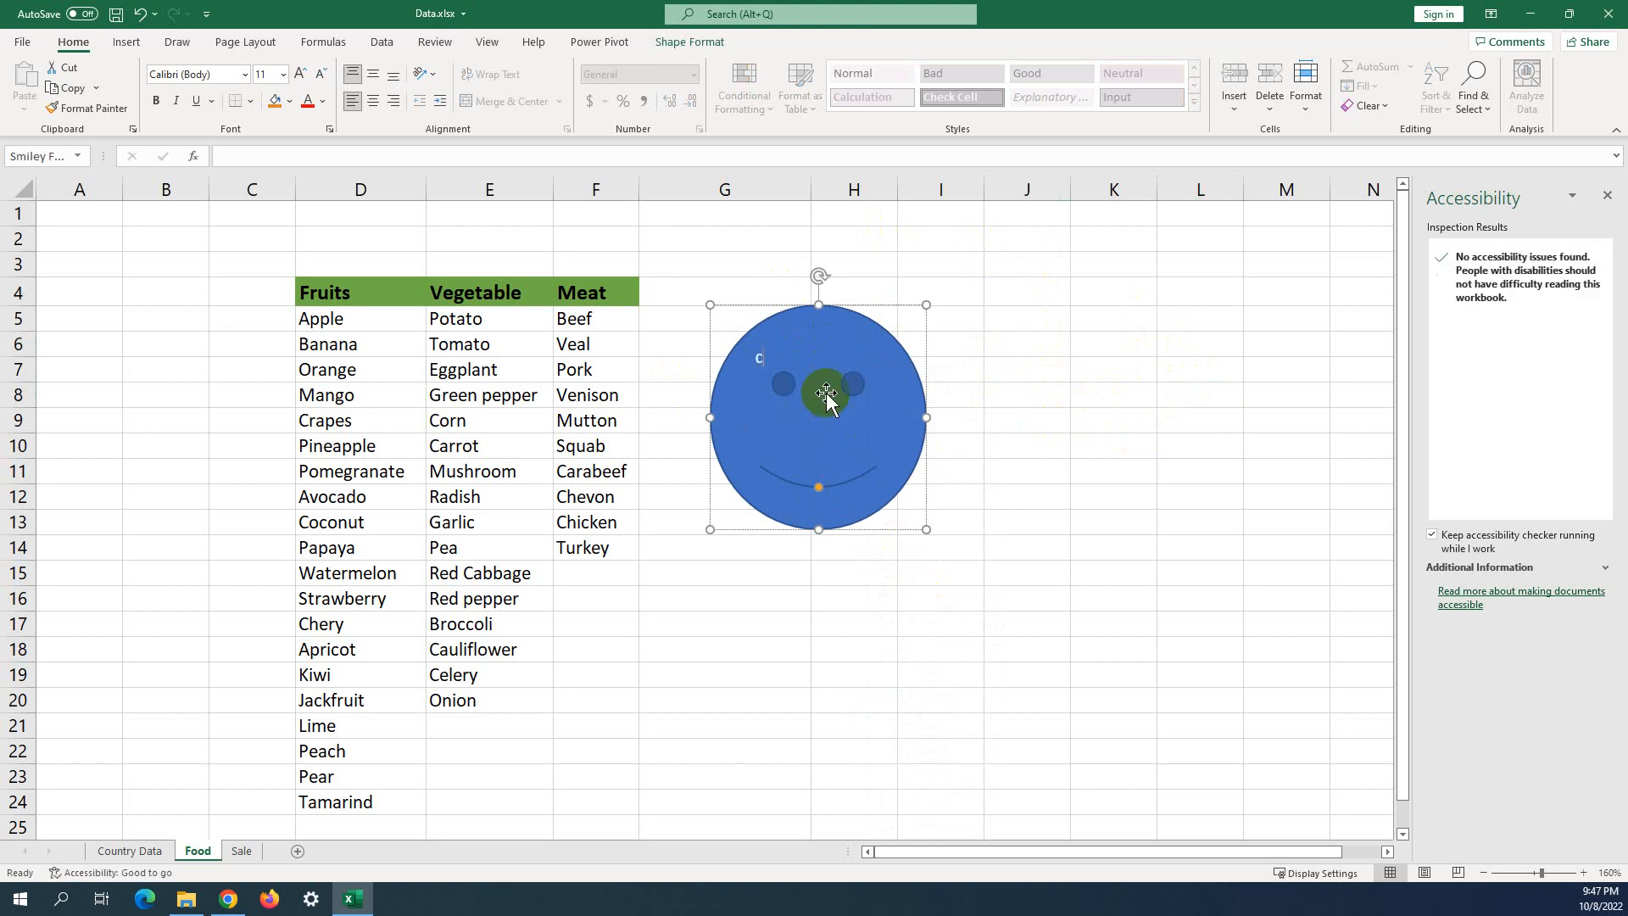
pyautogui.write('tew')
pyautogui.moveTo(840, 357); pyautogui.dragTo(758, 357)
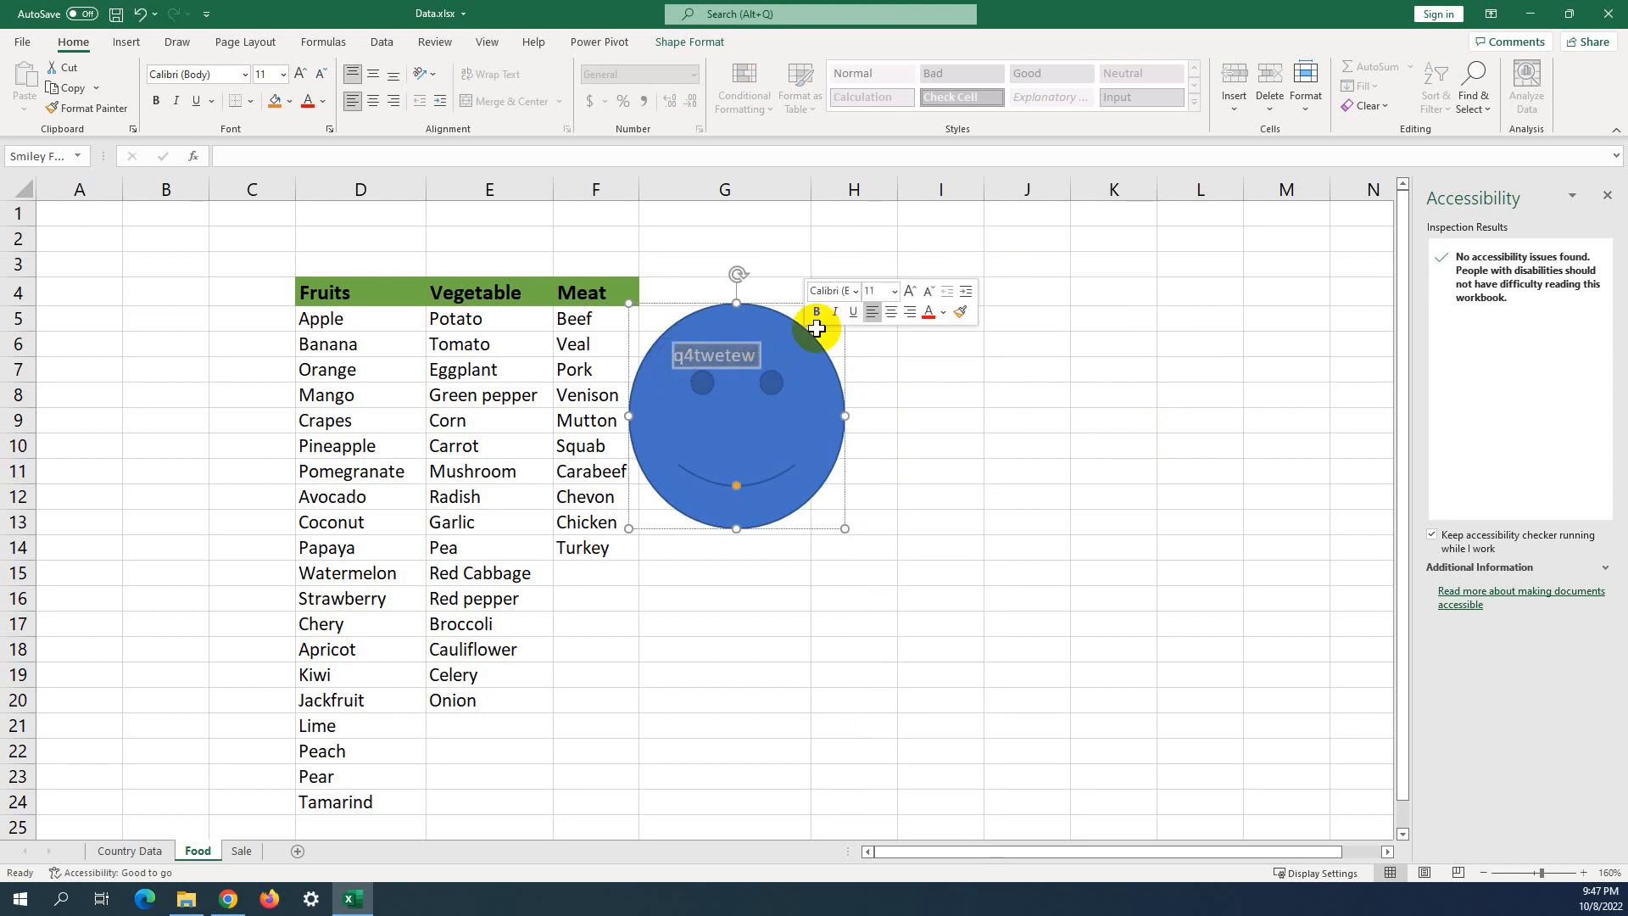
pyautogui.write('D')
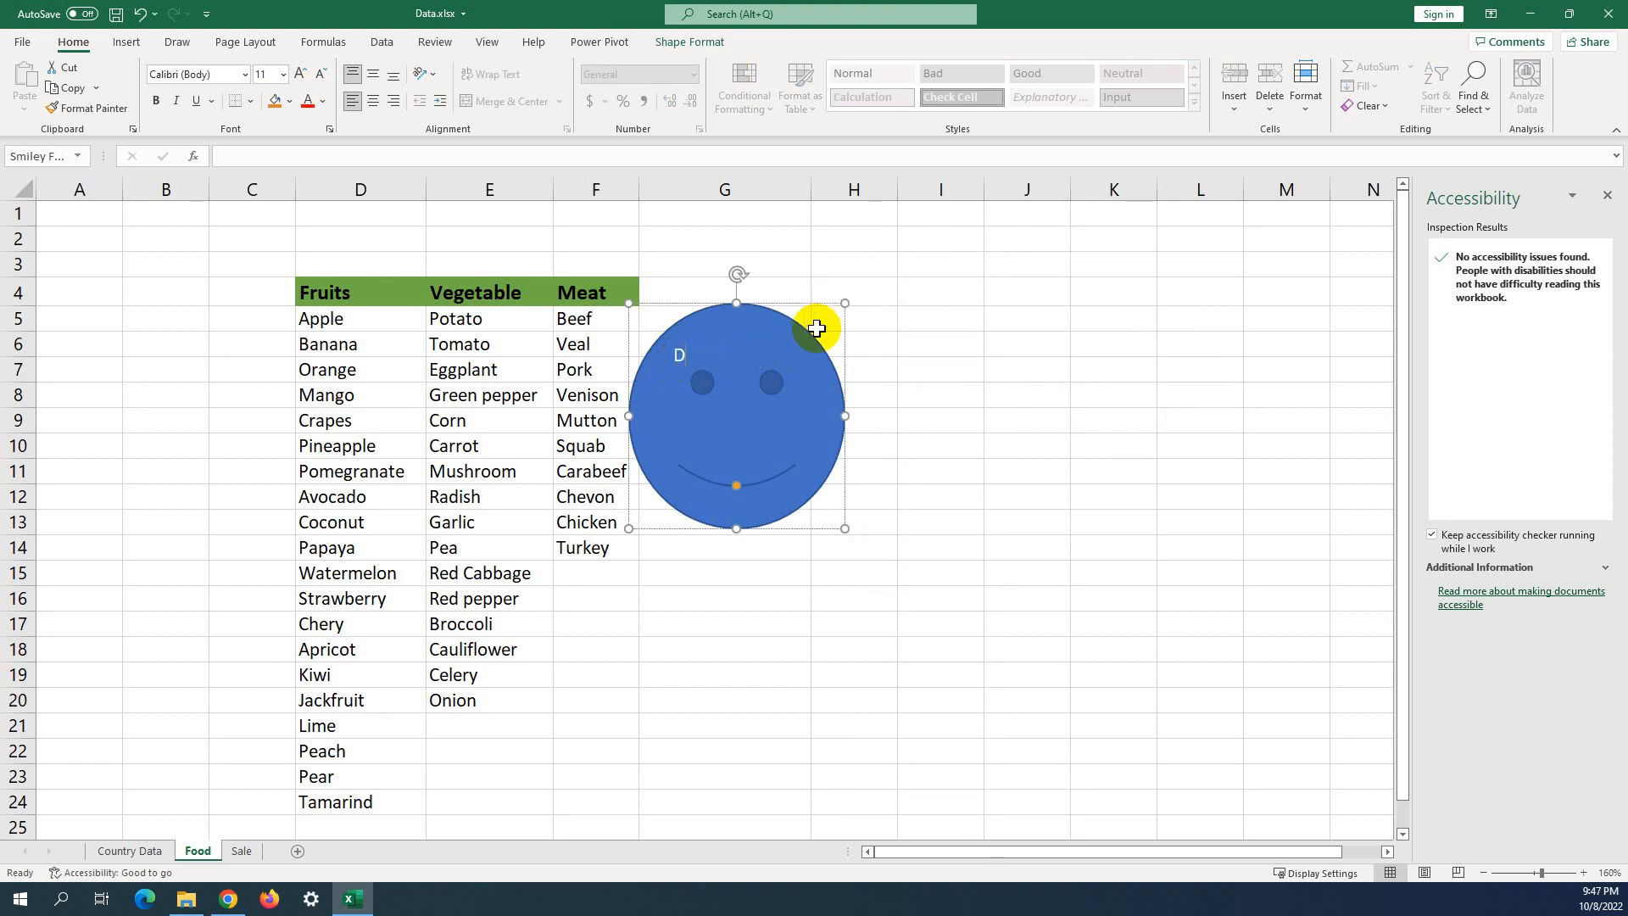
pyautogui.press('BackSpace')
pyautogui.write('Good smile')
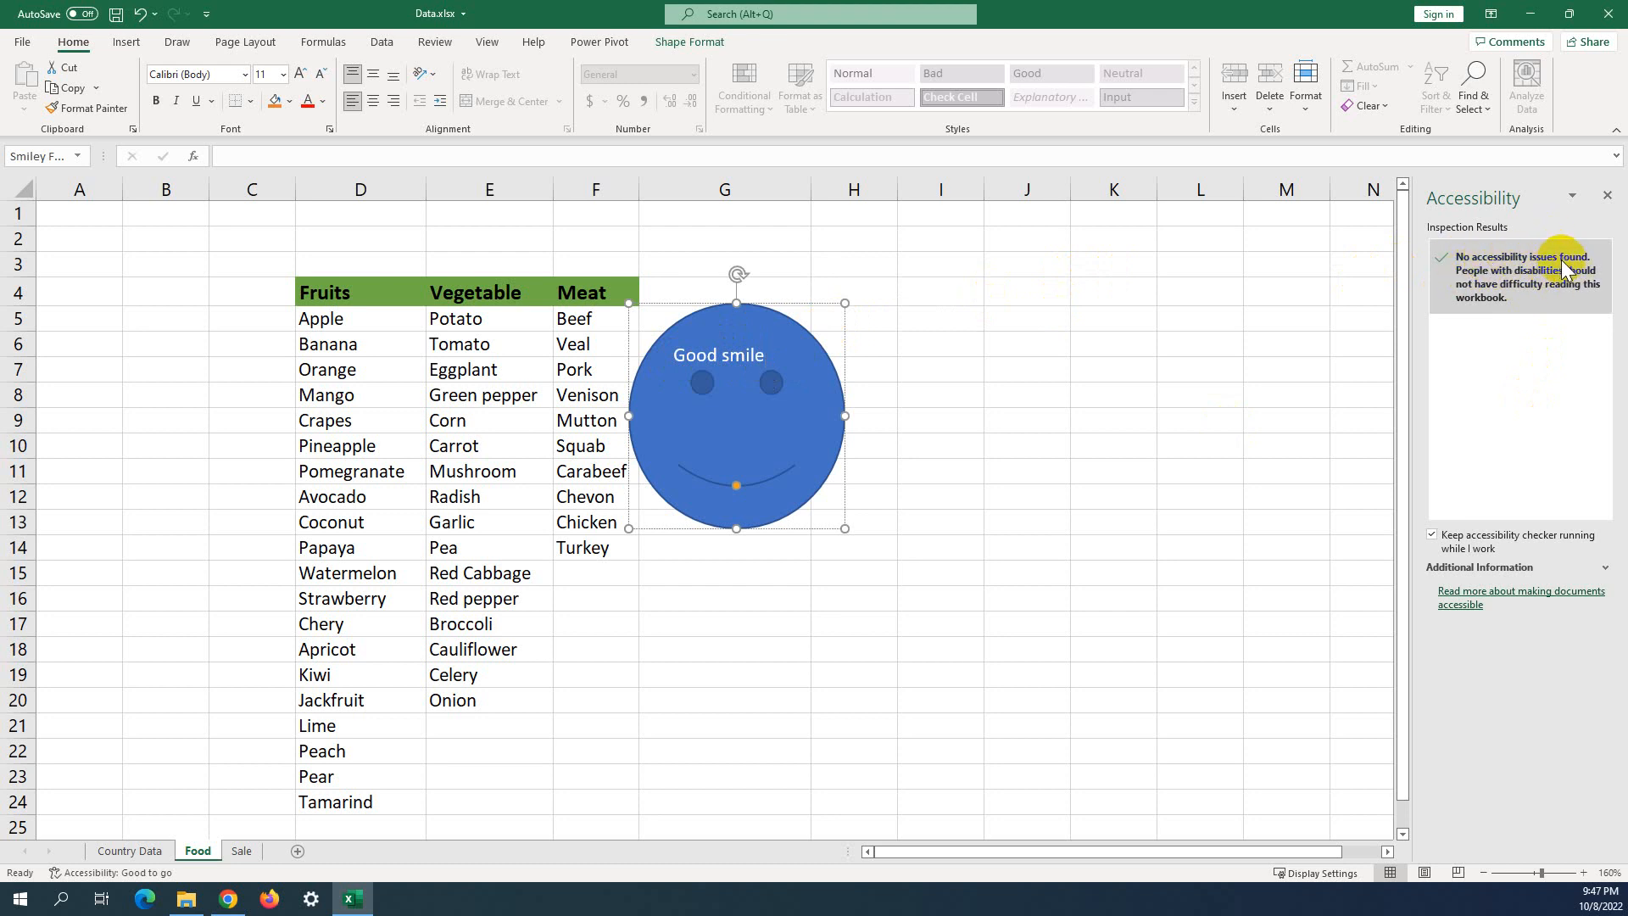
# Move the smiley up and right, then delete its 'Good smile' label.
pyautogui.click(800, 367)
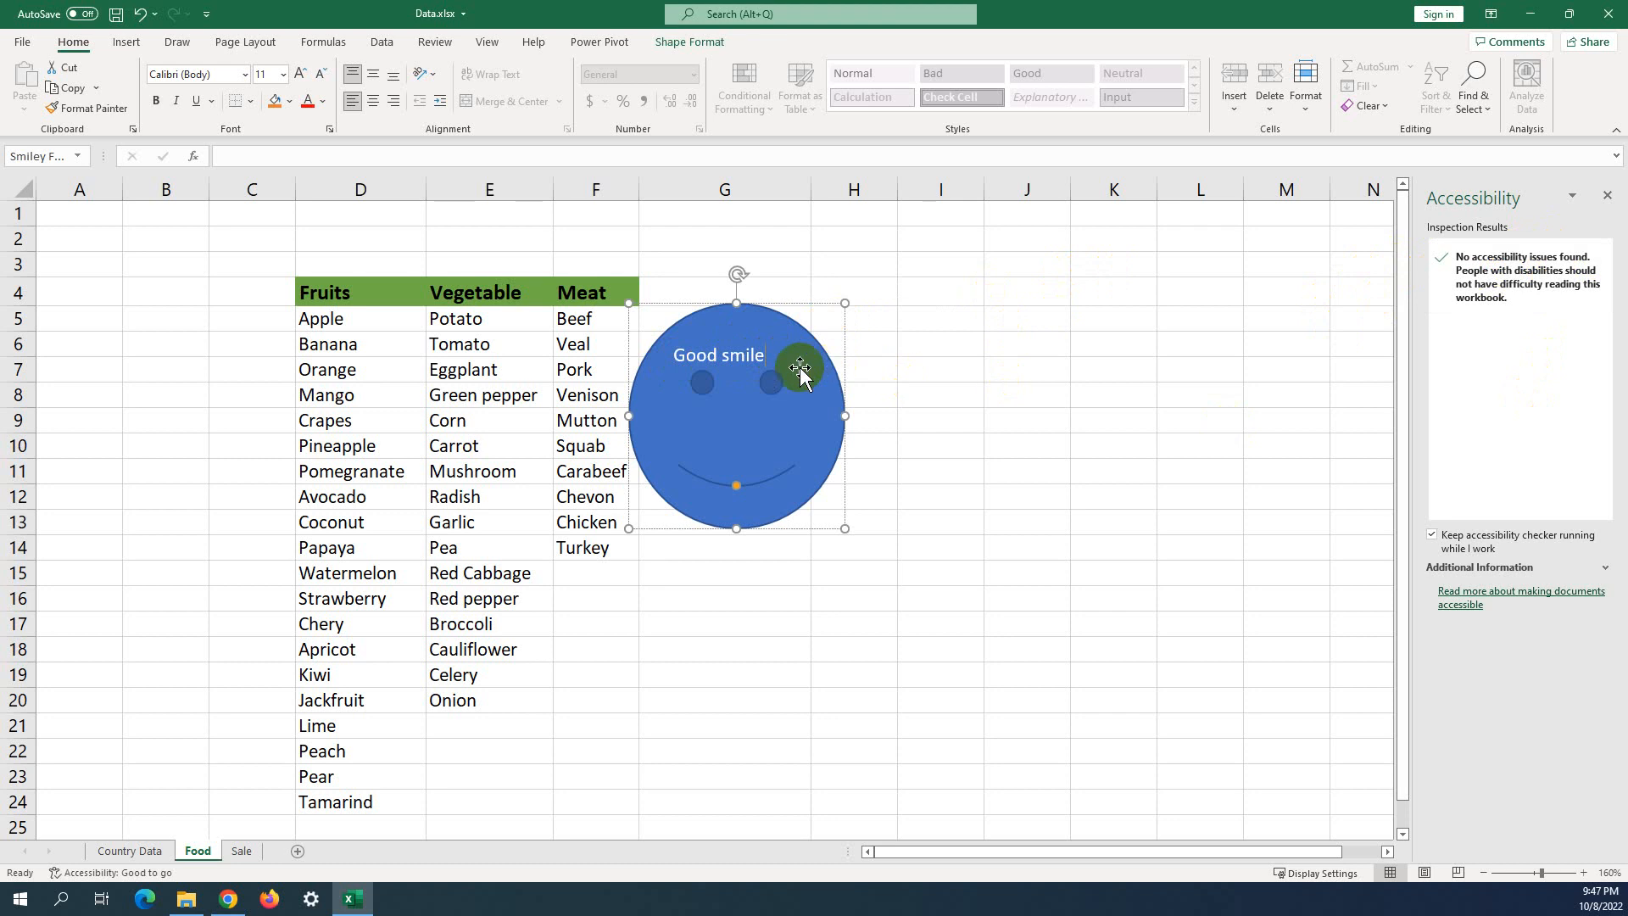
pyautogui.moveTo(772, 358); pyautogui.dragTo(812, 344)
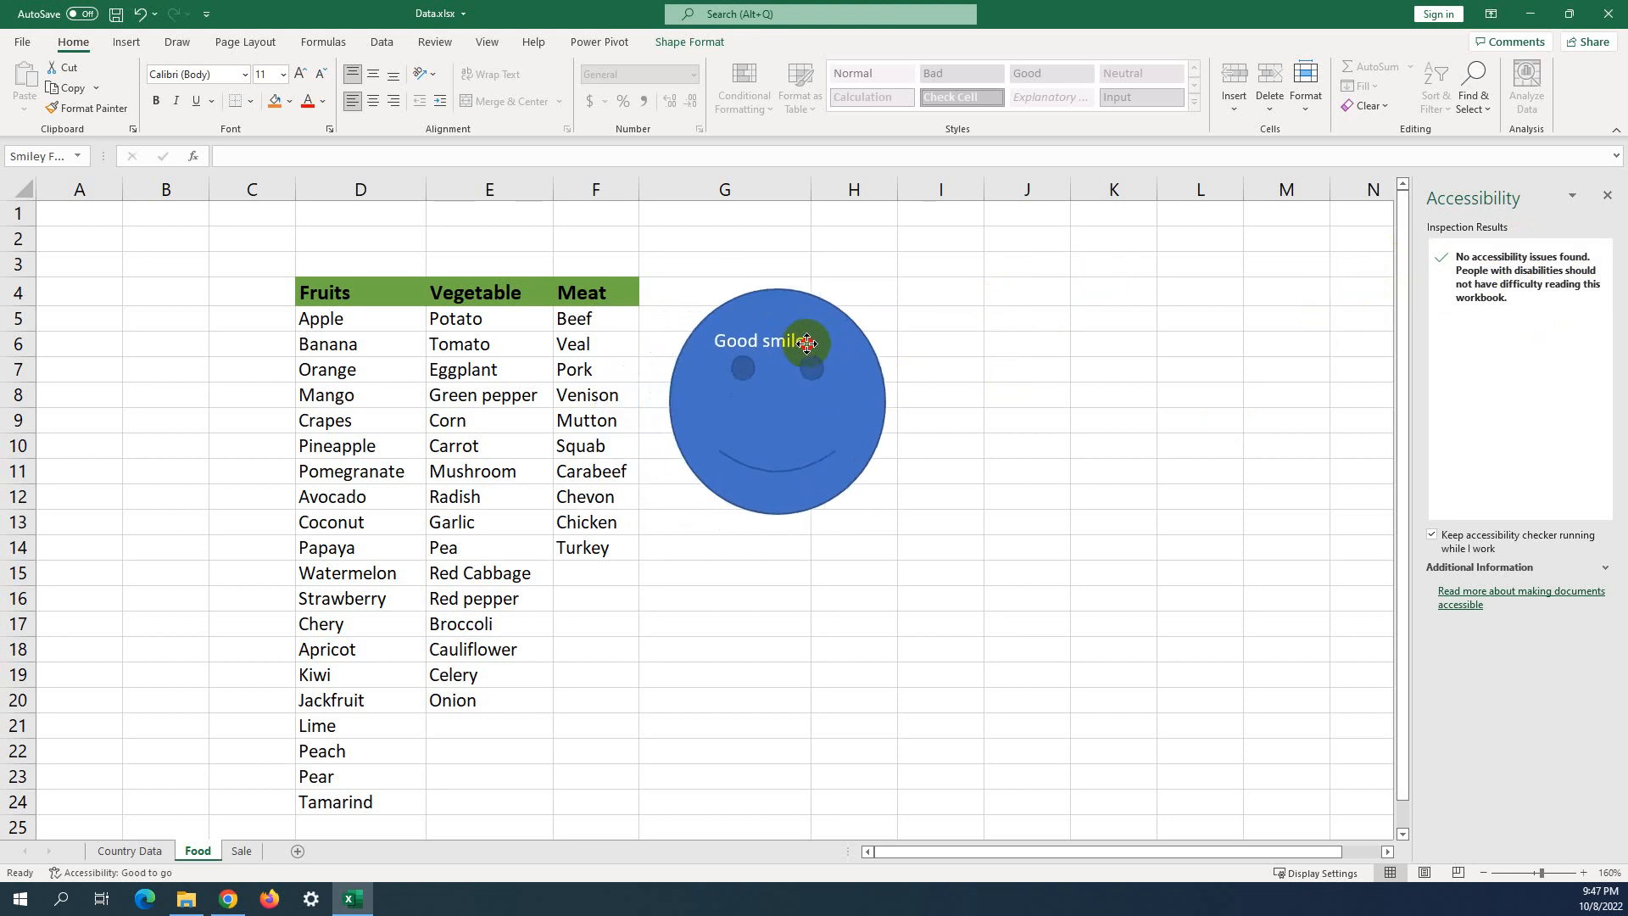
pyautogui.click(769, 333)
pyautogui.doubleClick(769, 335)
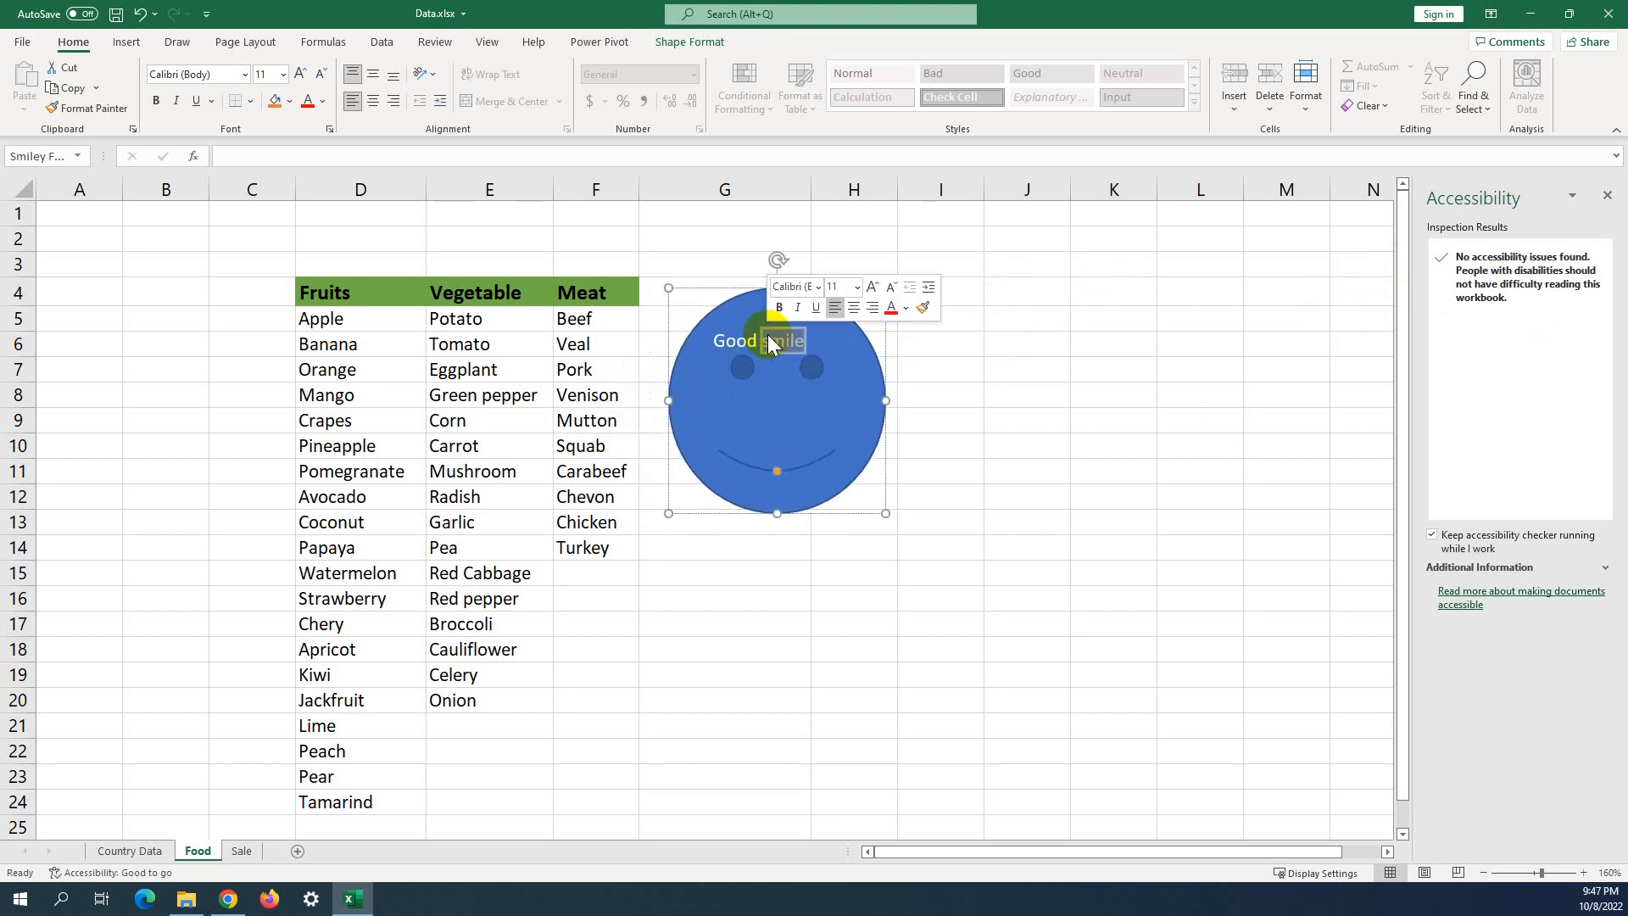
pyautogui.press('BackSpace')
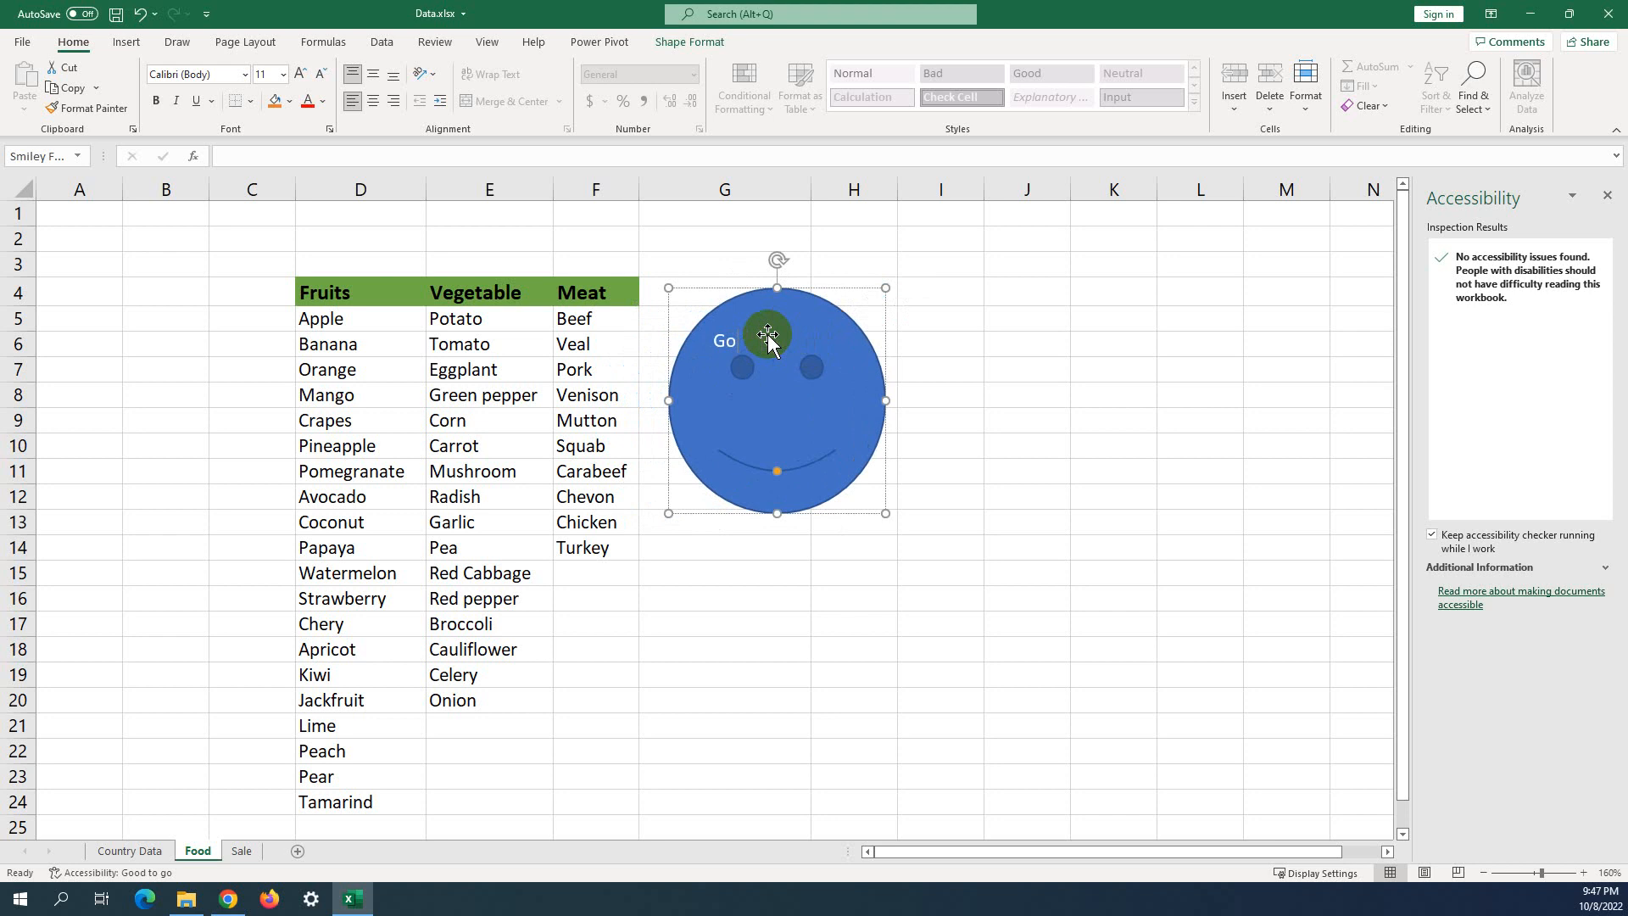
pyautogui.press('BackSpace')
pyautogui.press('BackSpace')
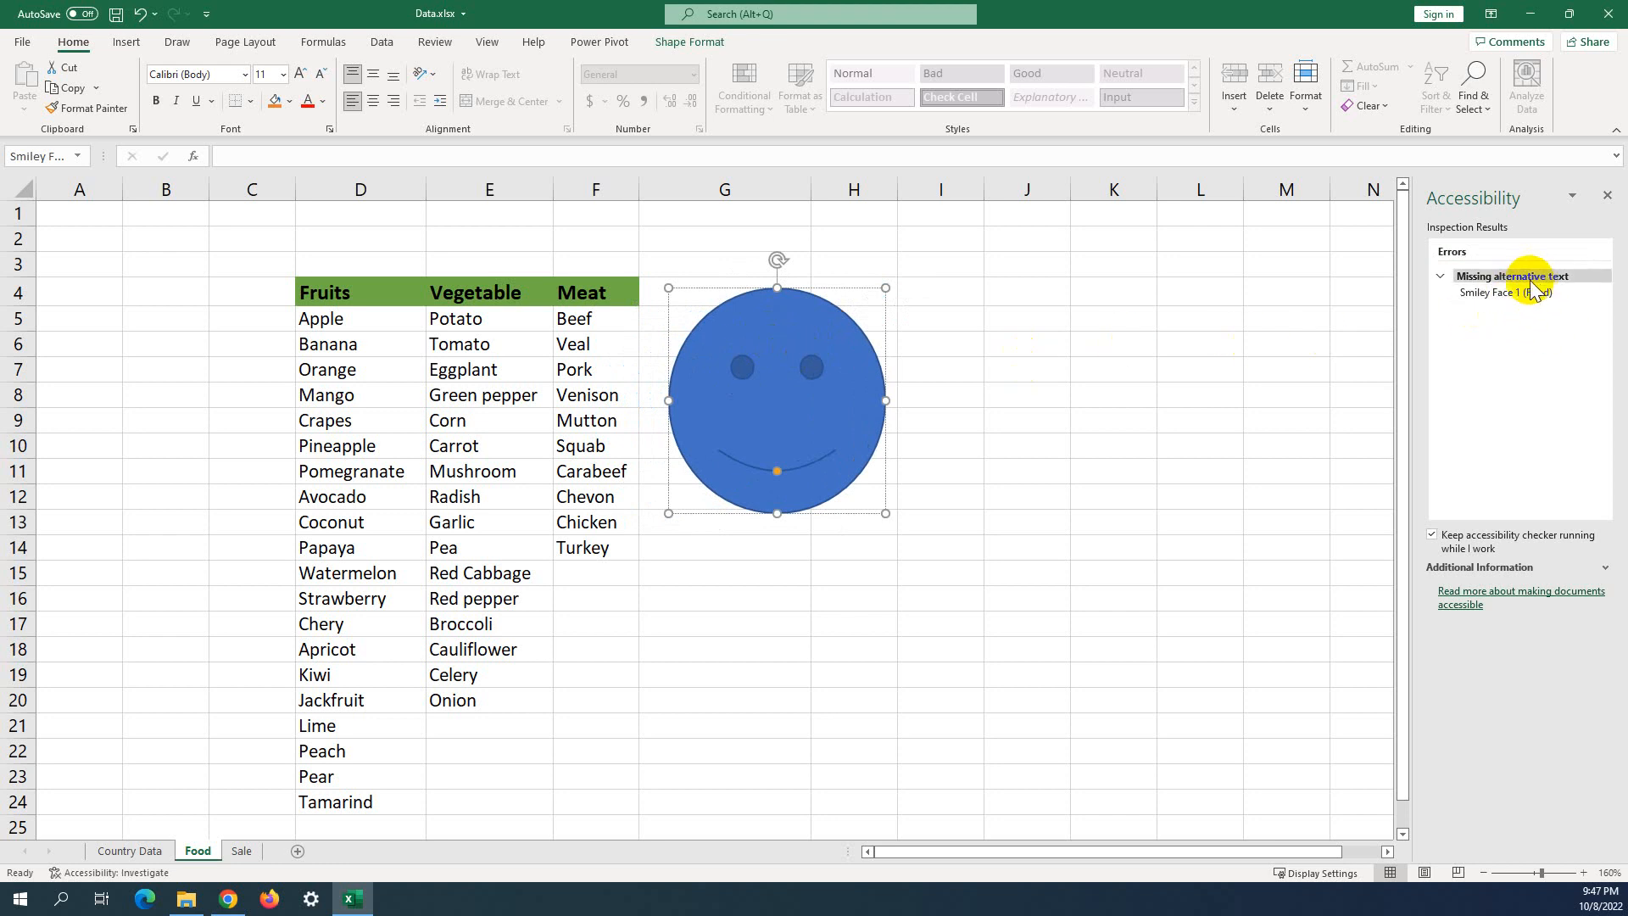
pyautogui.click(952, 445)
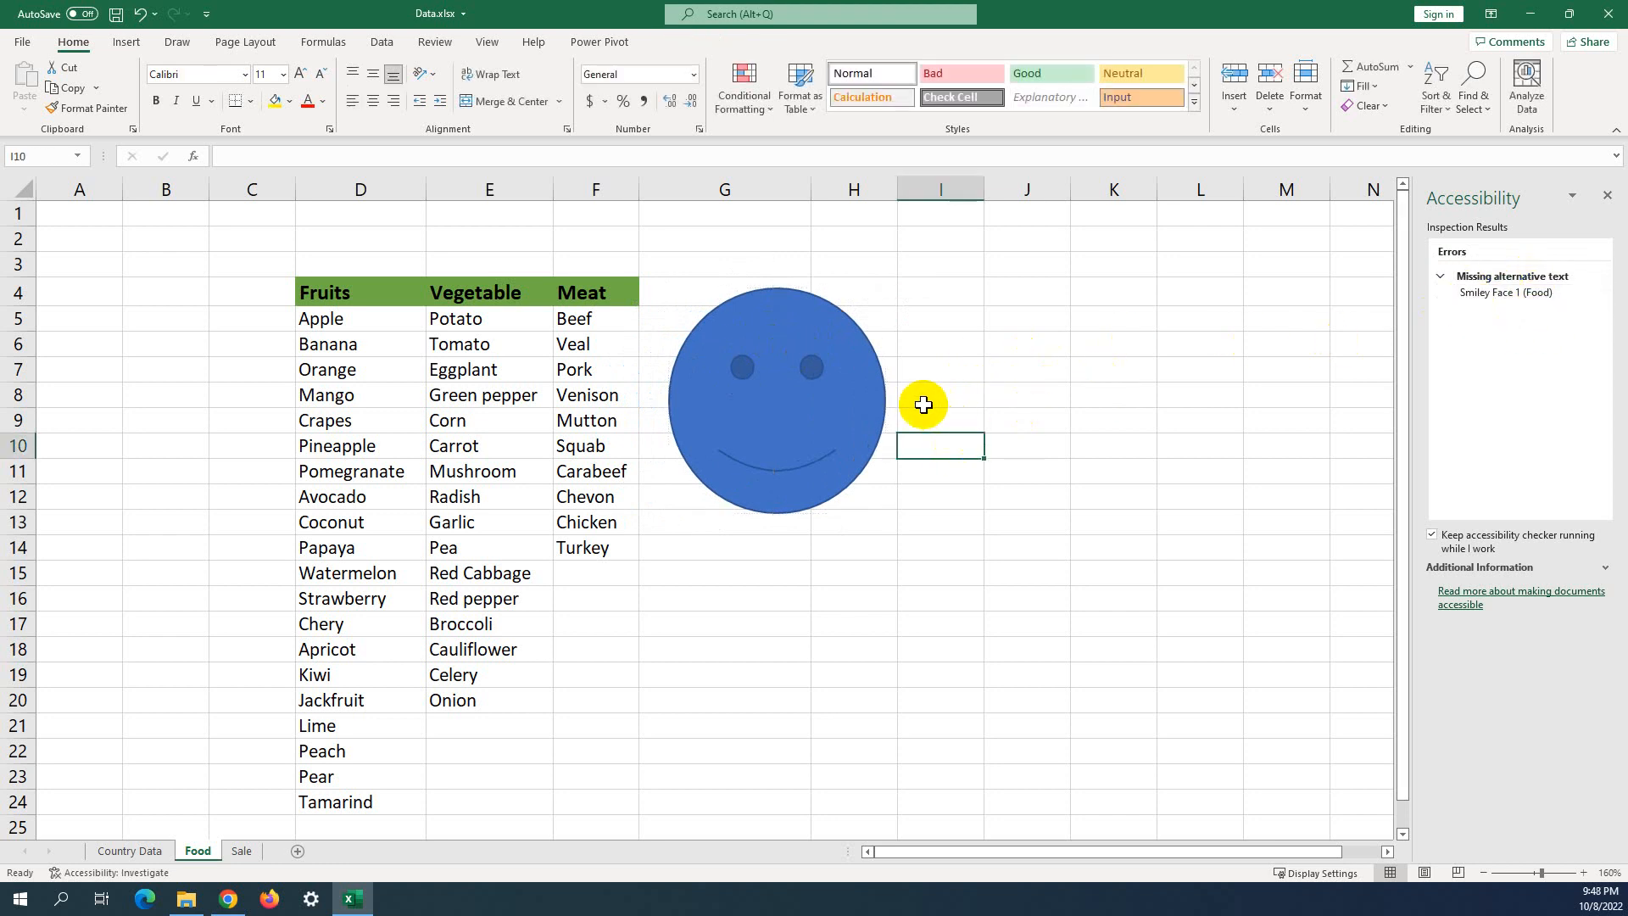
# Drag the smiley face slightly lower beside the Meat list and bring up its context menu.
pyautogui.rightClick(765, 408)
pyautogui.click(1112, 419)
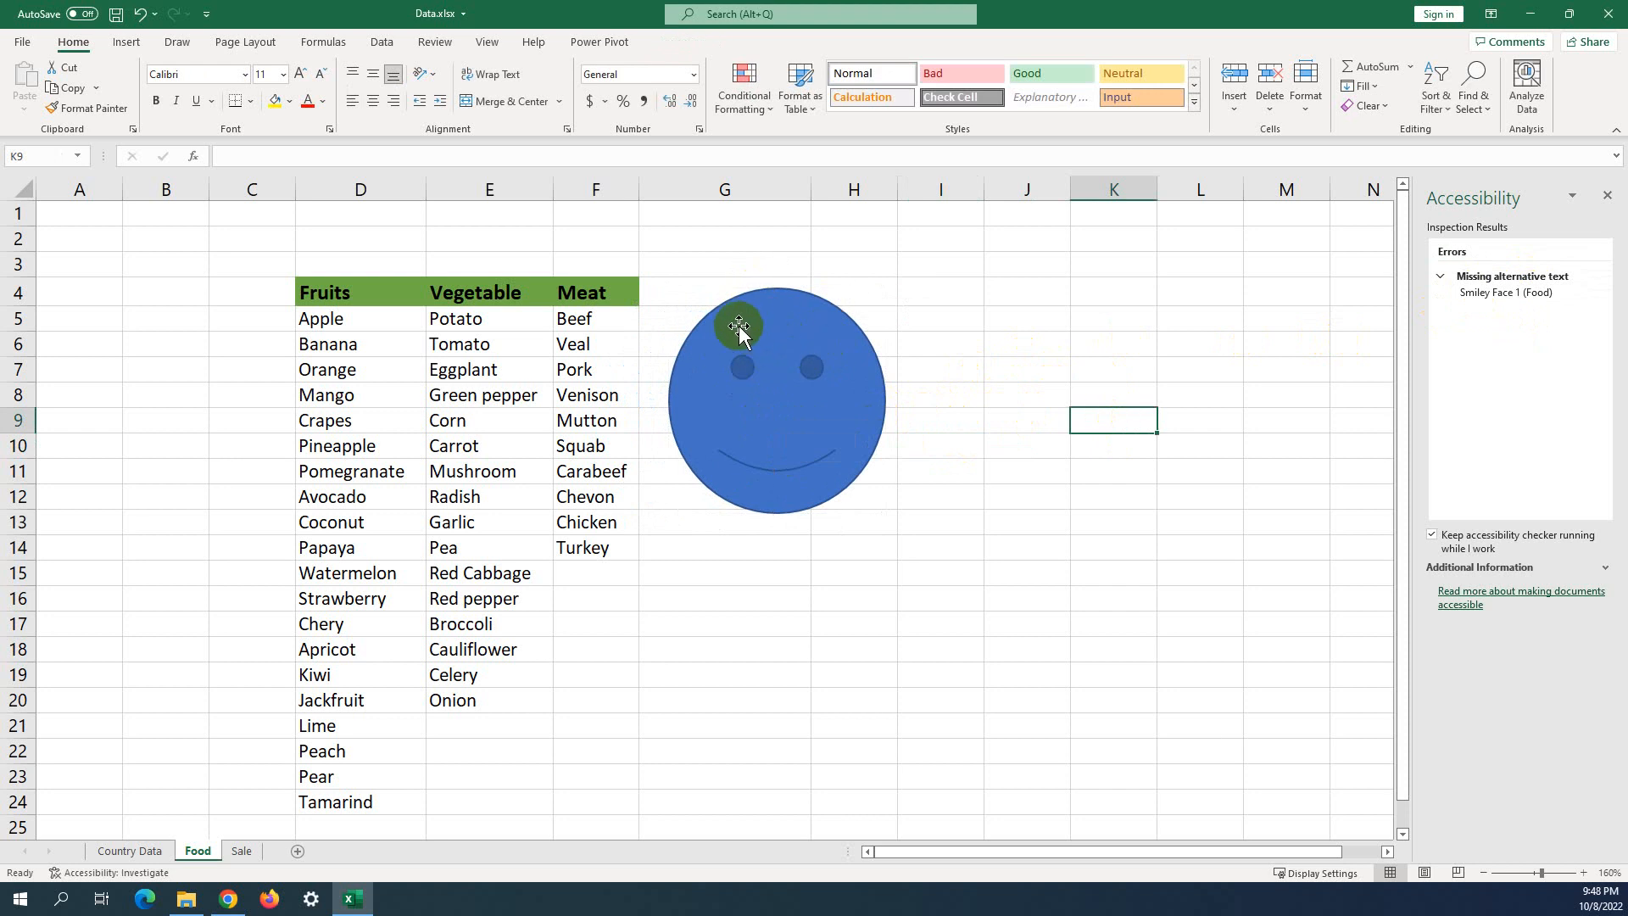
pyautogui.moveTo(784, 331); pyautogui.dragTo(771, 380)
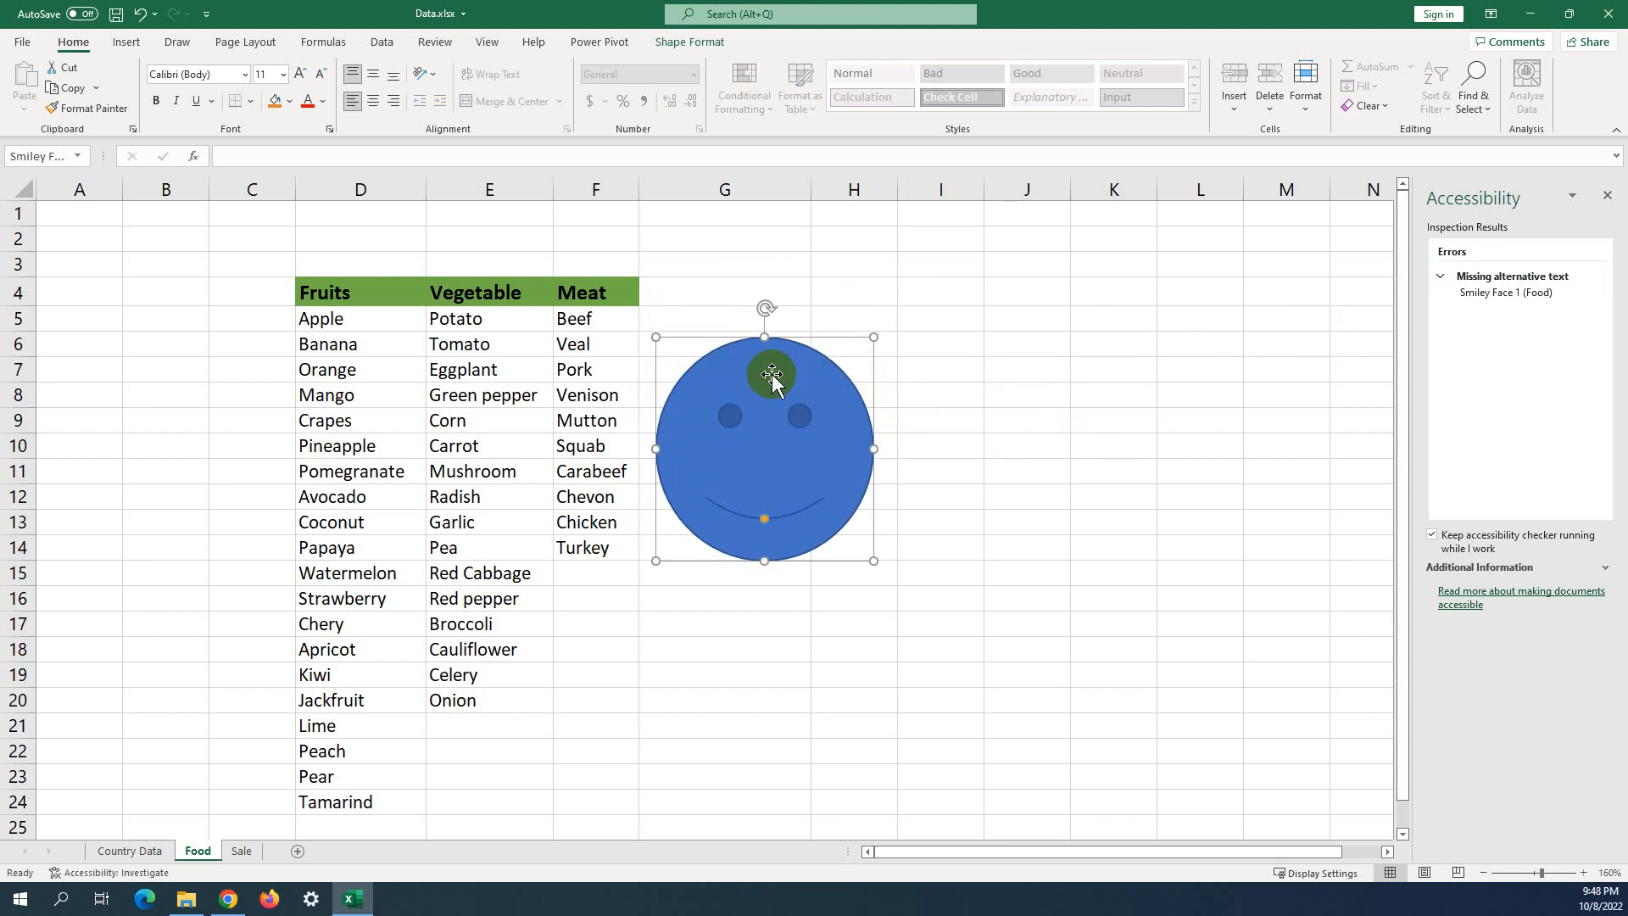
pyautogui.moveTo(772, 373)
pyautogui.mouseDown()
pyautogui.moveTo(765, 395)
pyautogui.moveTo(766, 347)
pyautogui.moveTo(750, 380)
pyautogui.mouseUp()
pyautogui.rightClick(756, 373)
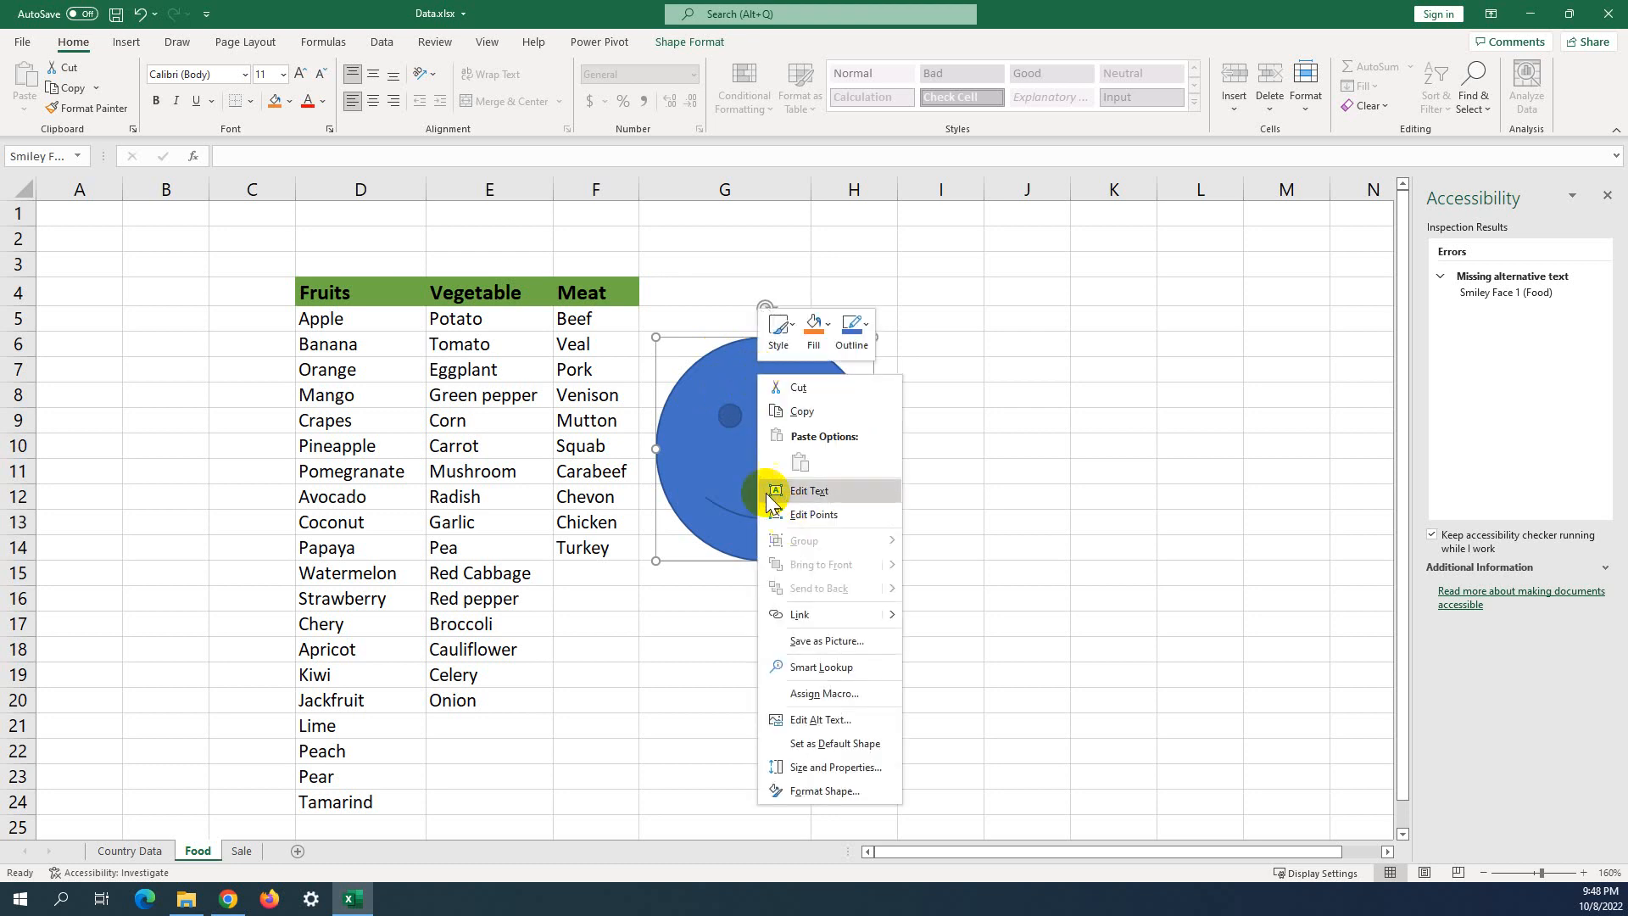
pyautogui.rightClick(744, 417)
pyautogui.rightClick(766, 485)
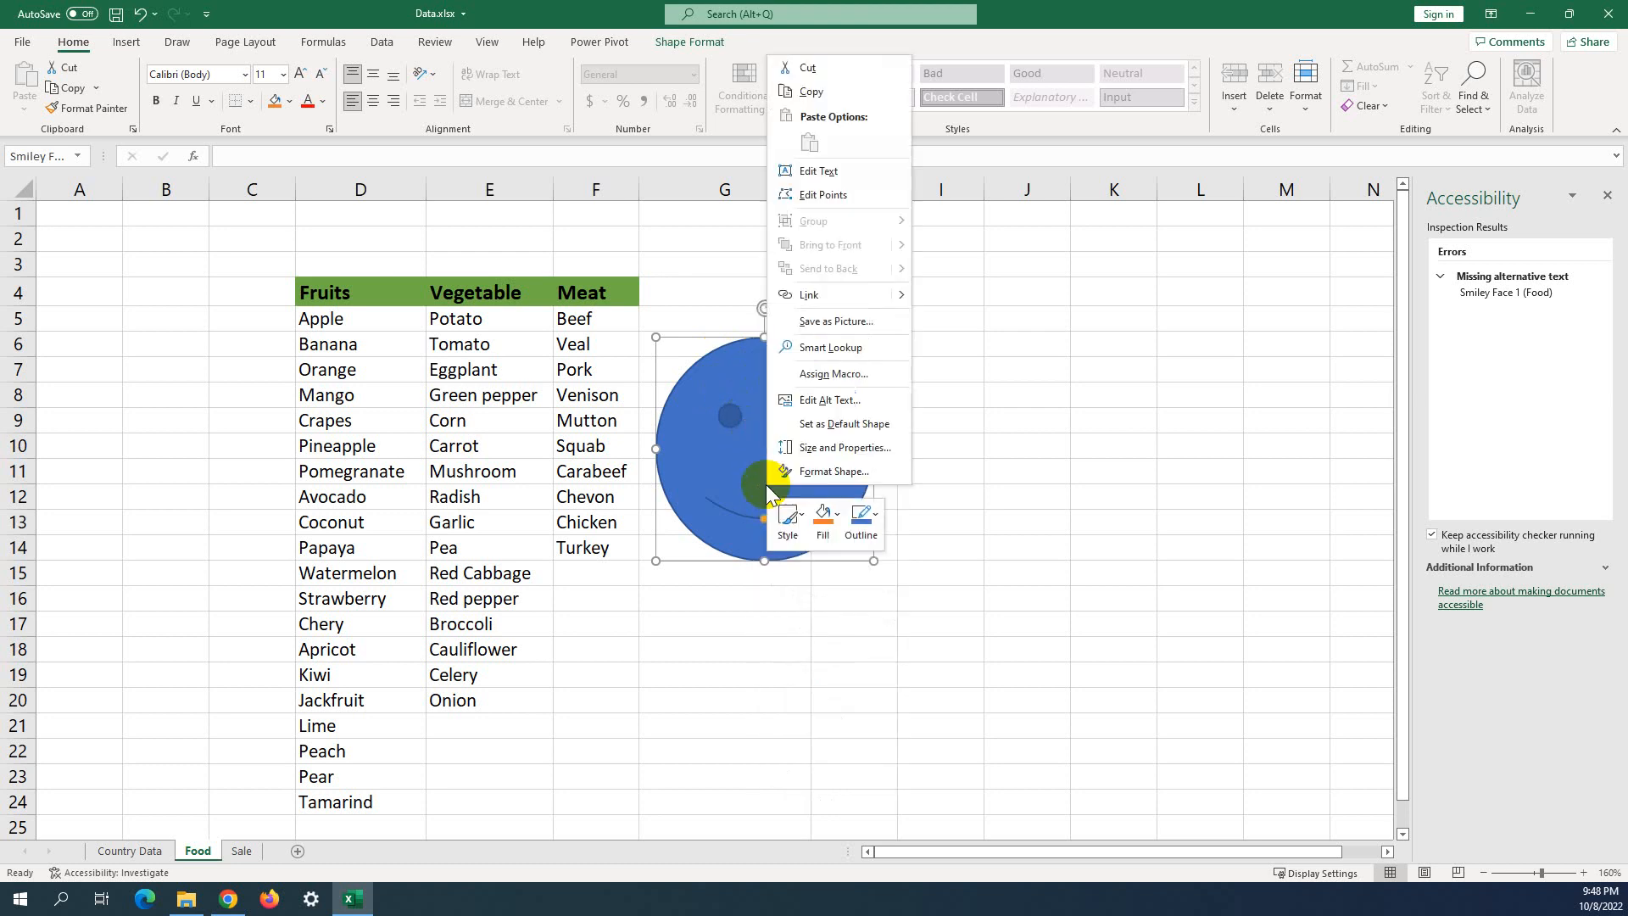
# Give the smiley face the alt text 'Our good smile is our hopes', then deselect it.
pyautogui.click(822, 402)
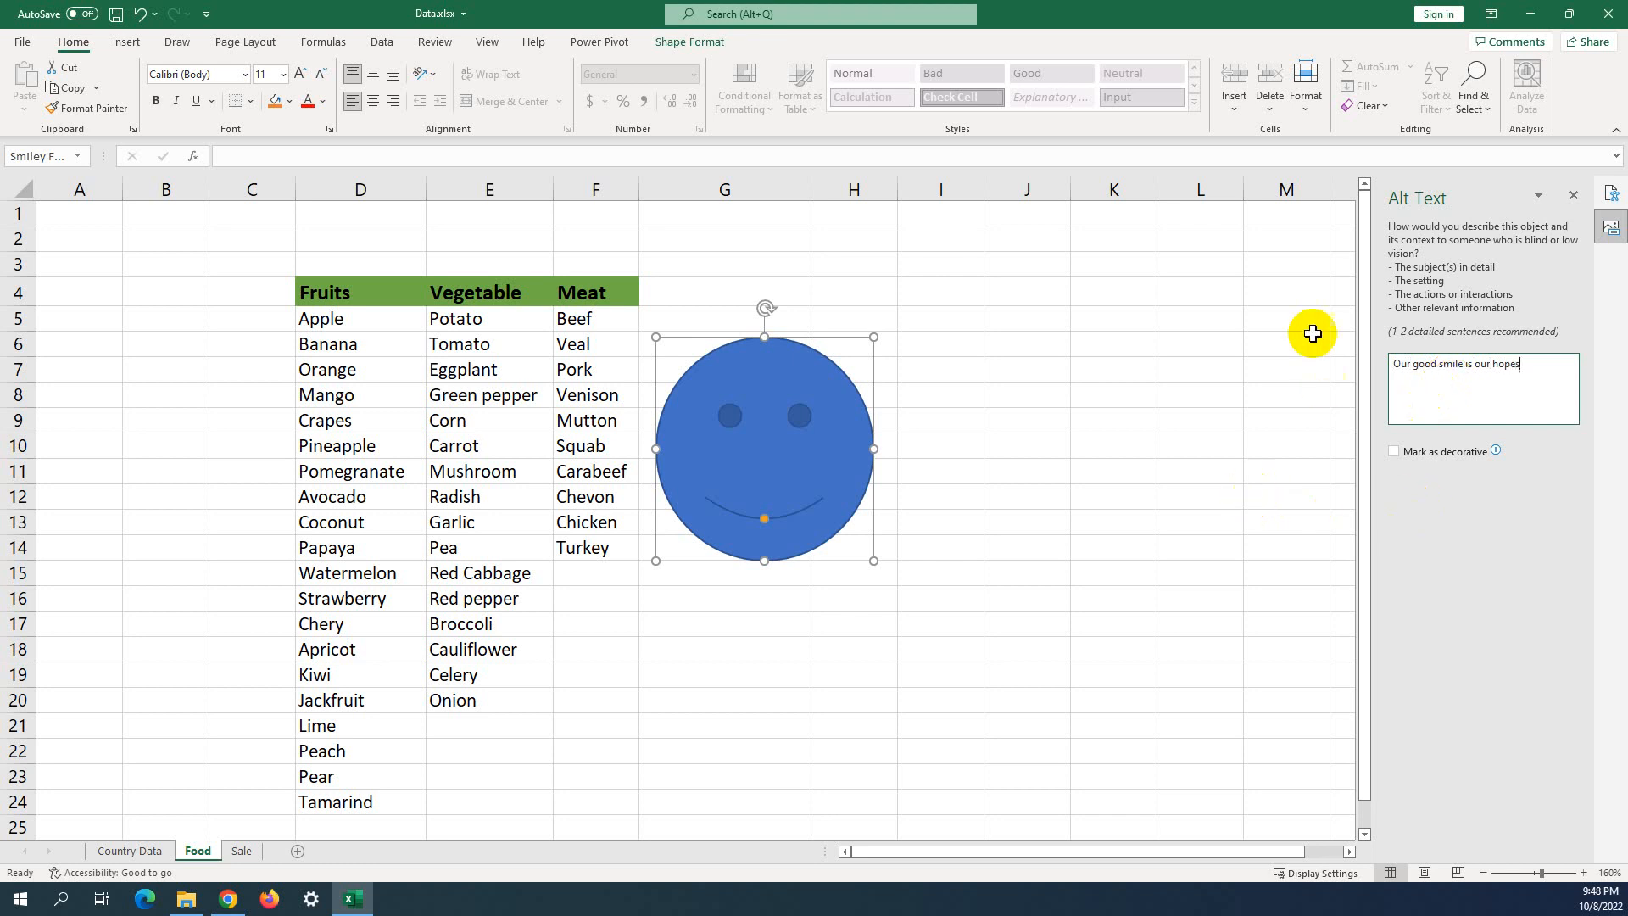
pyautogui.click(1226, 391)
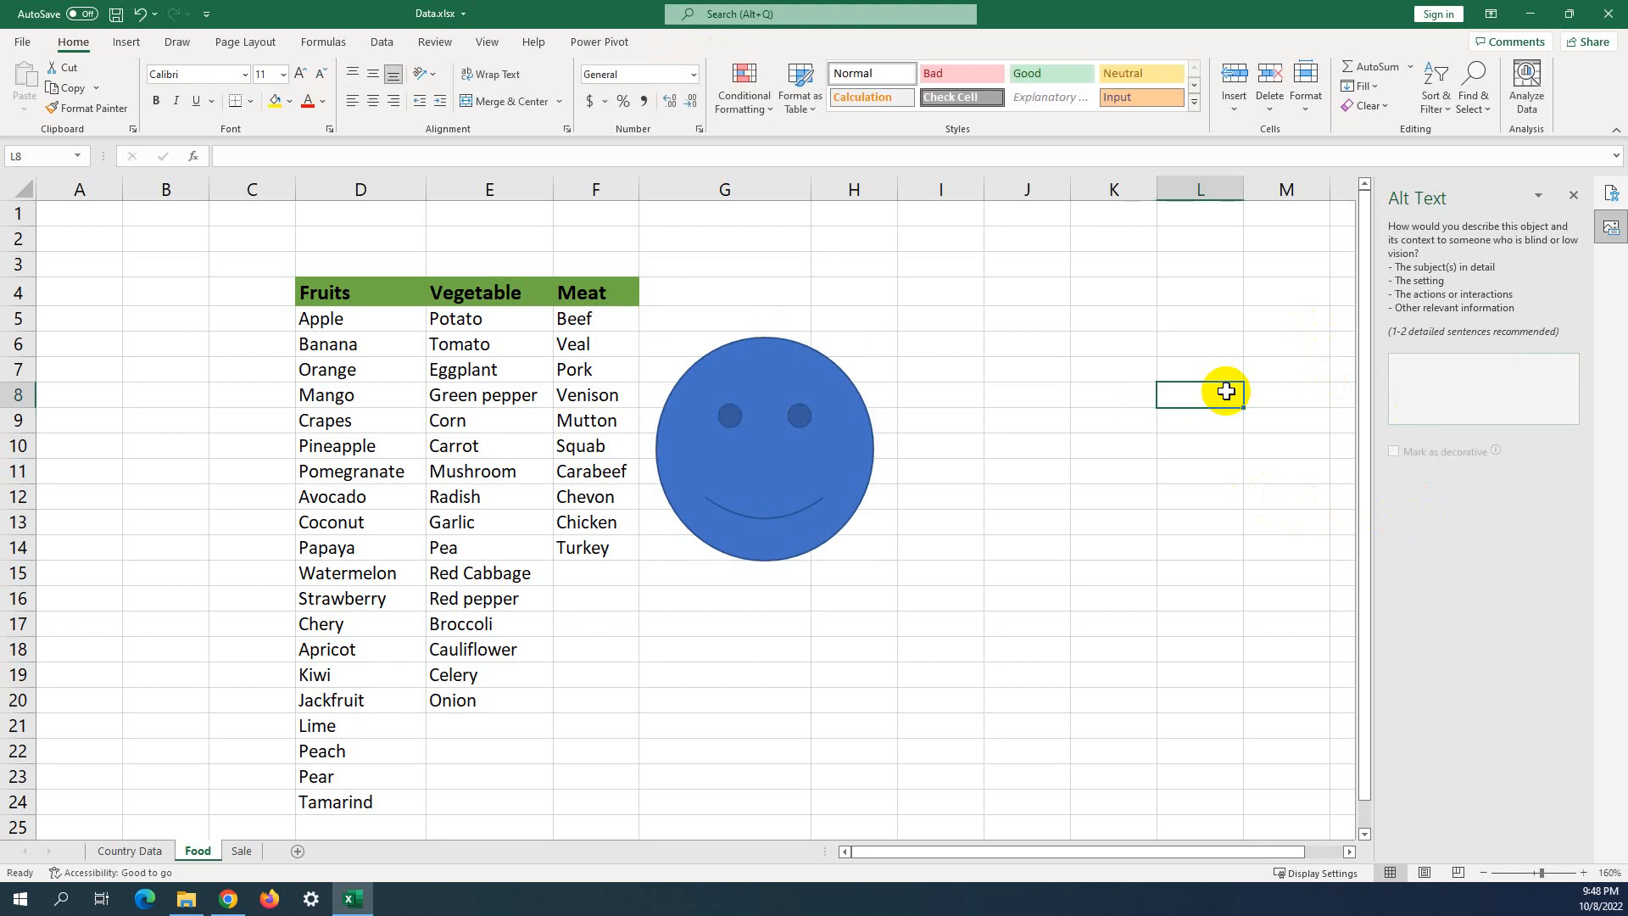
# Close the Alt Text pane to show the Accessibility pane reporting no issues.
pyautogui.click(997, 414)
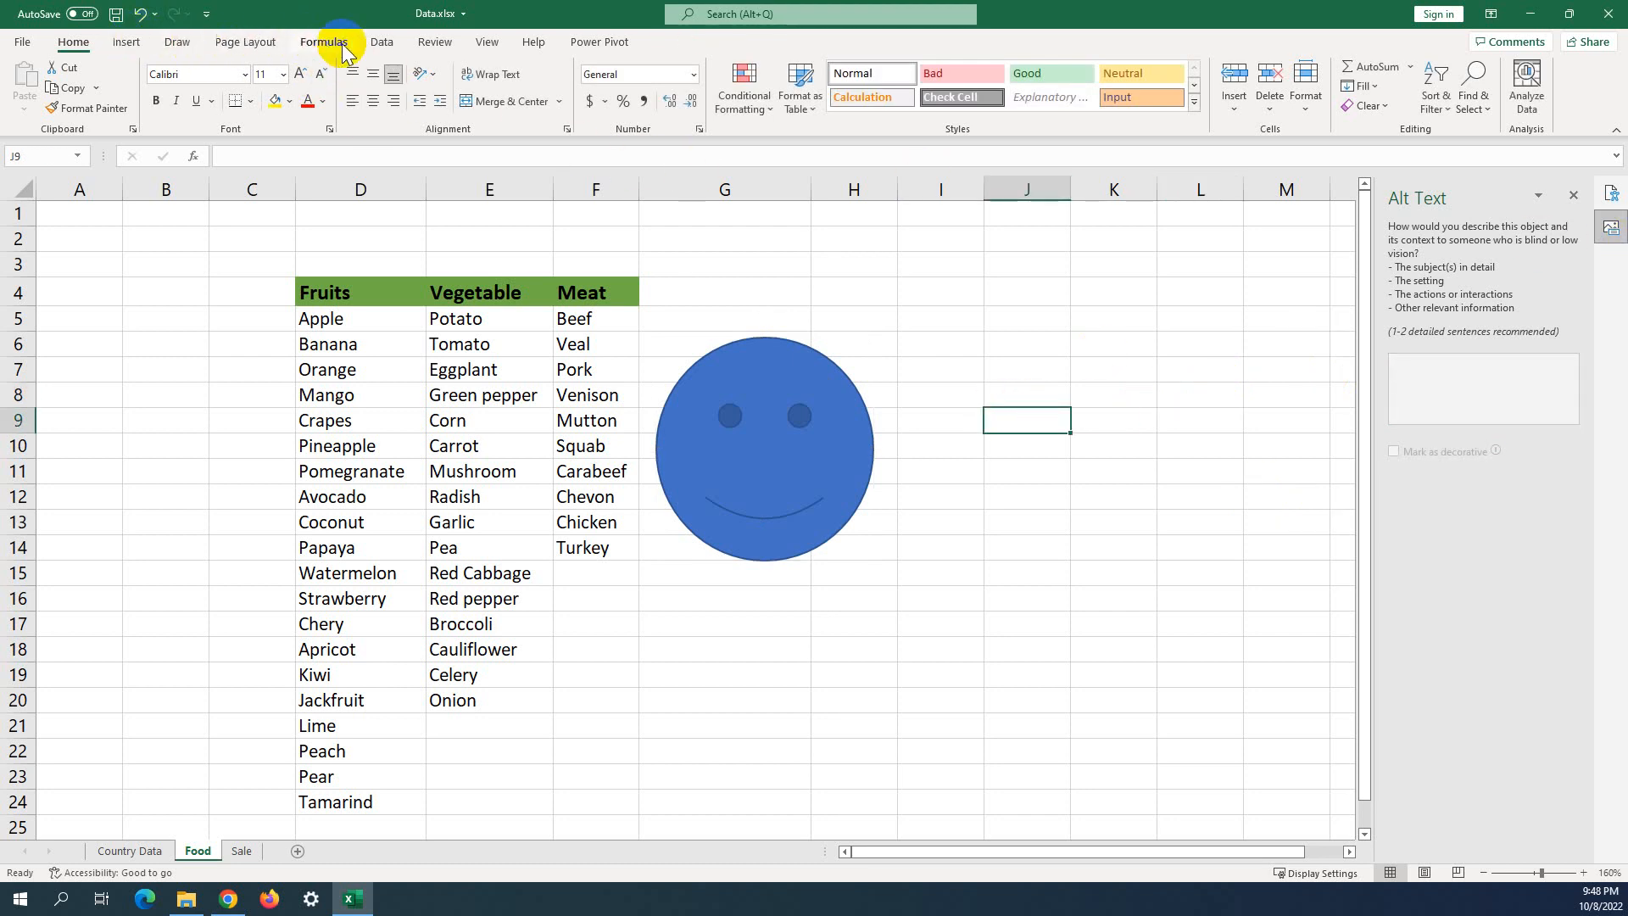
pyautogui.click(434, 42)
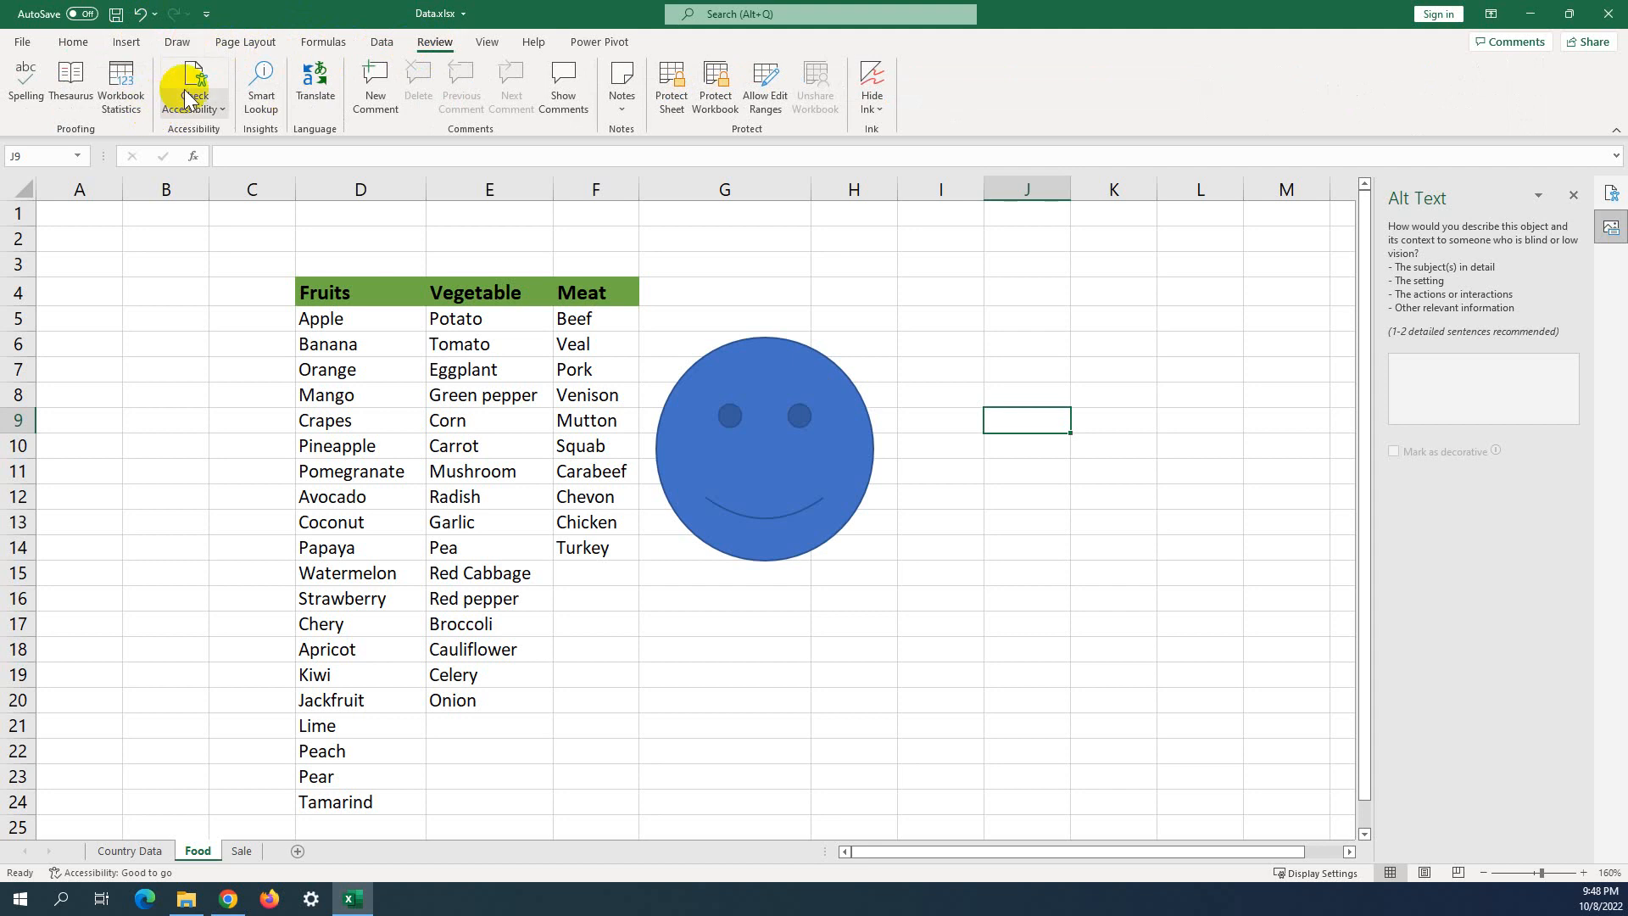
pyautogui.click(188, 99)
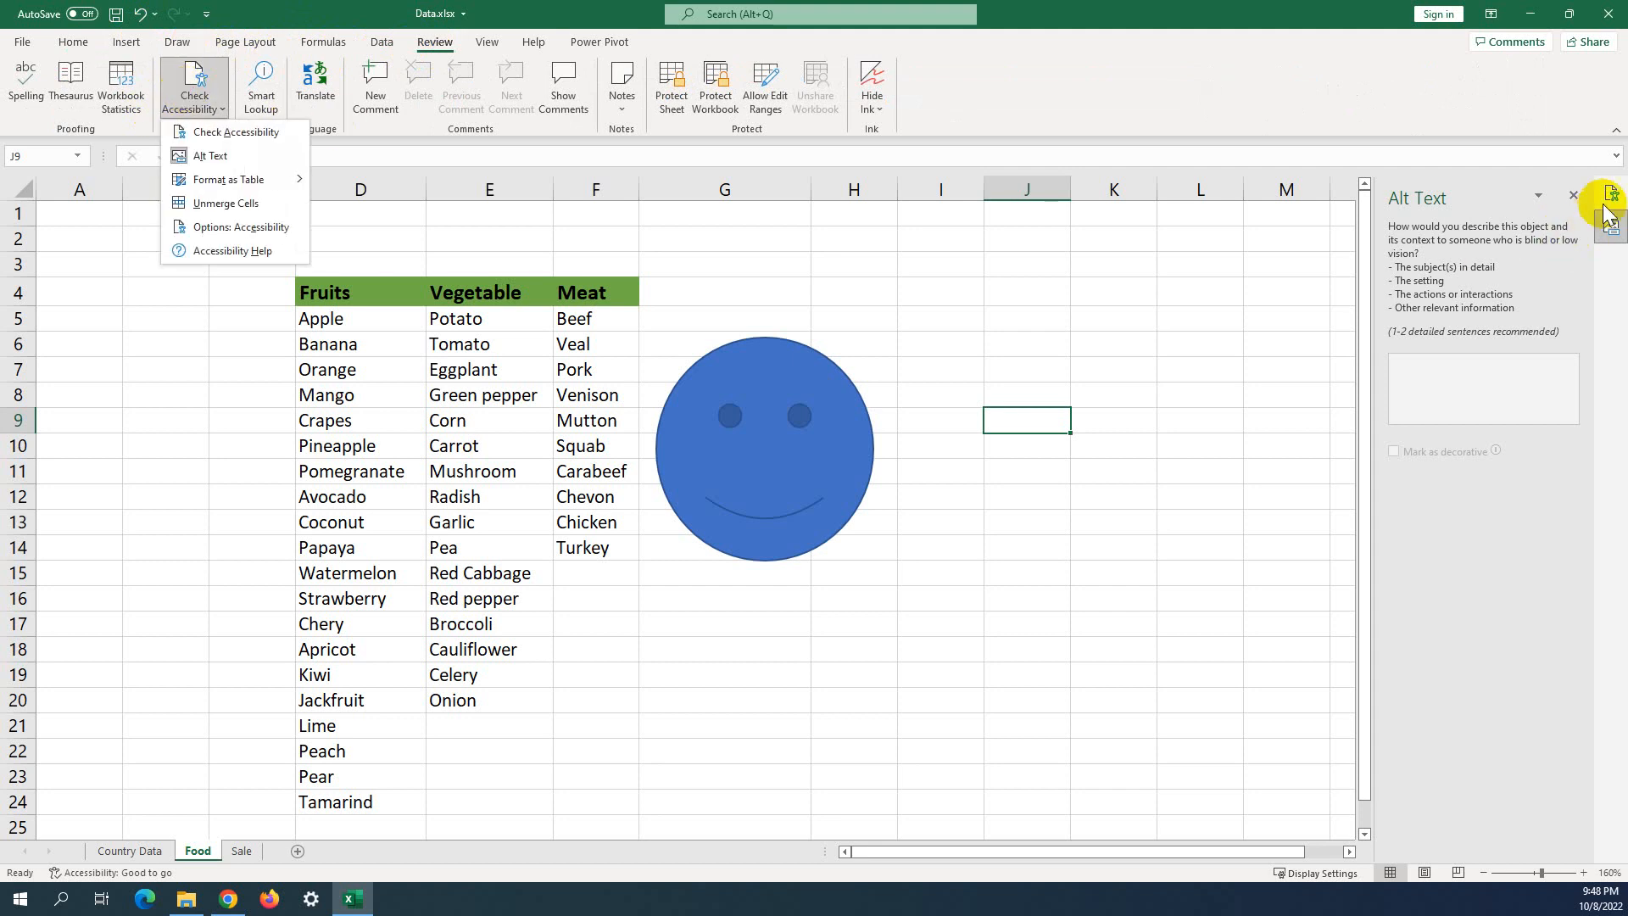
pyautogui.click(1574, 198)
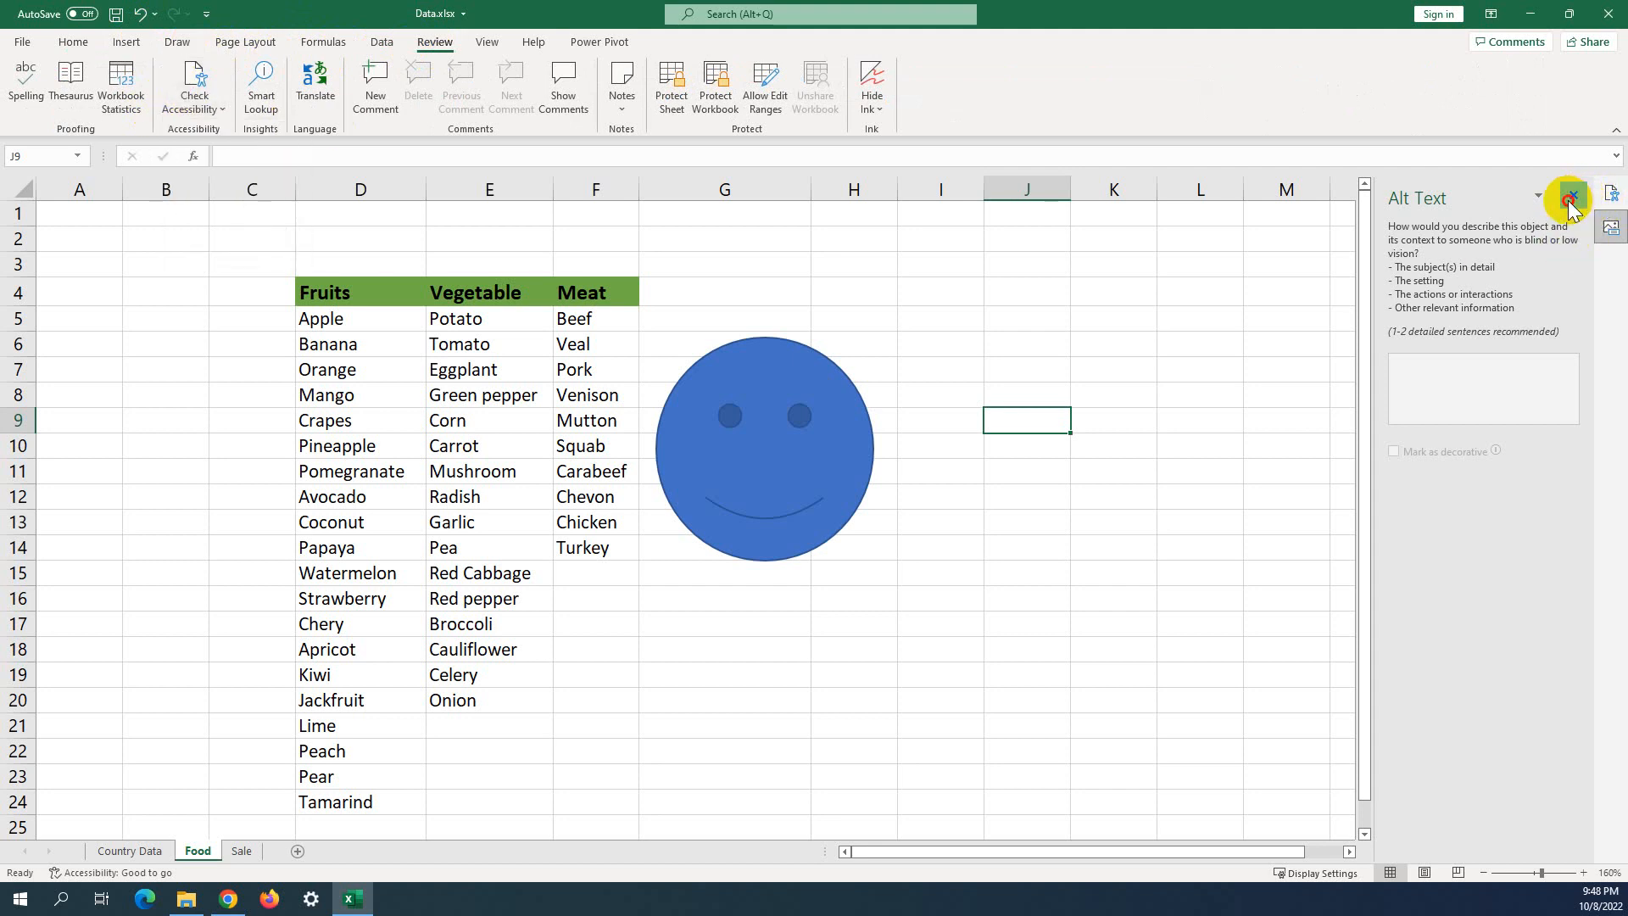
pyautogui.click(1573, 198)
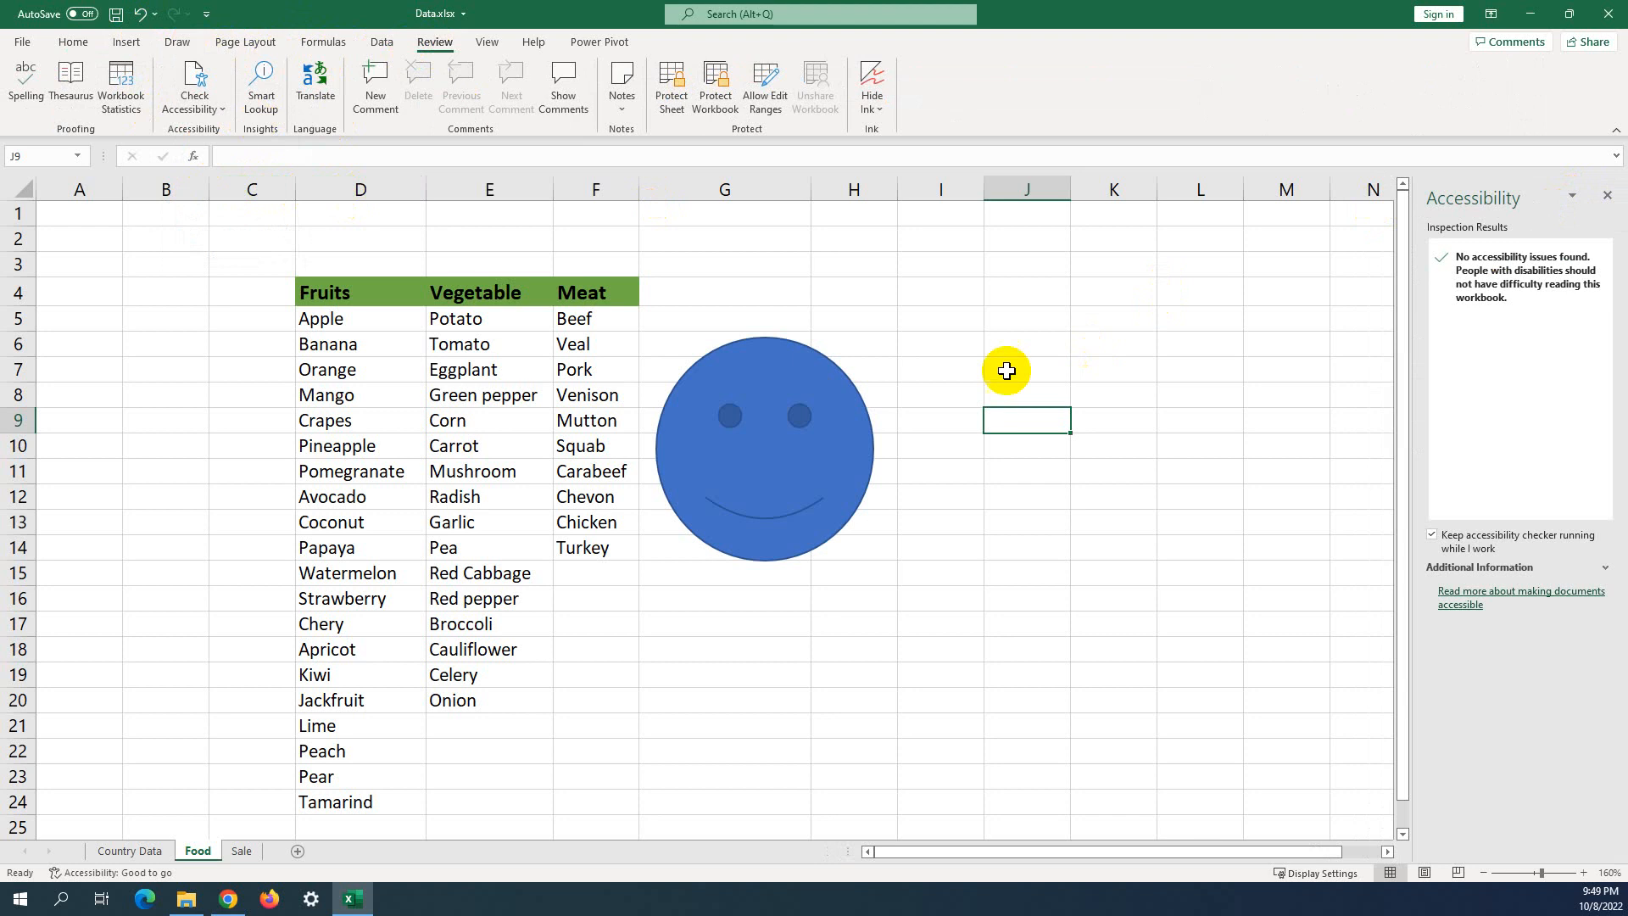
# Drag the smiley face a little higher on the sheet.
pyautogui.click(806, 414)
pyautogui.click(1097, 367)
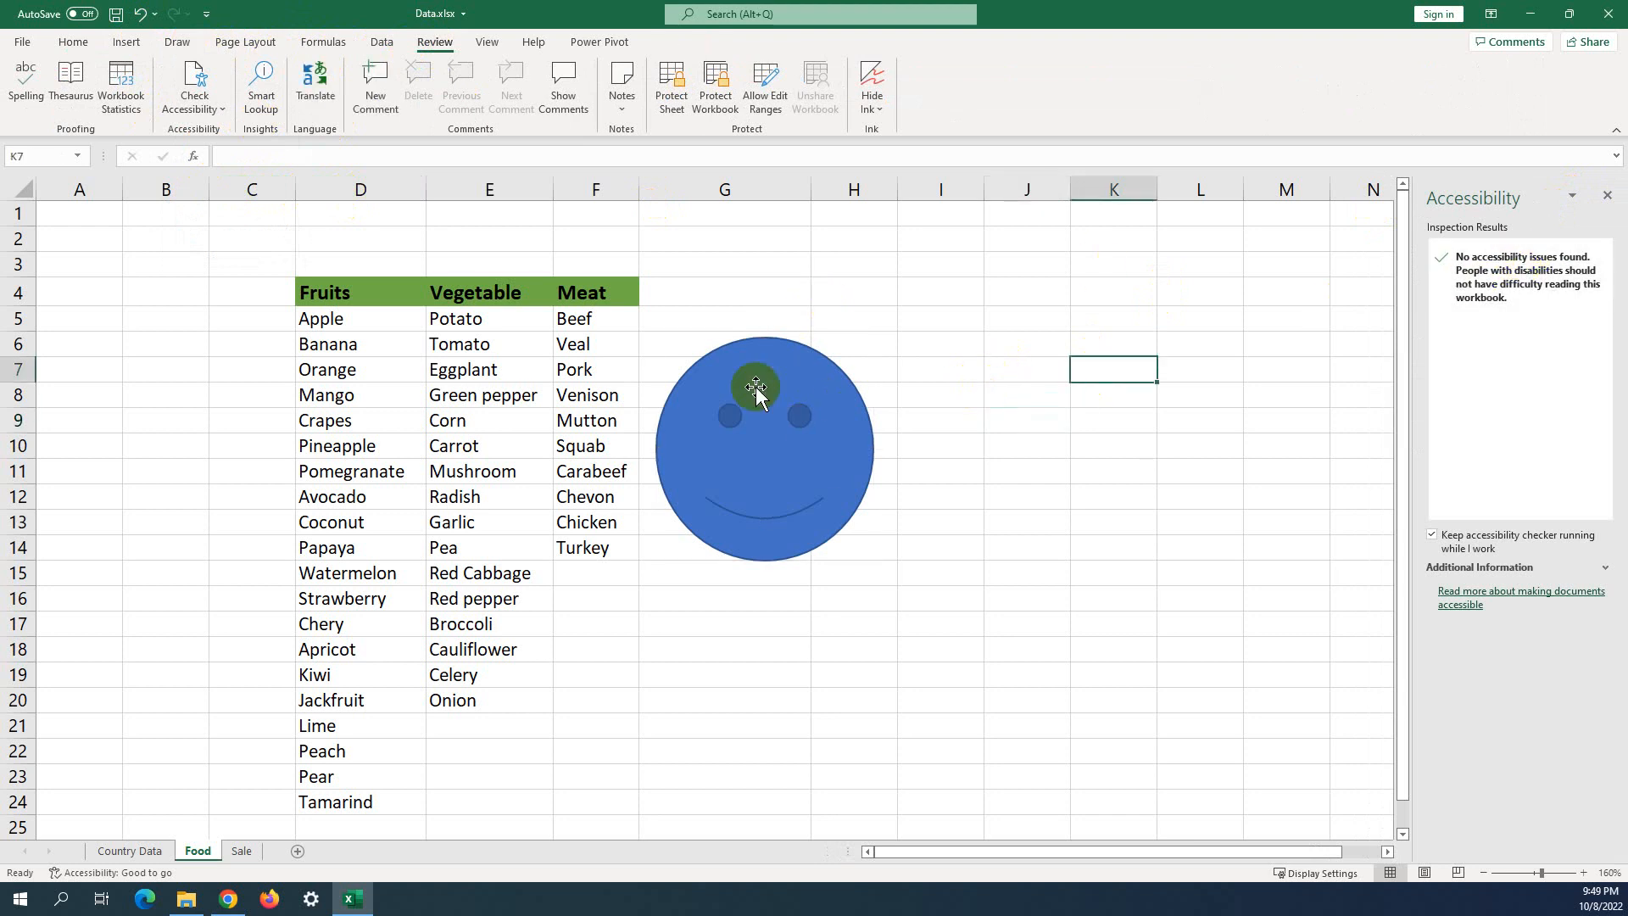
pyautogui.click(756, 385)
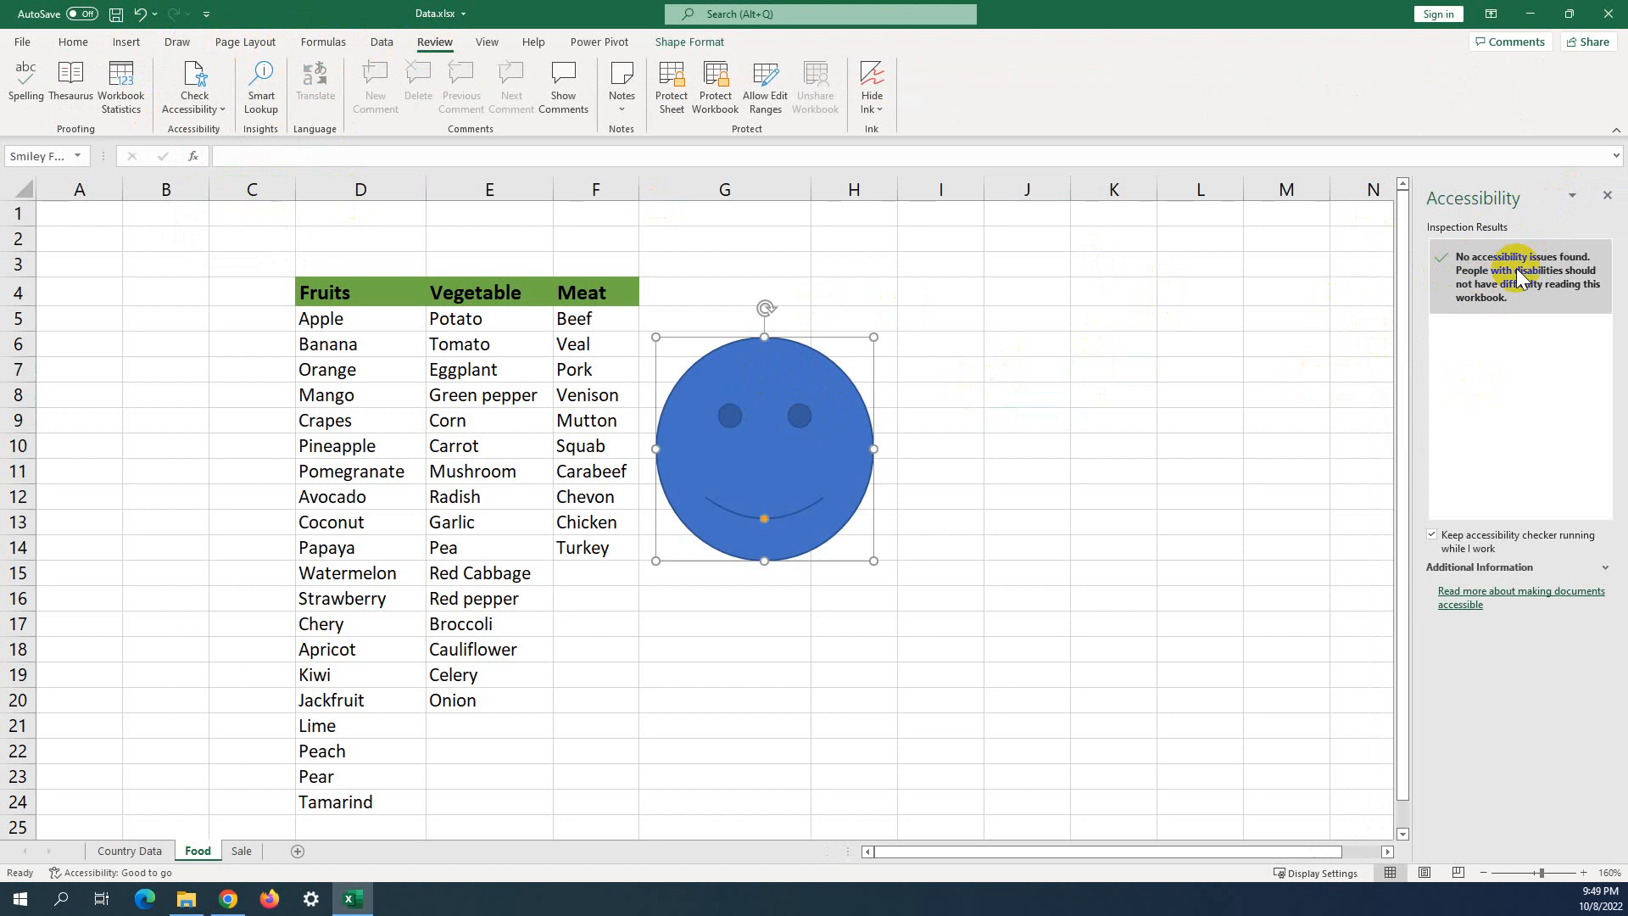
pyautogui.click(924, 346)
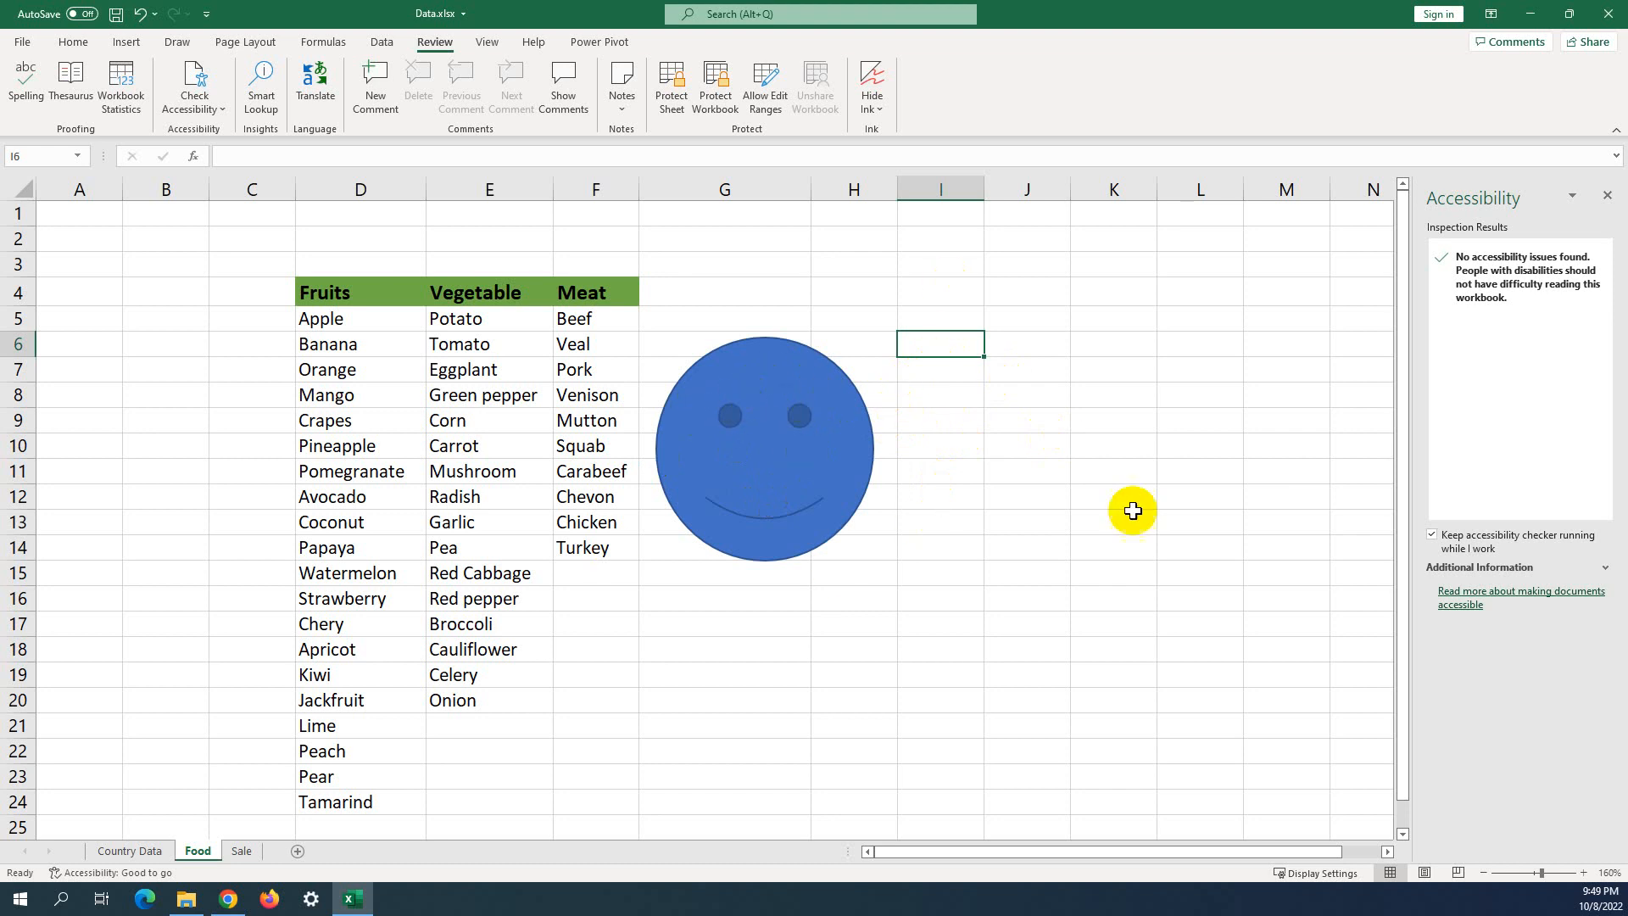
pyautogui.moveTo(741, 374); pyautogui.dragTo(756, 320)
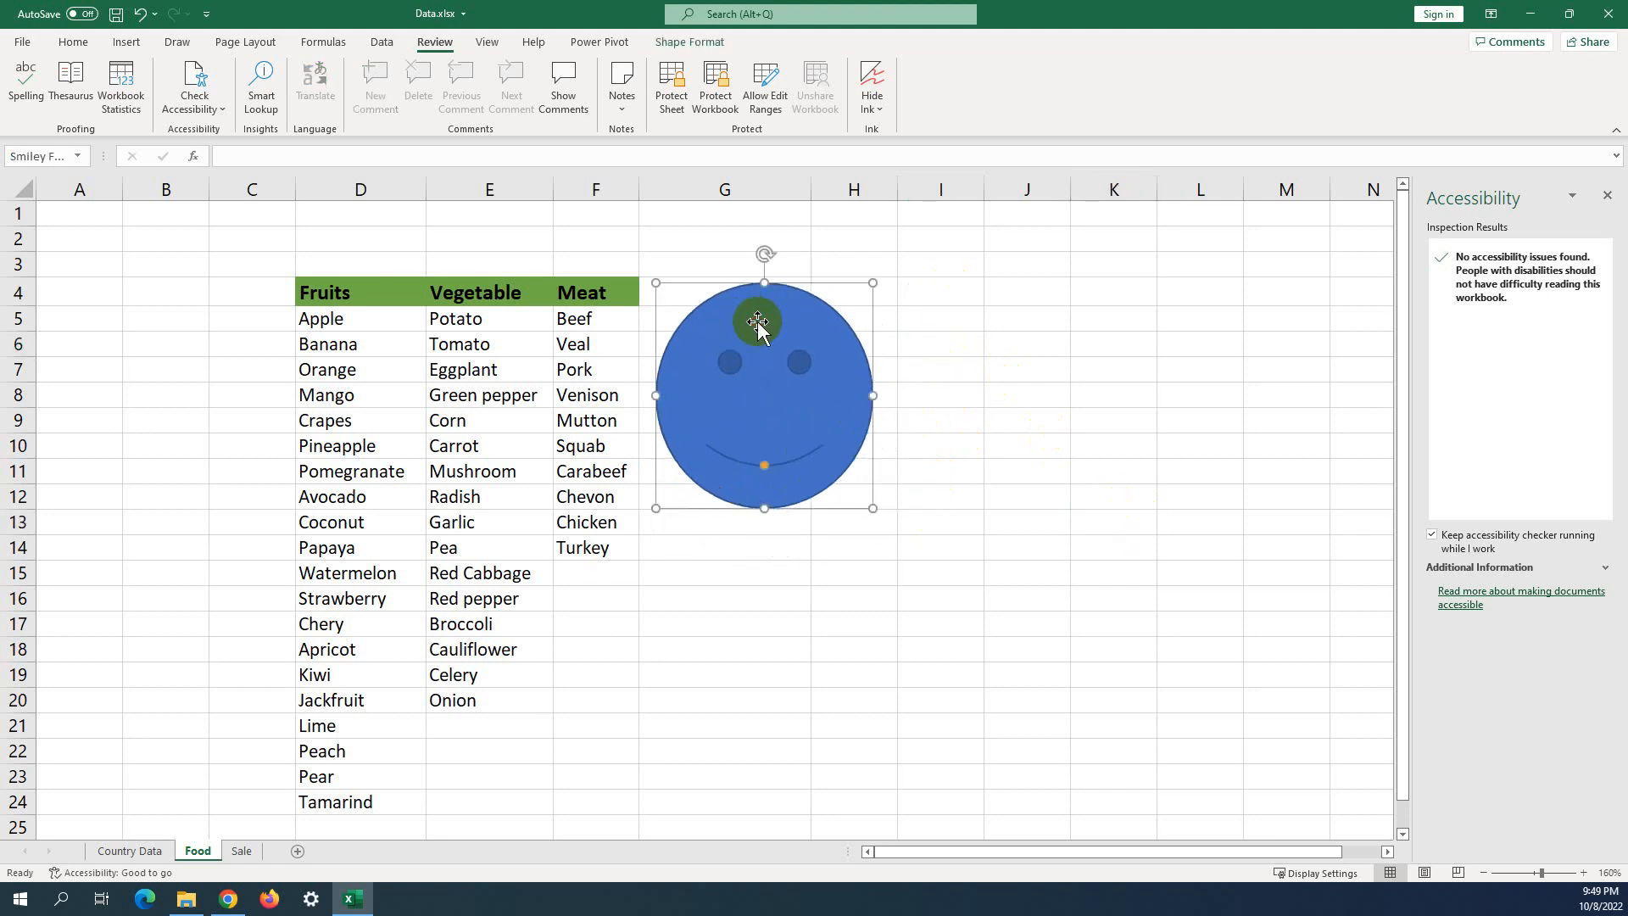
pyautogui.click(1082, 475)
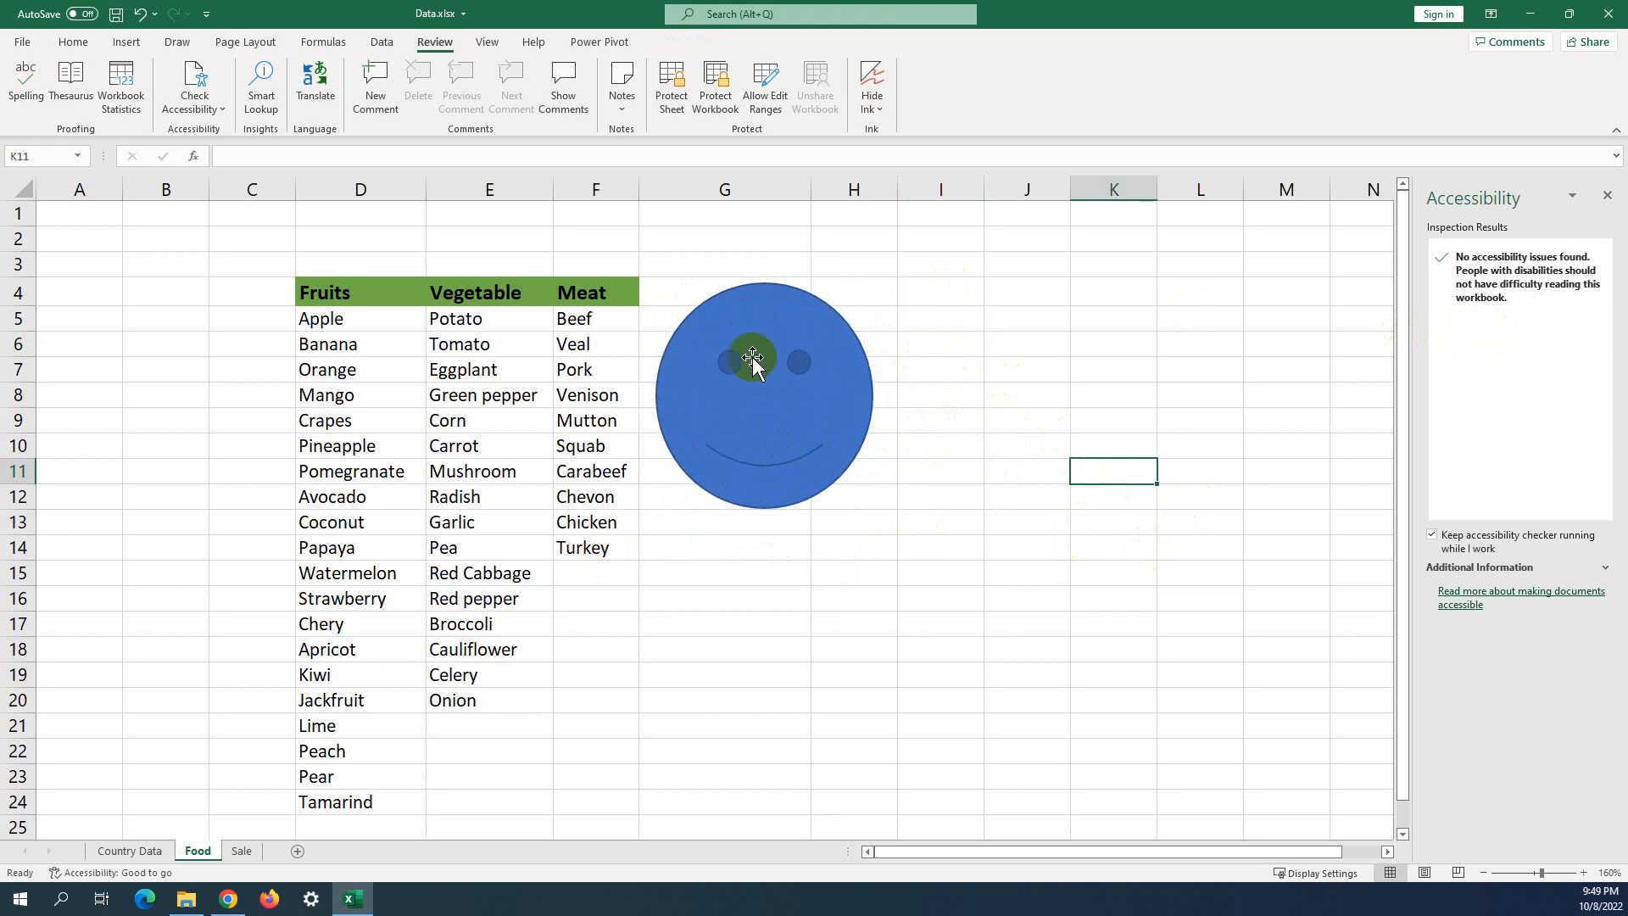
pyautogui.click(1044, 299)
pyautogui.click(791, 380)
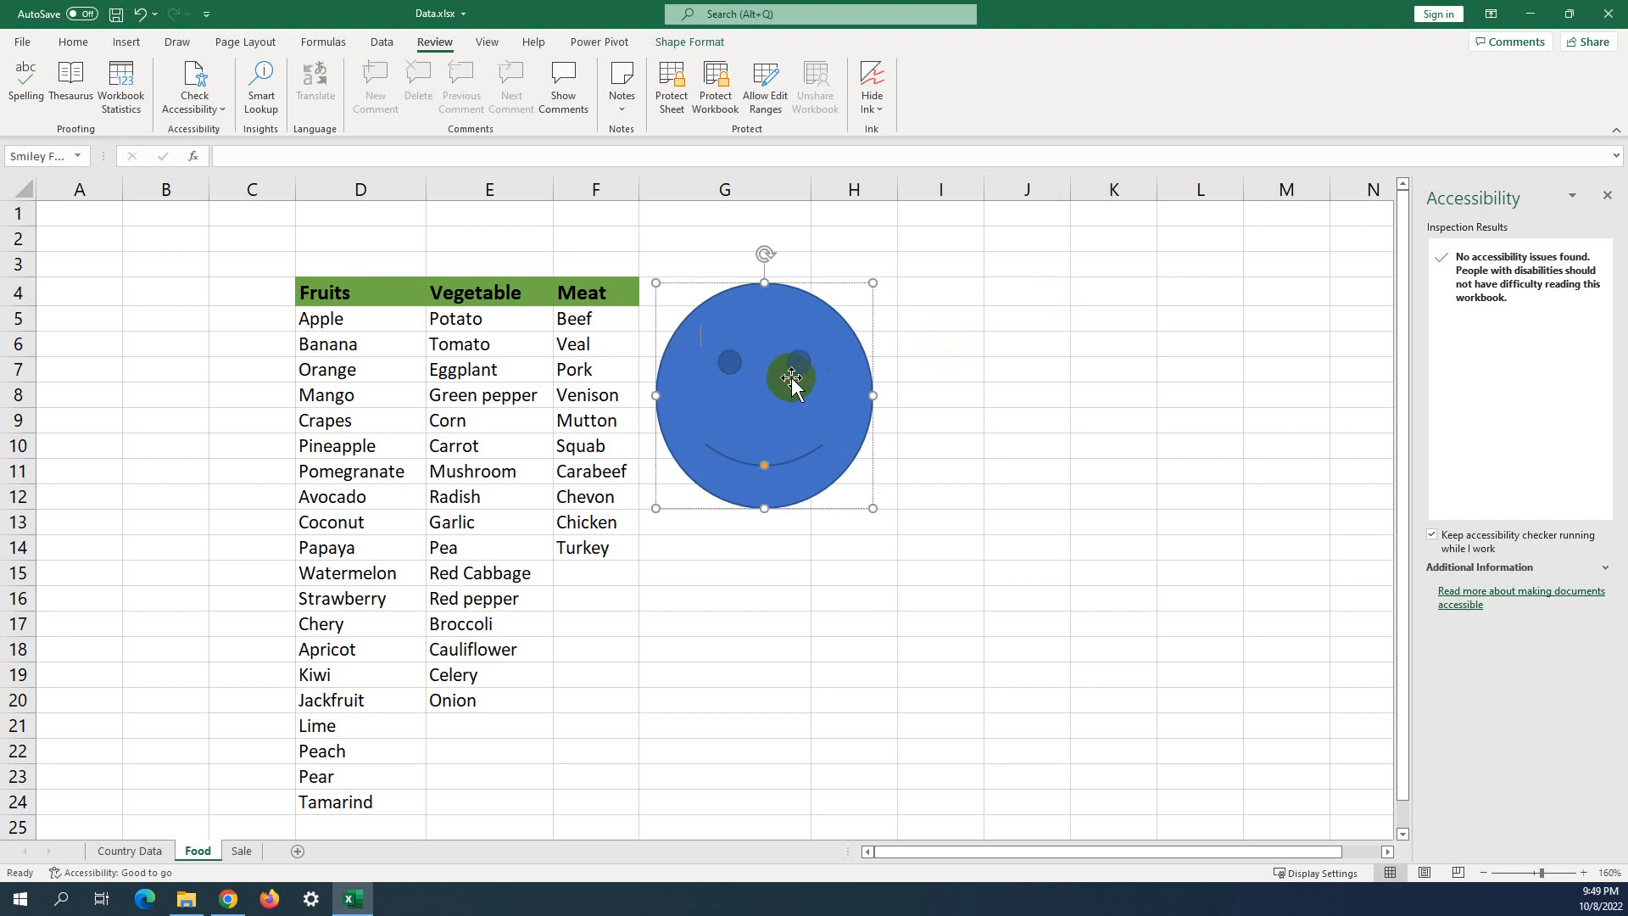
# Confirm the smiley face still has its alternative text in the Alt Text pane.
pyautogui.rightClick(791, 377)
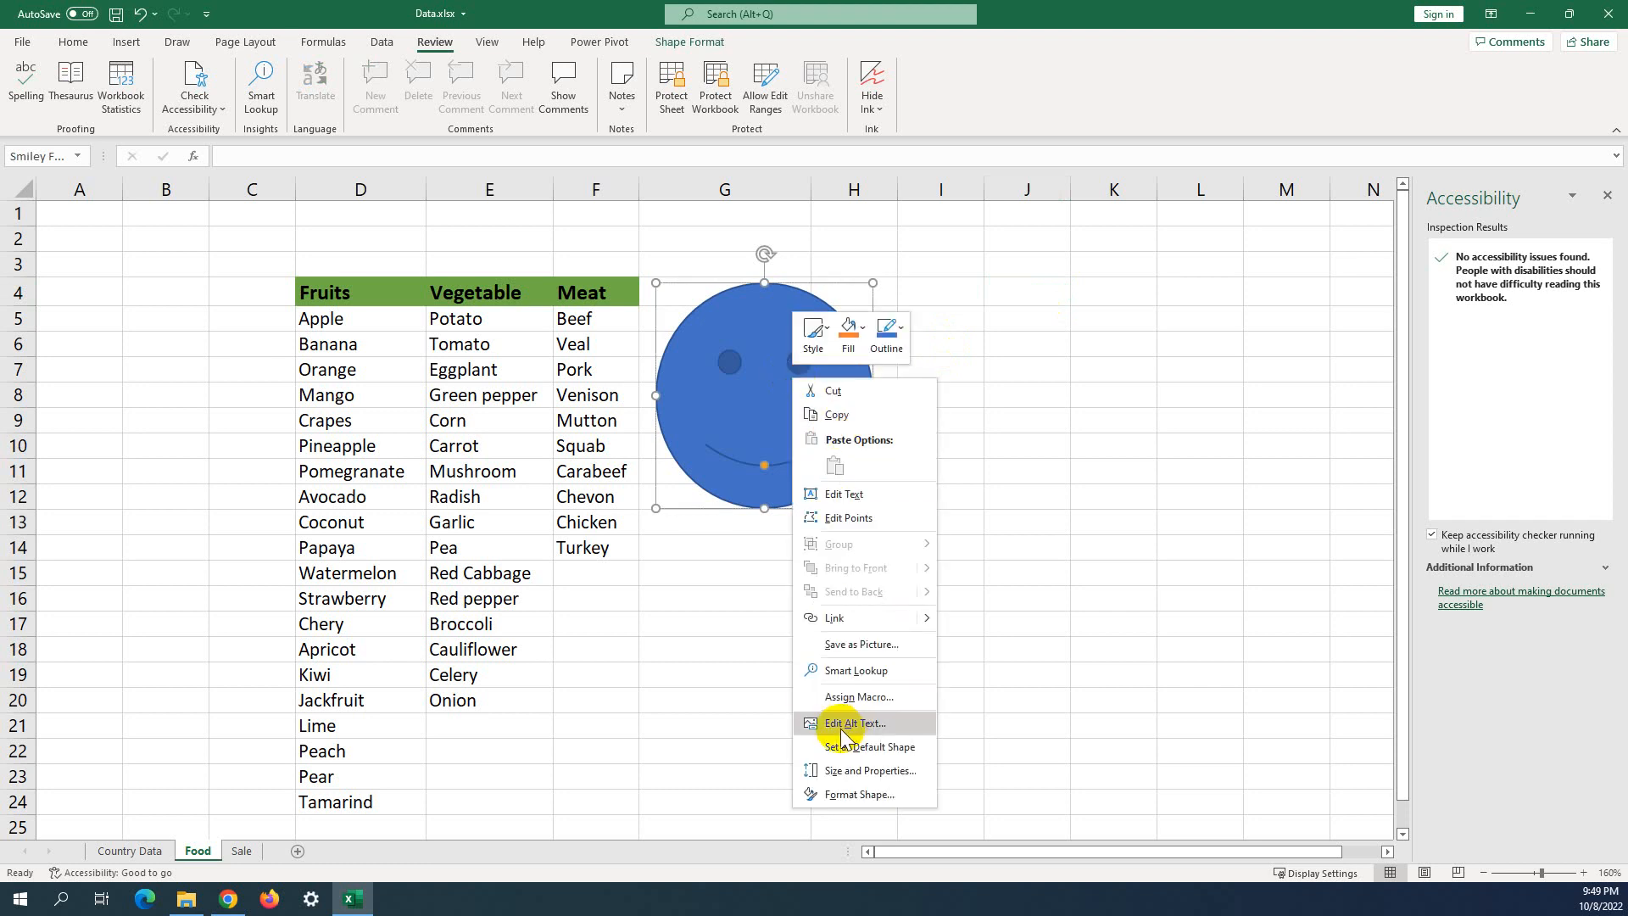
pyautogui.click(845, 723)
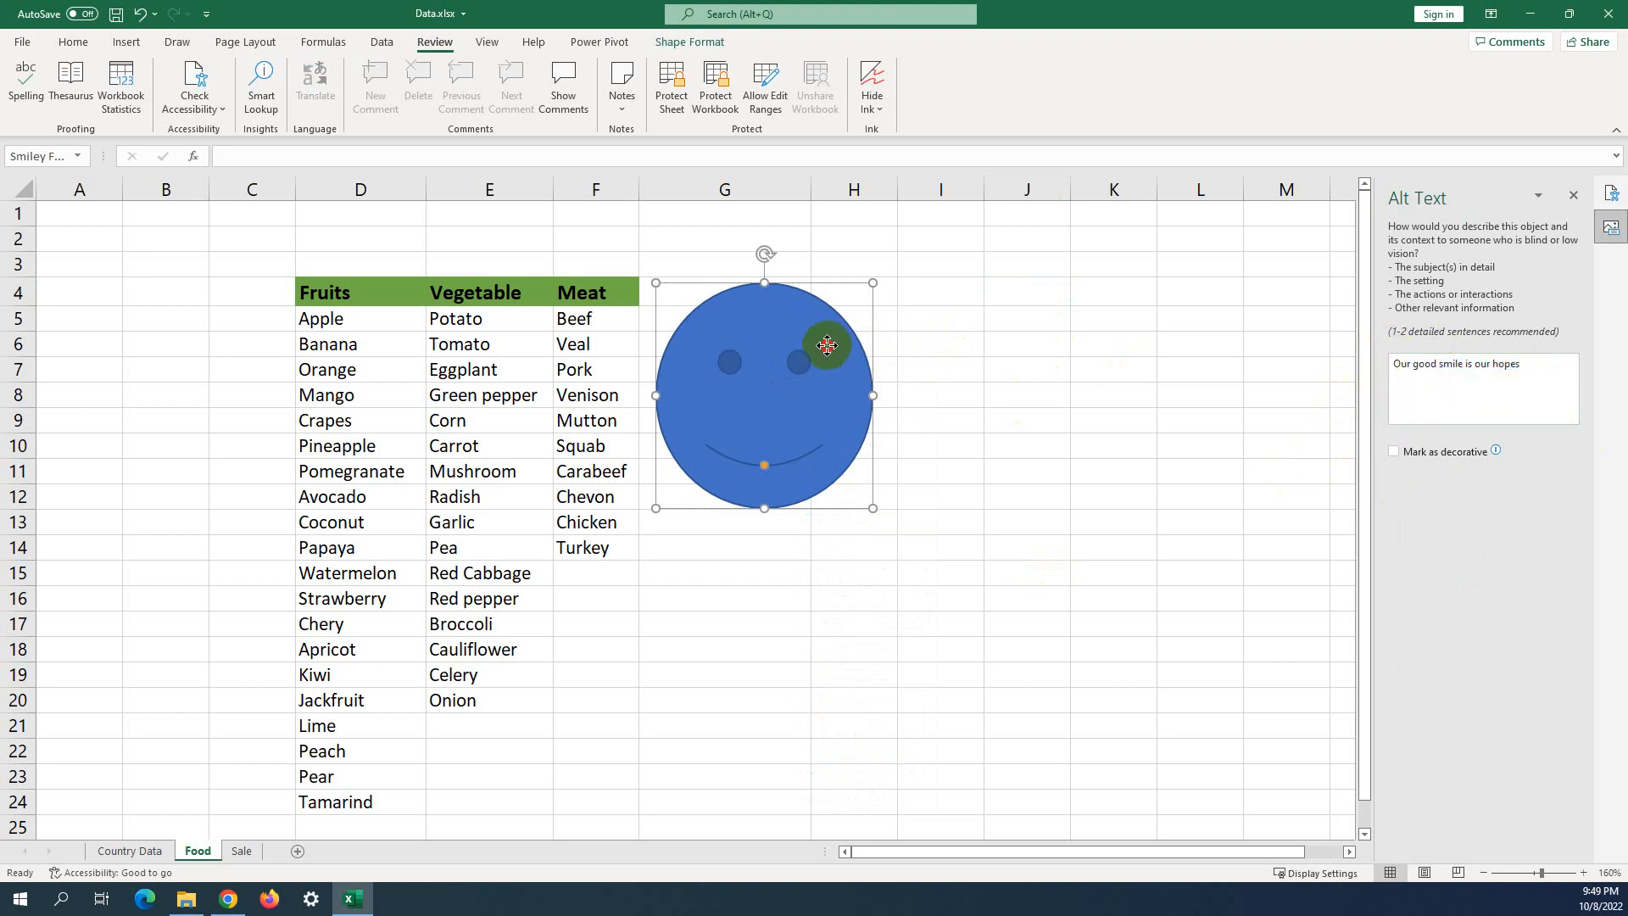
pyautogui.click(1128, 320)
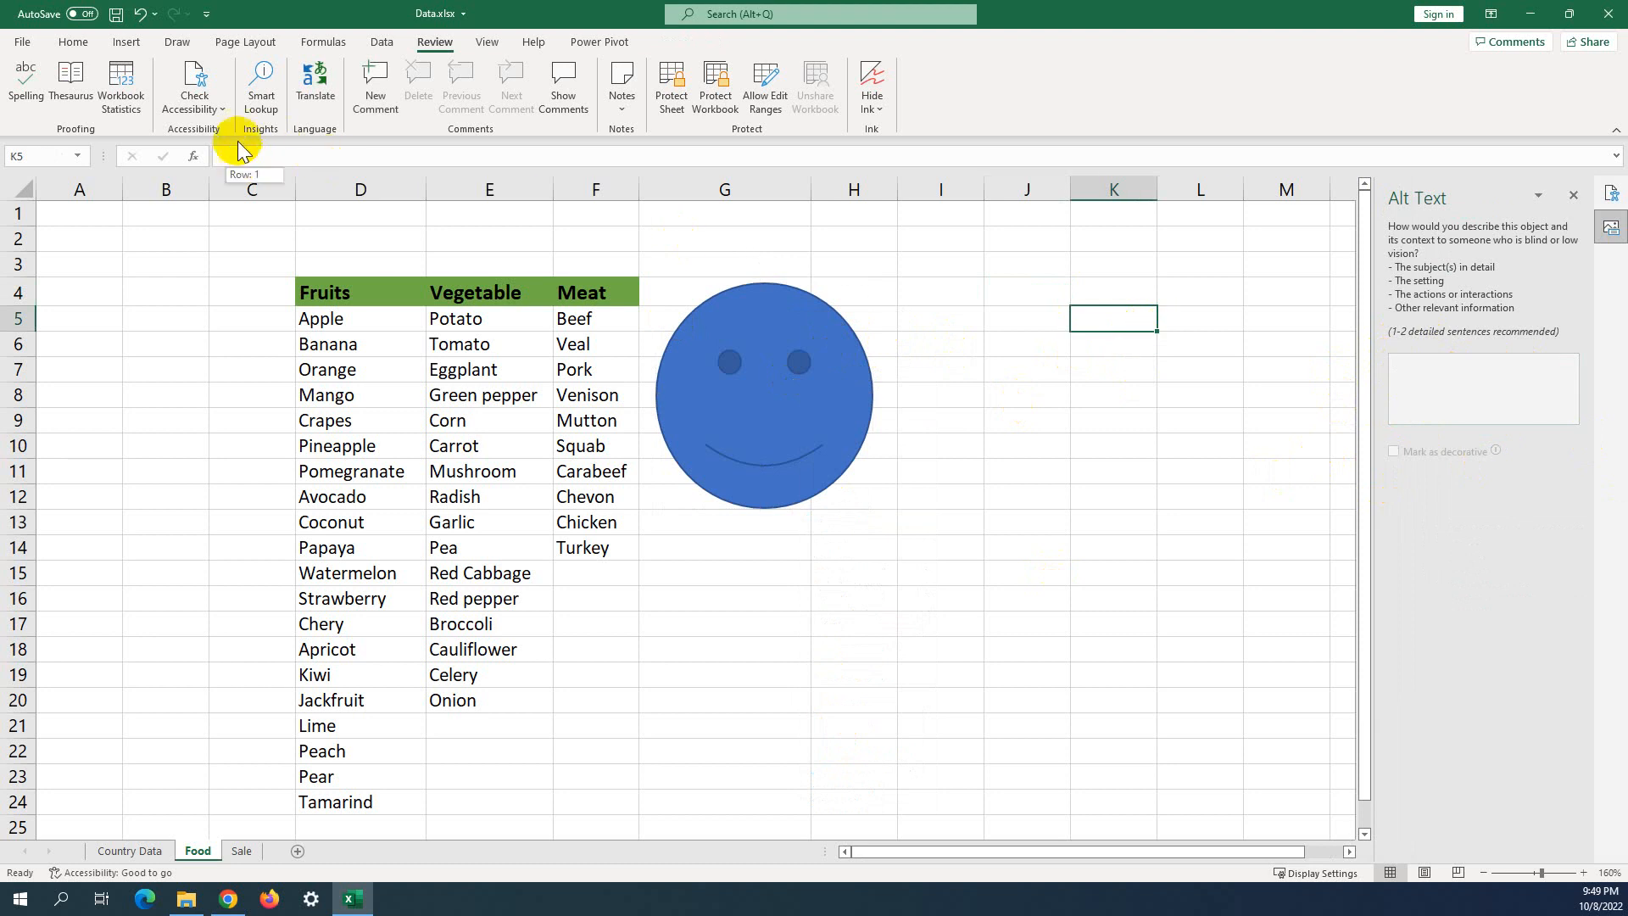
# Select D6 in the food list and bring up Format as Table from Check Accessibility.
pyautogui.click(221, 102)
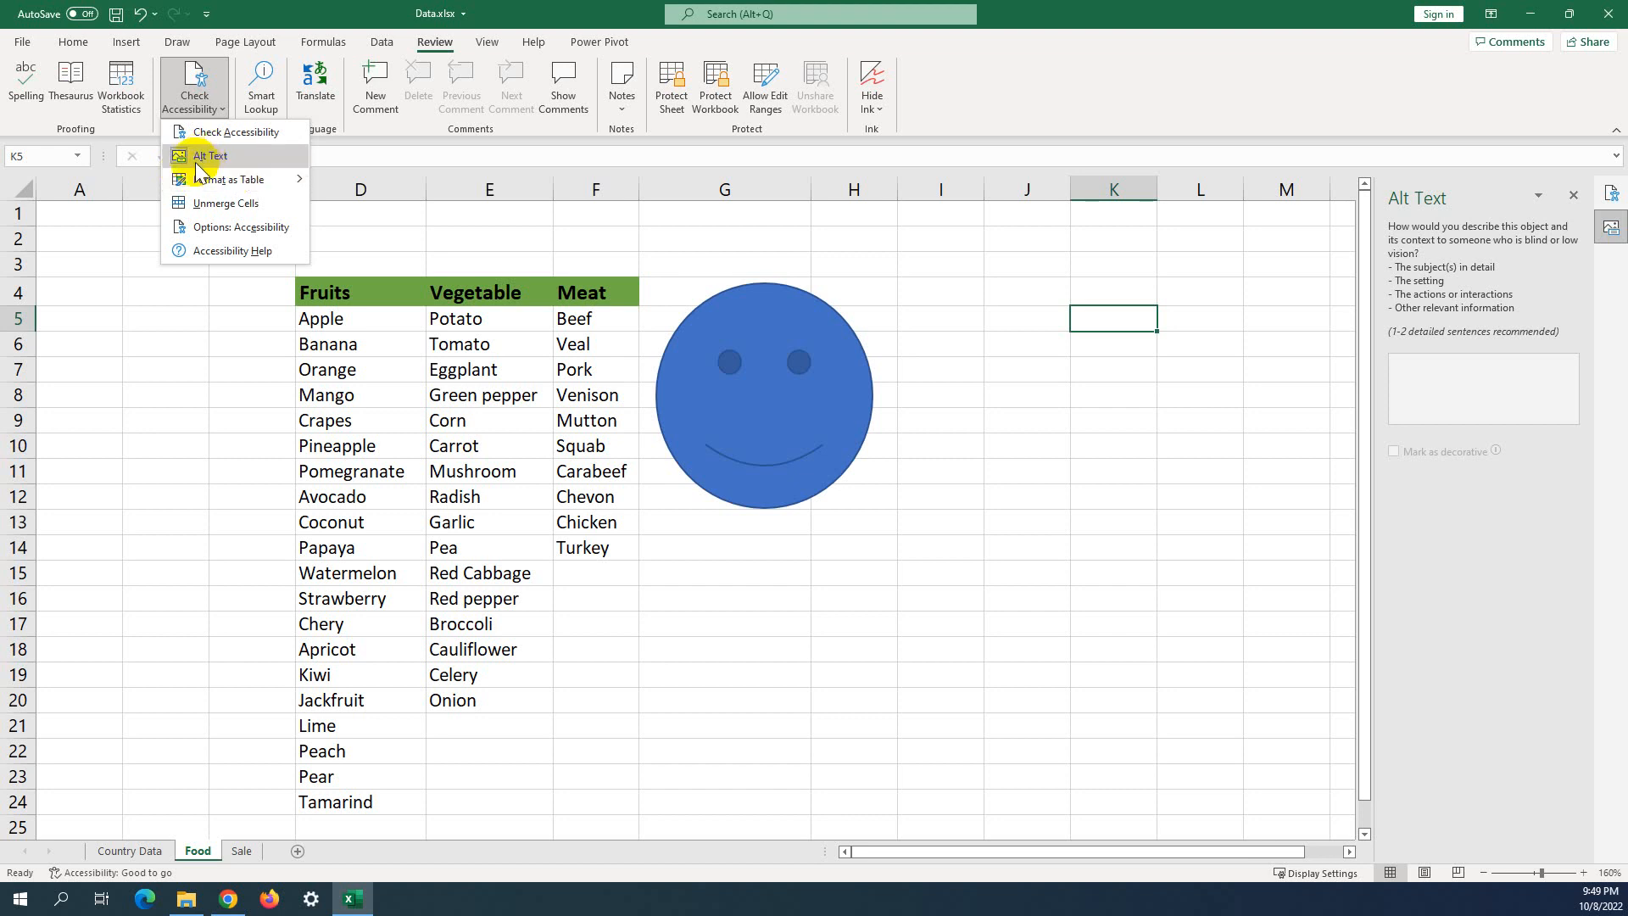
pyautogui.moveTo(261, 188)
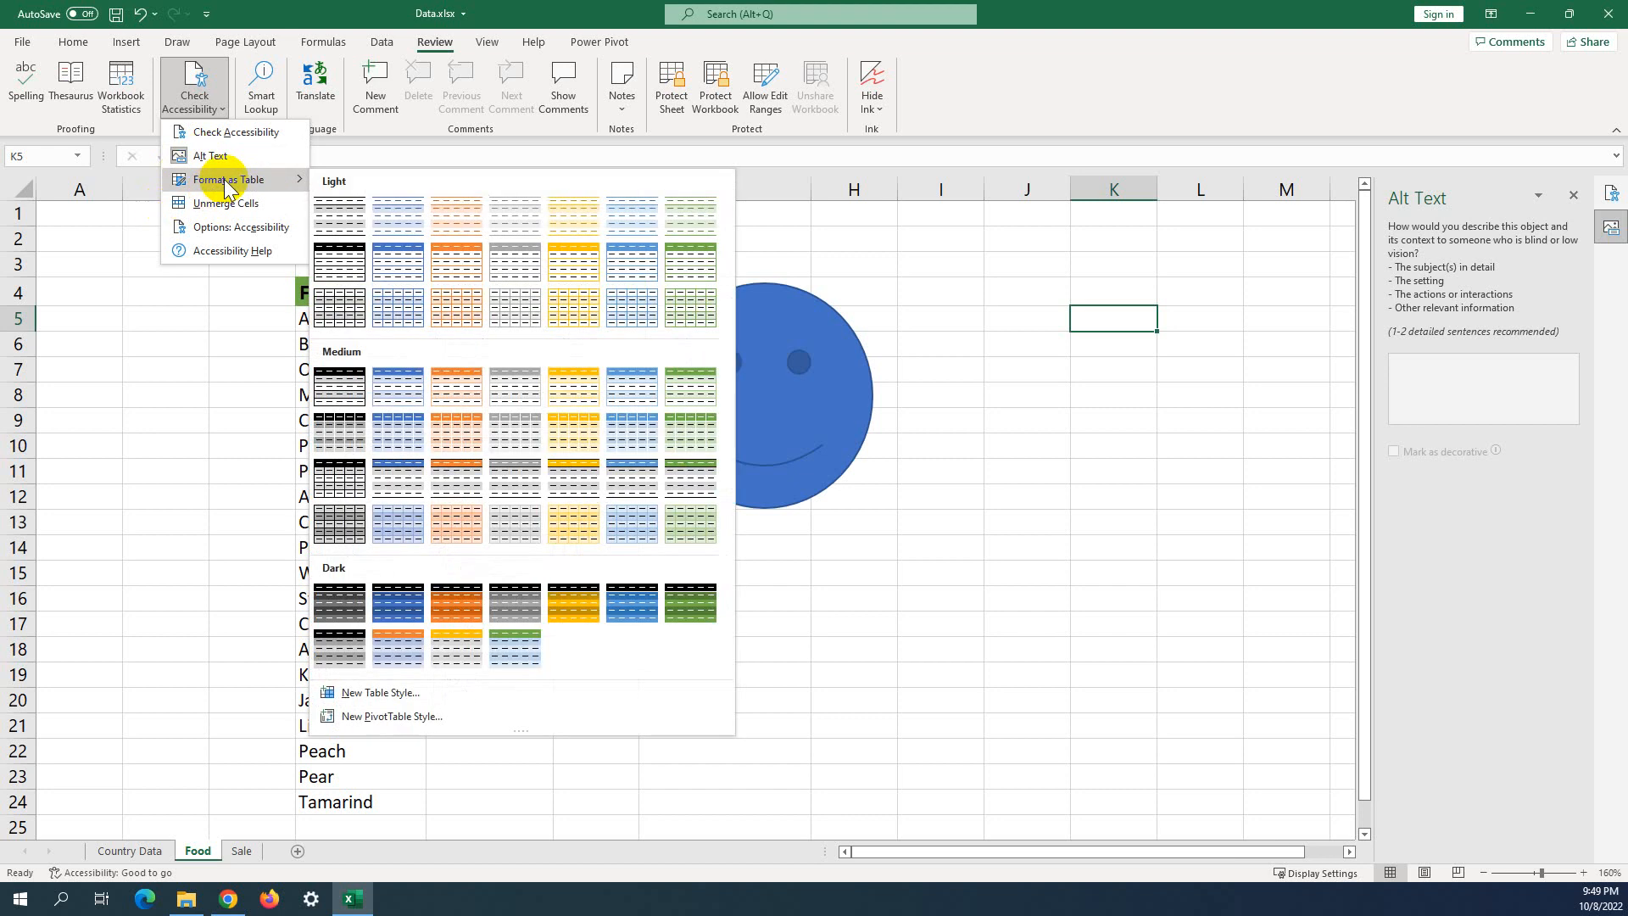
pyautogui.click(189, 320)
pyautogui.click(360, 344)
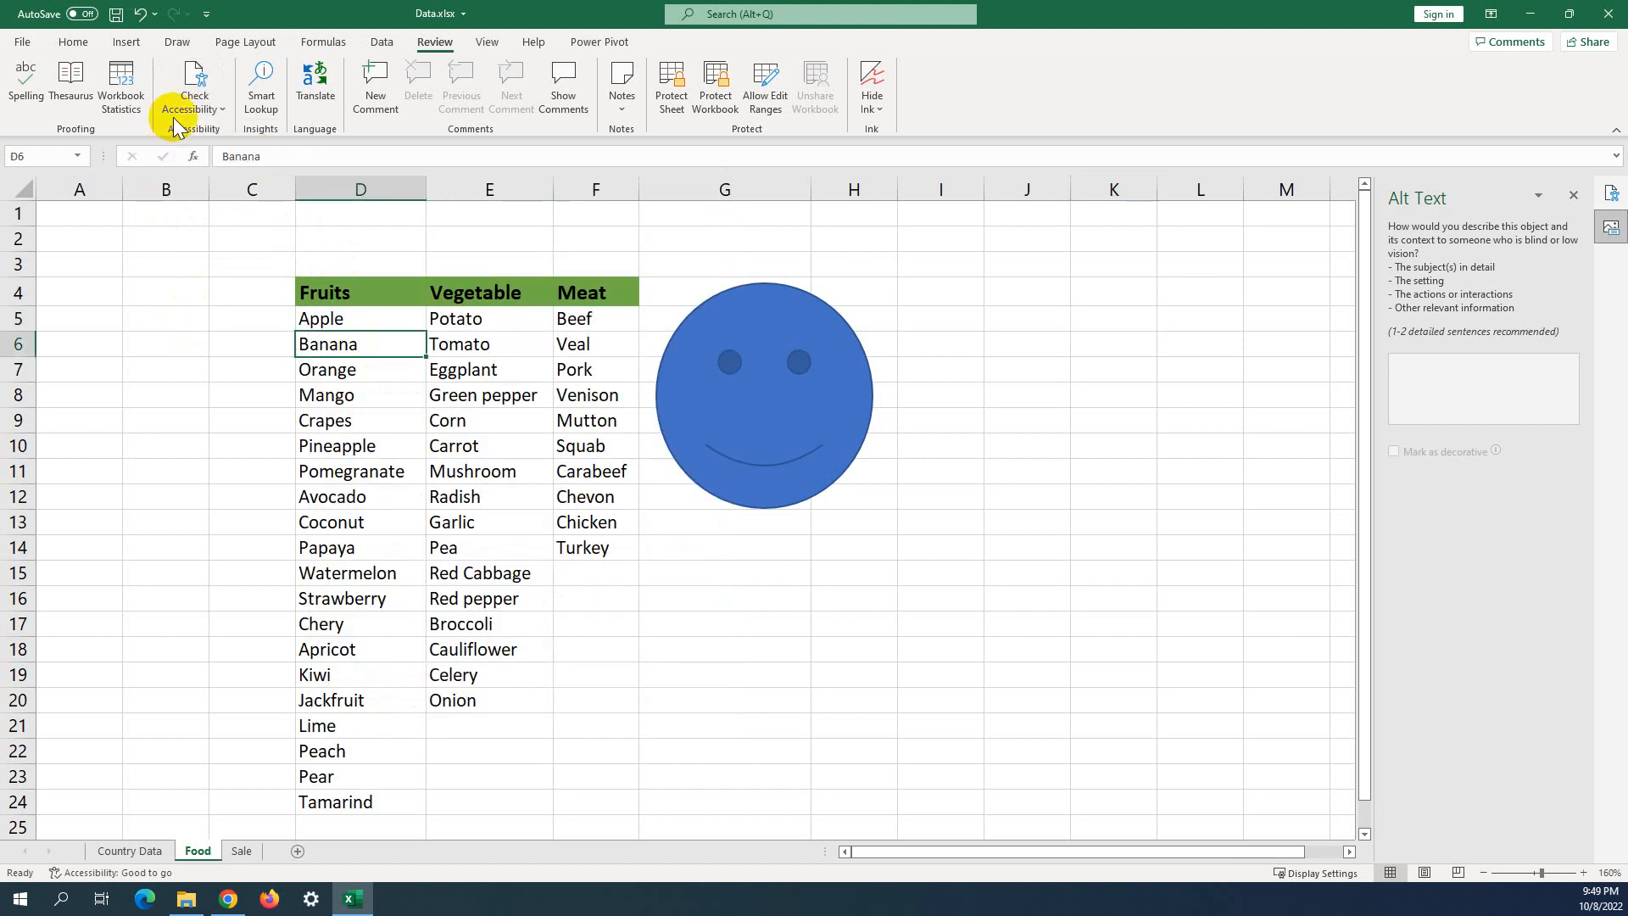
pyautogui.click(223, 112)
# Format the food list D4:F24 as a table with a light style and headers.
pyautogui.moveTo(229, 179)
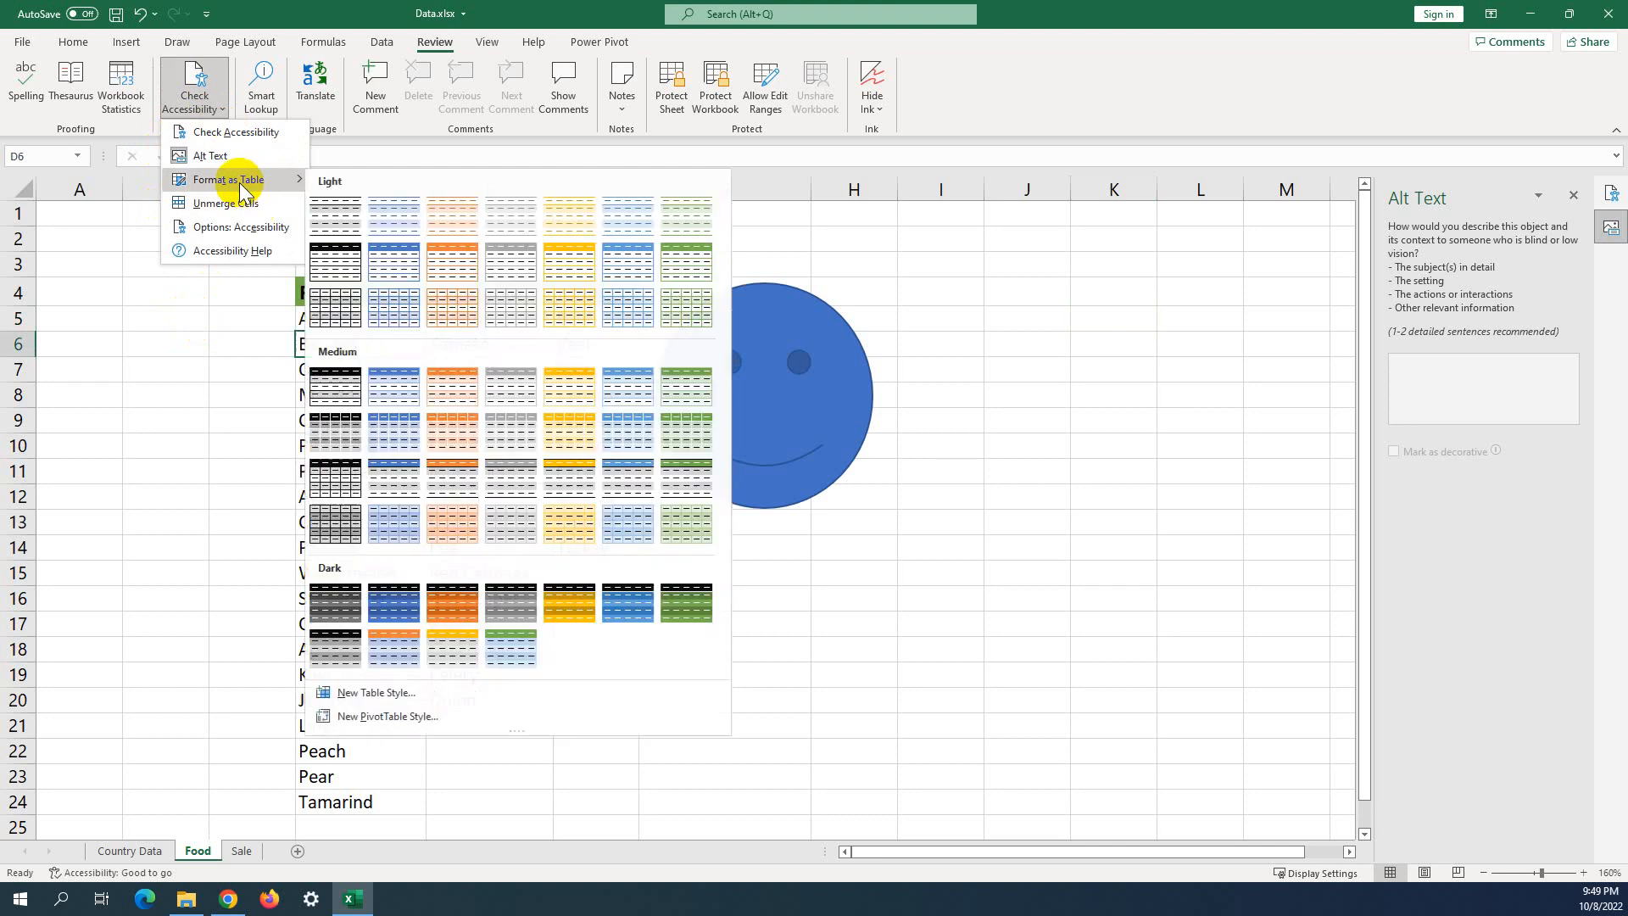
pyautogui.click(399, 309)
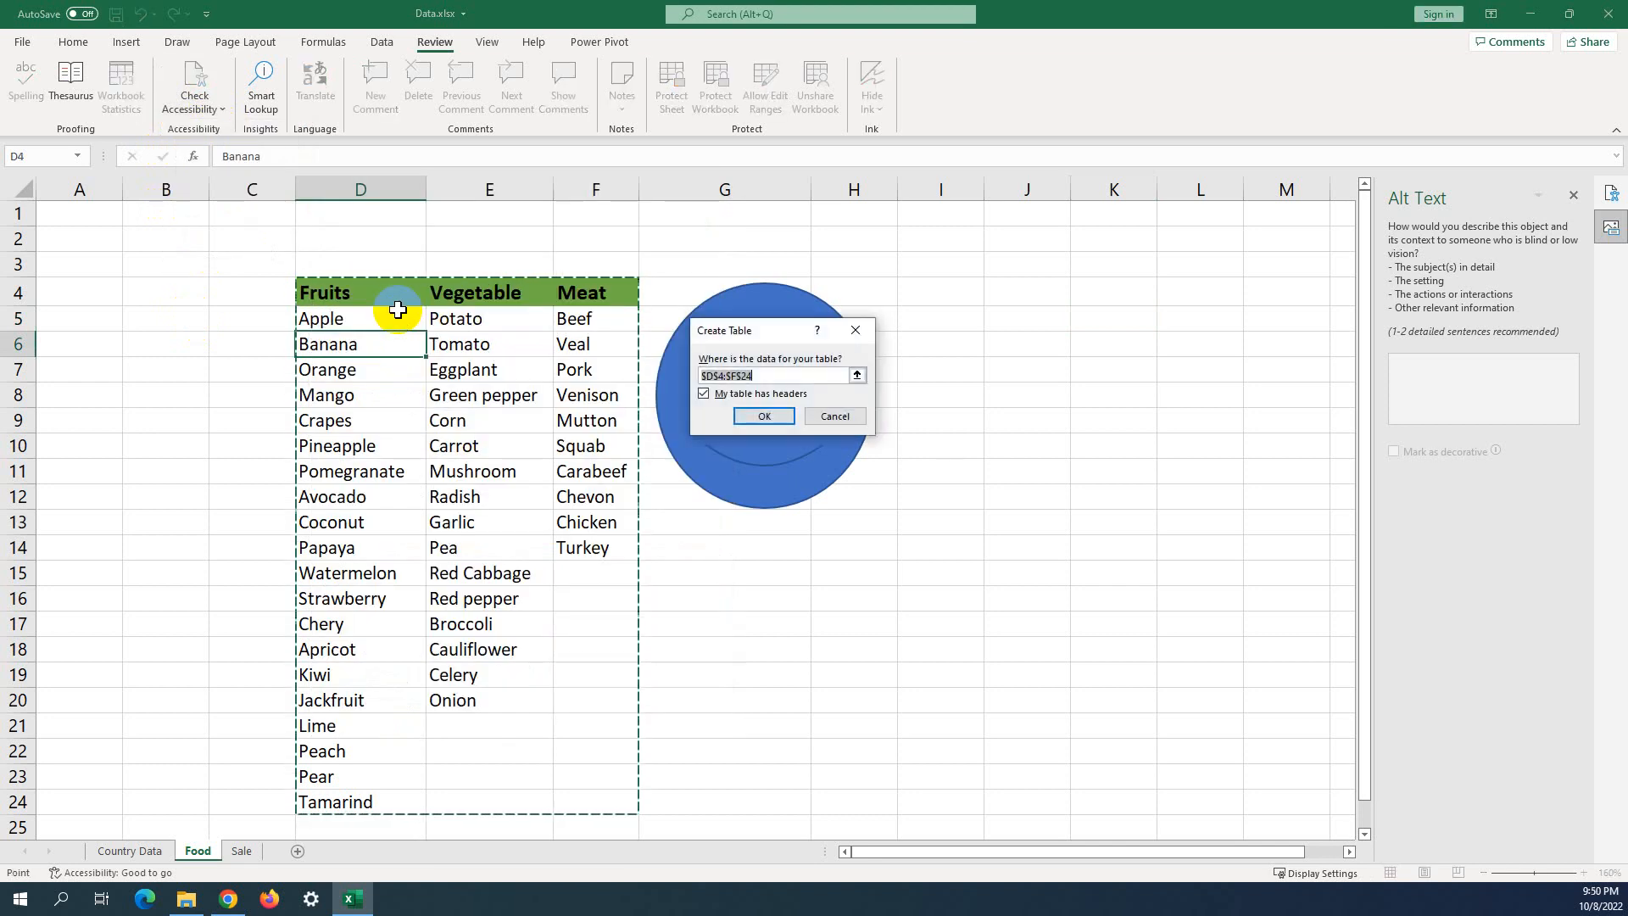
pyautogui.click(763, 415)
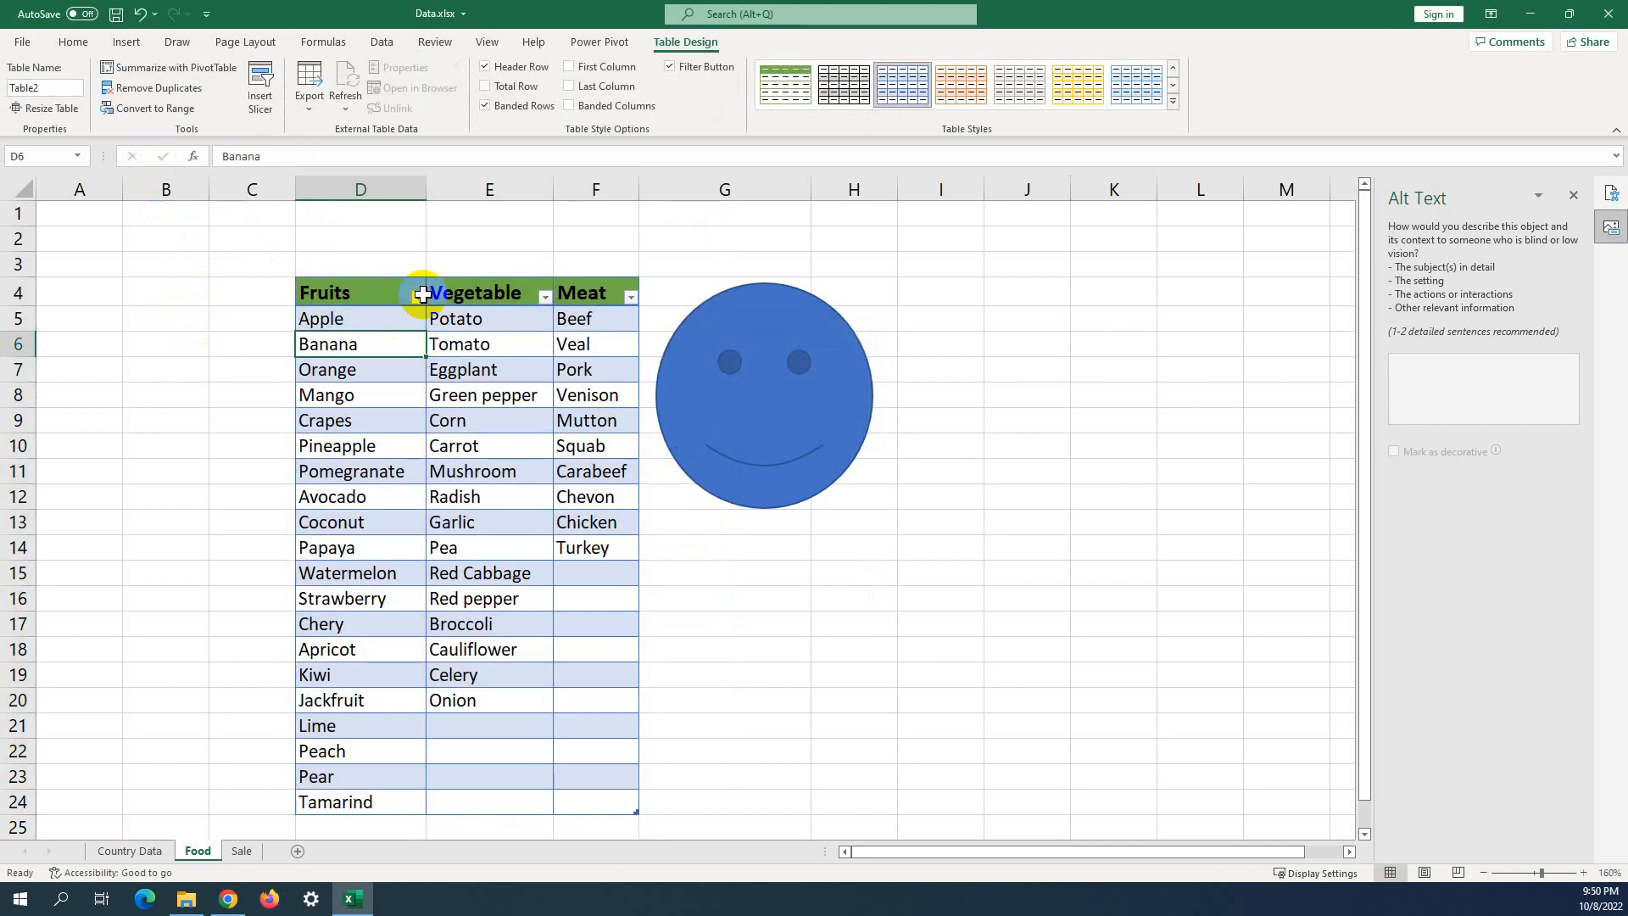
pyautogui.click(562, 266)
pyautogui.click(175, 317)
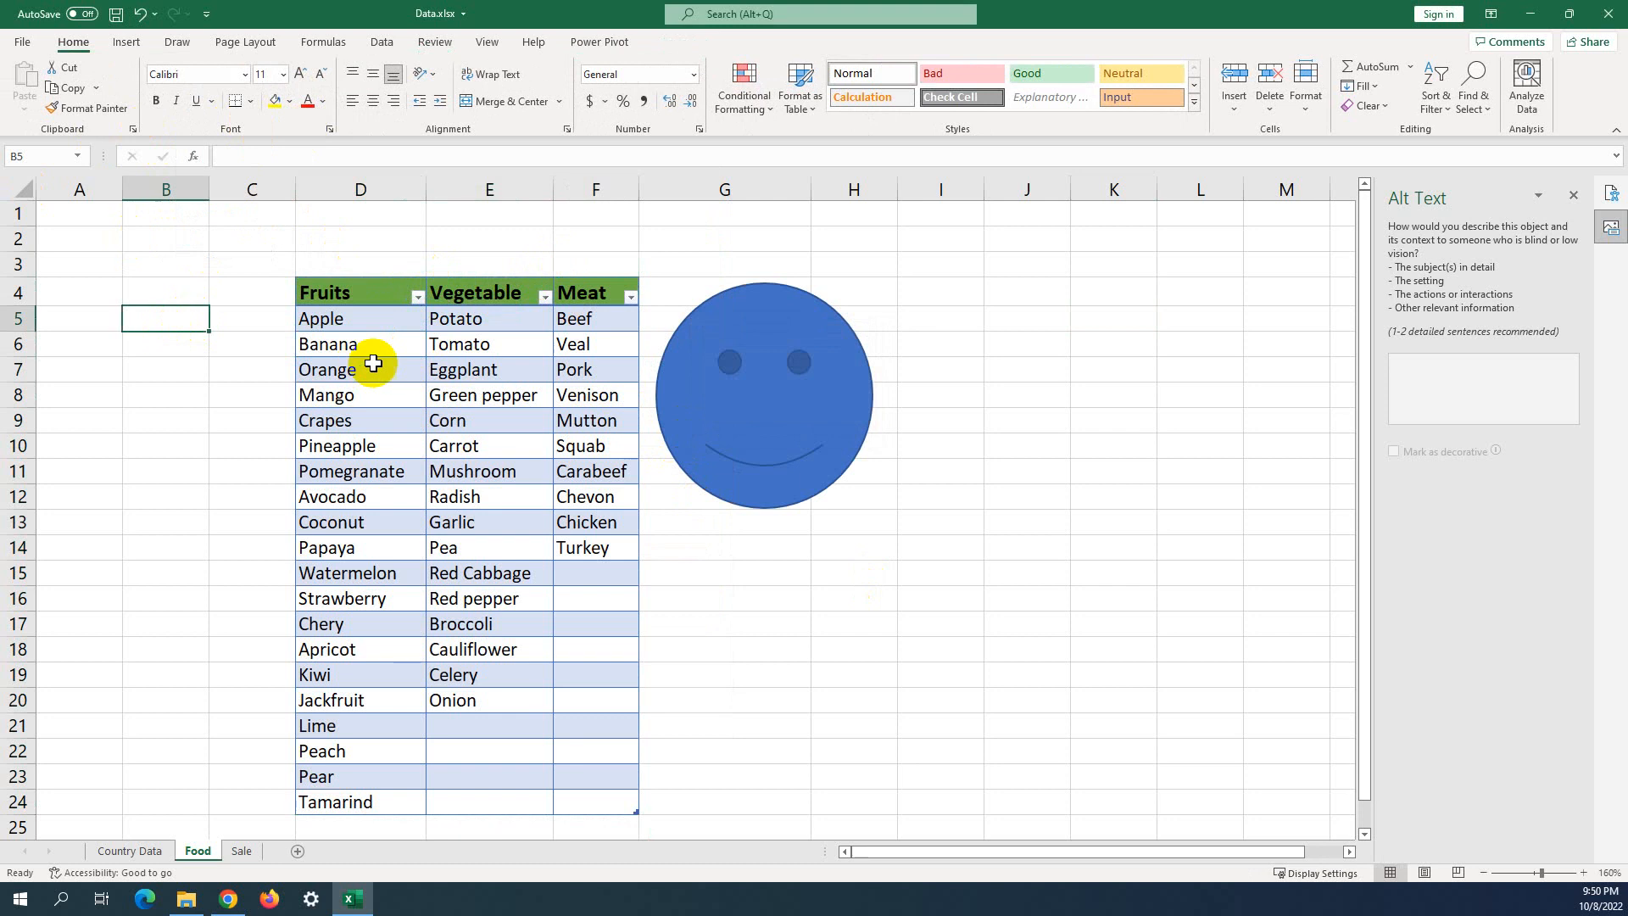
pyautogui.click(371, 364)
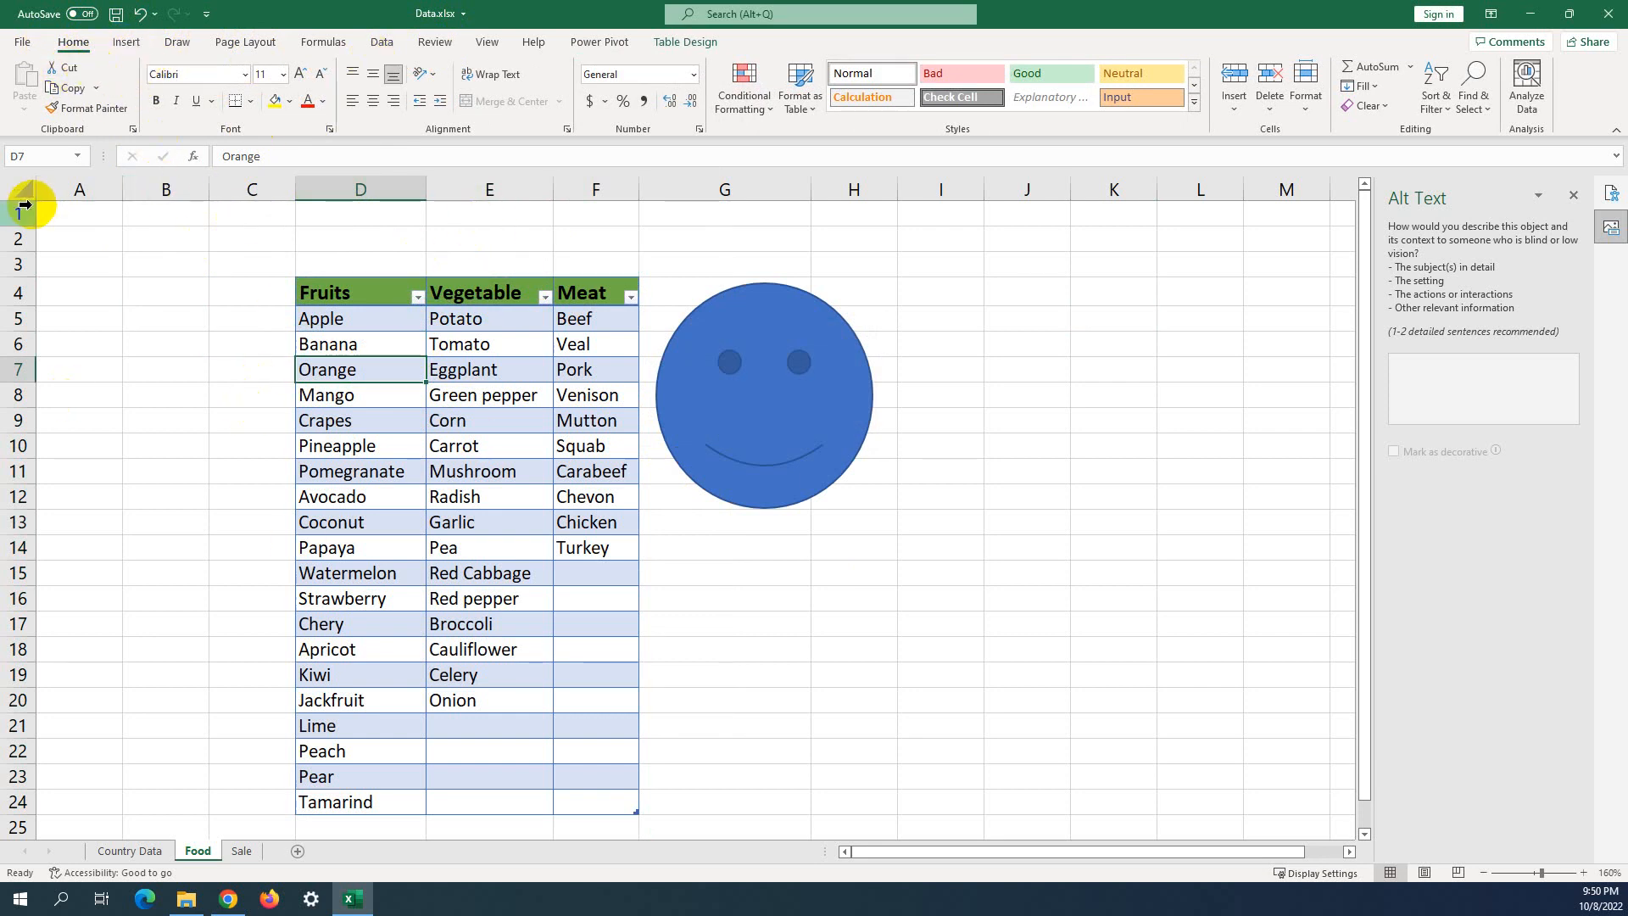
pyautogui.click(263, 49)
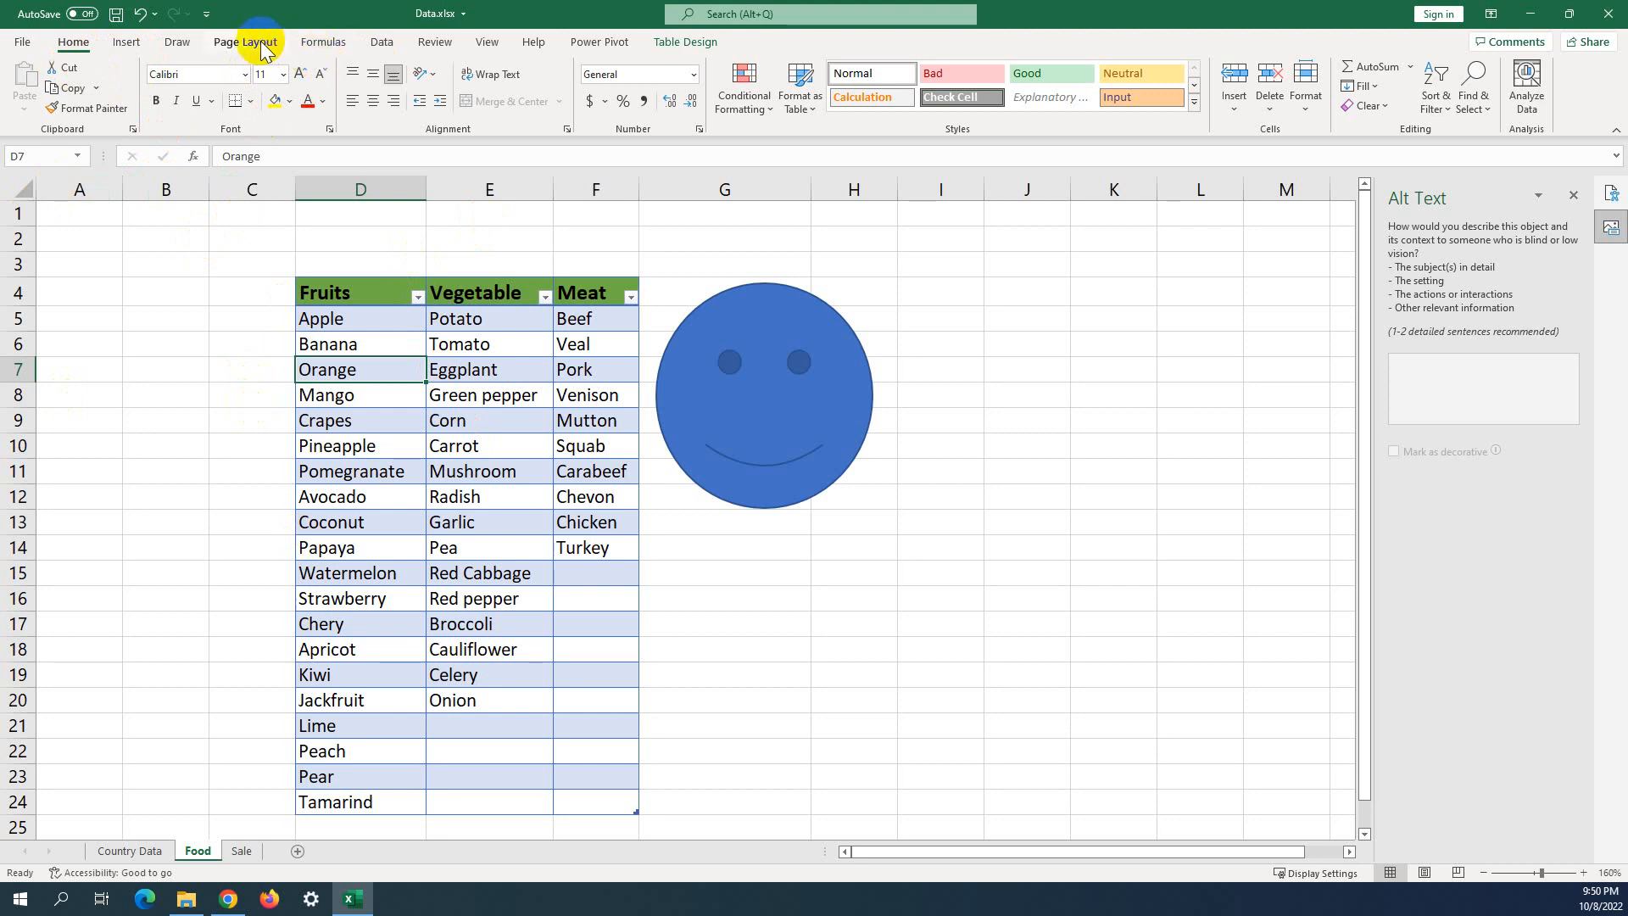
# Undo the table formatting on the food list with Ctrl+Z.
pyautogui.click(433, 44)
pyautogui.click(222, 110)
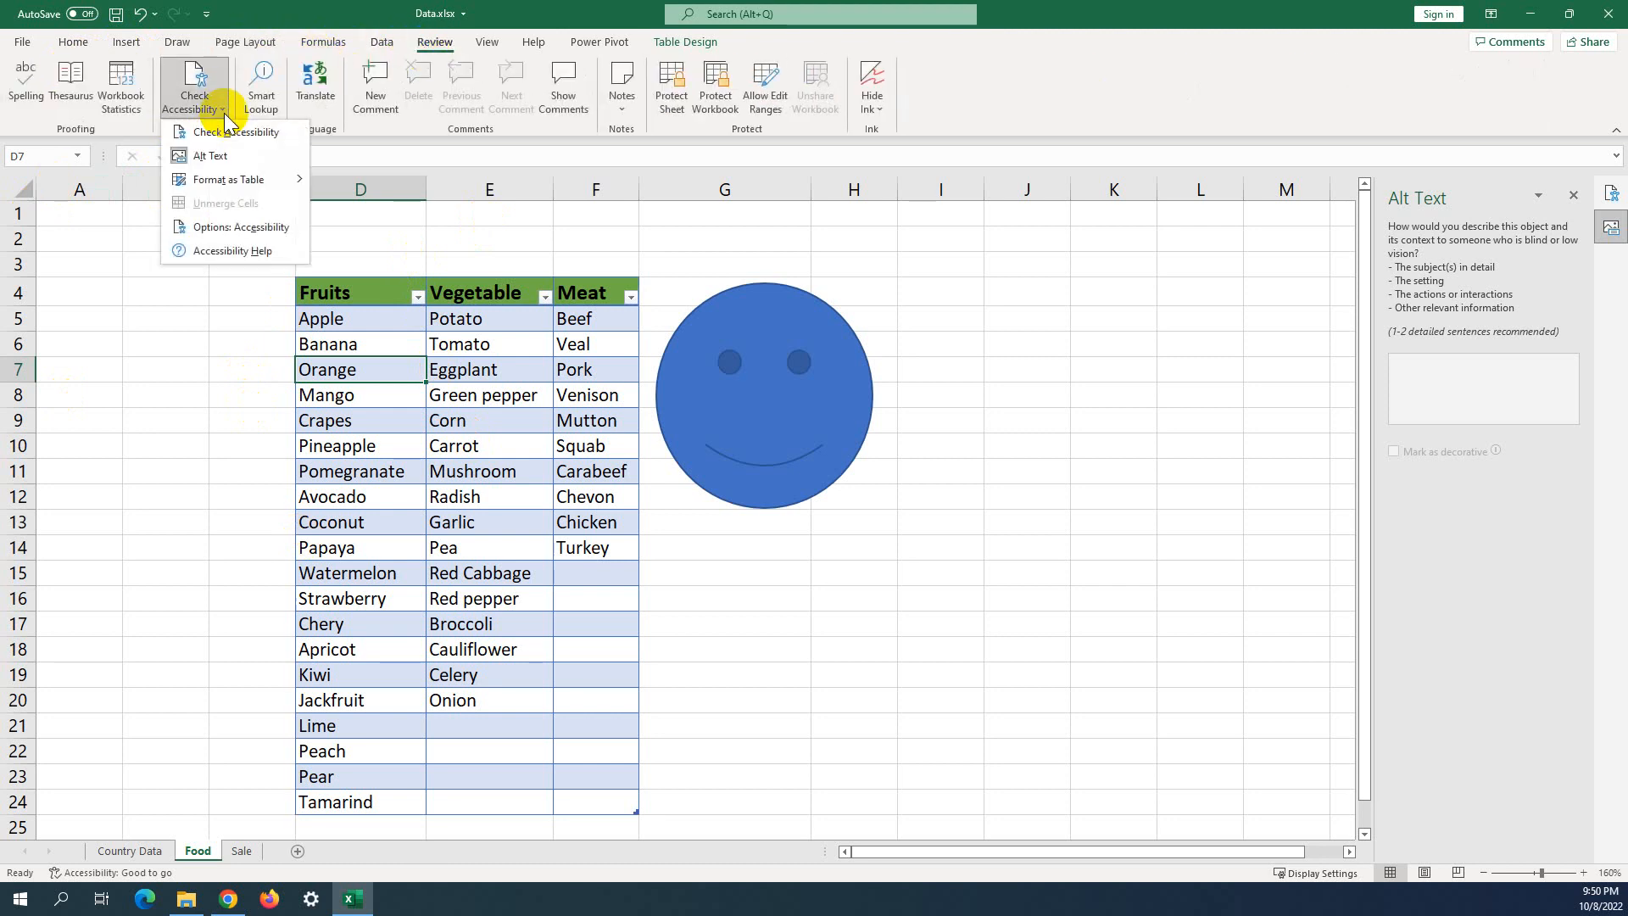
pyautogui.click(432, 276)
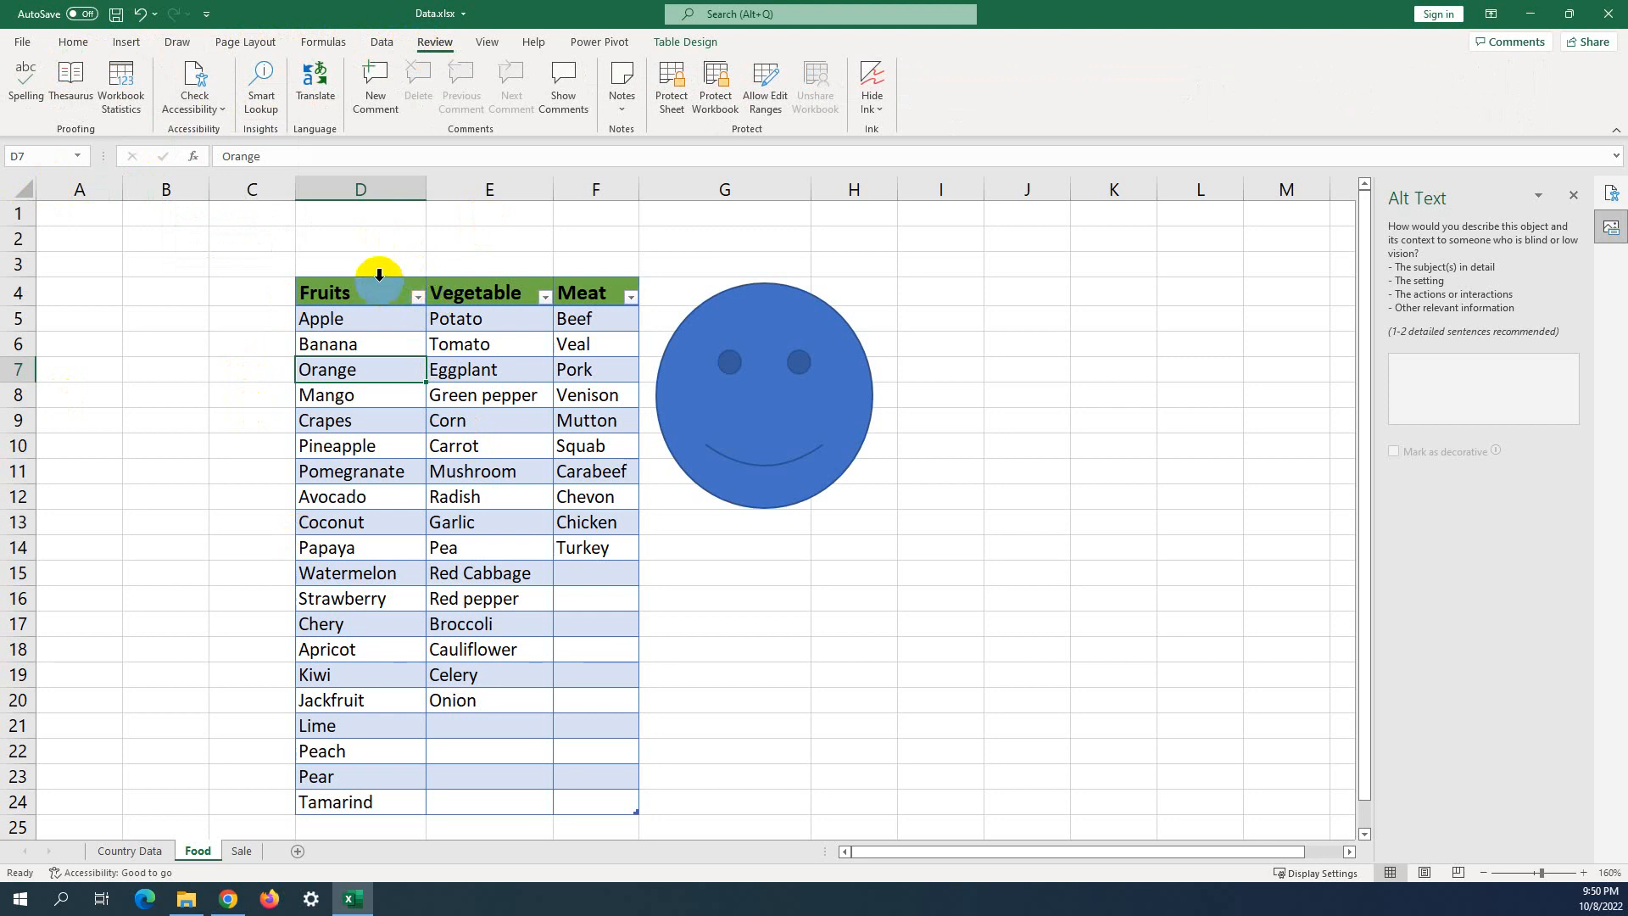
pyautogui.click(475, 250)
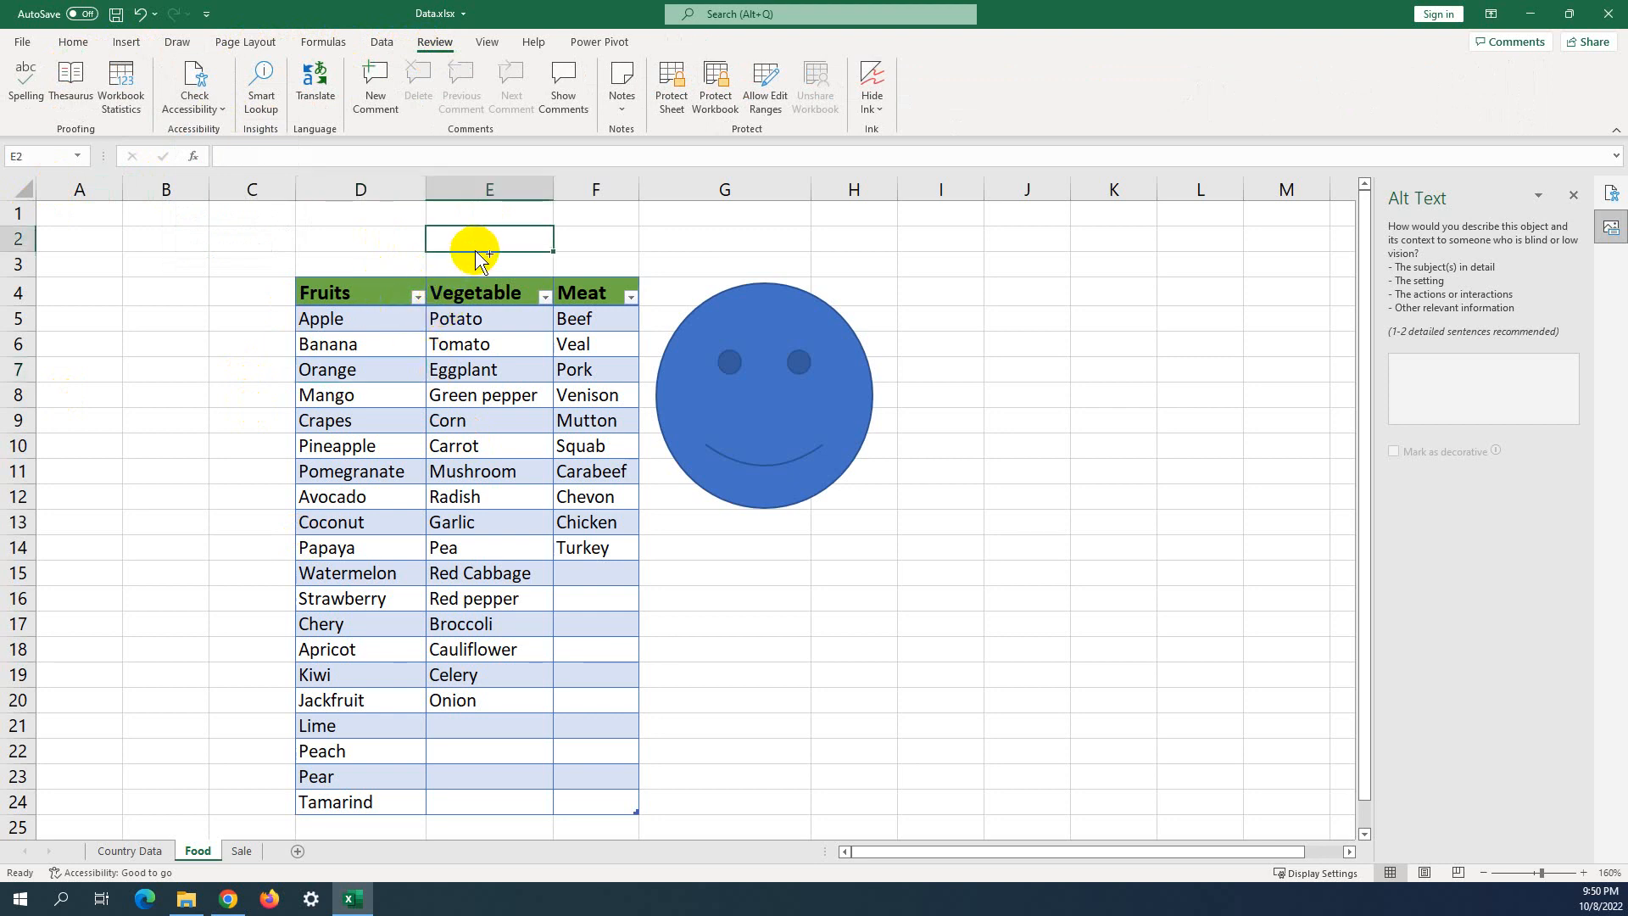
pyautogui.hotkey('ctrl', 'z')
pyautogui.click(439, 240)
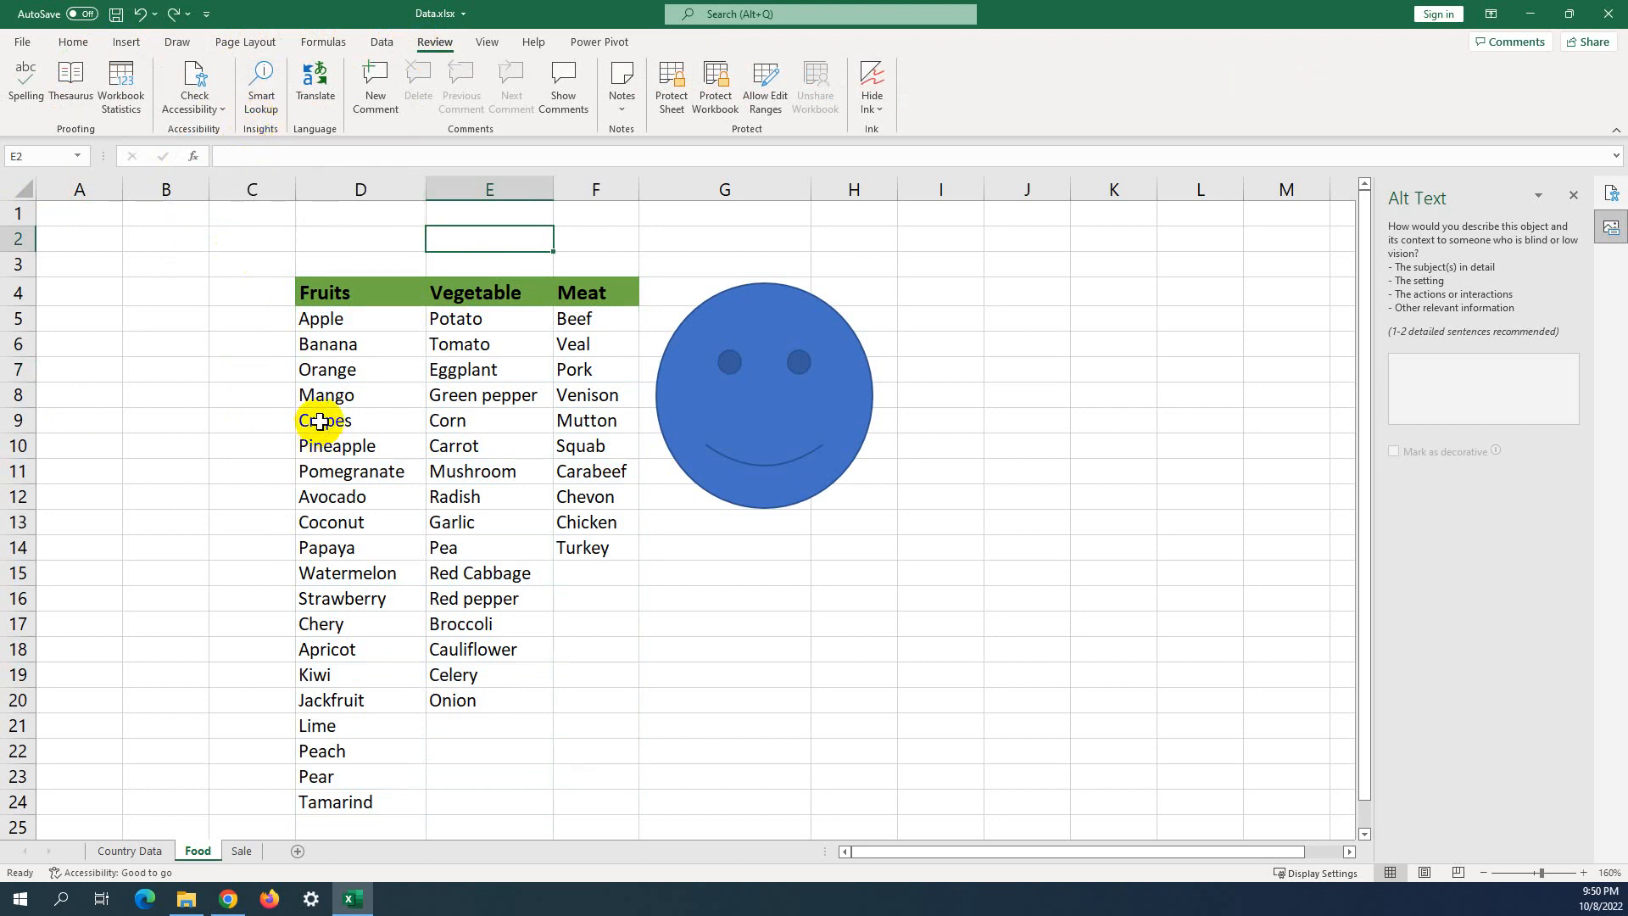
# Delete the blue smiley face shape from the sheet.
pyautogui.click(352, 370)
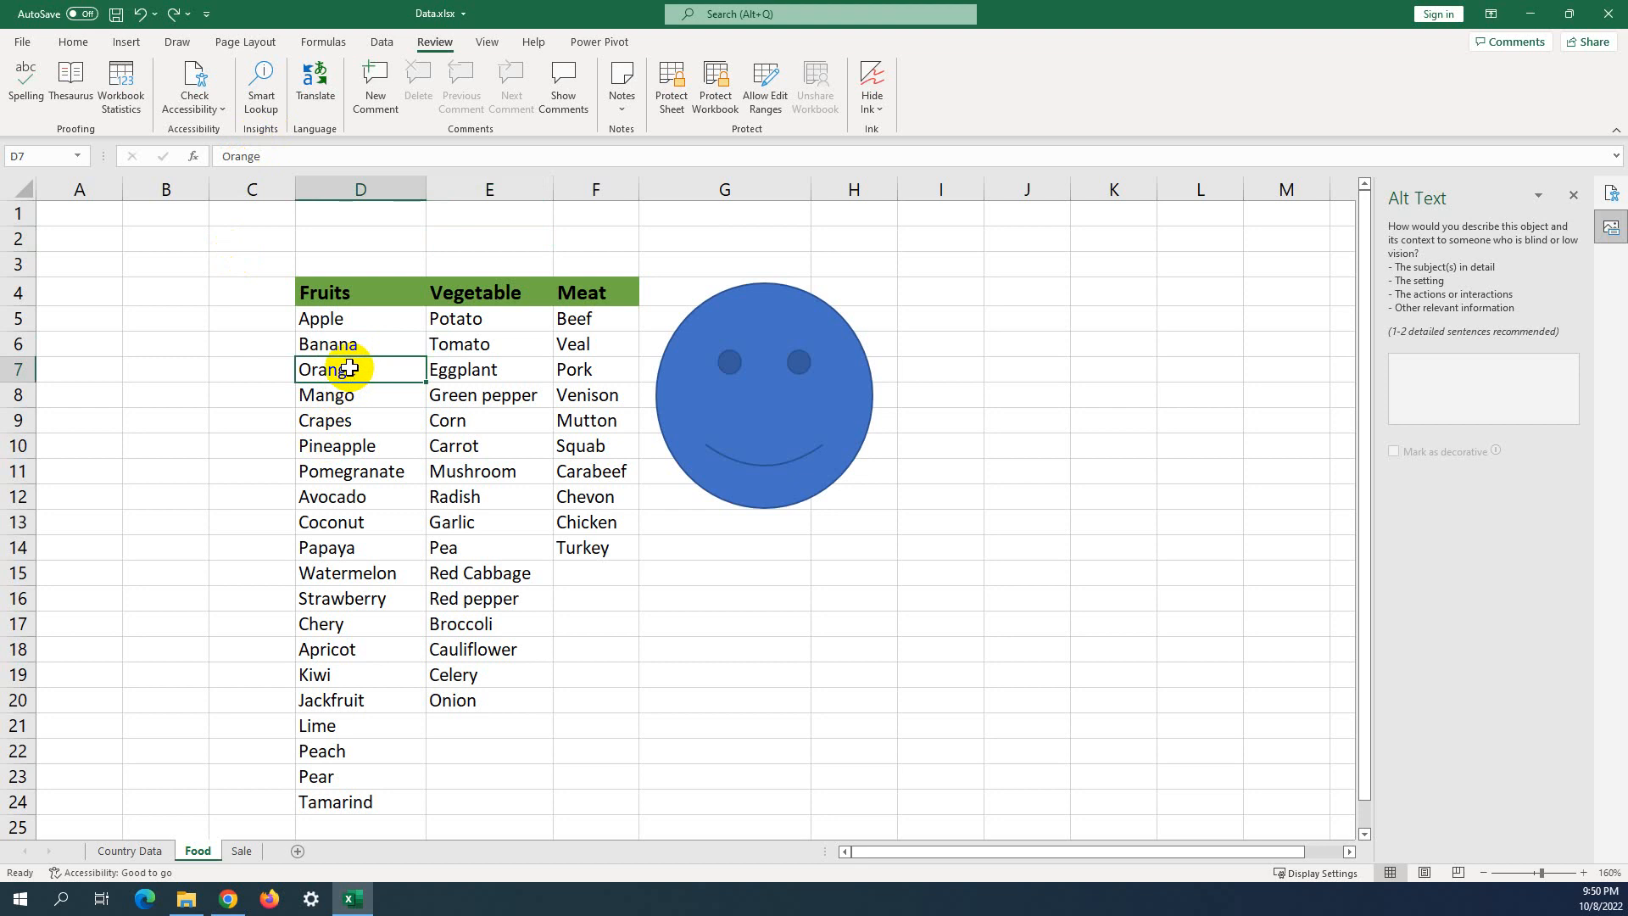
pyautogui.click(858, 390)
pyautogui.press('Delete')
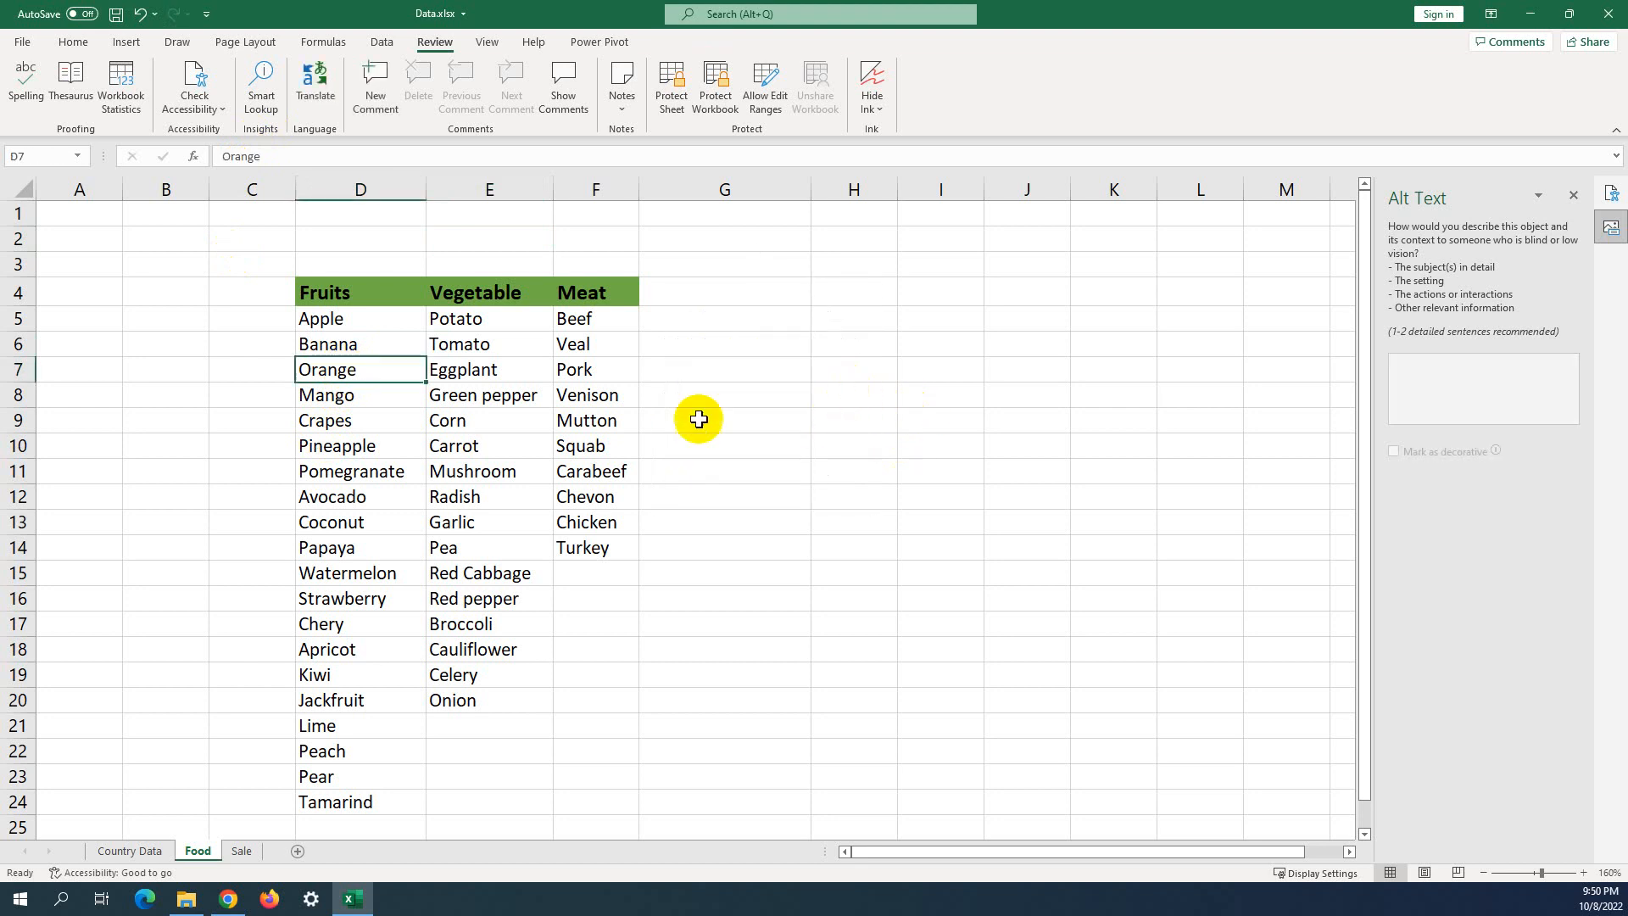
# Run Smart Lookup on Orange in D7 and scroll through the web results.
pyautogui.click(265, 100)
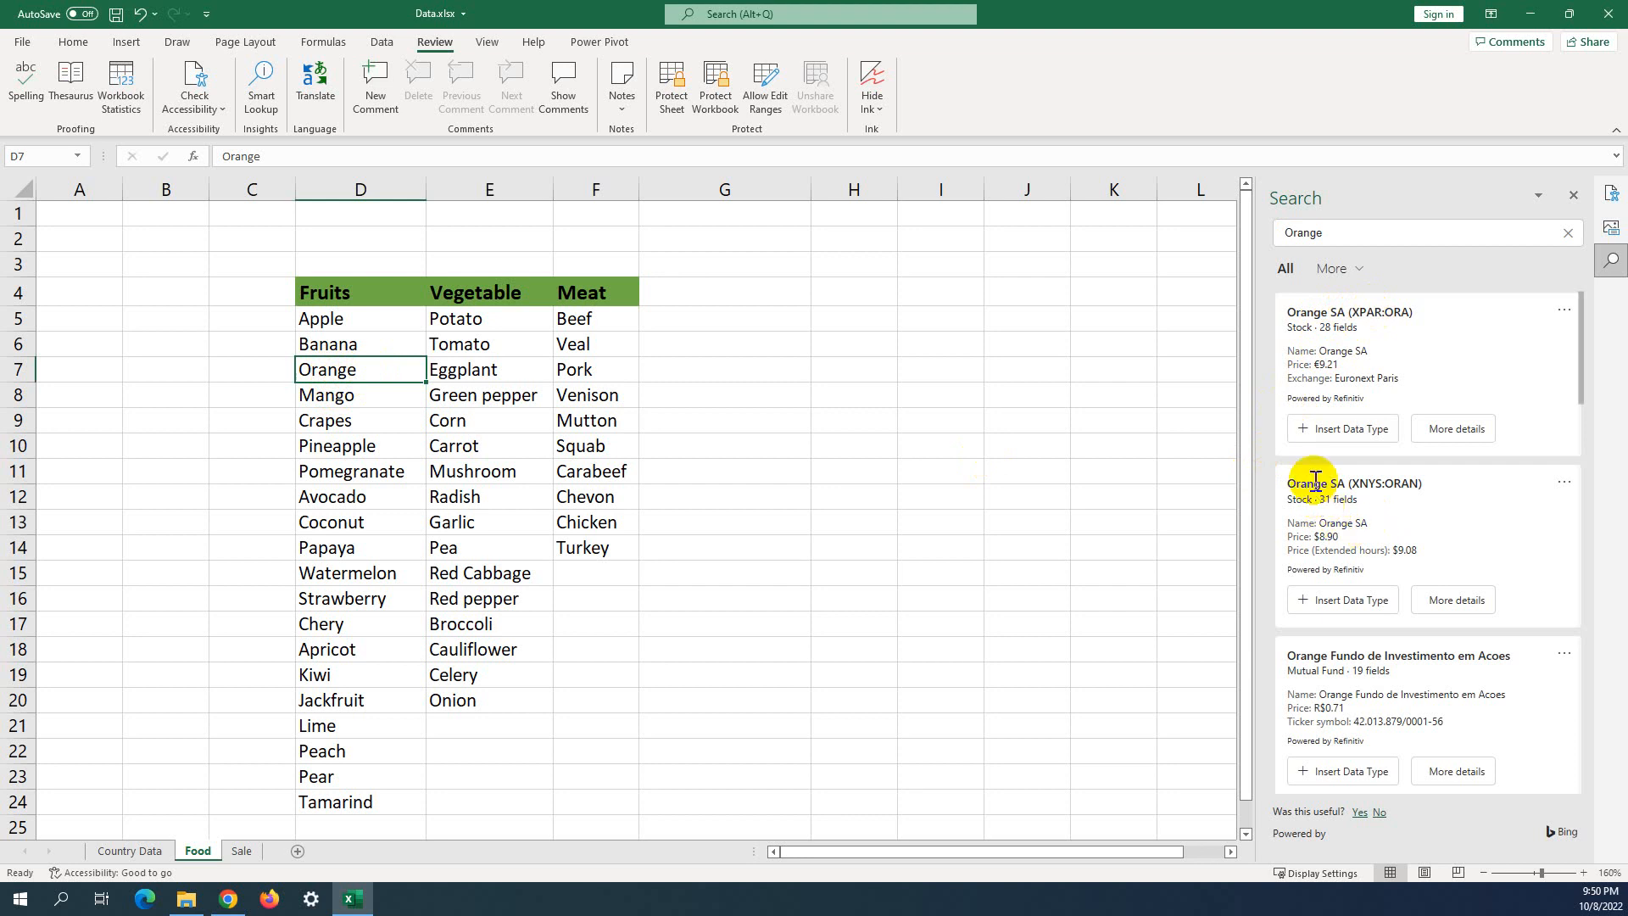
pyautogui.scroll(-2, 1358, 485)
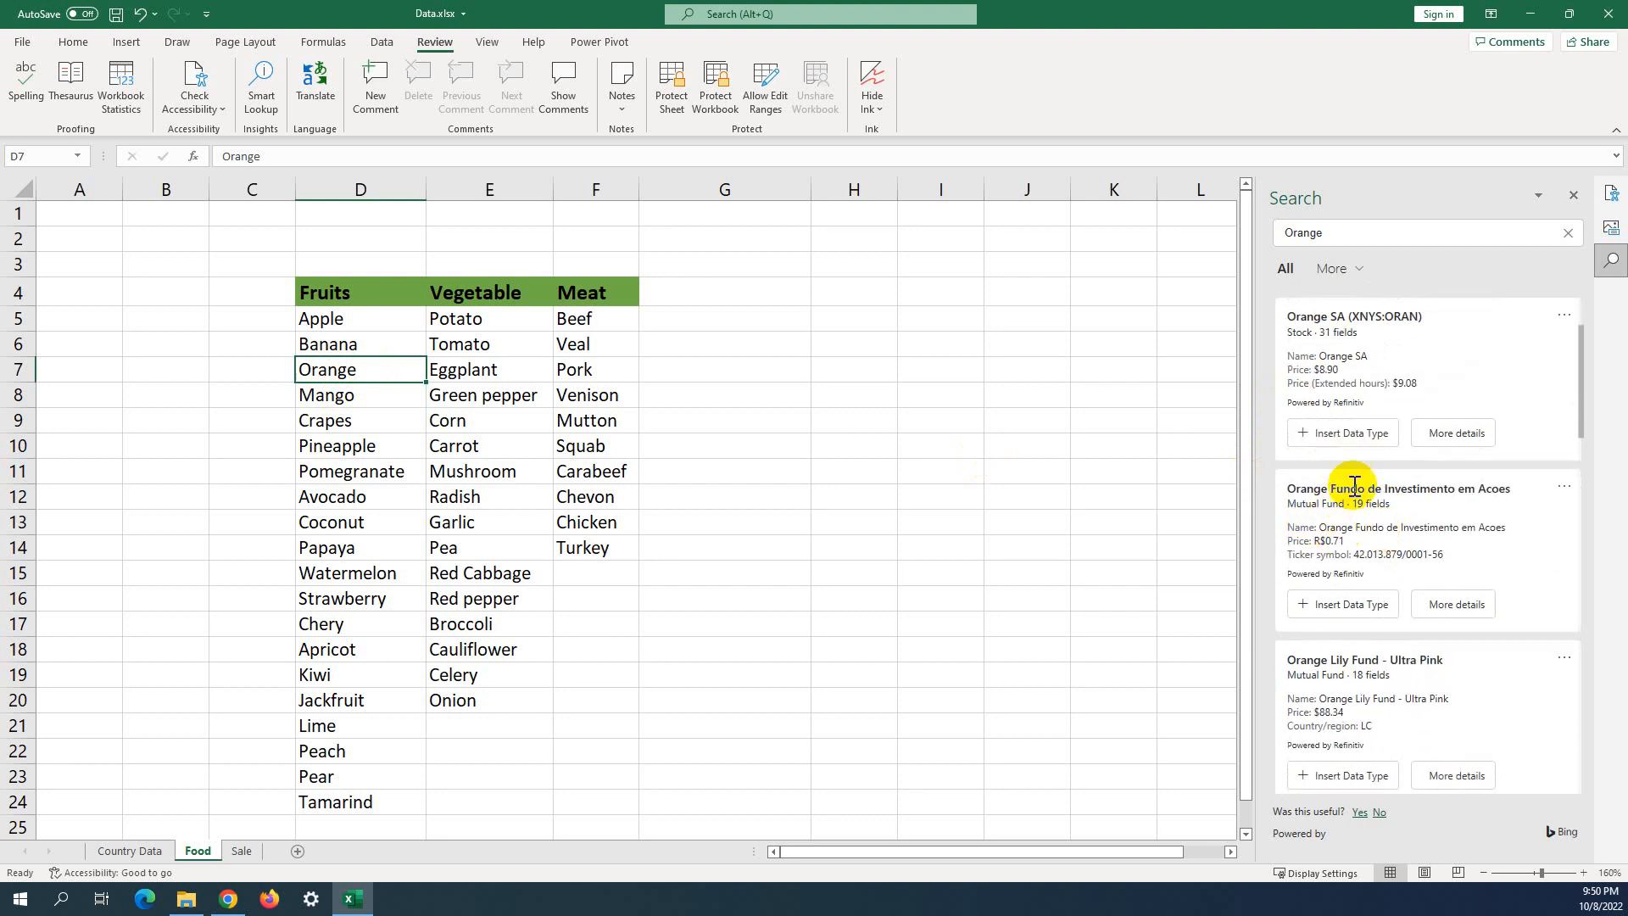
pyautogui.scroll(-5, 1439, 499)
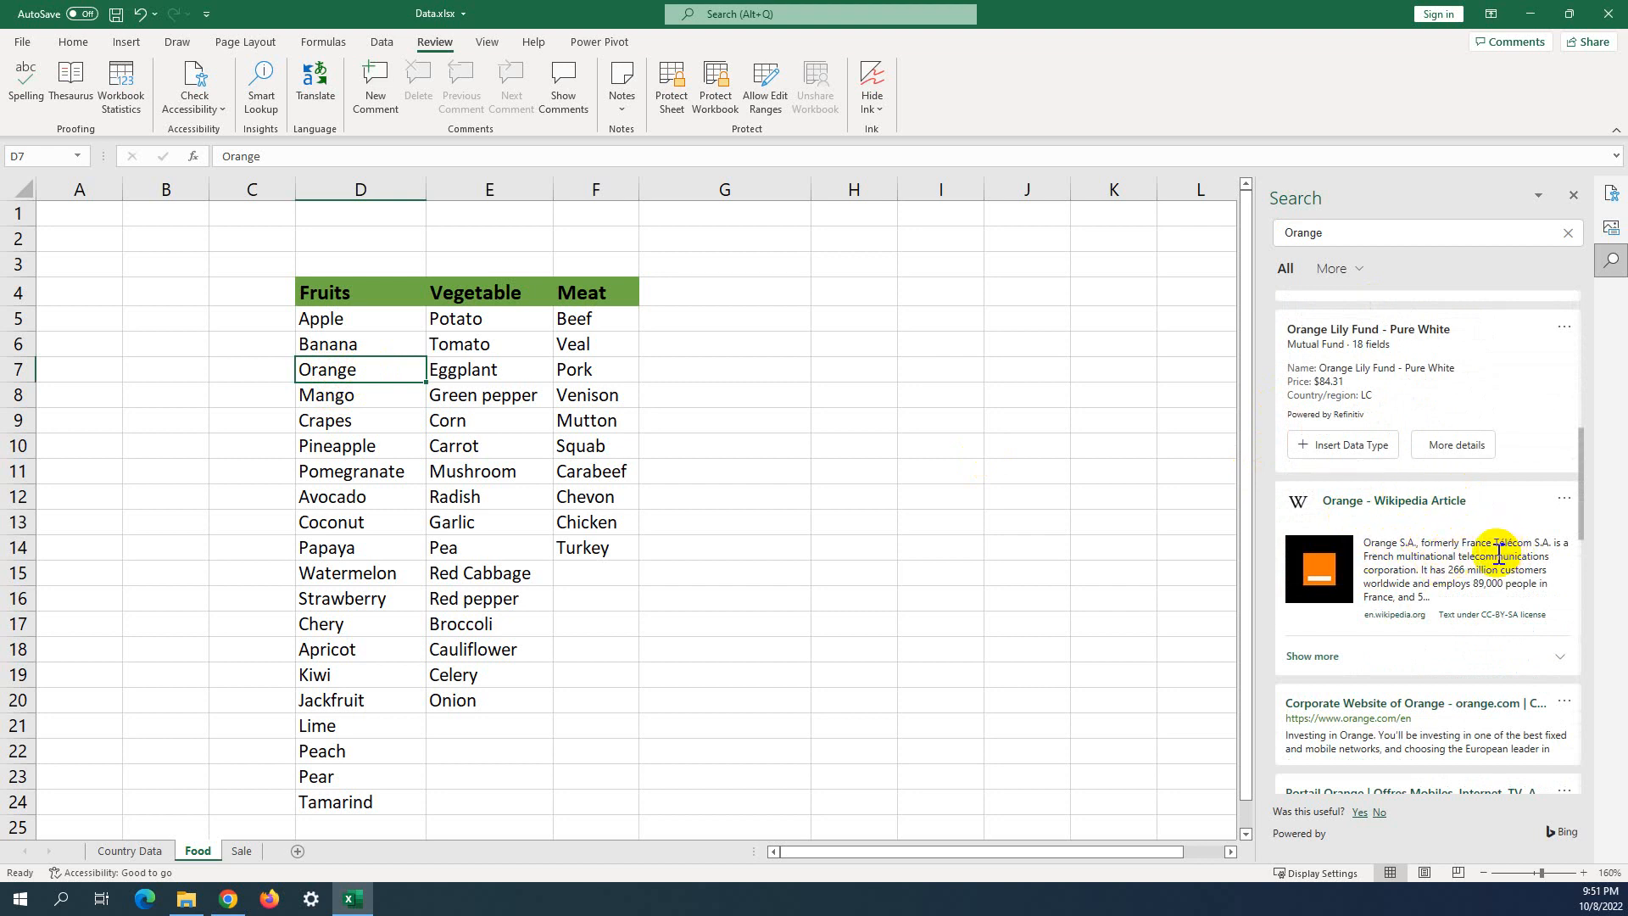
pyautogui.scroll(-1, 1497, 555)
pyautogui.scroll(-2, 1399, 543)
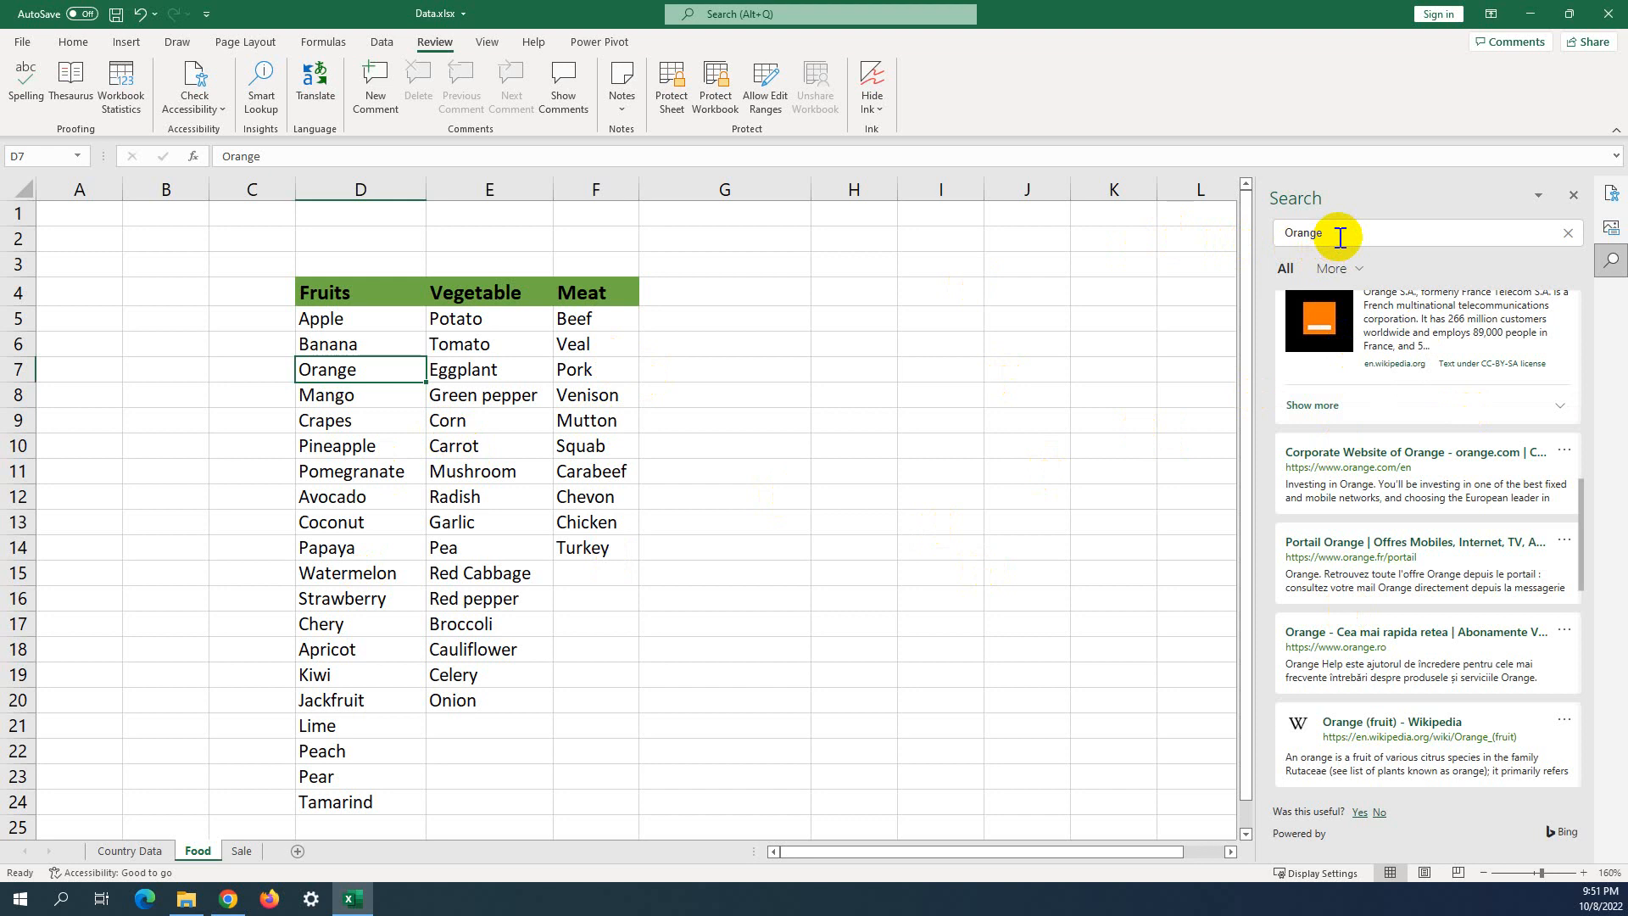
pyautogui.scroll(-6, 1441, 555)
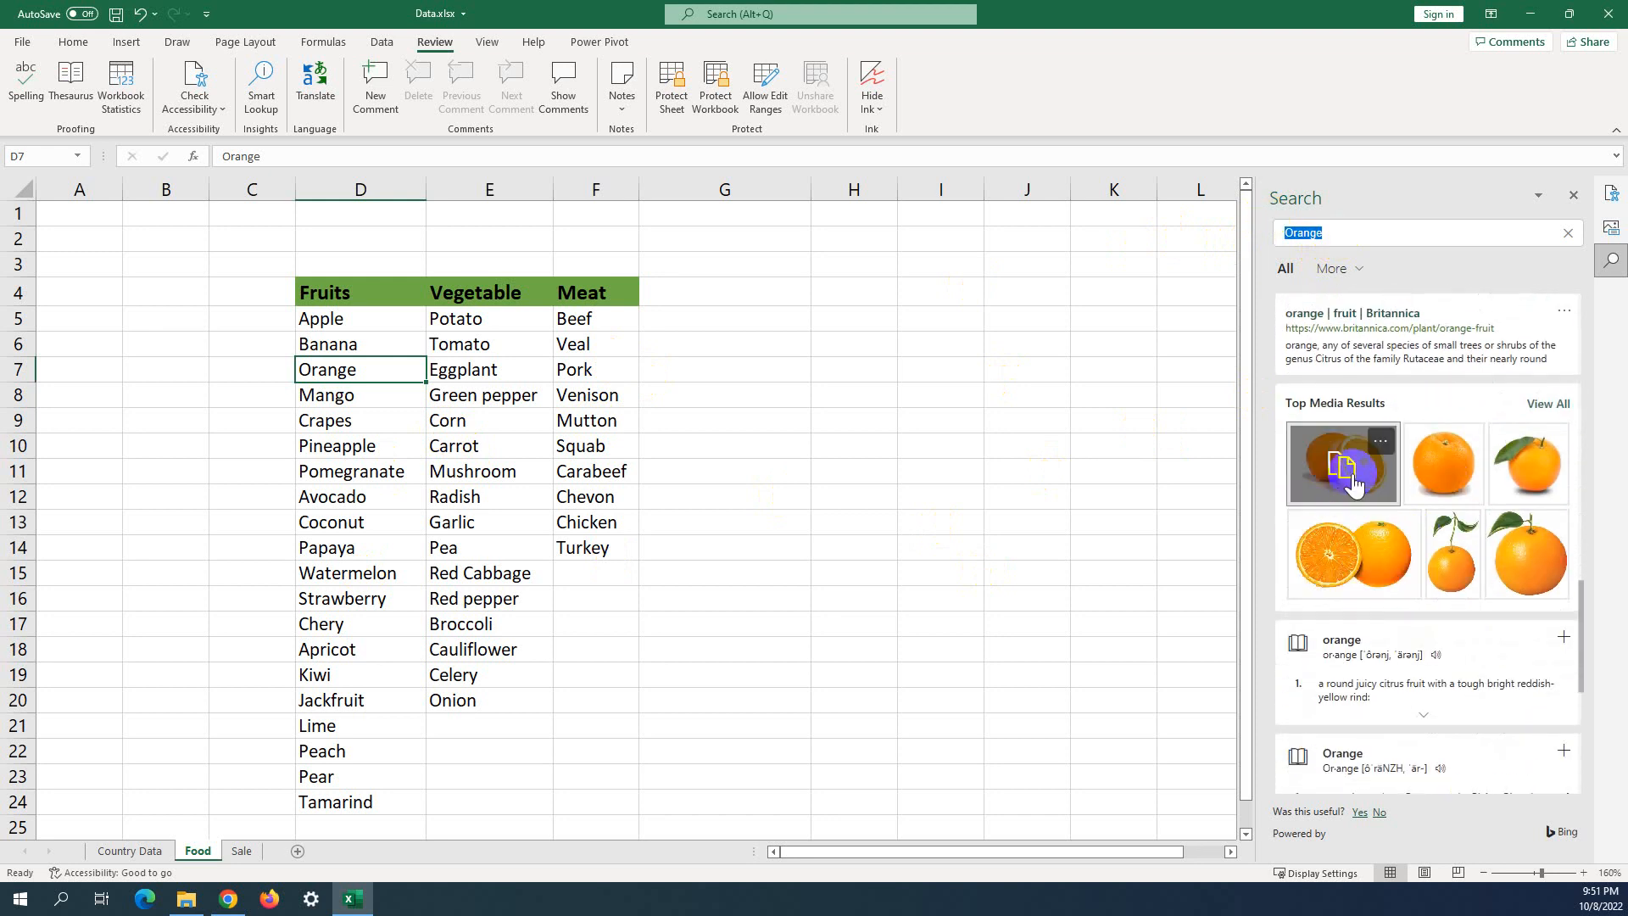
pyautogui.scroll(-3, 1426, 491)
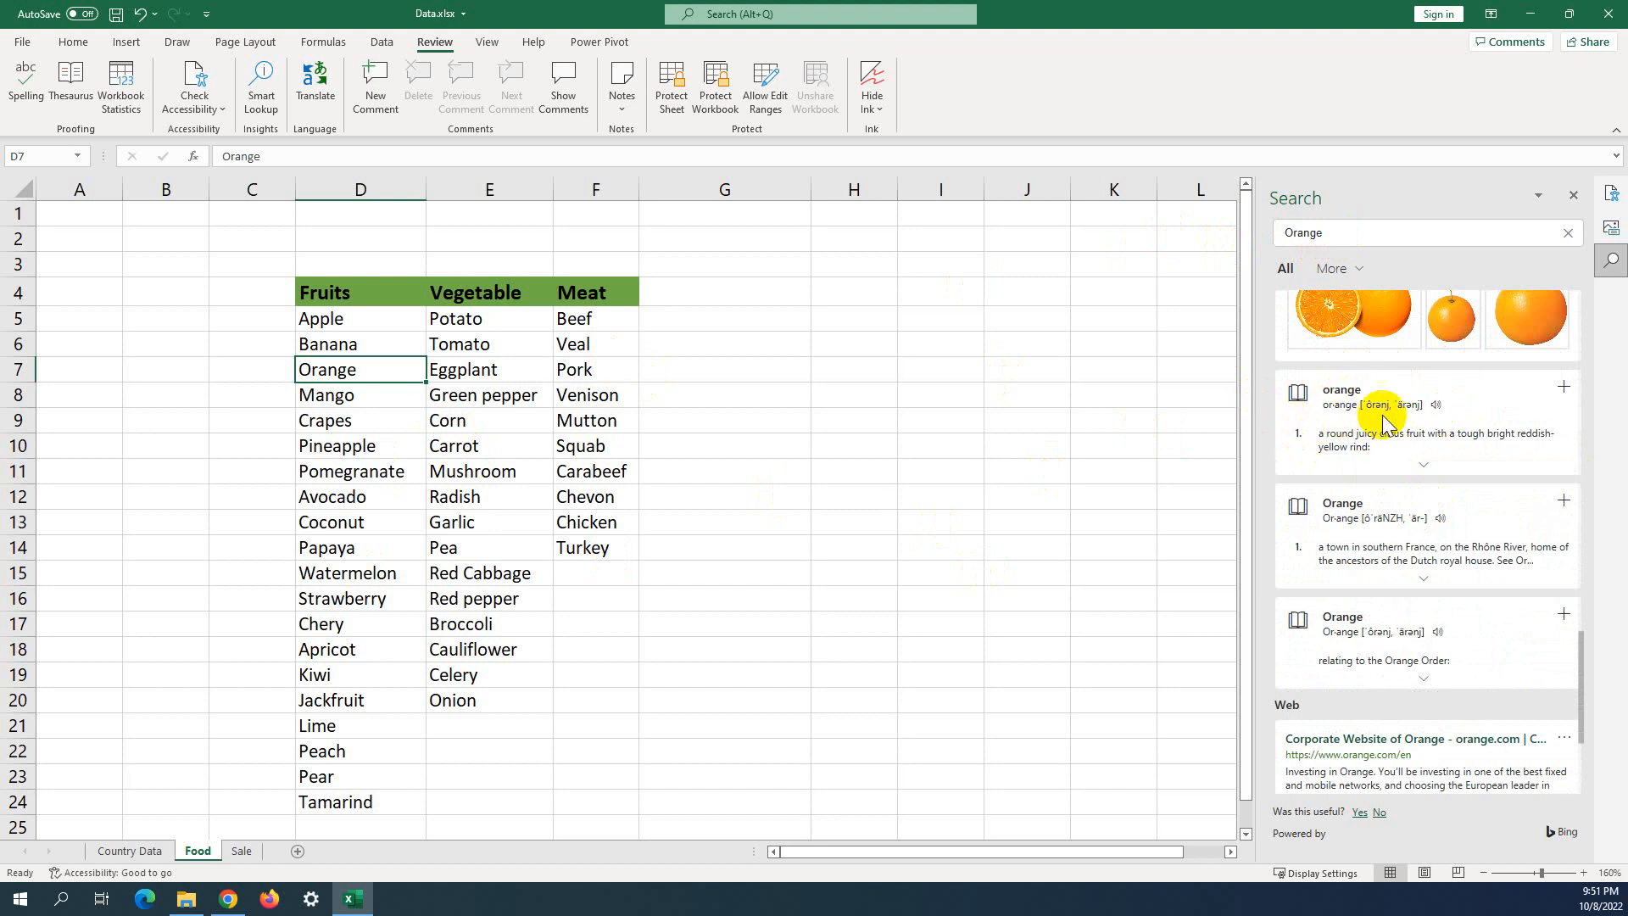
pyautogui.scroll(-3, 1382, 466)
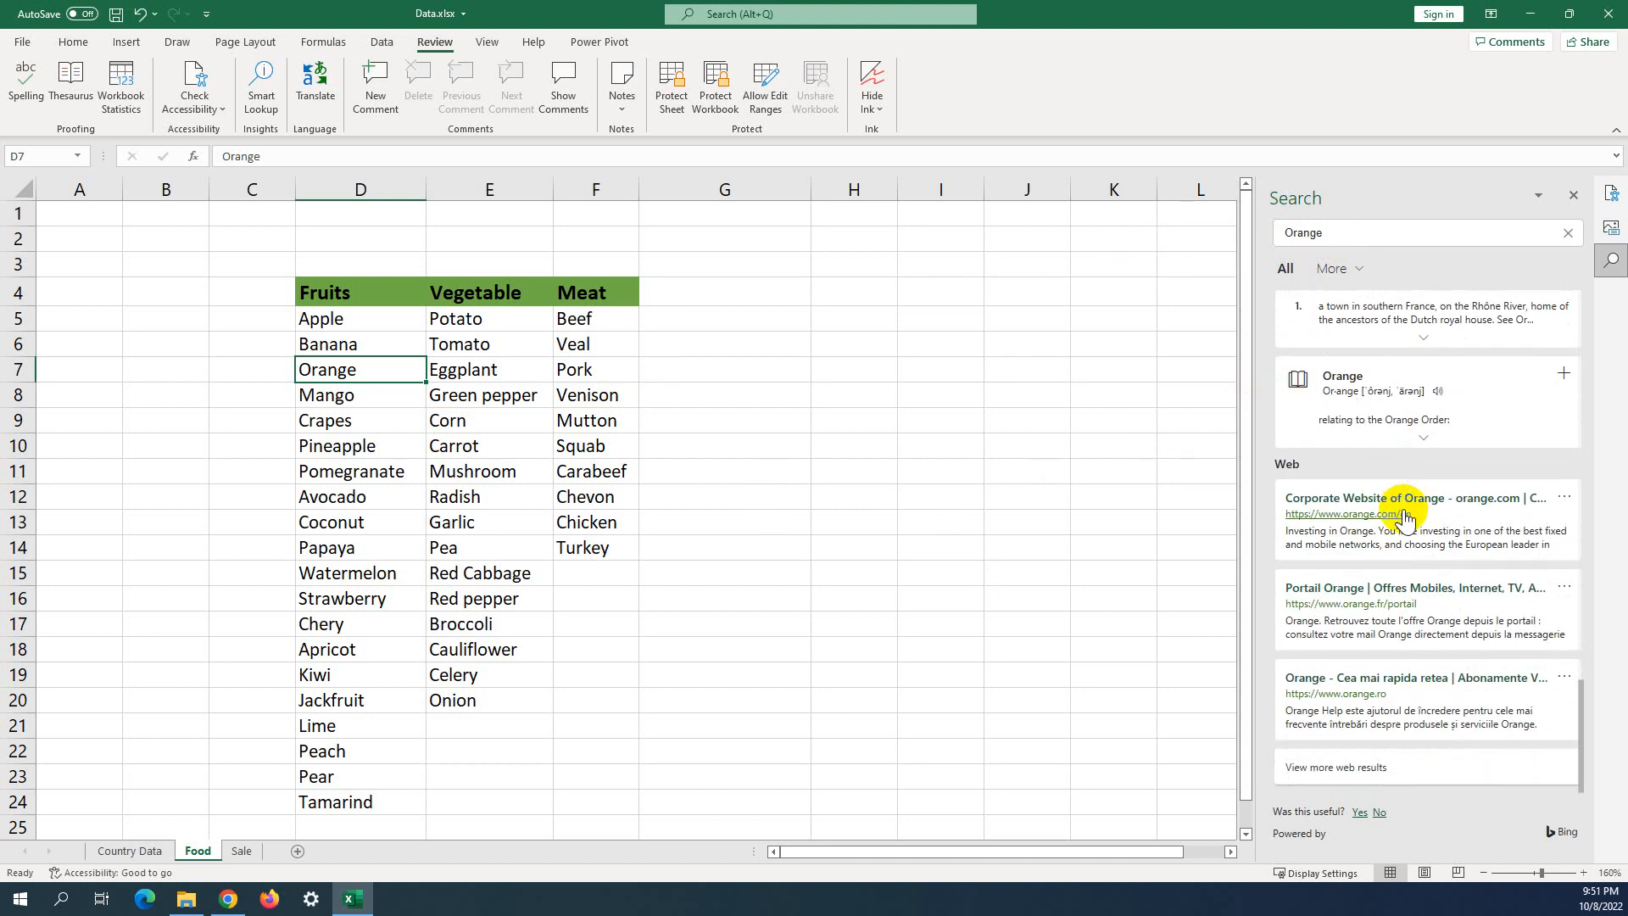
pyautogui.scroll(10, 1522, 462)
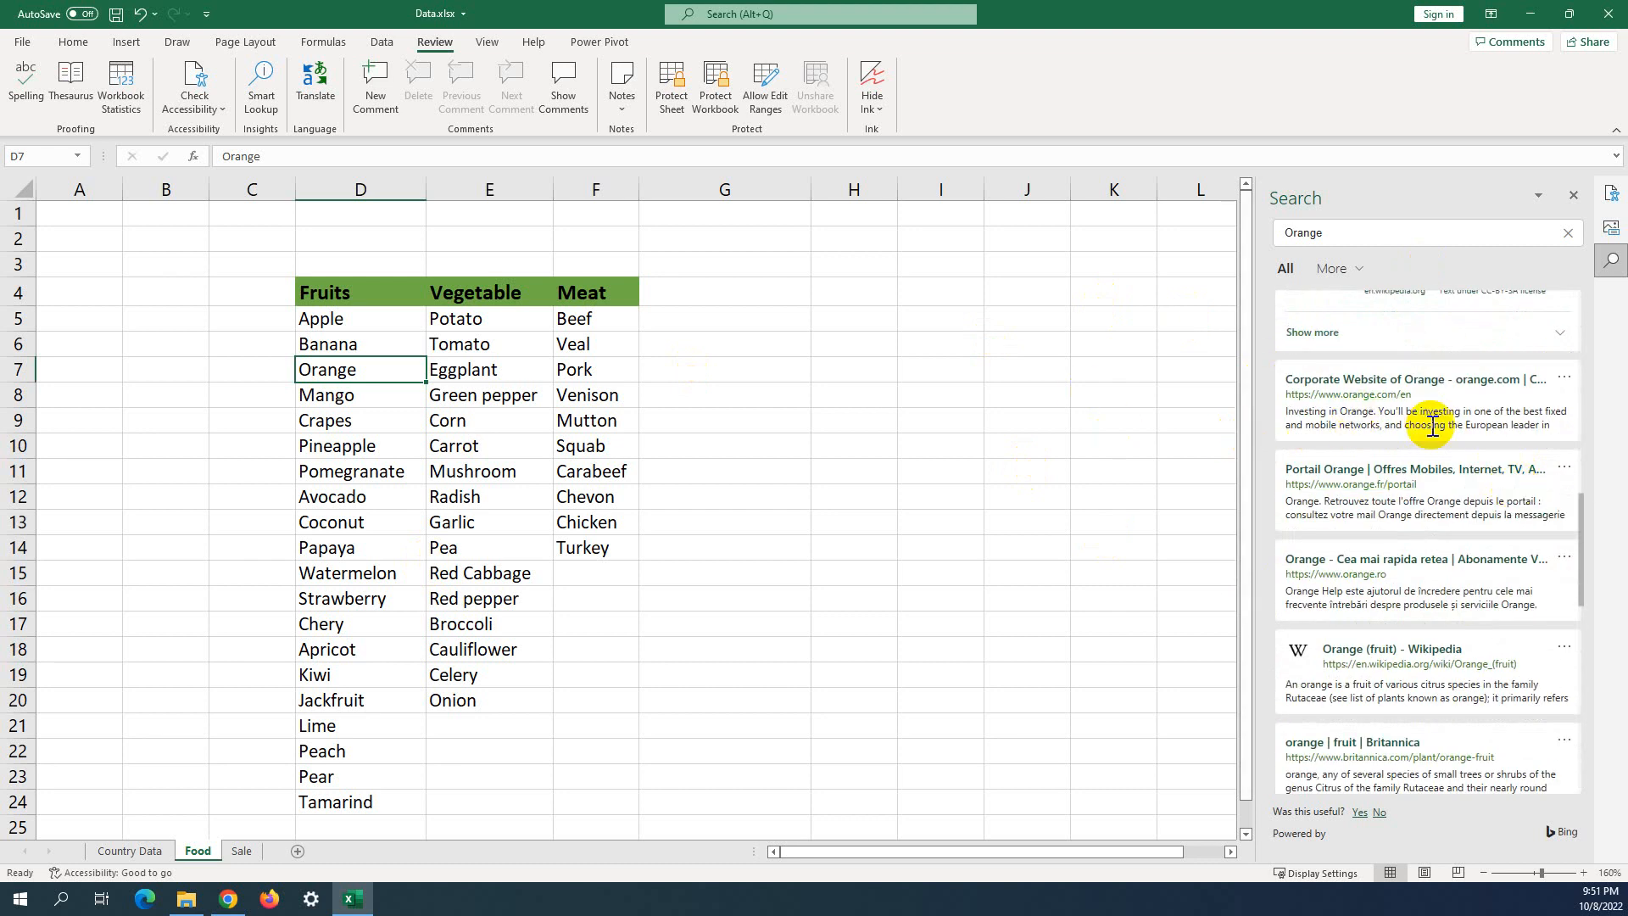
pyautogui.scroll(-3, 1374, 496)
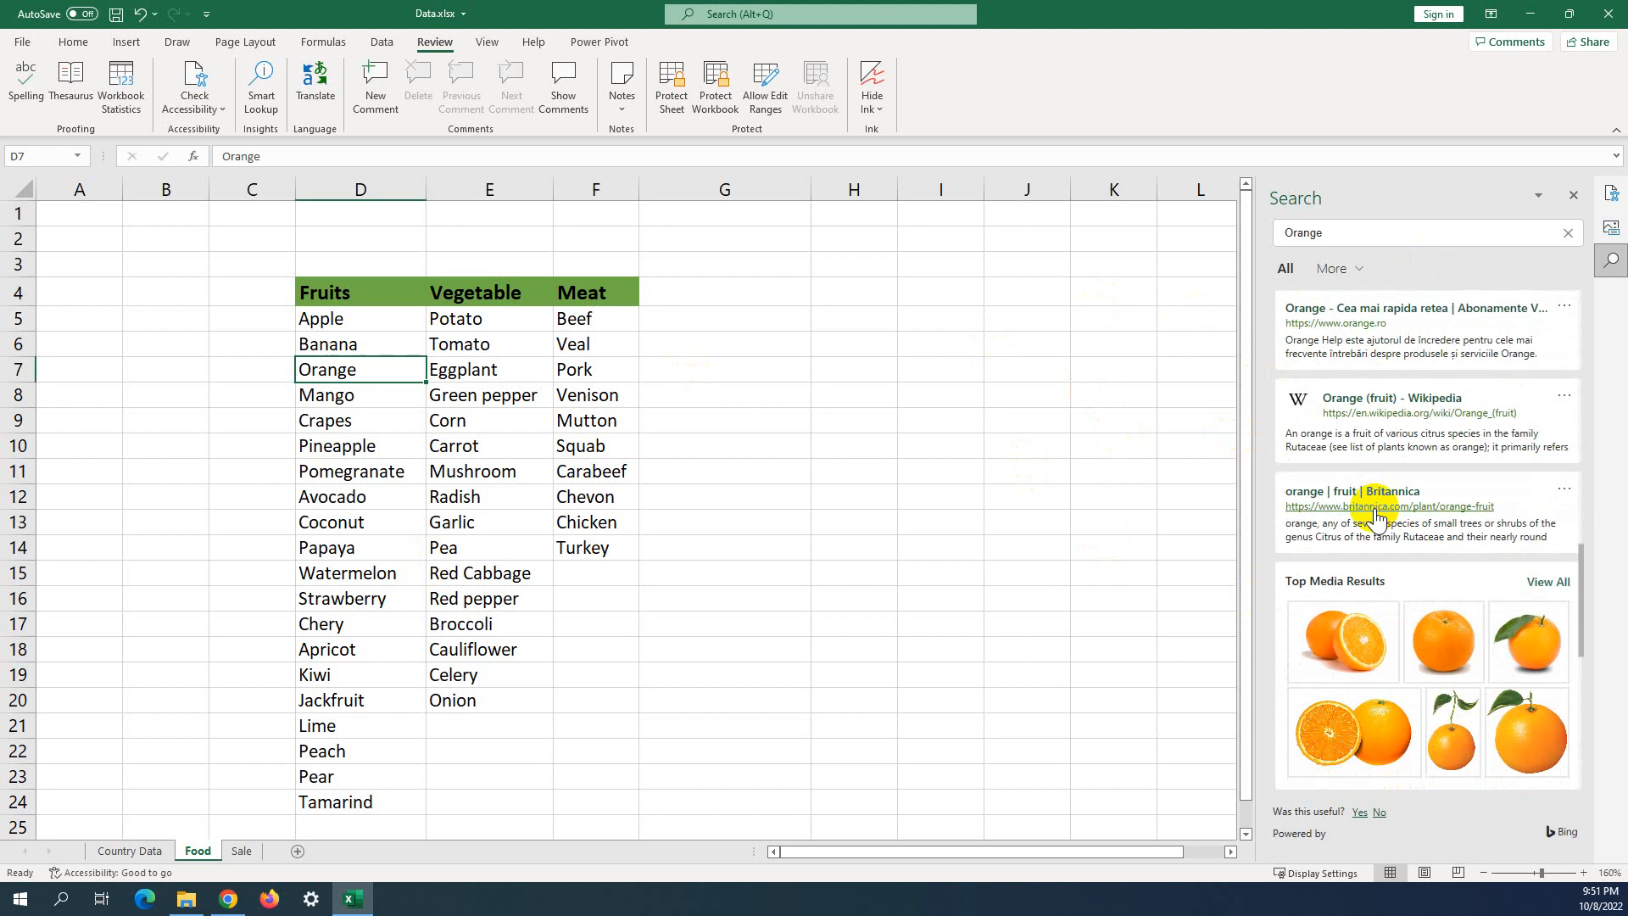
pyautogui.scroll(-2, 1376, 515)
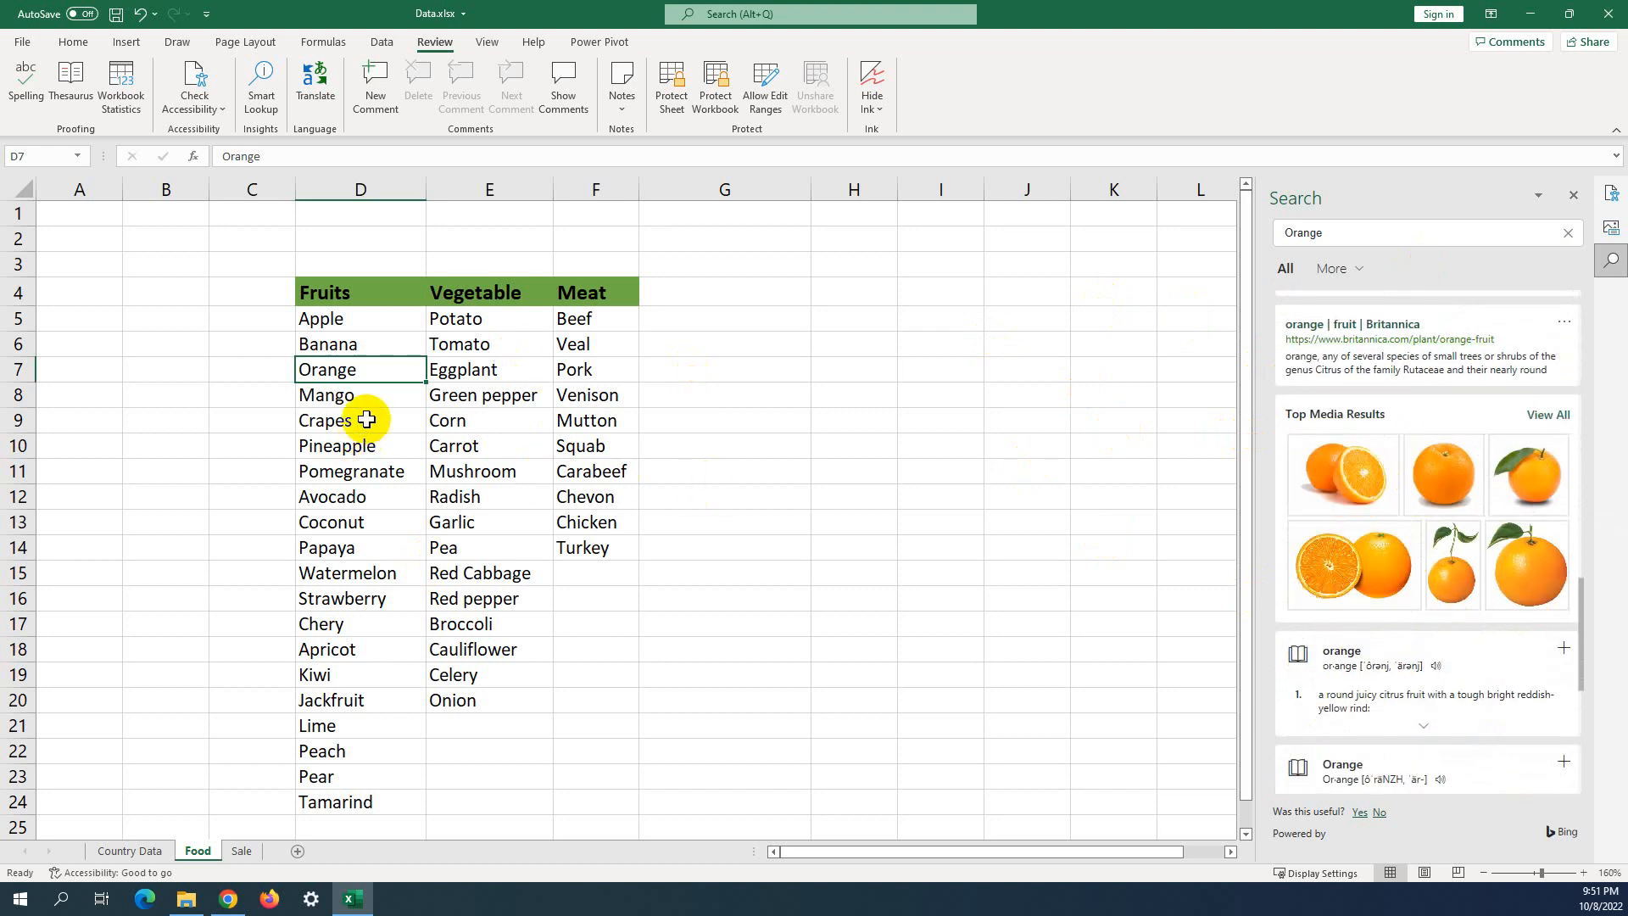
pyautogui.click(348, 397)
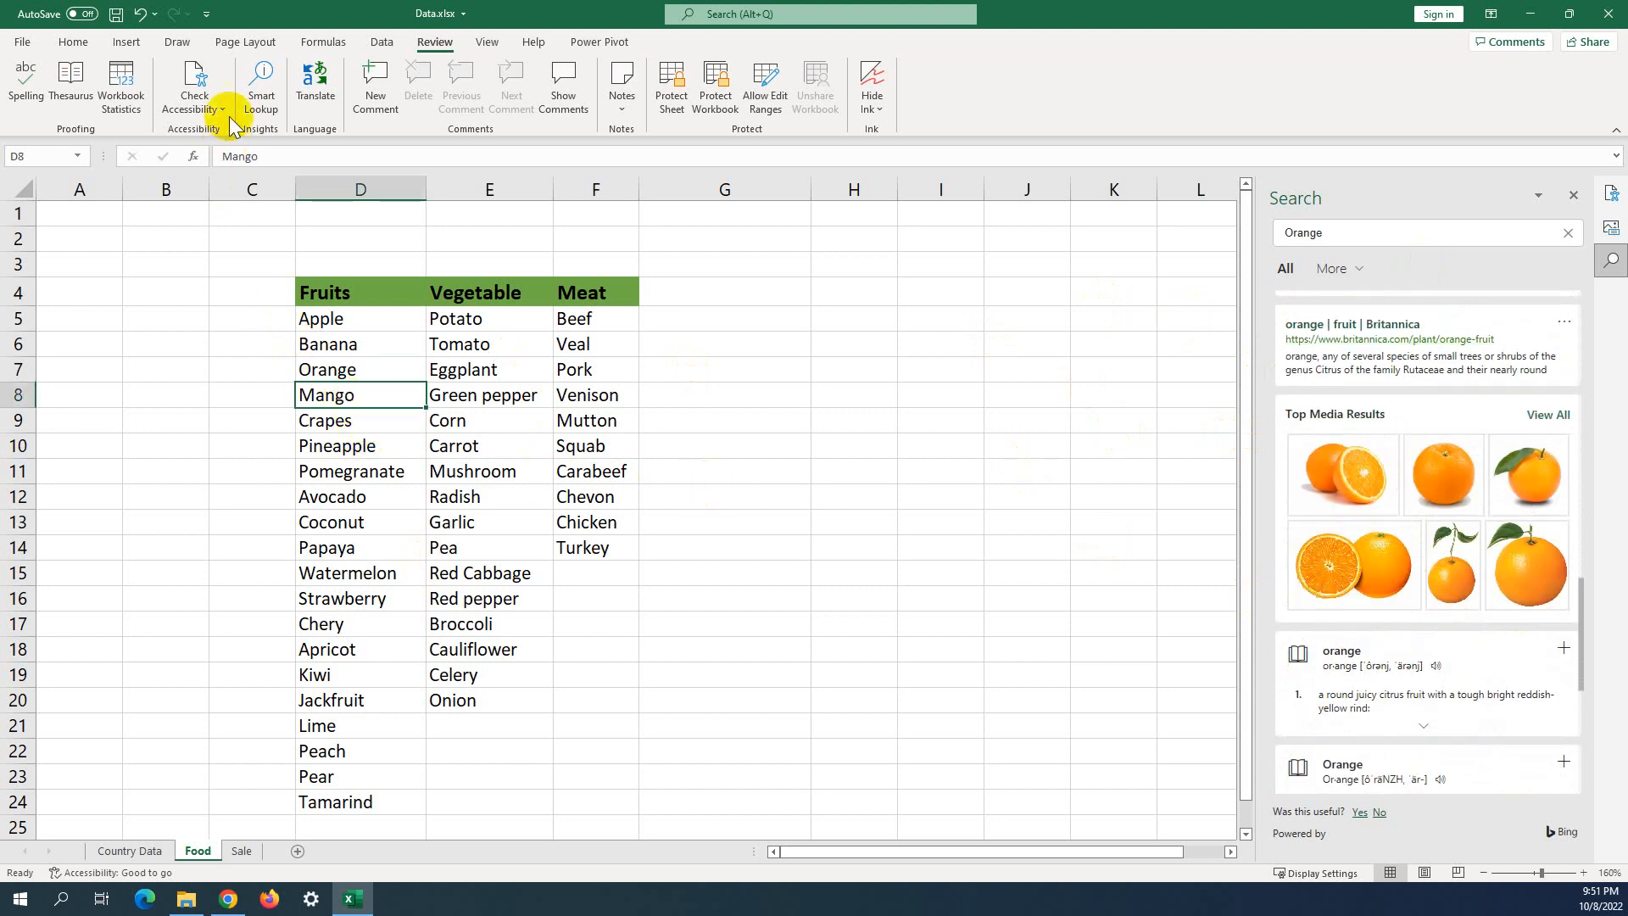
# Run Smart Lookup on Mango in D8 and scroll through its results.
pyautogui.click(259, 95)
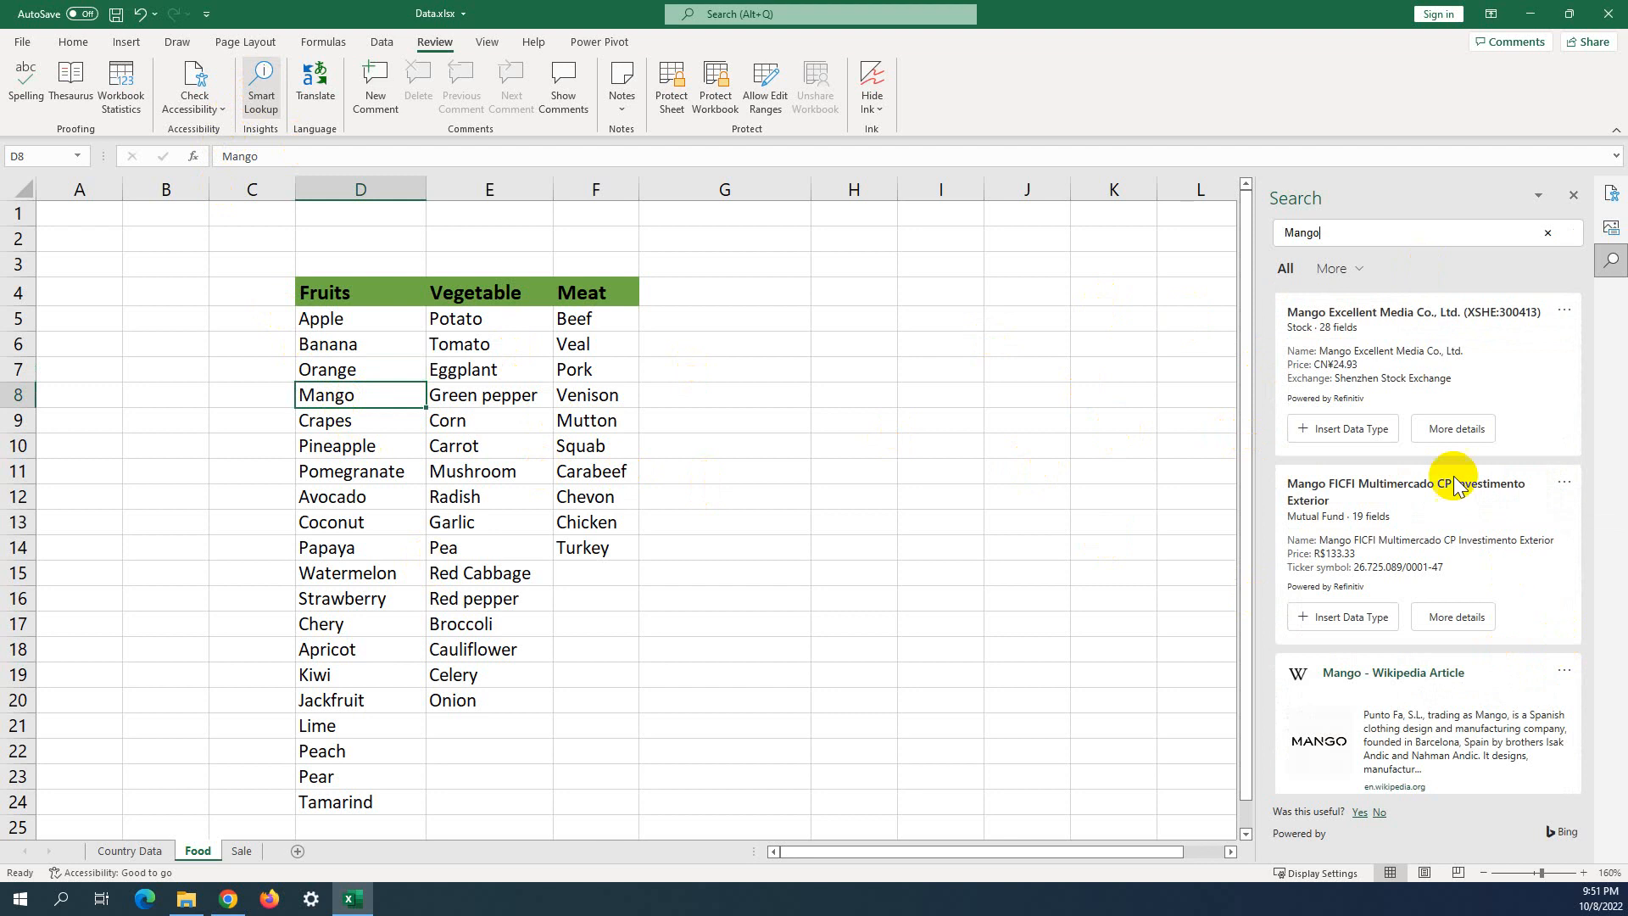
pyautogui.scroll(-4, 1399, 365)
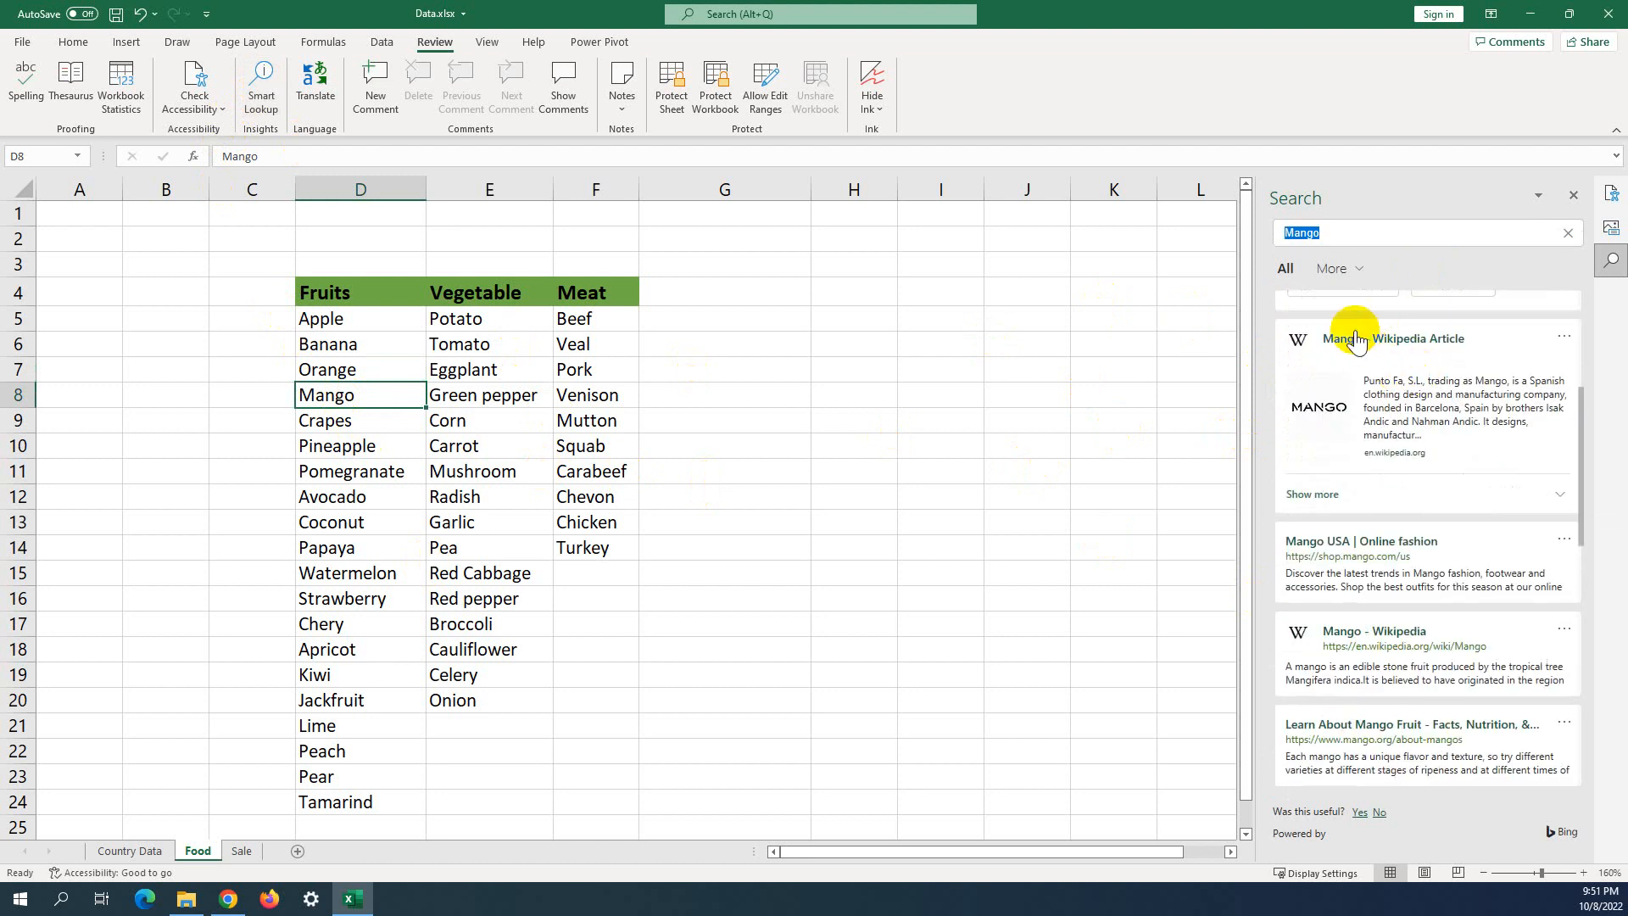
pyautogui.scroll(-1, 1359, 386)
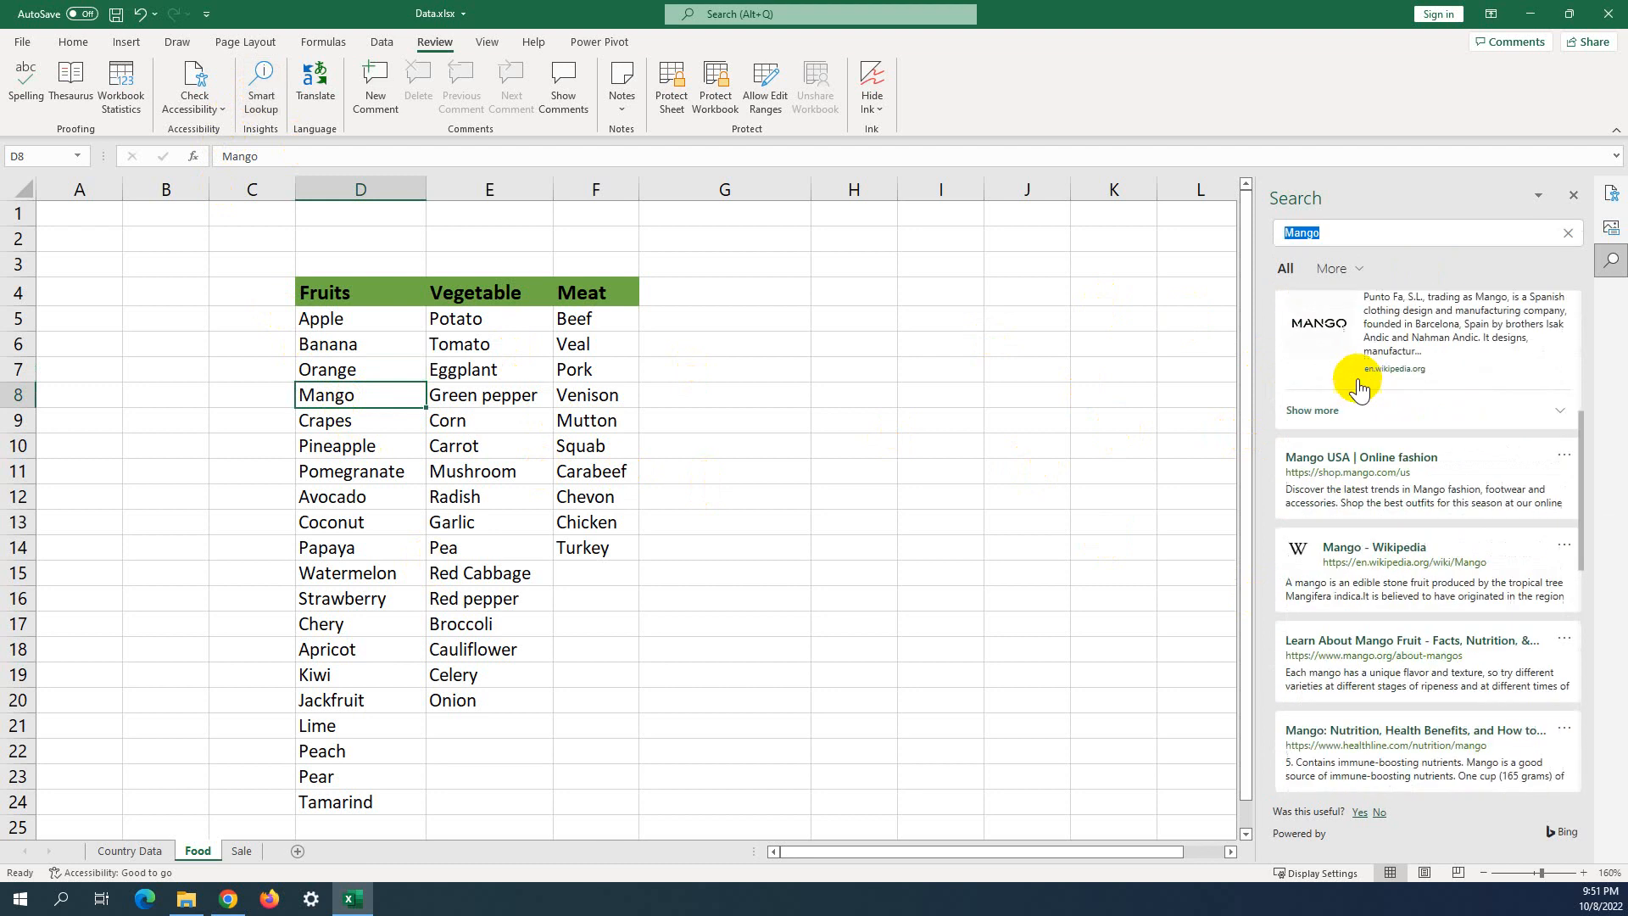
pyautogui.scroll(1, 1360, 386)
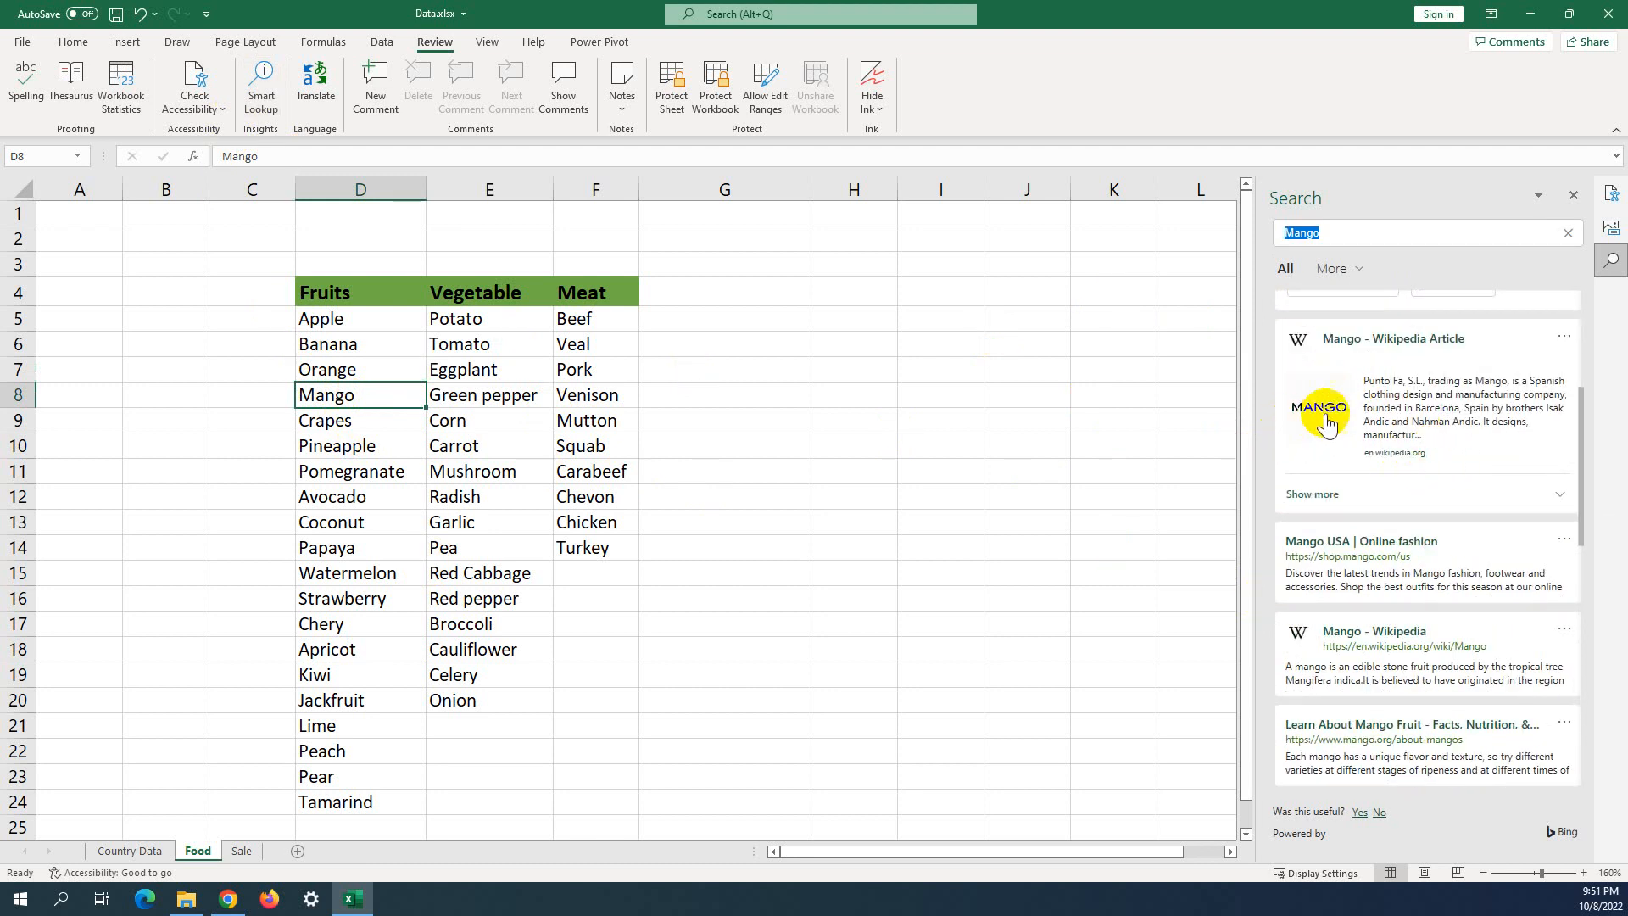
pyautogui.scroll(-1, 1315, 518)
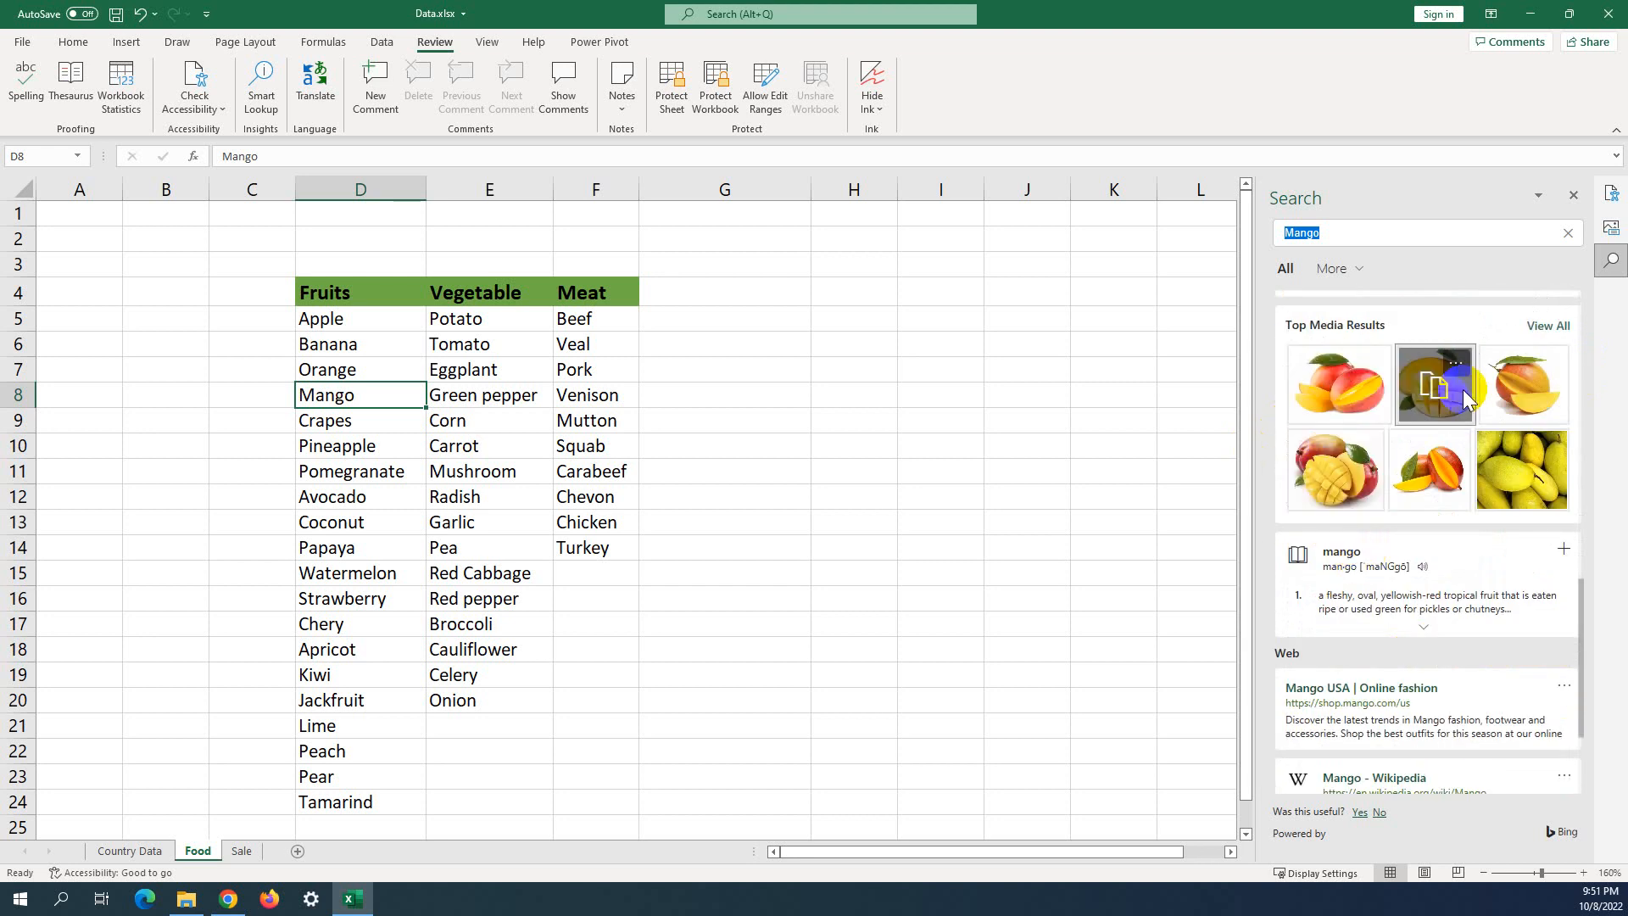
pyautogui.scroll(-2, 1357, 543)
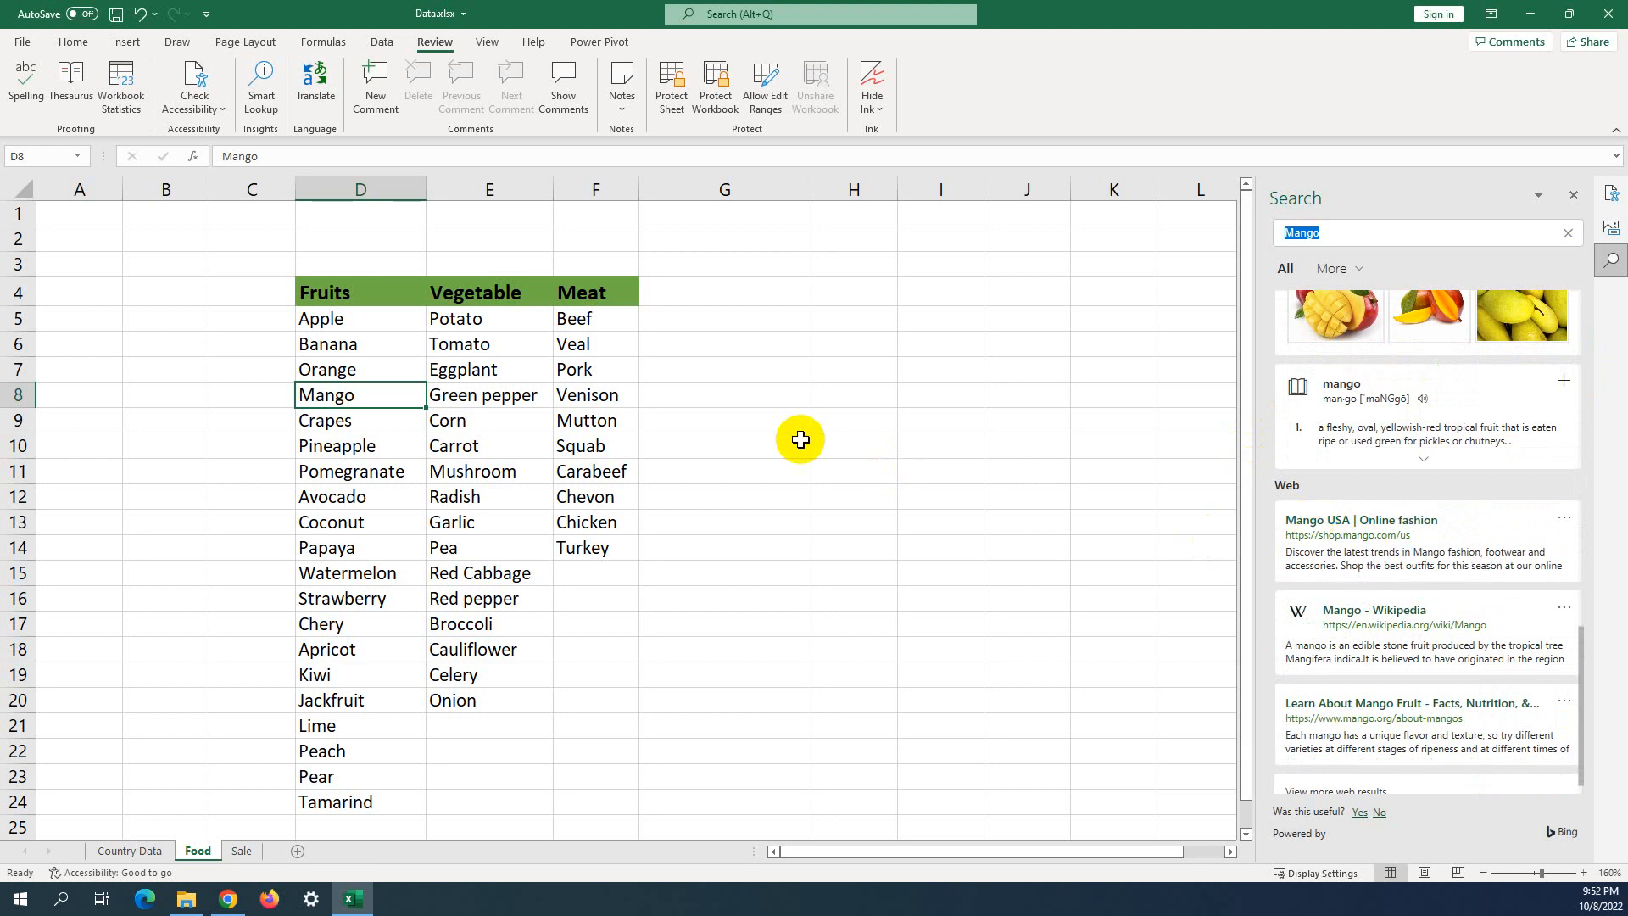
# Close the Smart Lookup Search pane.
pyautogui.click(756, 409)
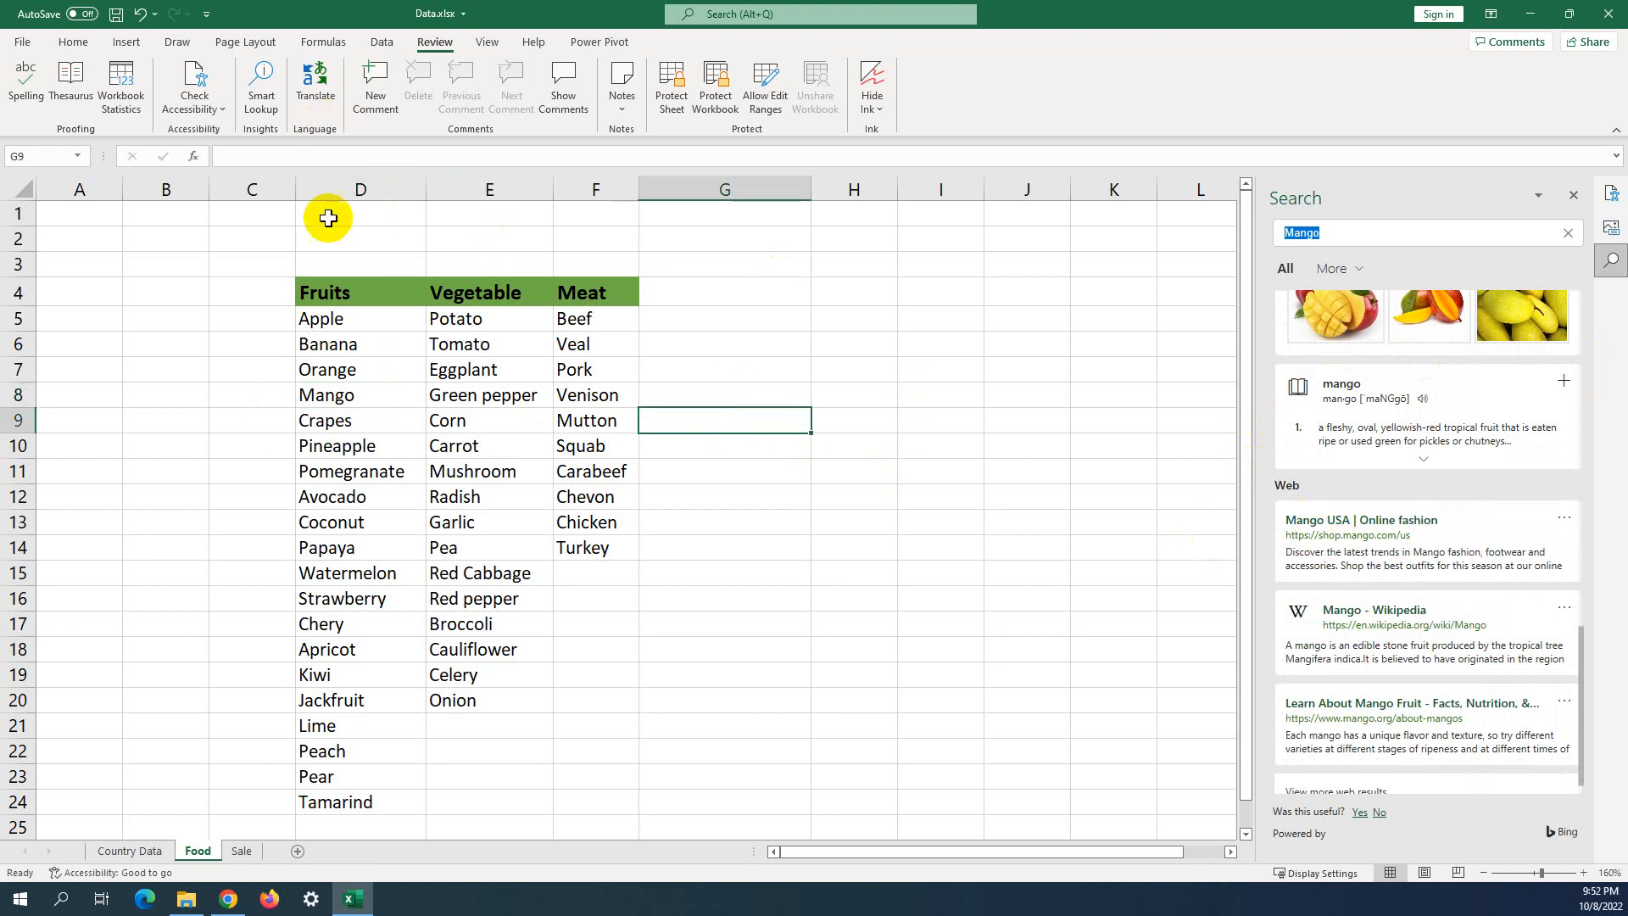
pyautogui.click(320, 400)
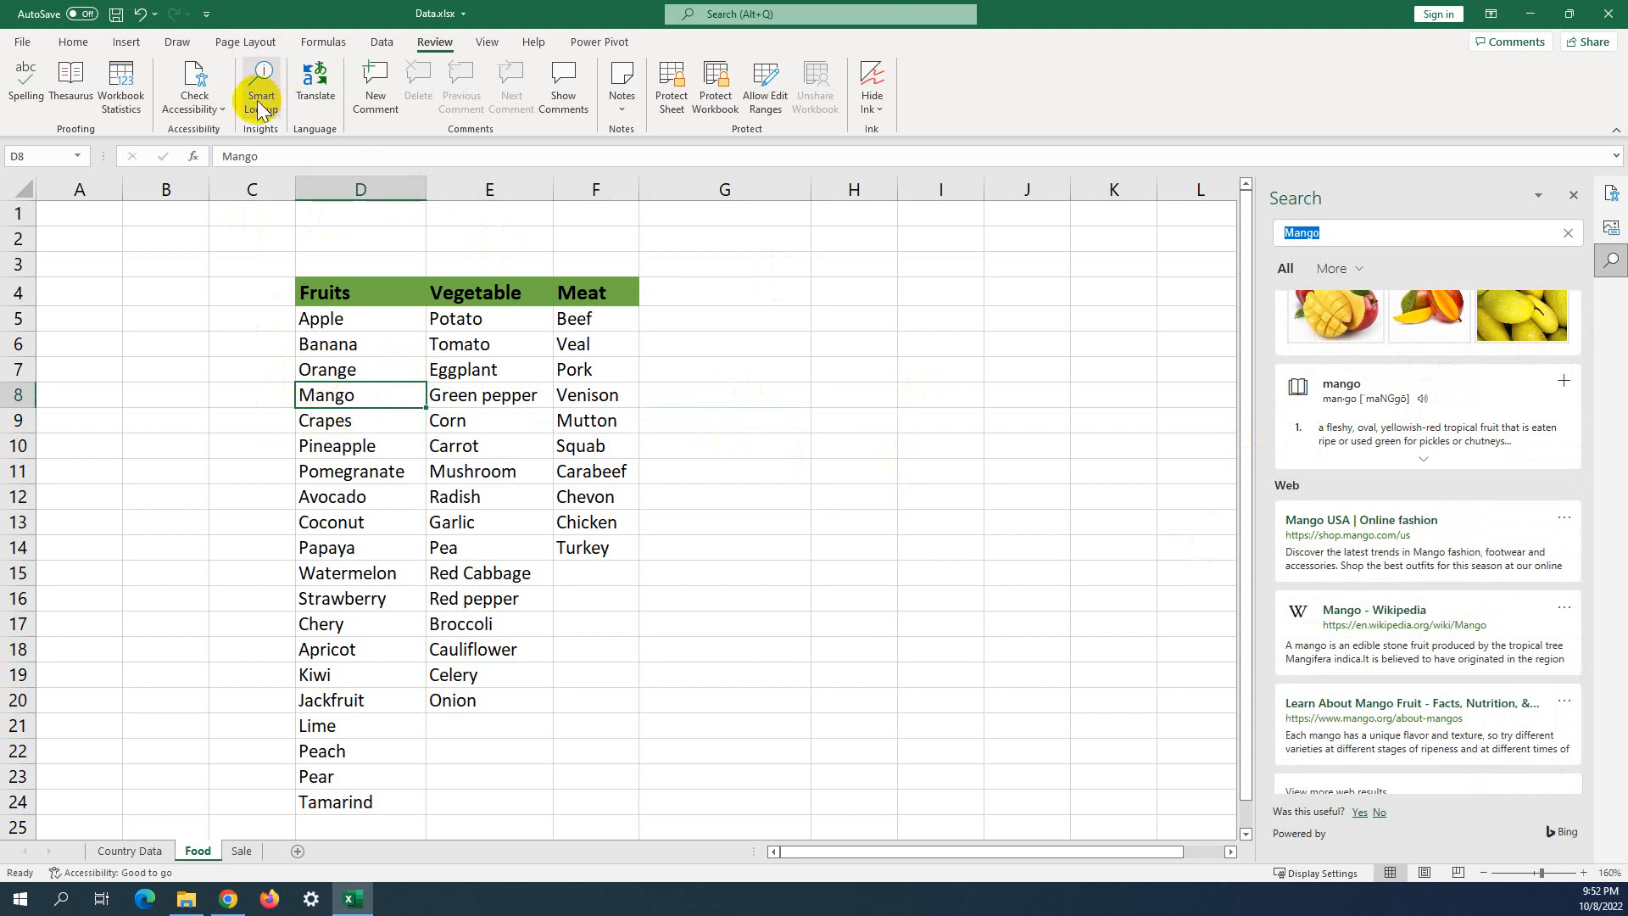
pyautogui.click(776, 466)
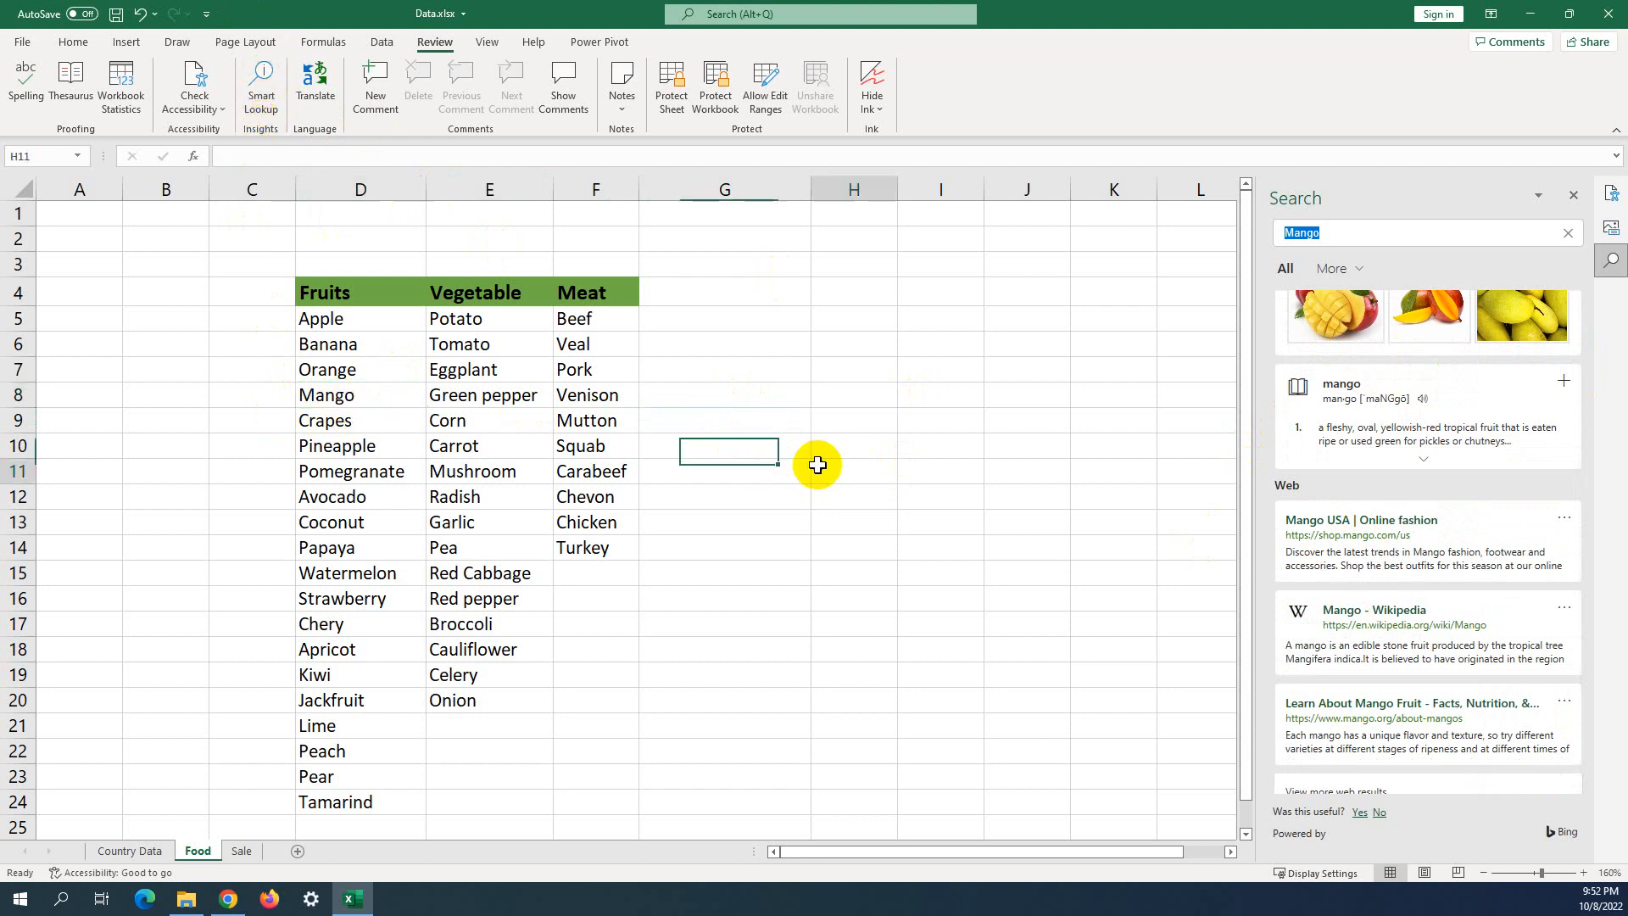
pyautogui.click(835, 469)
pyautogui.click(1573, 195)
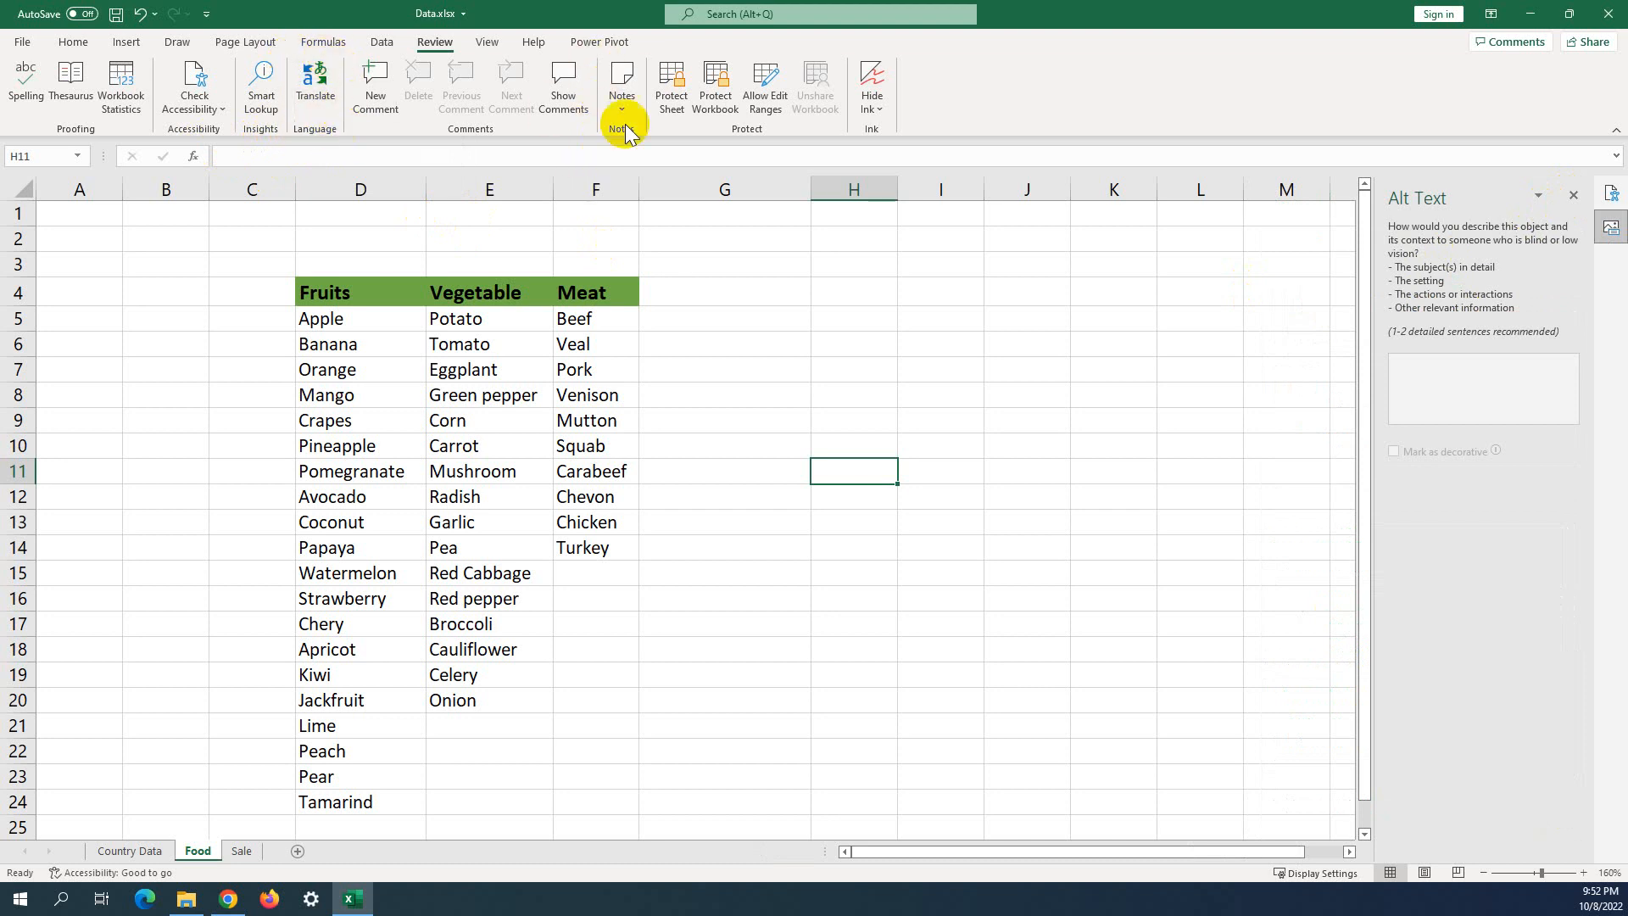
# Translate Apple in D5 with the target language set to Chinese Simplified.
pyautogui.click(735, 263)
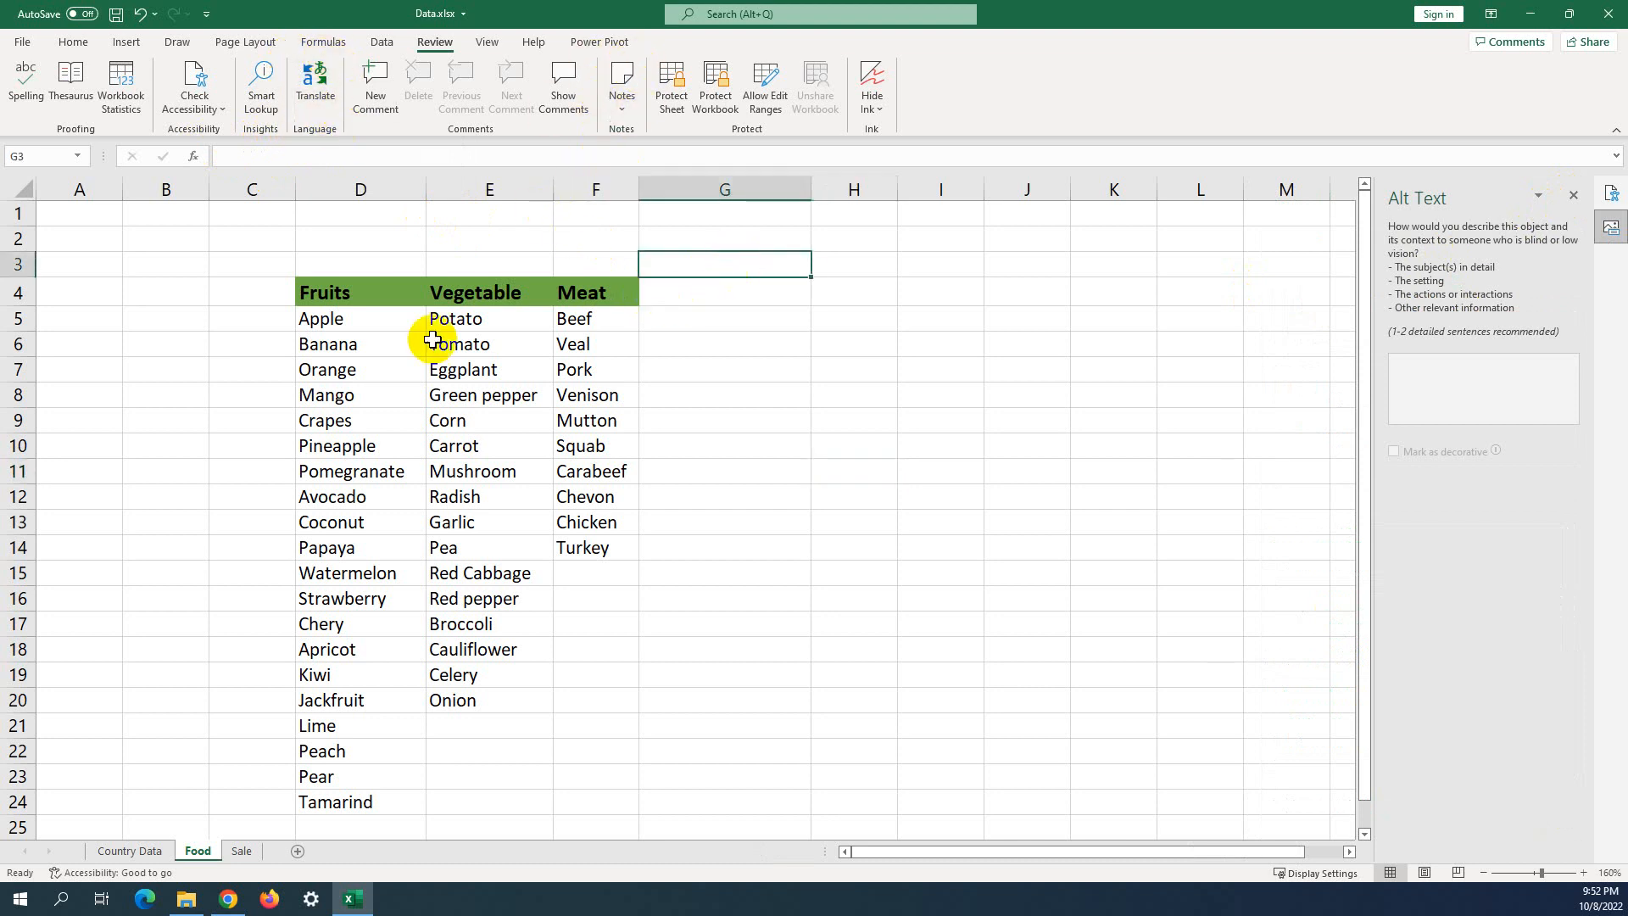
pyautogui.click(346, 320)
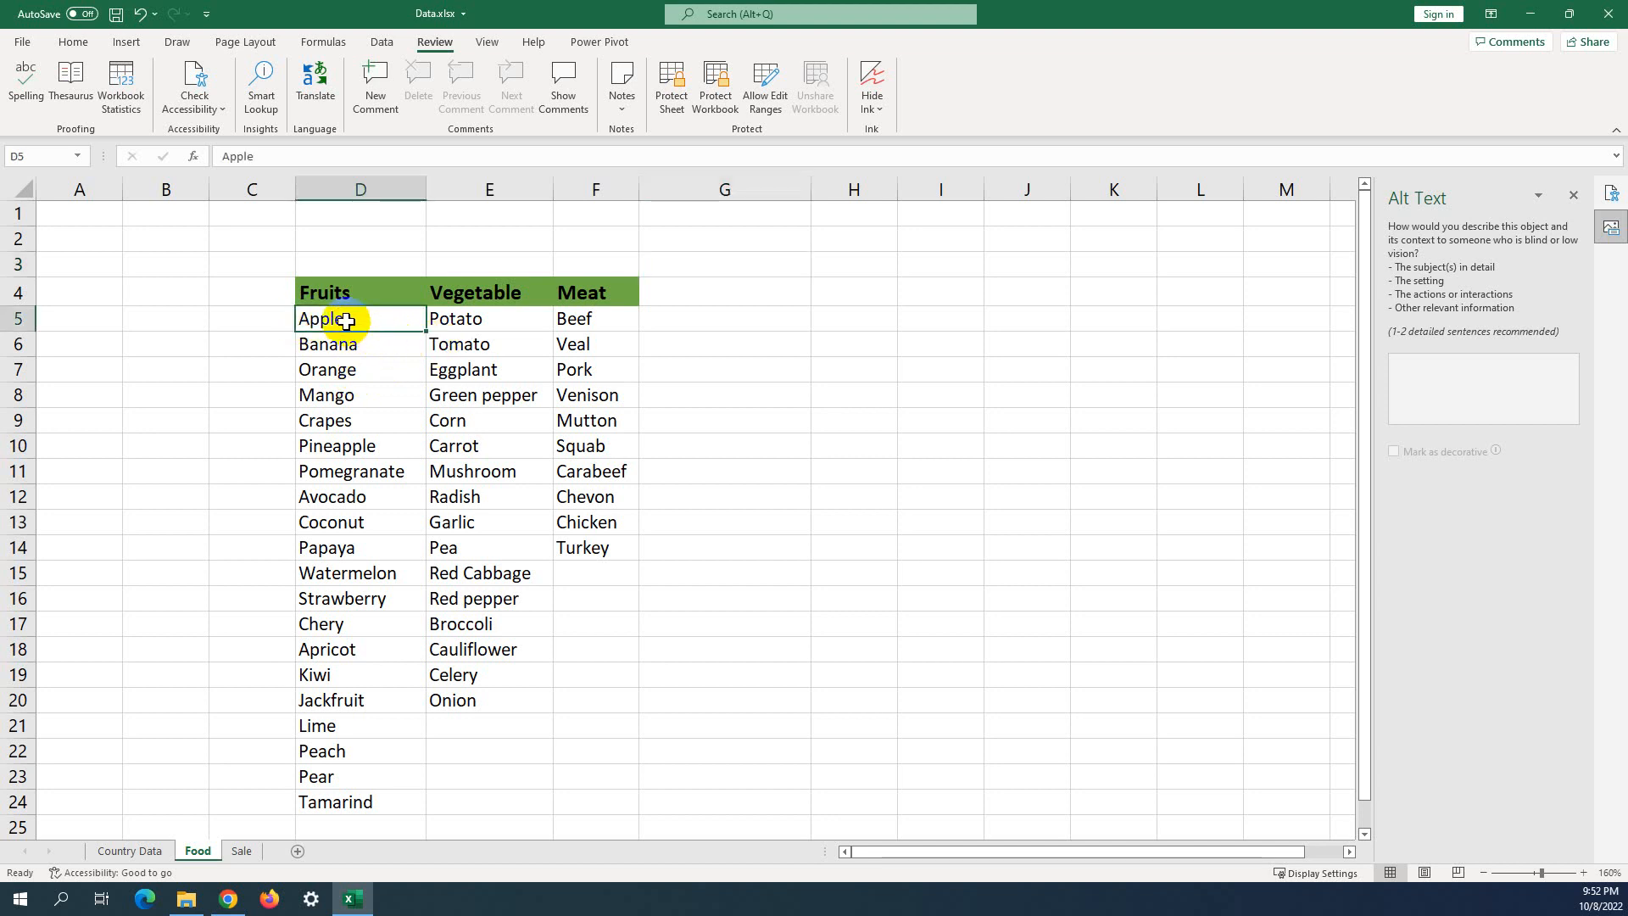
pyautogui.click(315, 95)
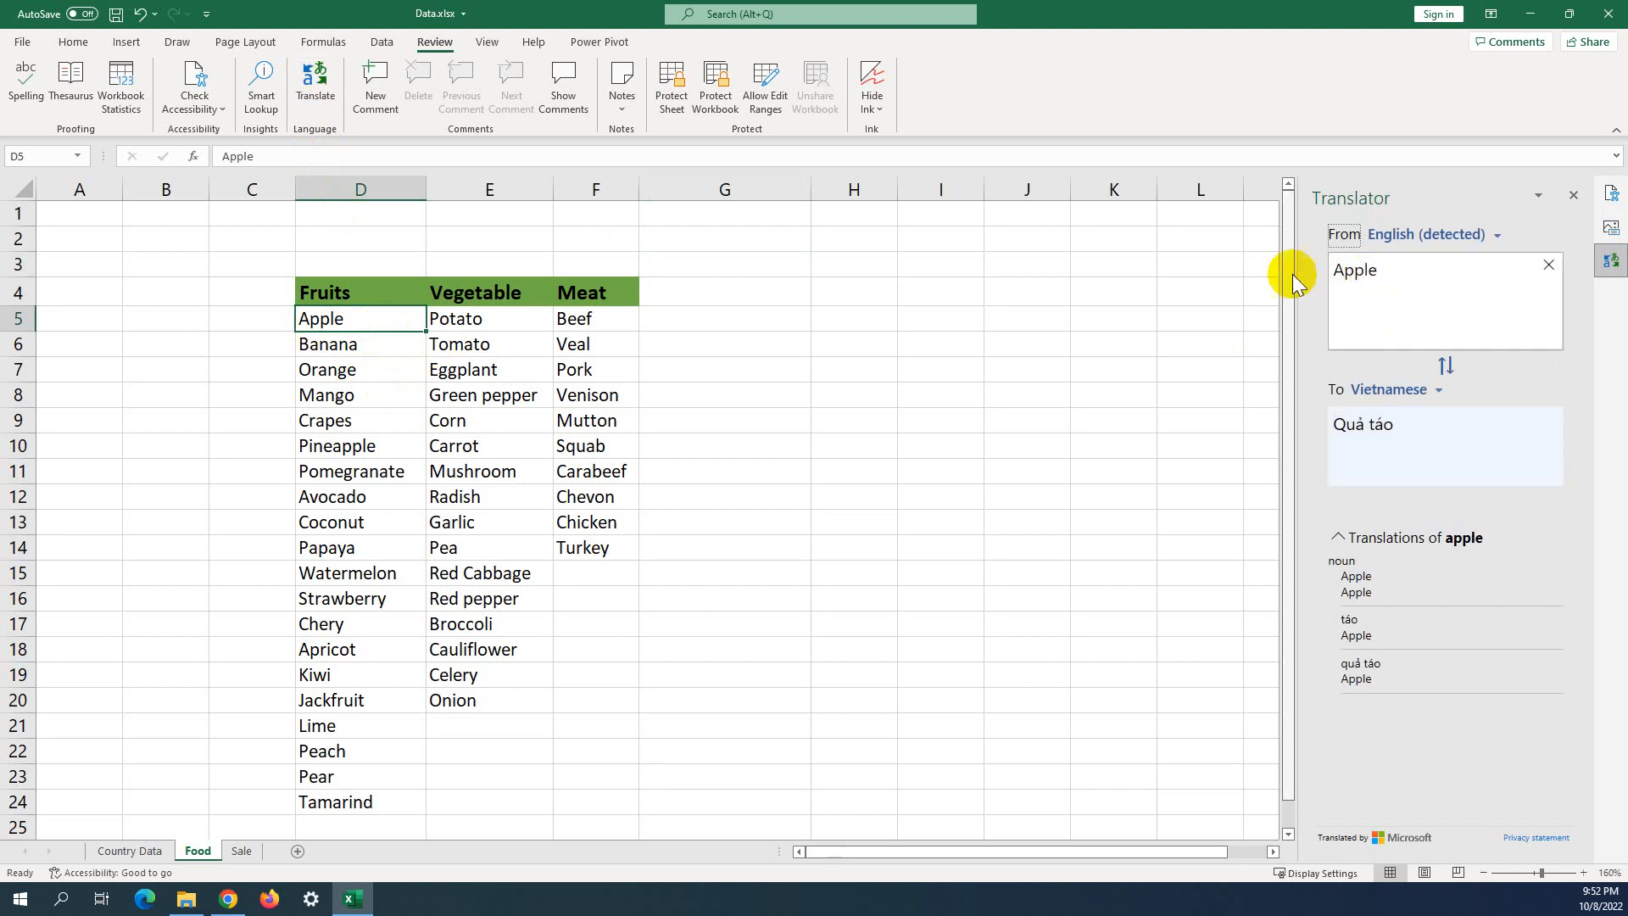
pyautogui.click(1435, 390)
pyautogui.moveTo(1524, 622); pyautogui.dragTo(1529, 465)
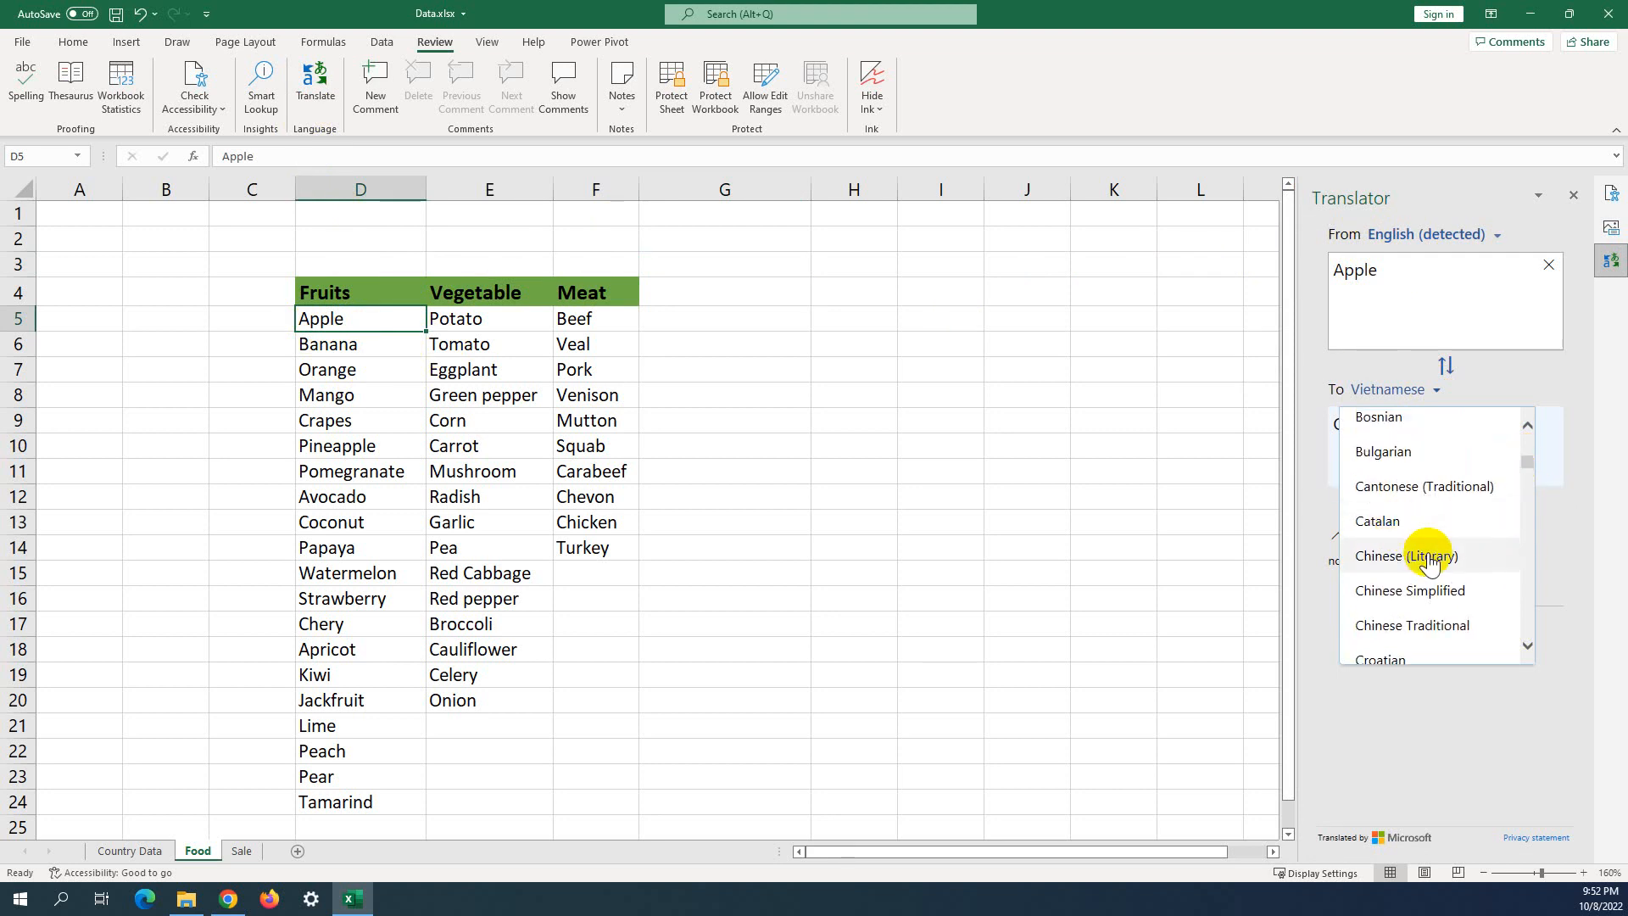
pyautogui.click(1425, 551)
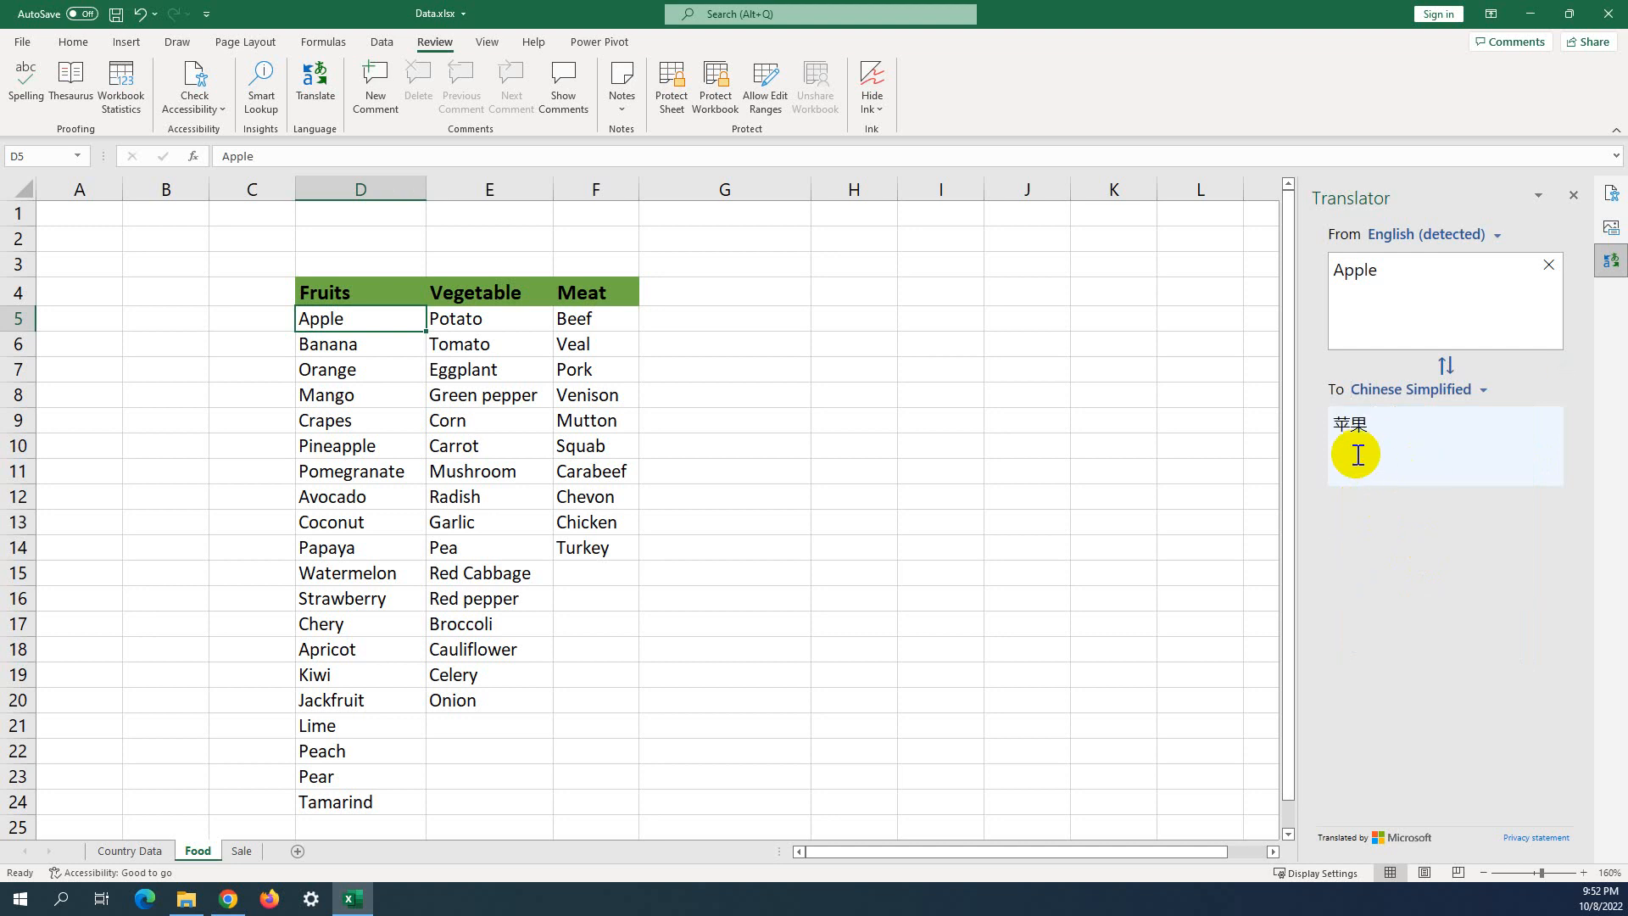
# Switch the translation language to French so Apple shows as Pomme.
pyautogui.click(1484, 392)
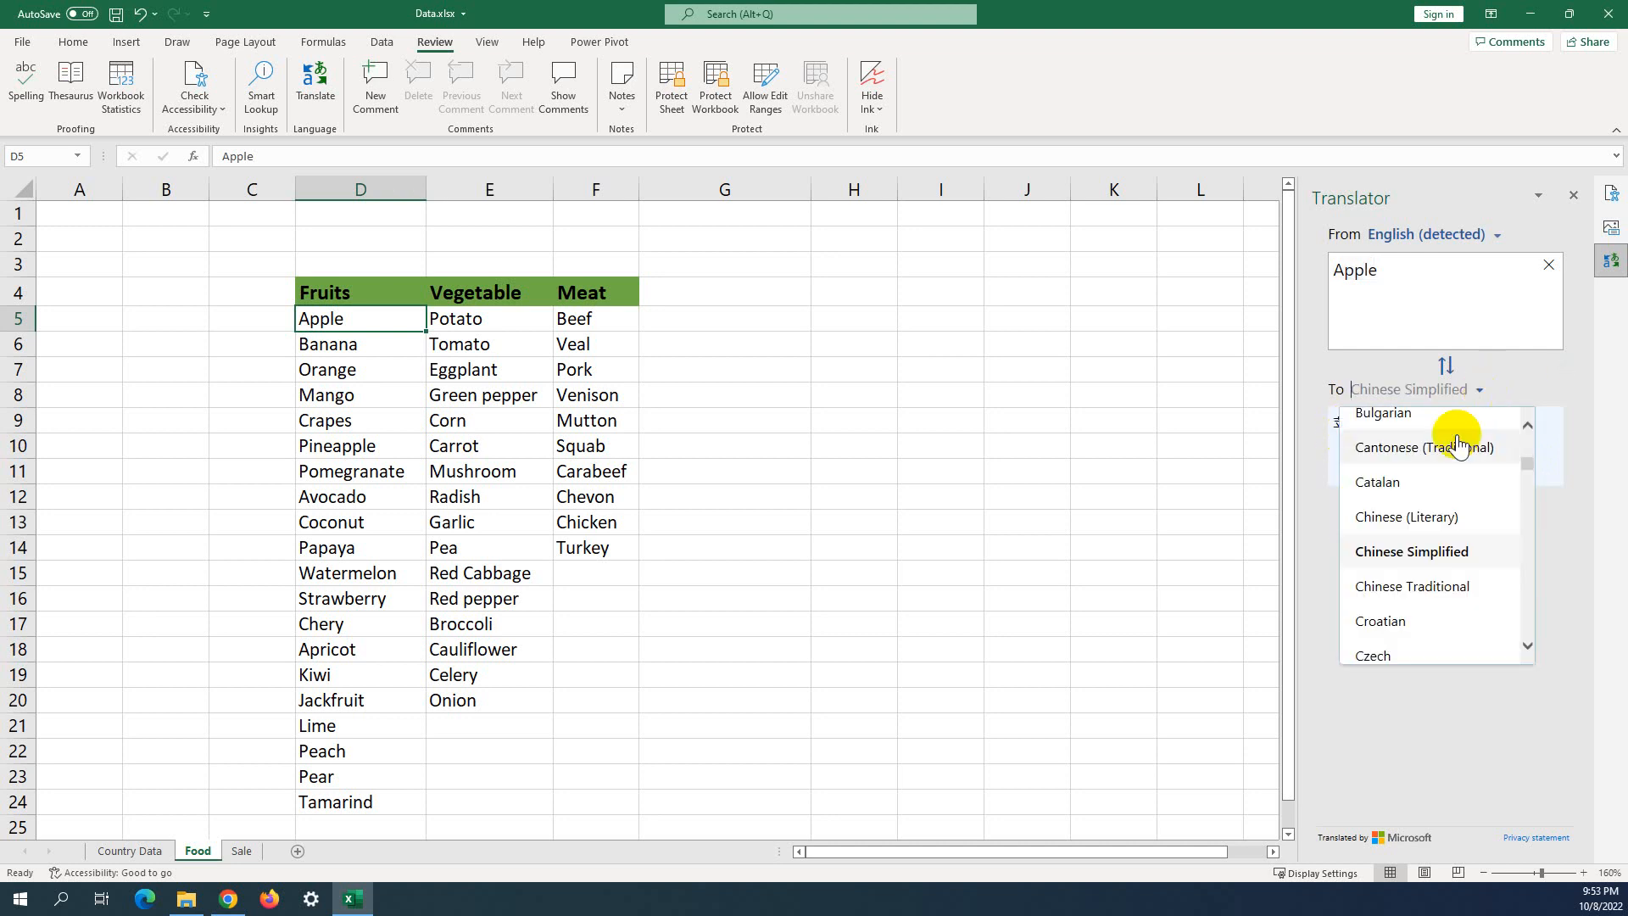
pyautogui.moveTo(1525, 466)
pyautogui.mouseDown()
pyautogui.moveTo(1535, 431)
pyautogui.moveTo(1519, 485)
pyautogui.mouseUp()
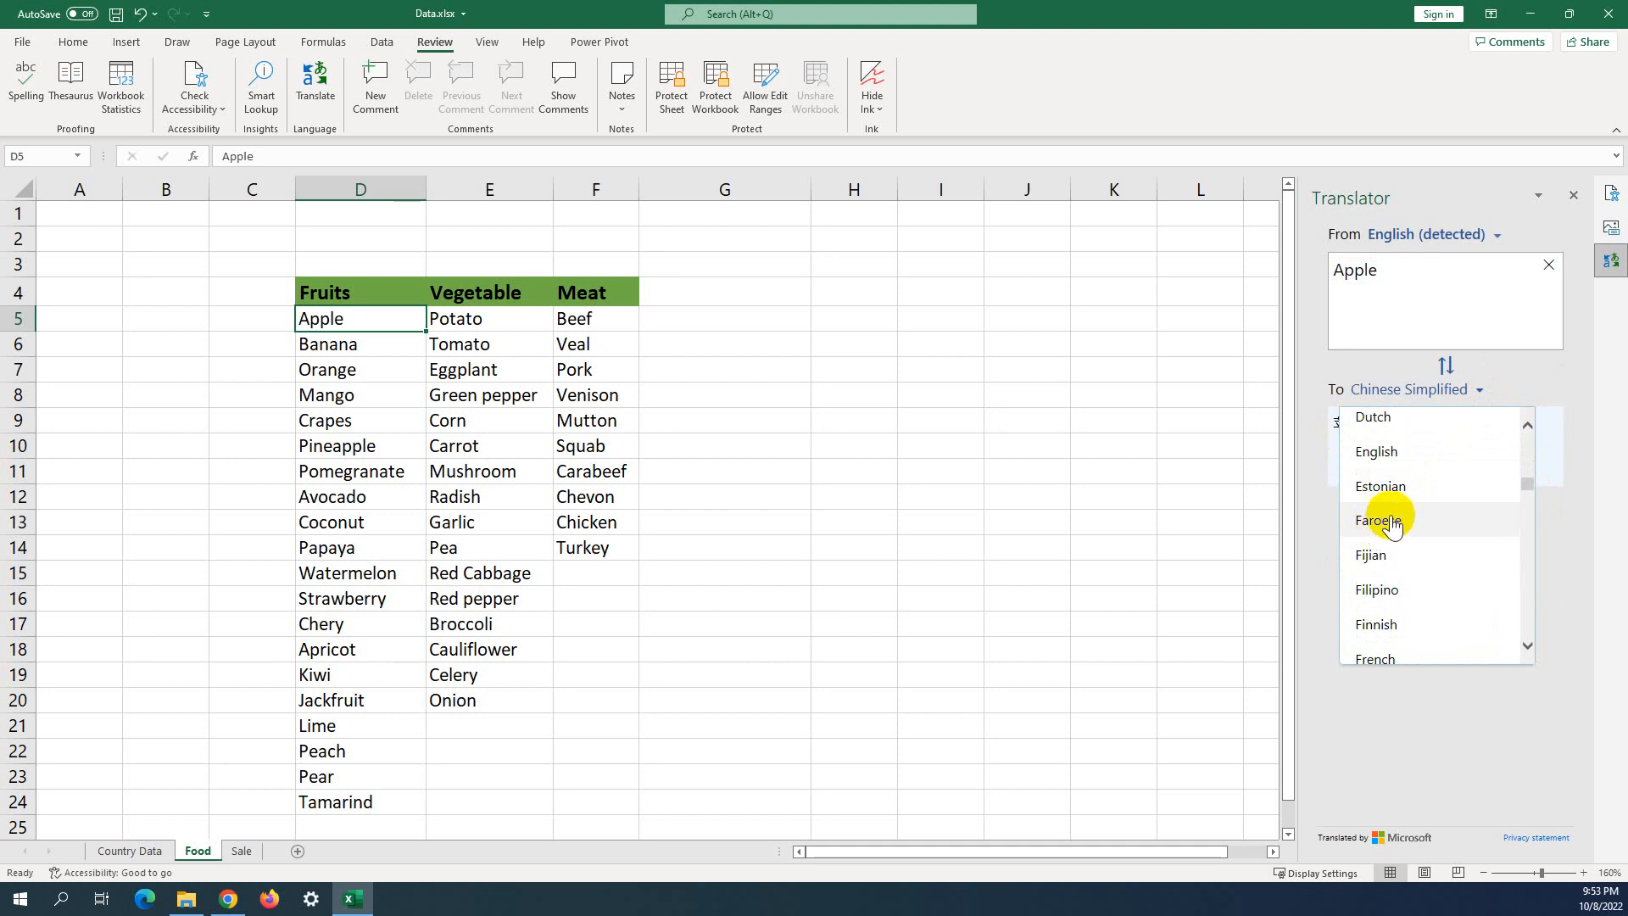
pyautogui.scroll(-1, 1395, 593)
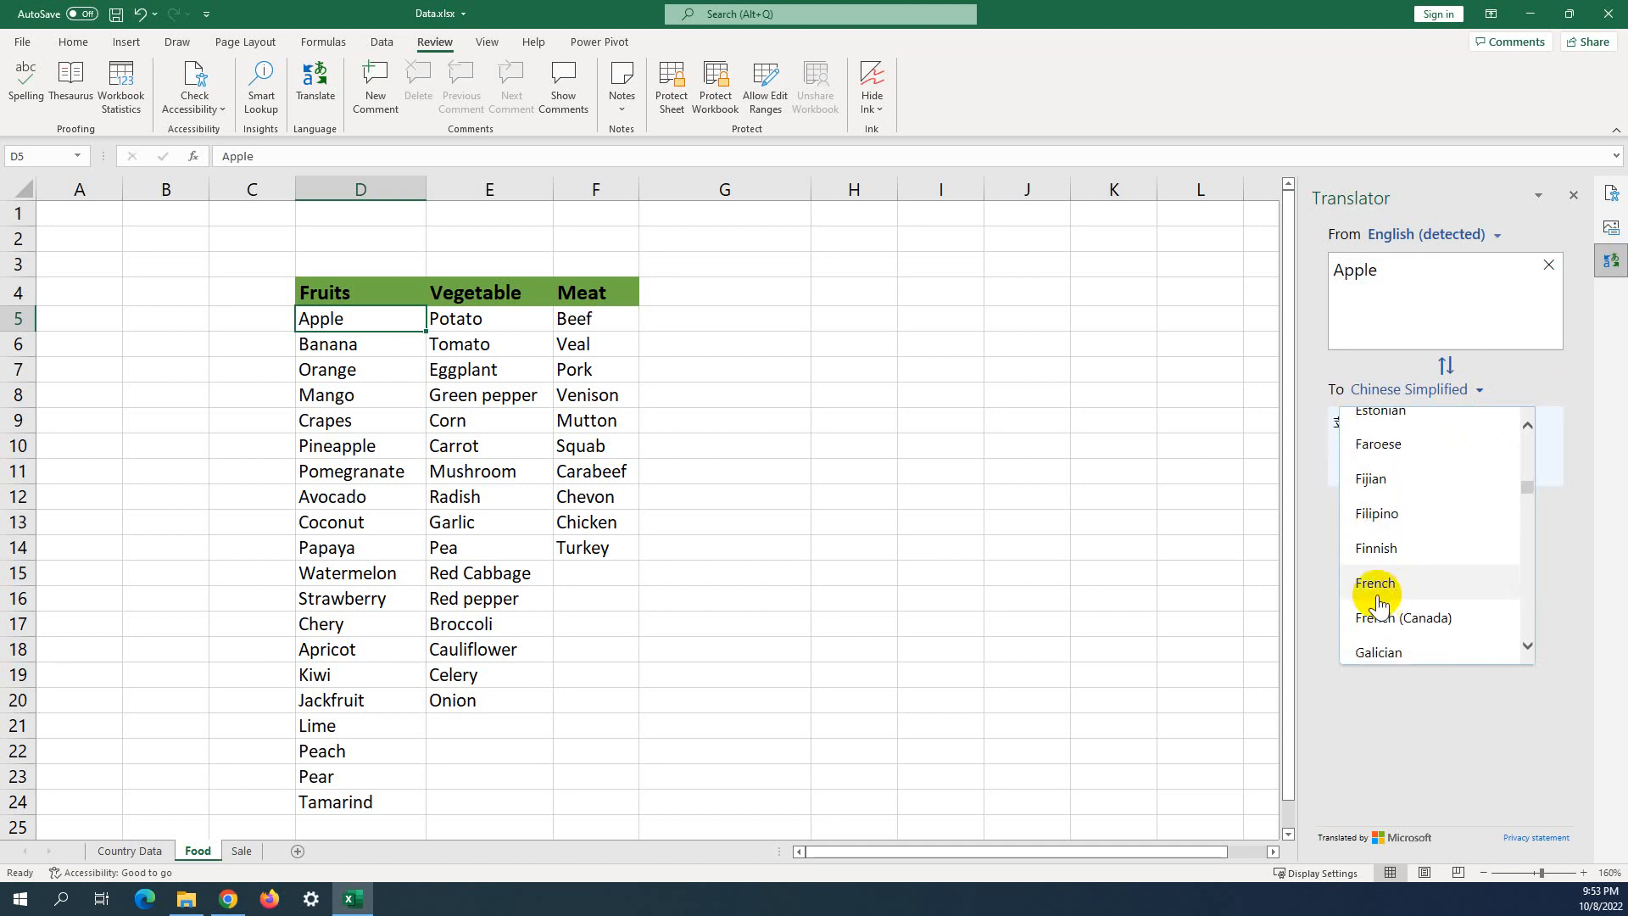
pyautogui.click(1377, 585)
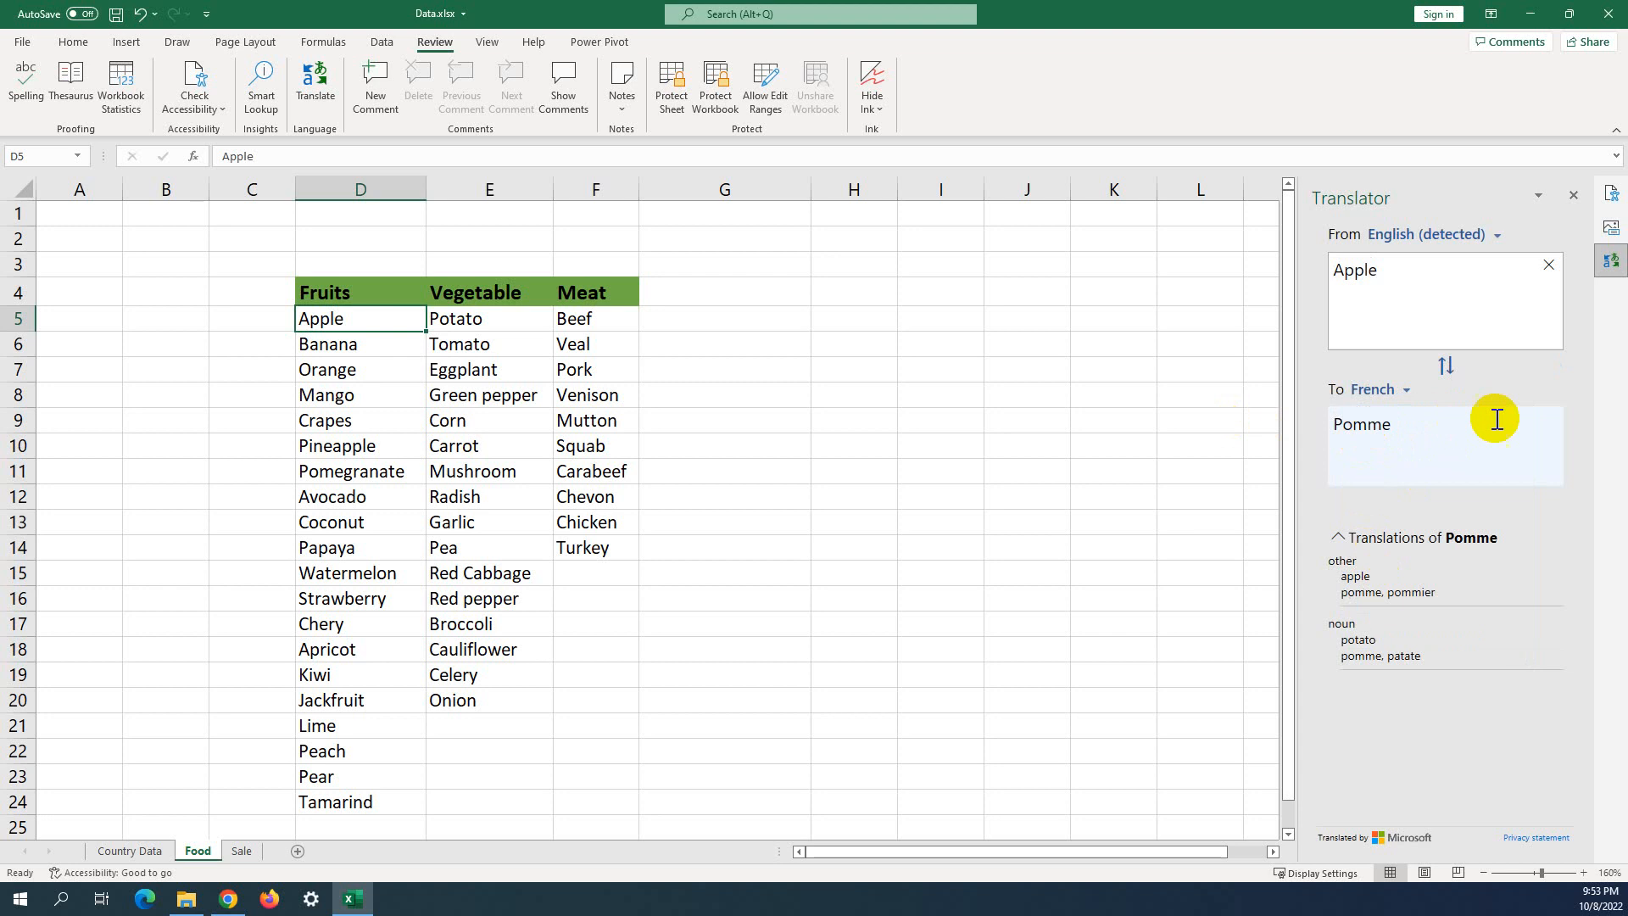
pyautogui.click(734, 349)
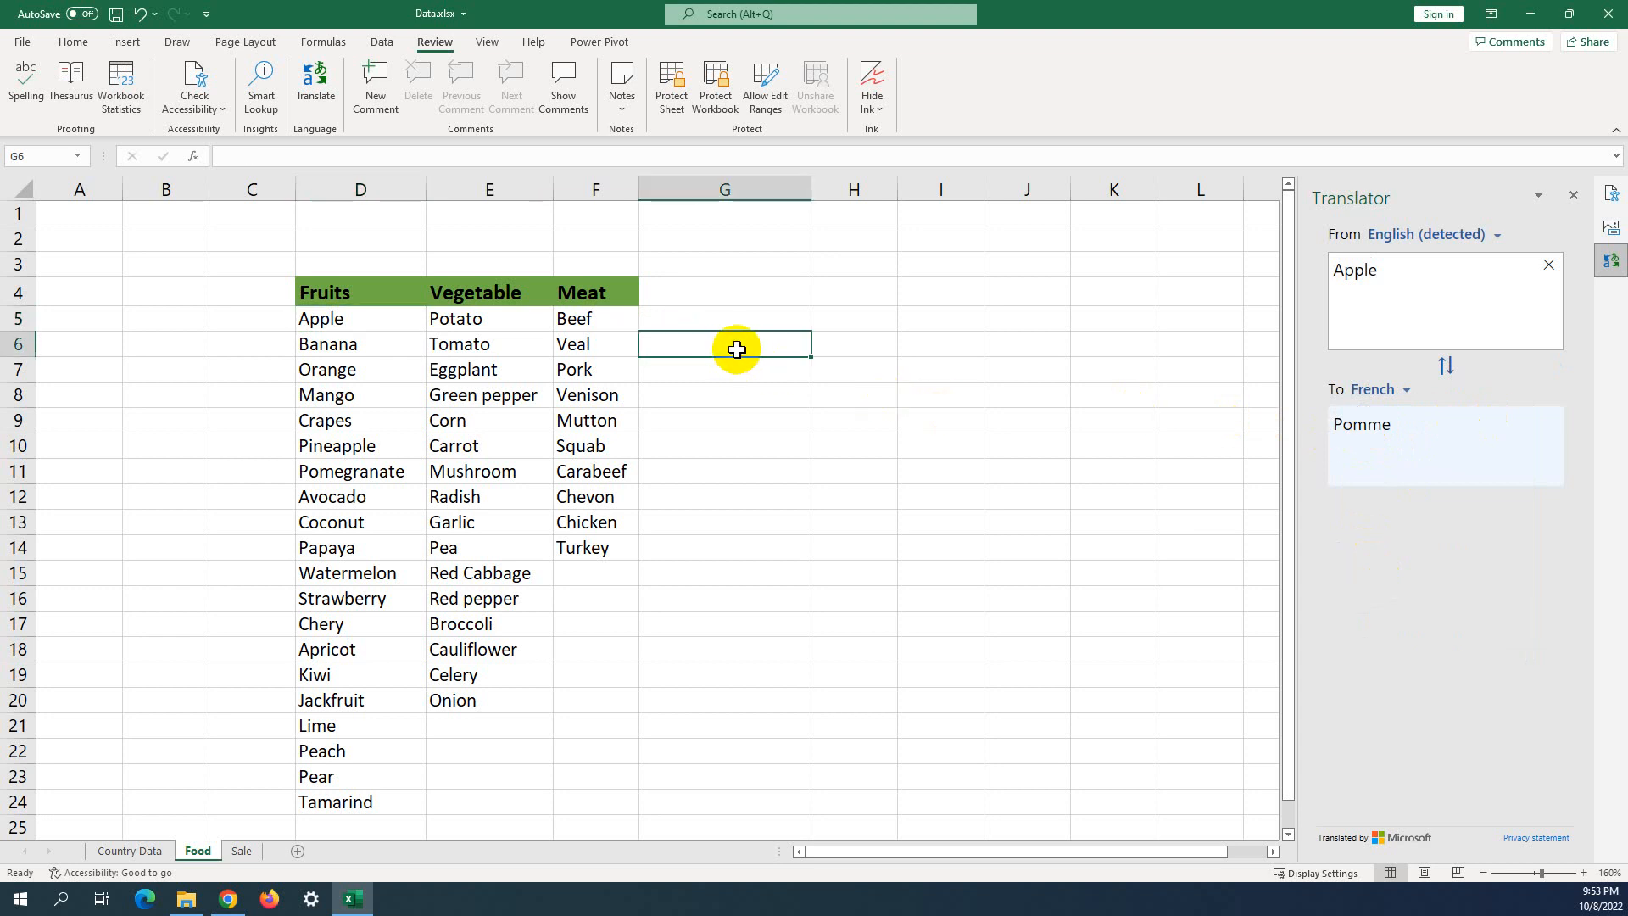
# Enter Cambodia in cell G6 and view its French translation.
pyautogui.write('Cam')
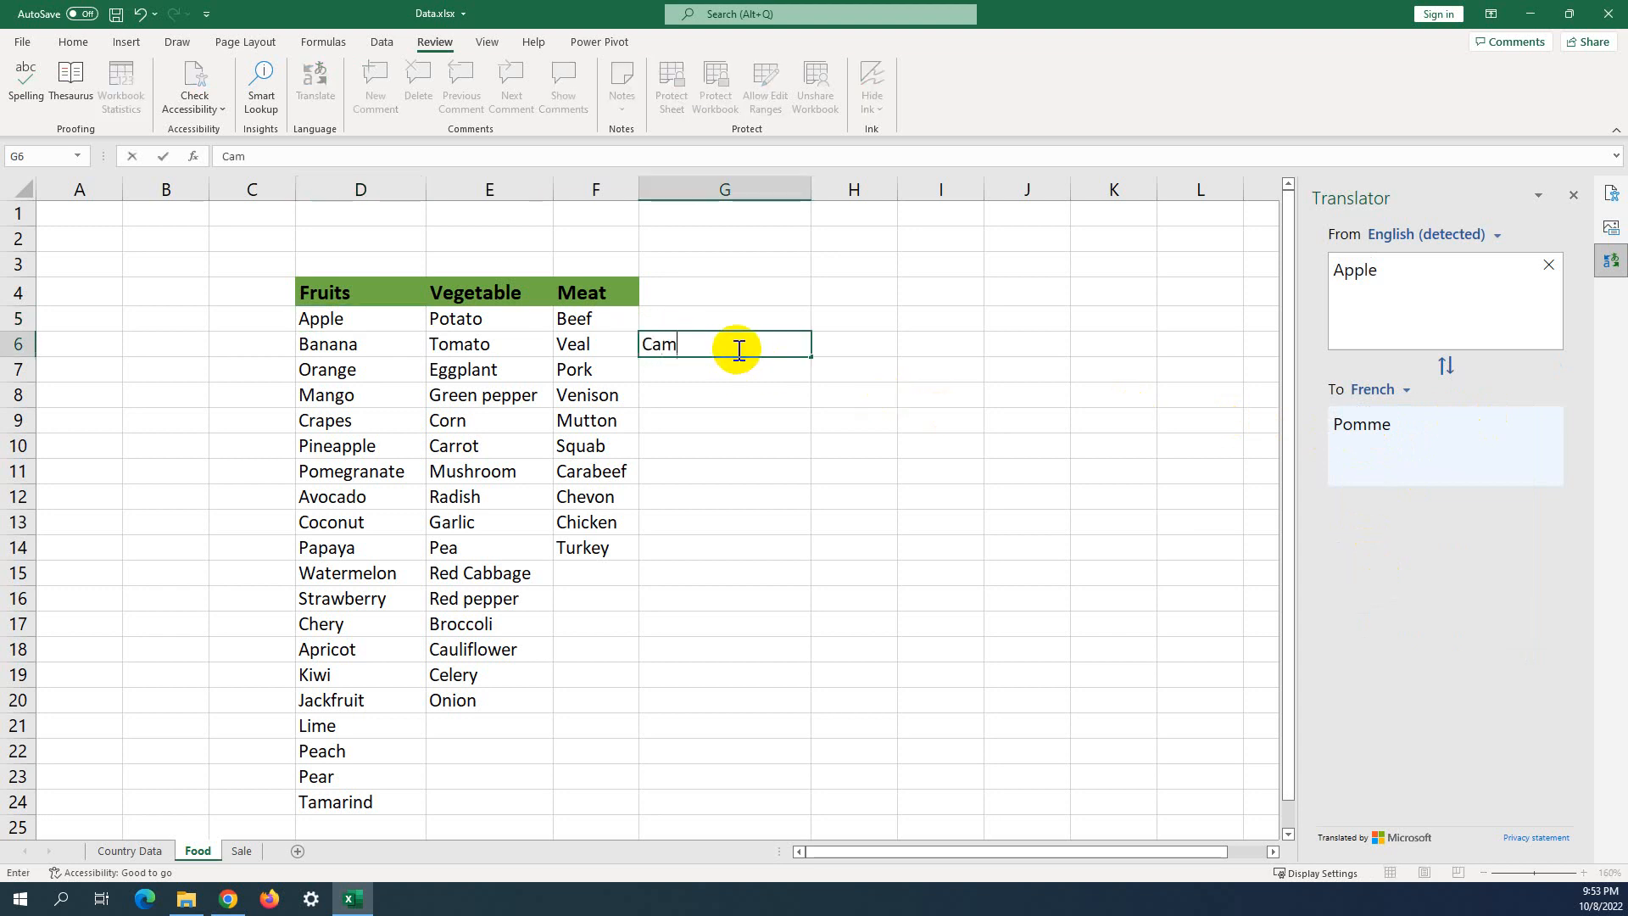
pyautogui.write('bodia')
pyautogui.press('Return')
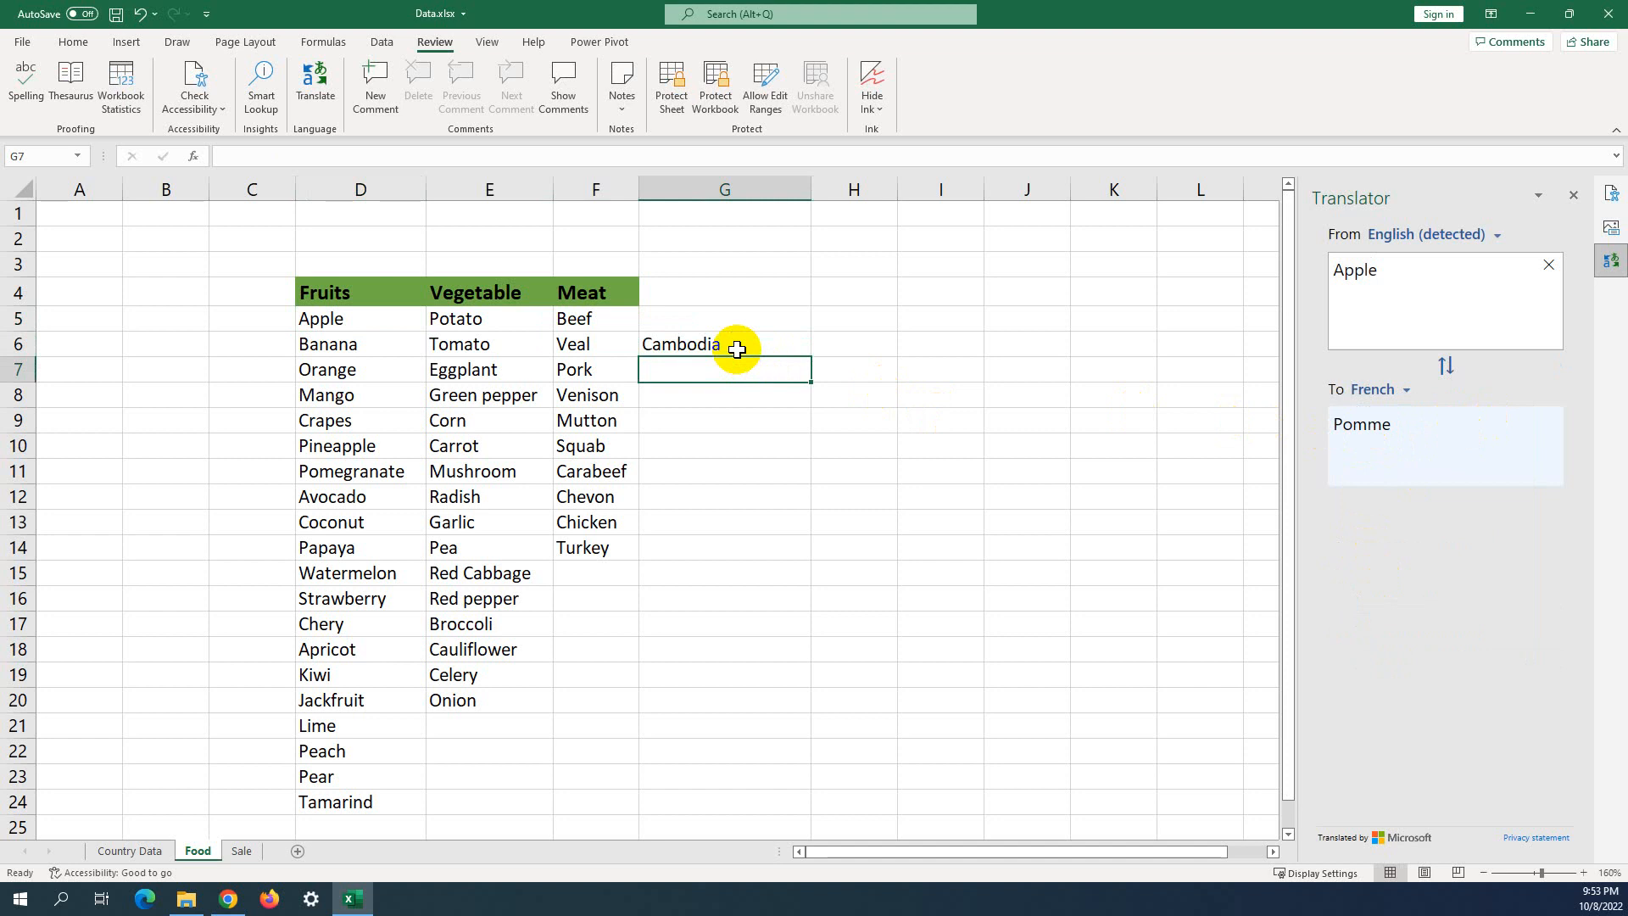
pyautogui.click(736, 349)
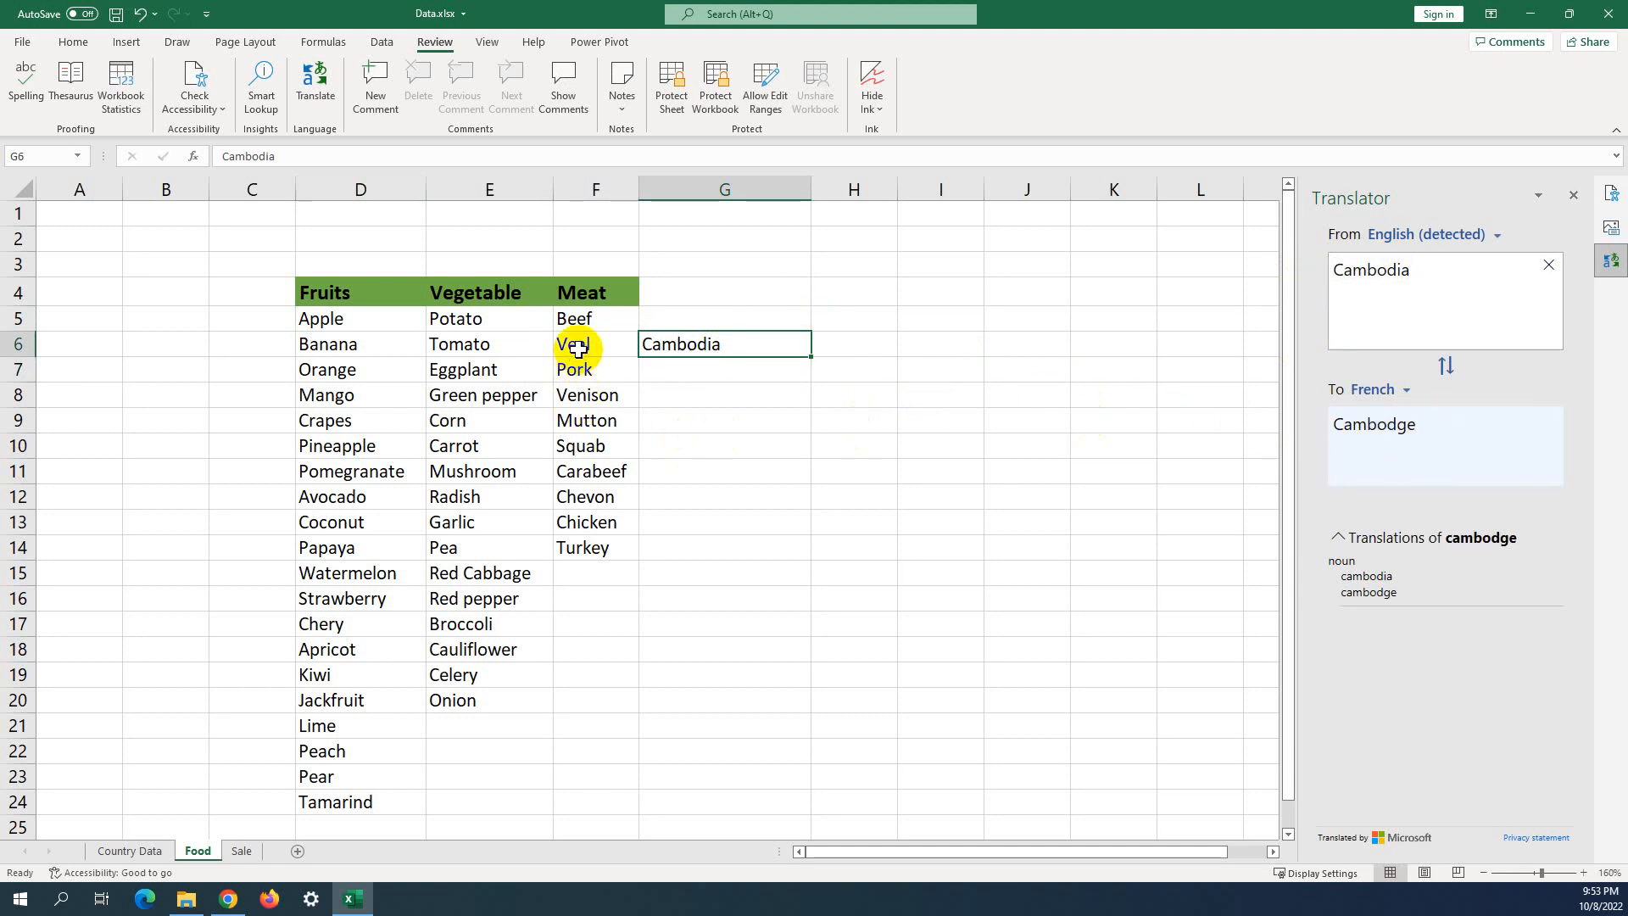
# Check French translations of Beef (F5), Chicken (F13), Carrot (E10) and Mango (D8).
pyautogui.click(575, 321)
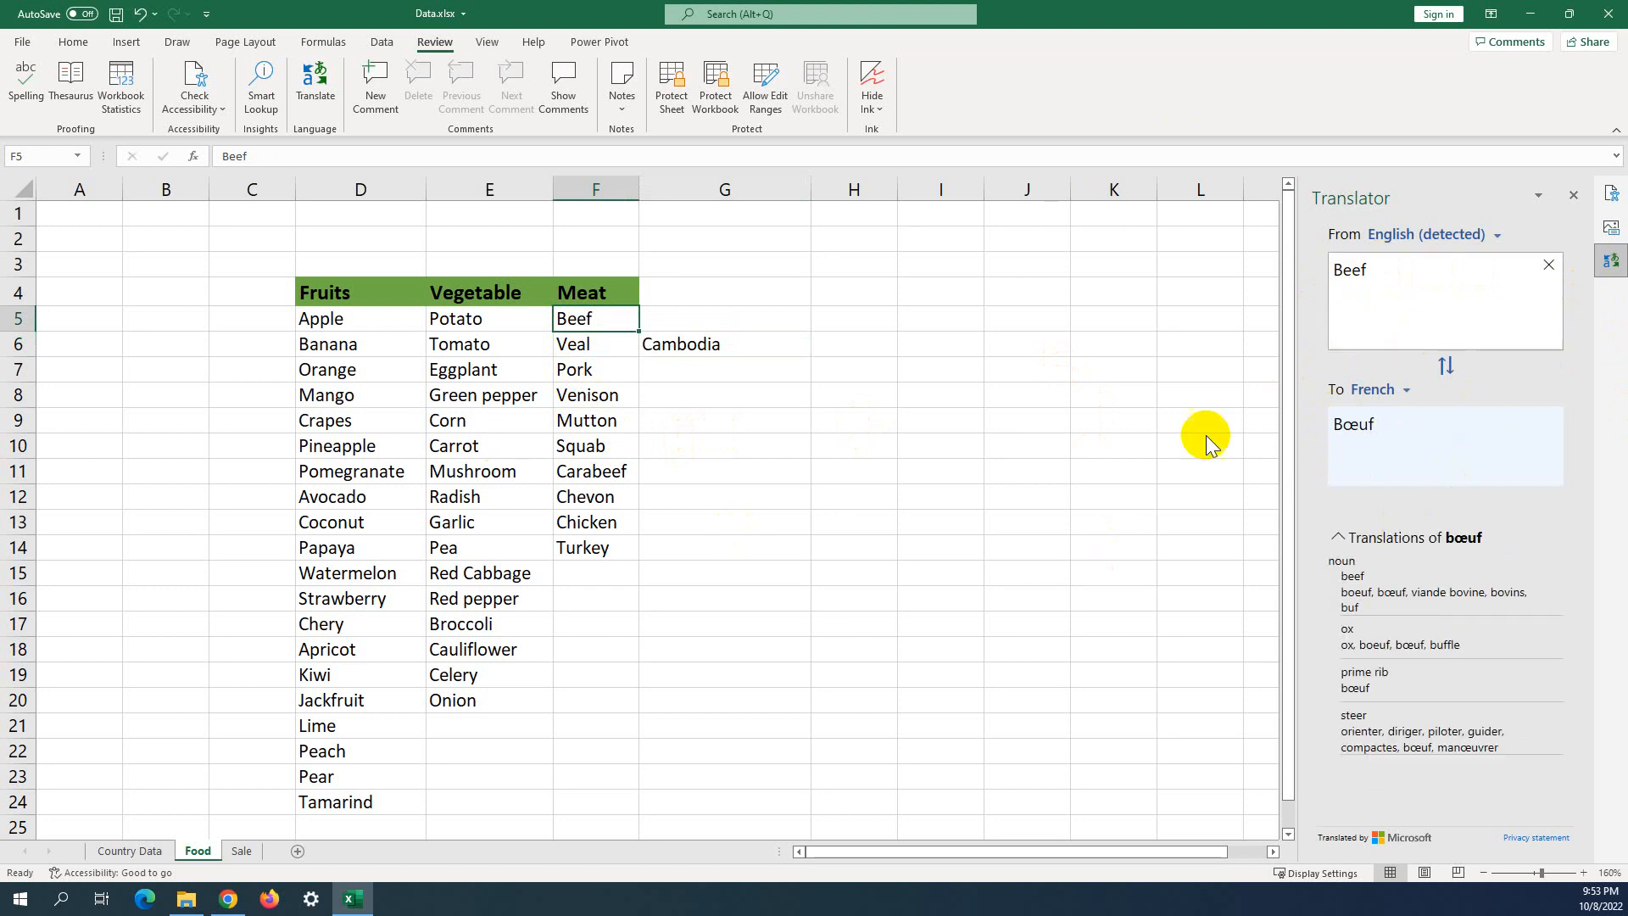
pyautogui.click(582, 519)
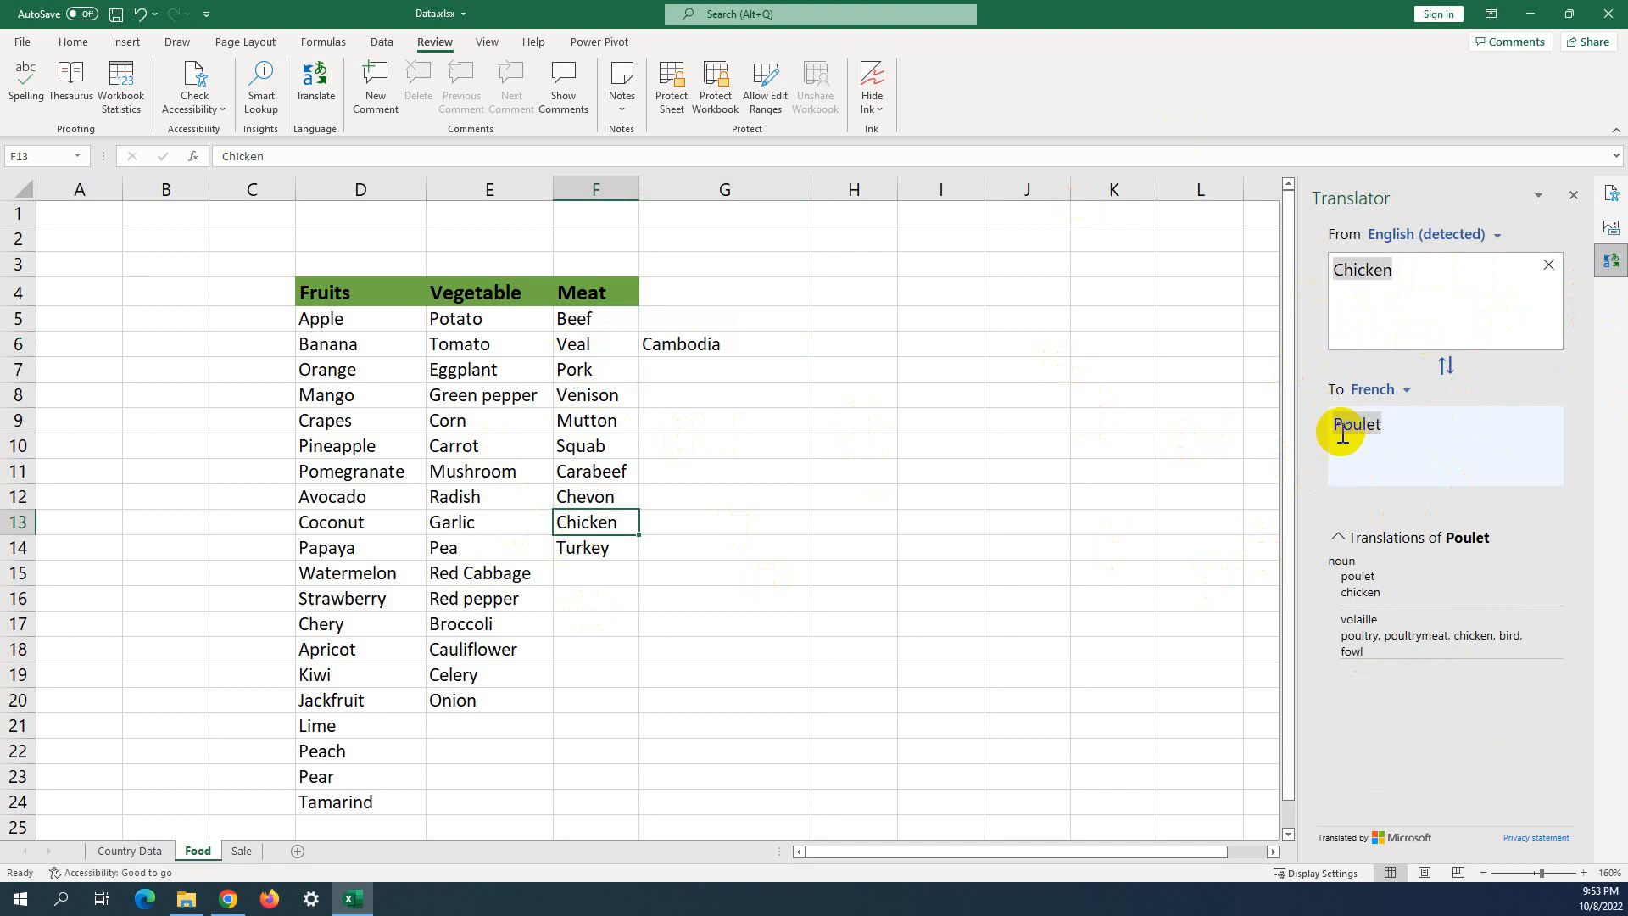
pyautogui.moveTo(1356, 441)
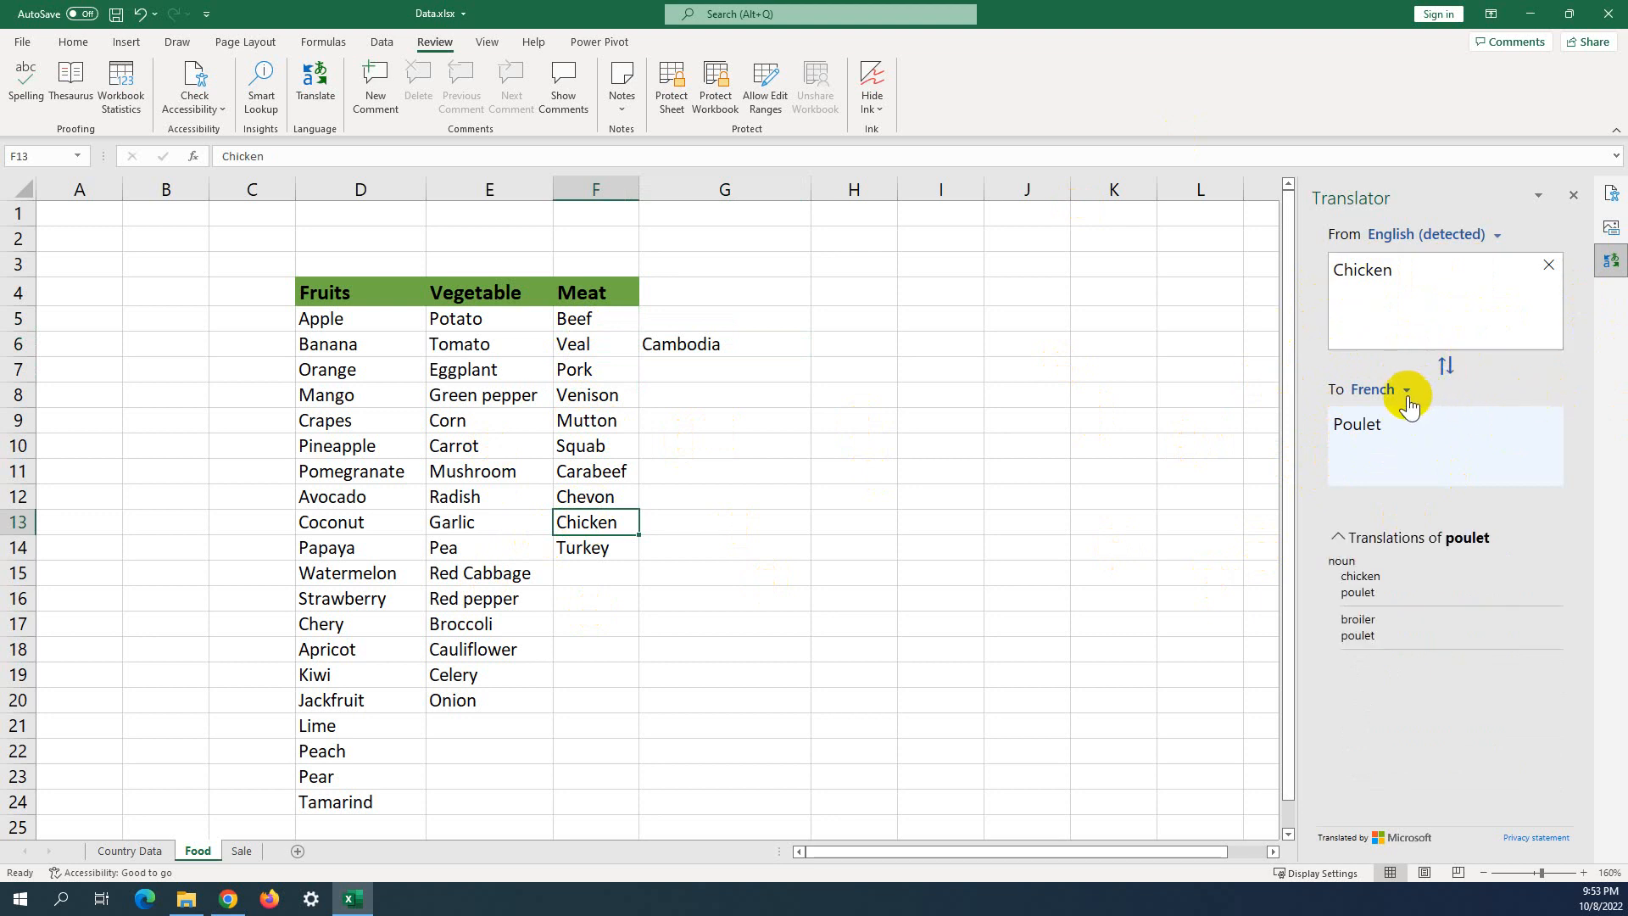
pyautogui.click(440, 441)
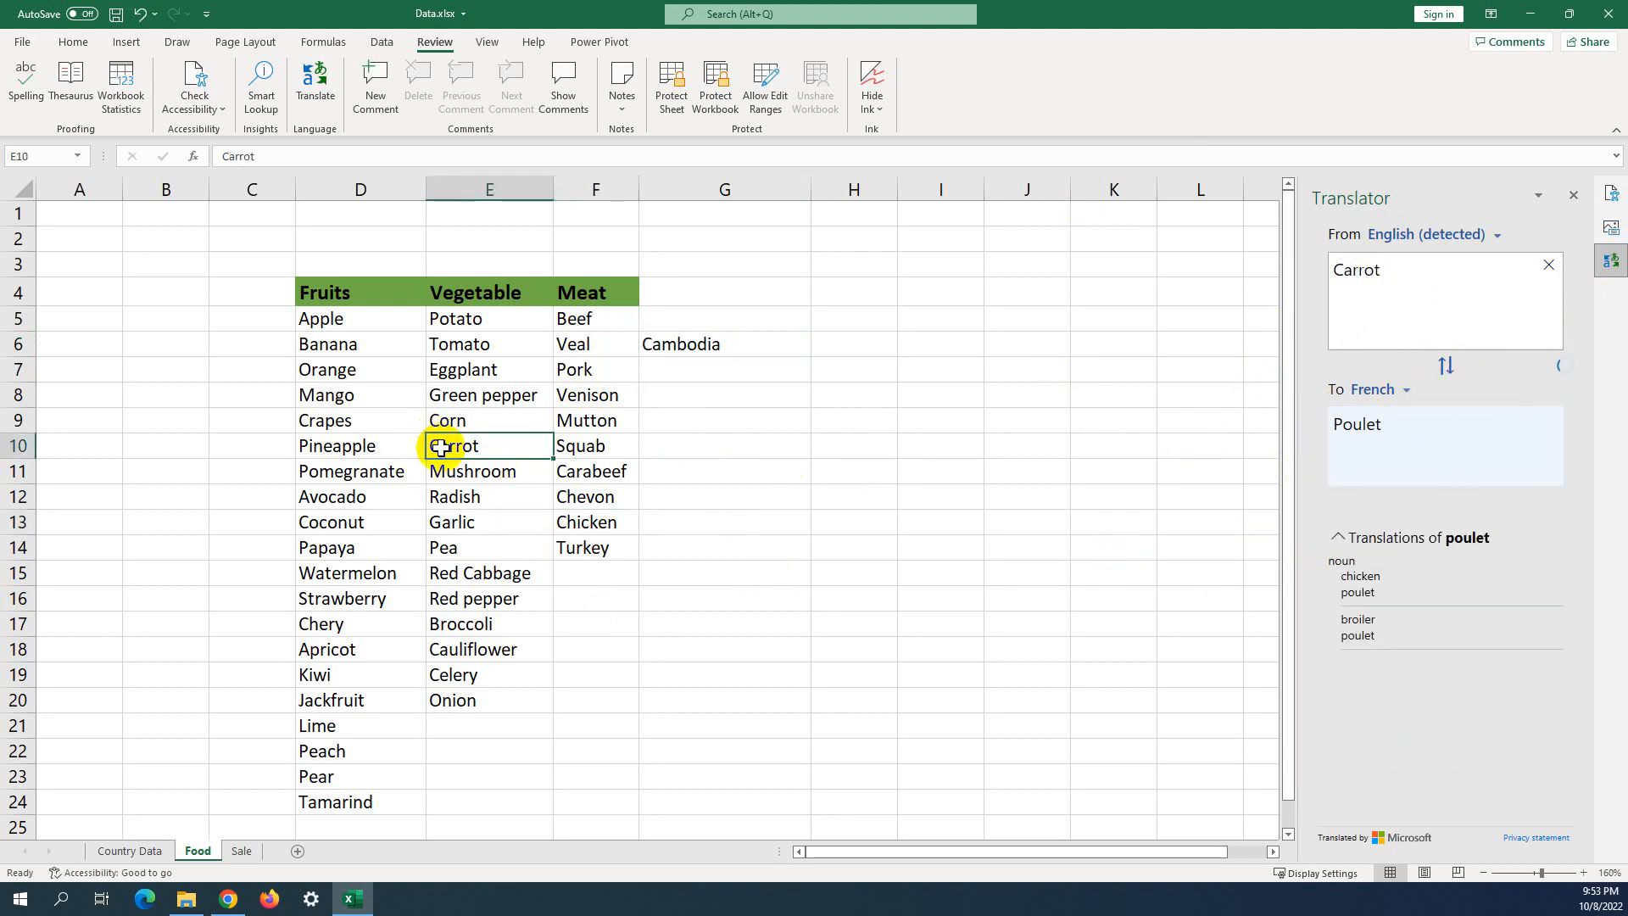
pyautogui.click(336, 396)
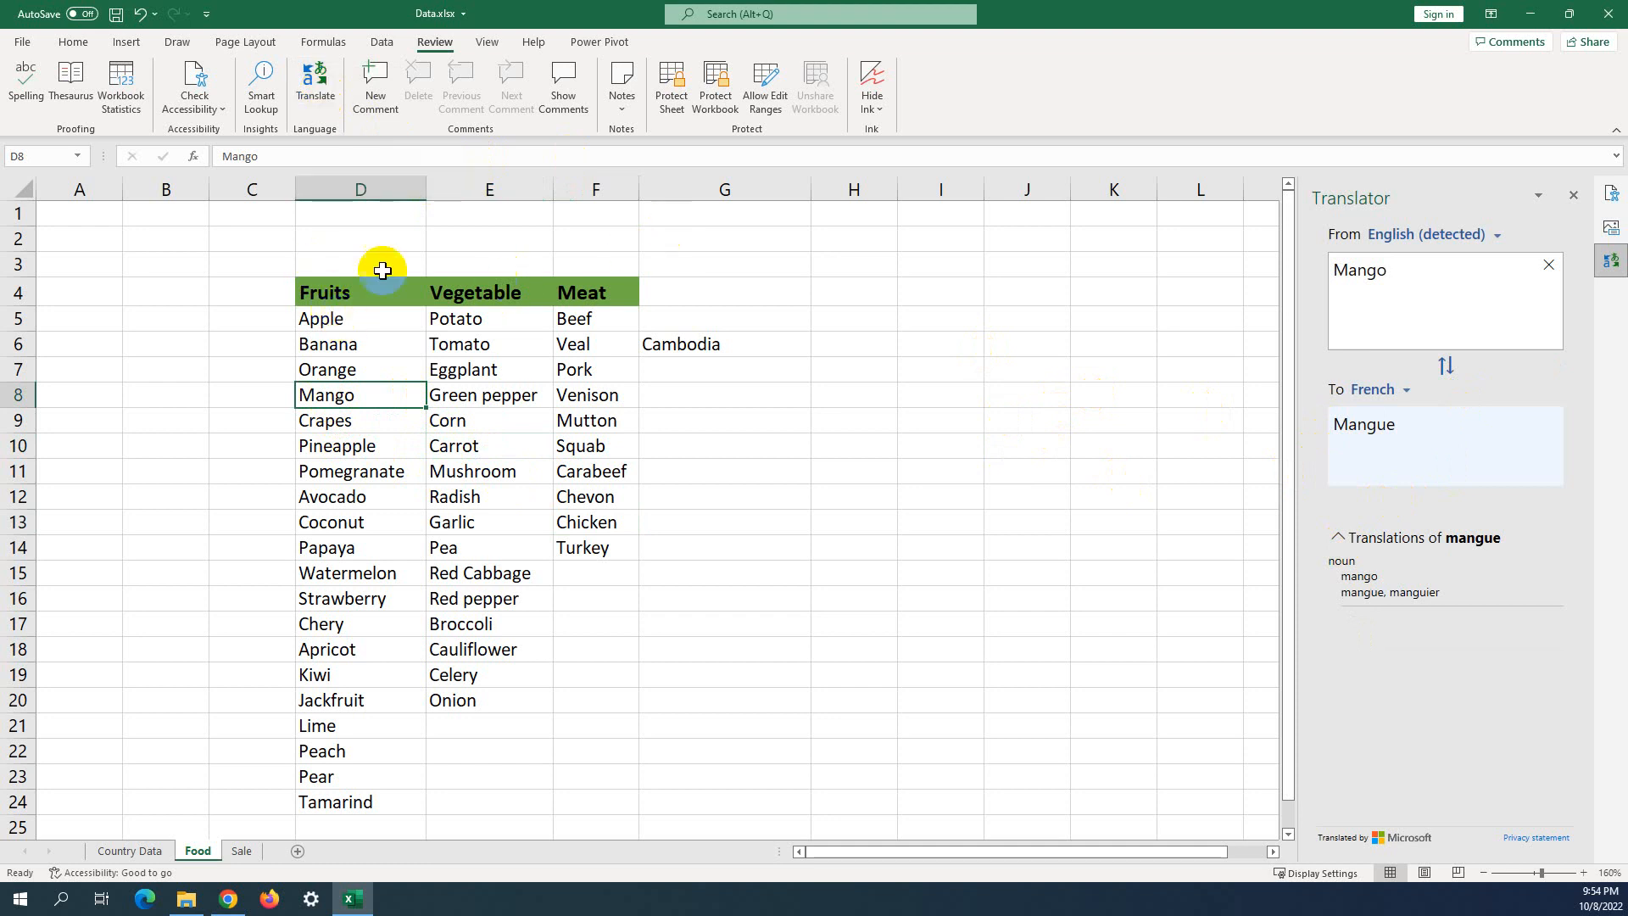
# Translate Apple and Pineapple into French, viewing dictionary entries for Ananas and browsing target languages.
pyautogui.click(340, 317)
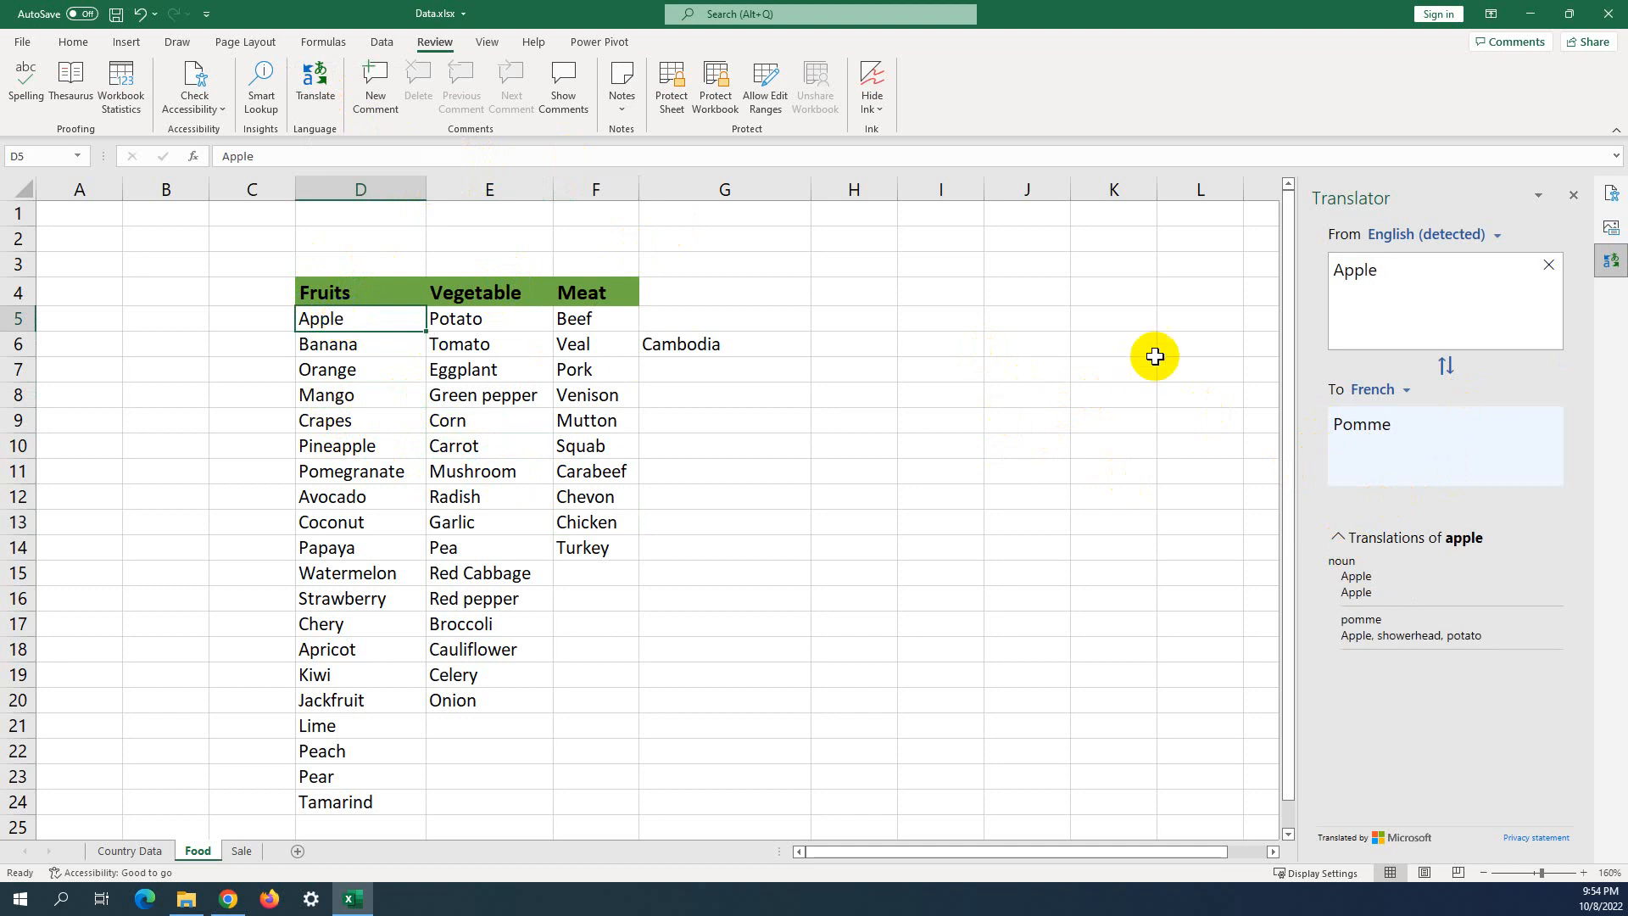
pyautogui.click(352, 446)
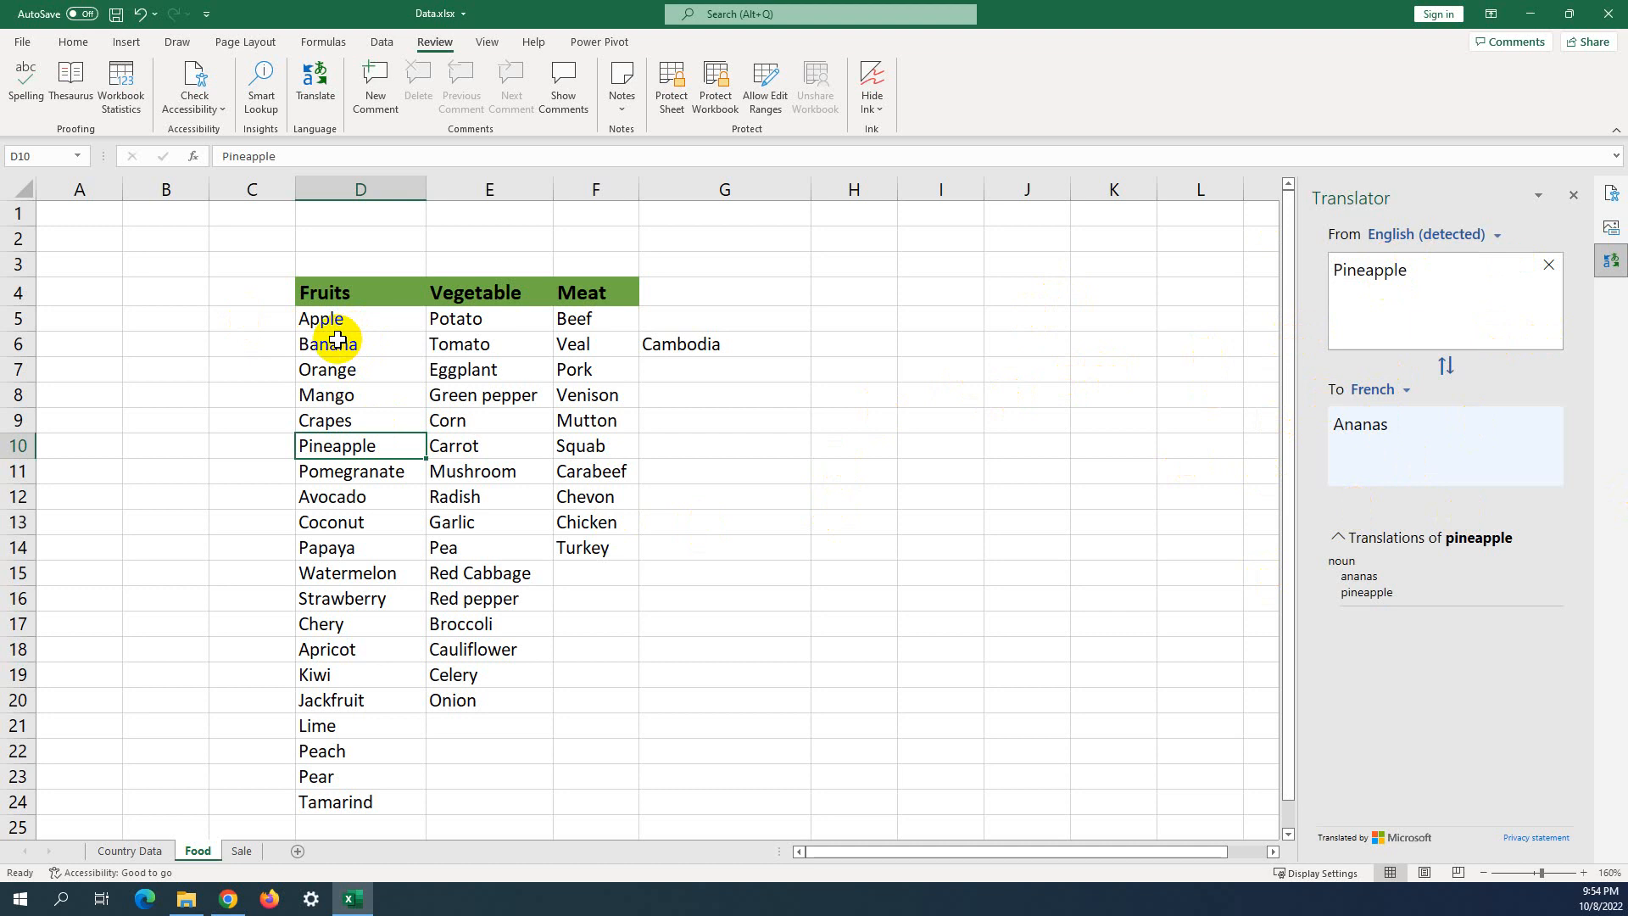
pyautogui.click(1360, 424)
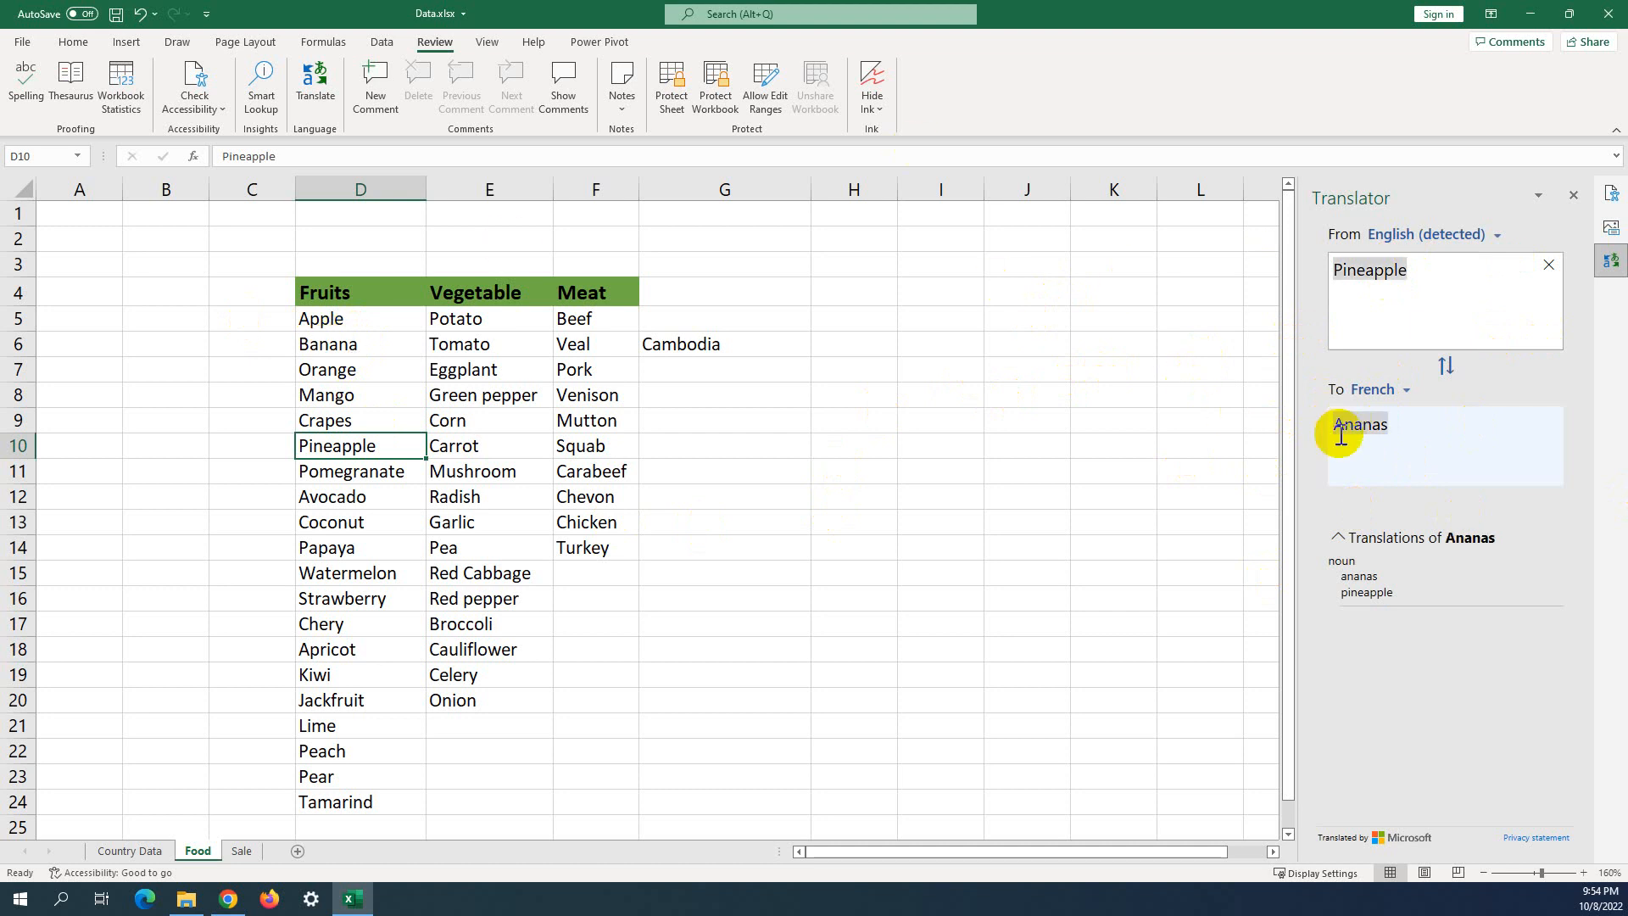
pyautogui.click(1408, 399)
pyautogui.moveTo(1528, 483); pyautogui.dragTo(1526, 545)
pyautogui.click(1170, 447)
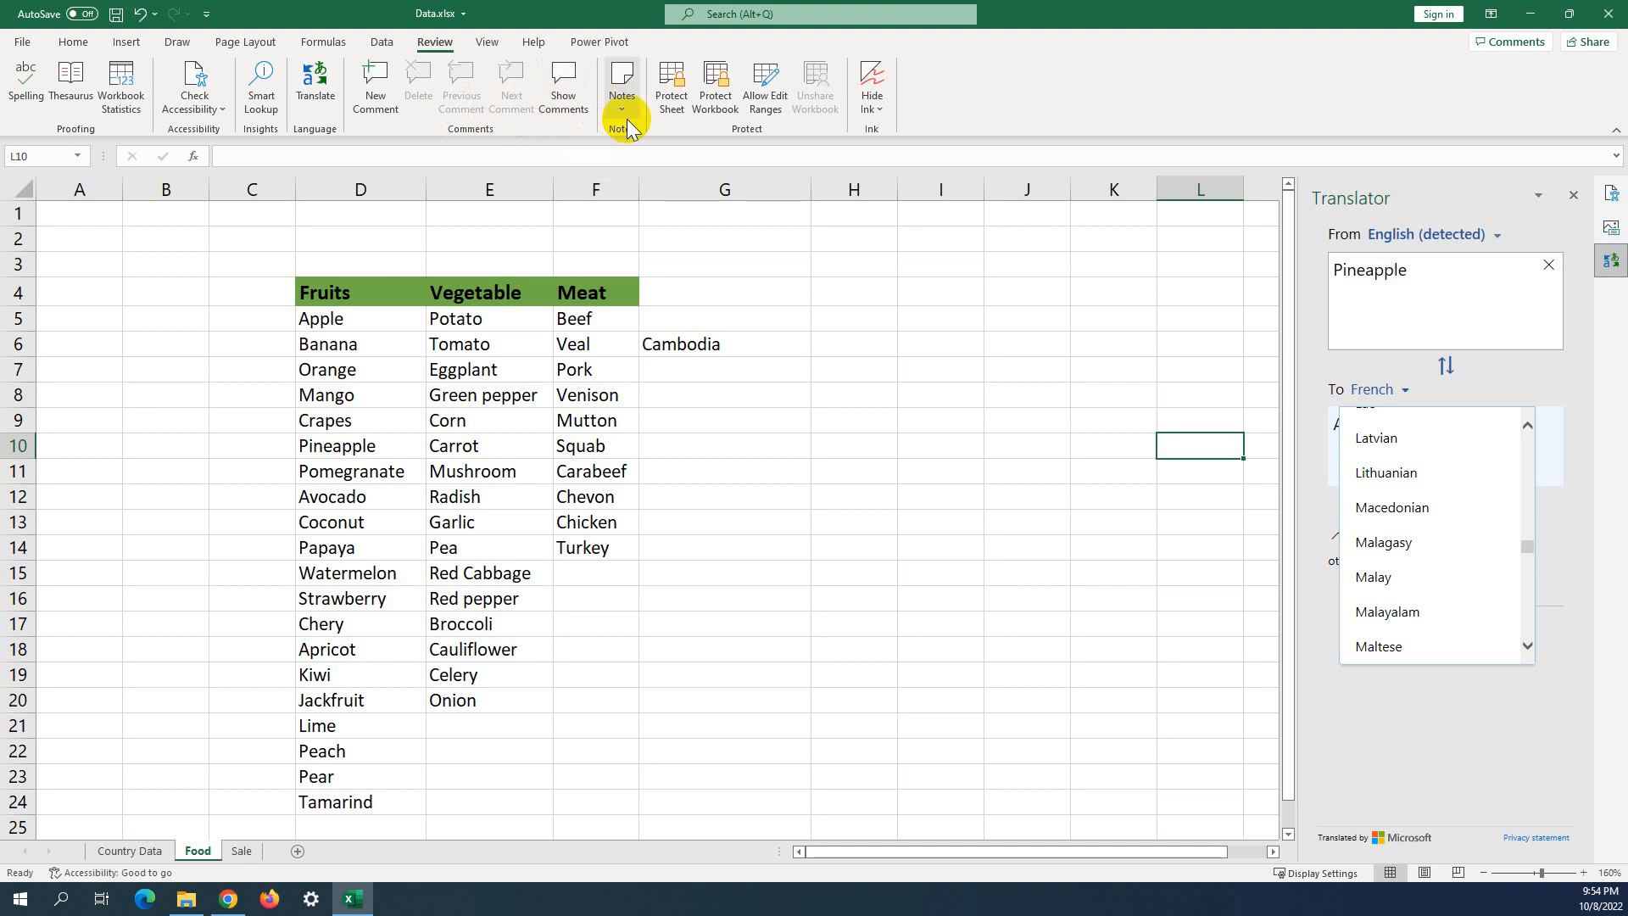
# Post a threaded comment reading 'Com for Veal' on the Veal cell F6.
pyautogui.click(706, 349)
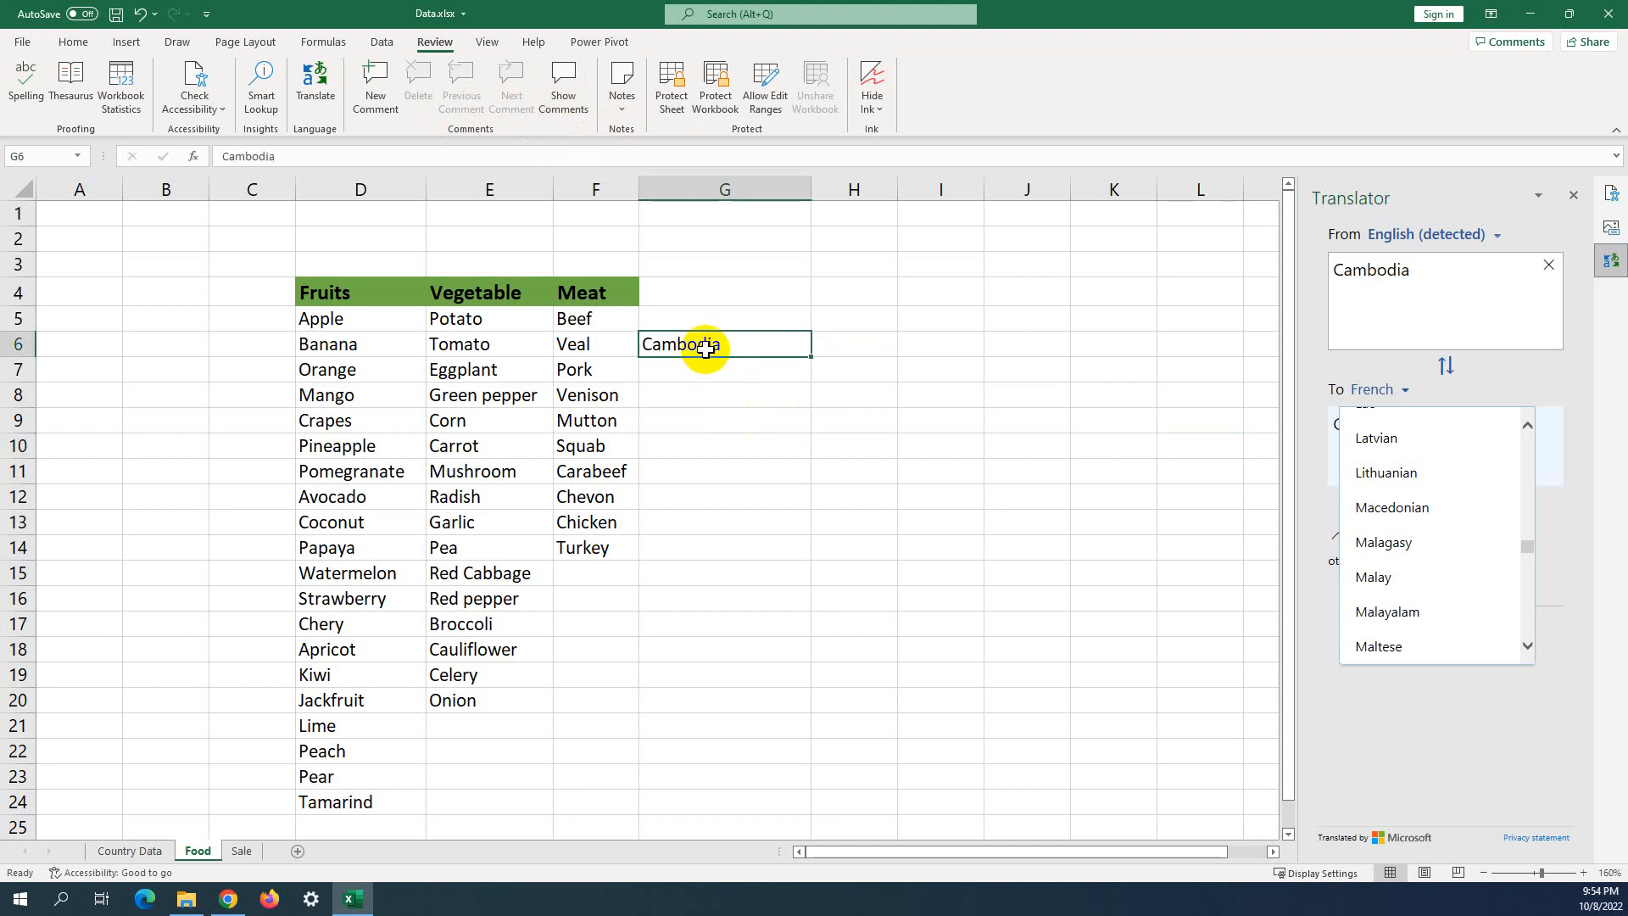
pyautogui.click(603, 336)
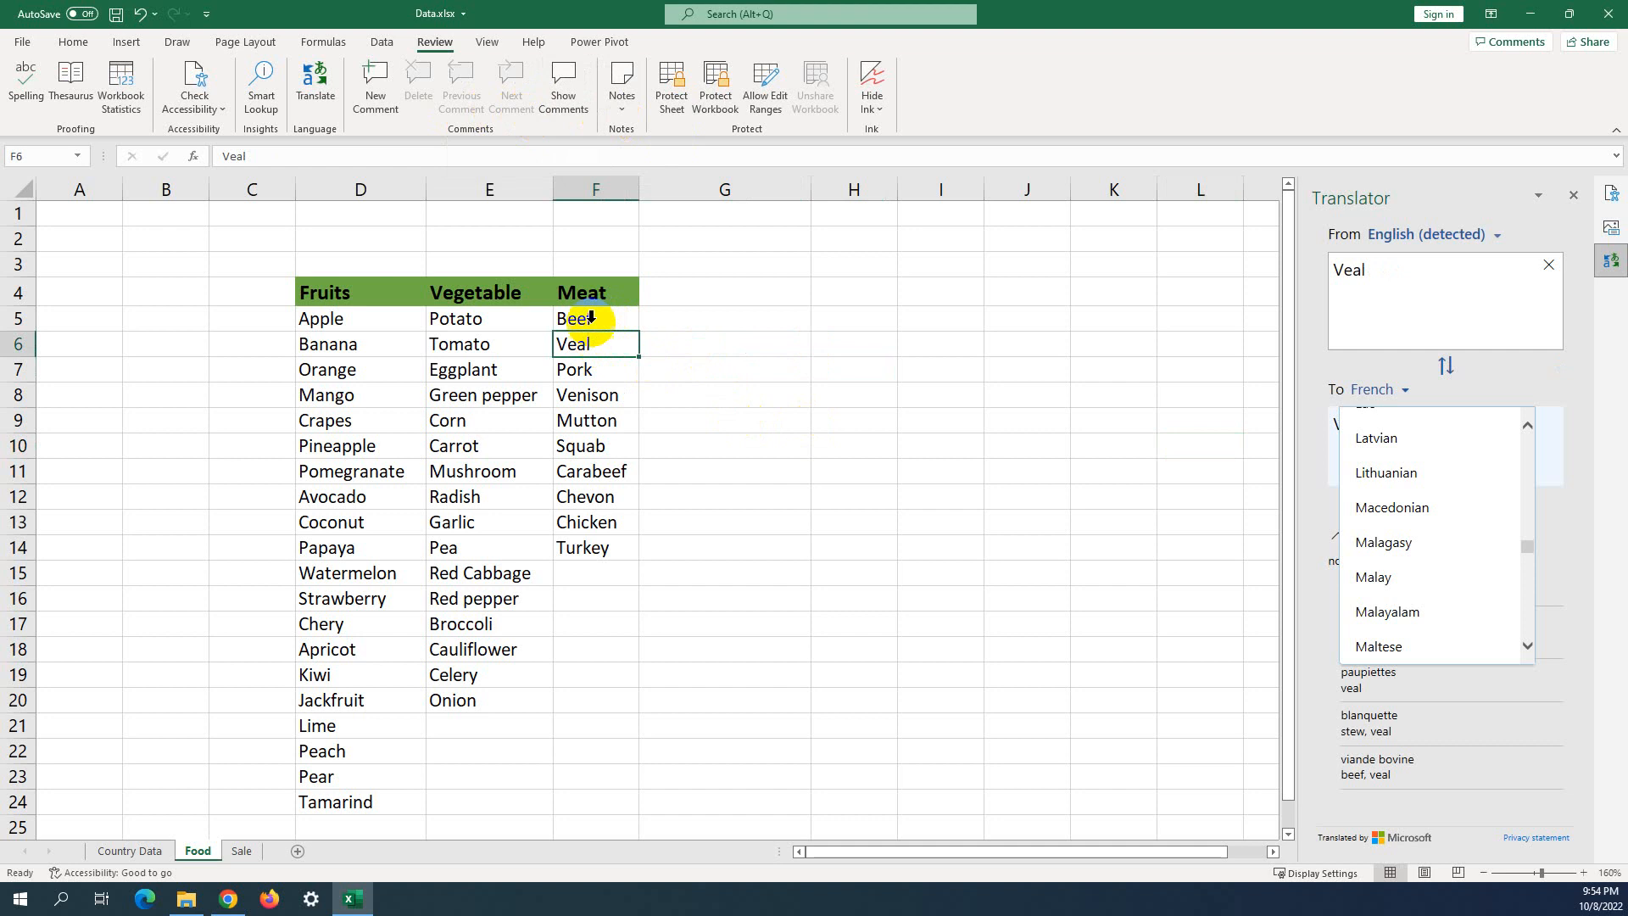
pyautogui.click(378, 89)
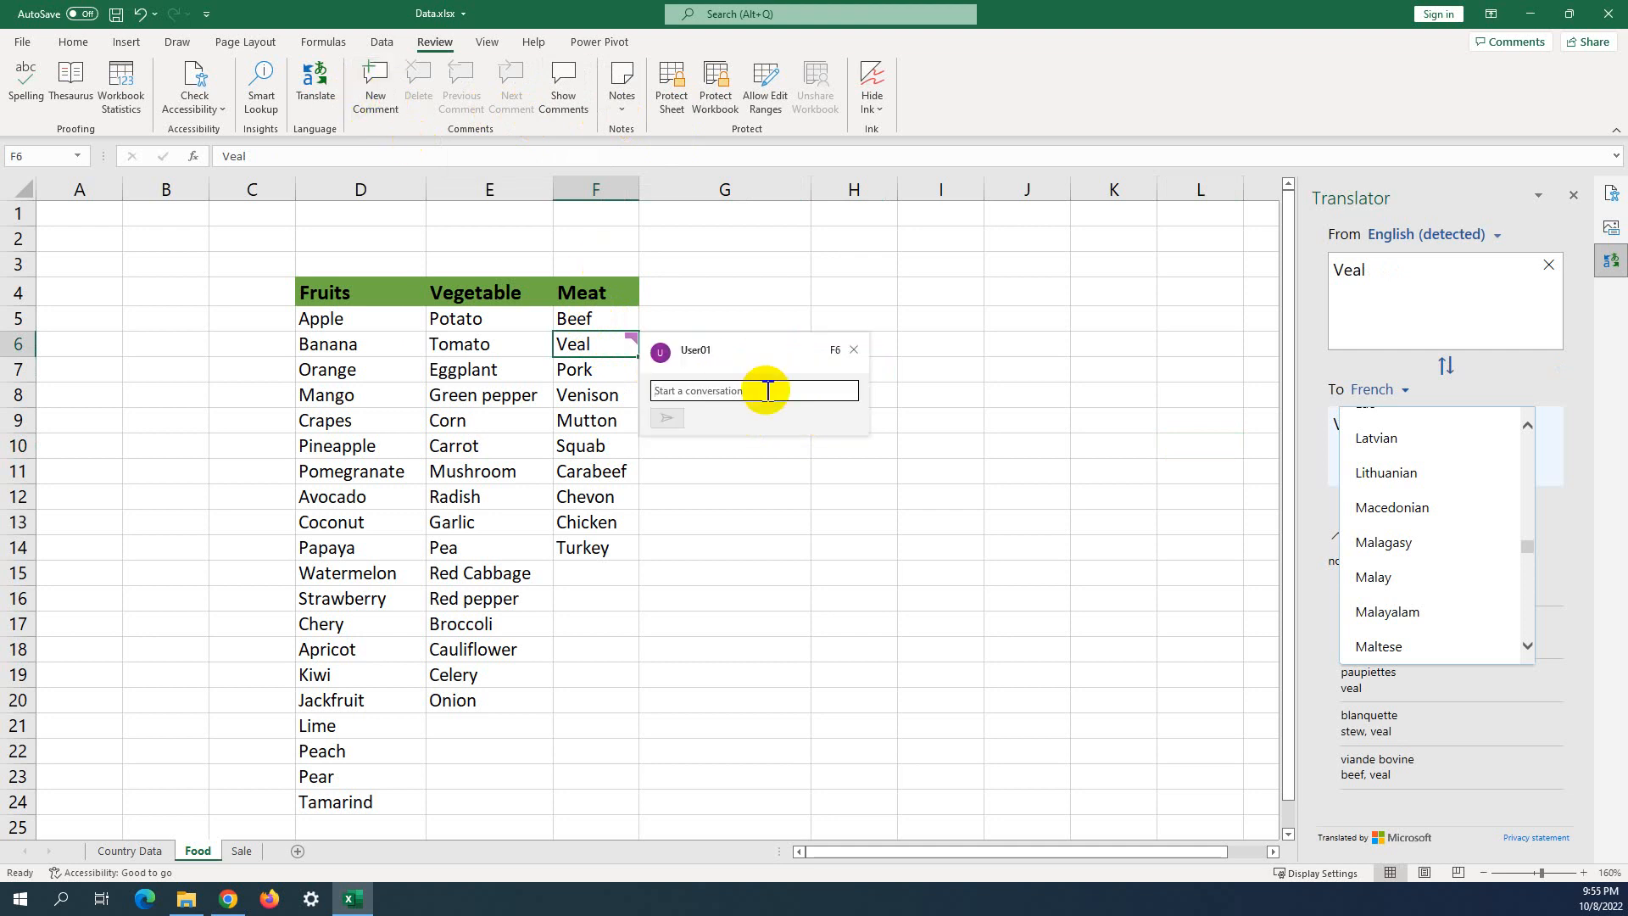
pyautogui.write('com')
pyautogui.press('BackSpace')
pyautogui.write('Com for Veal')
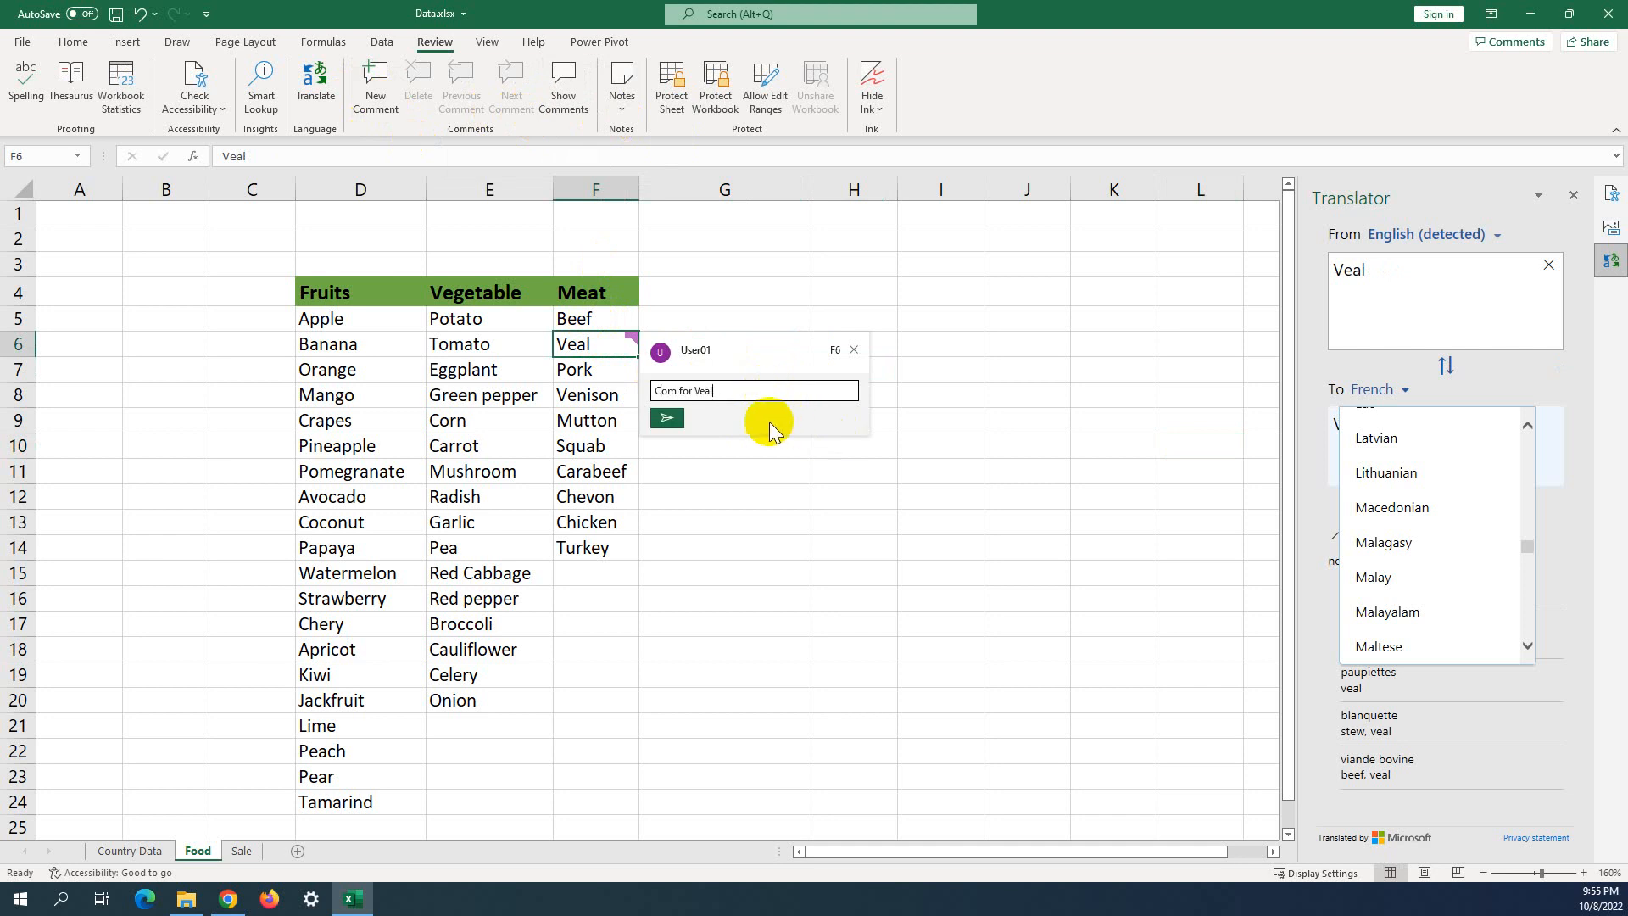
pyautogui.click(667, 418)
pyautogui.click(939, 400)
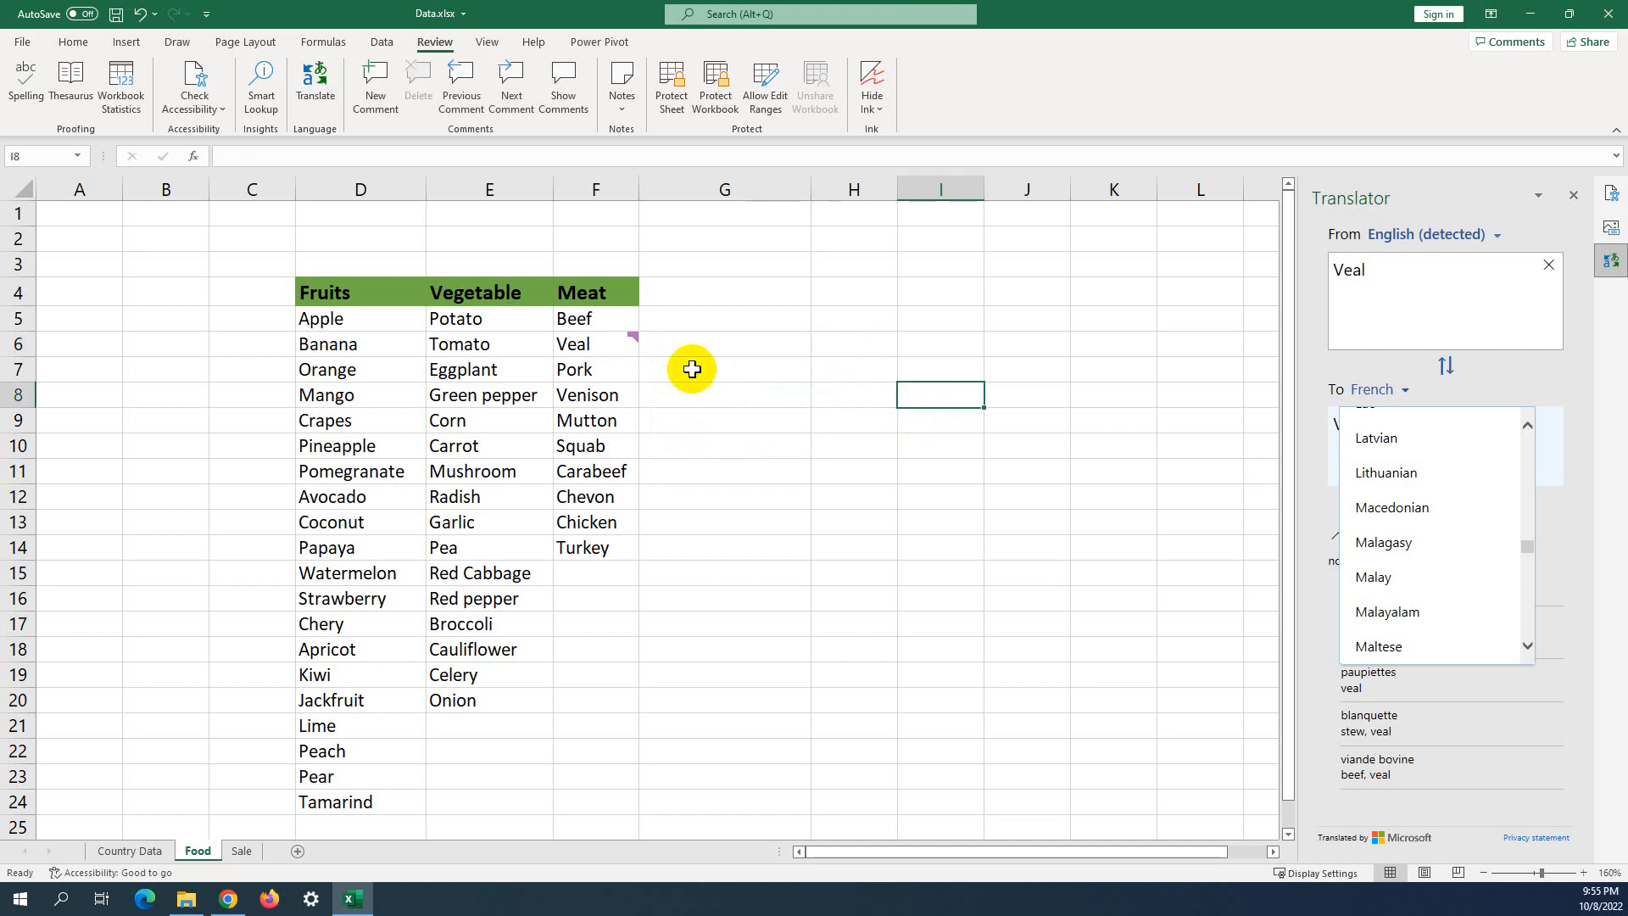
# Select the Chicken cell F13 and dismiss its shortcut menu unused.
pyautogui.moveTo(628, 340)
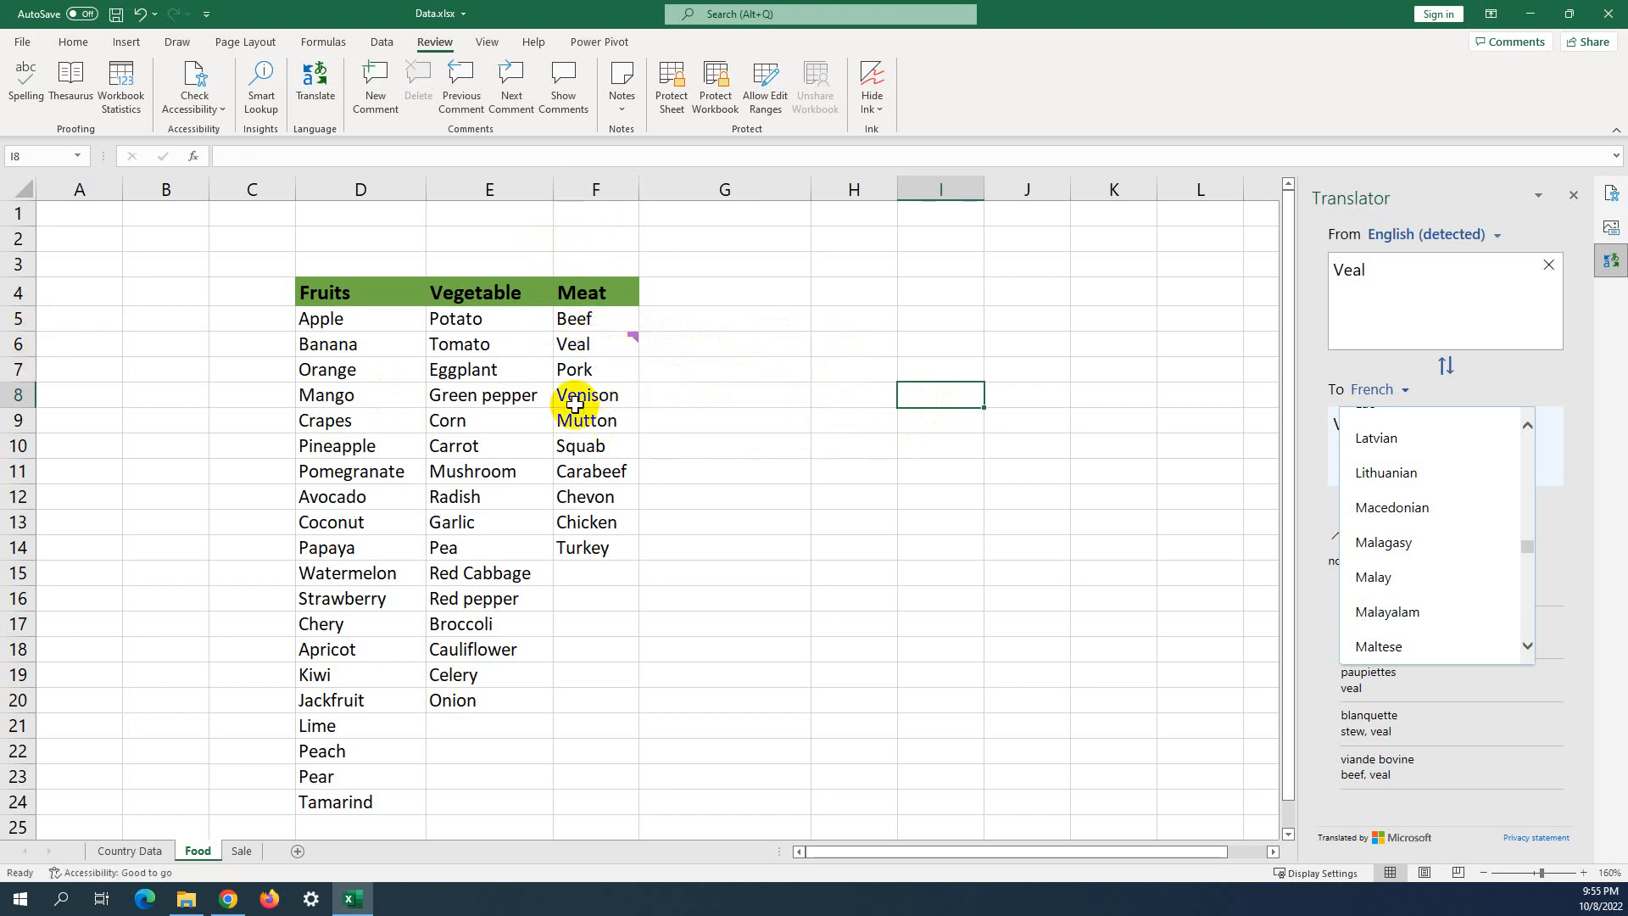
pyautogui.click(600, 525)
pyautogui.rightClick(599, 525)
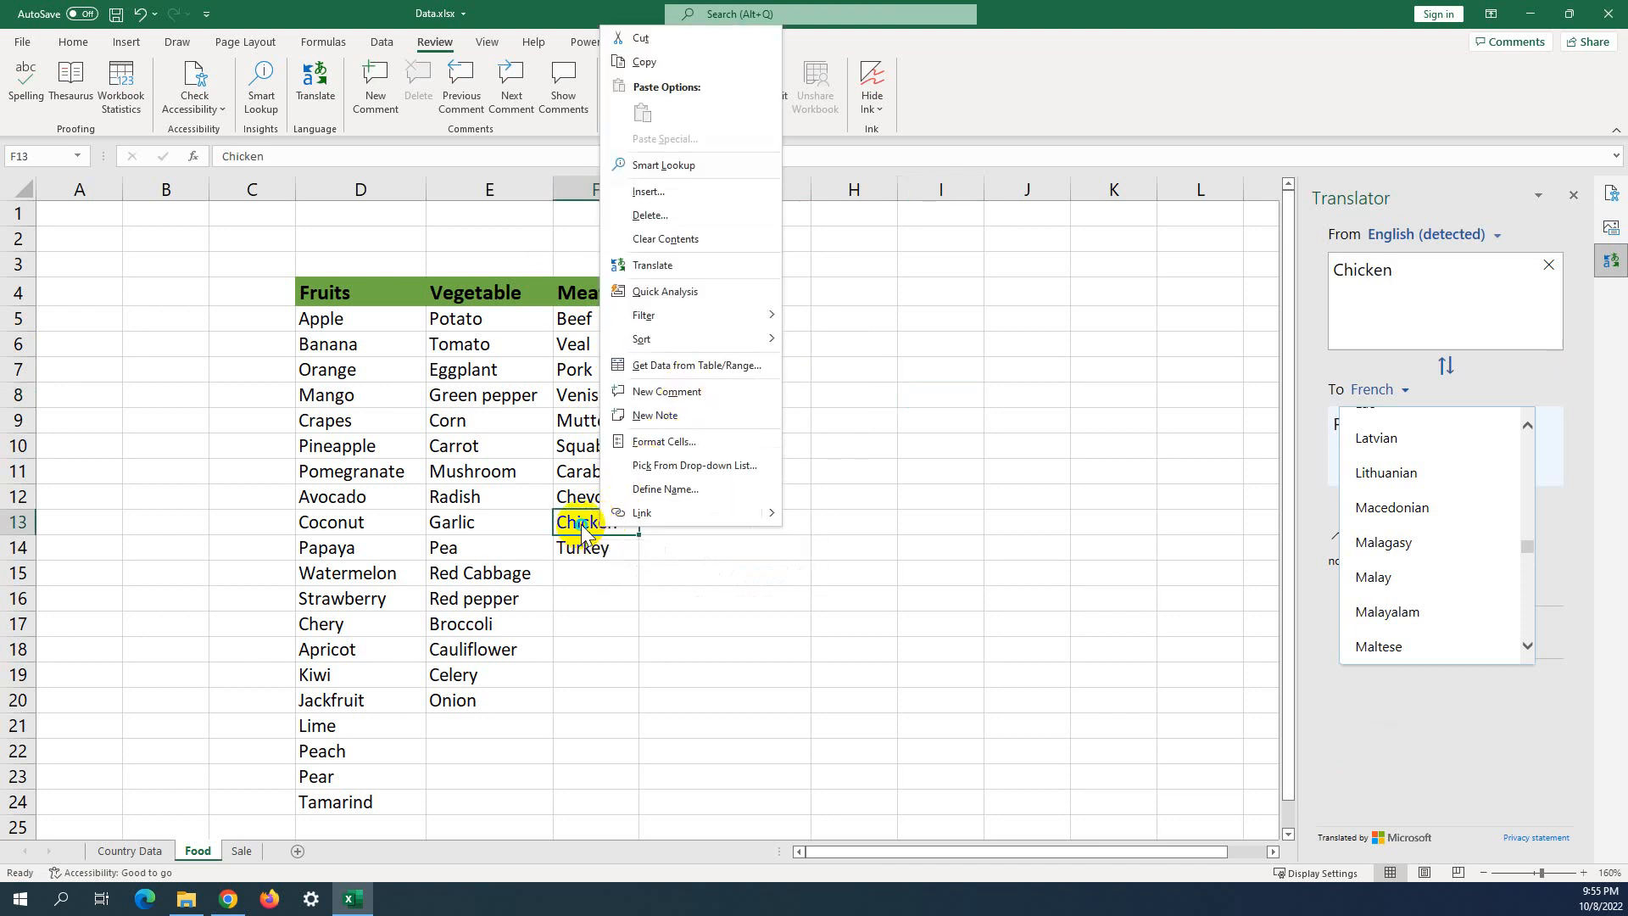
pyautogui.rightClick(582, 524)
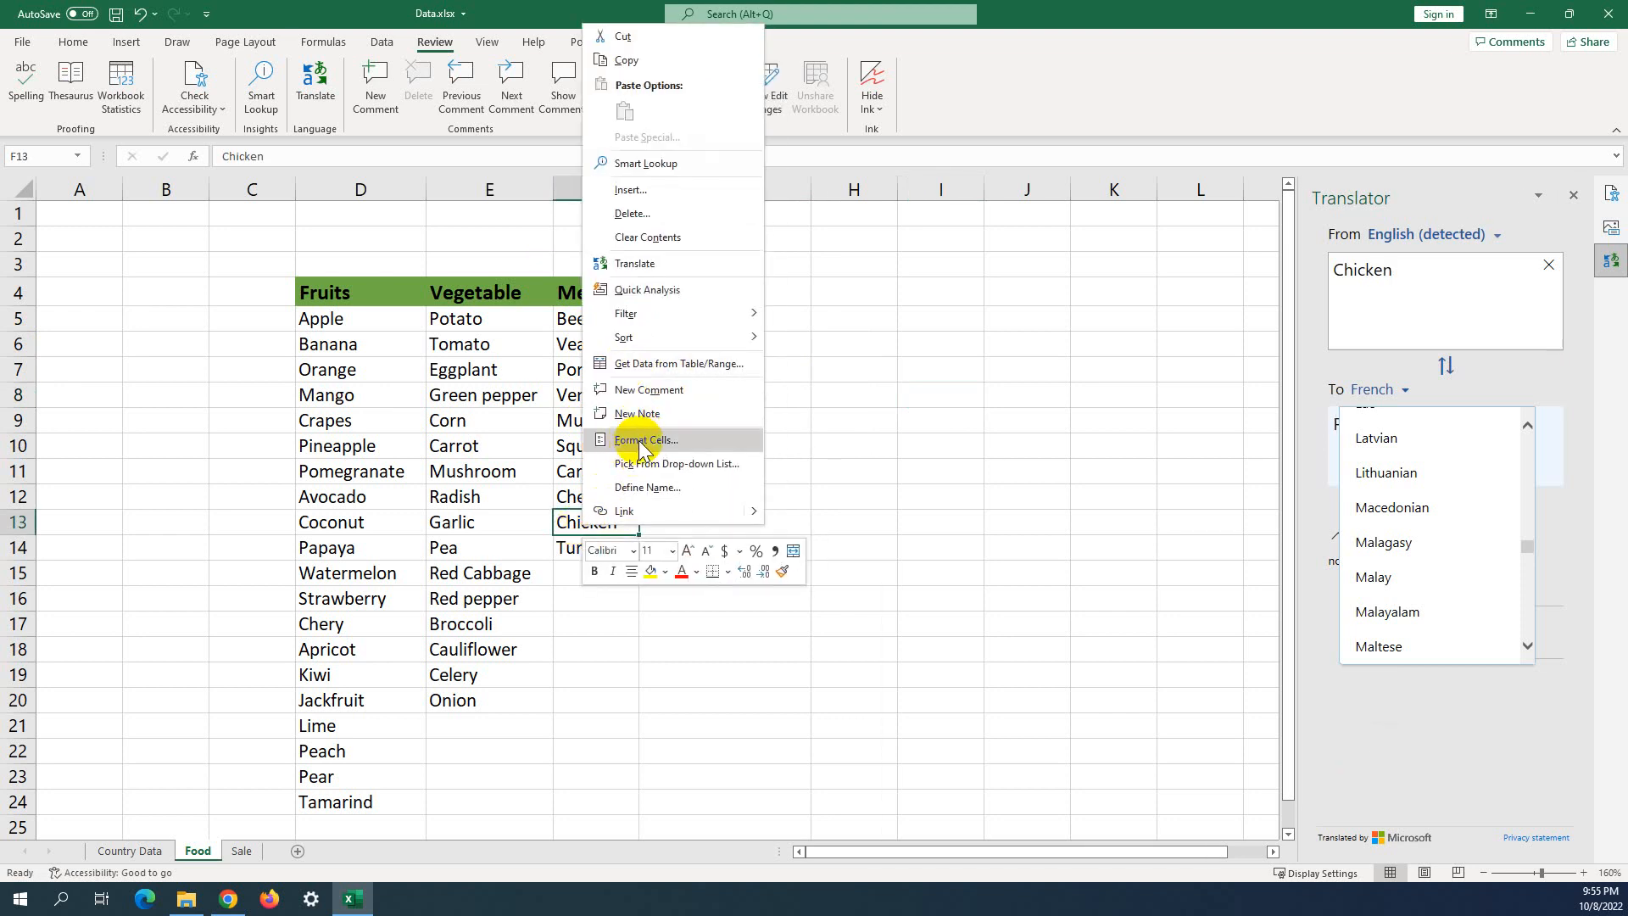
pyautogui.click(537, 286)
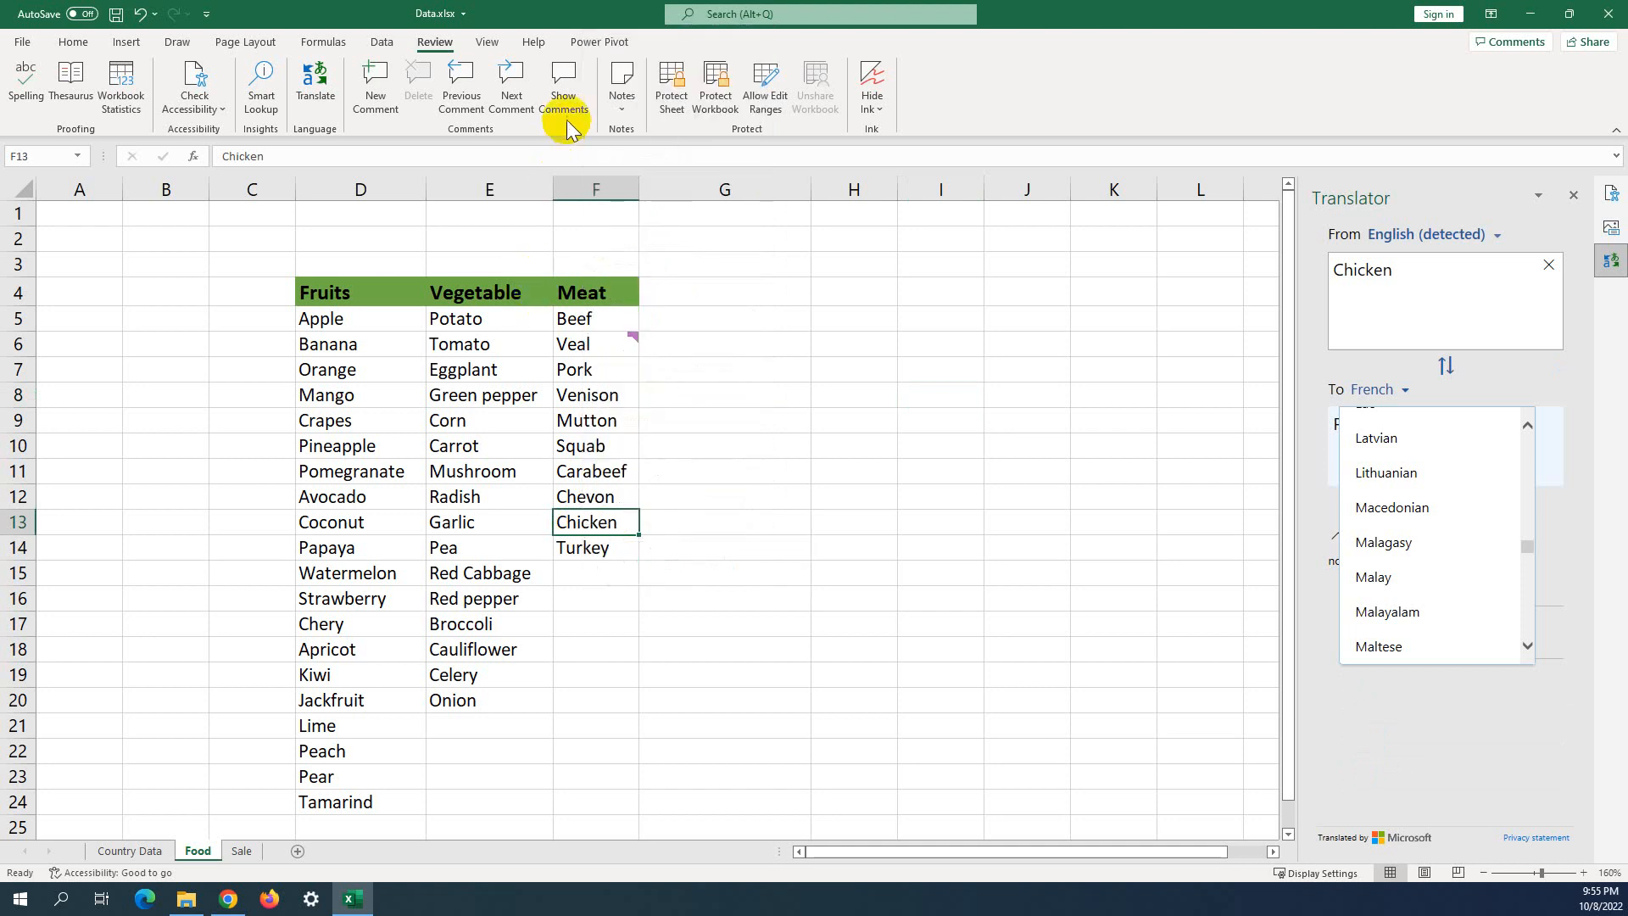
# Post the threaded comment 'A type of bird' on Chicken.
pyautogui.click(377, 76)
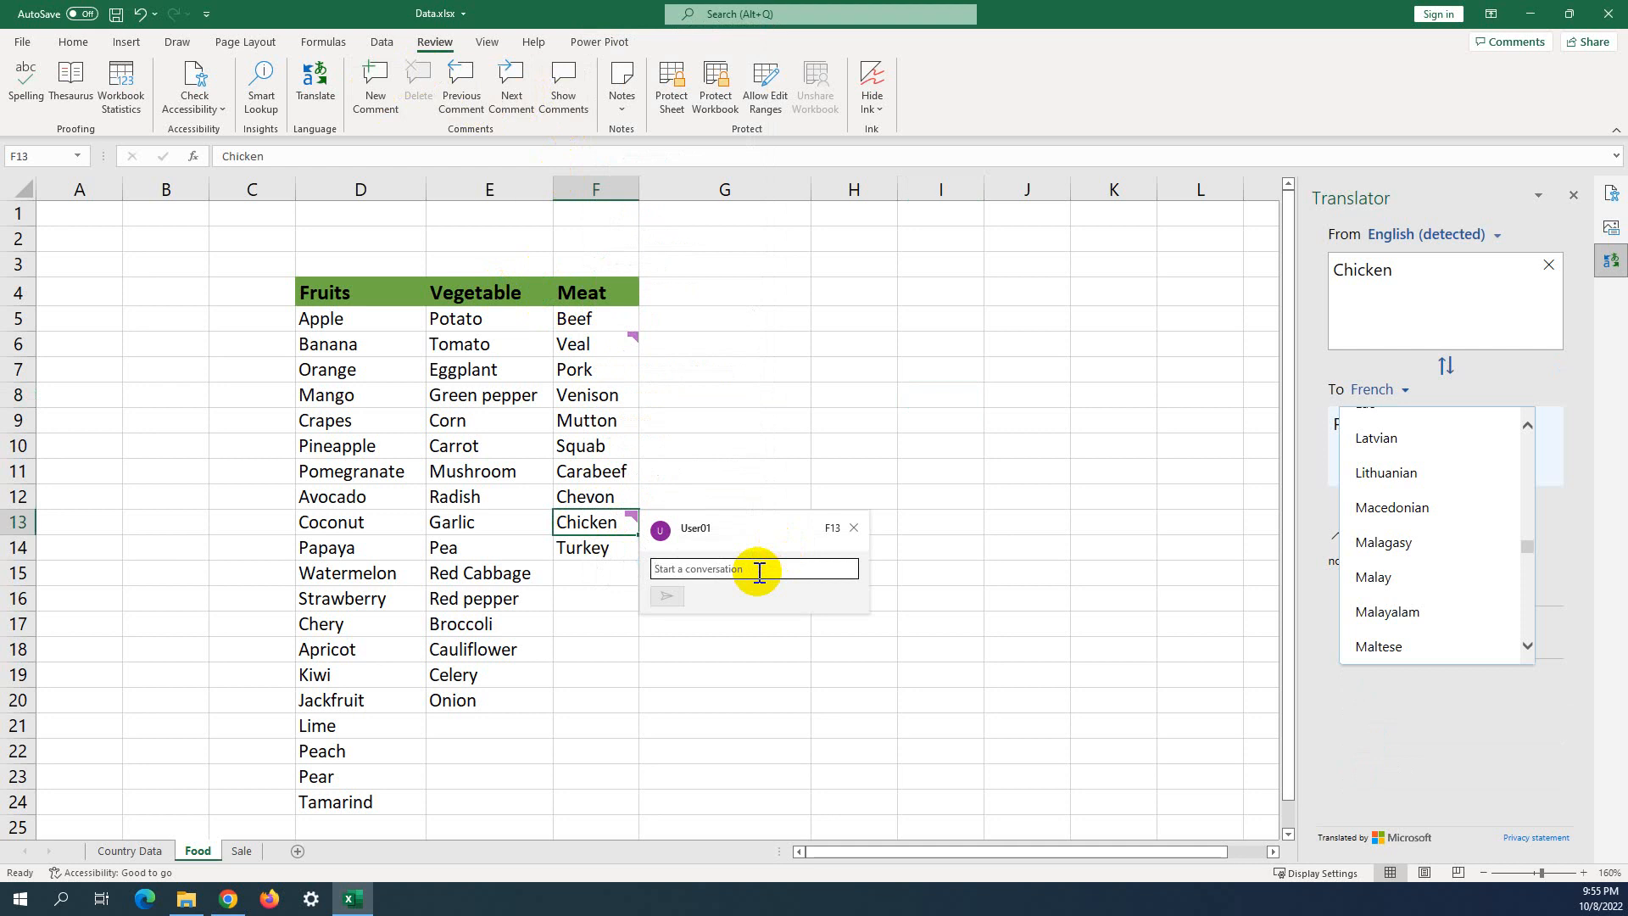
pyautogui.write('C')
pyautogui.press('BackSpace')
pyautogui.write('A type of bird')
pyautogui.click(670, 596)
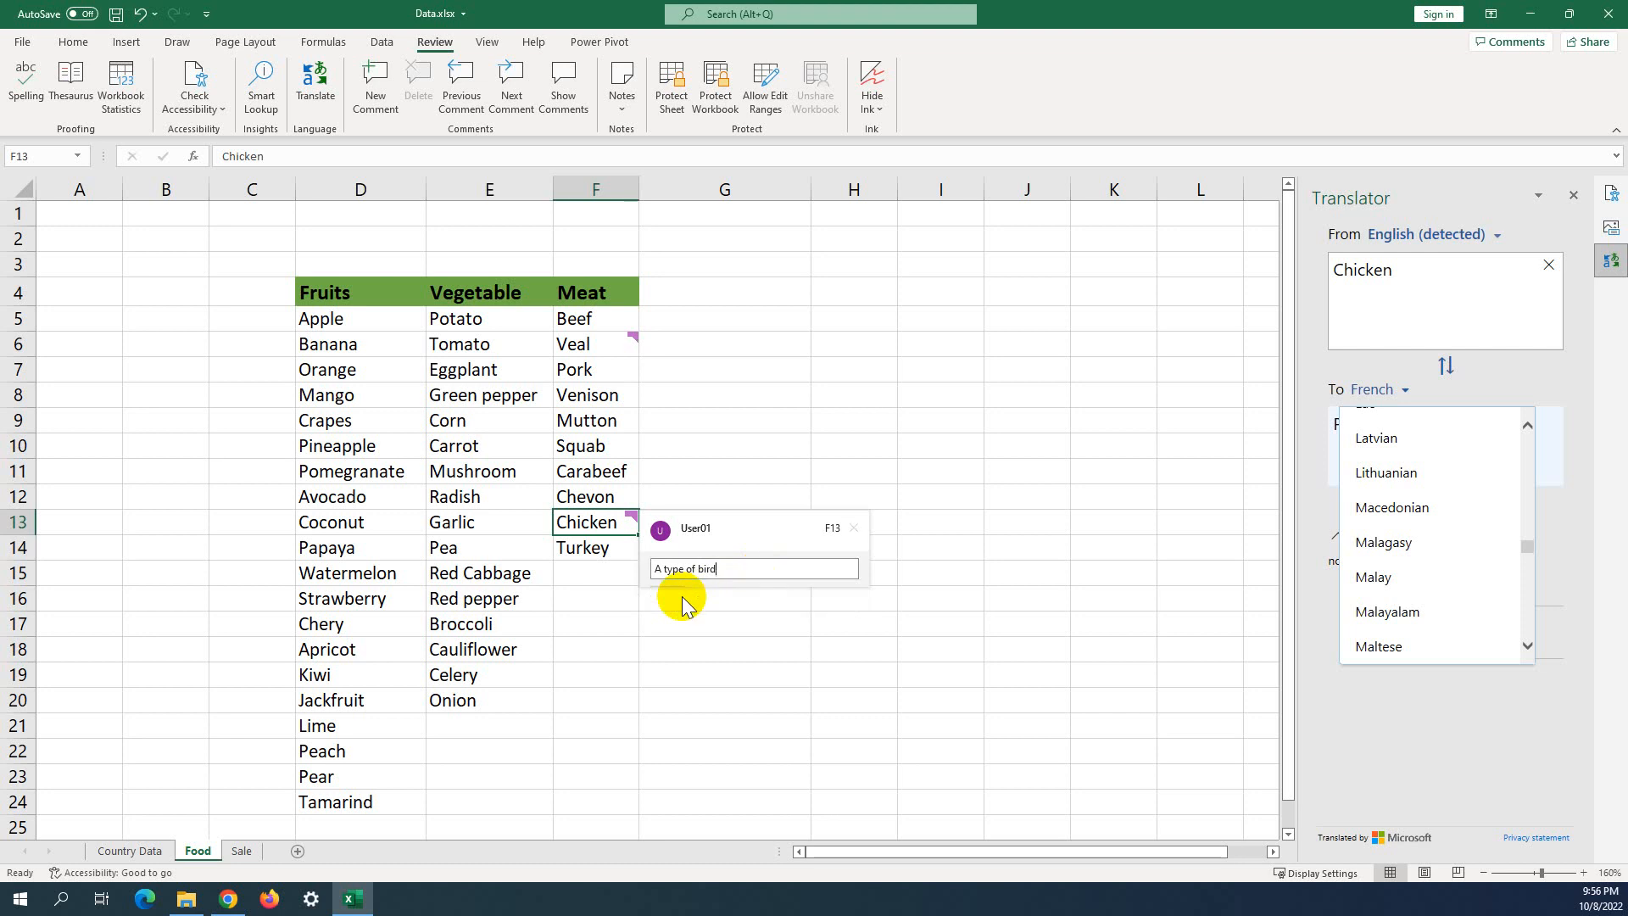
pyautogui.click(777, 401)
pyautogui.moveTo(619, 515)
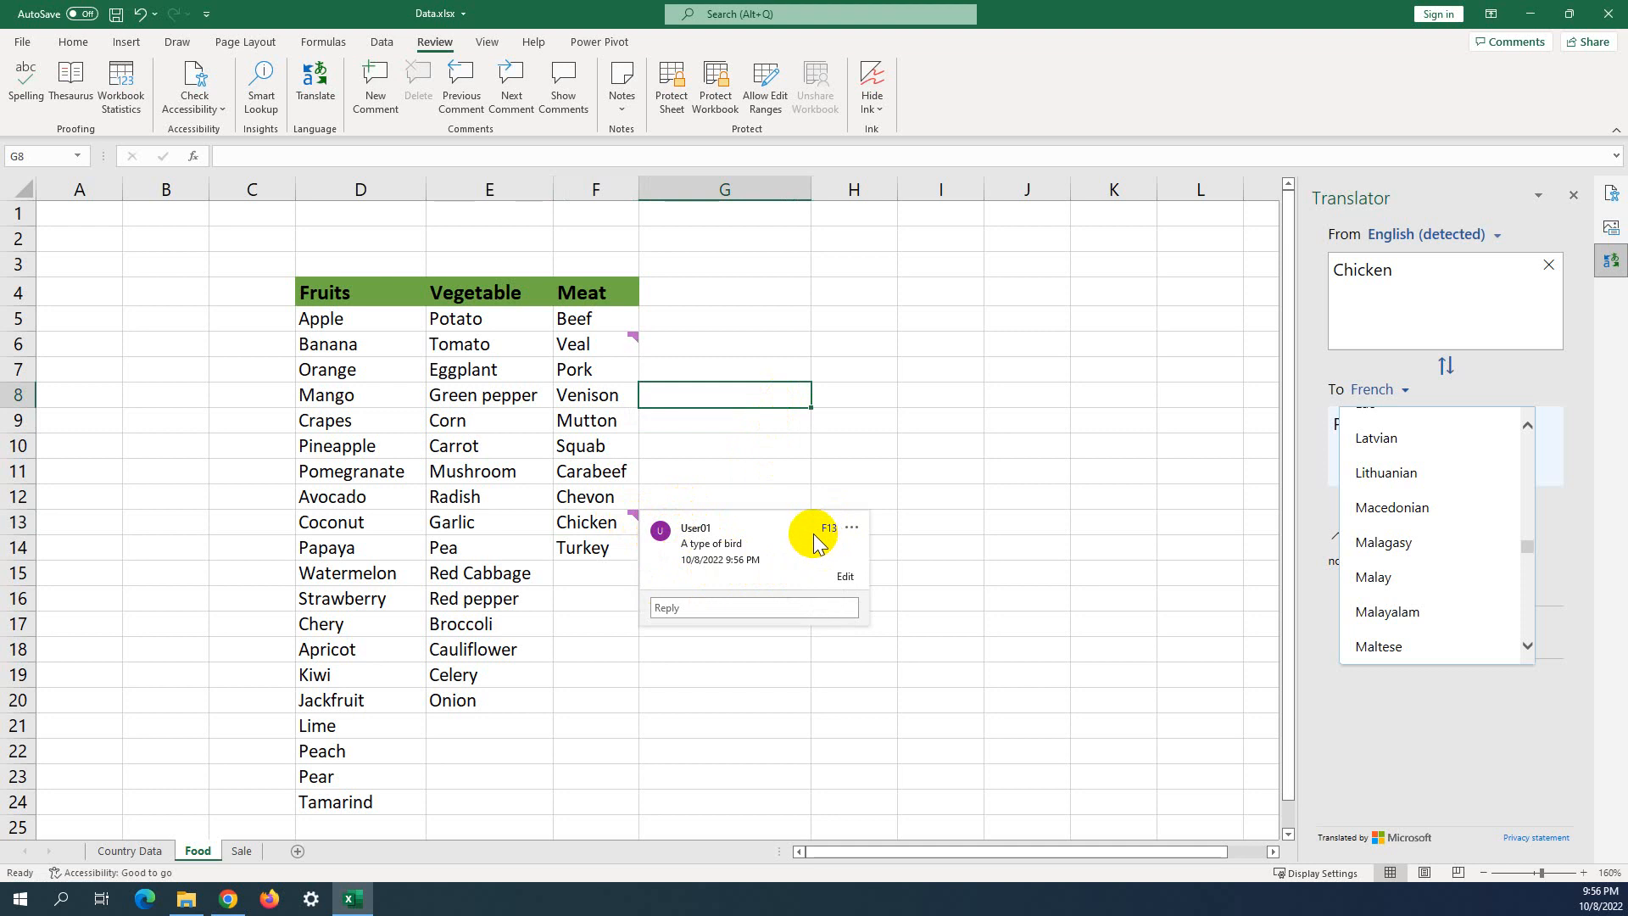
# Extend the Chicken comment to 'A type of bird for local' and save it.
pyautogui.click(842, 584)
pyautogui.click(772, 549)
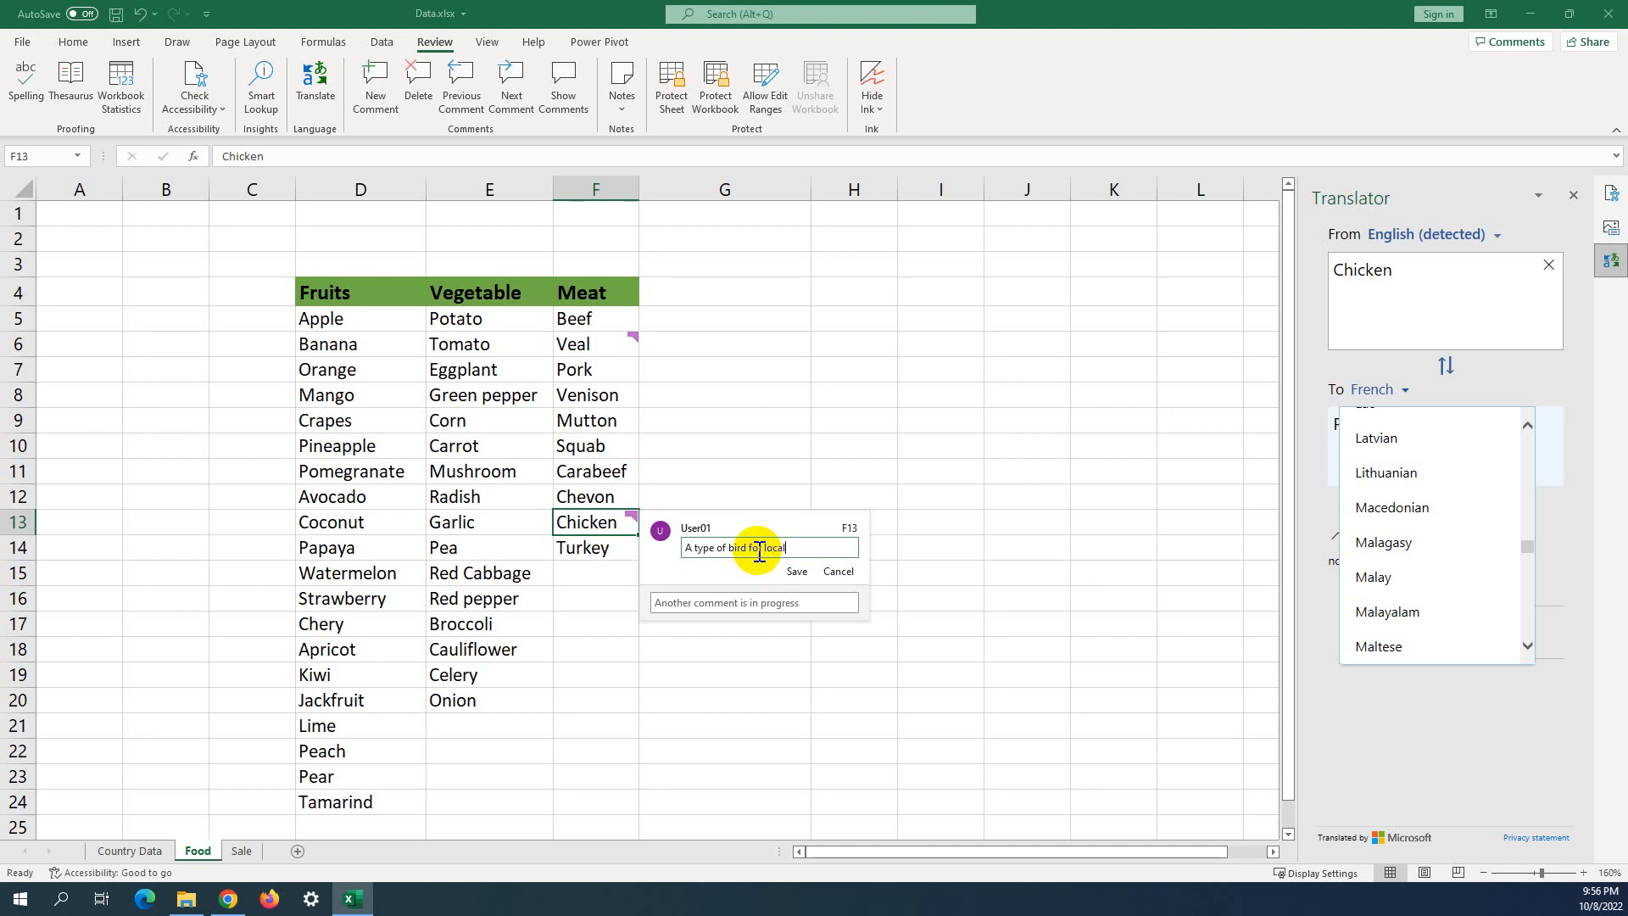
pyautogui.click(796, 573)
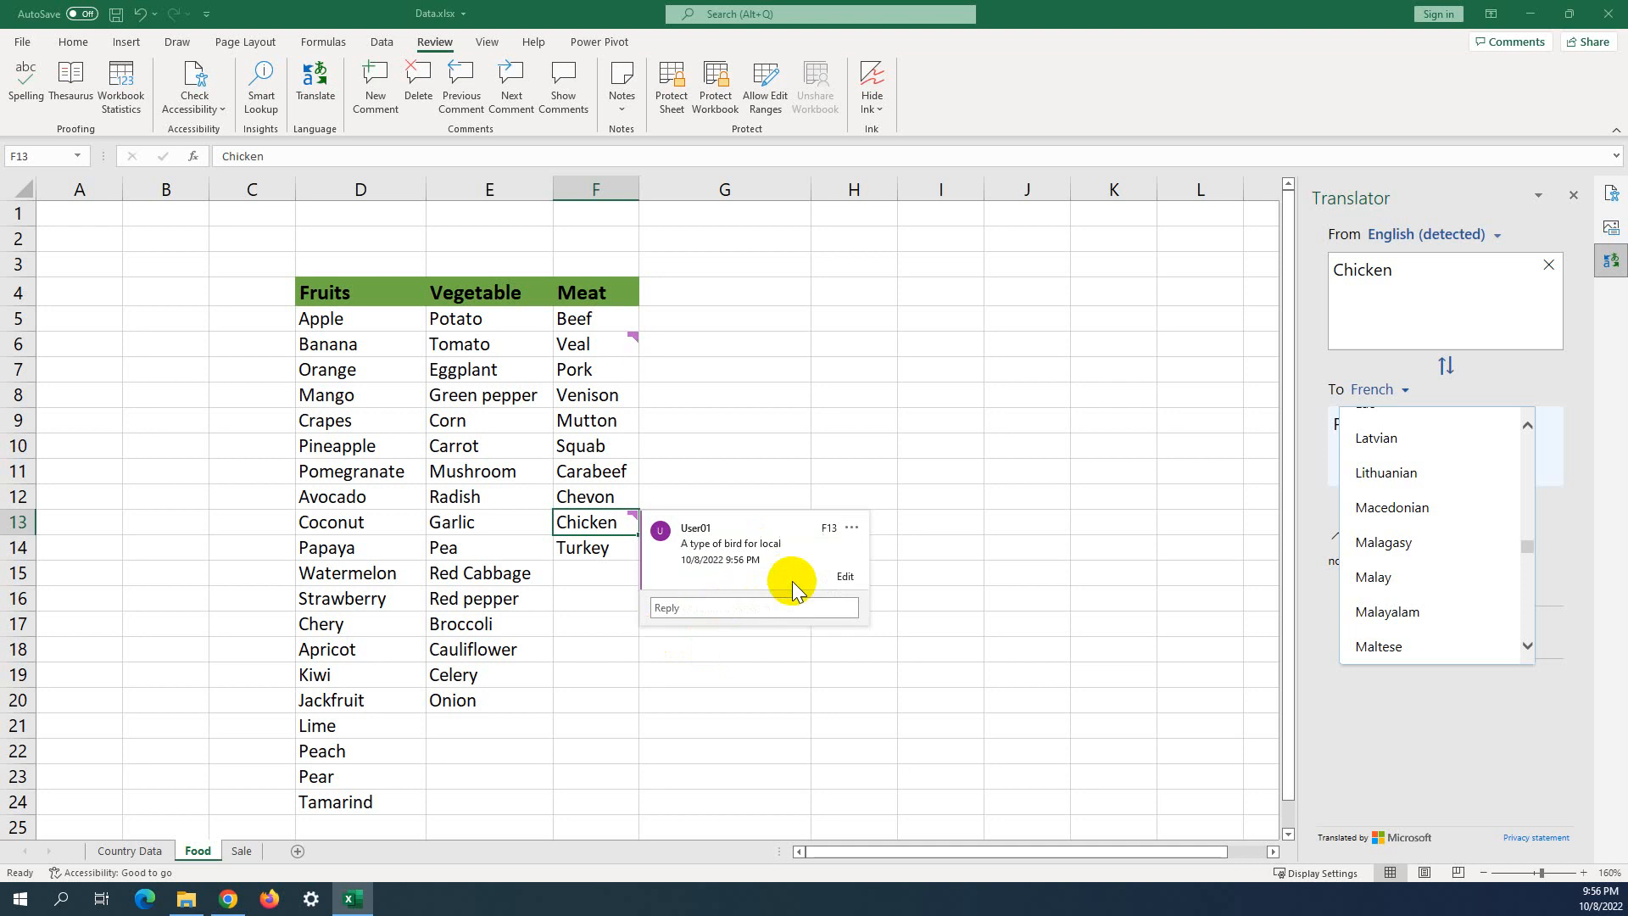
pyautogui.click(946, 480)
pyautogui.moveTo(637, 515)
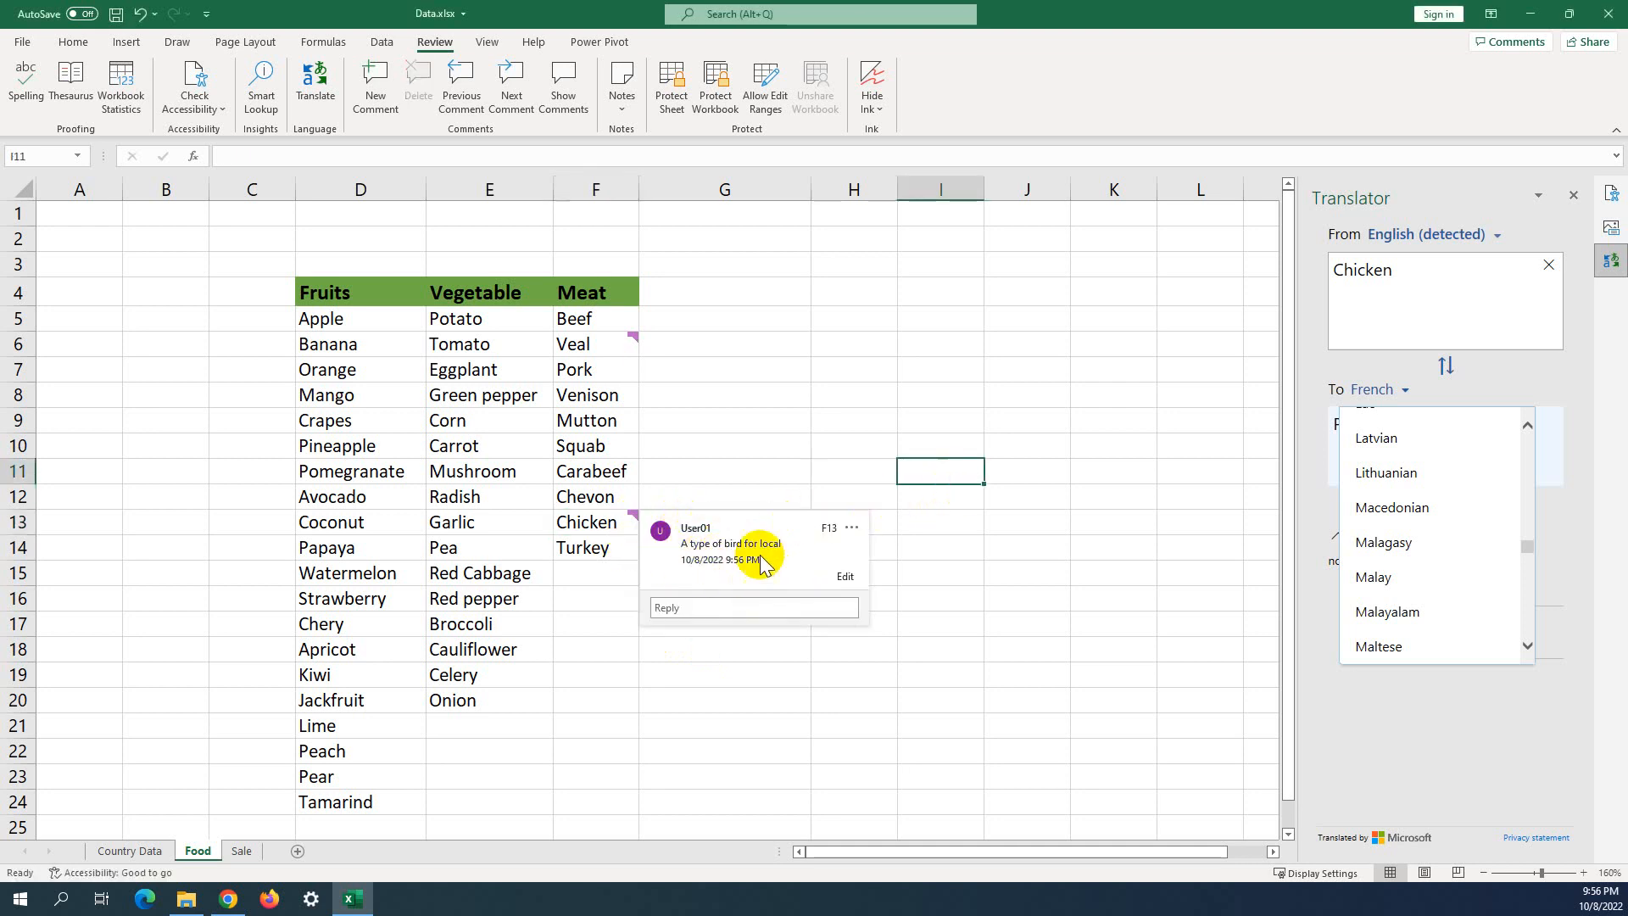
pyautogui.click(705, 417)
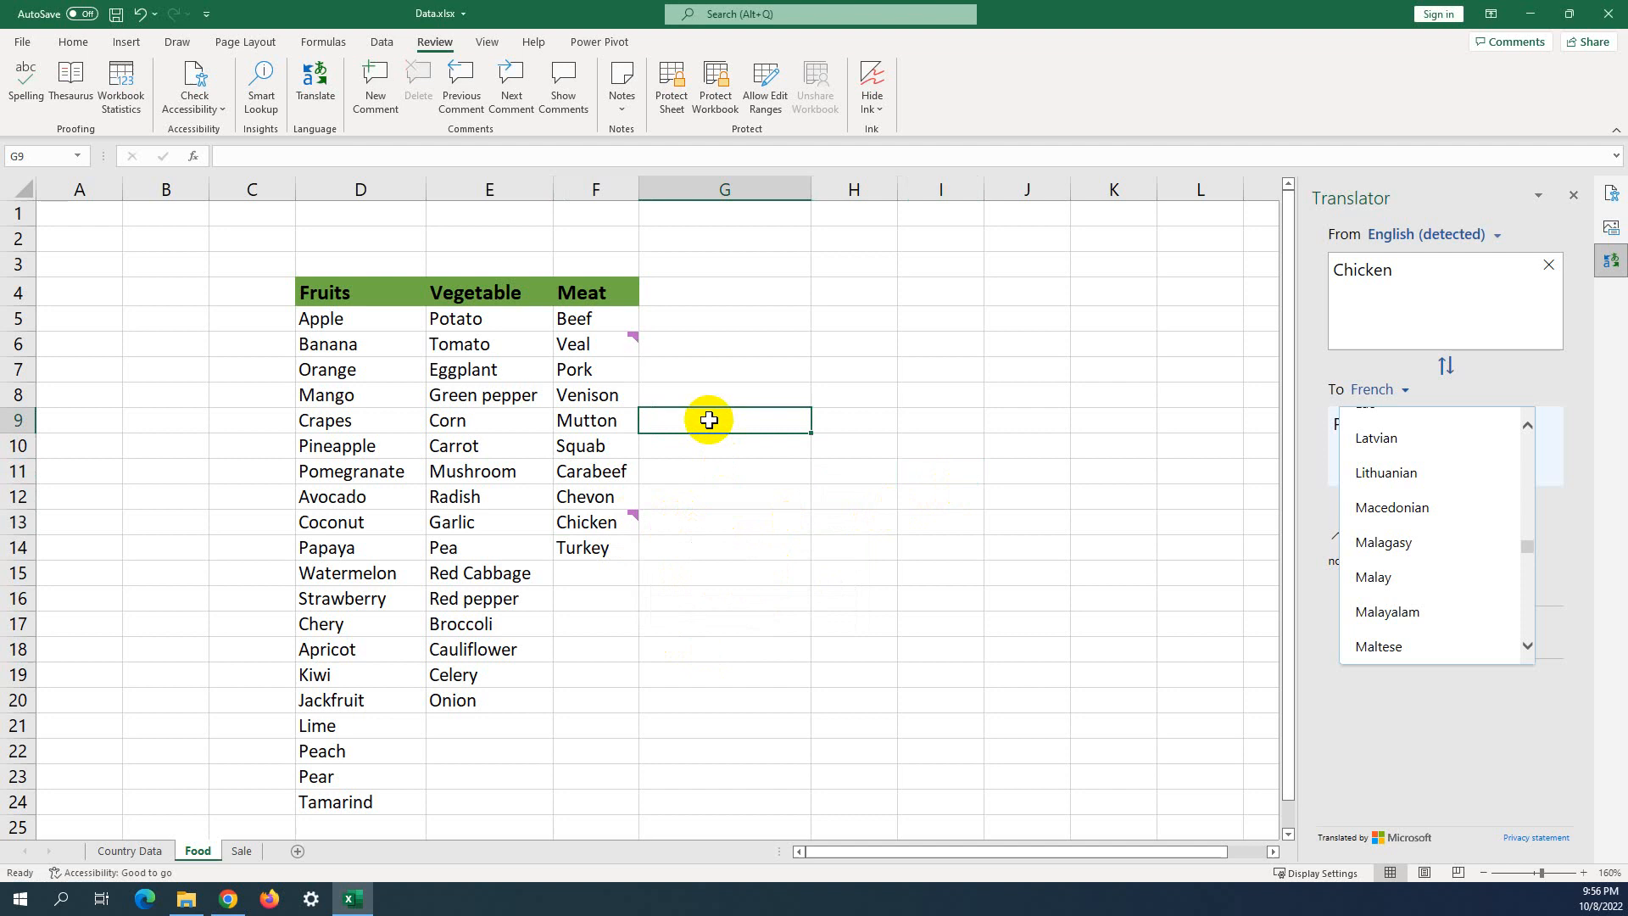
pyautogui.click(581, 297)
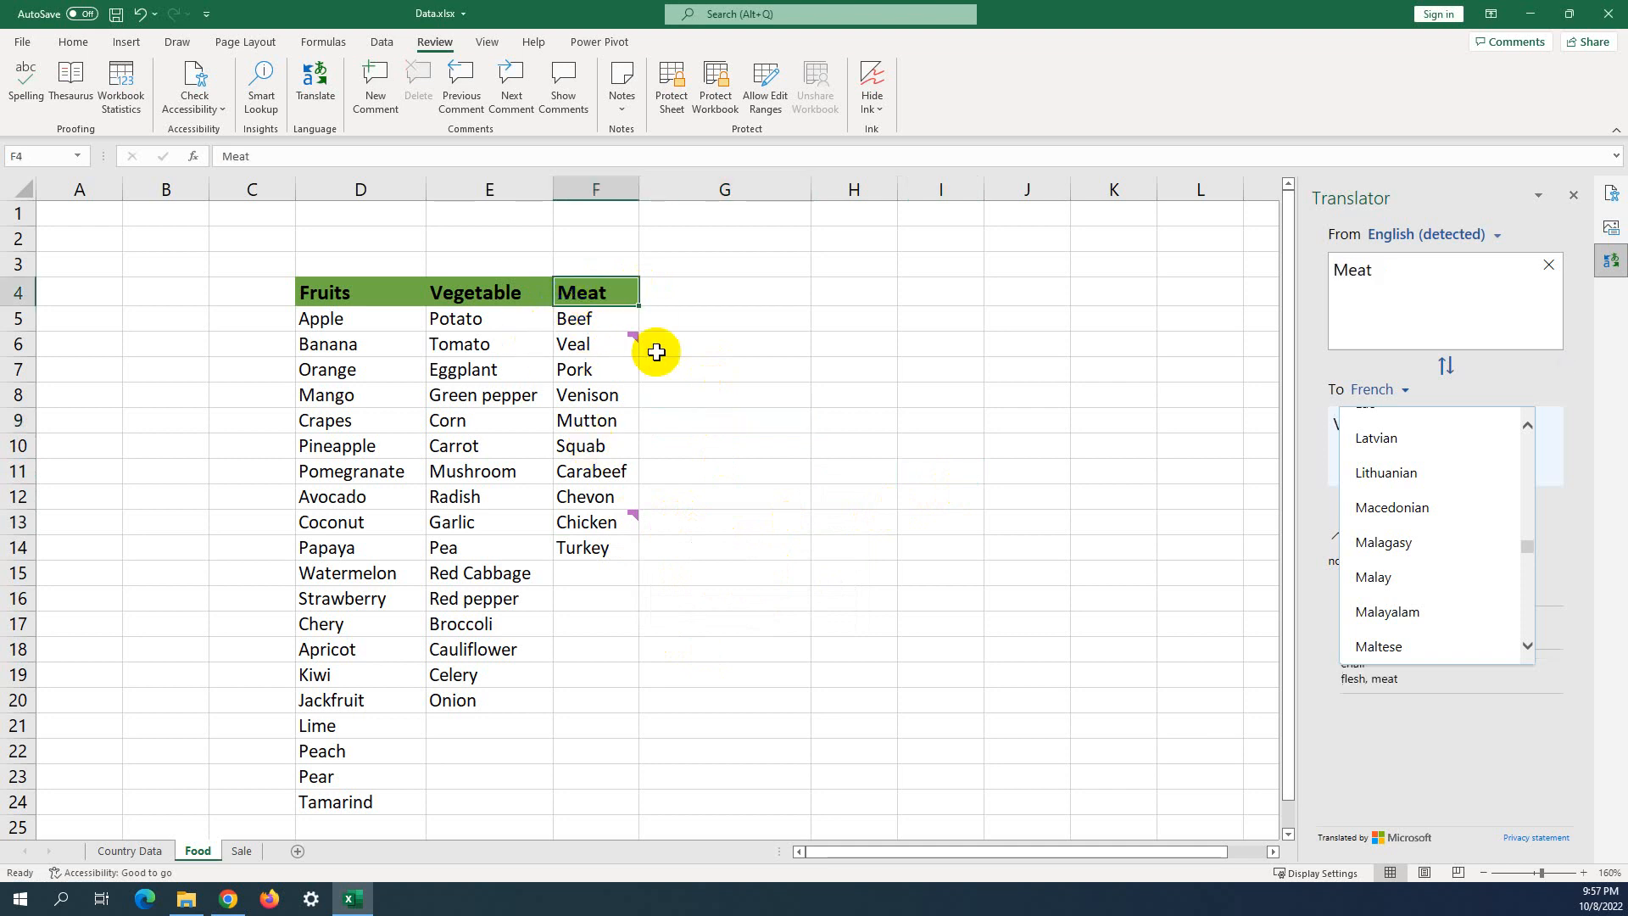
pyautogui.click(585, 315)
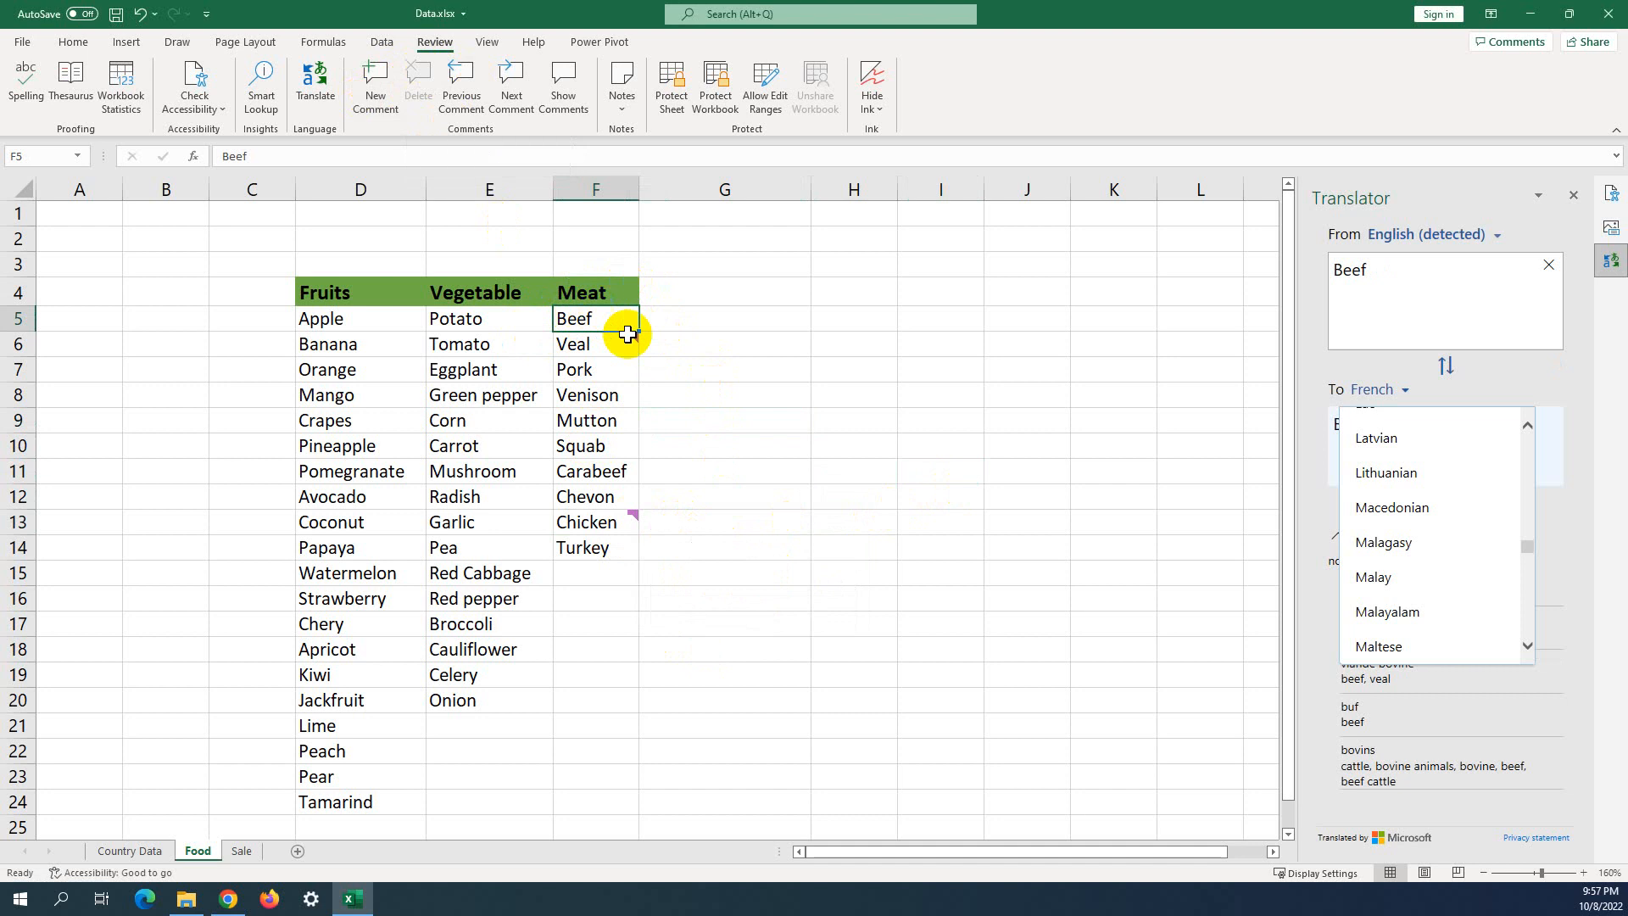
pyautogui.click(582, 347)
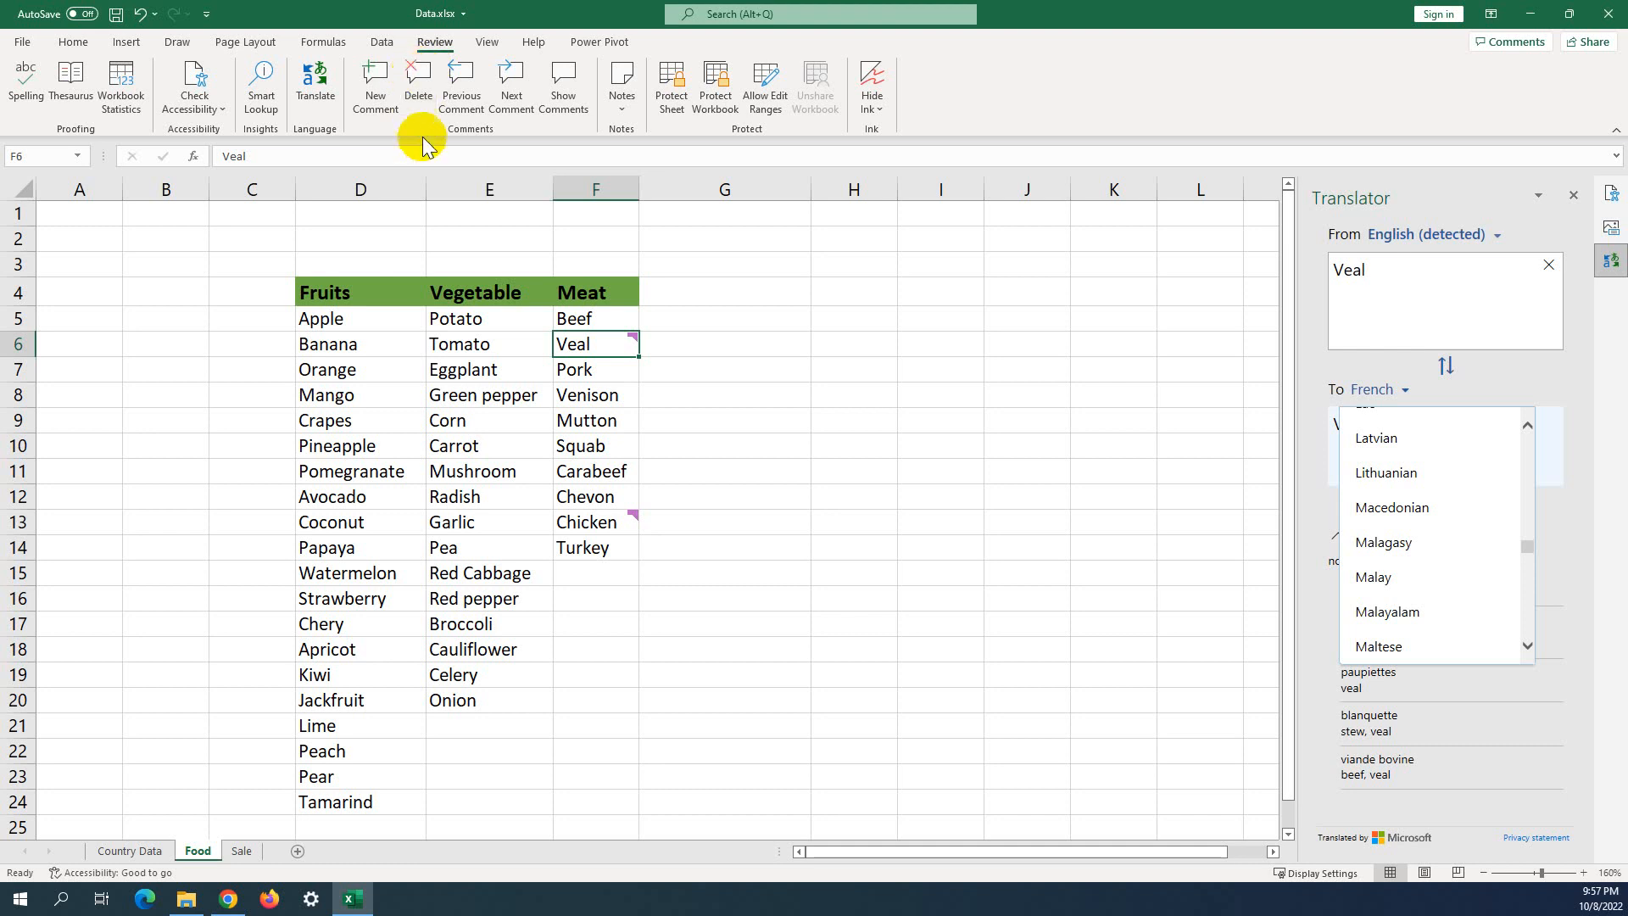
pyautogui.click(415, 93)
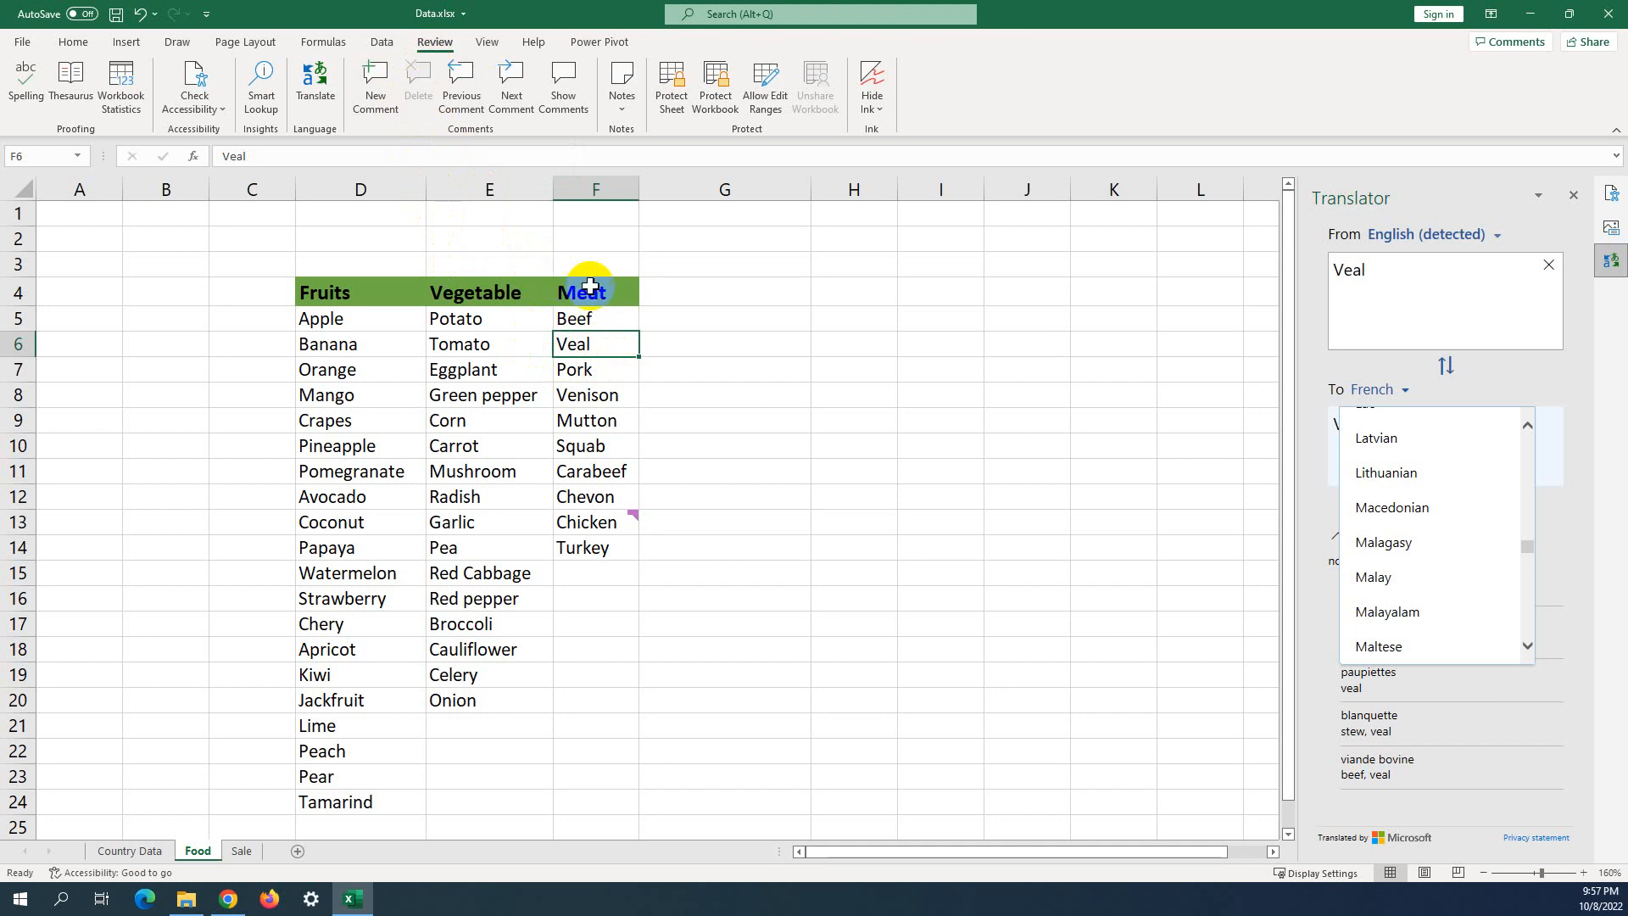
pyautogui.hotkey('ctrl', 'z')
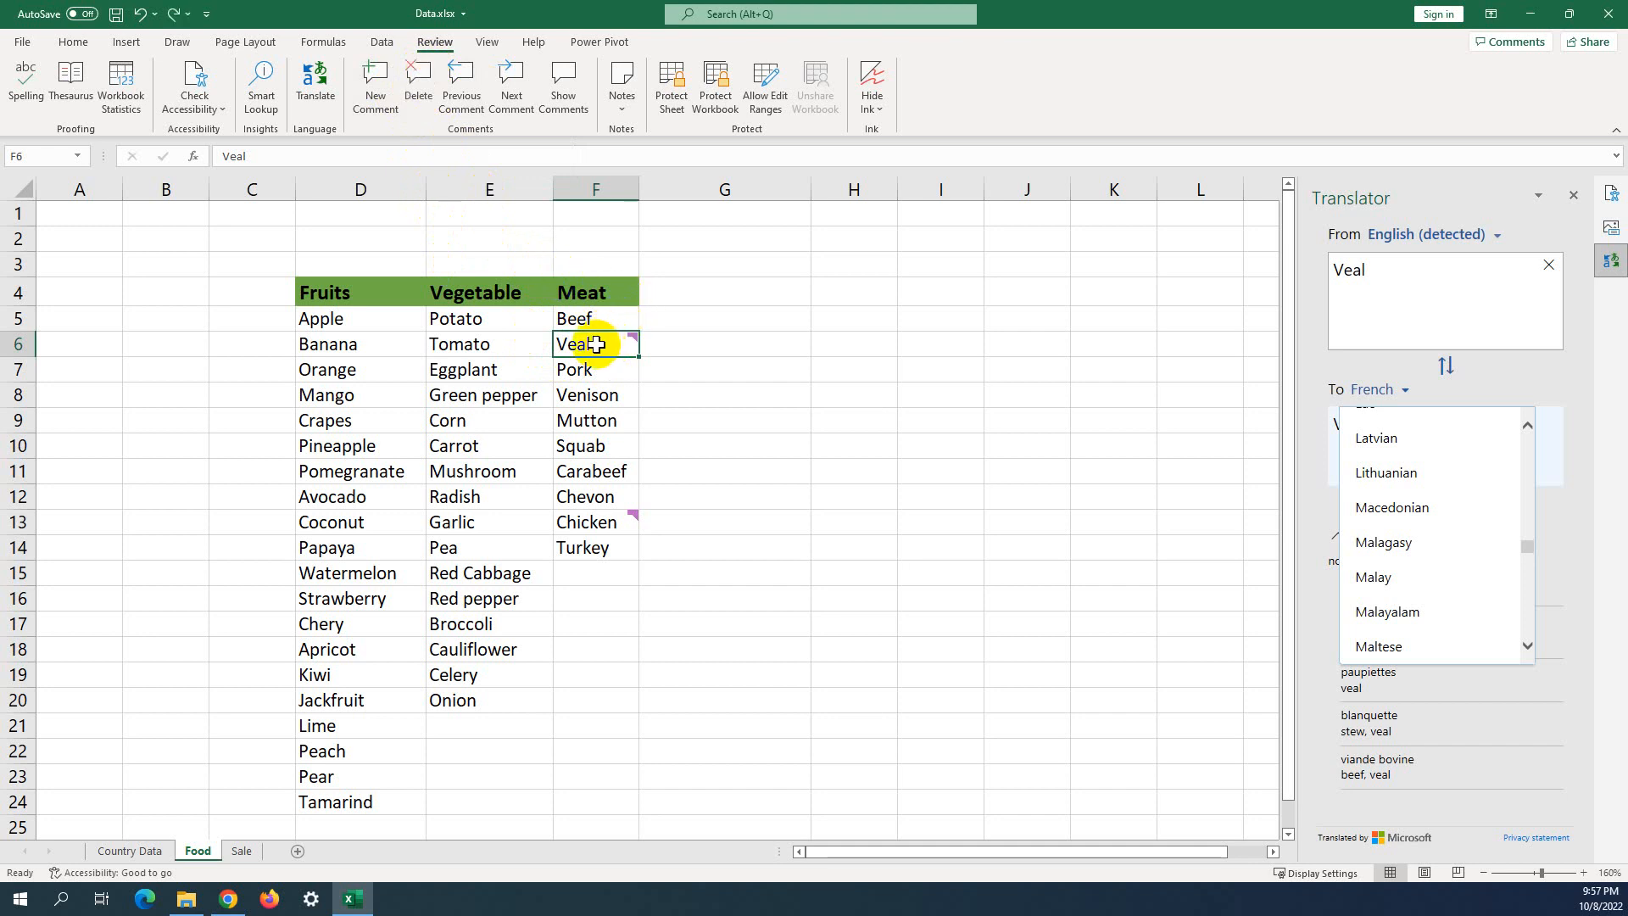
pyautogui.click(691, 262)
pyautogui.click(615, 347)
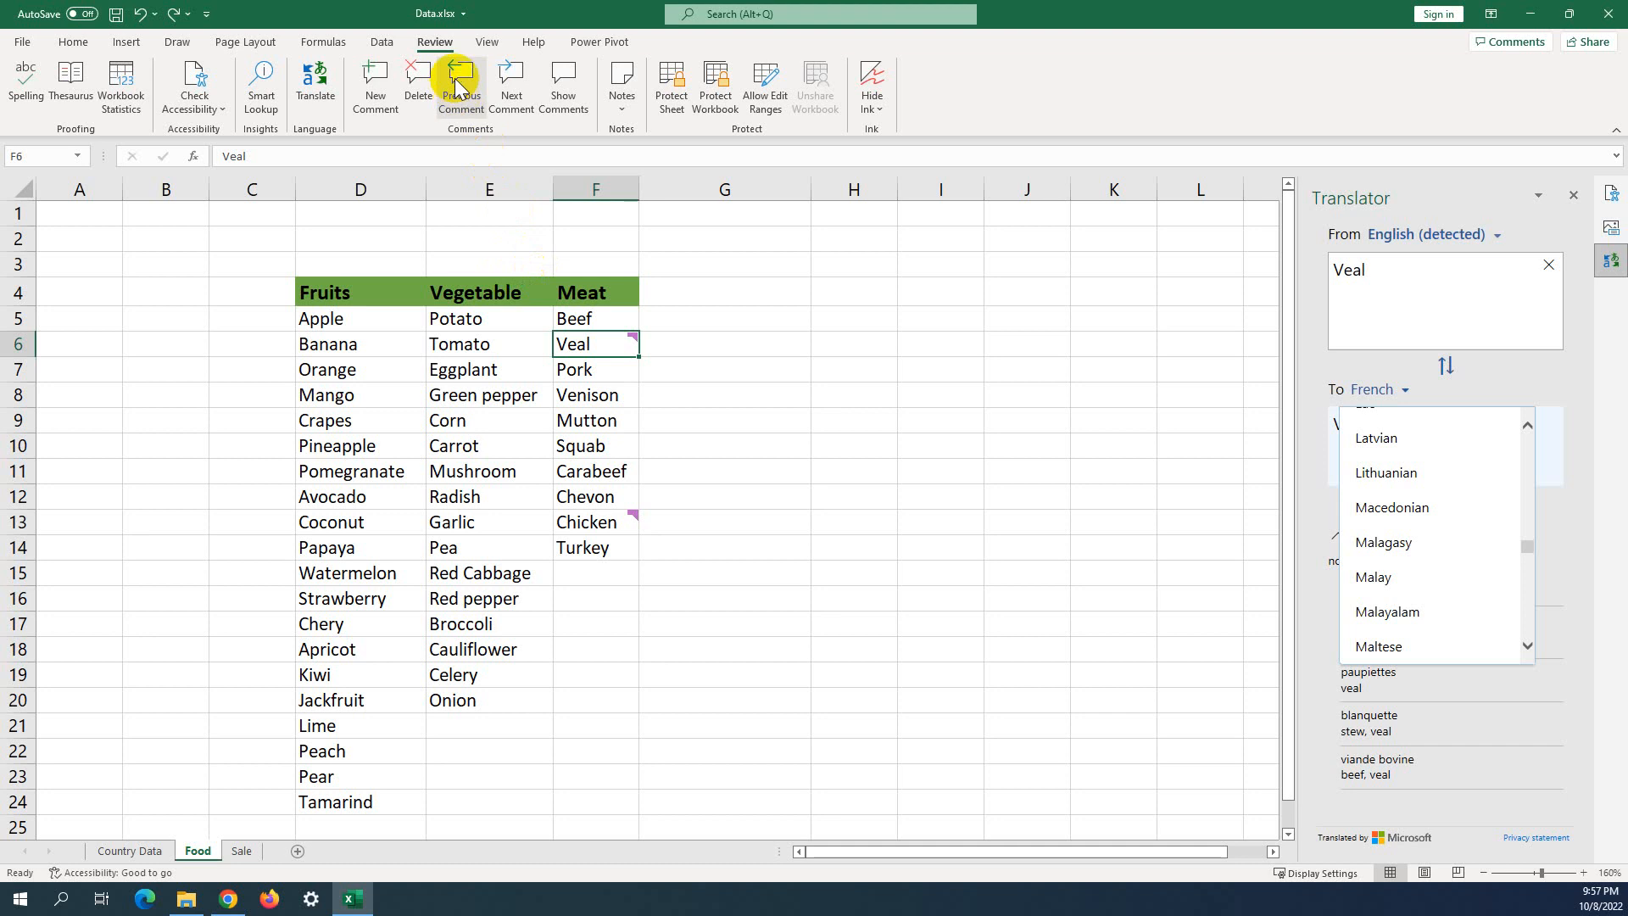
pyautogui.click(598, 262)
pyautogui.click(495, 240)
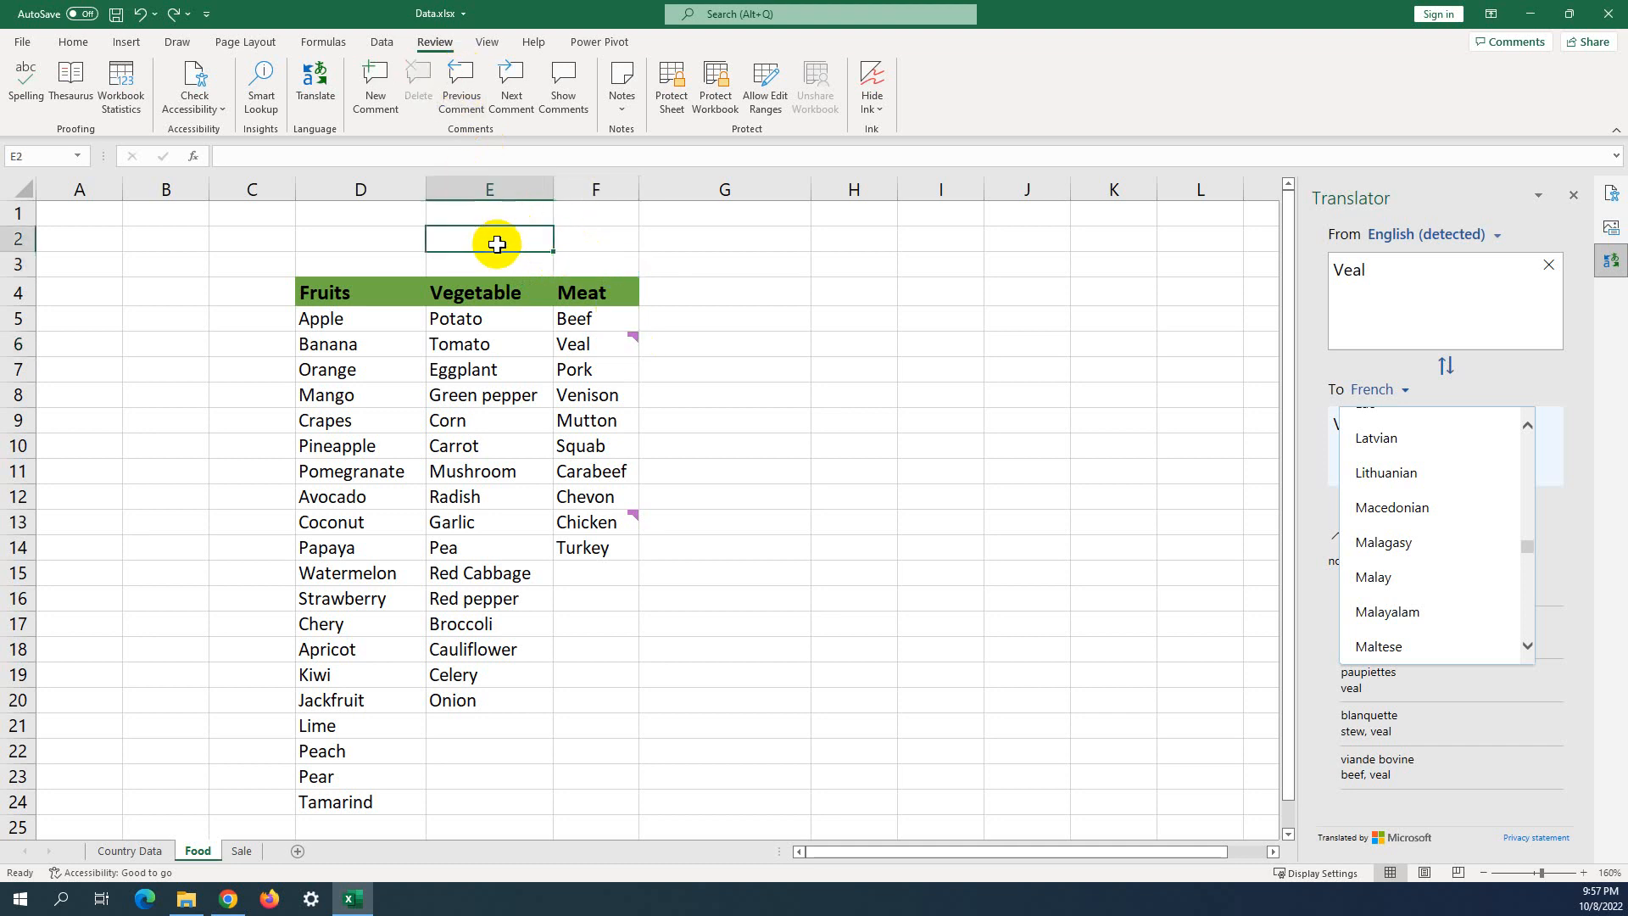
pyautogui.click(599, 240)
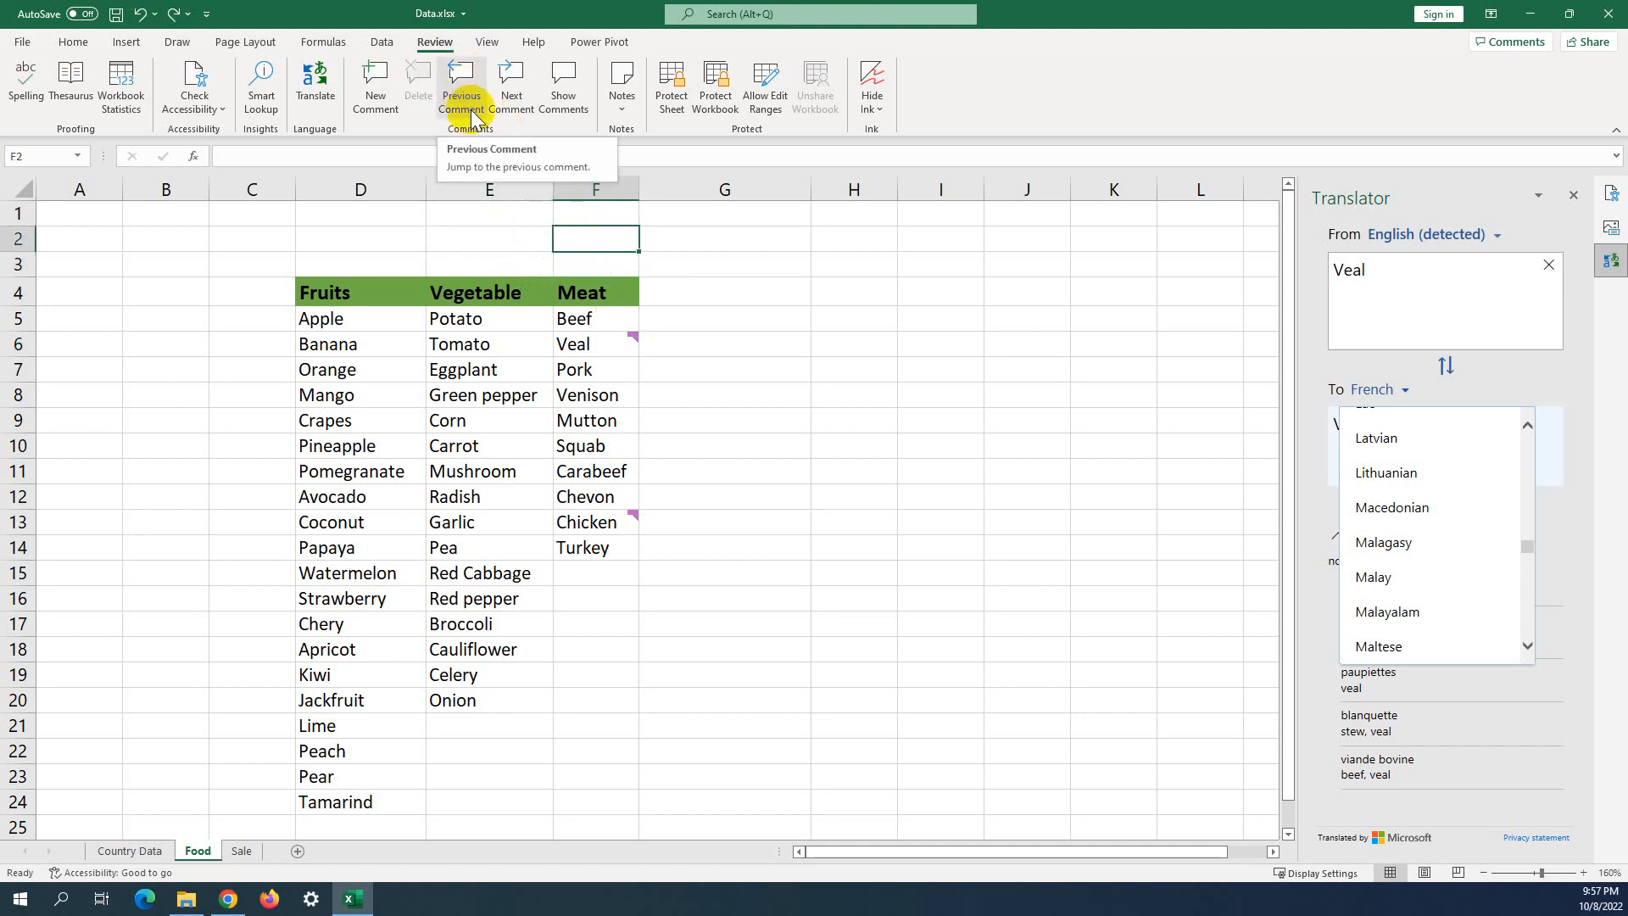
pyautogui.click(463, 99)
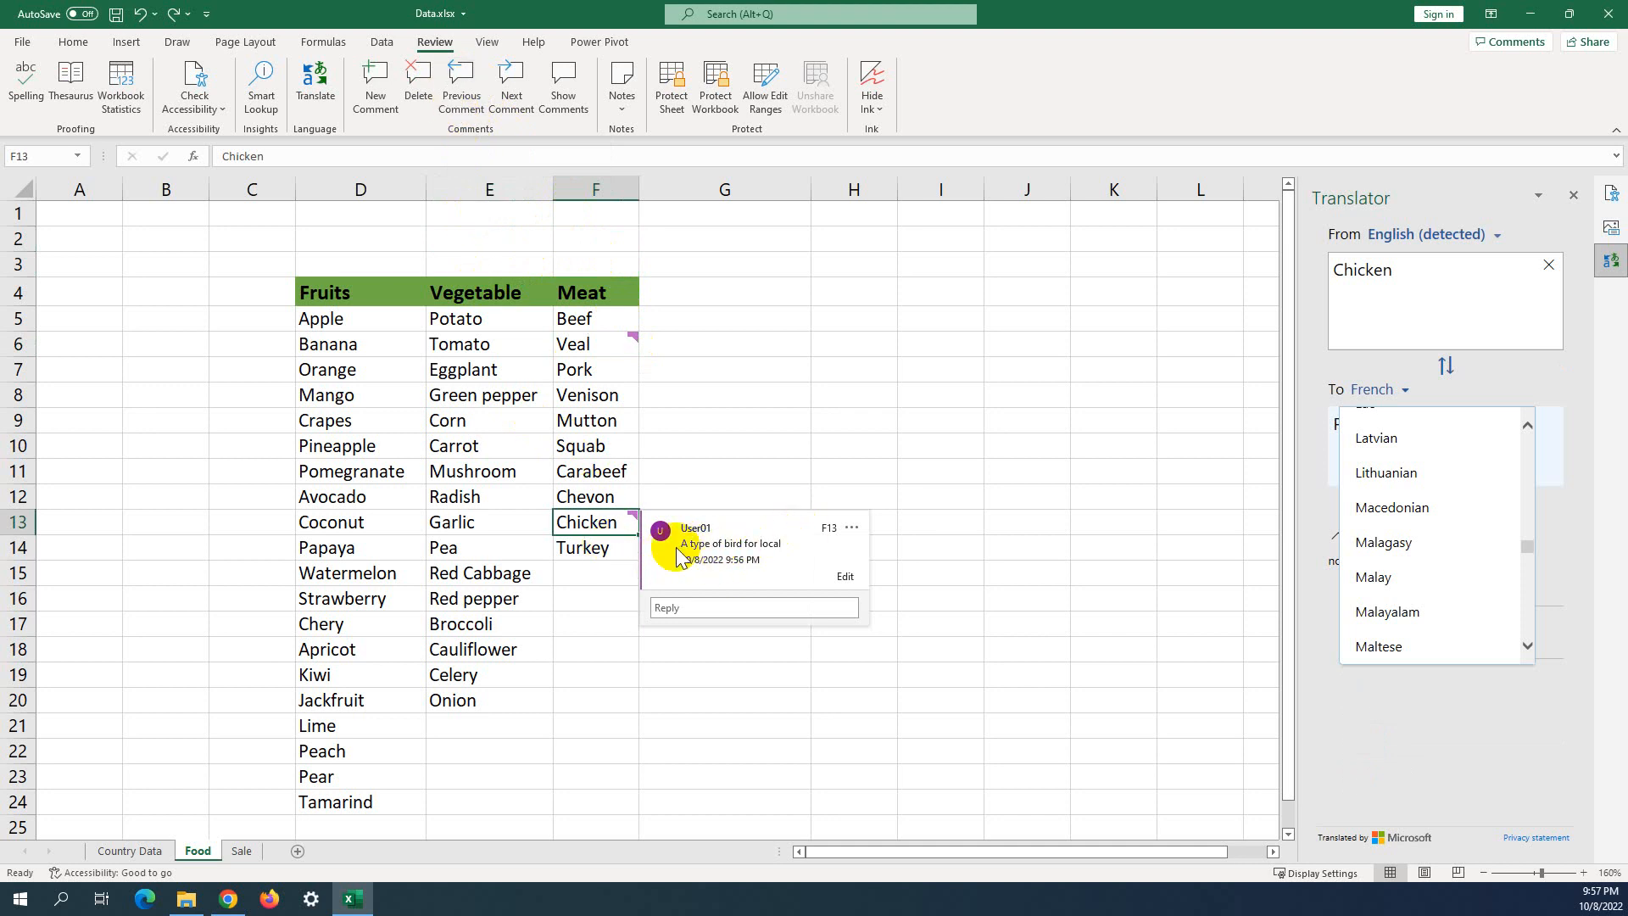
pyautogui.click(462, 83)
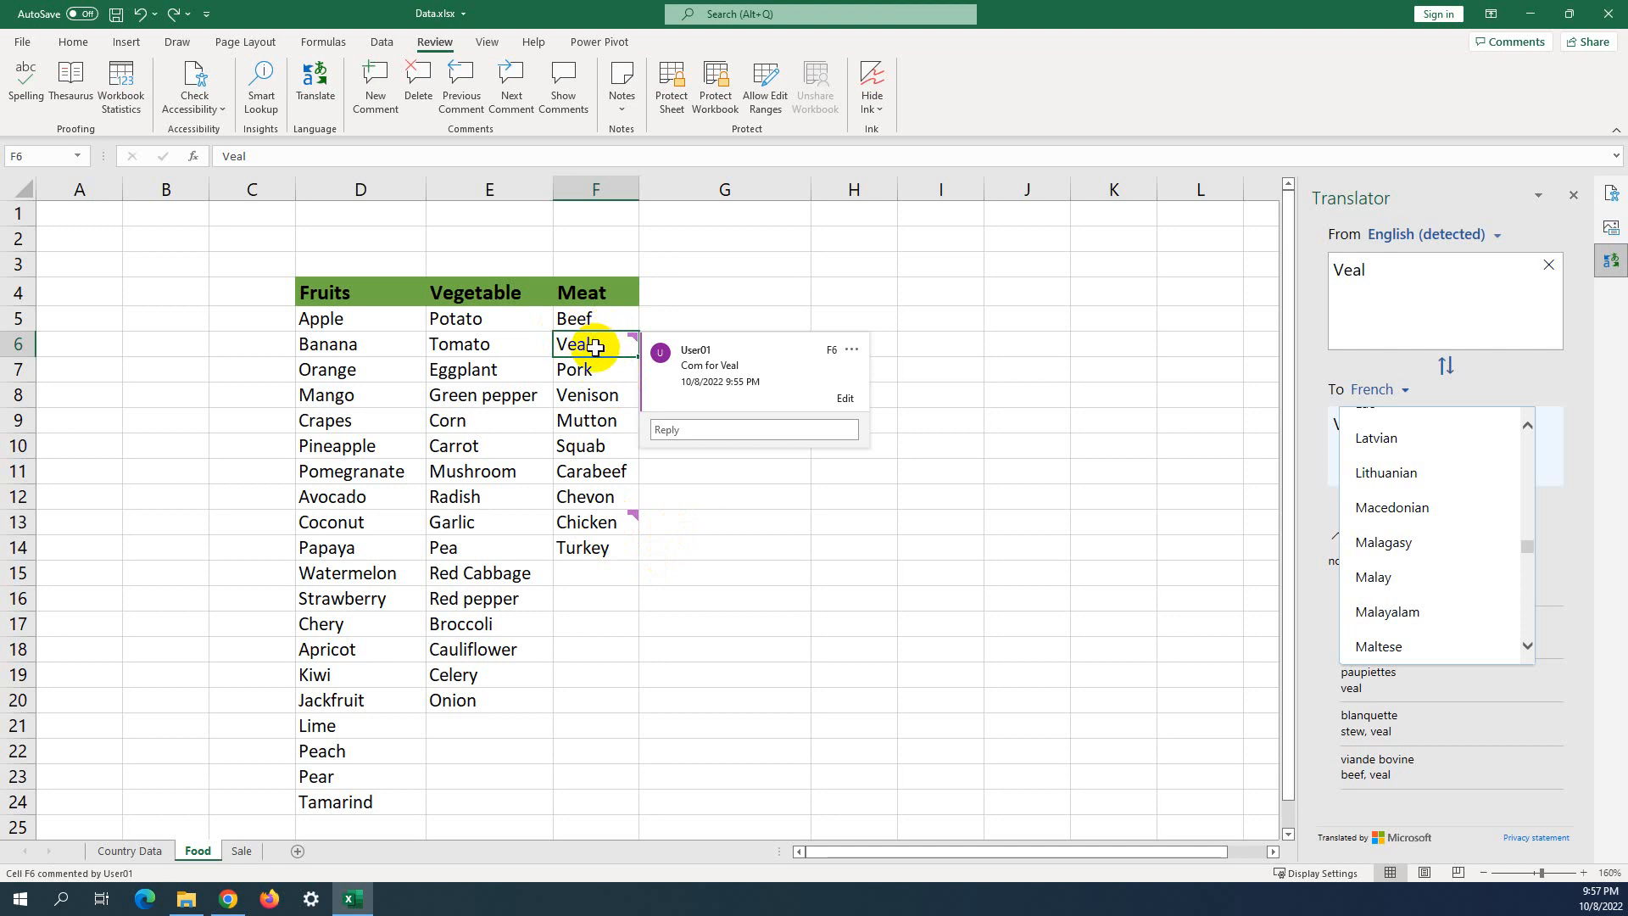
pyautogui.click(619, 520)
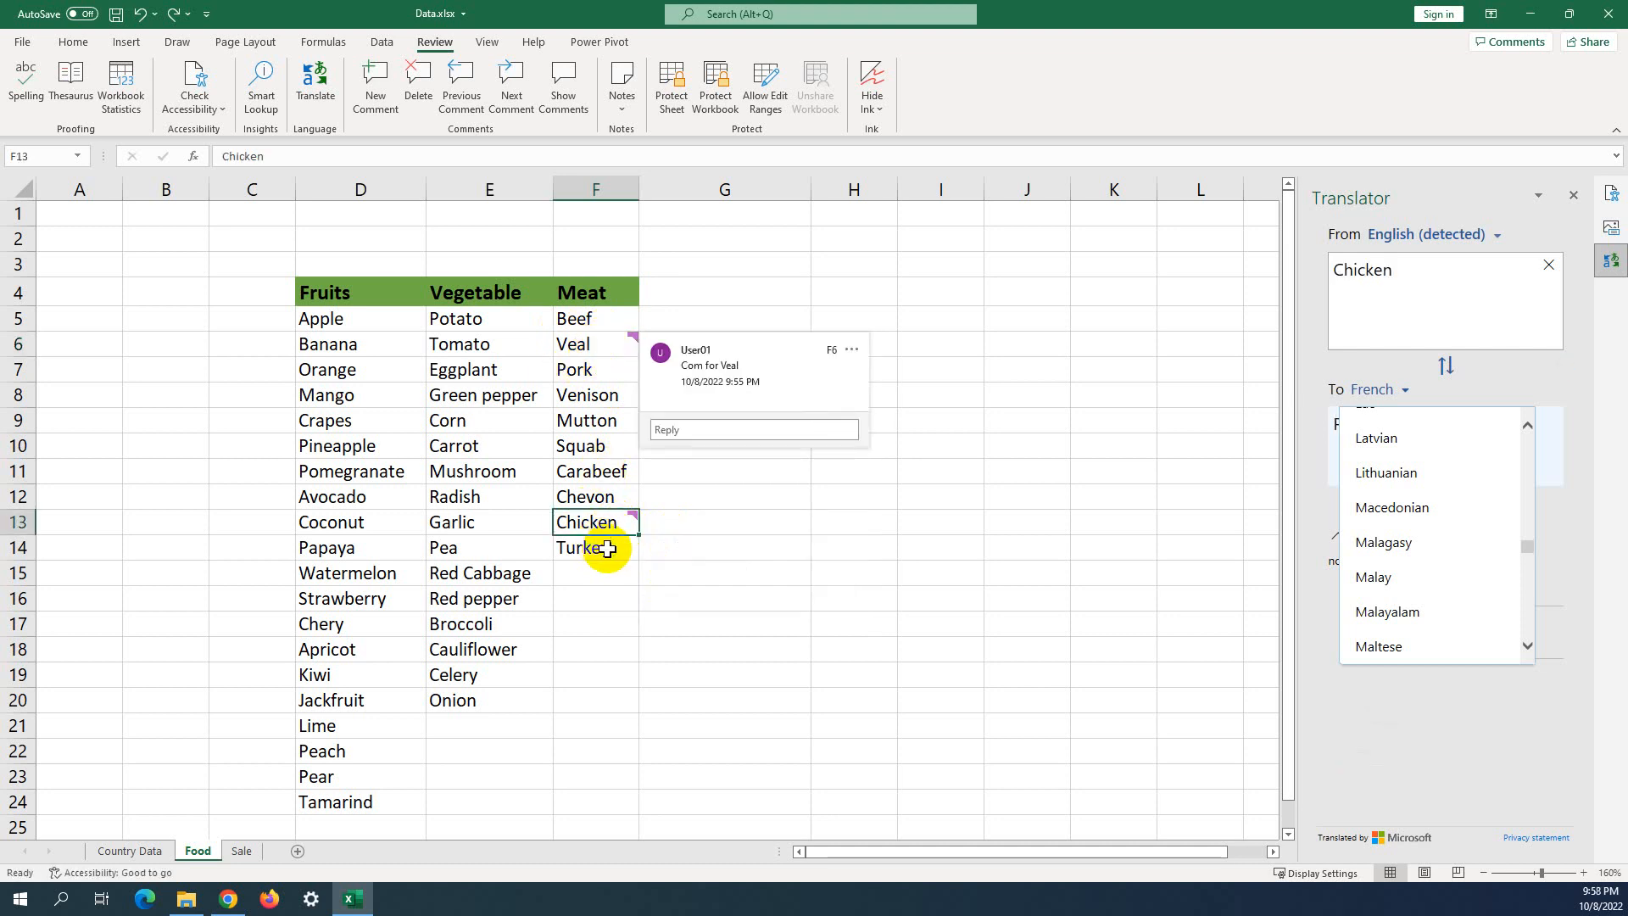
pyautogui.click(610, 339)
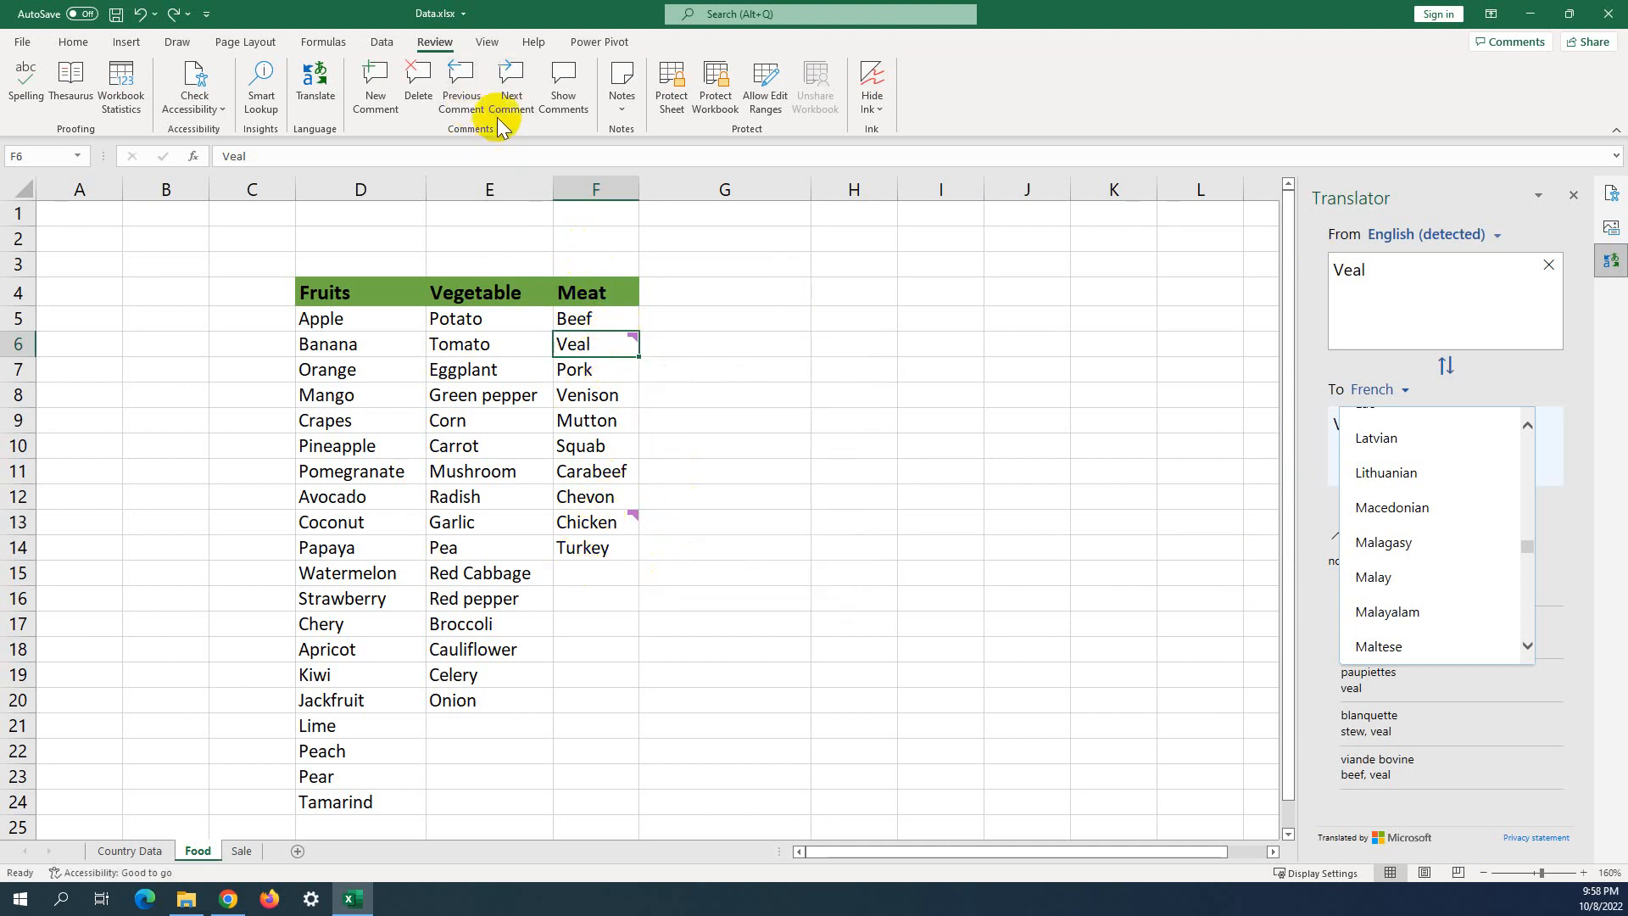
pyautogui.click(514, 96)
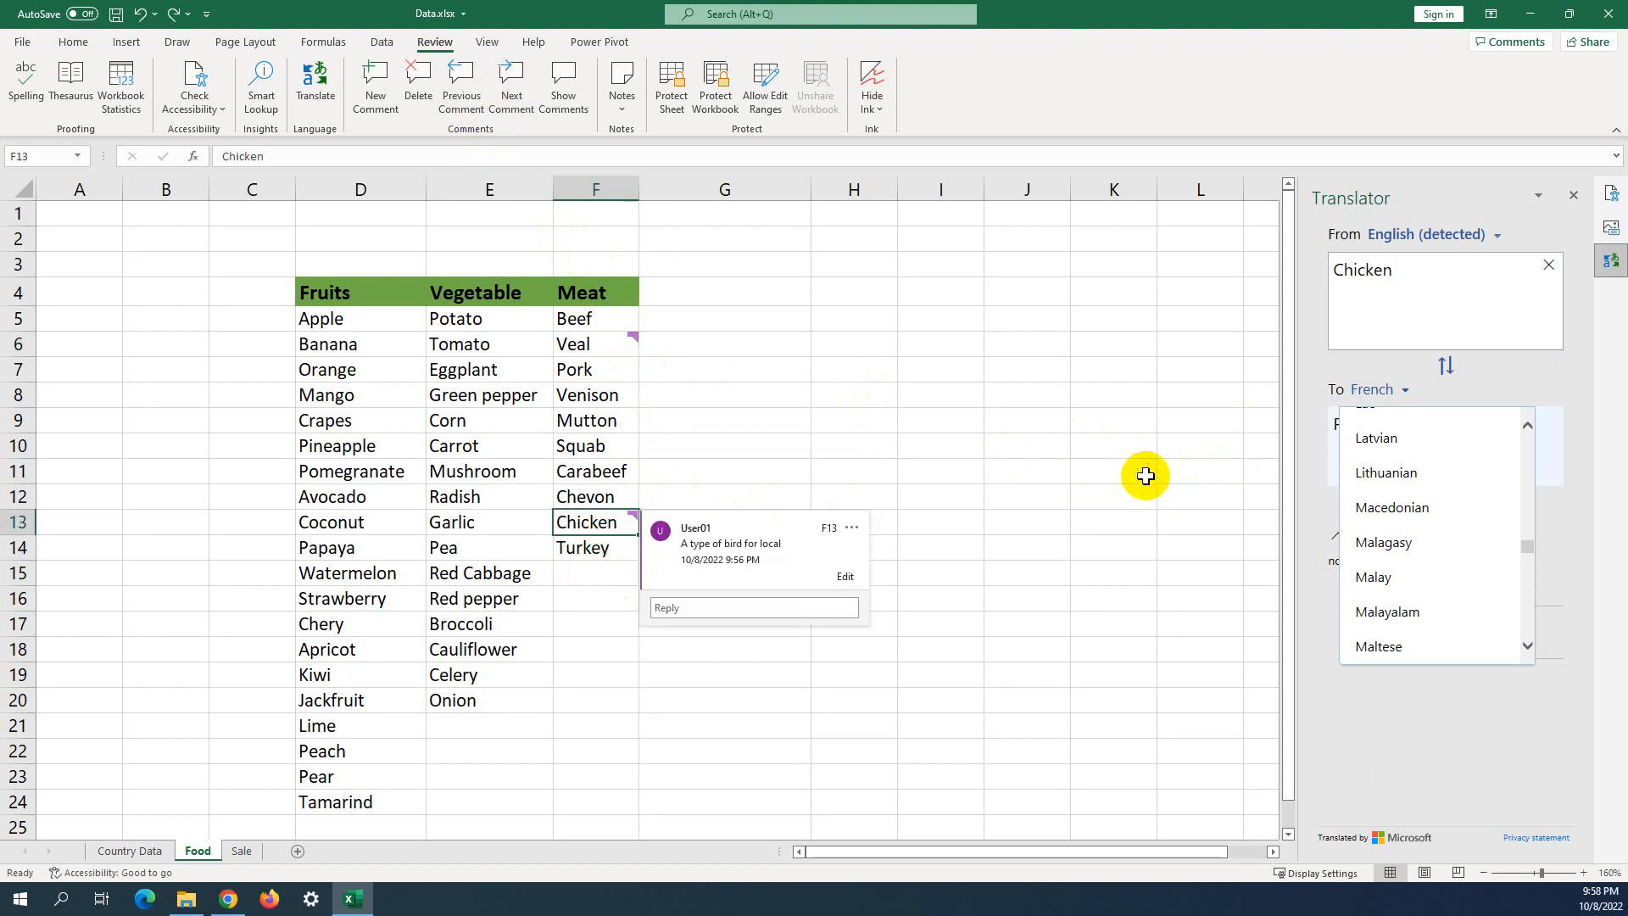
pyautogui.click(505, 100)
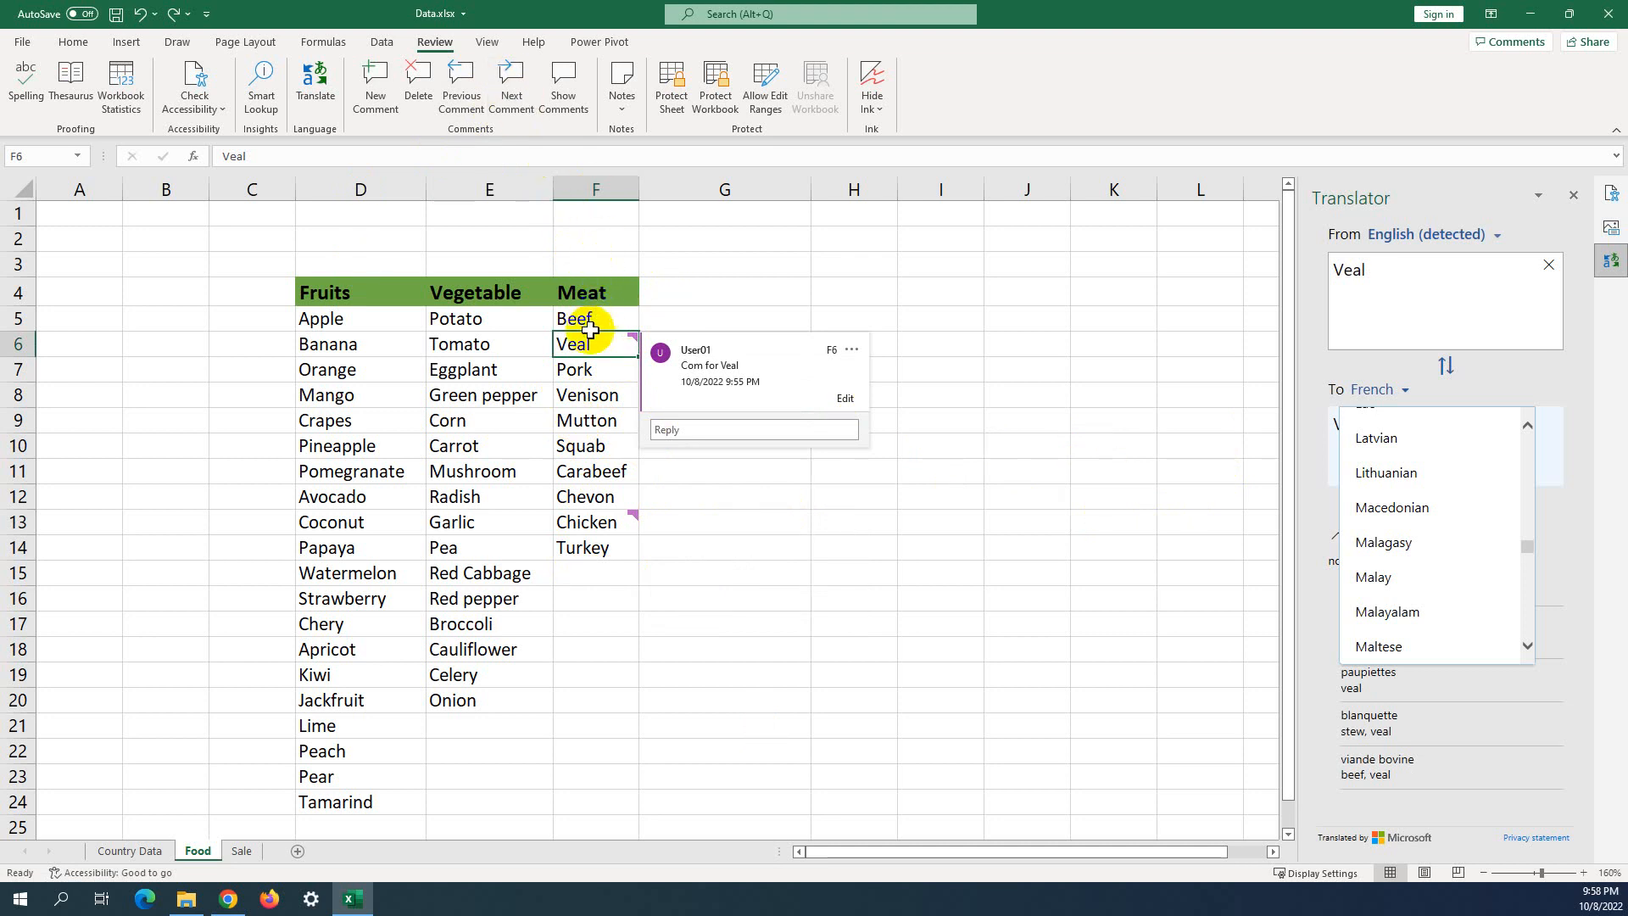
pyautogui.click(878, 248)
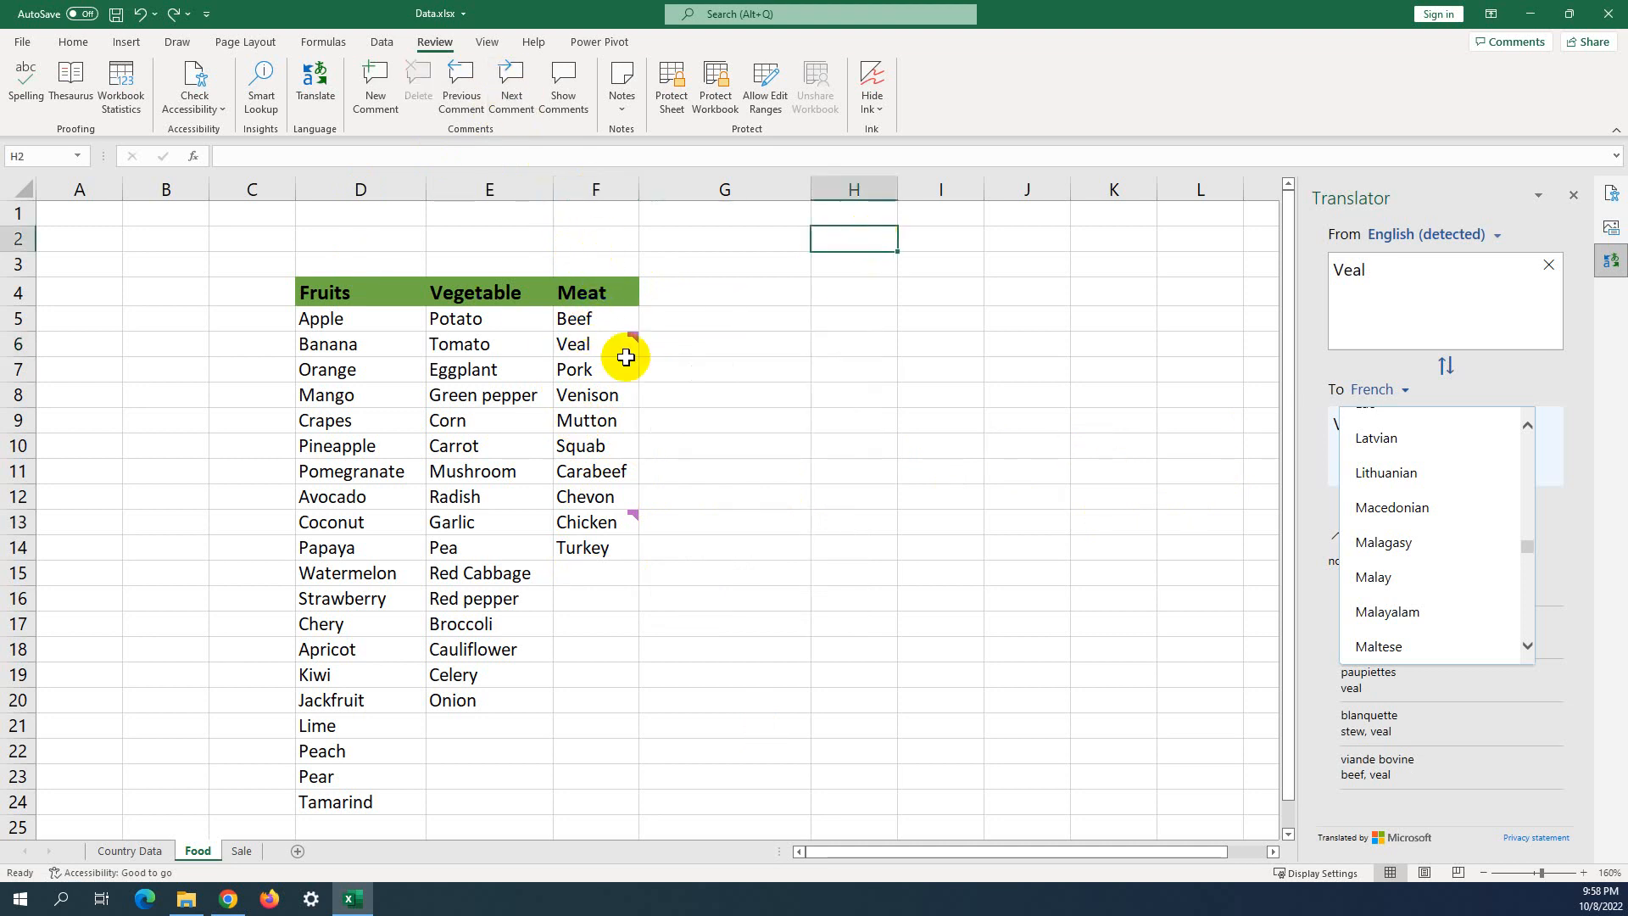
pyautogui.click(986, 298)
pyautogui.moveTo(591, 340)
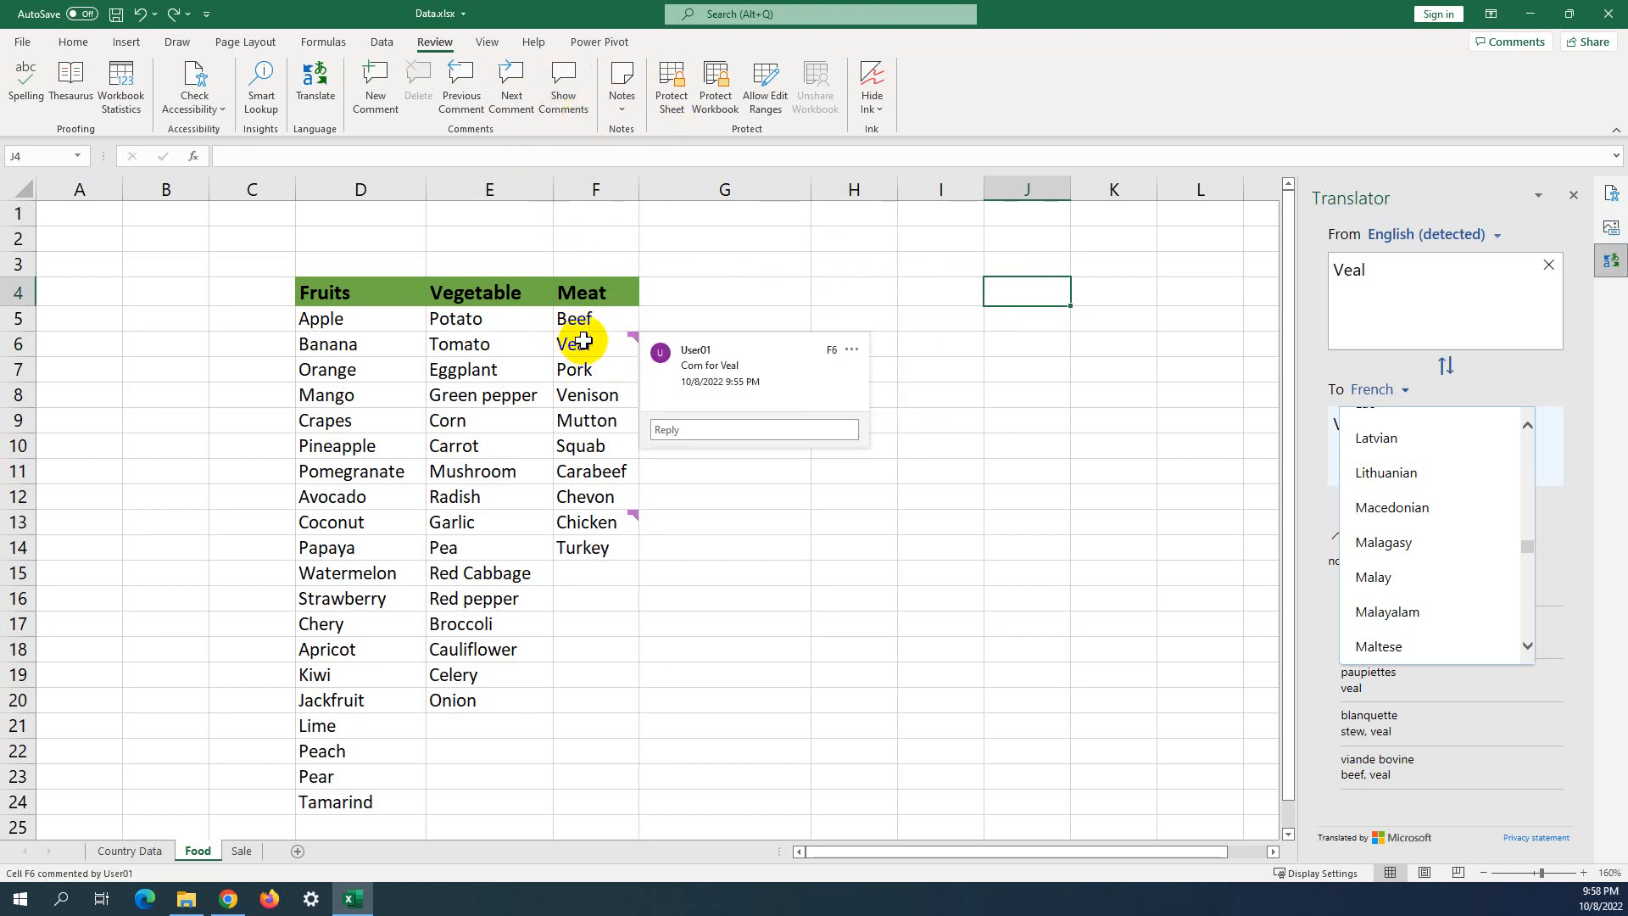
# Select Veal and show all the sheet's comments in the Comments pane.
pyautogui.click(623, 340)
pyautogui.click(576, 84)
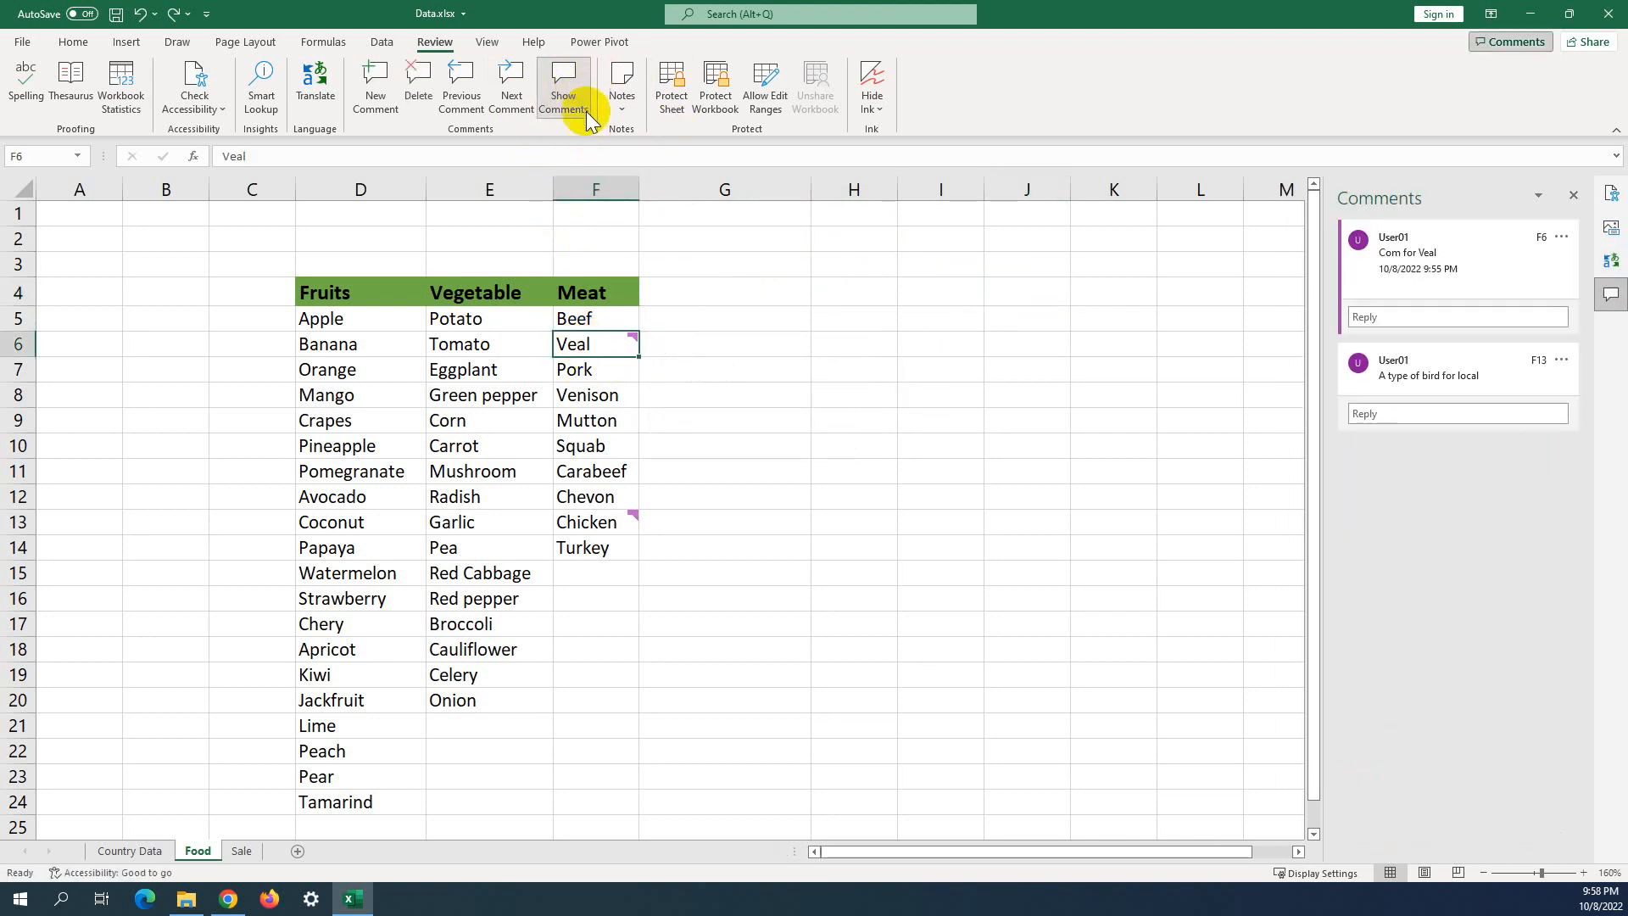
pyautogui.click(801, 288)
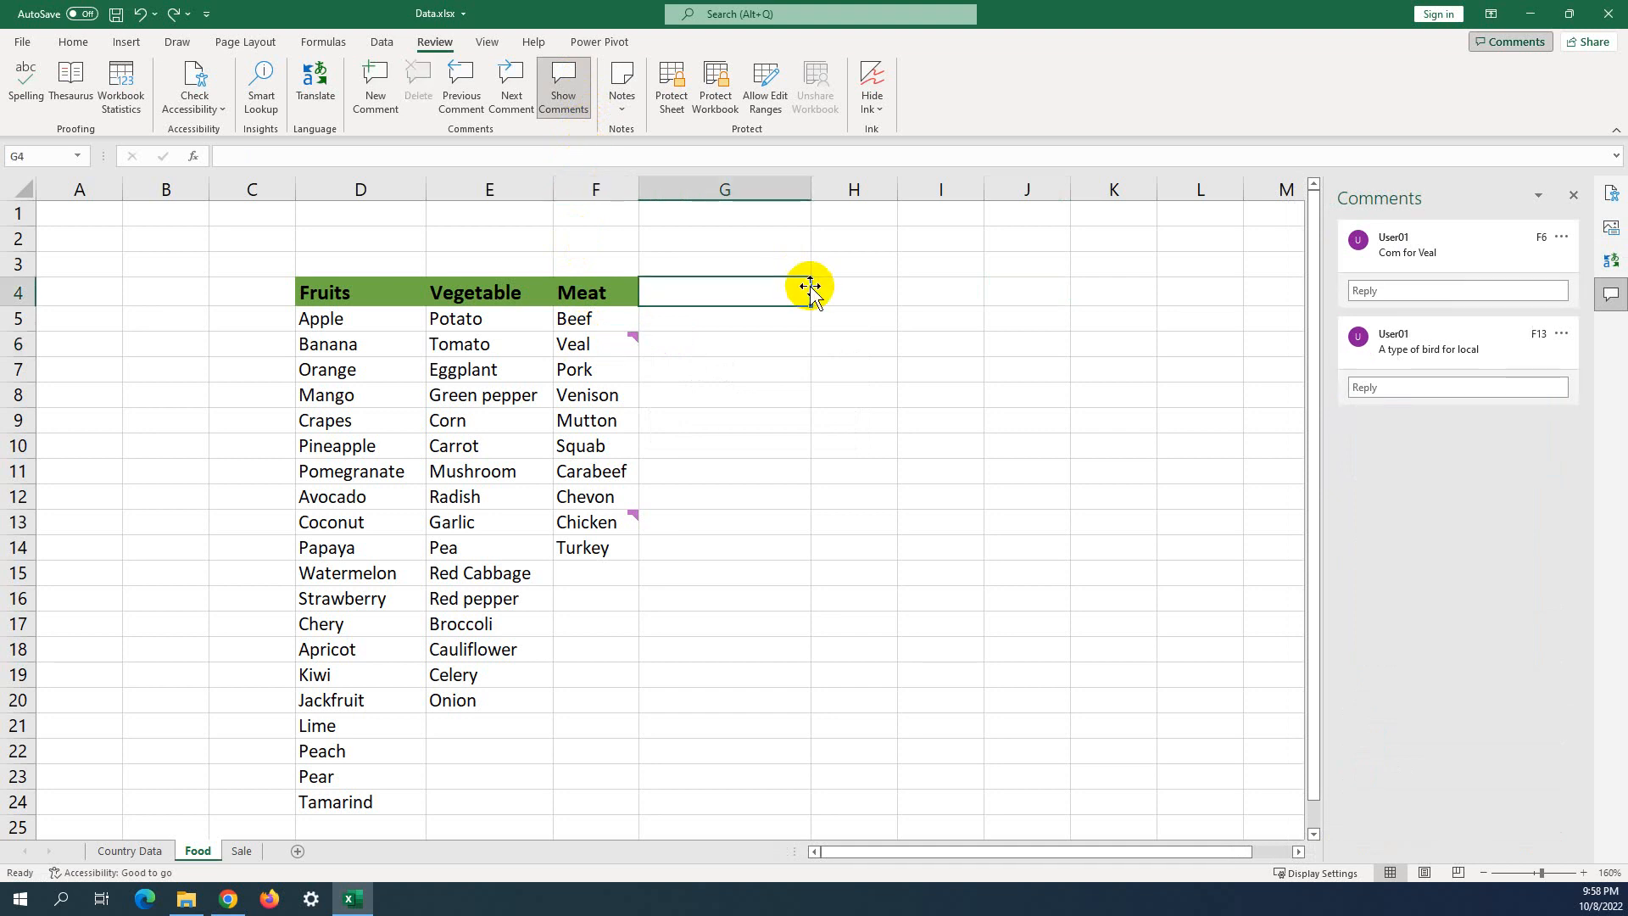
pyautogui.click(792, 346)
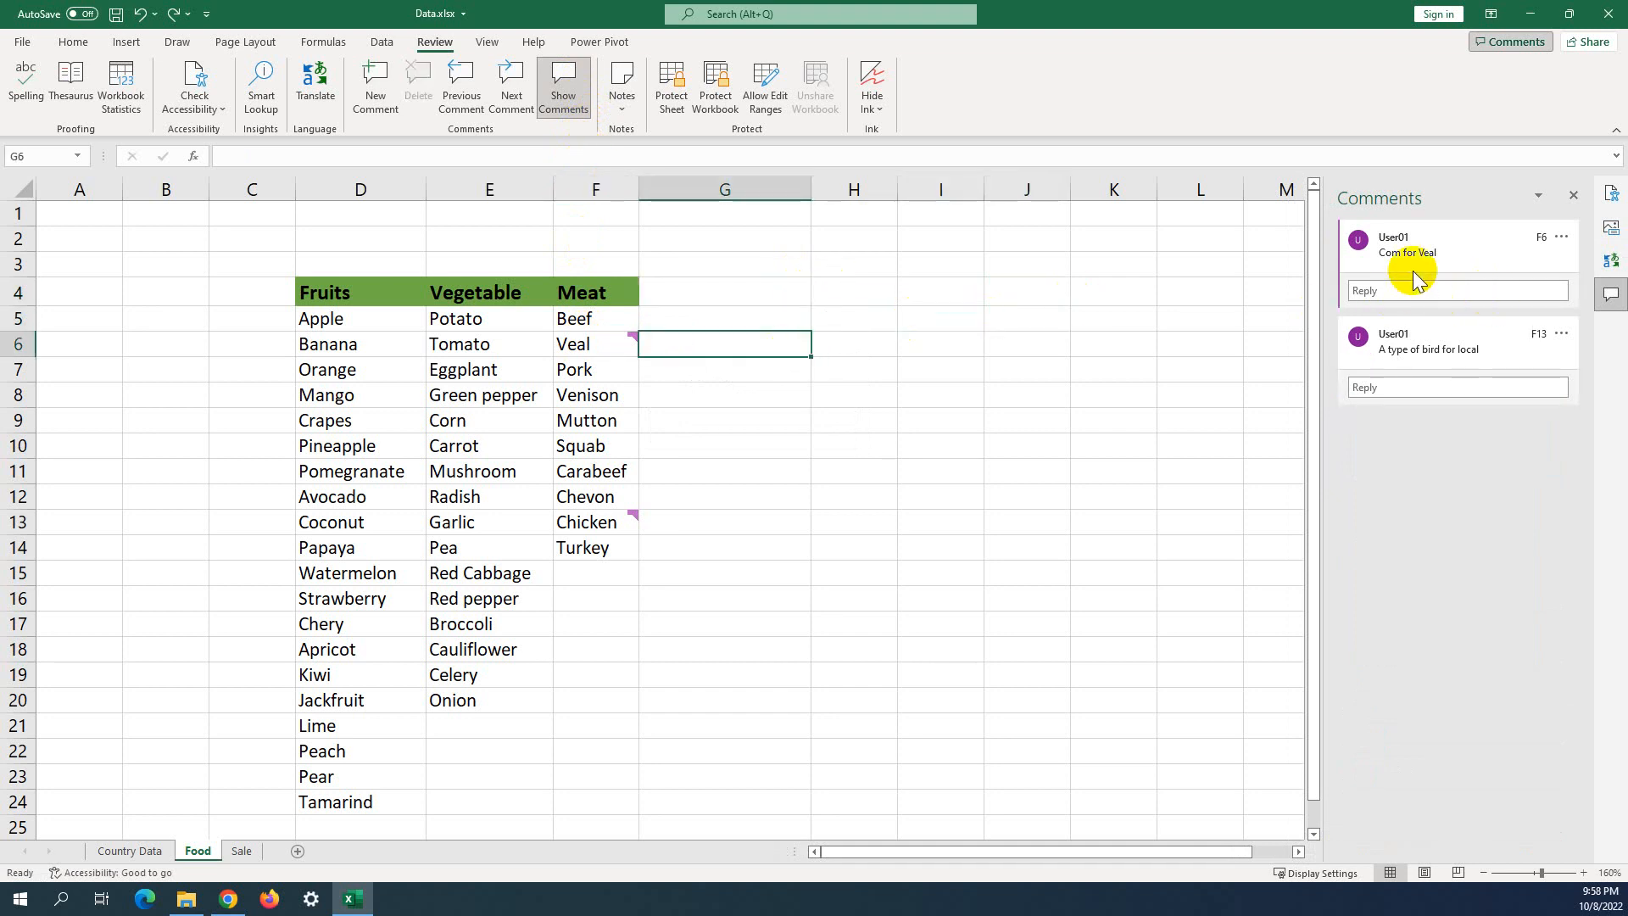
# Look over the Veal comment text in the pane, then hide the Comments pane.
pyautogui.click(1389, 258)
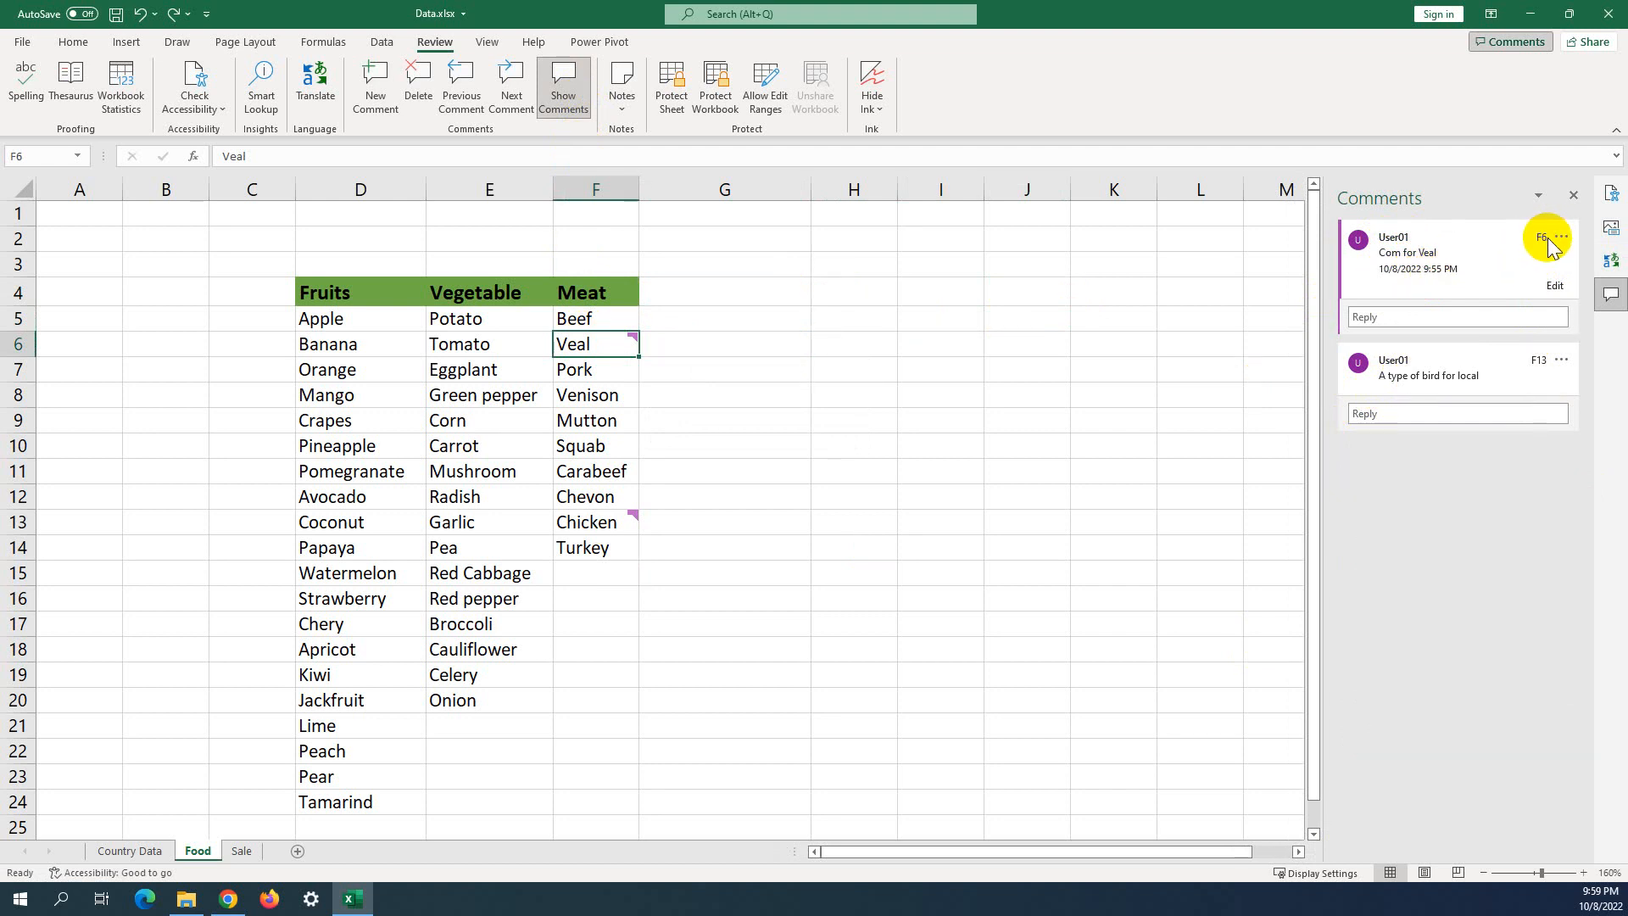
pyautogui.click(1555, 288)
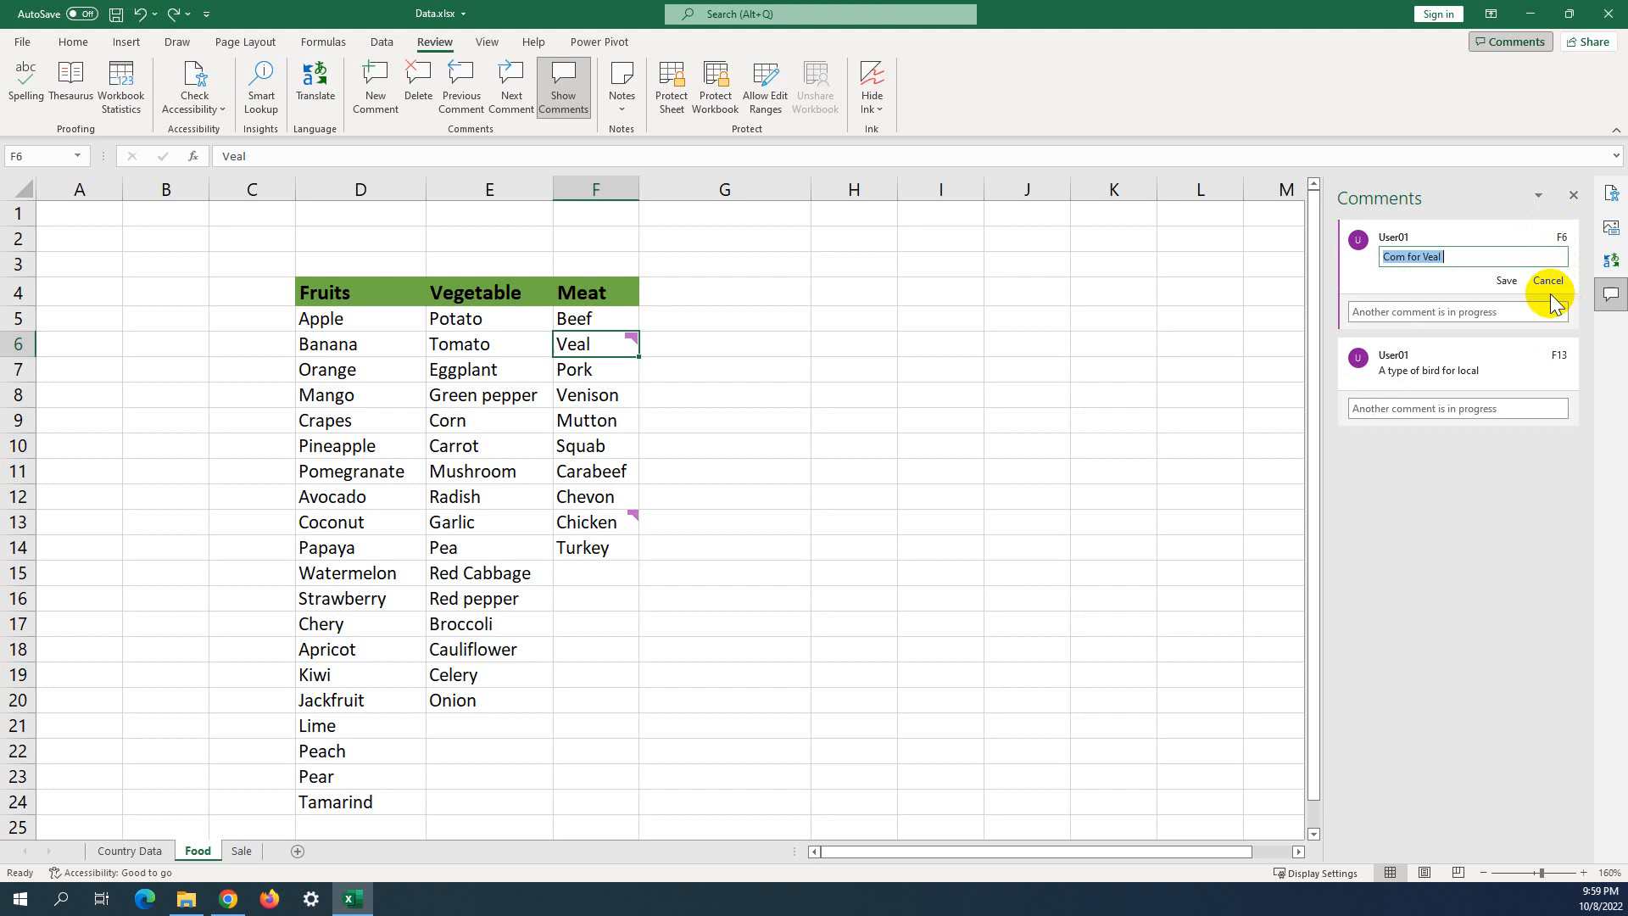
pyautogui.click(1466, 259)
pyautogui.click(1465, 257)
pyautogui.click(1464, 256)
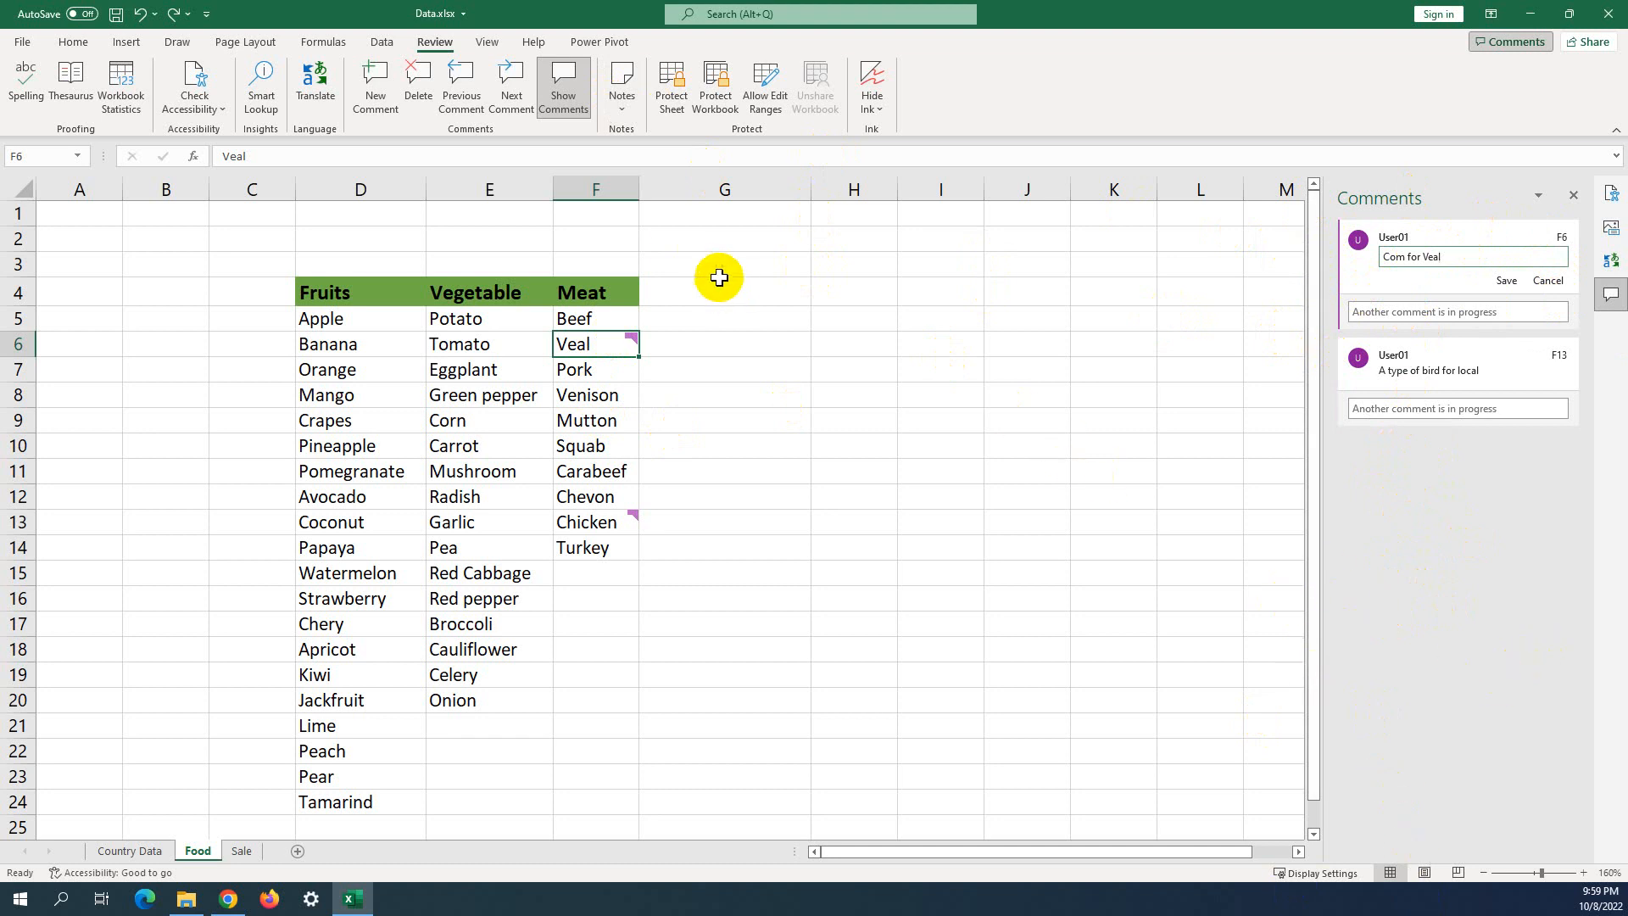
pyautogui.click(566, 91)
pyautogui.click(1000, 274)
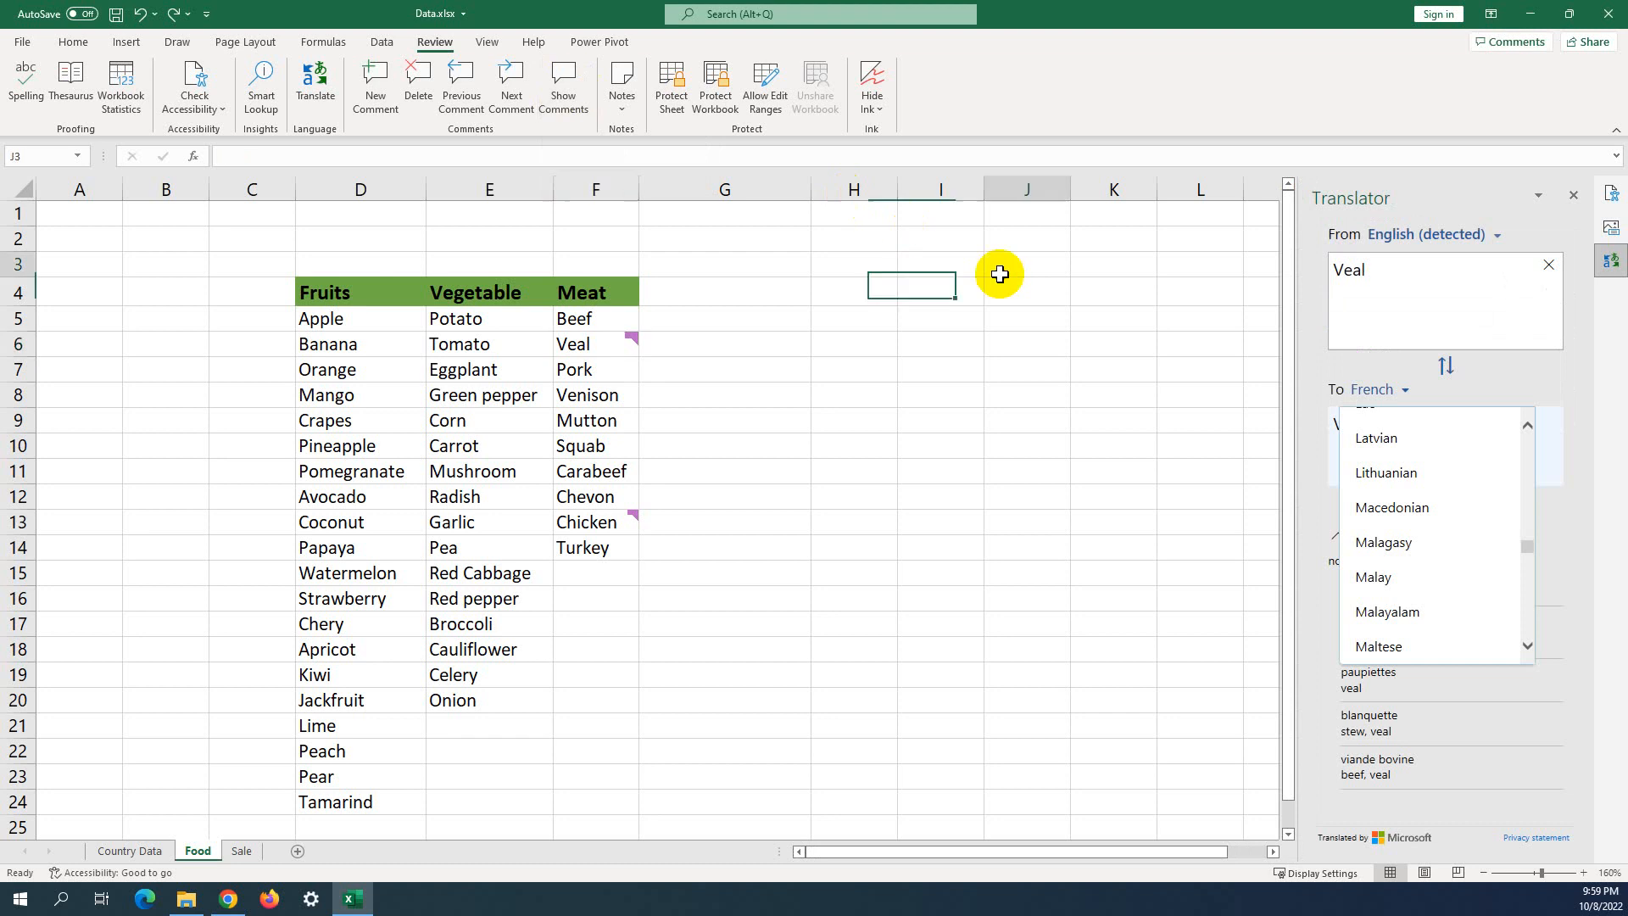
# Close the Translator, Accessibility and Alt Text panes, keeping the Comments pane hidden.
pyautogui.click(1573, 197)
pyautogui.click(1575, 199)
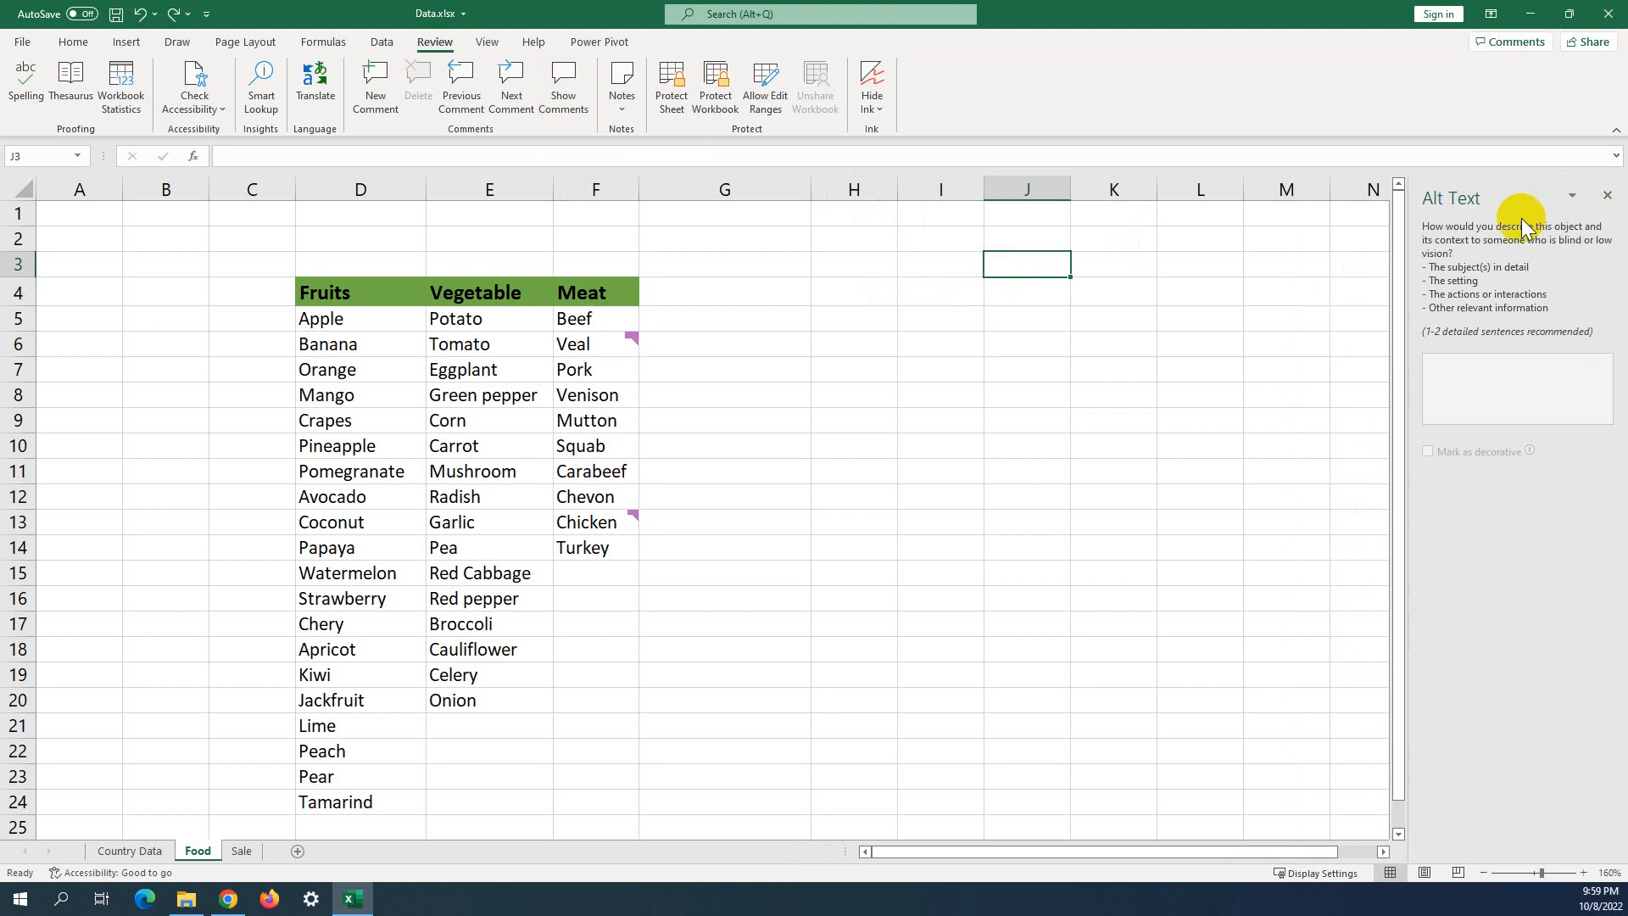
pyautogui.click(1605, 201)
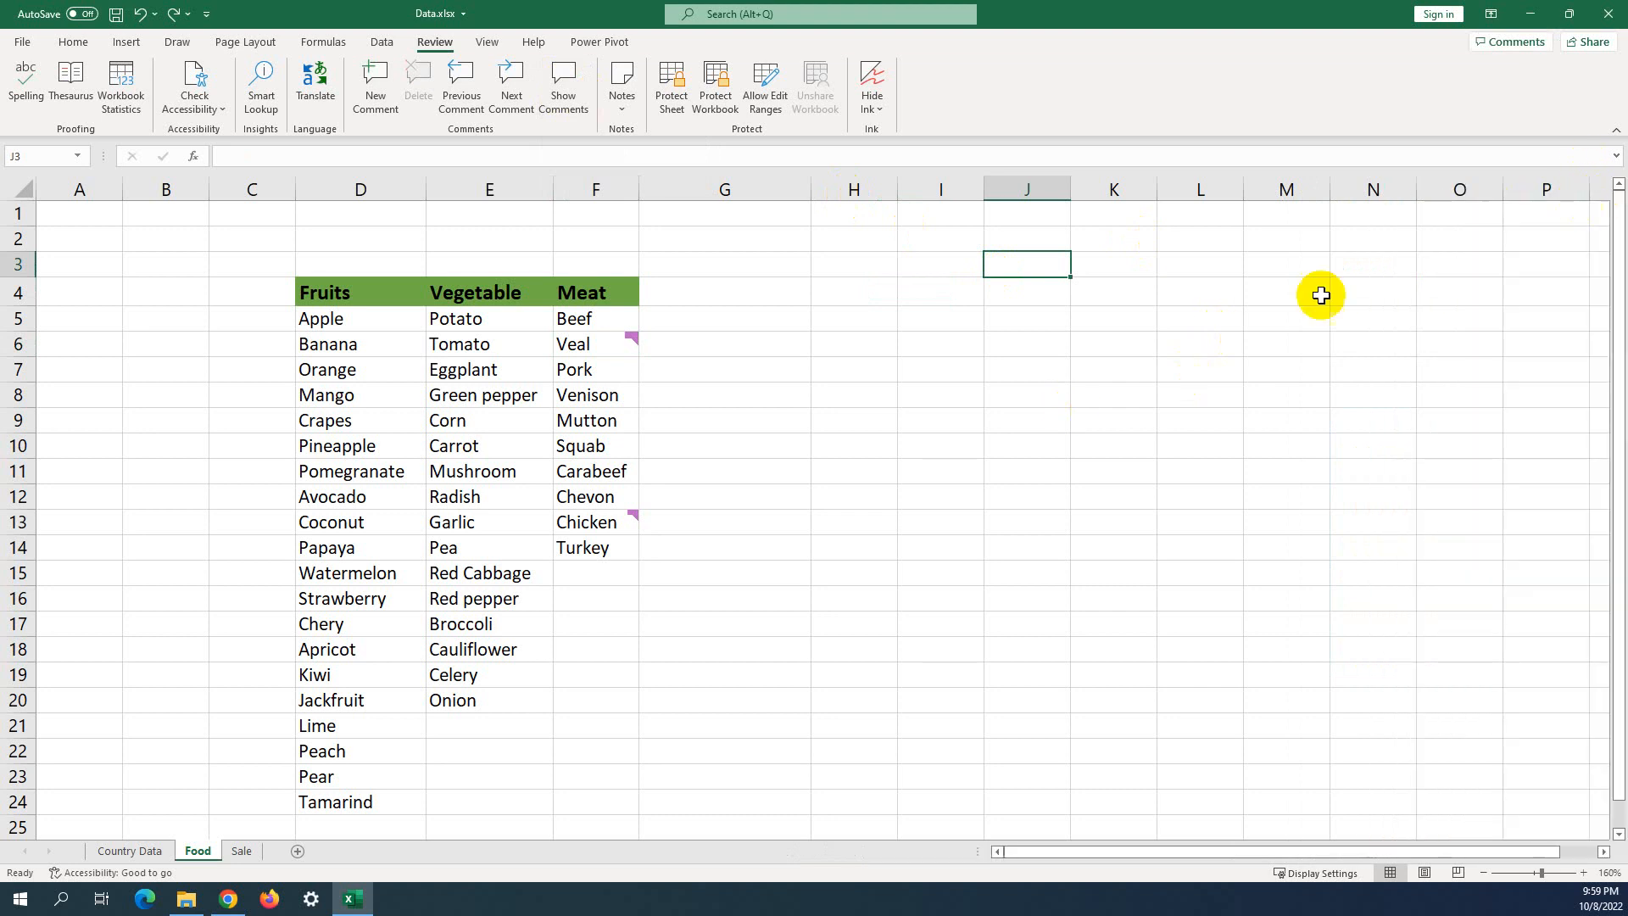
pyautogui.click(1170, 365)
pyautogui.click(553, 96)
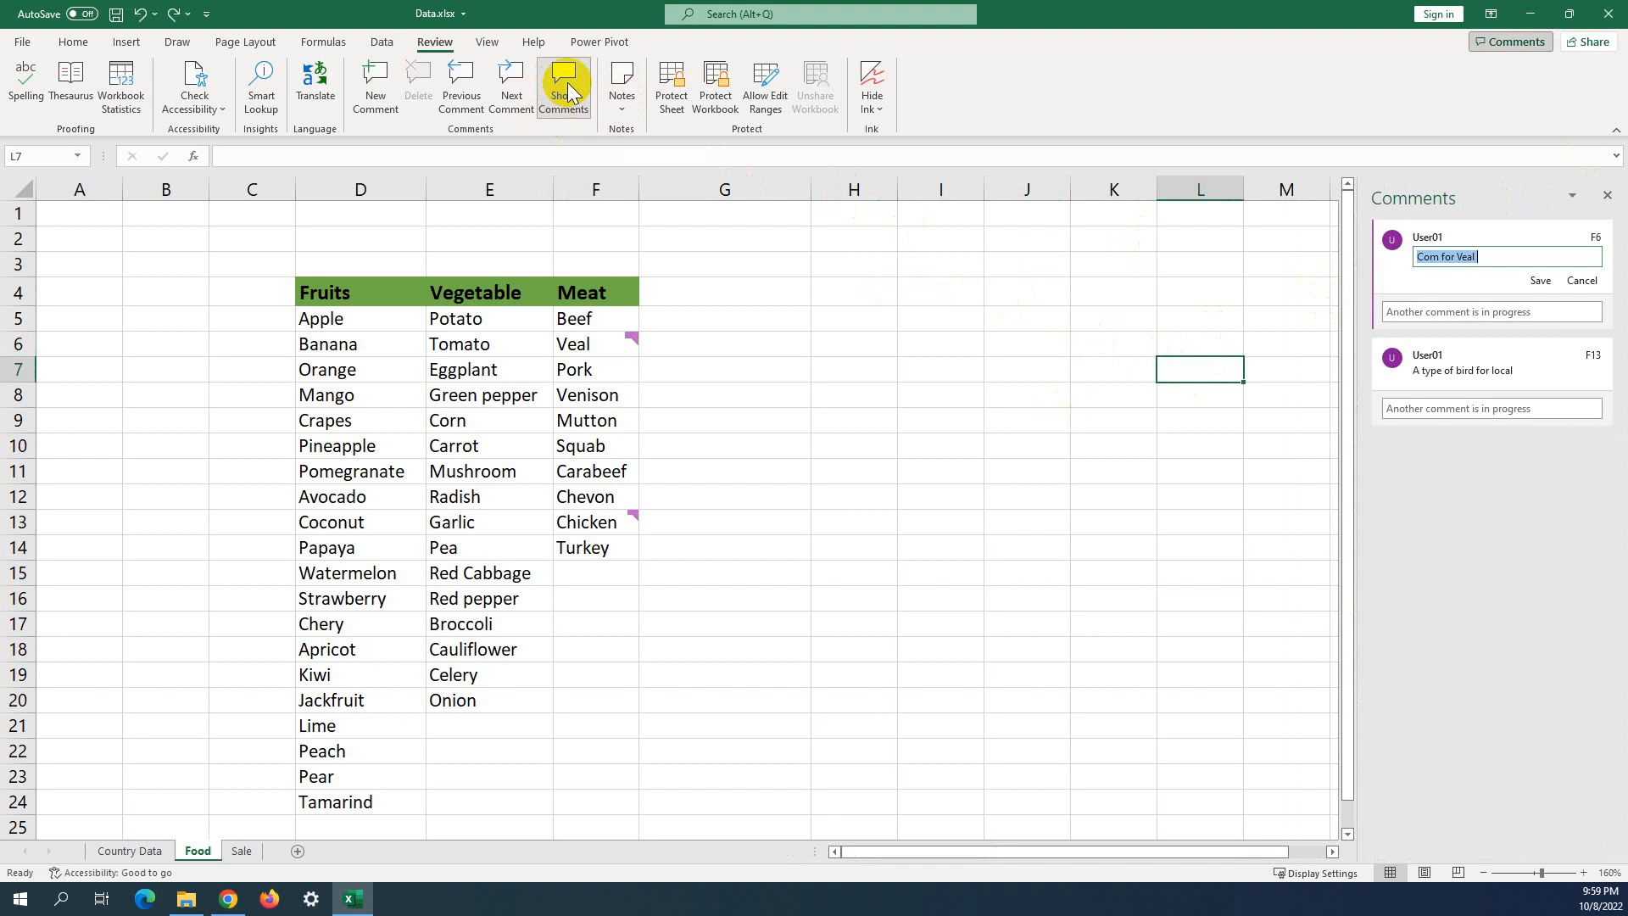
pyautogui.click(567, 83)
pyautogui.click(908, 297)
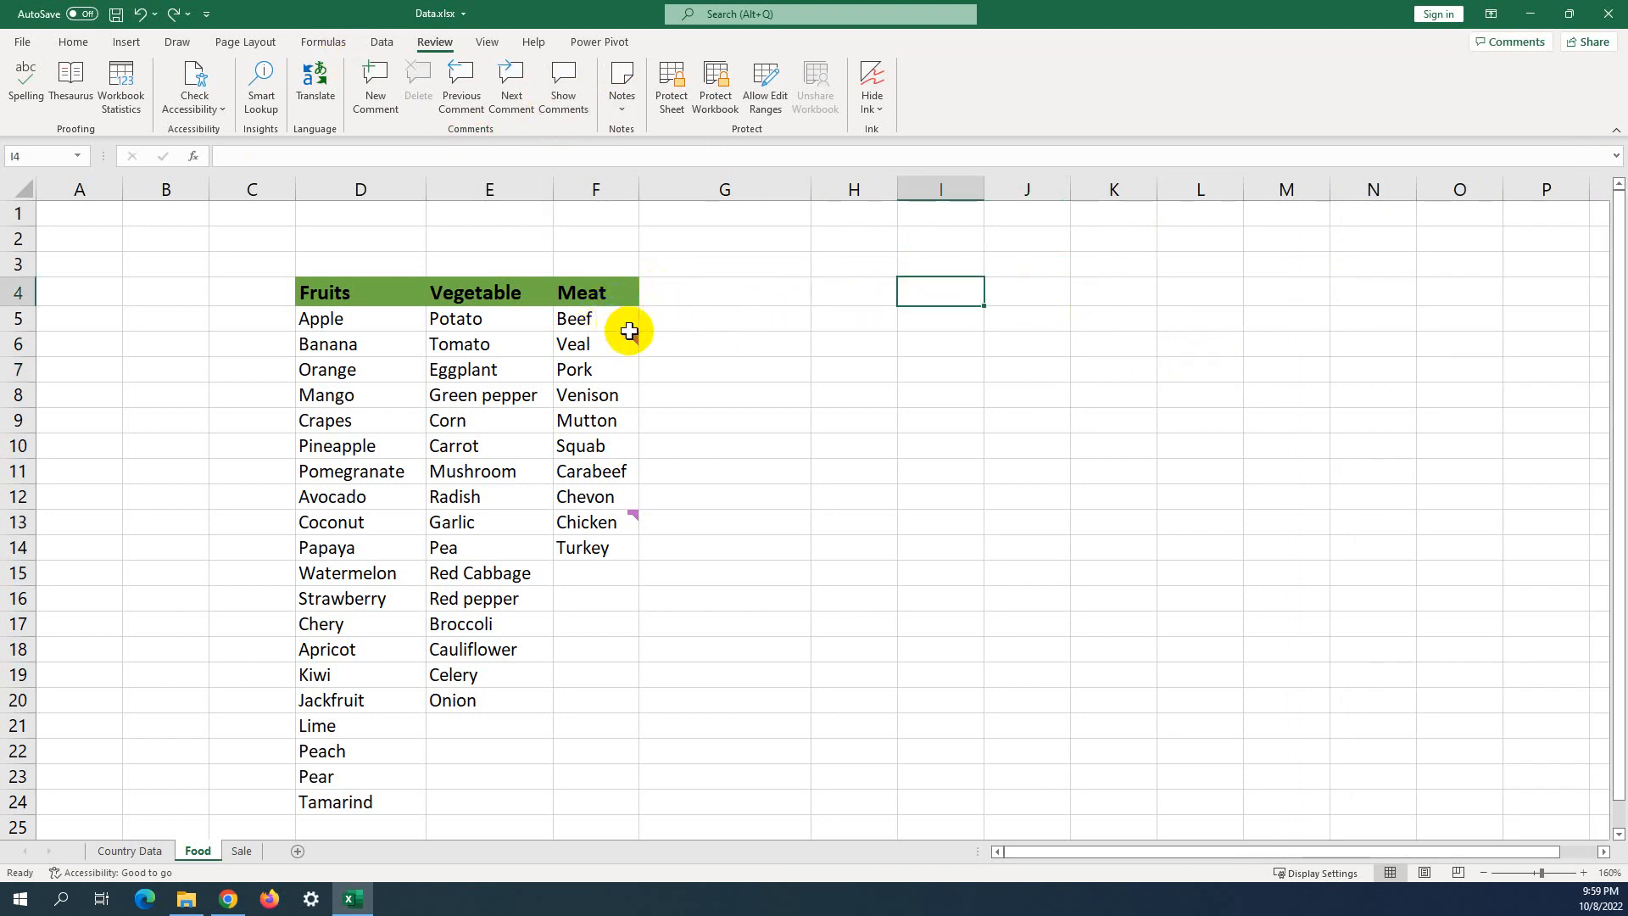
# Delete the Veal and Chicken comments, then undo to restore both.
pyautogui.moveTo(634, 329)
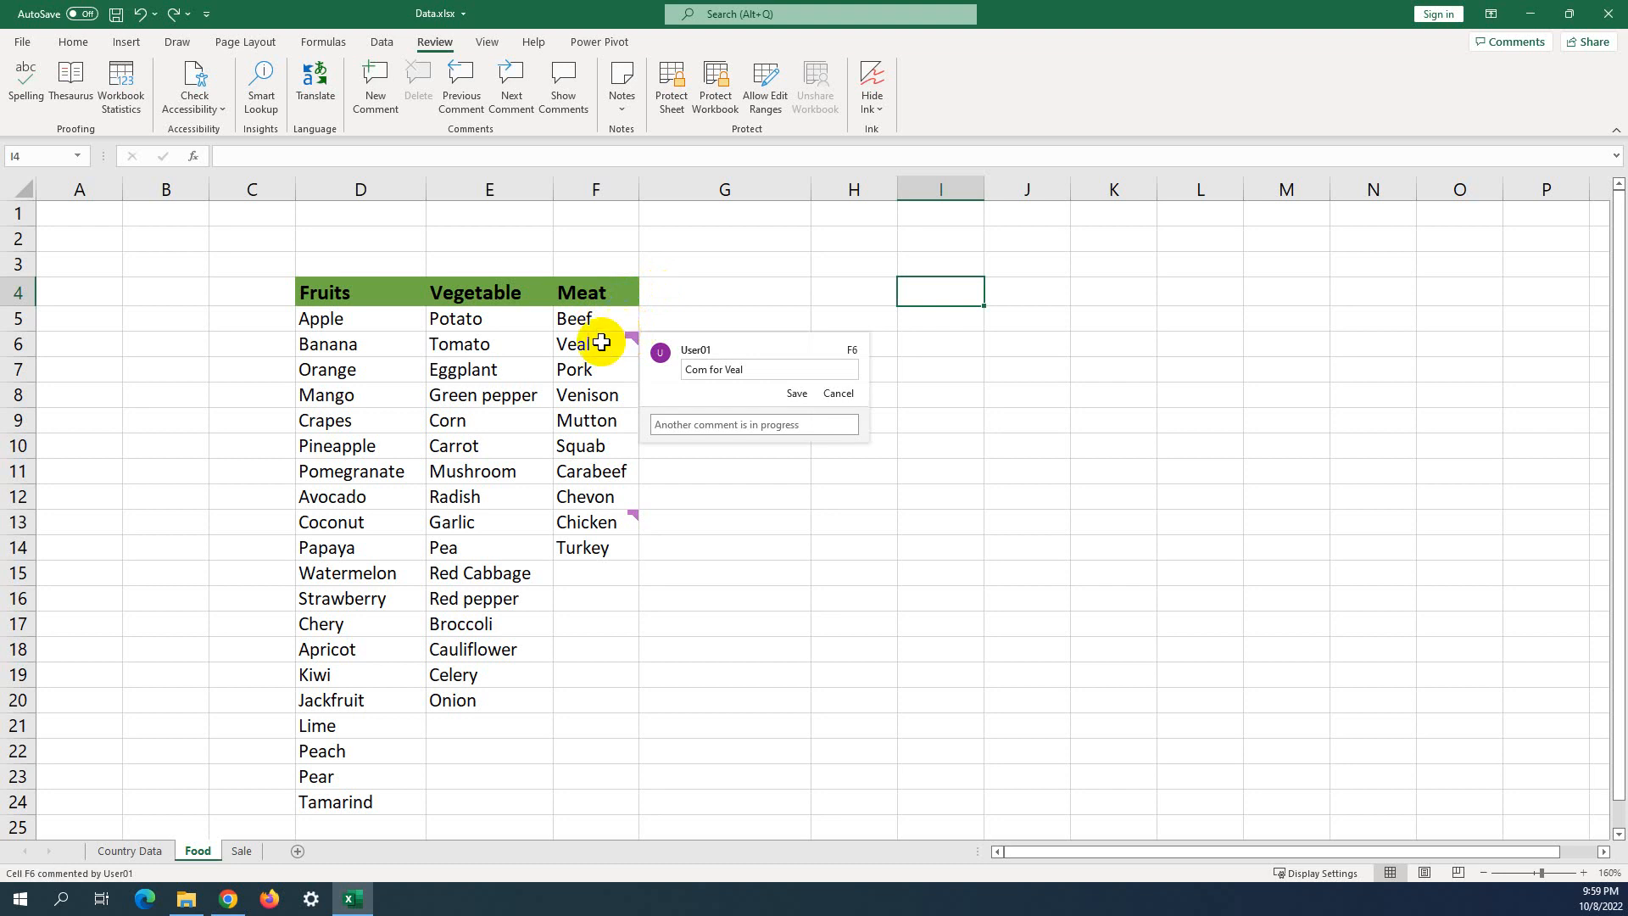
pyautogui.click(601, 342)
pyautogui.click(416, 74)
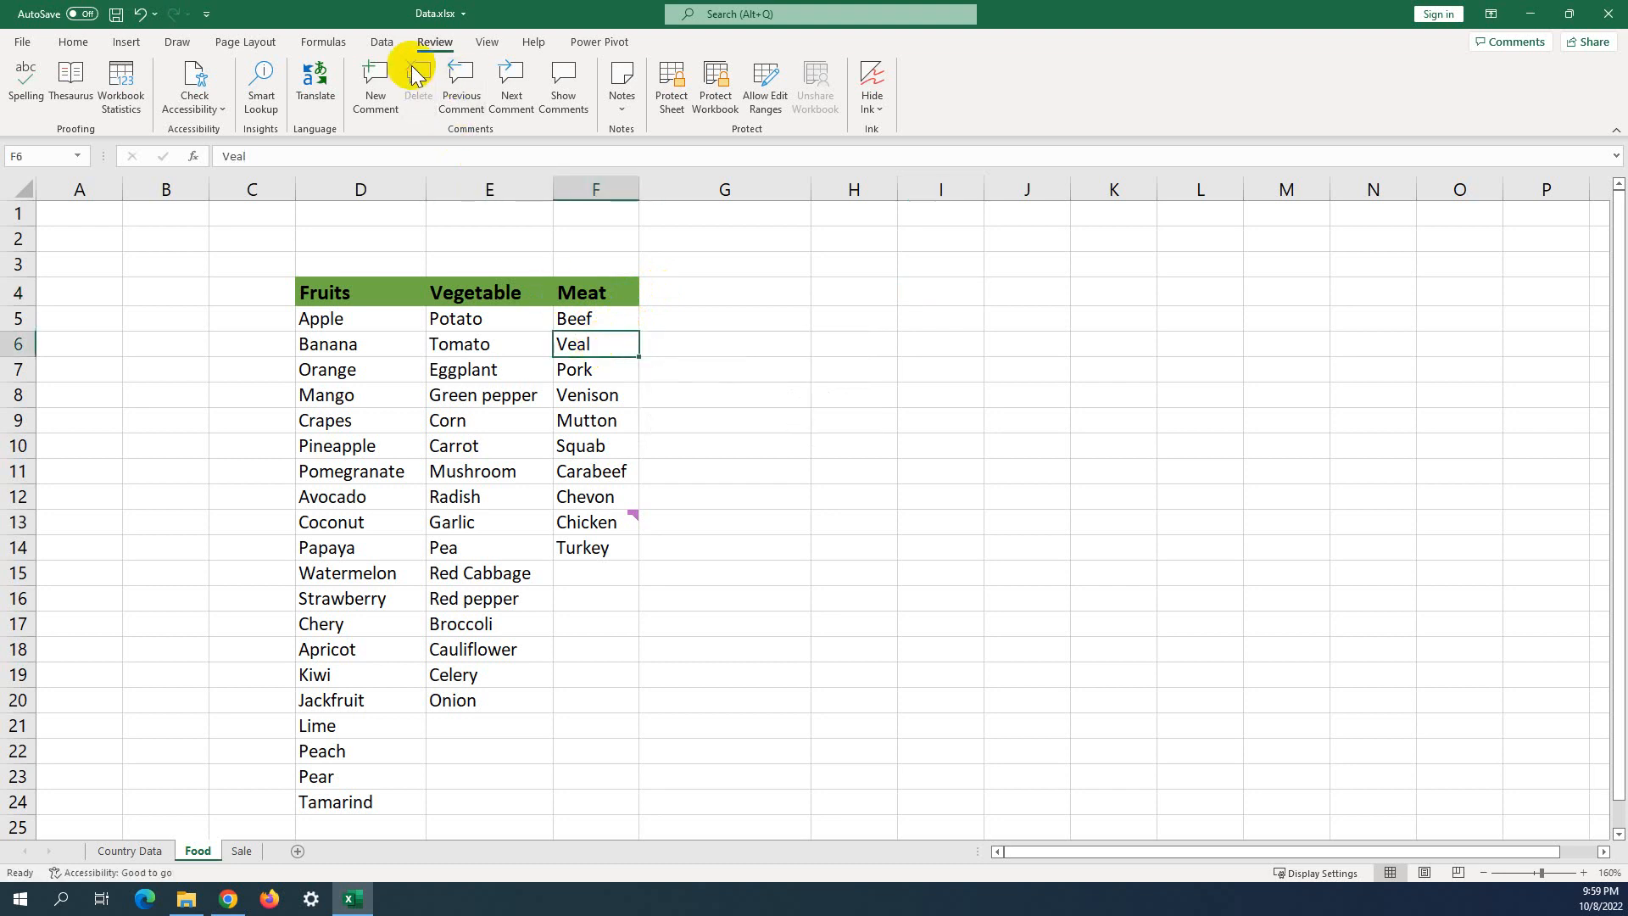
pyautogui.click(594, 521)
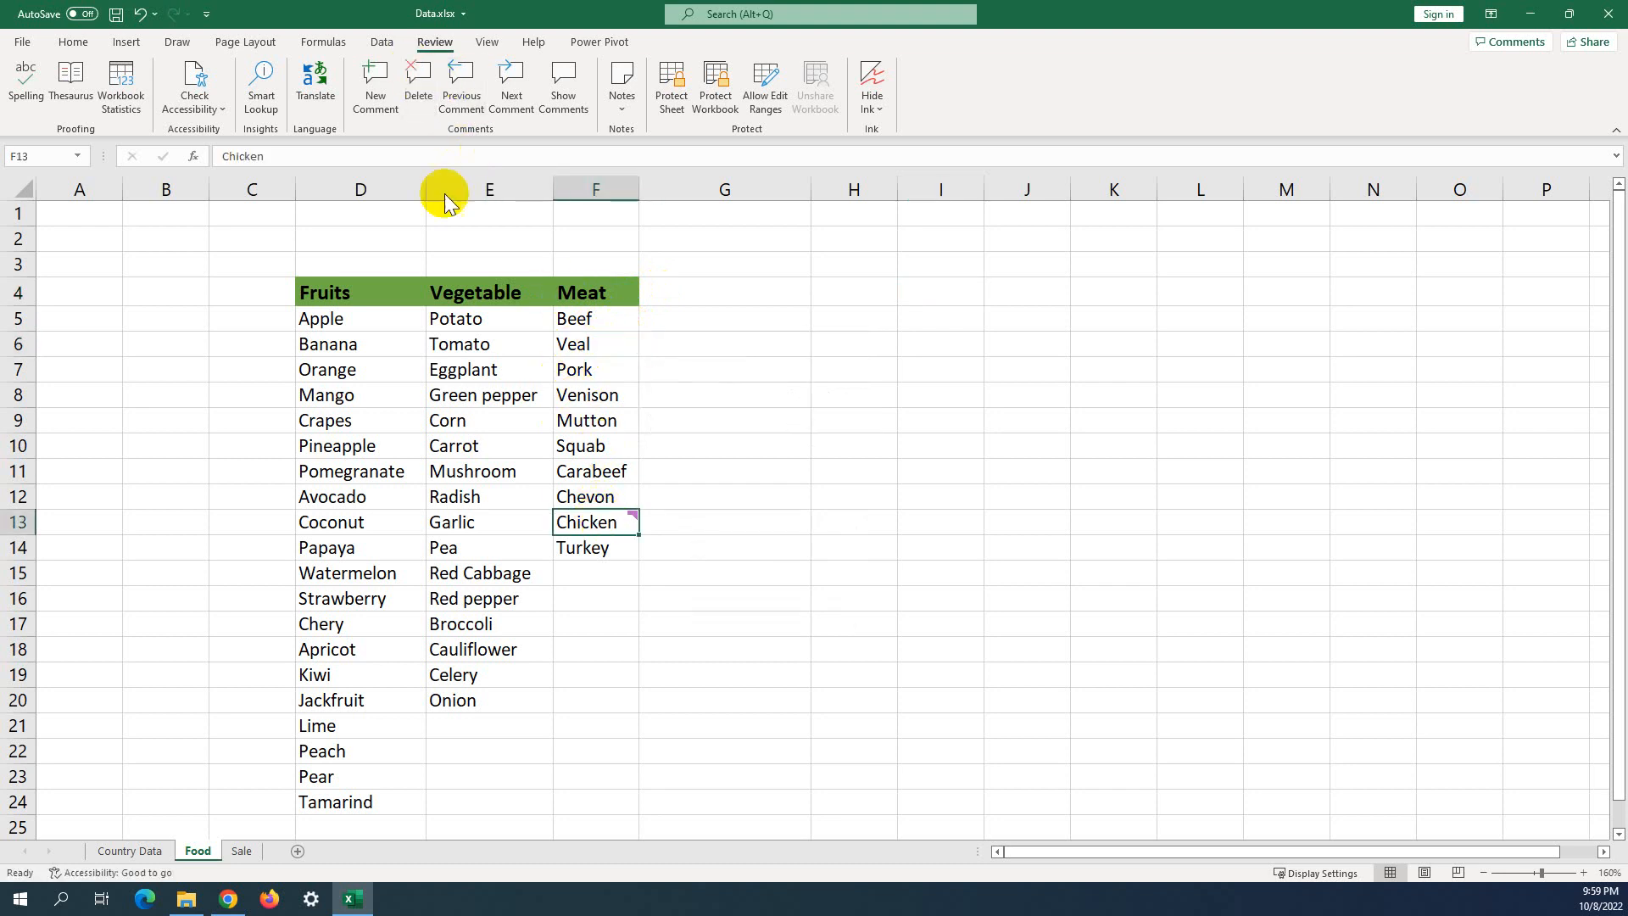
pyautogui.click(415, 74)
pyautogui.click(849, 455)
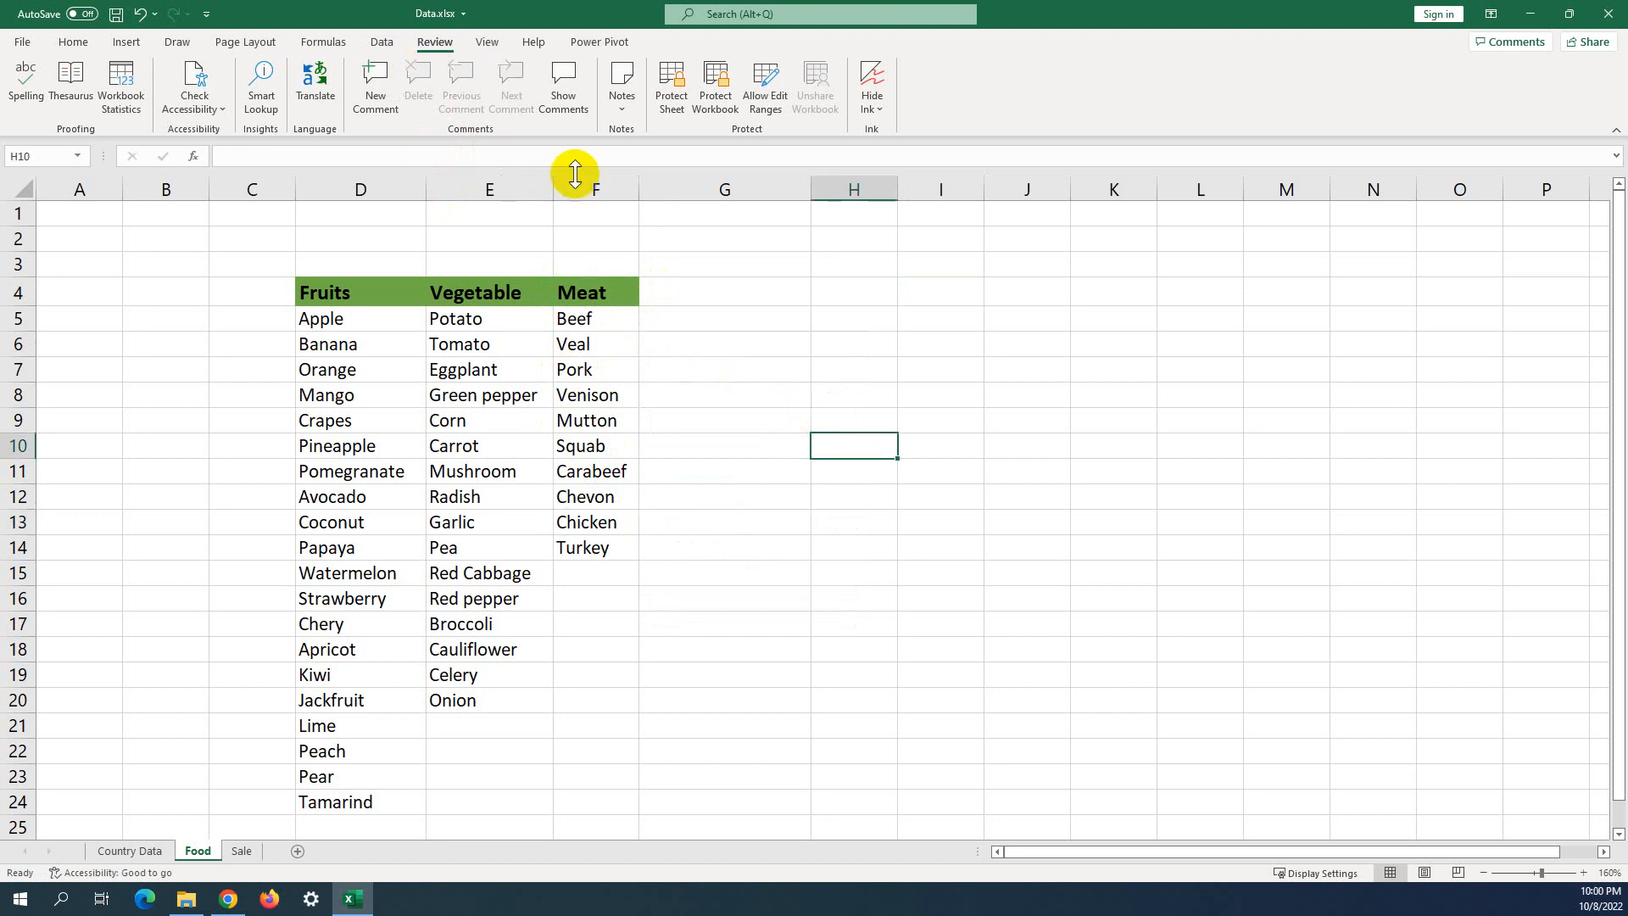
pyautogui.click(599, 289)
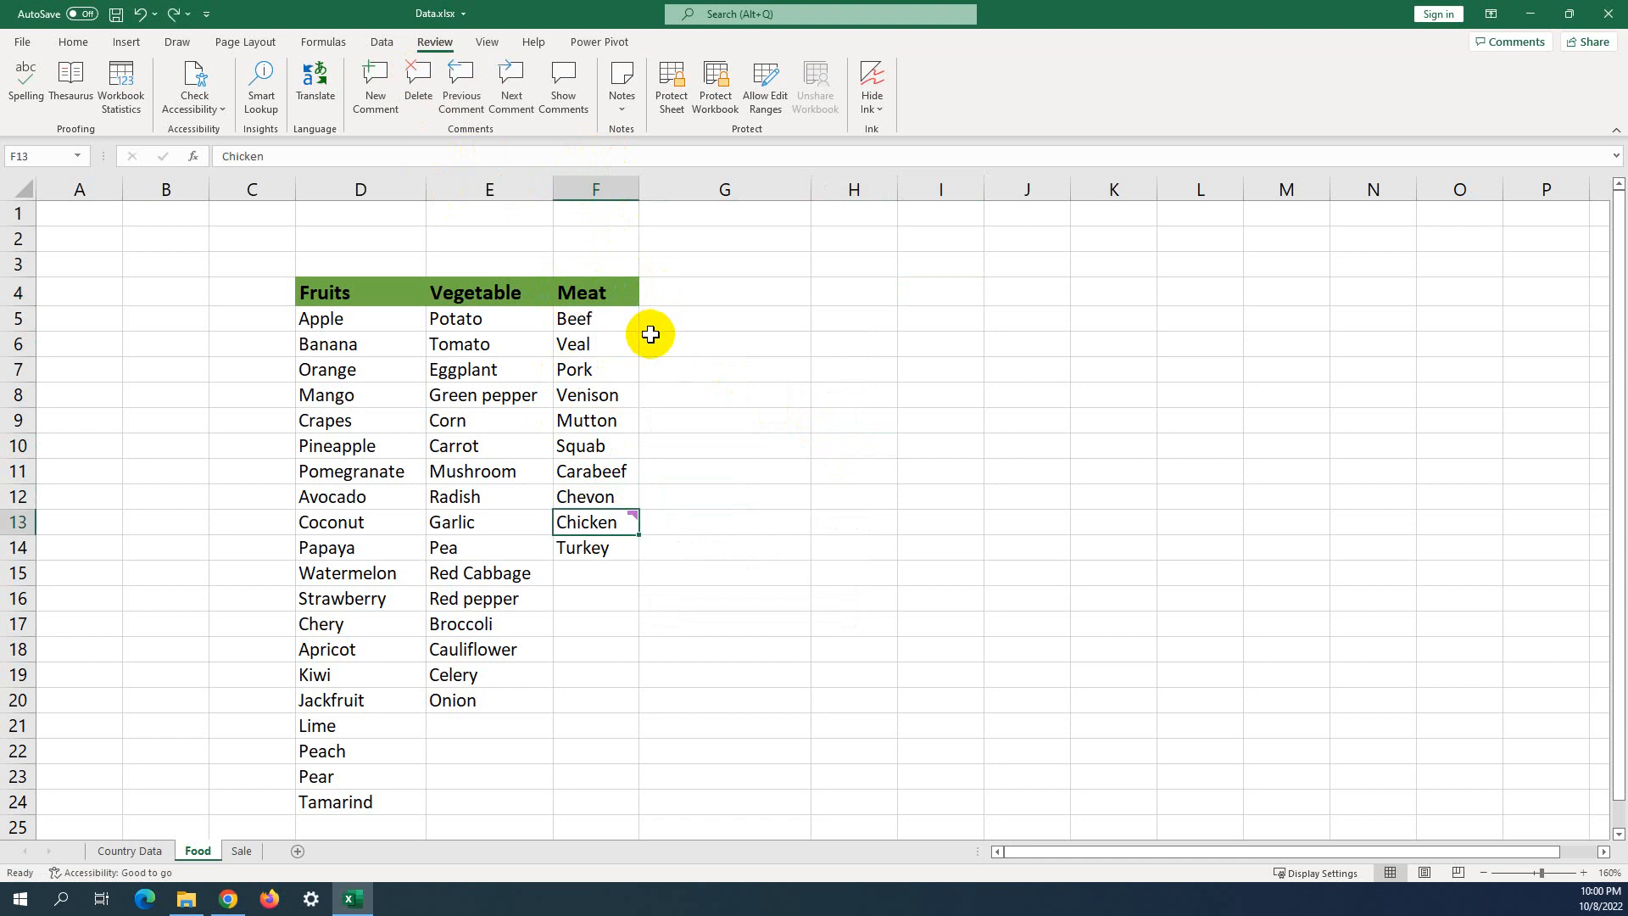
pyautogui.click(774, 421)
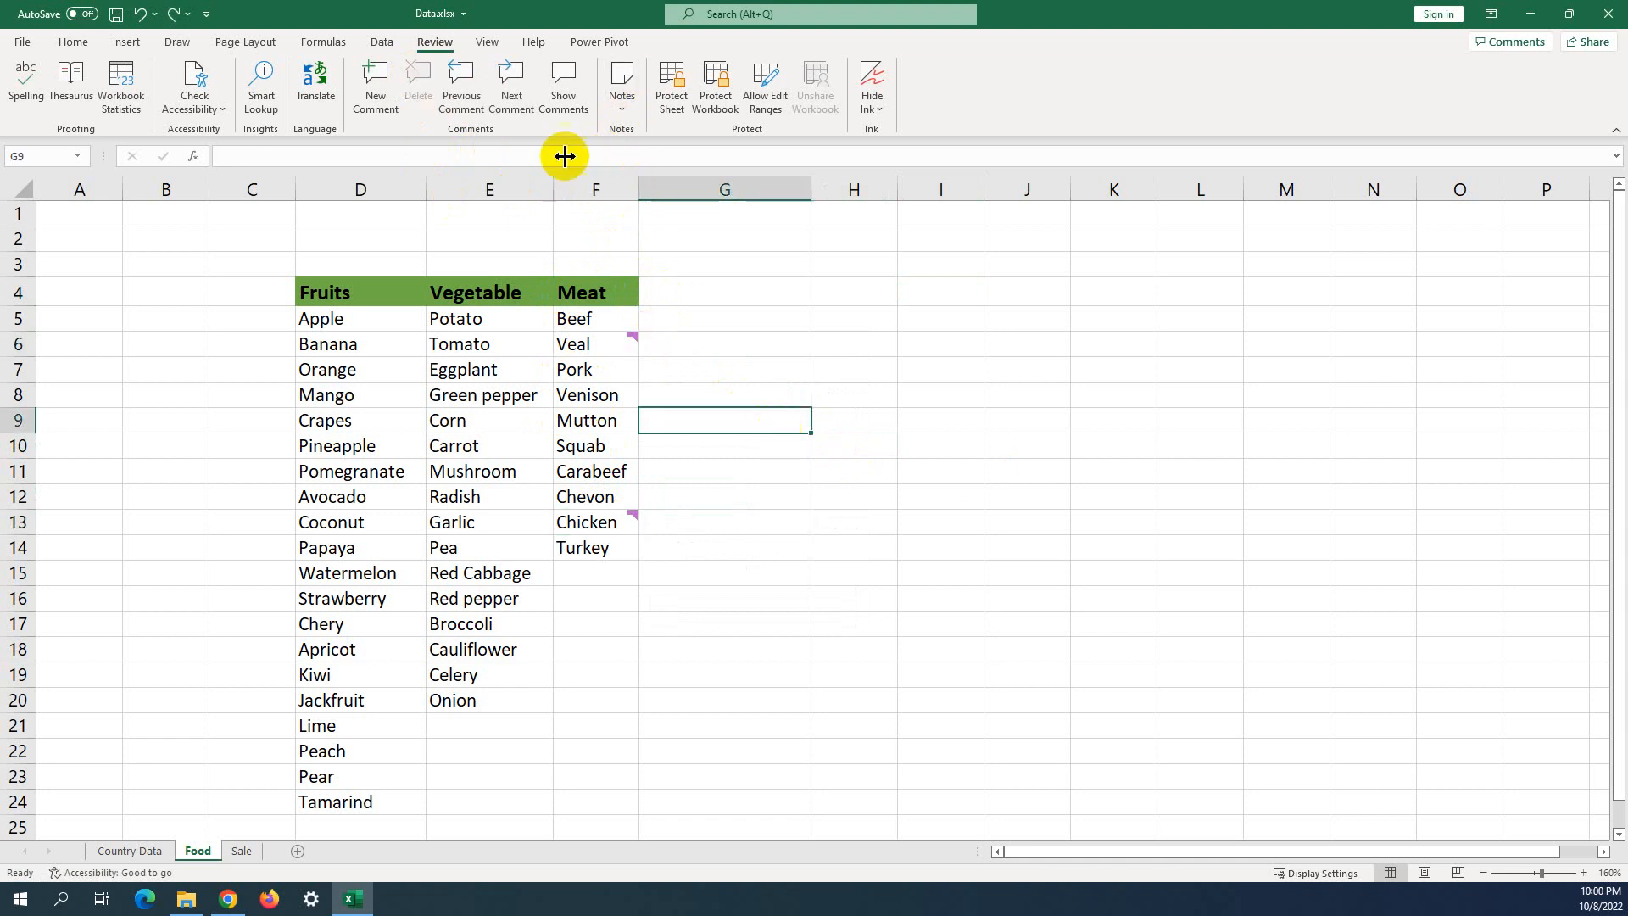
# Select Pork in F7 and open the Review tab's Notes dropdown.
pyautogui.click(623, 114)
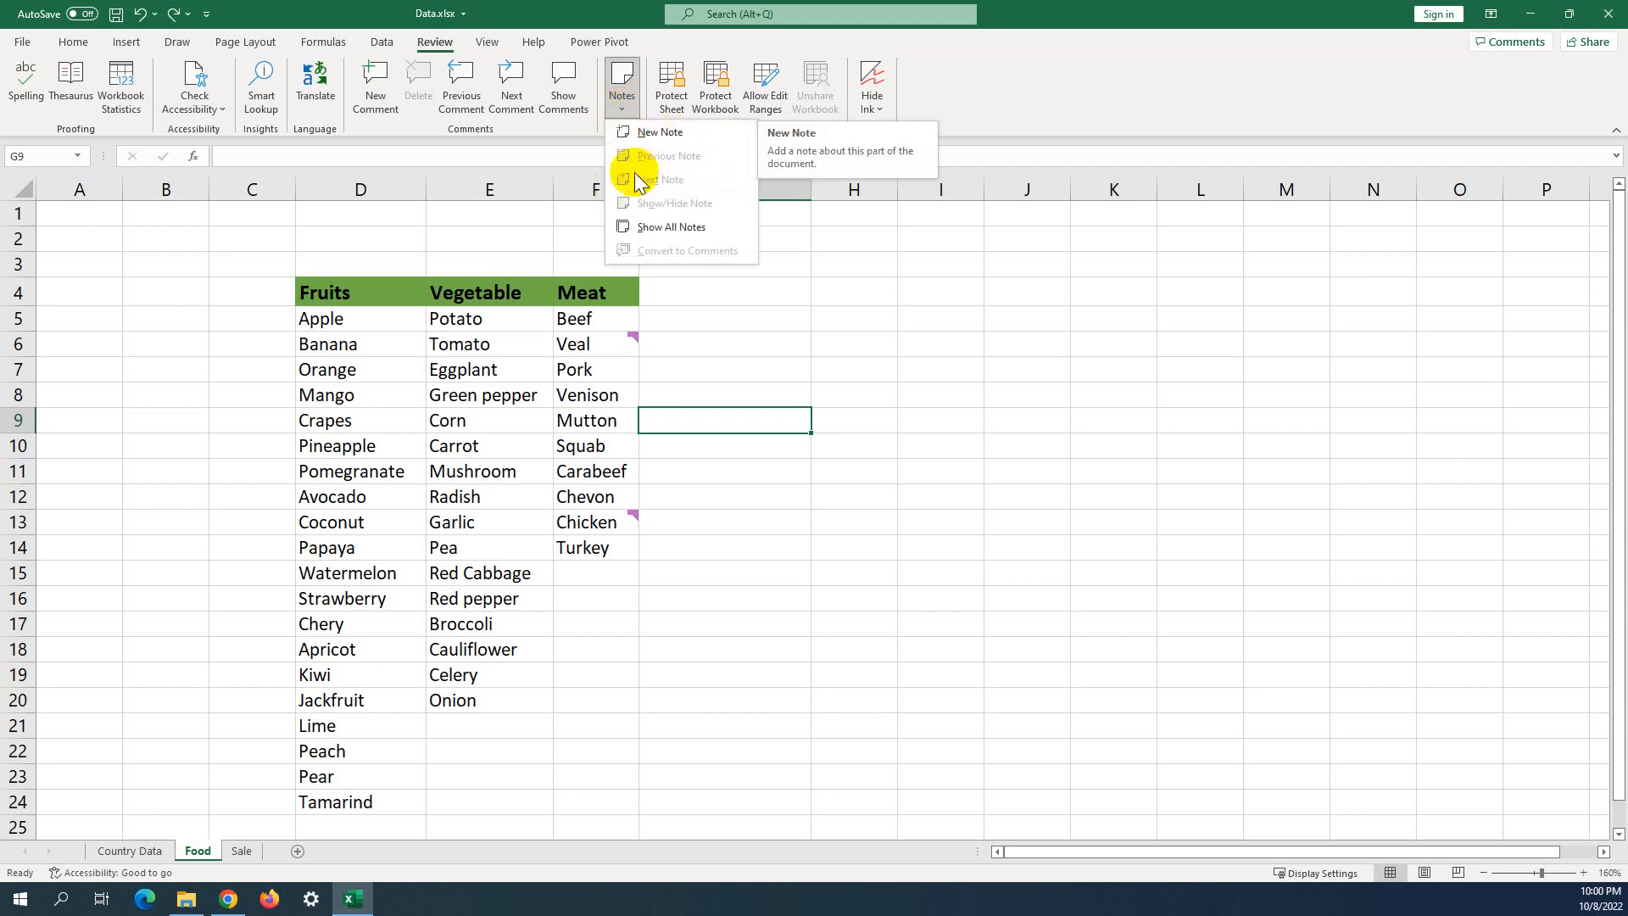
pyautogui.click(665, 228)
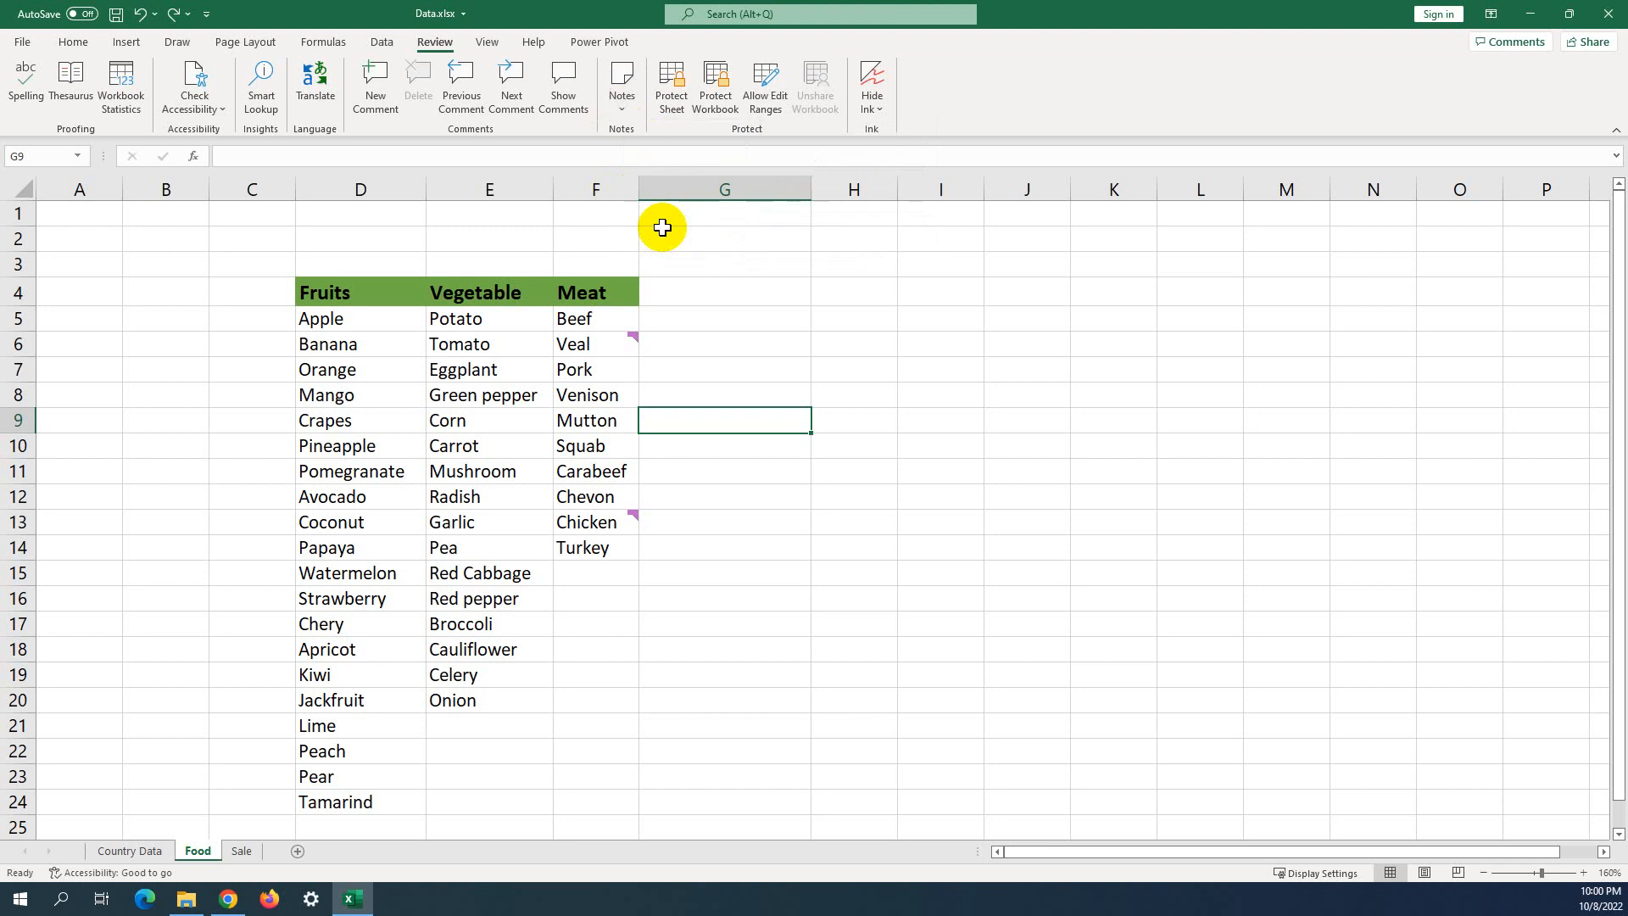
pyautogui.click(622, 110)
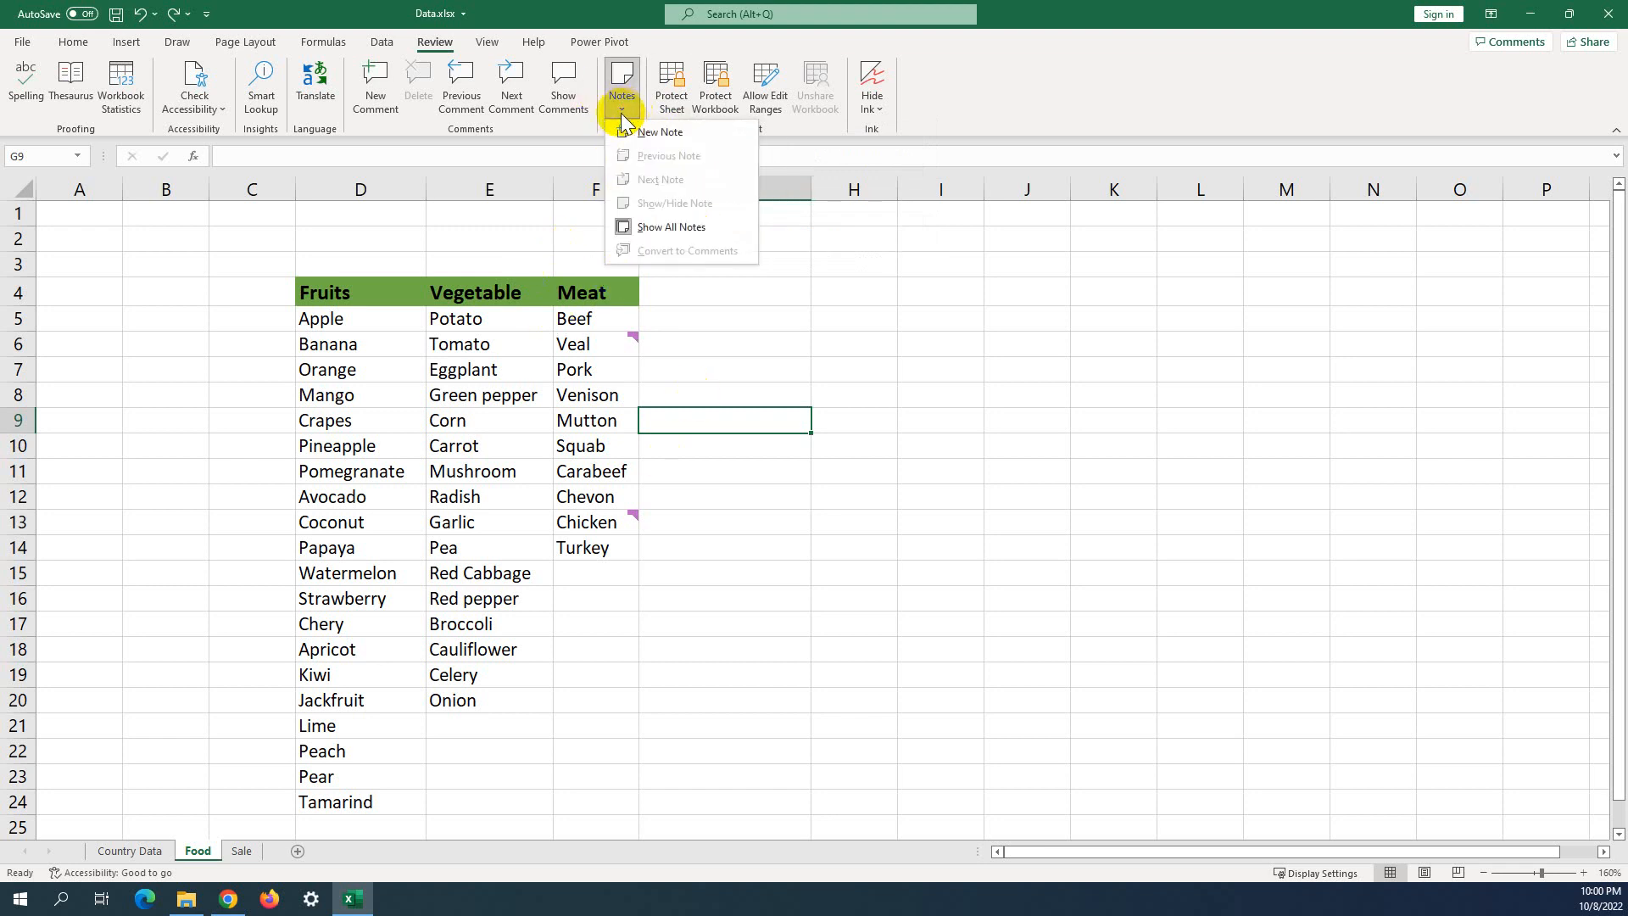
pyautogui.click(591, 422)
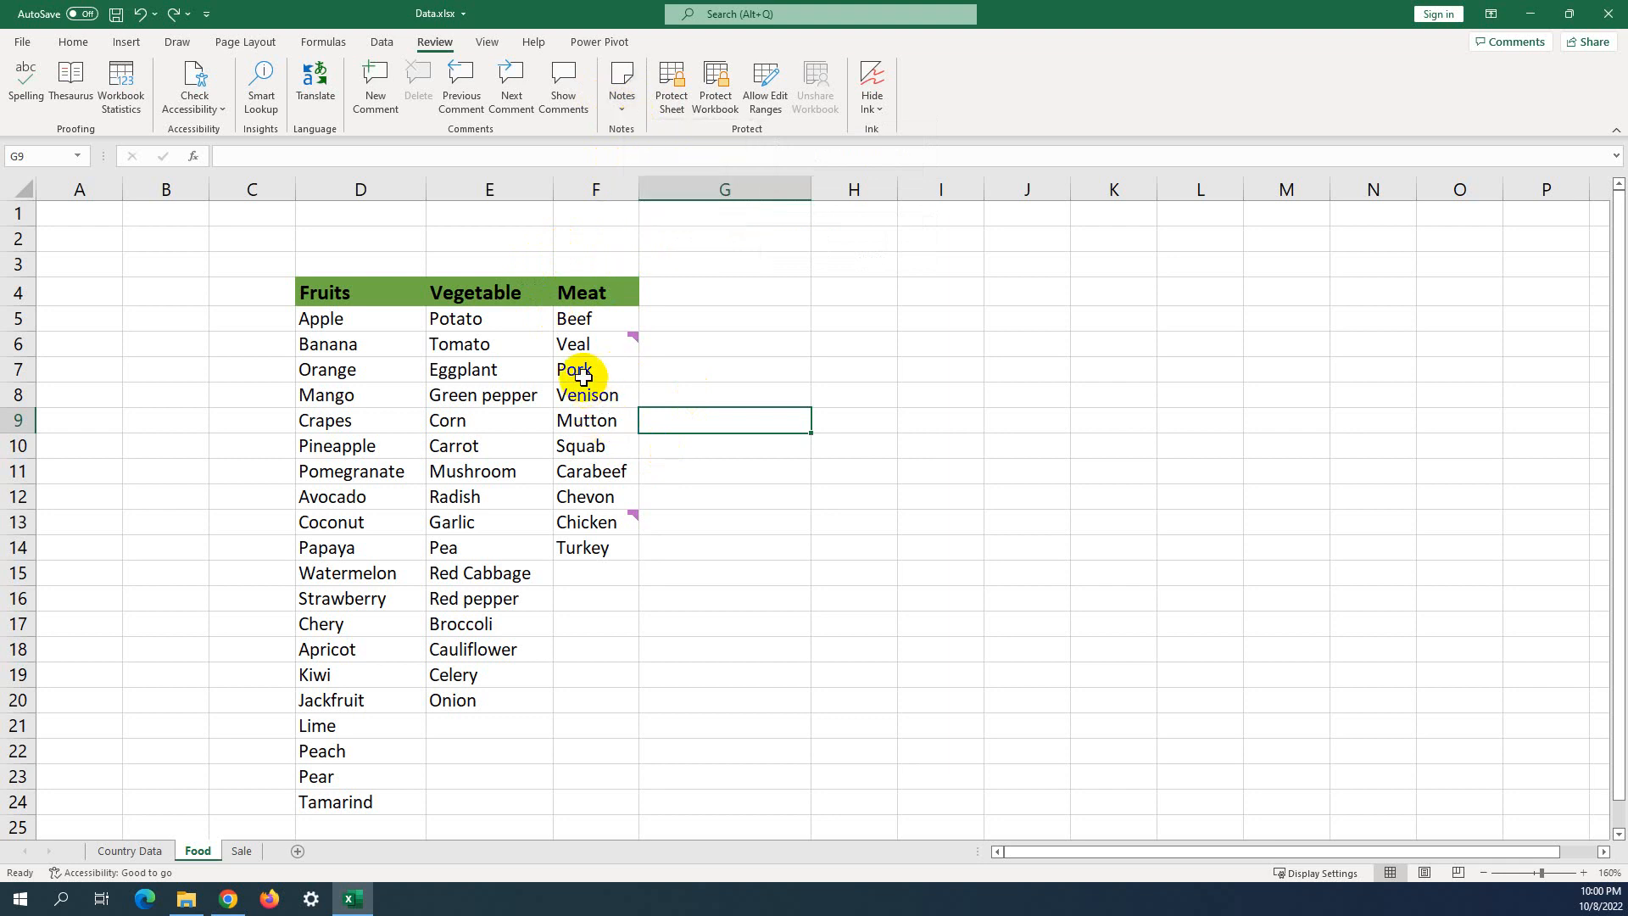
pyautogui.click(583, 373)
pyautogui.click(622, 84)
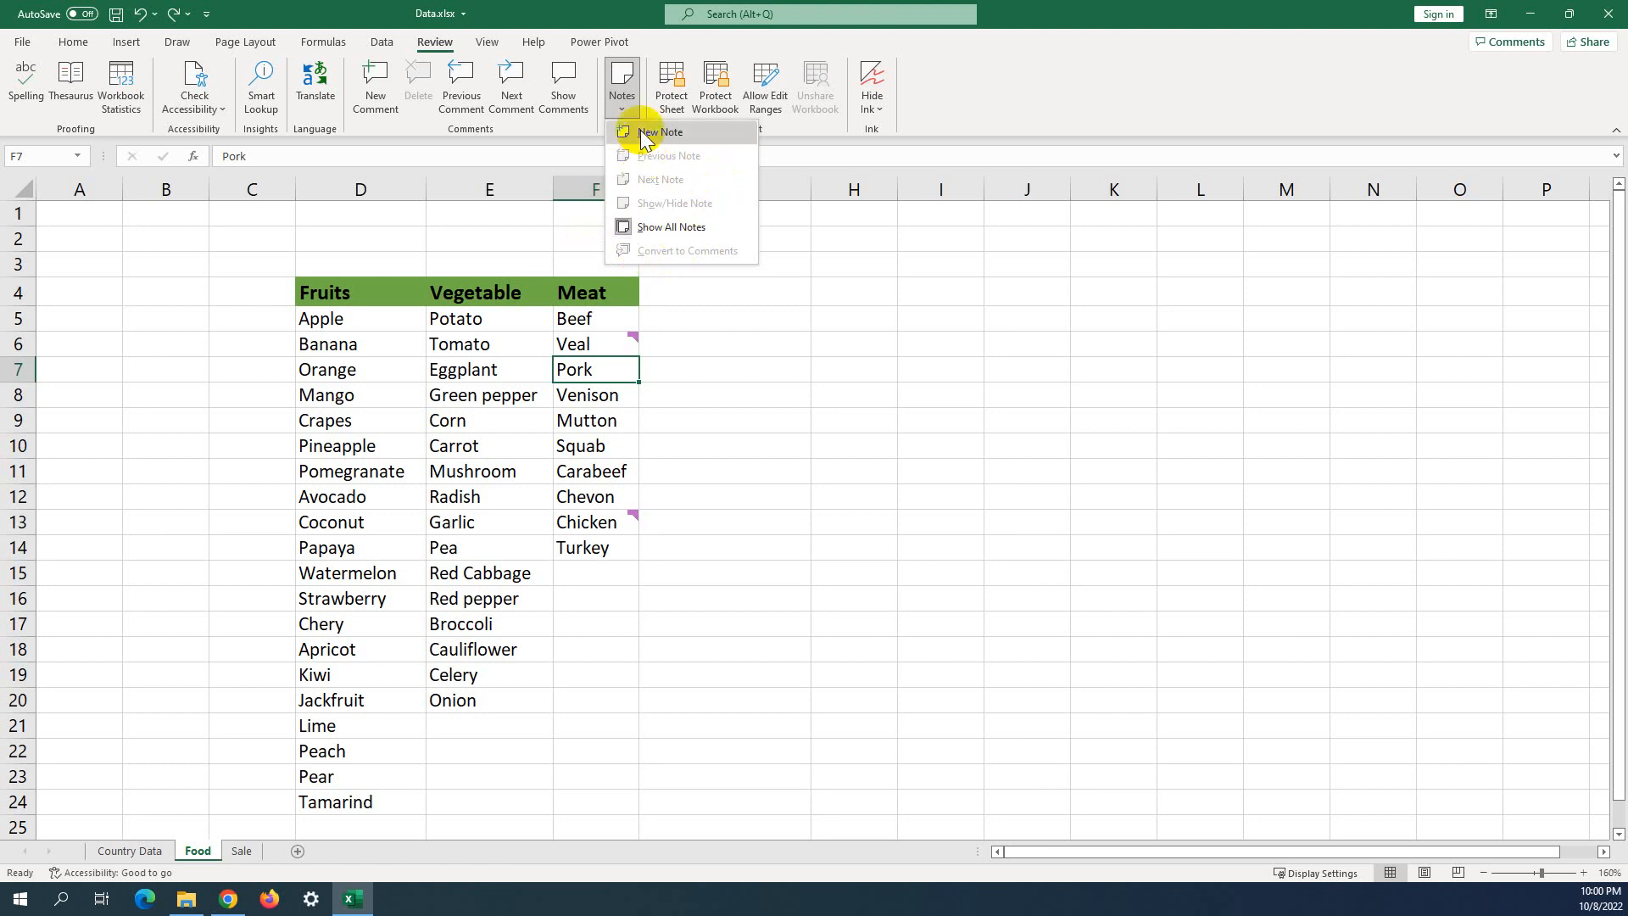
# Add a note reading 'Note for Pork' to cell F7.
pyautogui.click(642, 136)
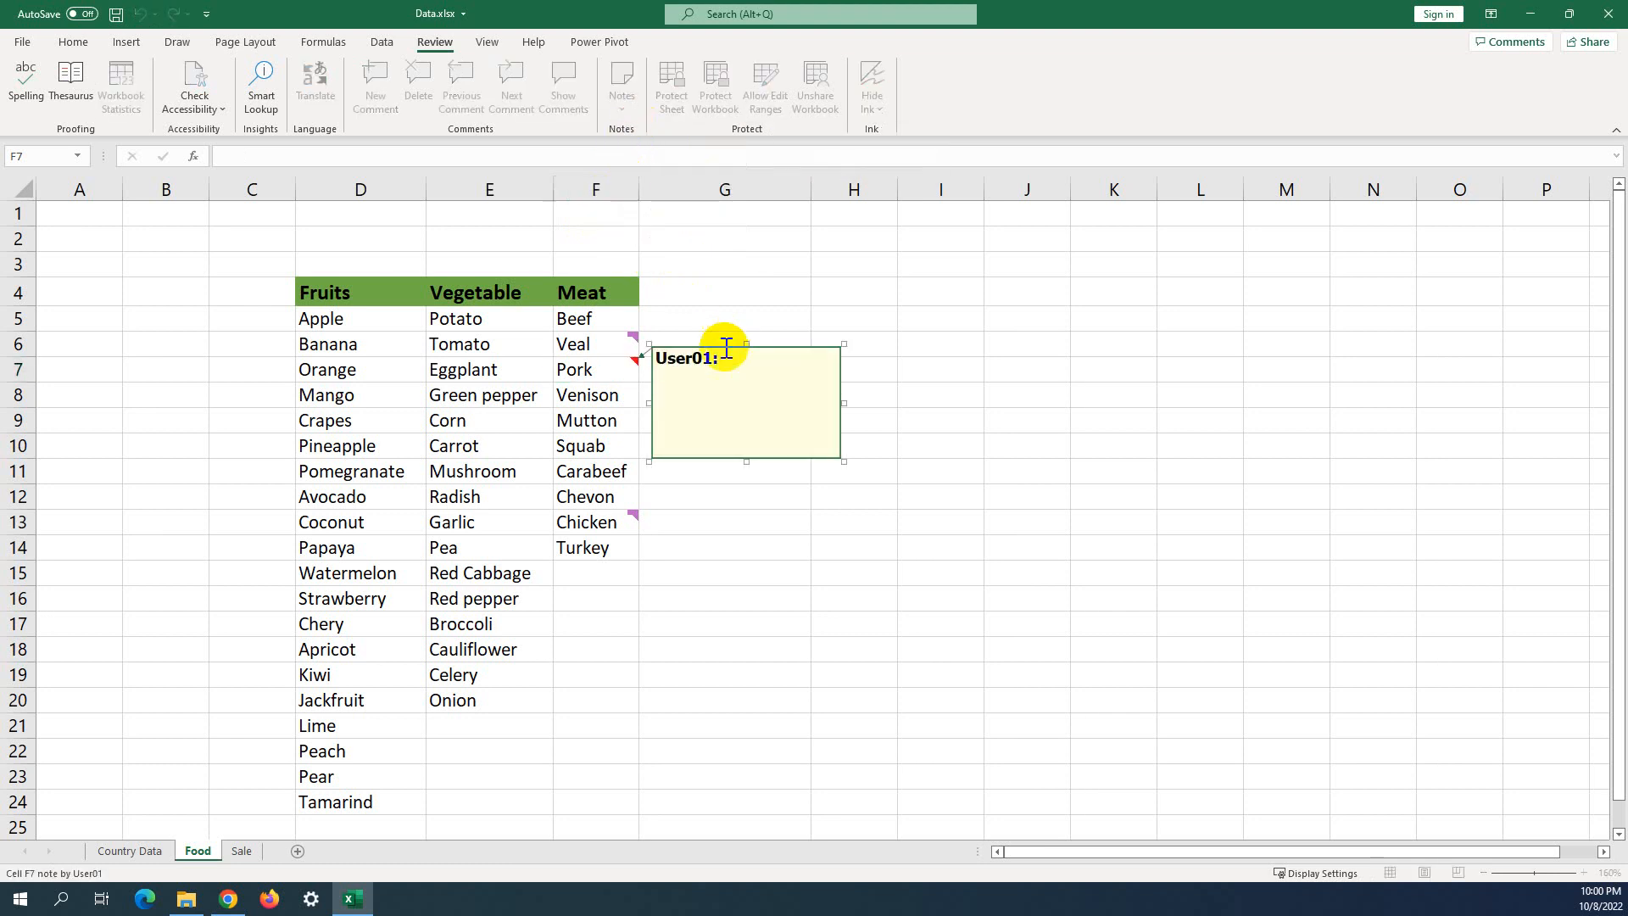
pyautogui.press('Return')
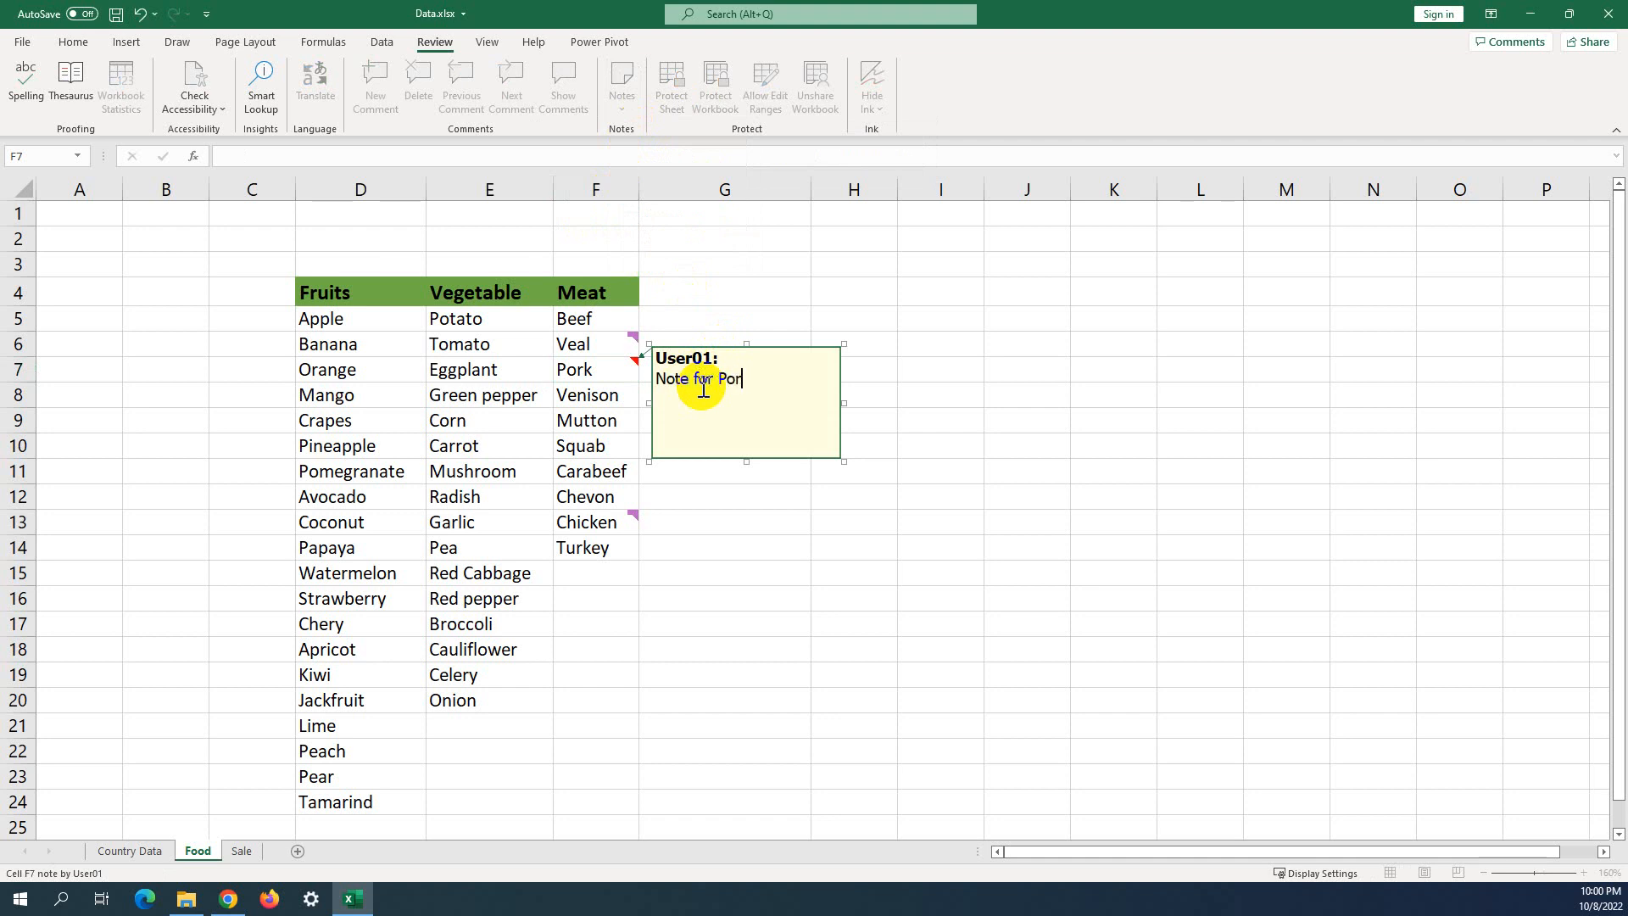
pyautogui.click(947, 348)
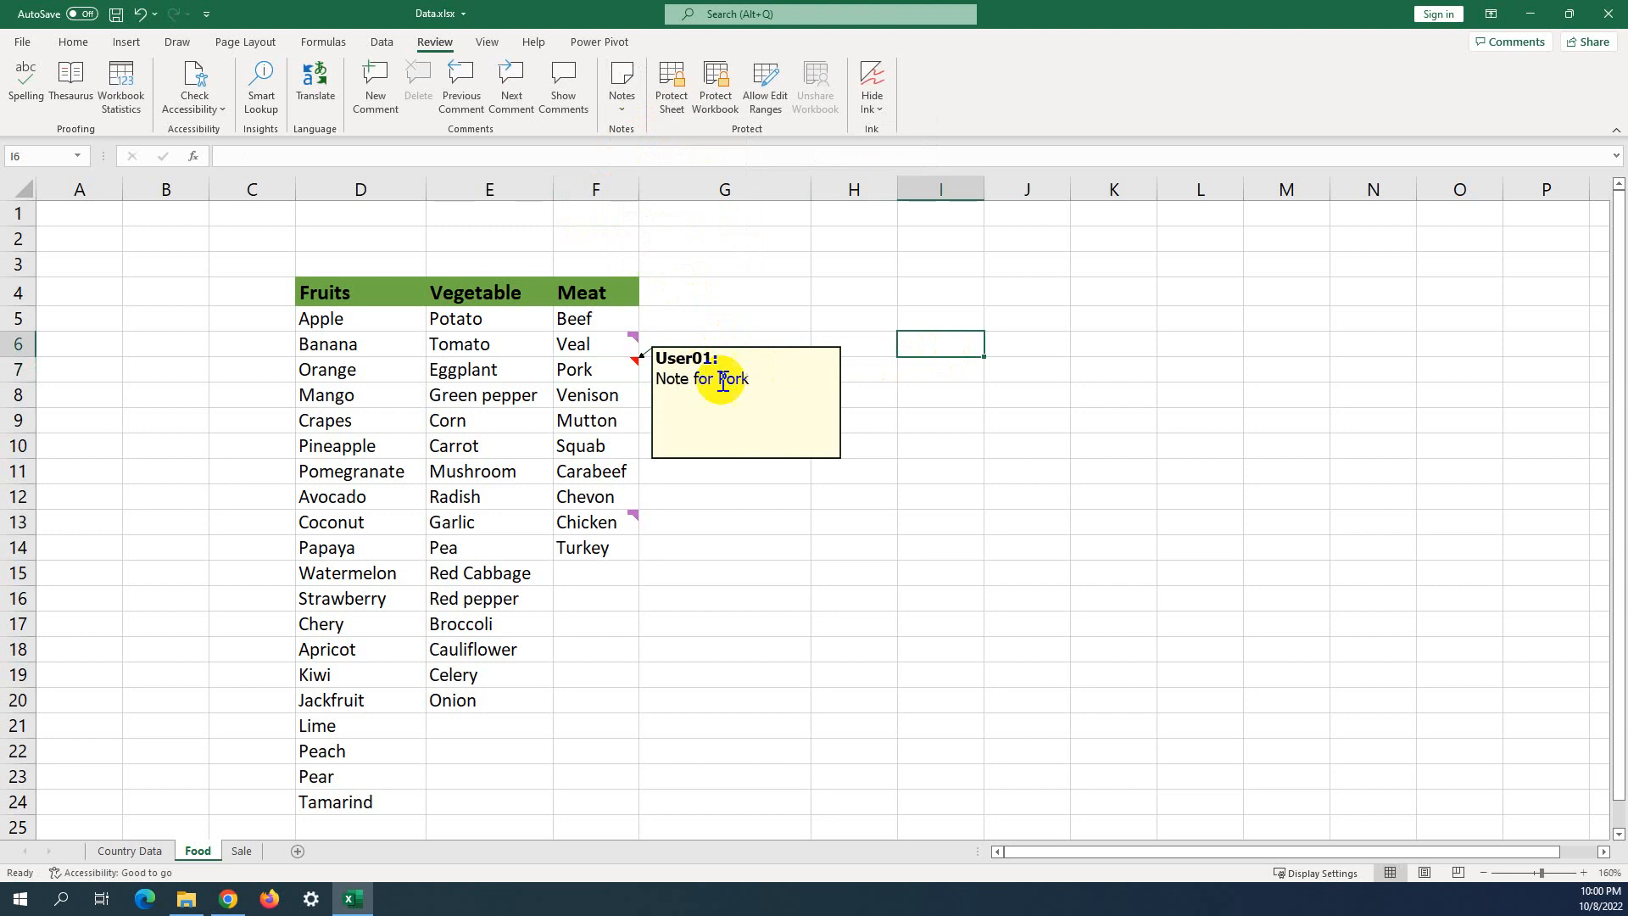
pyautogui.click(938, 415)
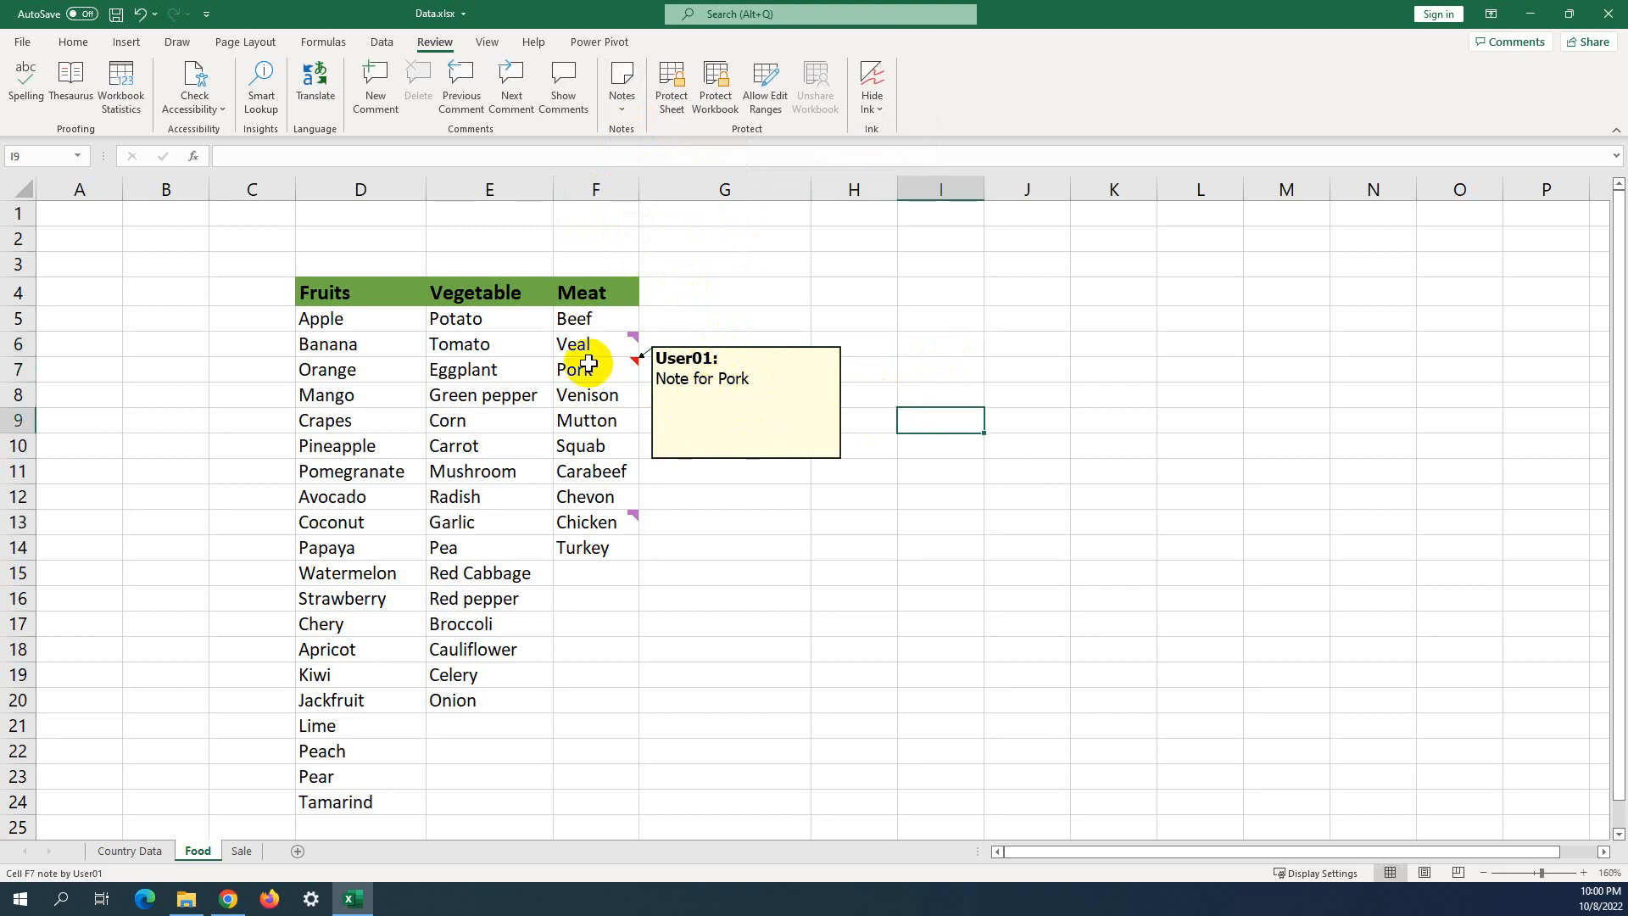
# Dismiss the Veal comment card and select the Turkey cell F14.
pyautogui.moveTo(601, 347)
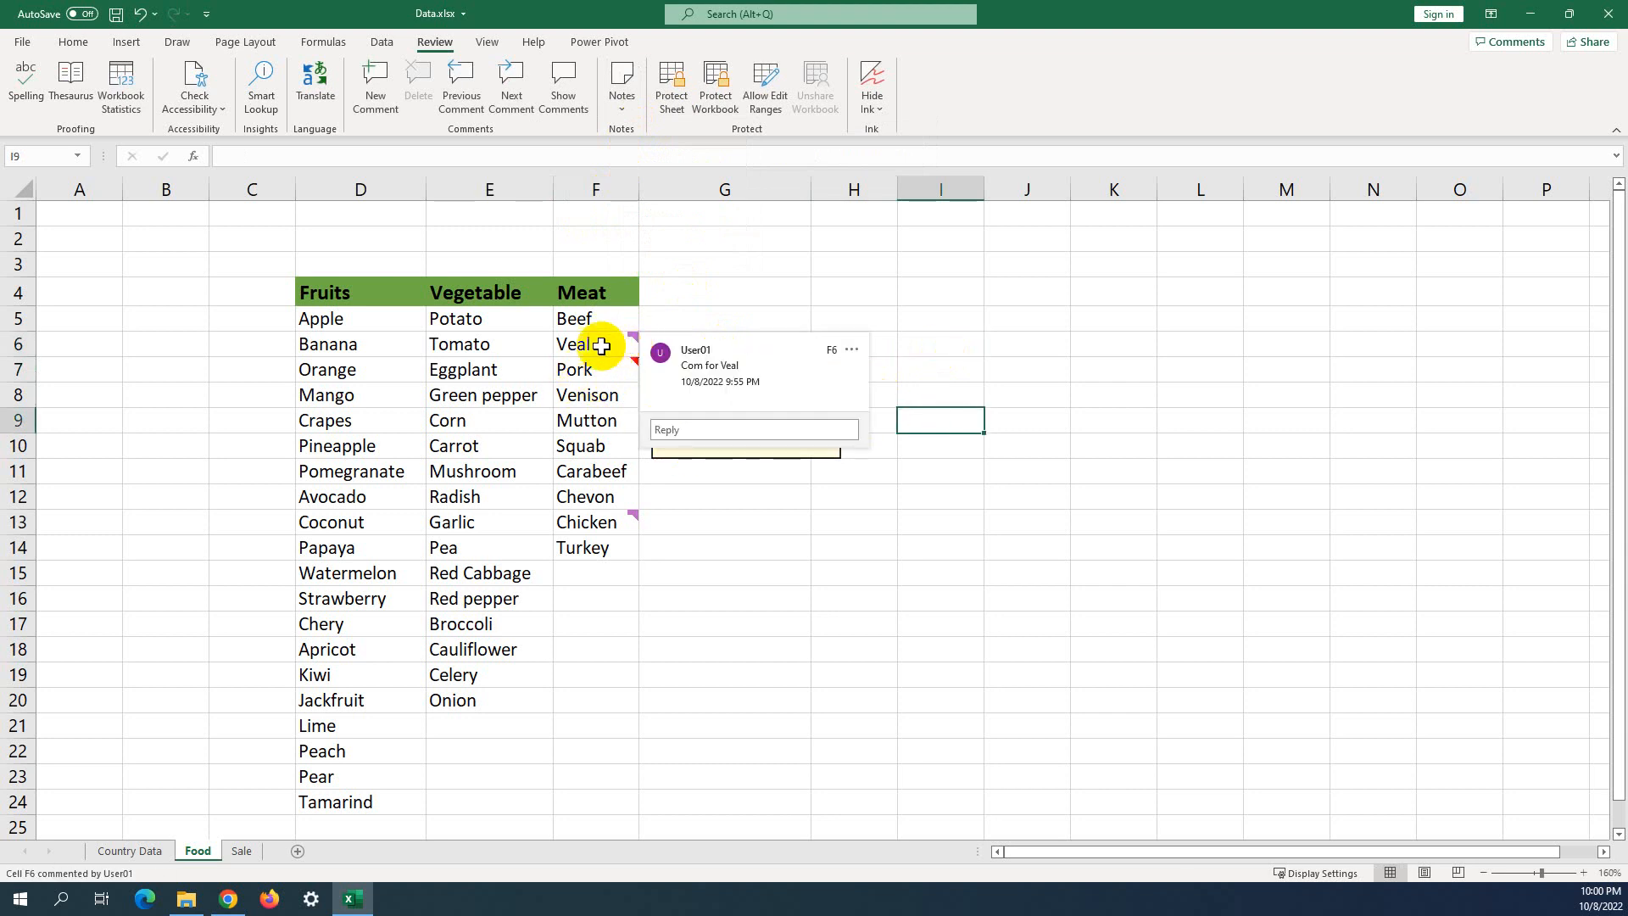
pyautogui.click(735, 285)
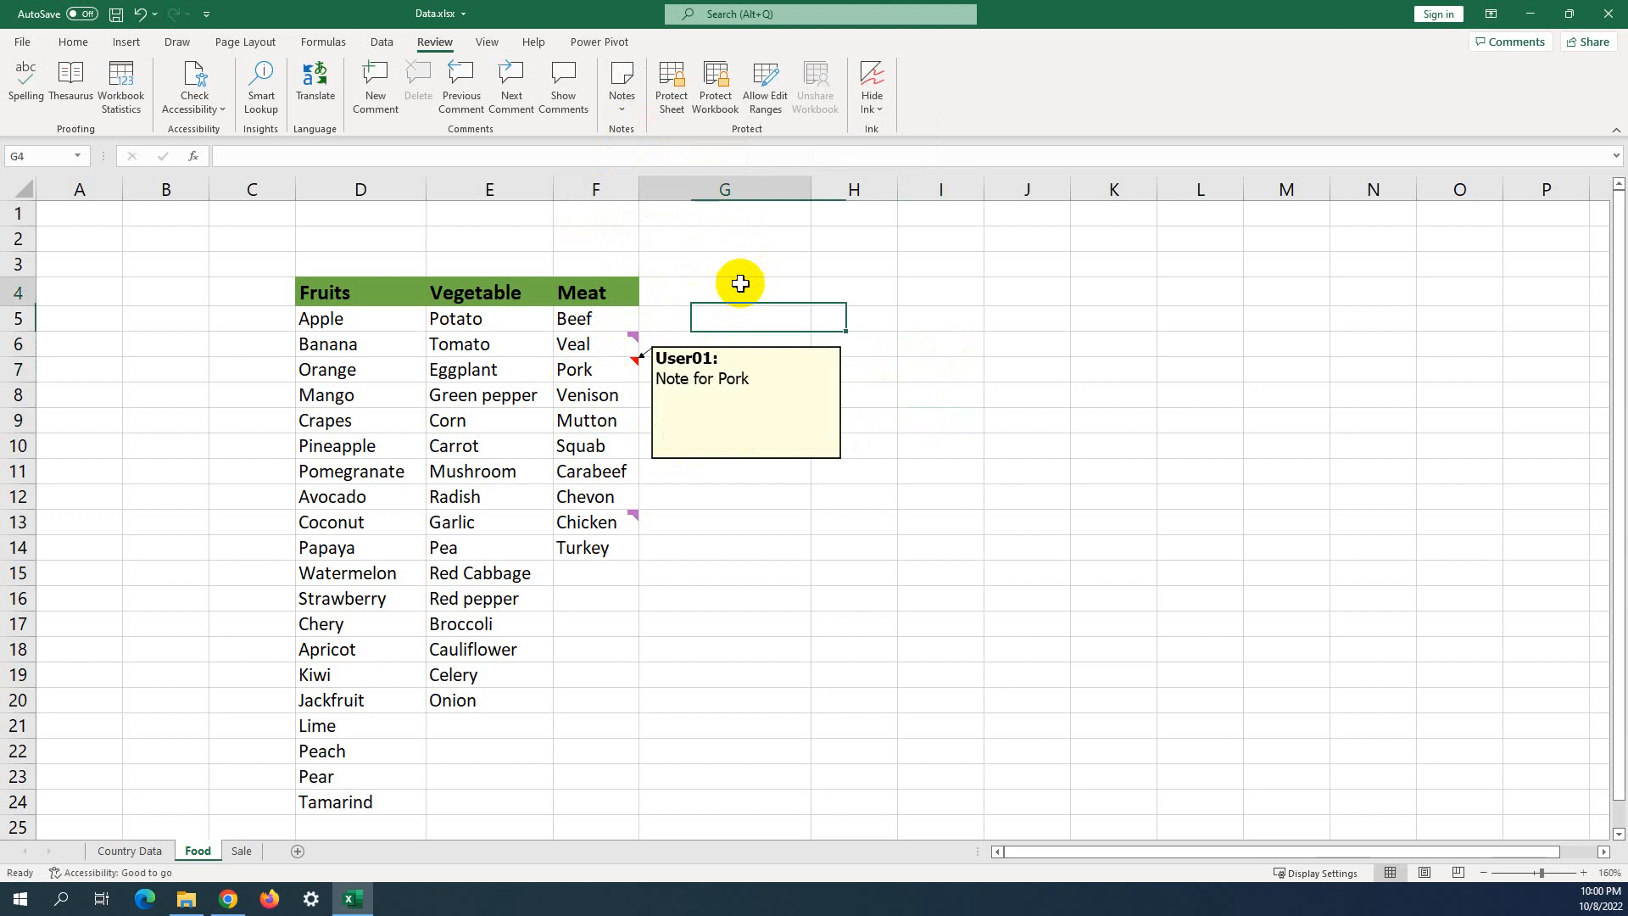
pyautogui.moveTo(631, 339)
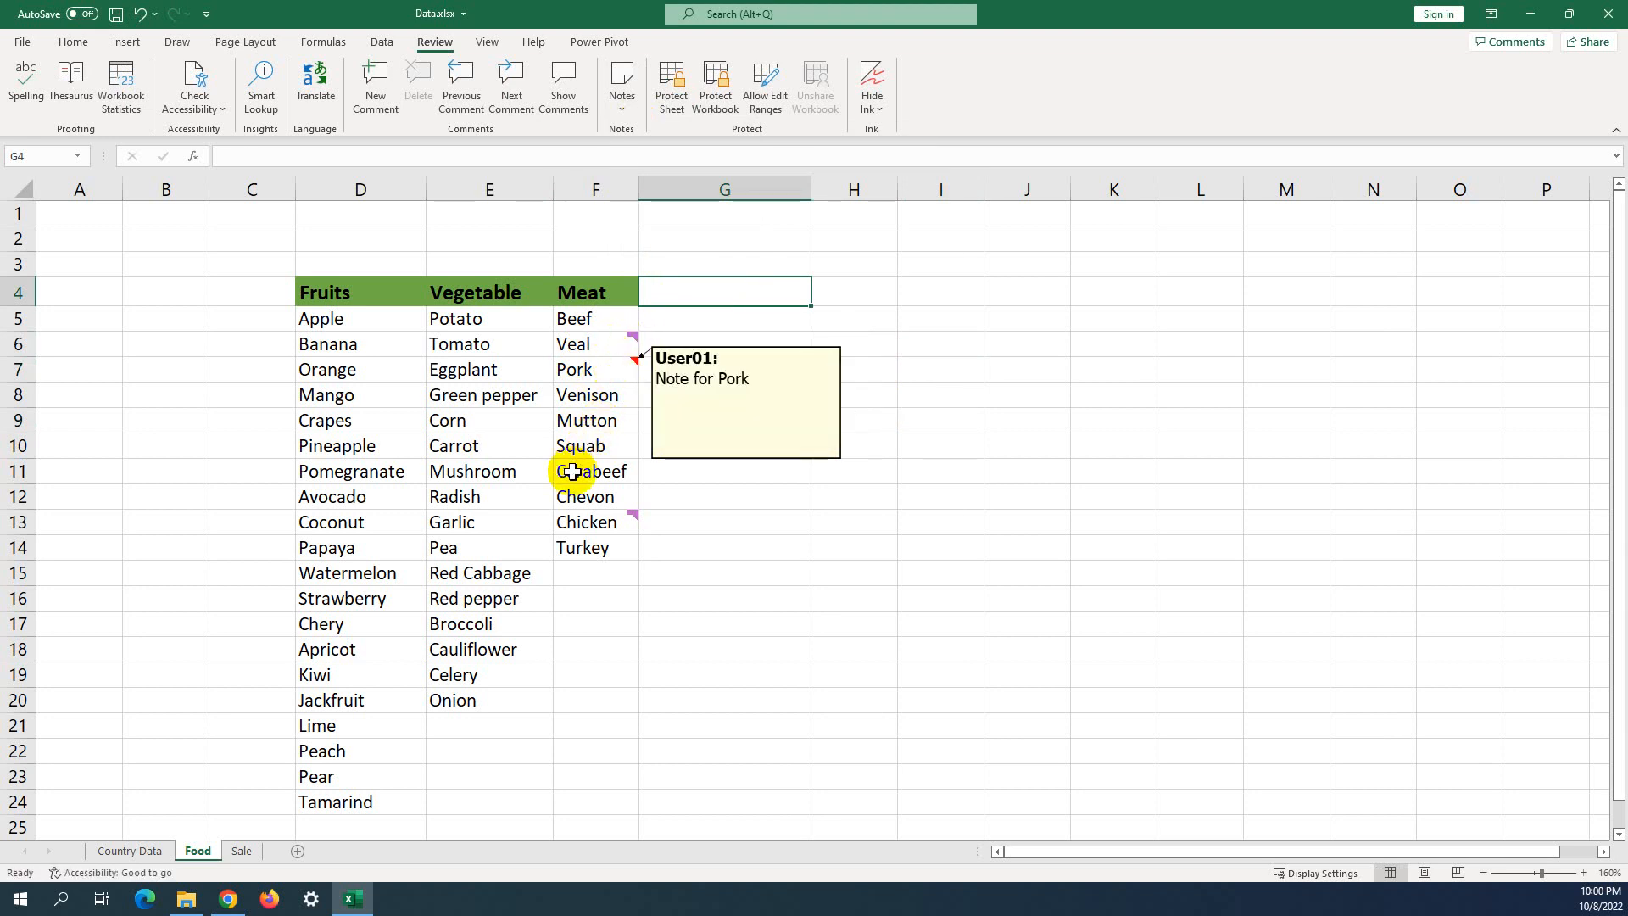
pyautogui.click(570, 548)
# Open Turkey's shortcut menu and the Notes dropdown, closing both without a command.
pyautogui.rightClick(570, 550)
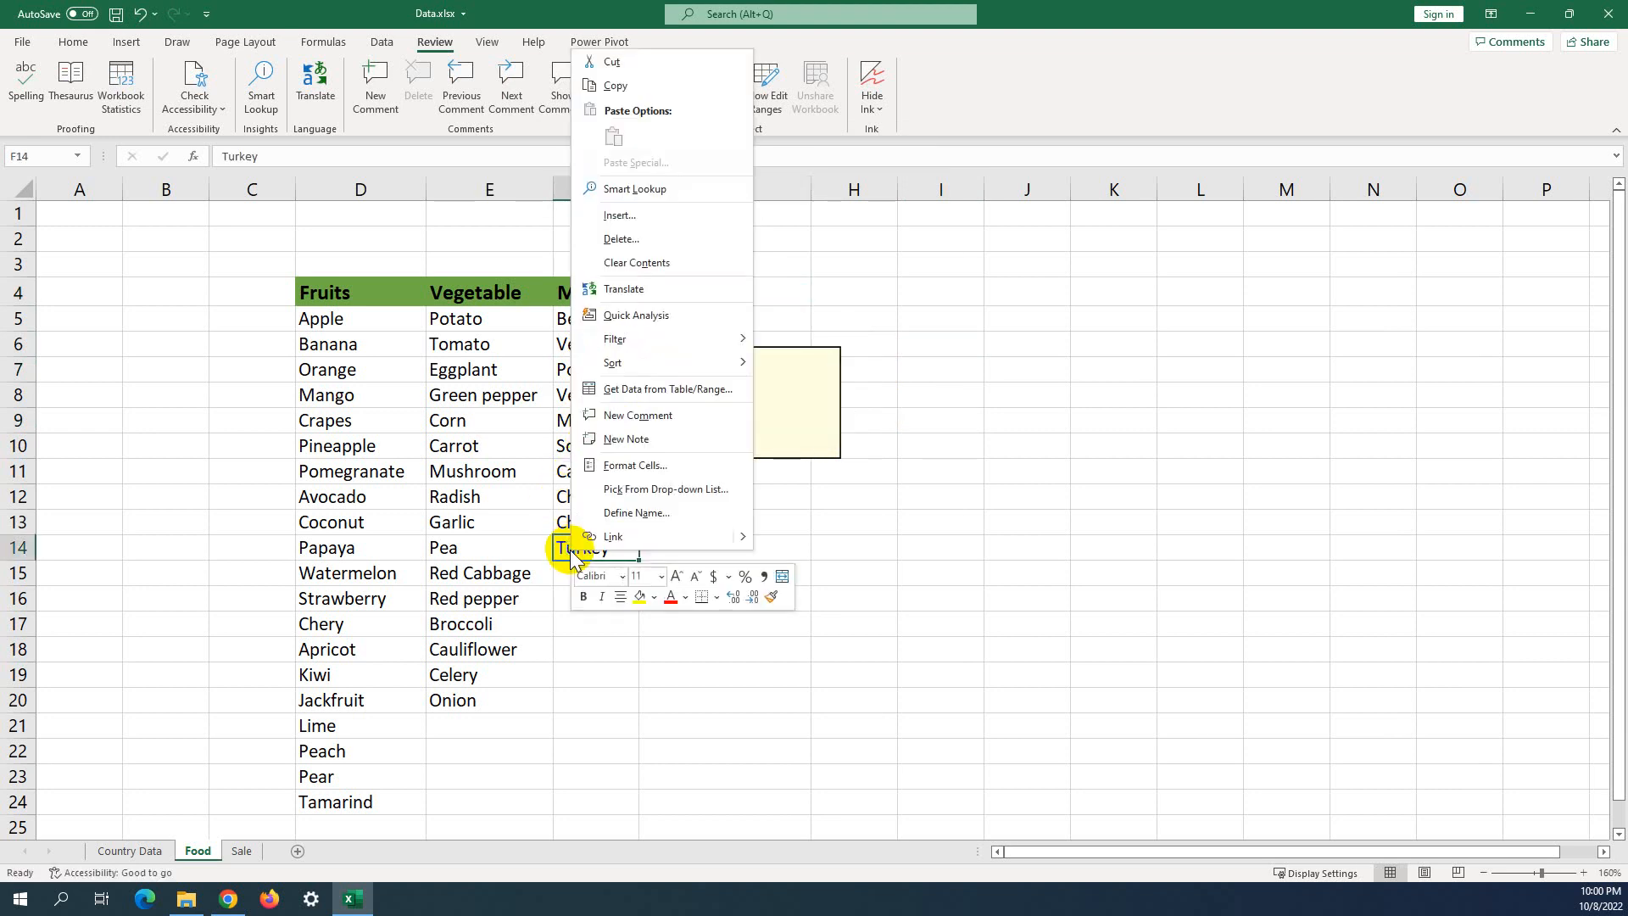
pyautogui.moveTo(623, 338)
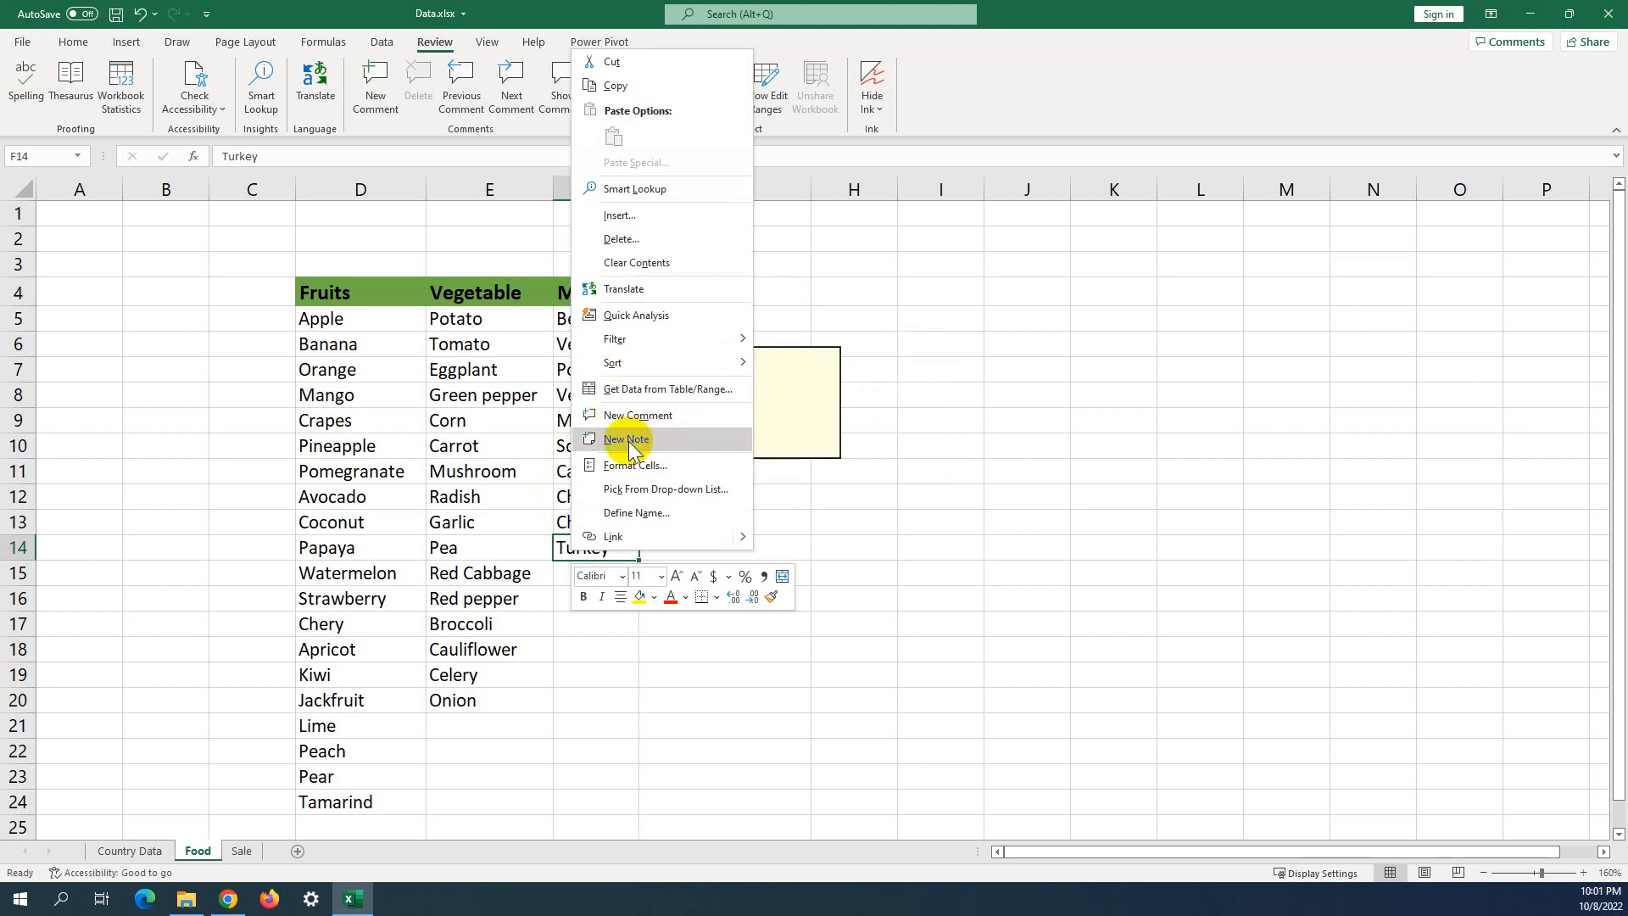
pyautogui.click(990, 358)
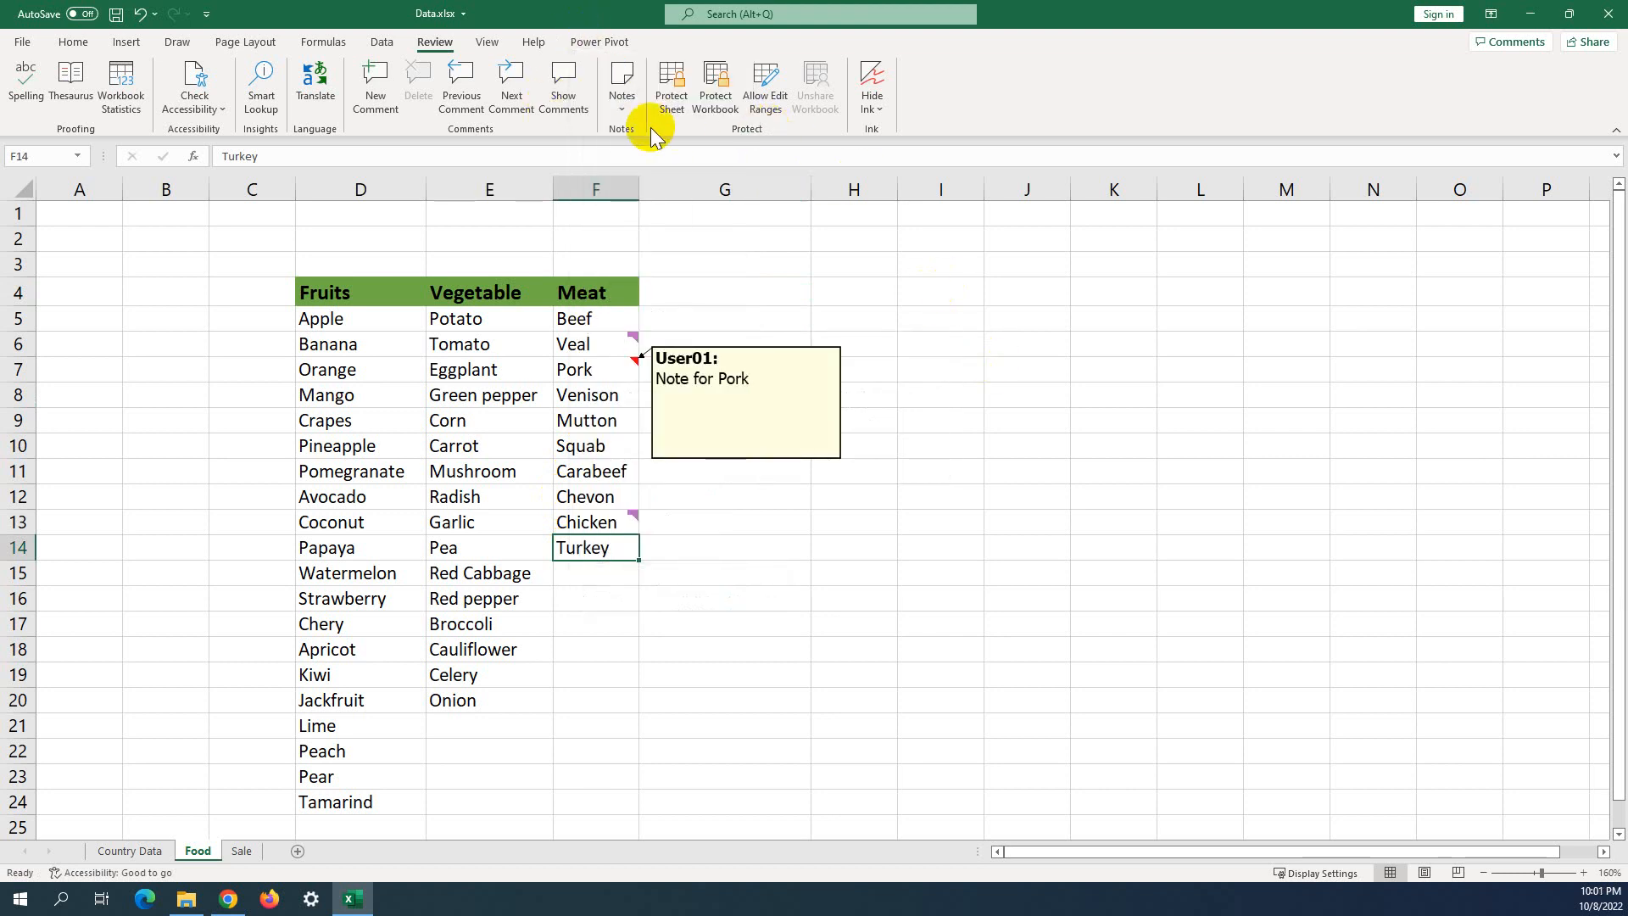
pyautogui.click(623, 100)
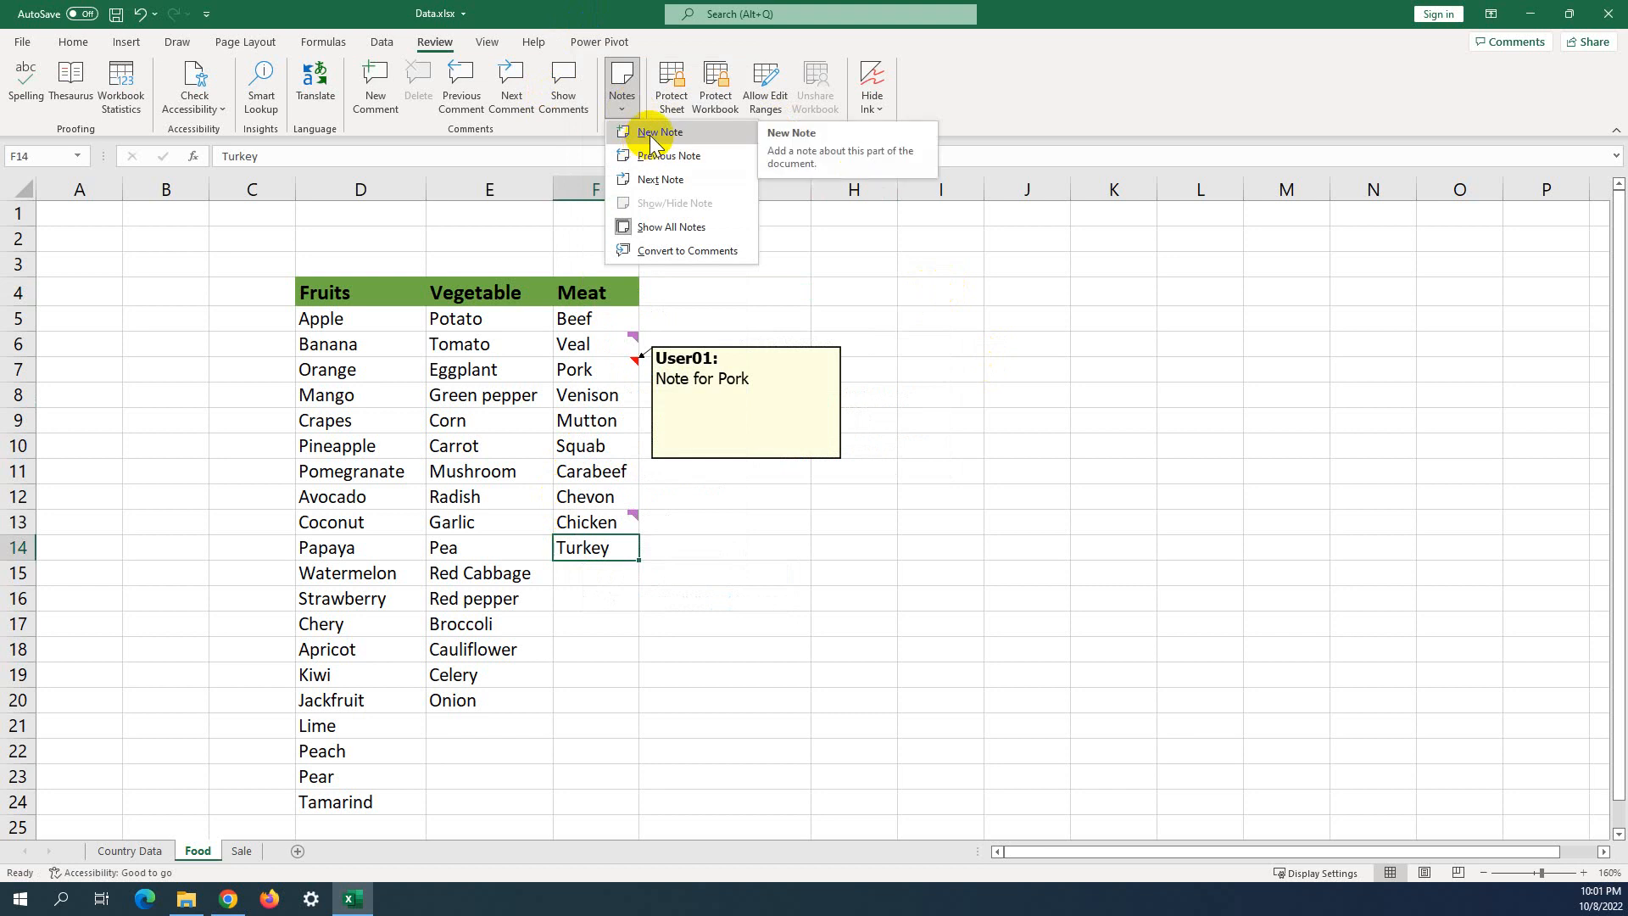
pyautogui.click(923, 463)
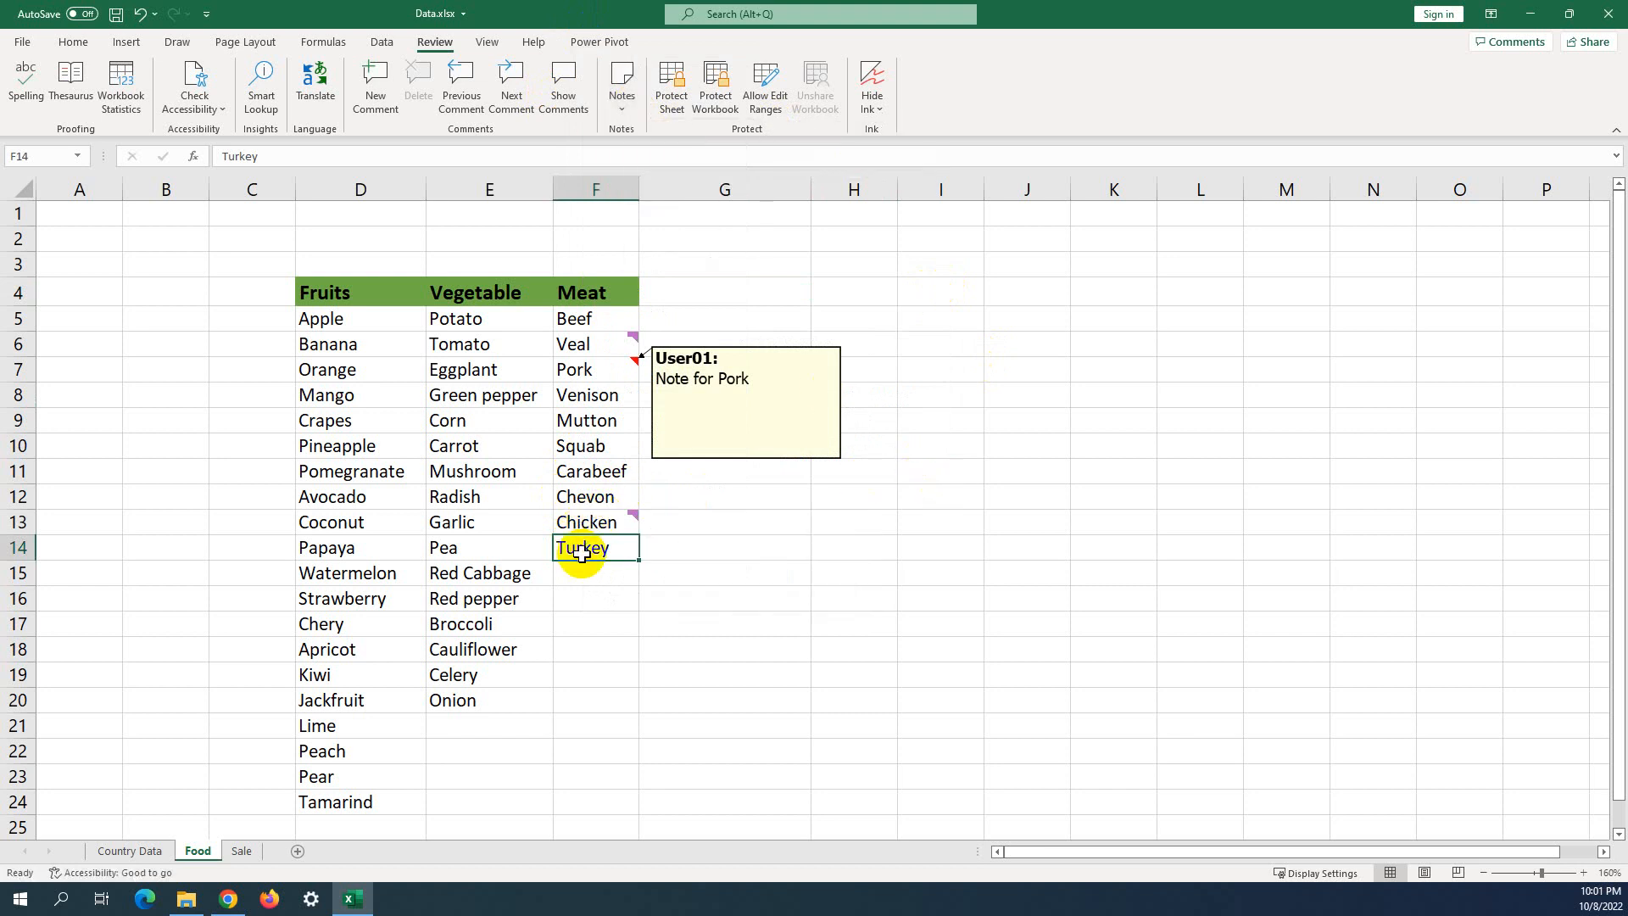
# Add the note 'Note: Similar to Chicken' to Turkey in F14.
pyautogui.rightClick(582, 551)
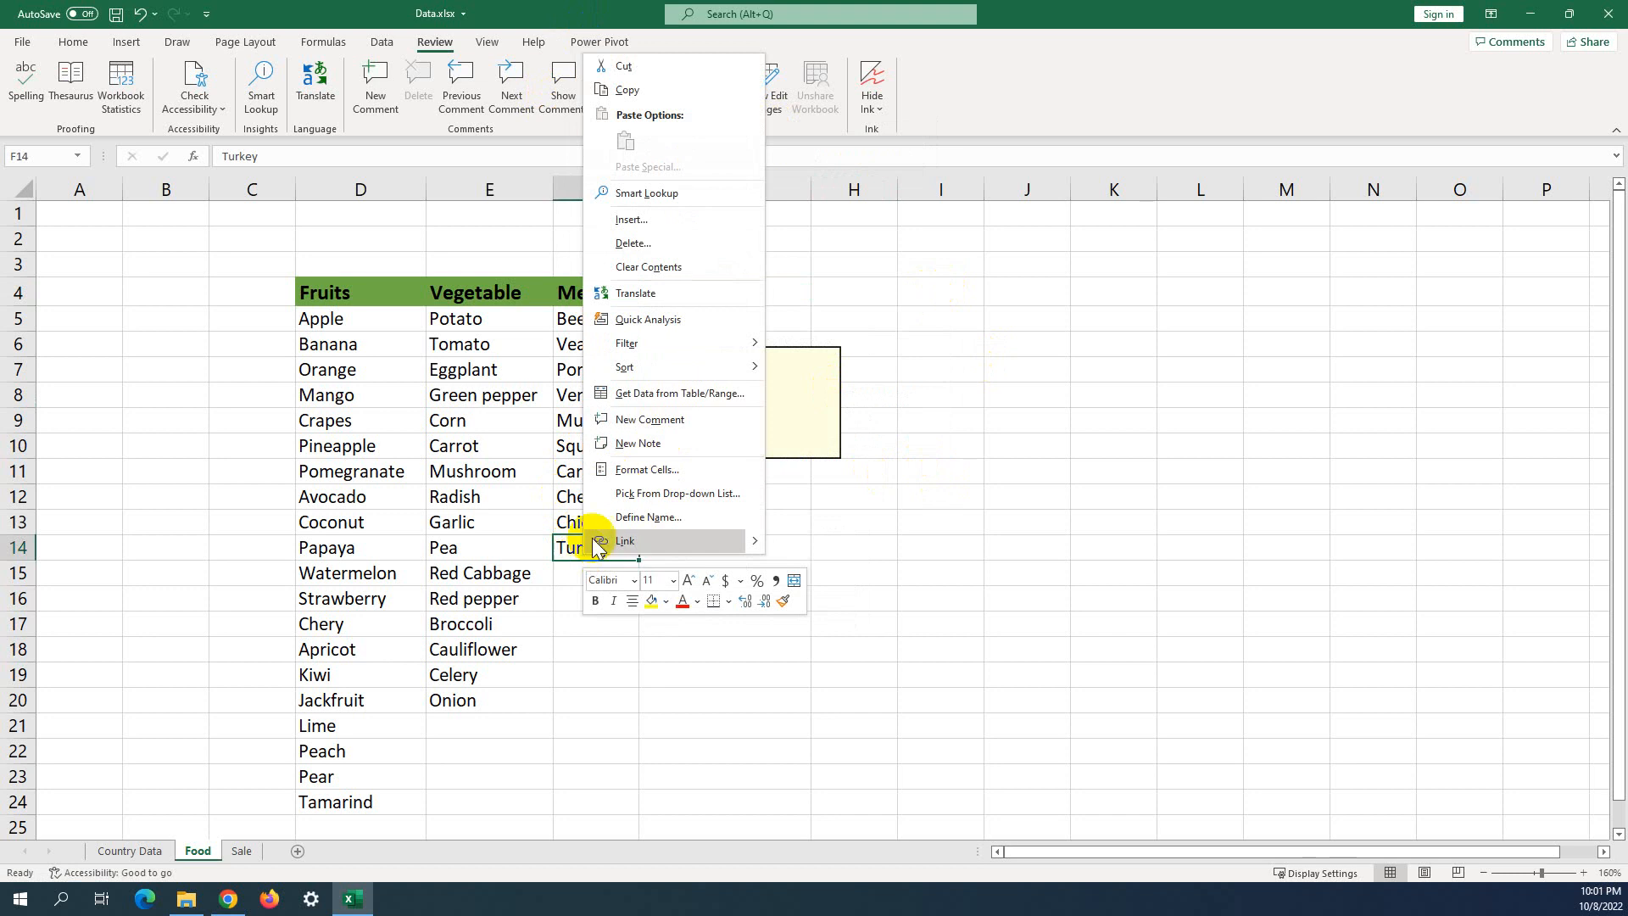
pyautogui.click(623, 448)
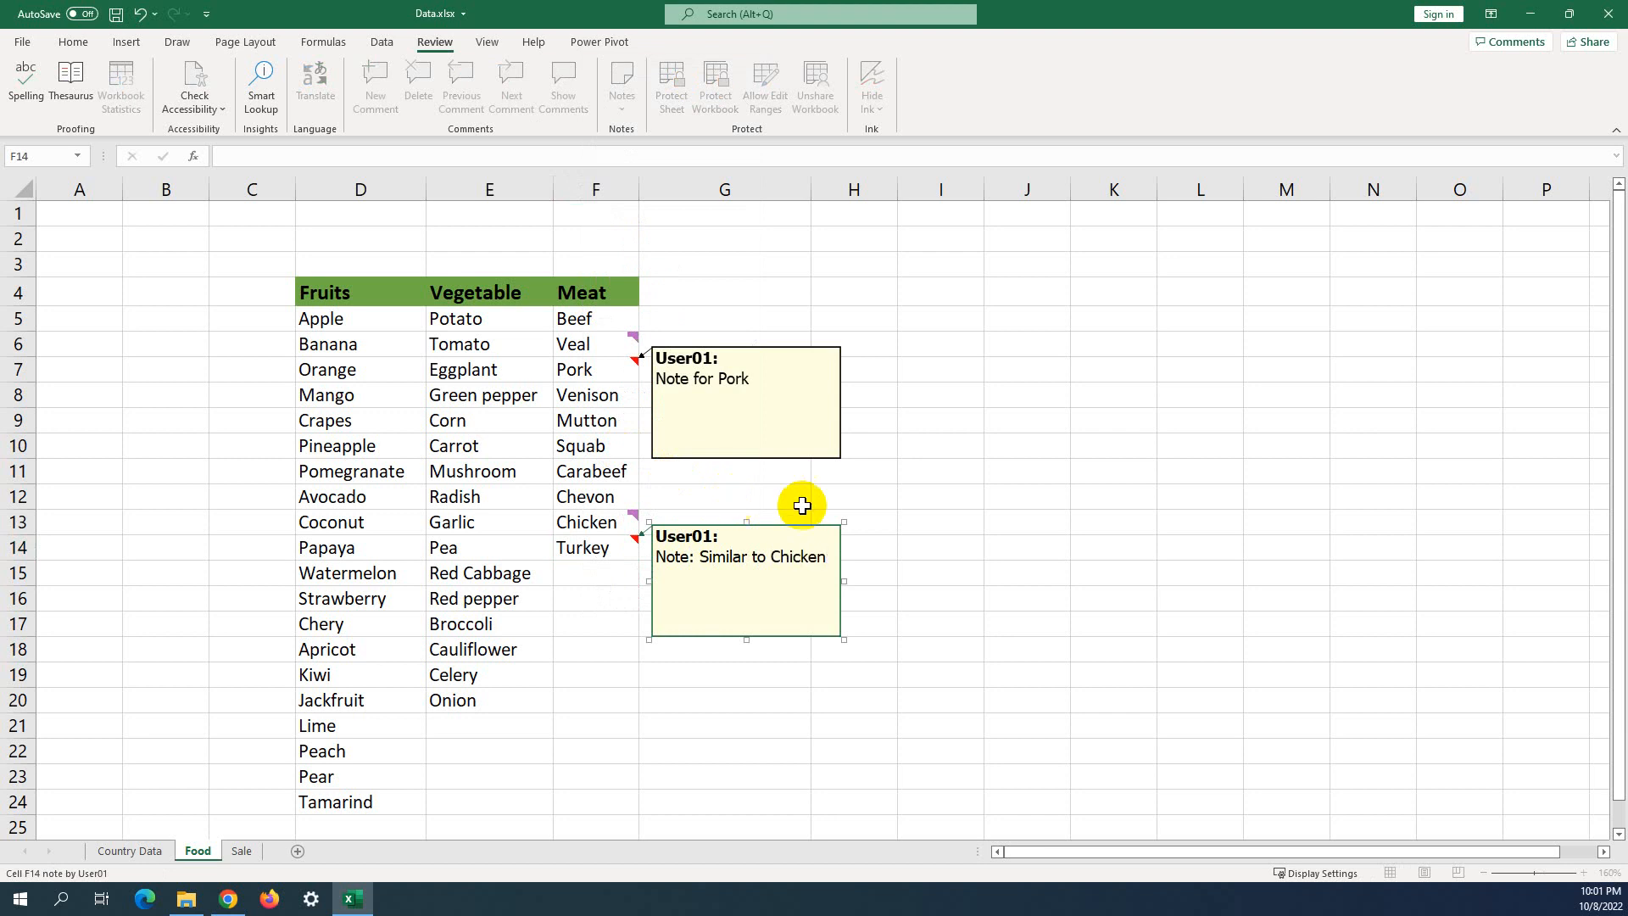
pyautogui.click(1030, 487)
pyautogui.click(974, 539)
pyautogui.click(905, 574)
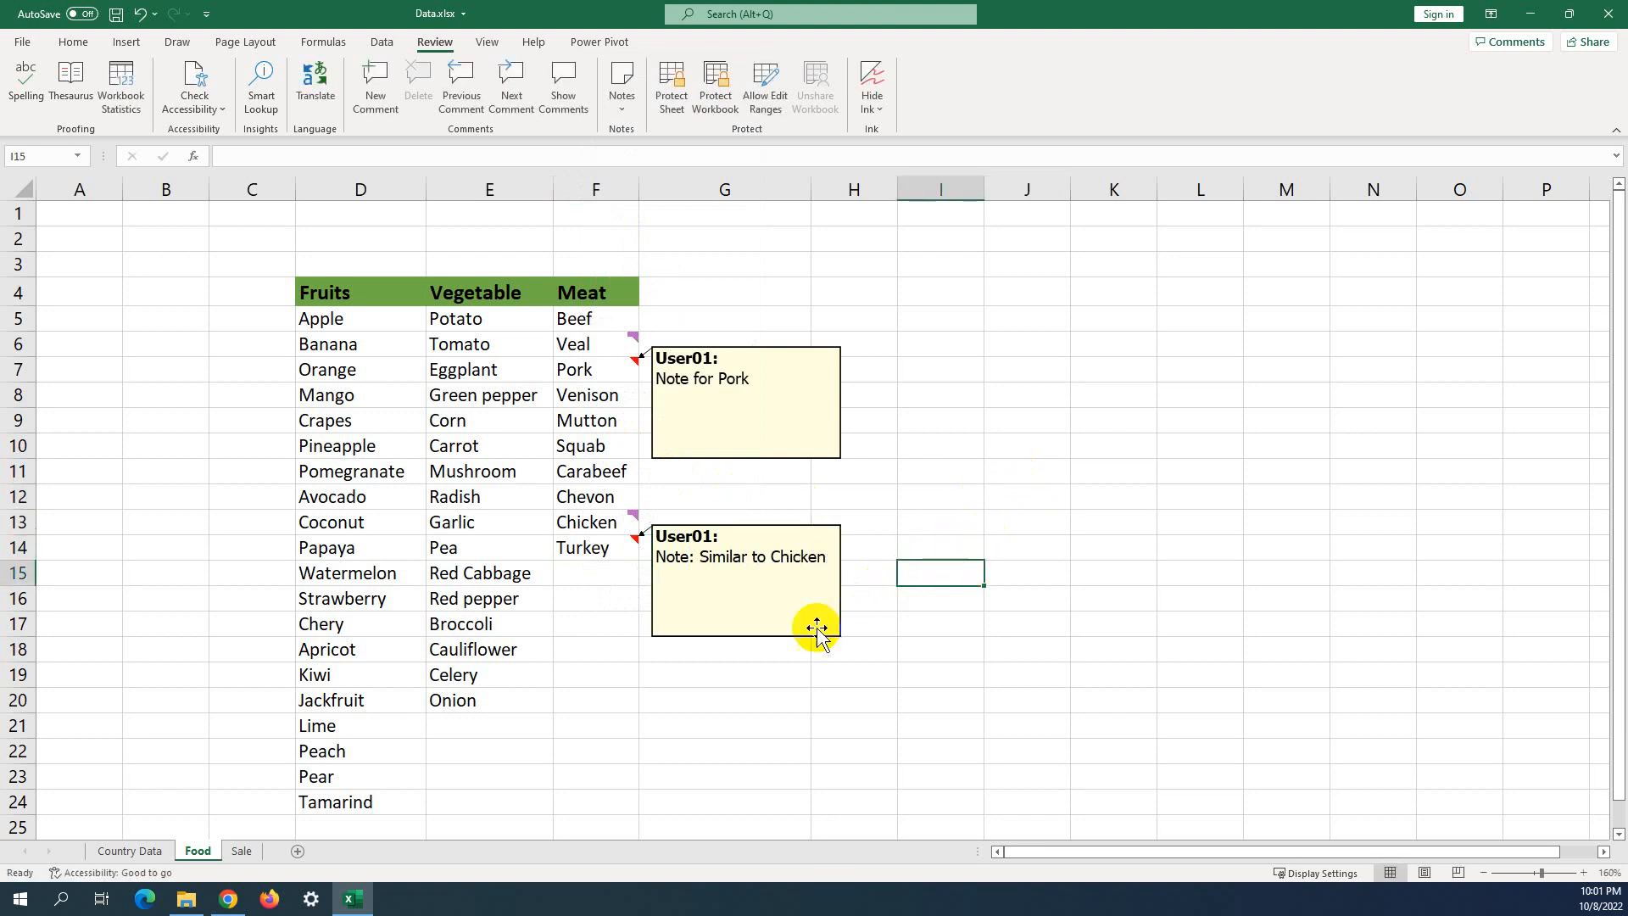
pyautogui.click(725, 270)
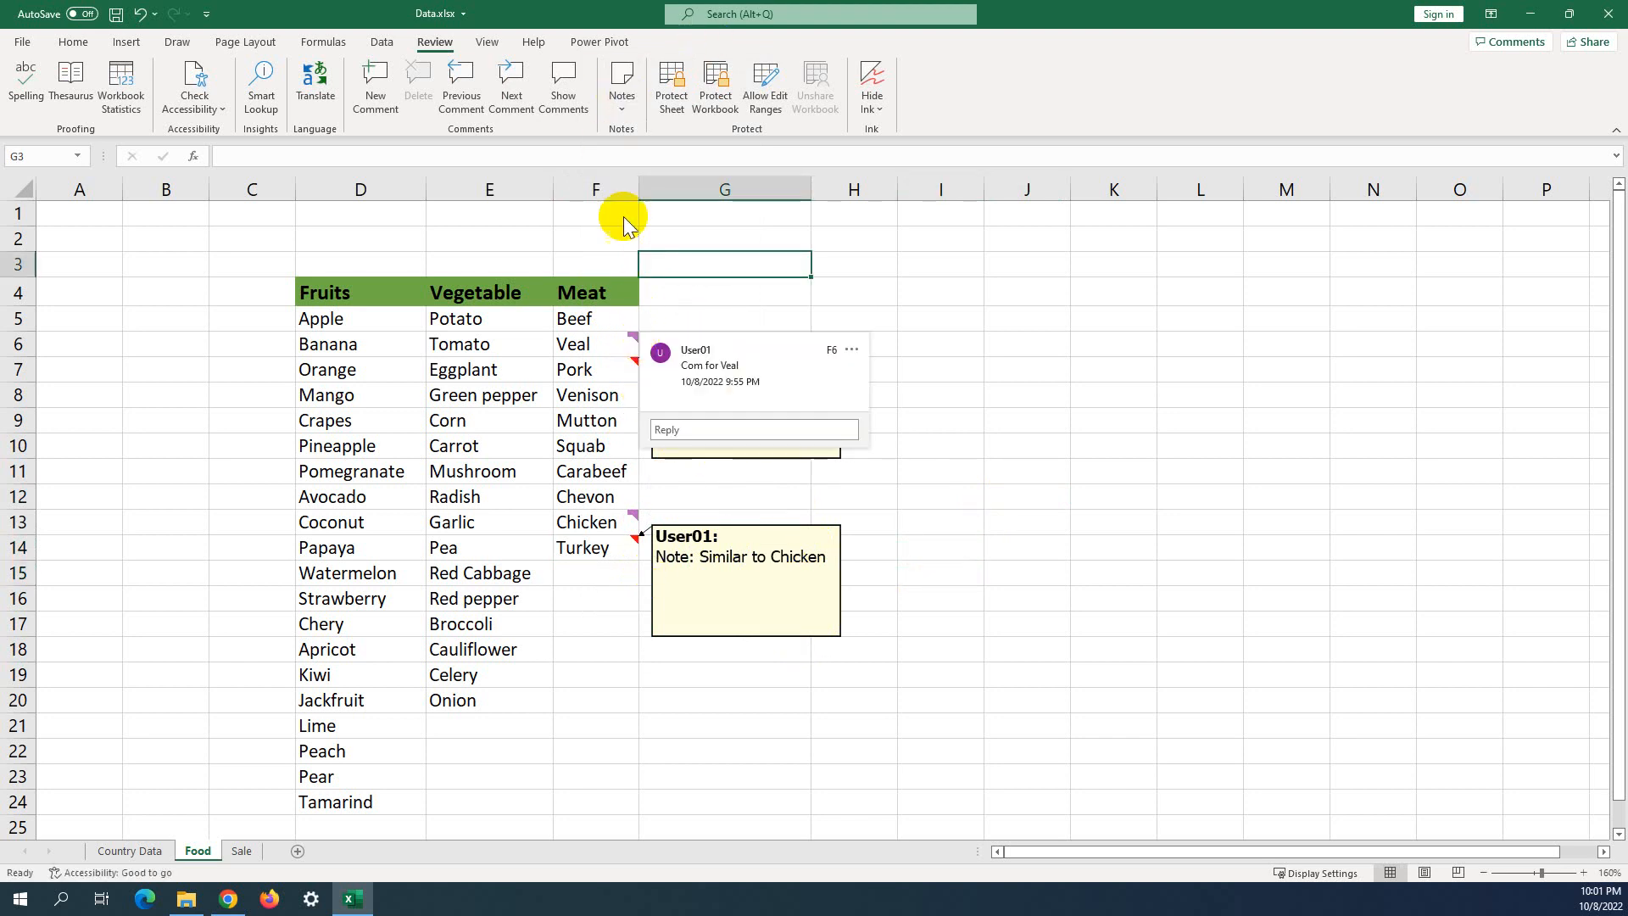
pyautogui.click(622, 94)
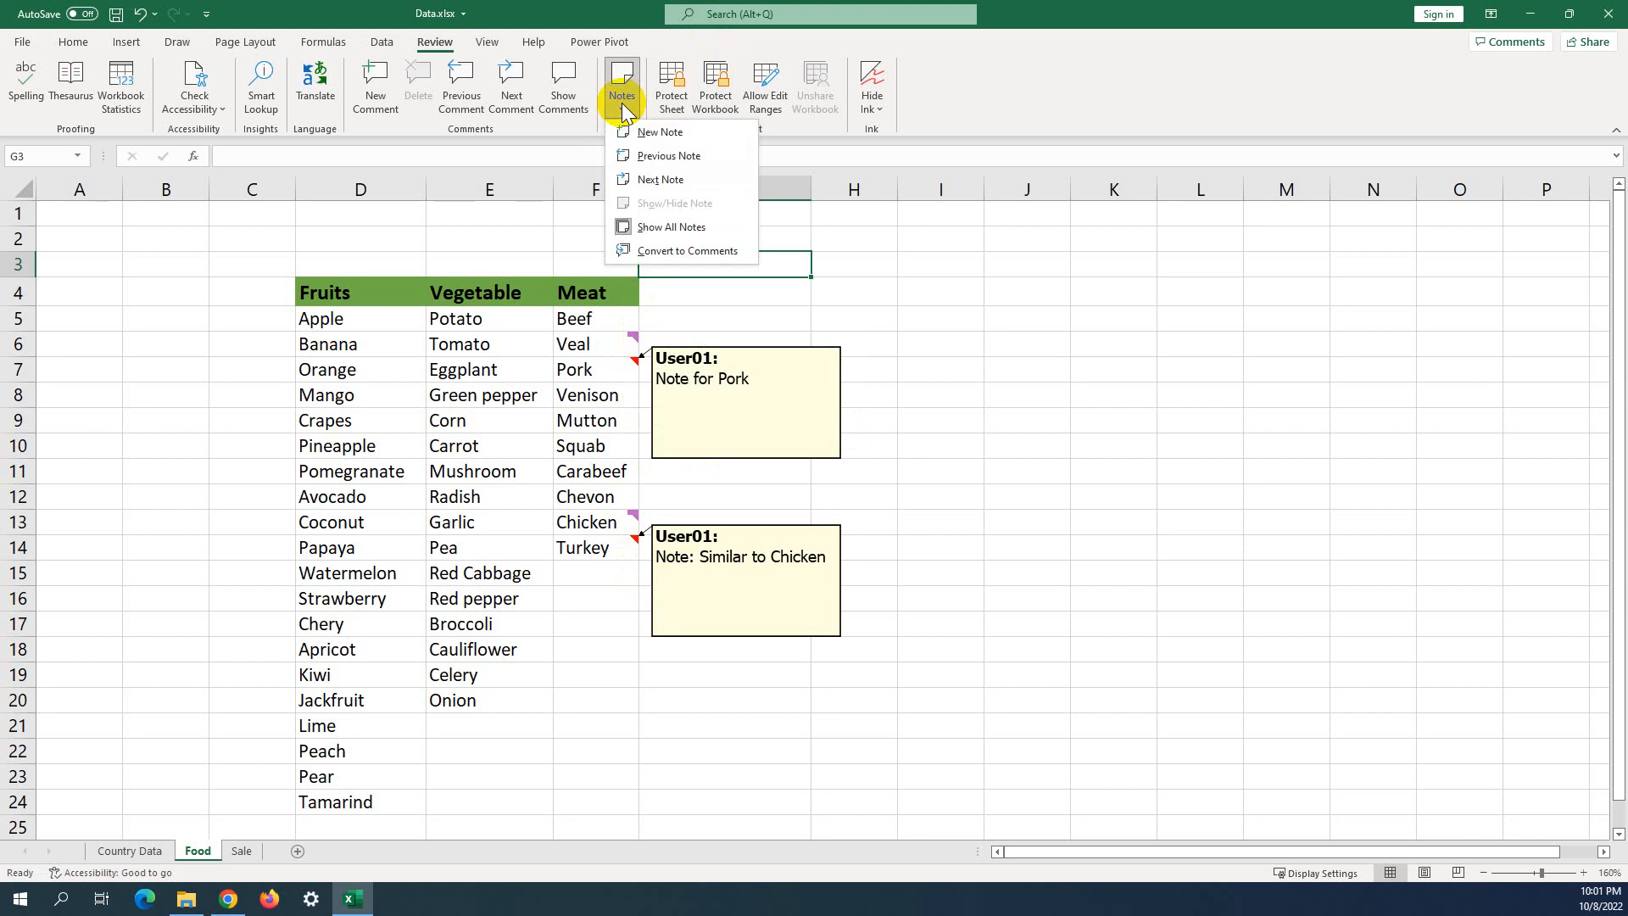
pyautogui.click(655, 227)
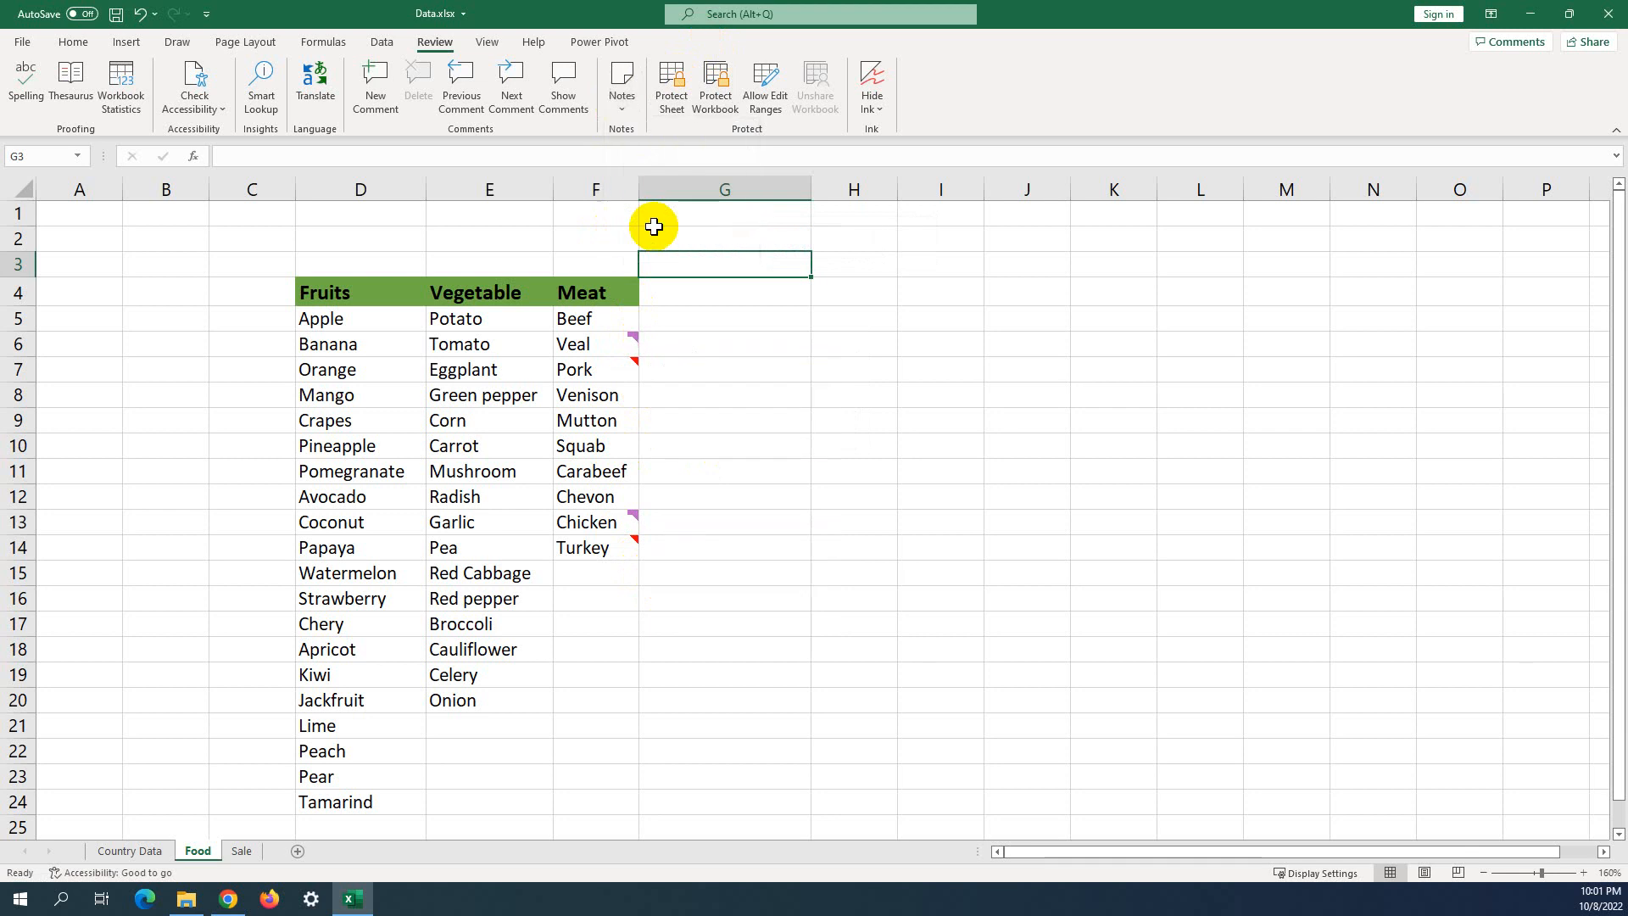
pyautogui.click(884, 420)
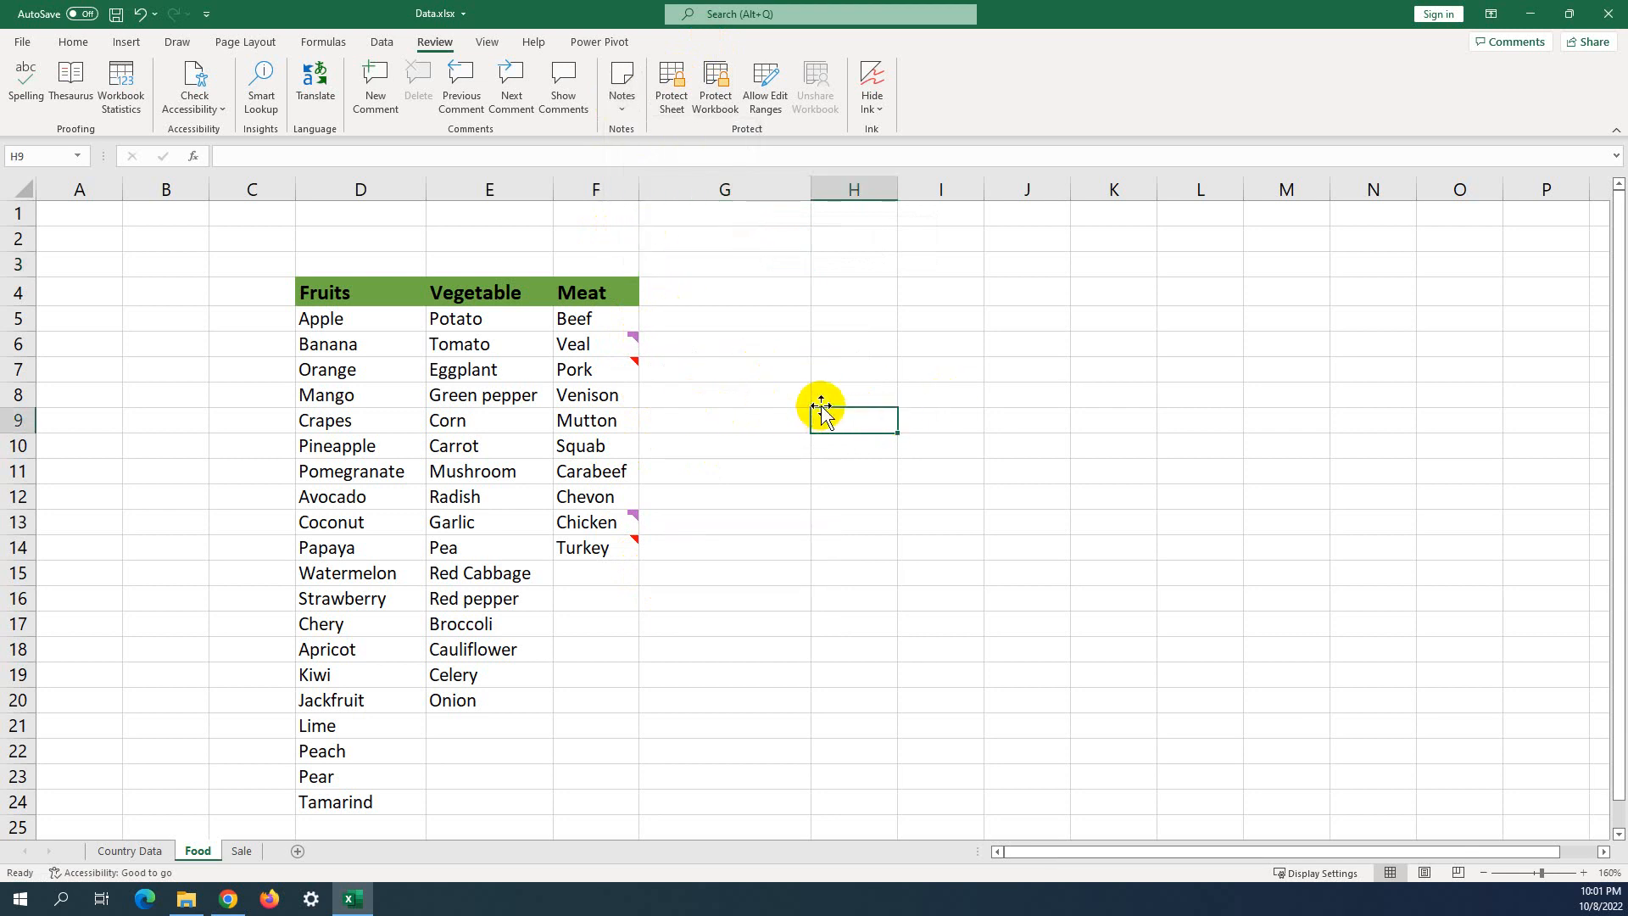
pyautogui.moveTo(616, 367)
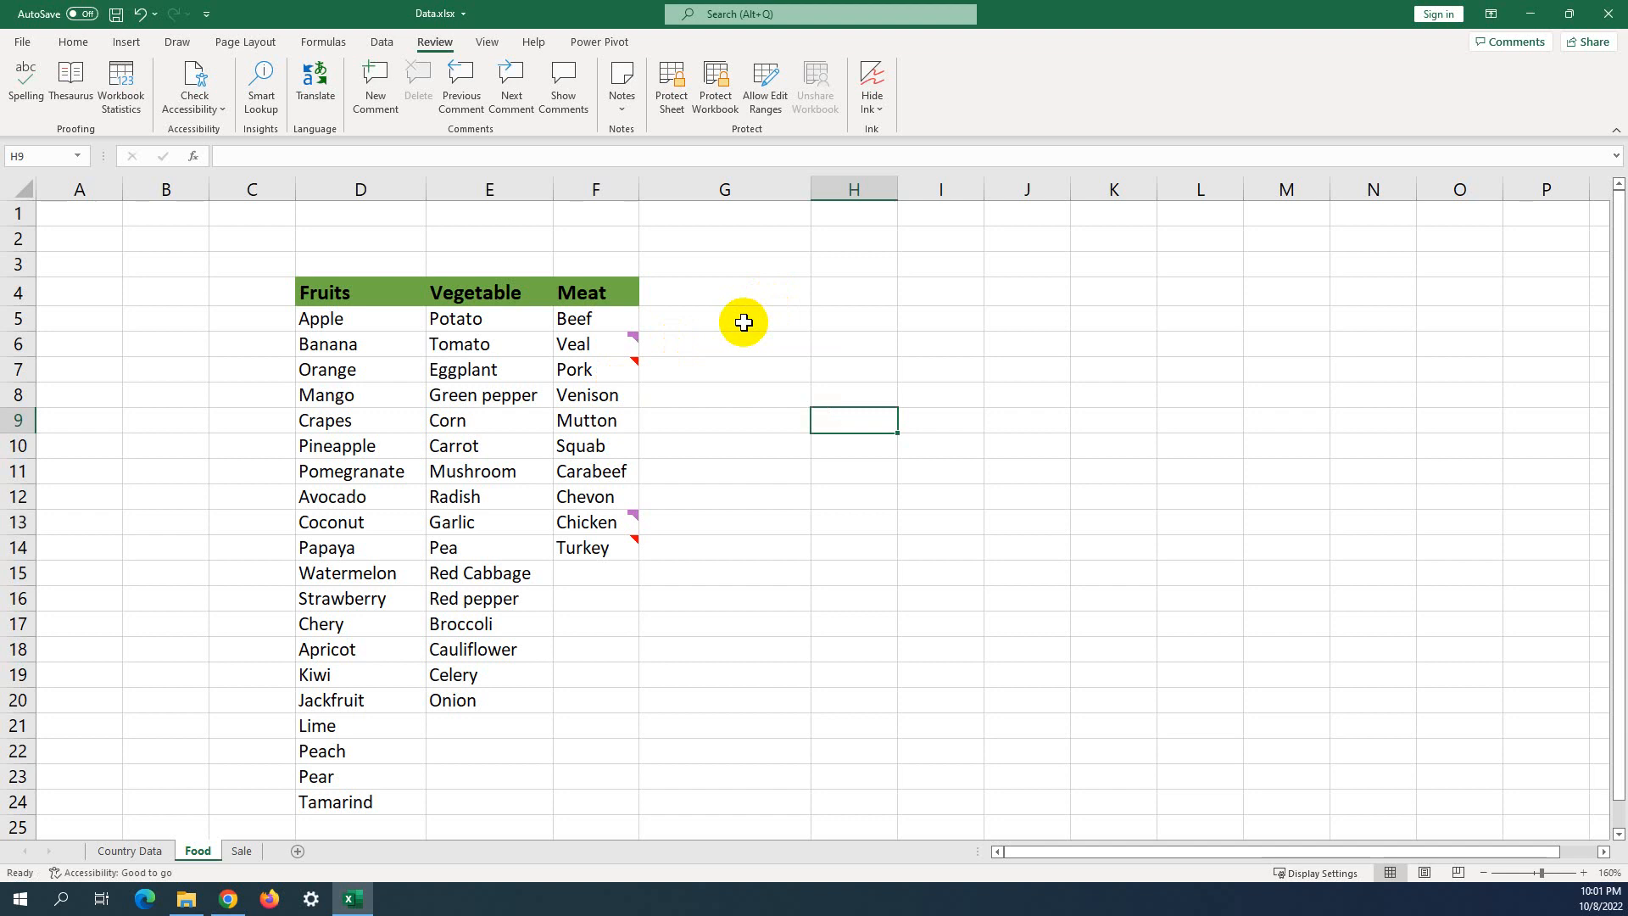
pyautogui.click(621, 93)
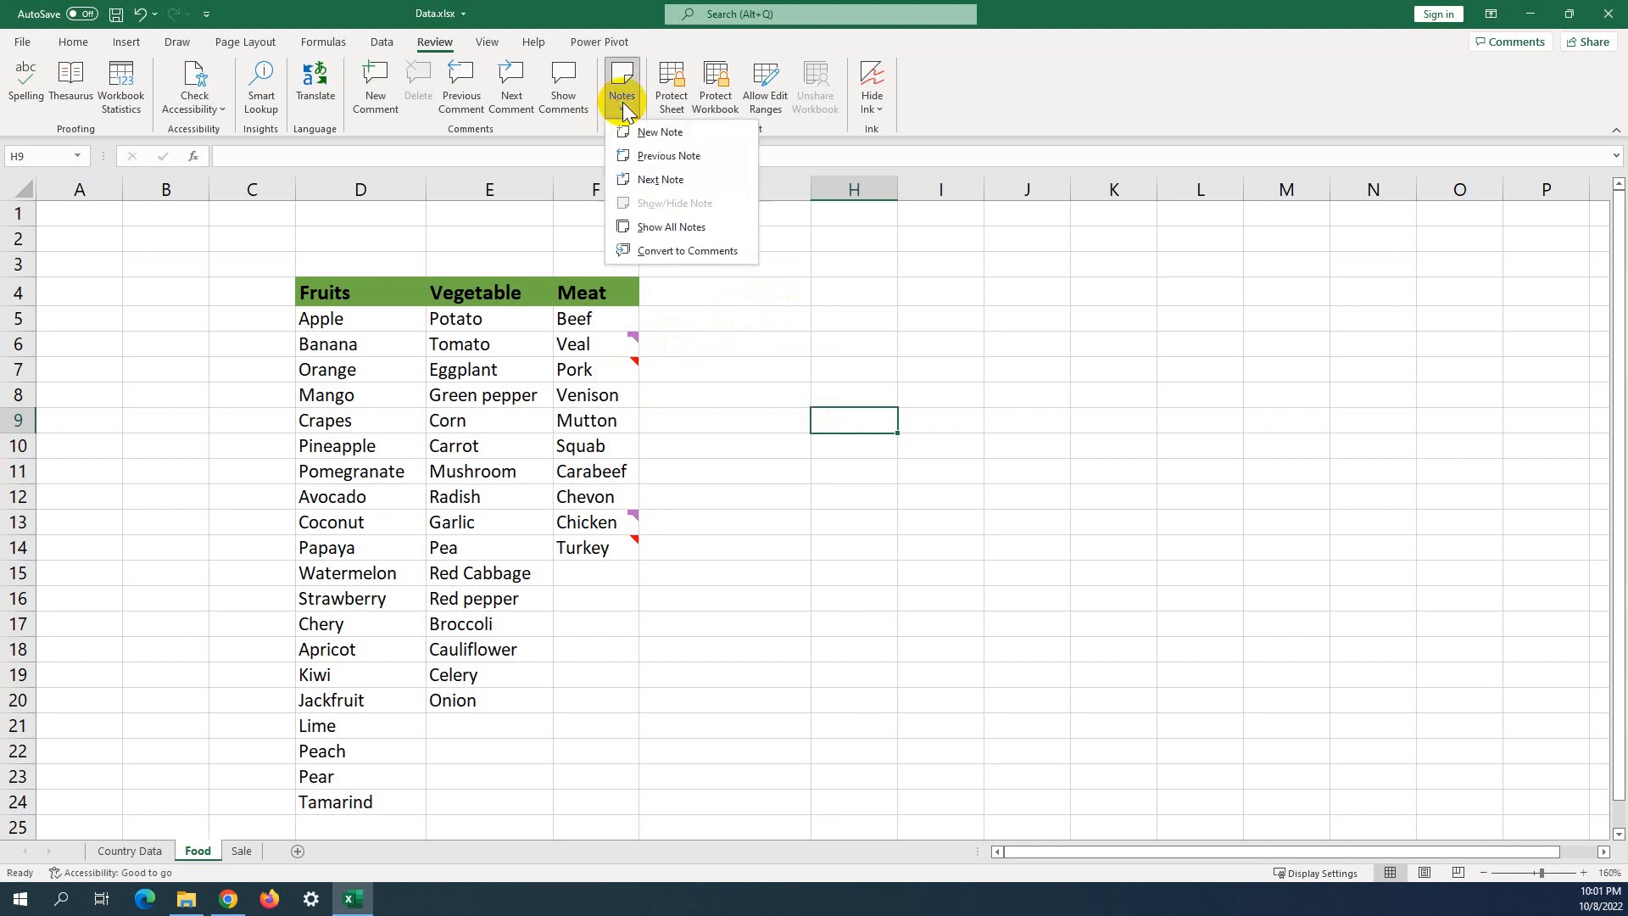
pyautogui.click(685, 229)
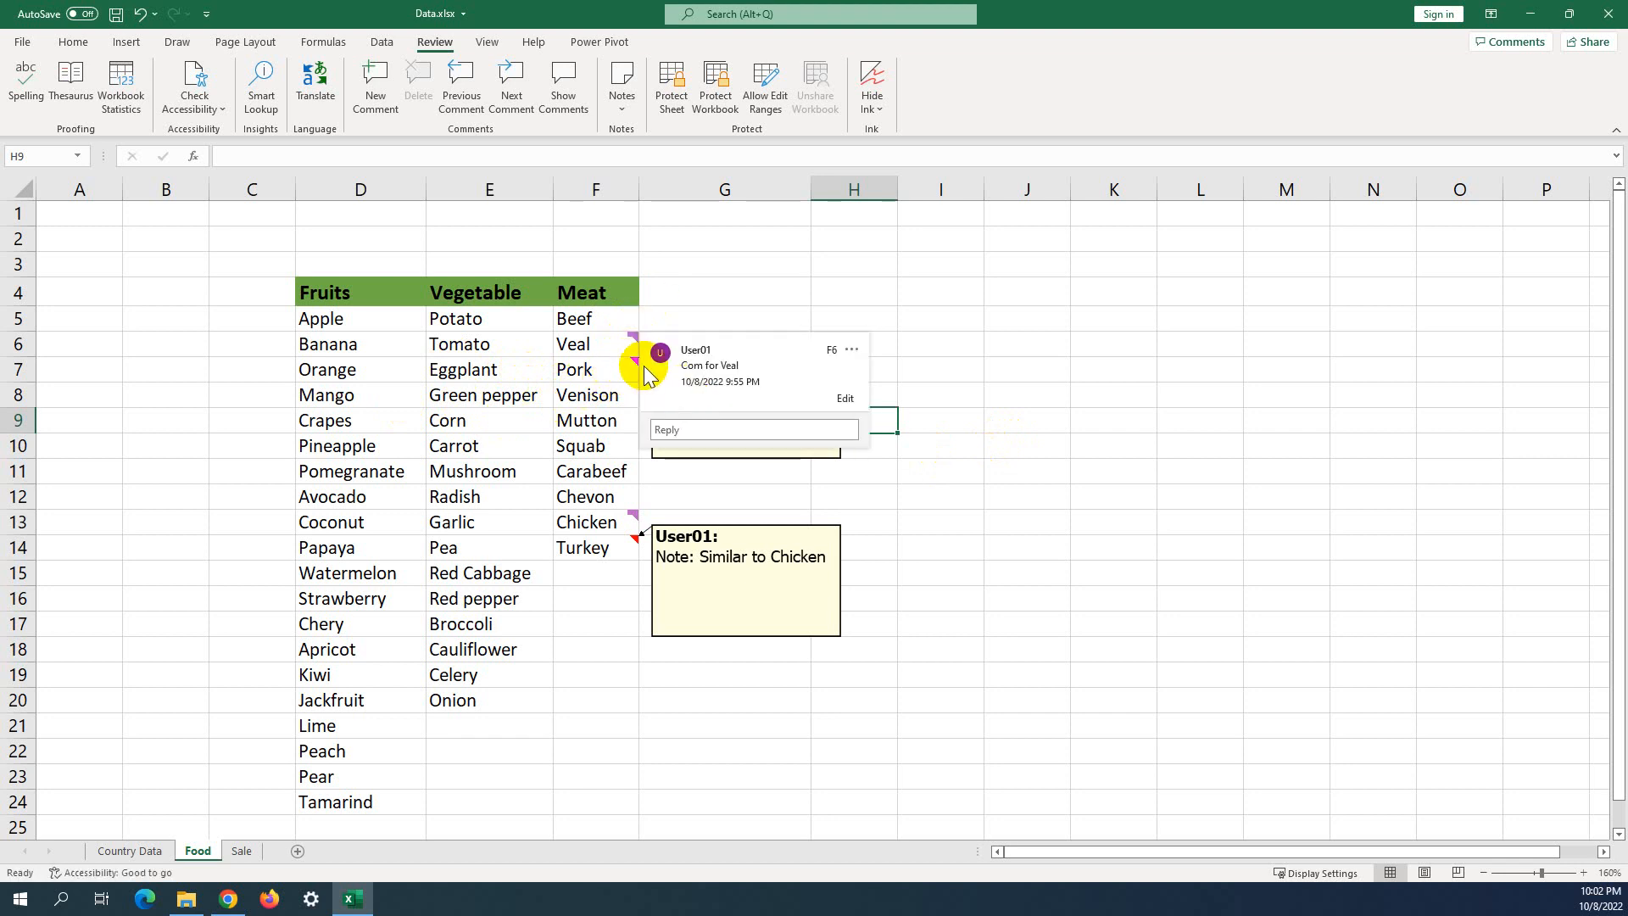
pyautogui.click(773, 290)
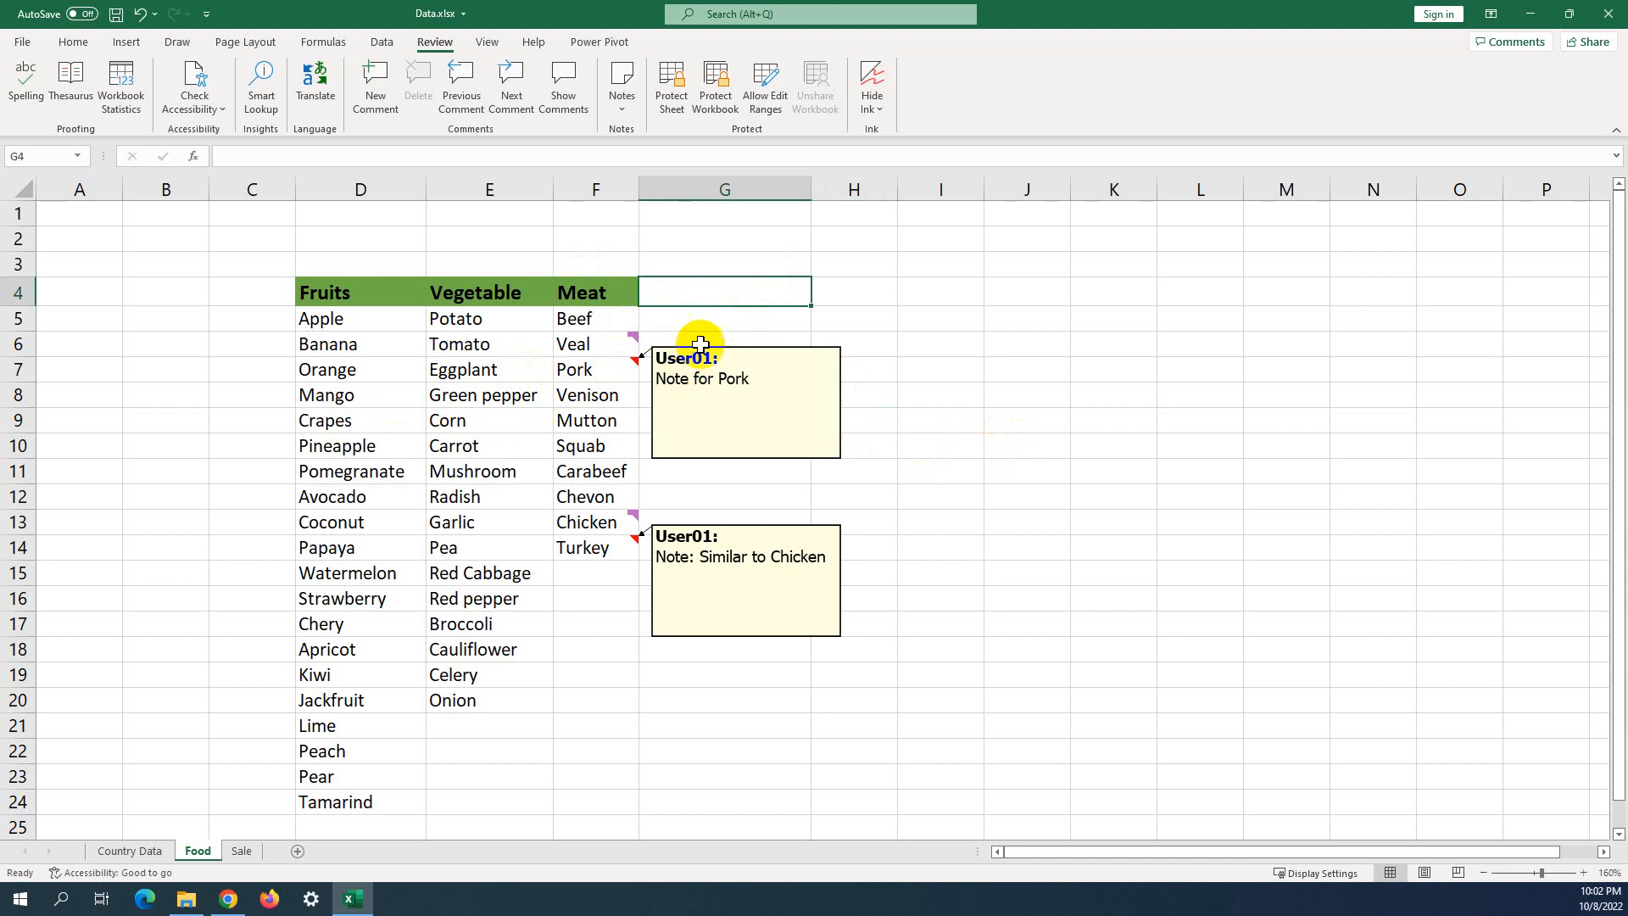
# Convert all the sheet's notes to threaded comments with Convert to Comments.
pyautogui.click(623, 110)
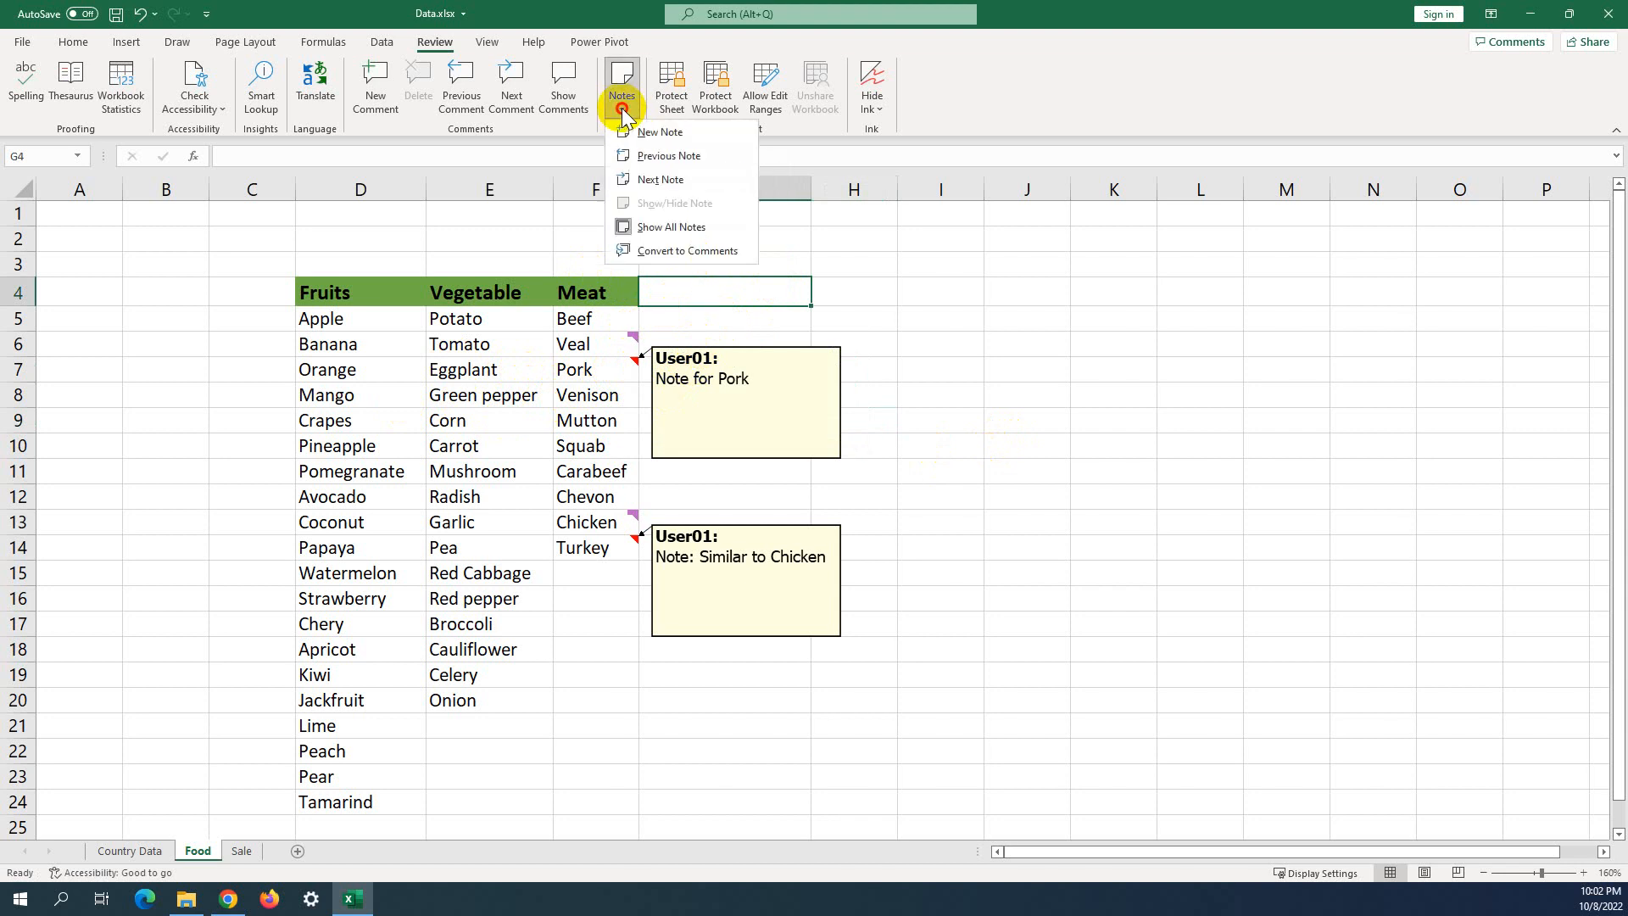
pyautogui.click(653, 251)
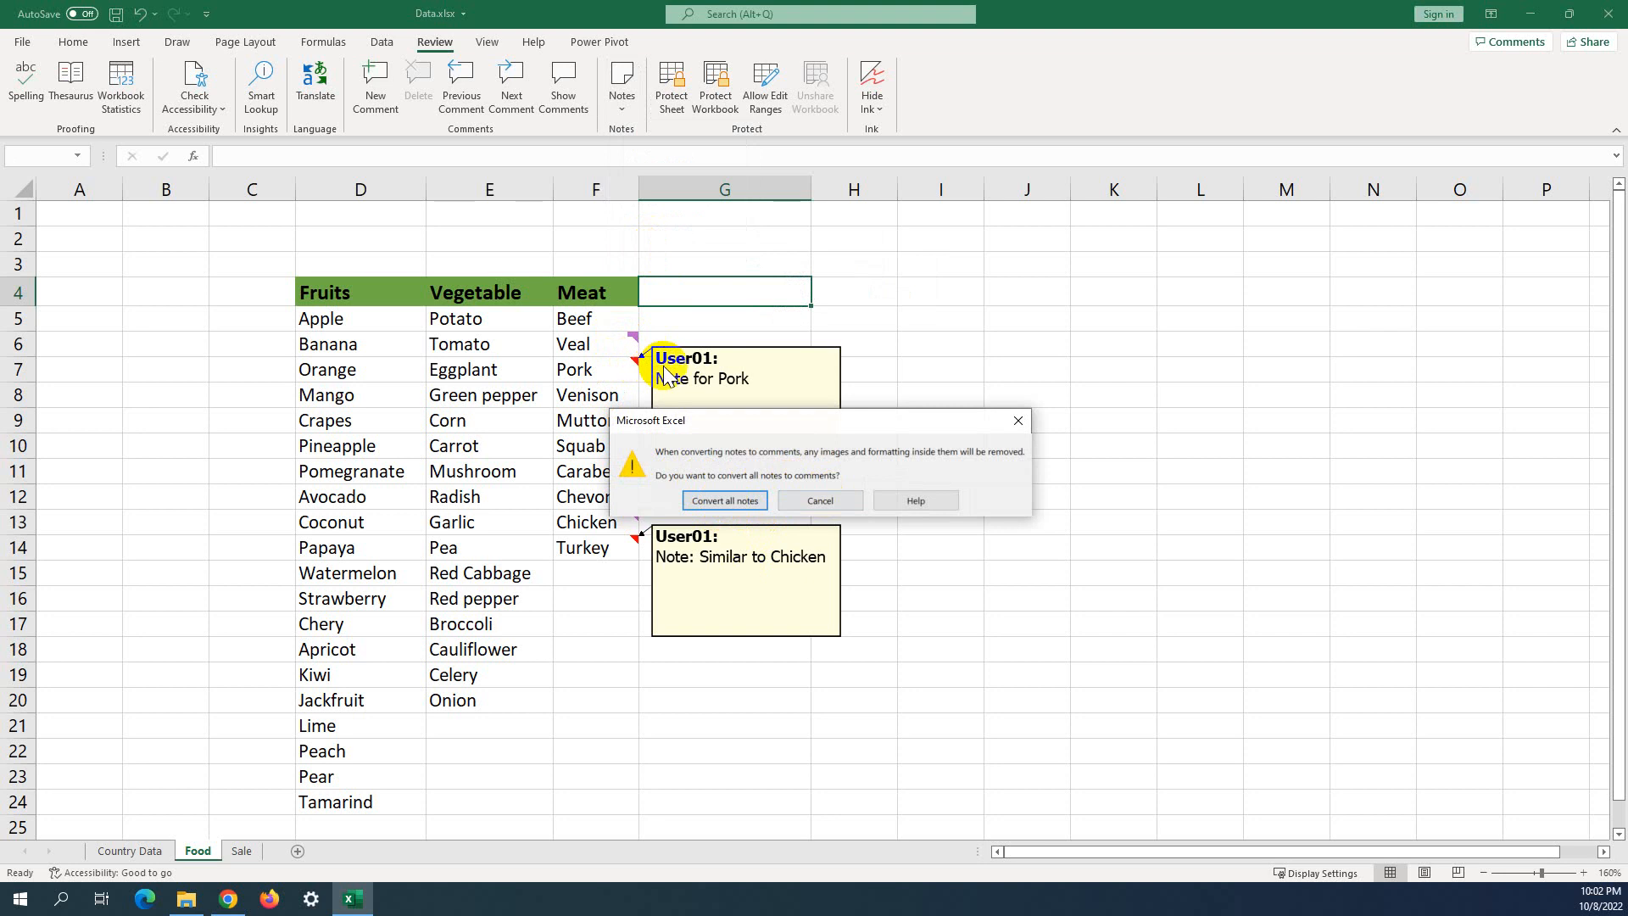
pyautogui.click(729, 498)
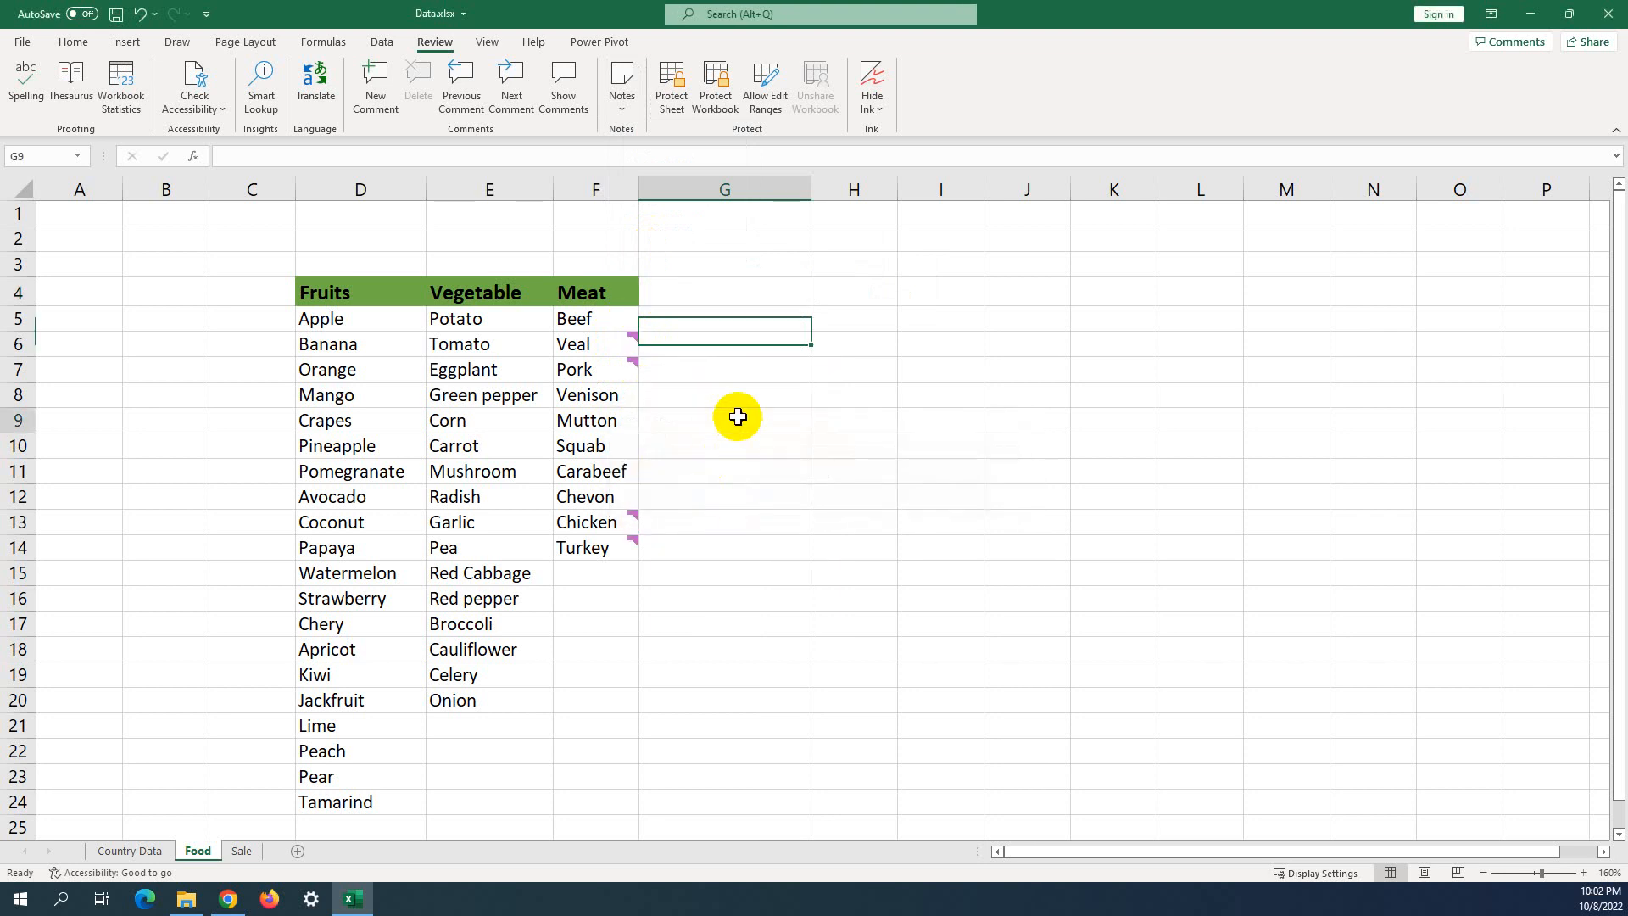
# Check the converted comments on the Meat entries from Veal to Turkey.
pyautogui.click(631, 349)
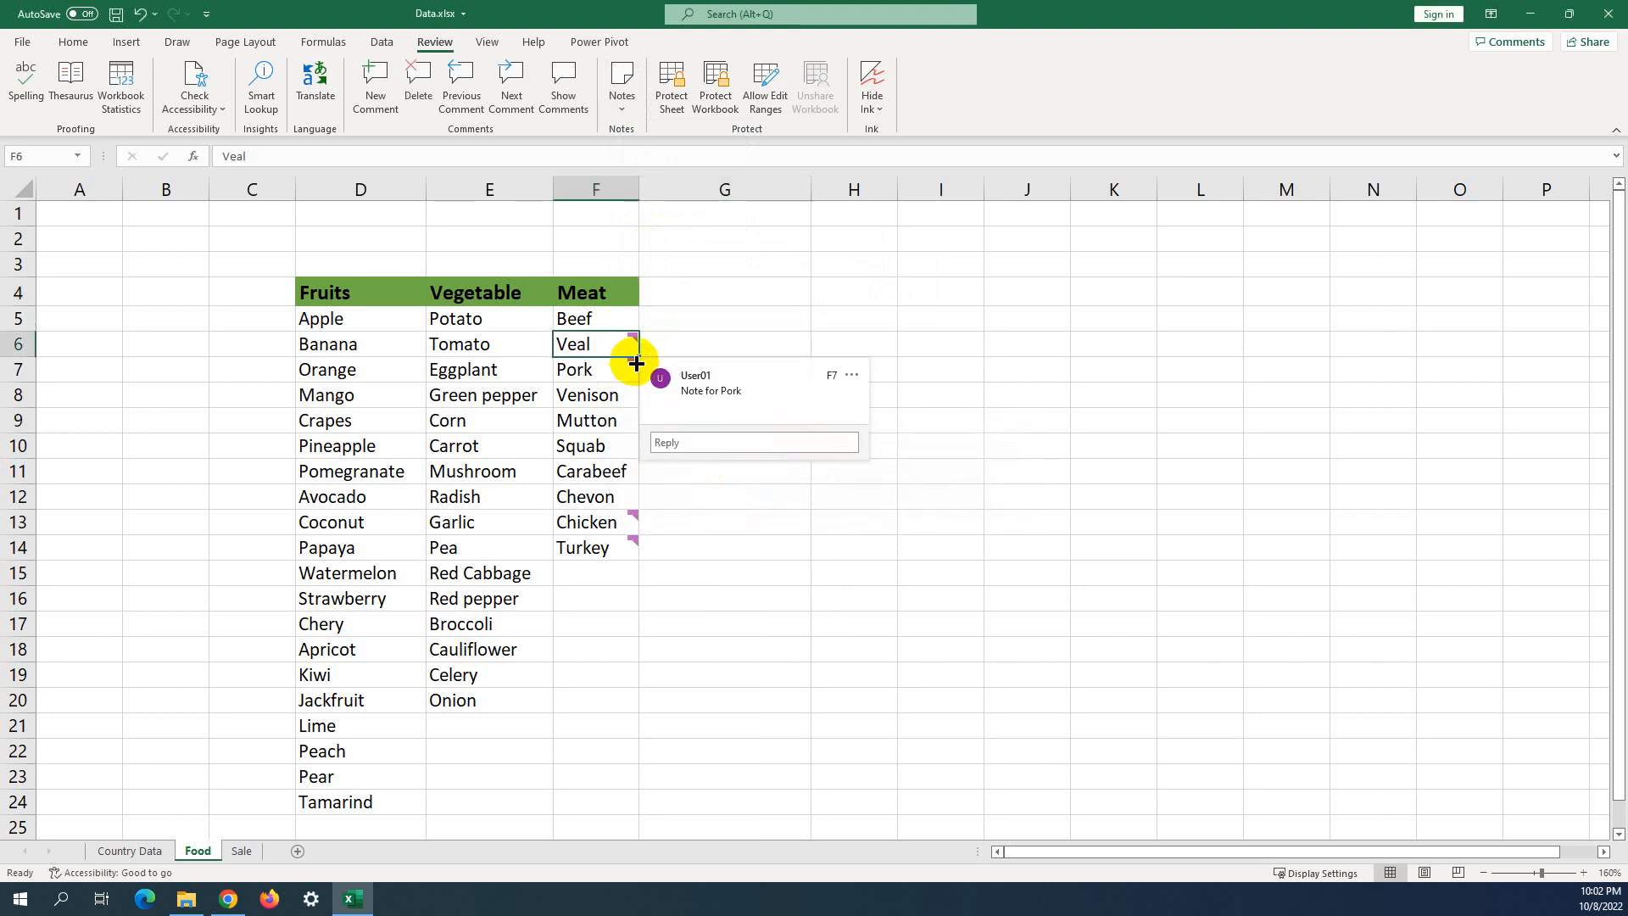
pyautogui.click(625, 368)
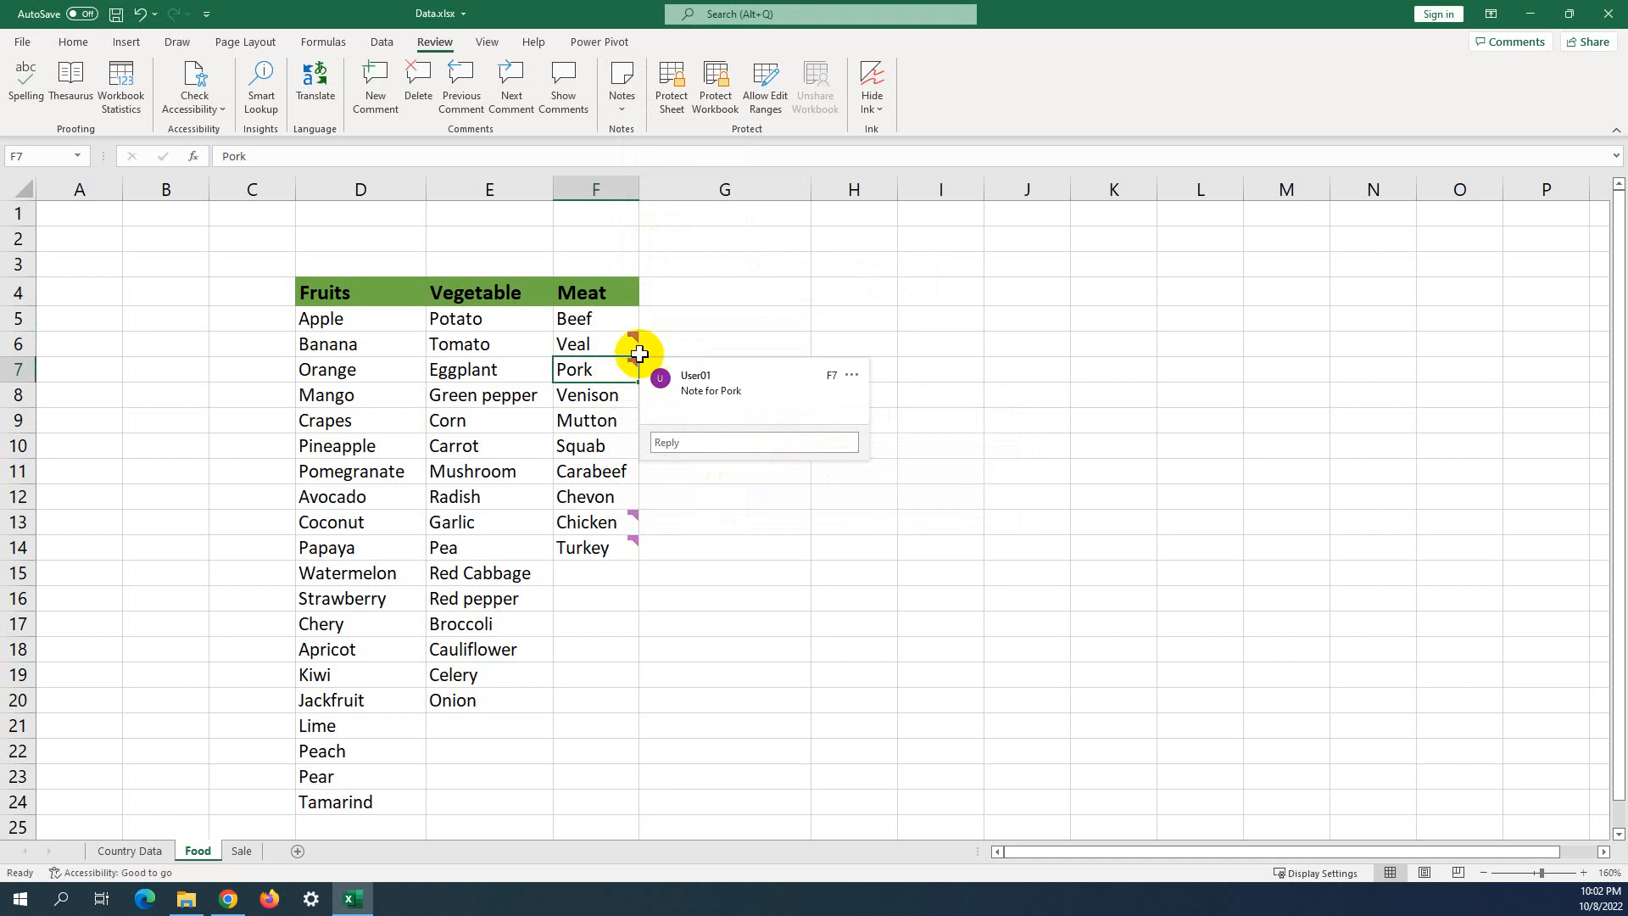
pyautogui.moveTo(625, 341)
pyautogui.mouseDown()
pyautogui.moveTo(627, 548)
pyautogui.moveTo(632, 523)
pyautogui.moveTo(629, 538)
pyautogui.moveTo(701, 480)
pyautogui.mouseUp()
pyautogui.moveTo(625, 343)
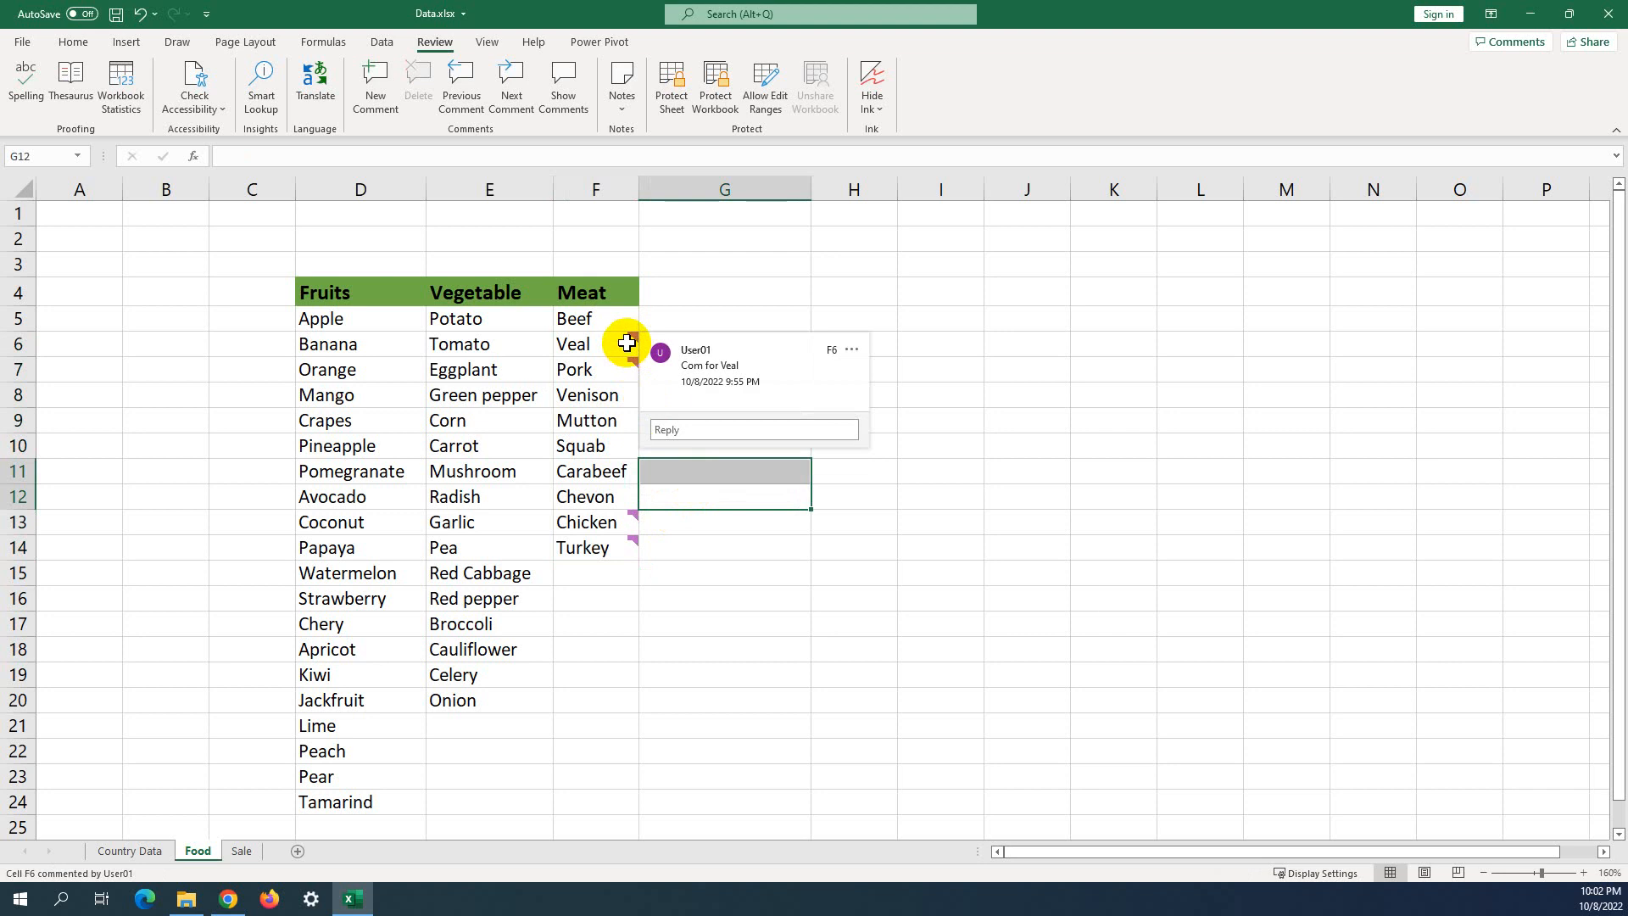
pyautogui.click(709, 289)
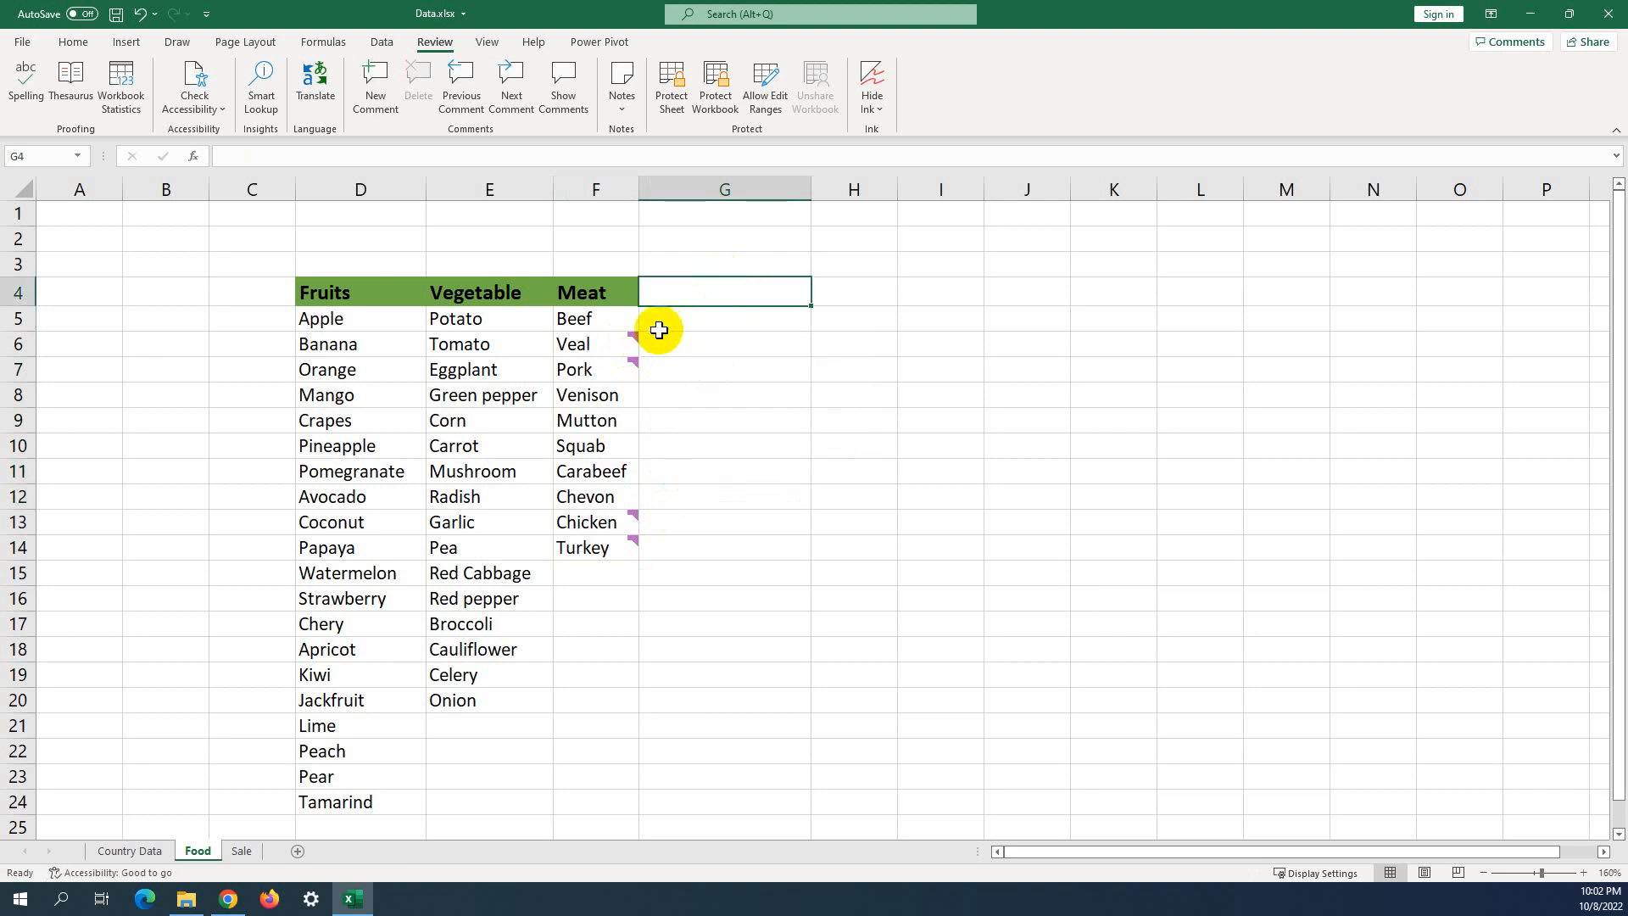
pyautogui.click(627, 107)
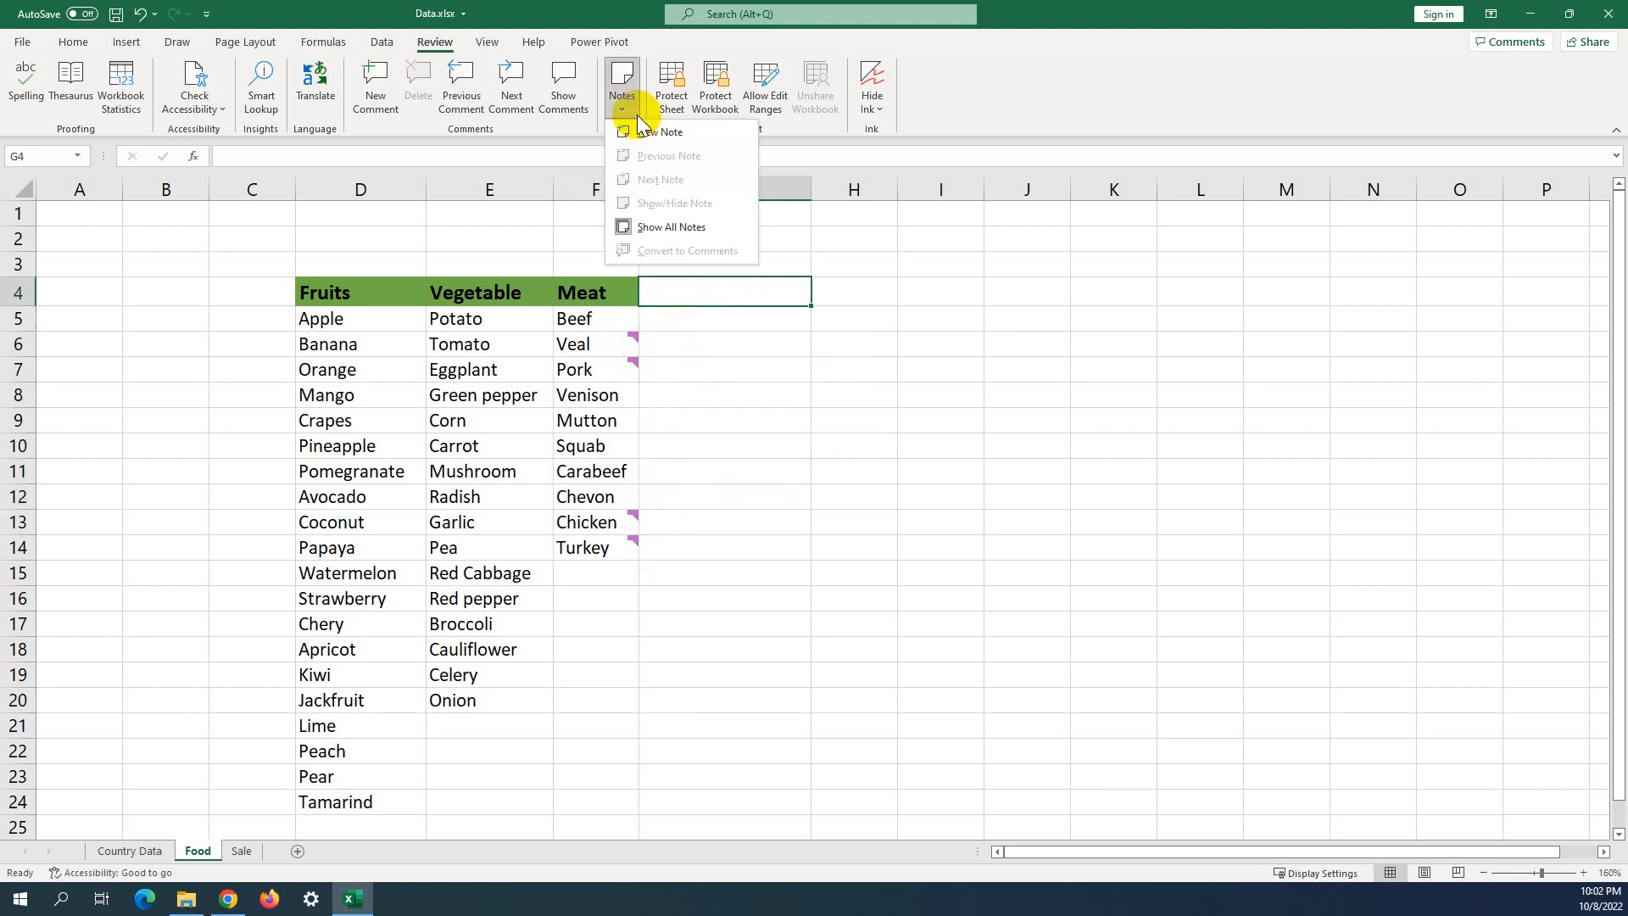
pyautogui.click(734, 410)
pyautogui.click(609, 326)
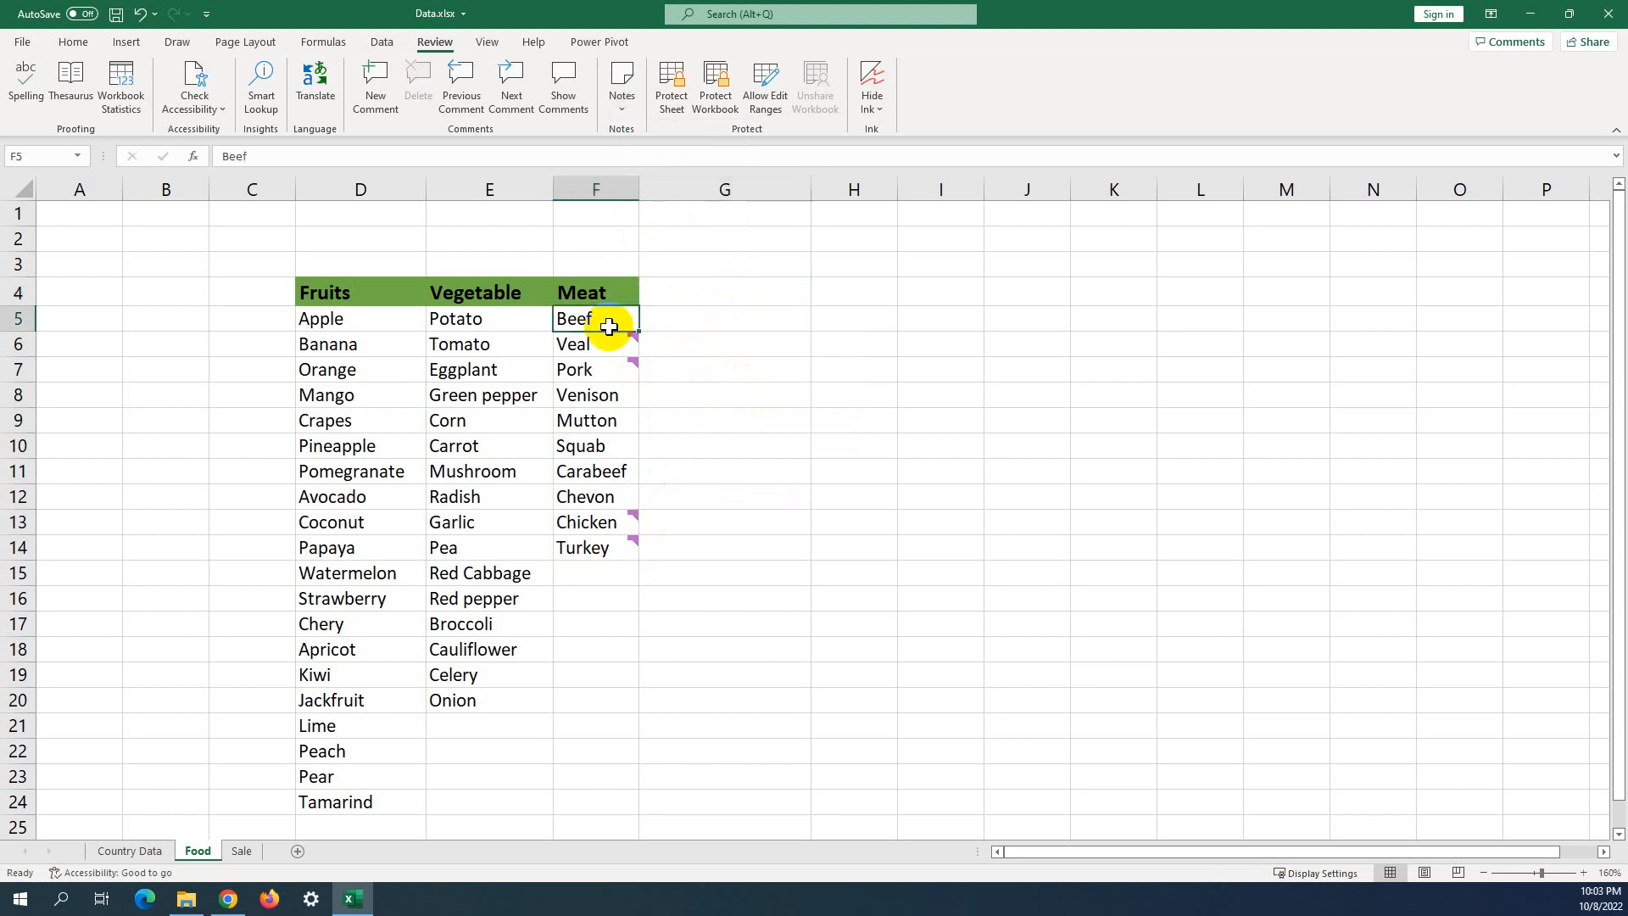
pyautogui.click(610, 346)
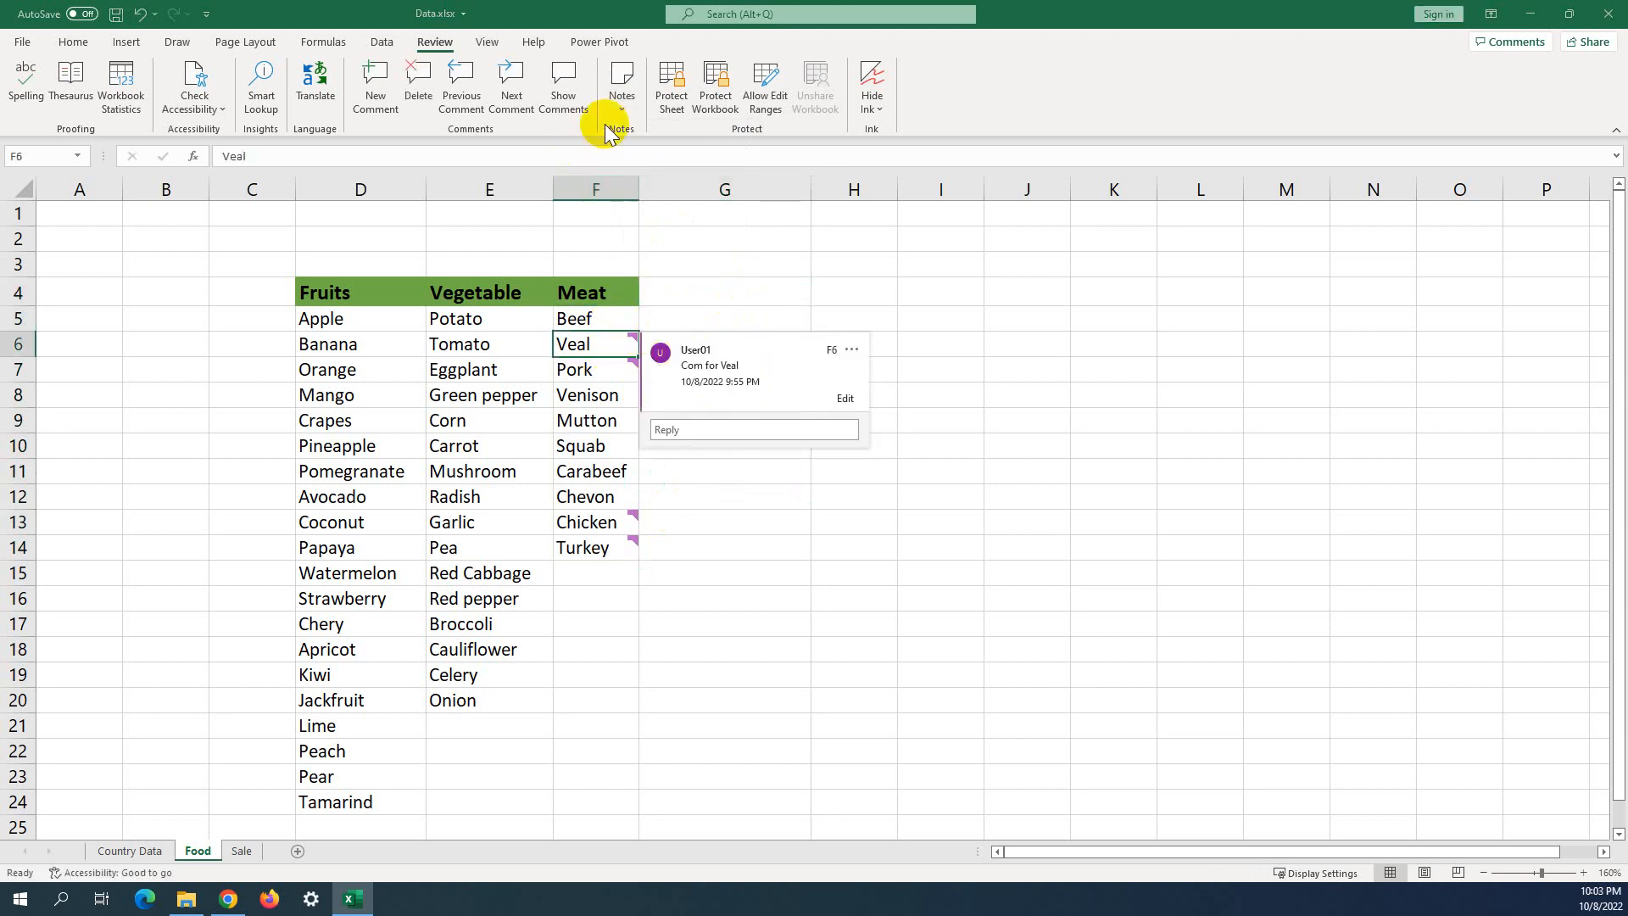
pyautogui.click(620, 100)
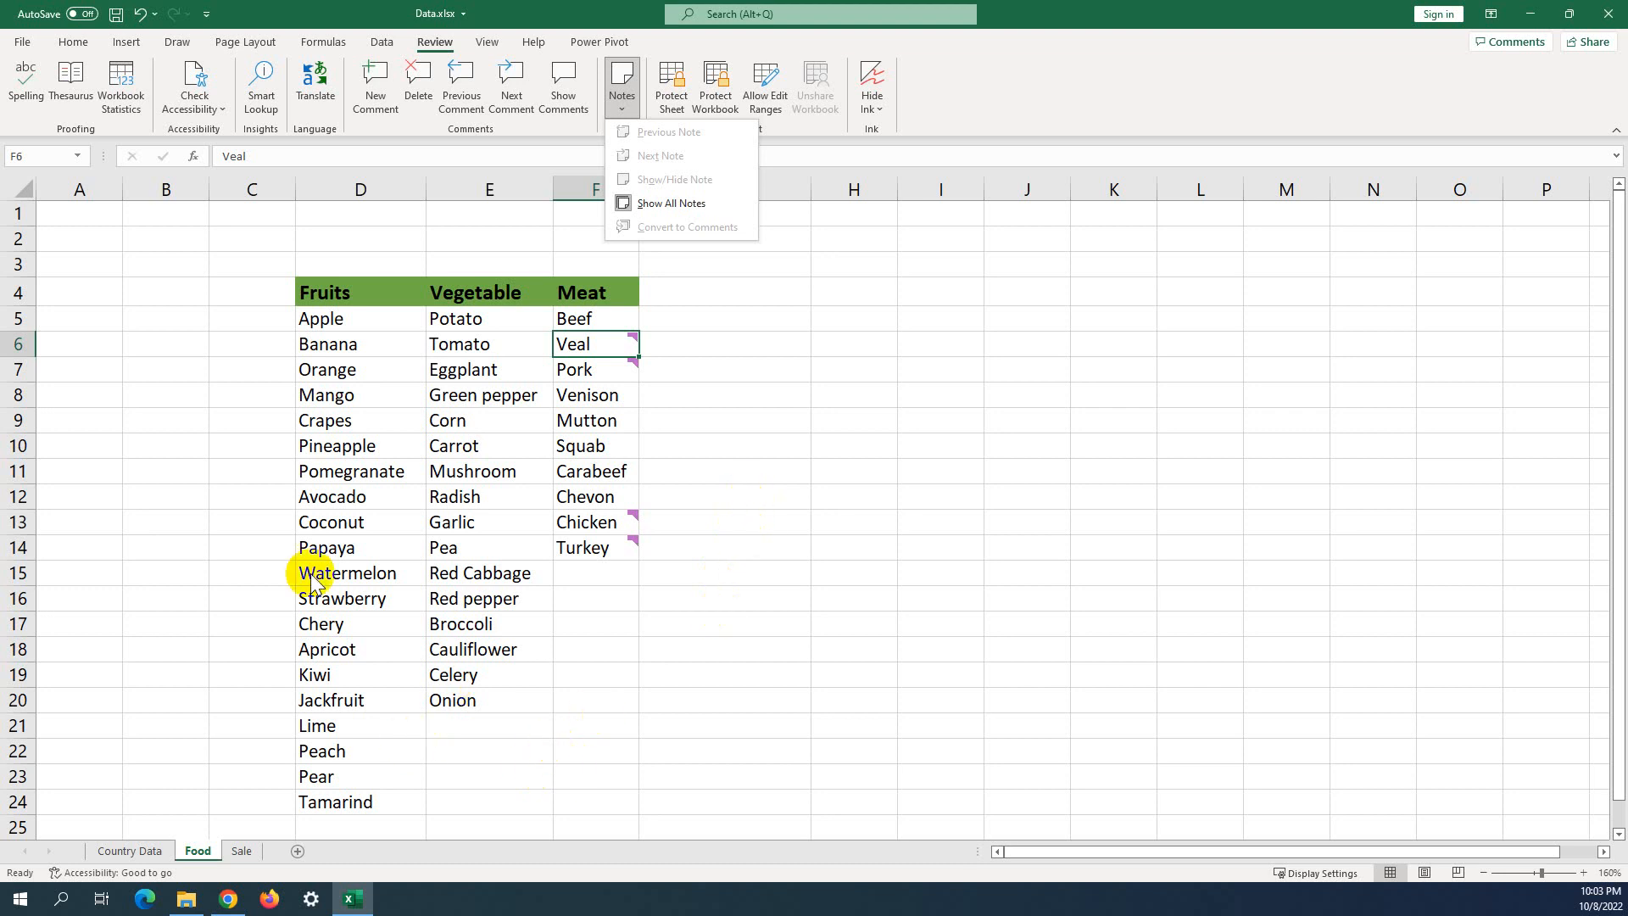
pyautogui.click(322, 396)
pyautogui.click(348, 395)
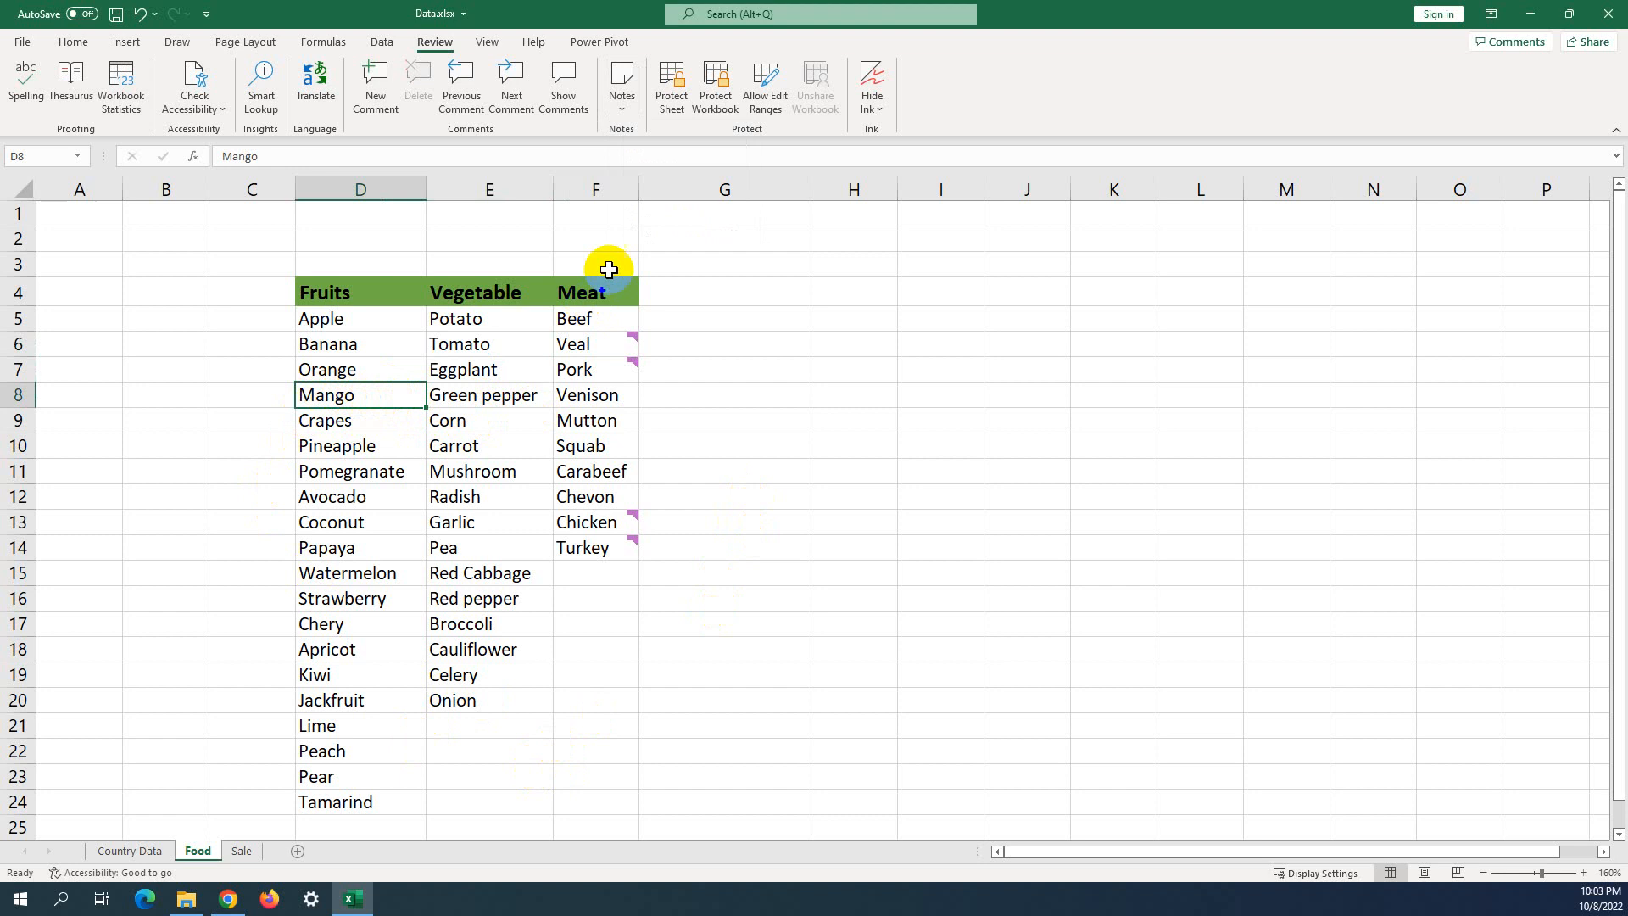
pyautogui.click(736, 342)
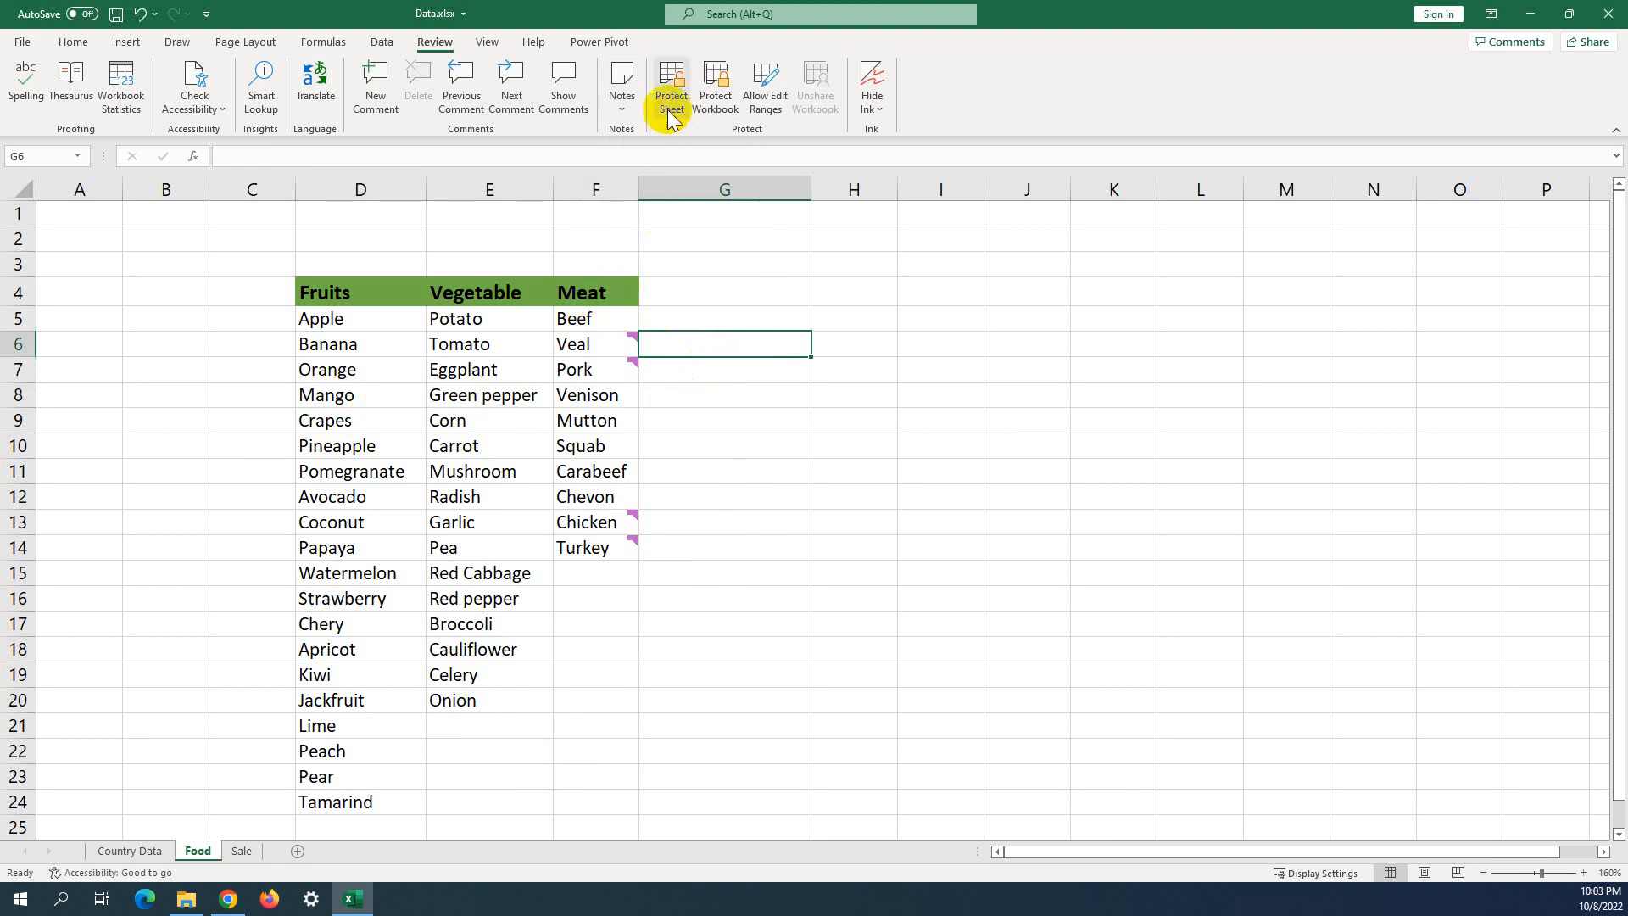
# Bring up the Protect Sheet dialog for the Food sheet, leaving the password empty.
pyautogui.moveTo(632, 530)
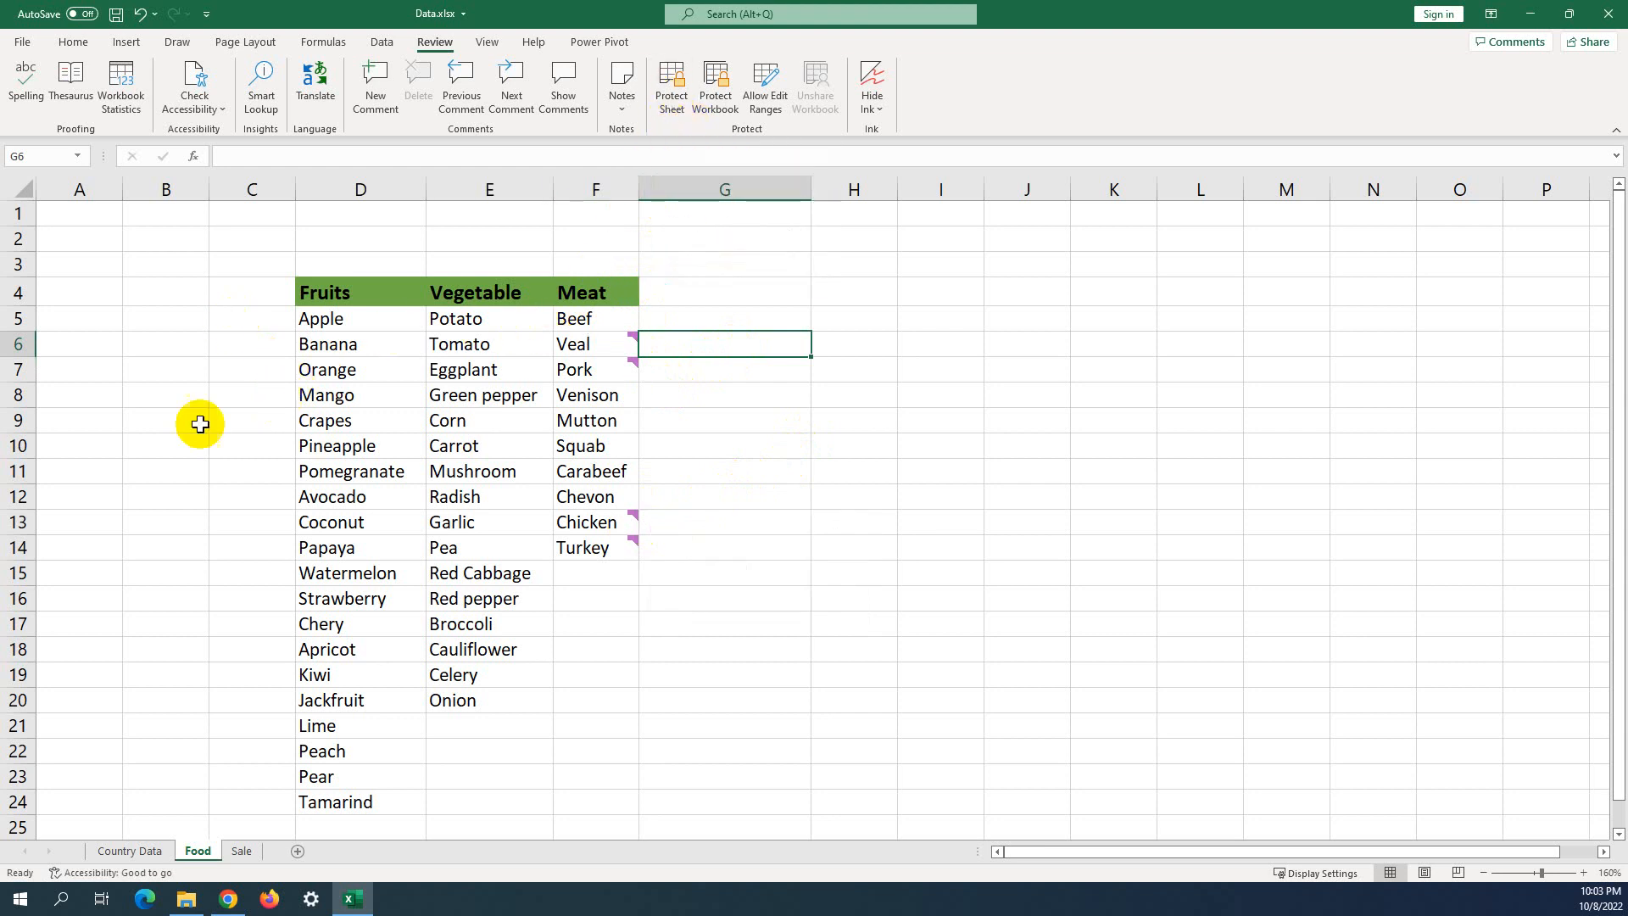
pyautogui.click(863, 348)
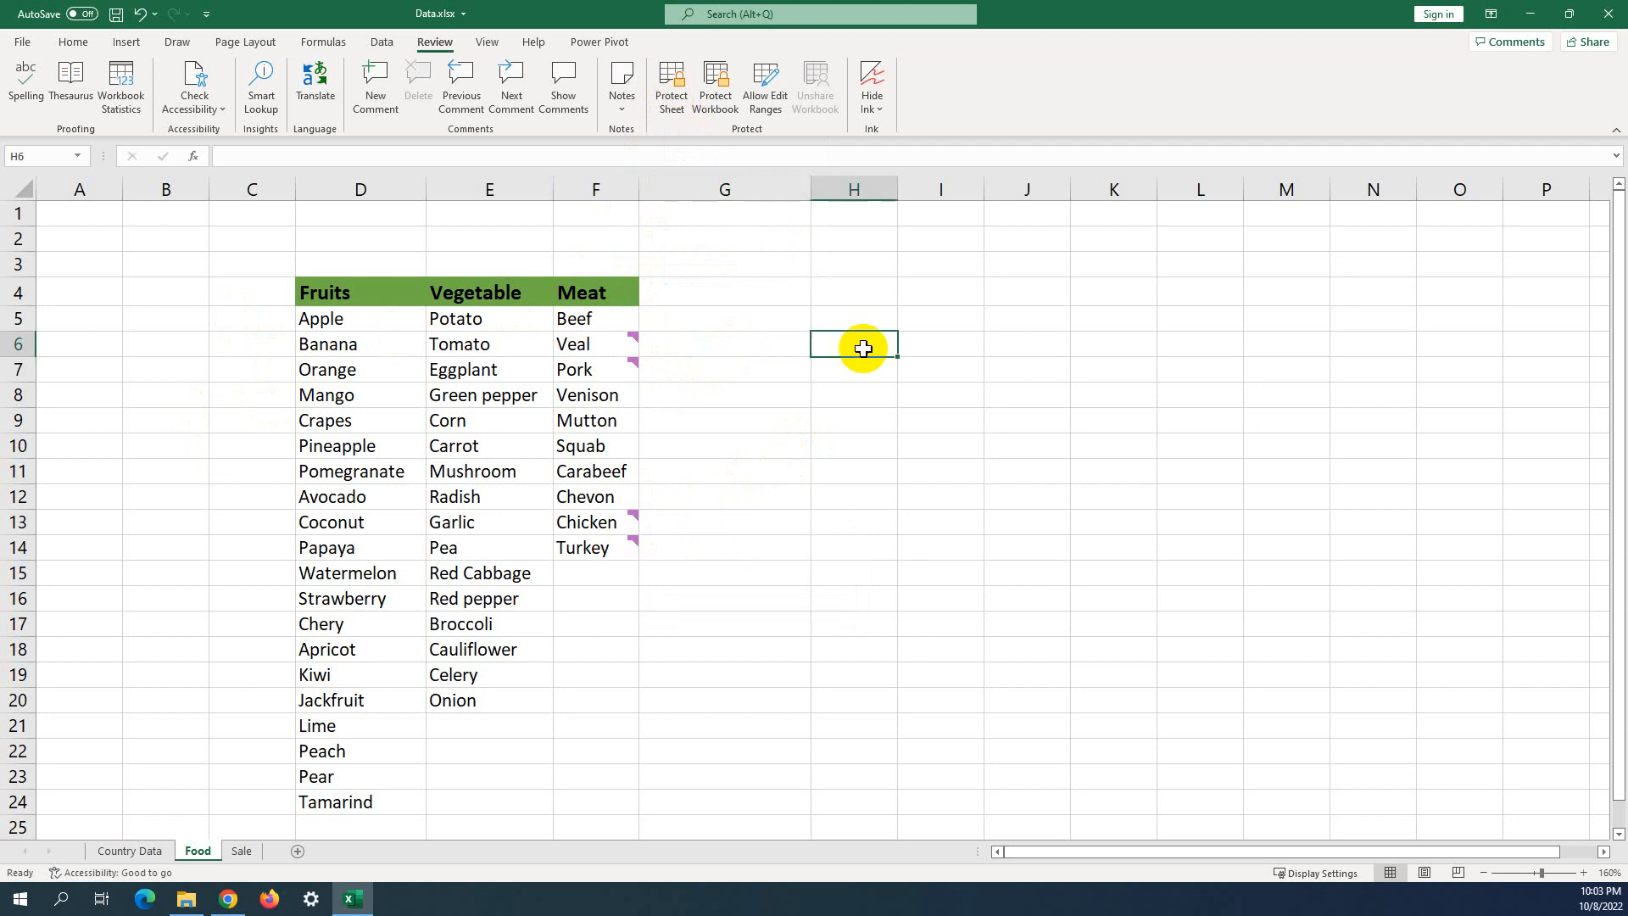
pyautogui.click(670, 108)
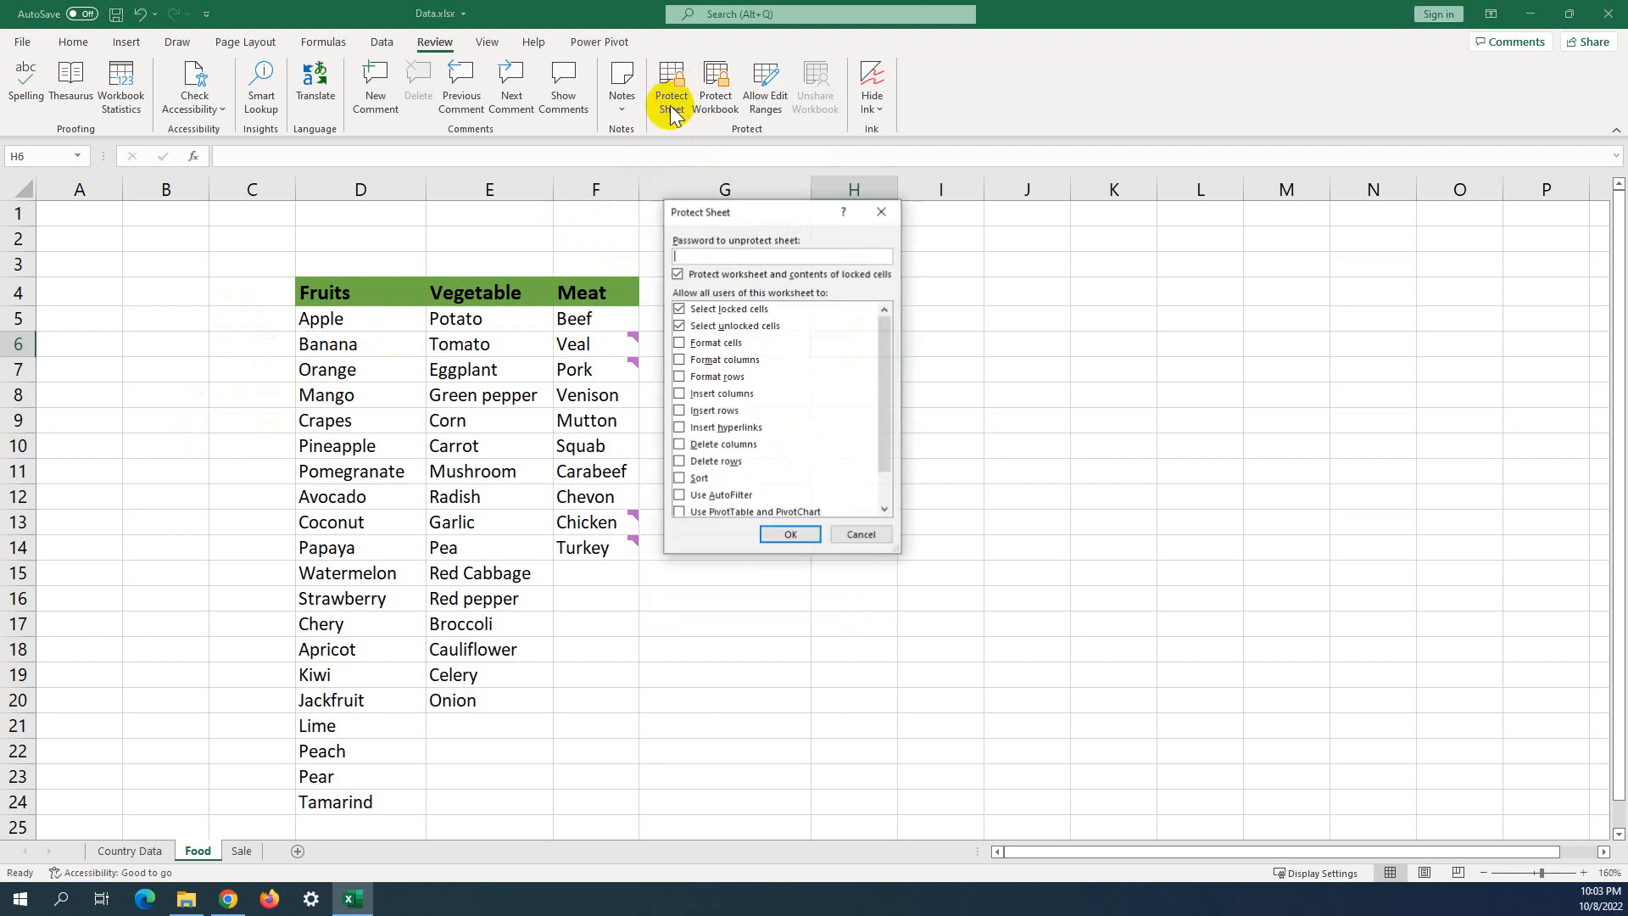
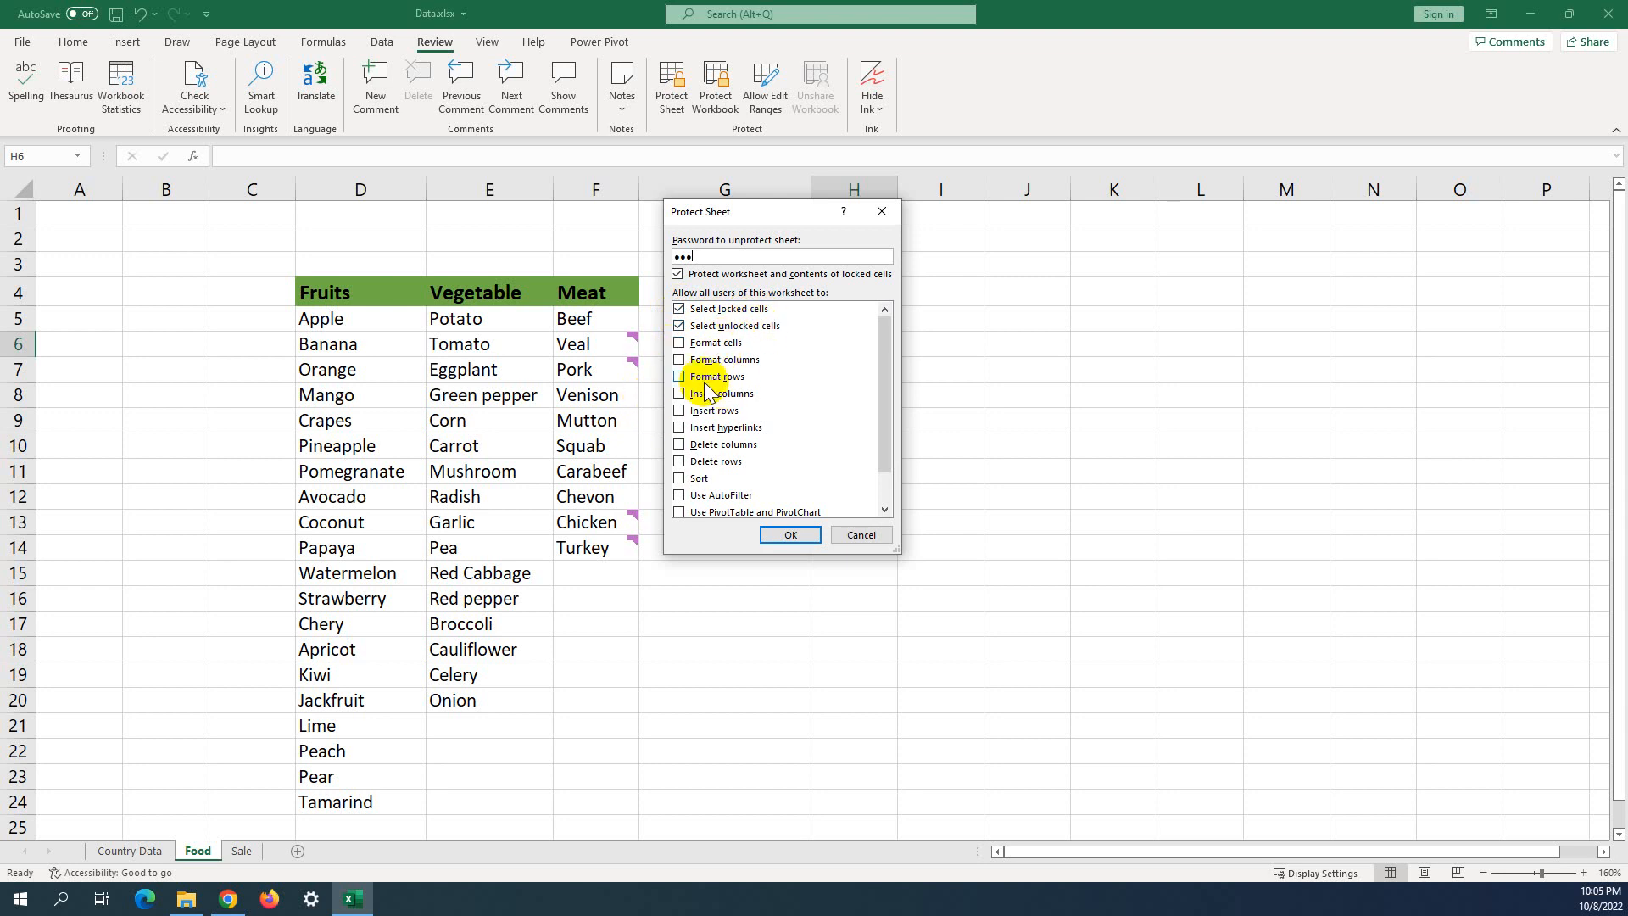
# Accept the Protect Sheet settings and confirm the password to lock the Food sheet.
pyautogui.click(788, 534)
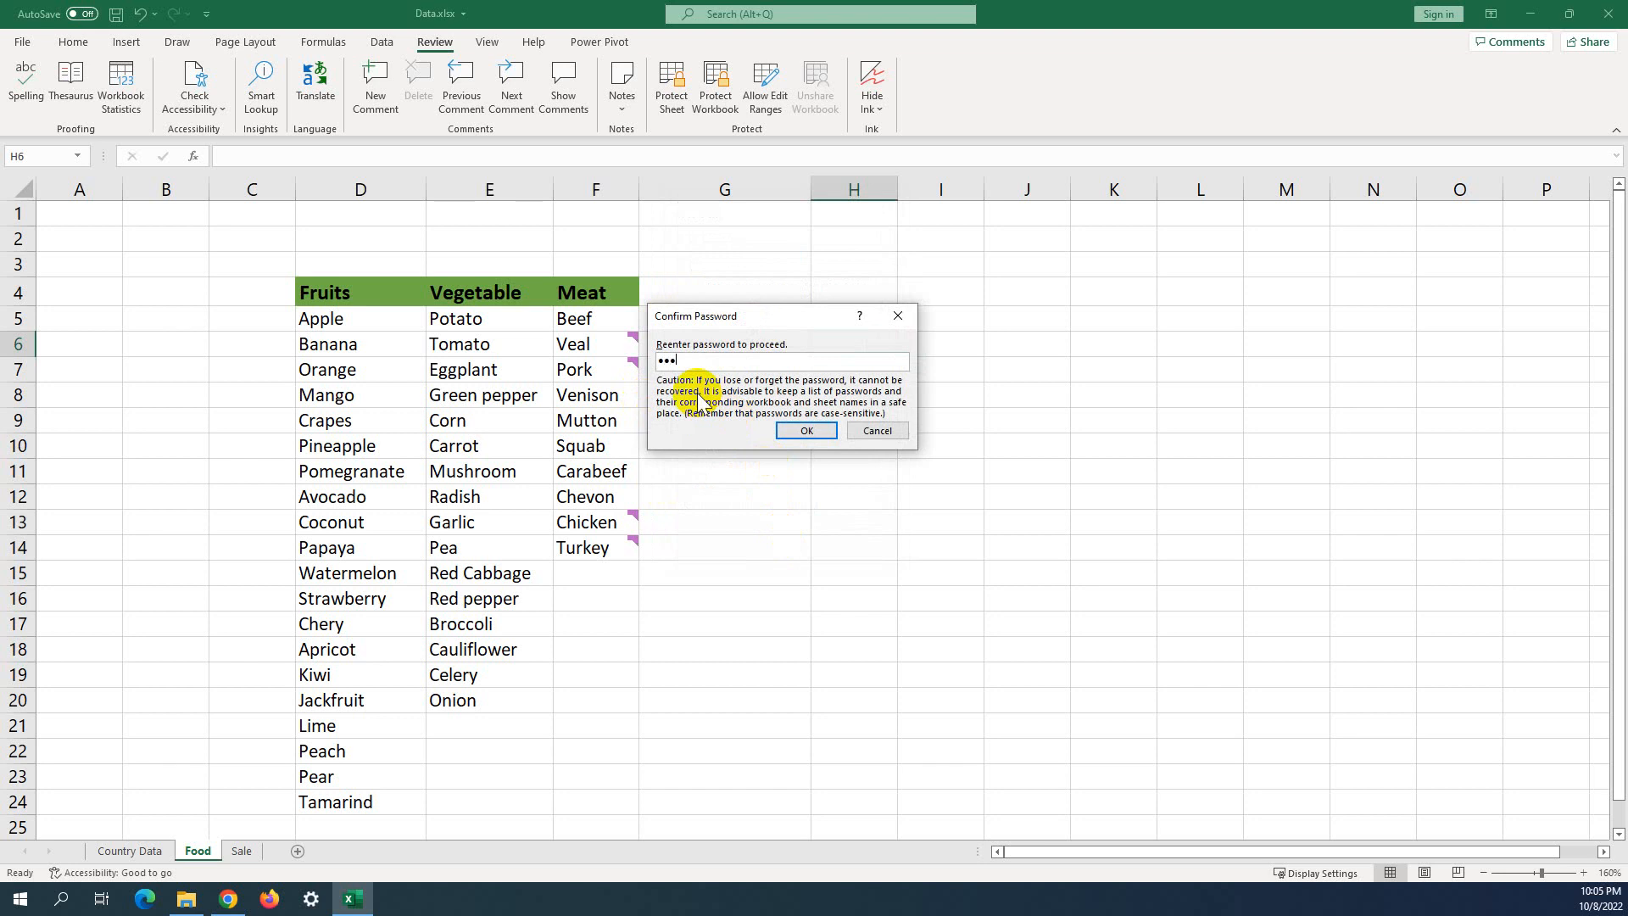
pyautogui.click(804, 431)
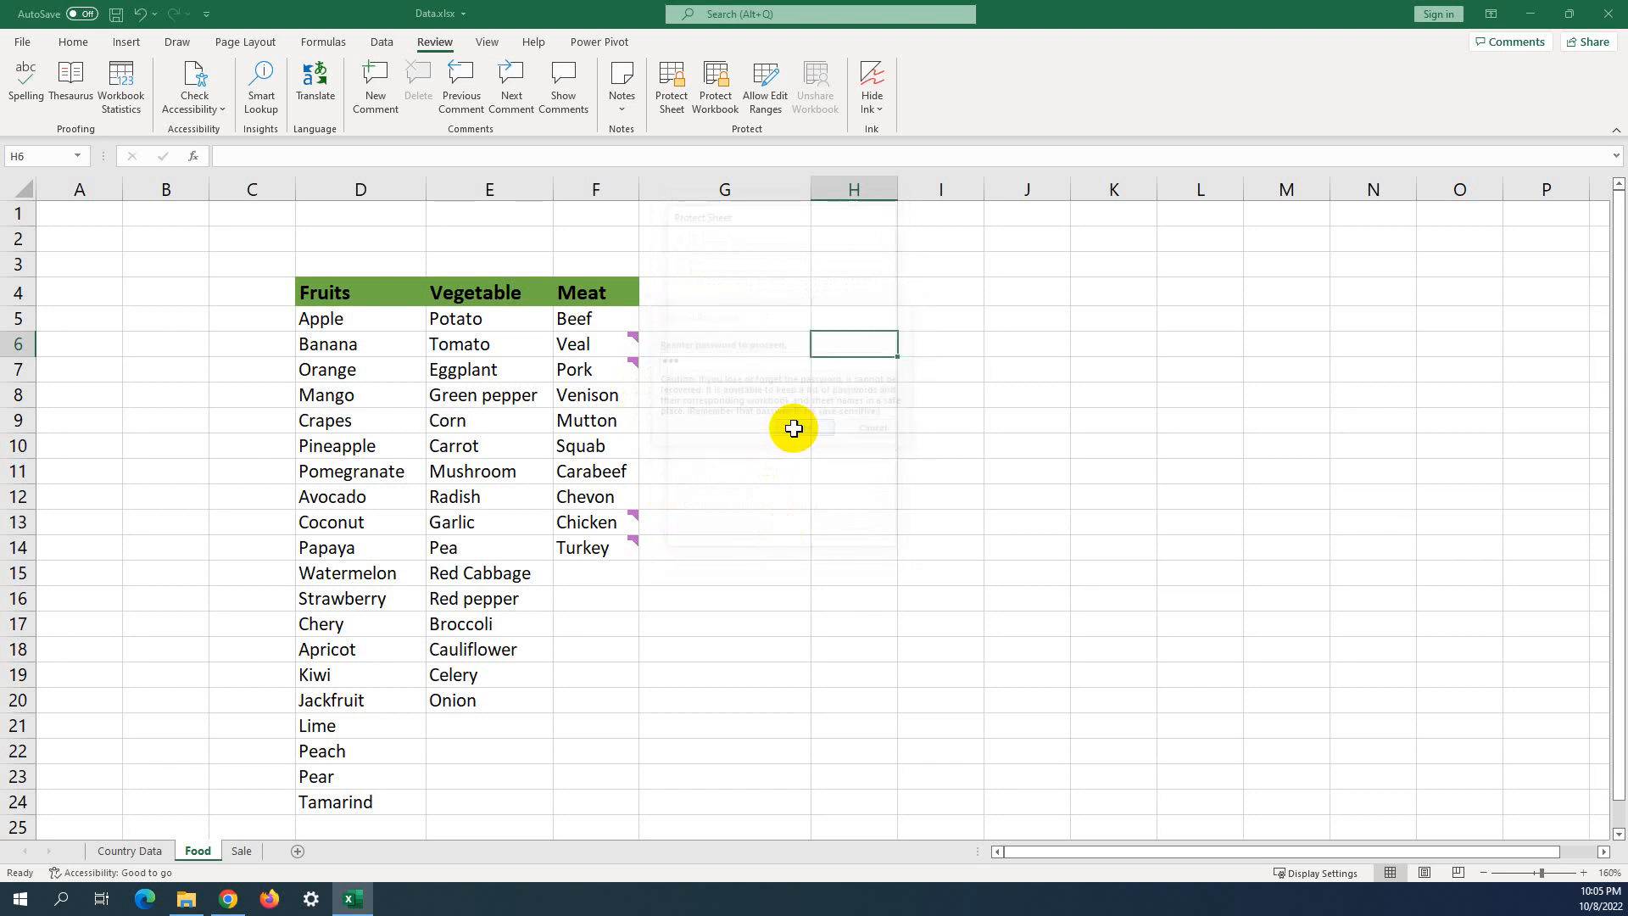
pyautogui.click(793, 429)
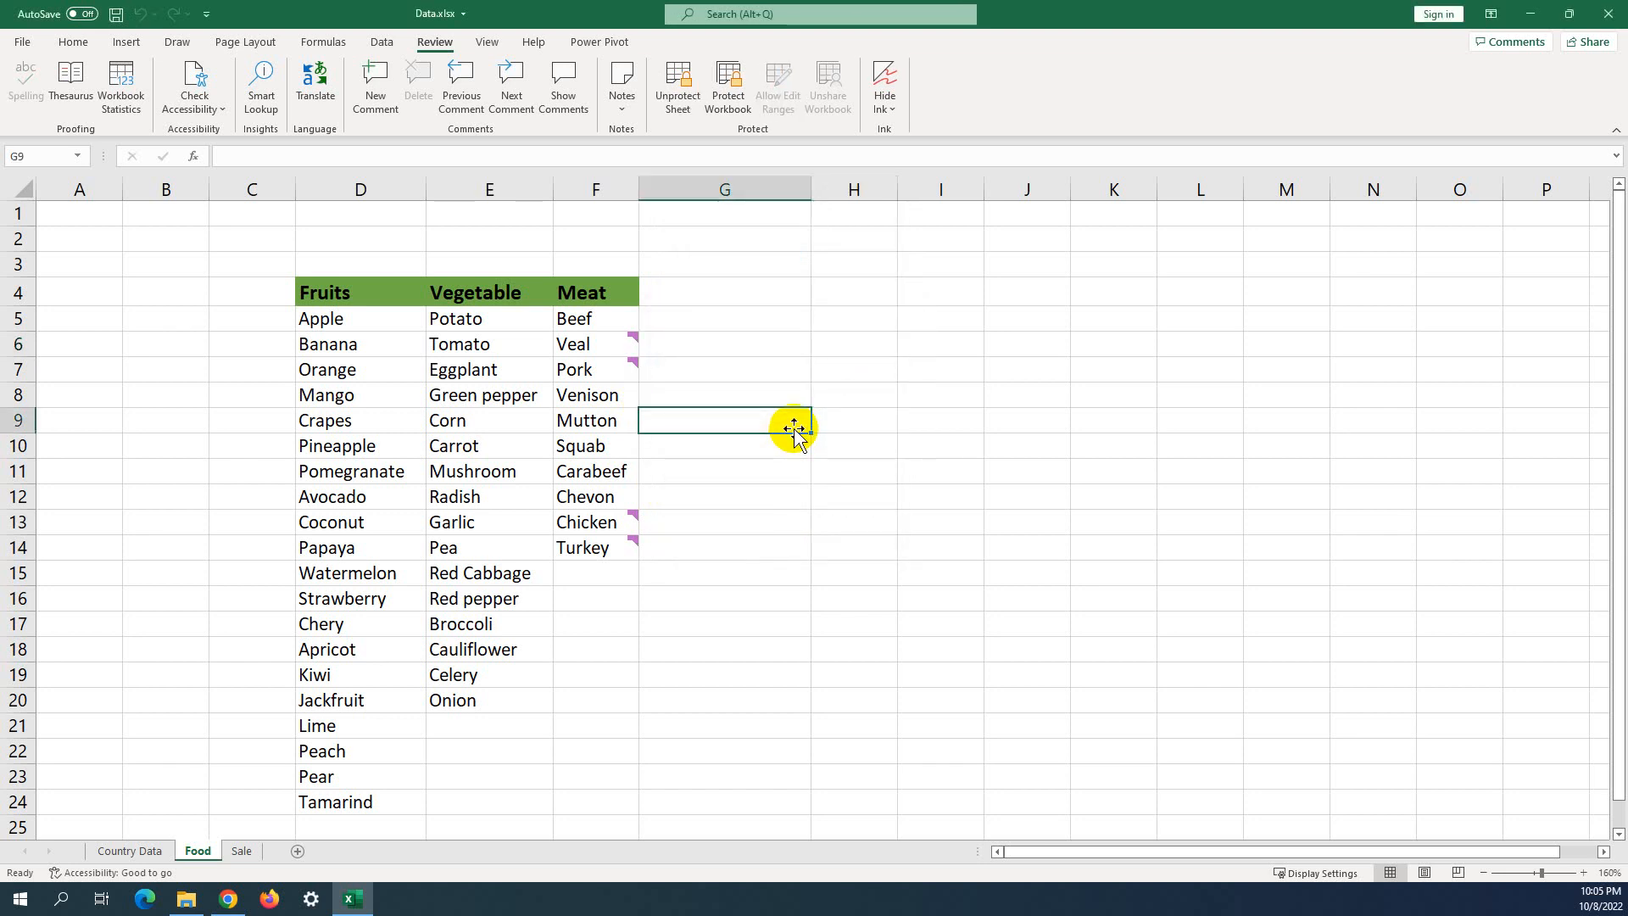
pyautogui.rightClick(745, 196)
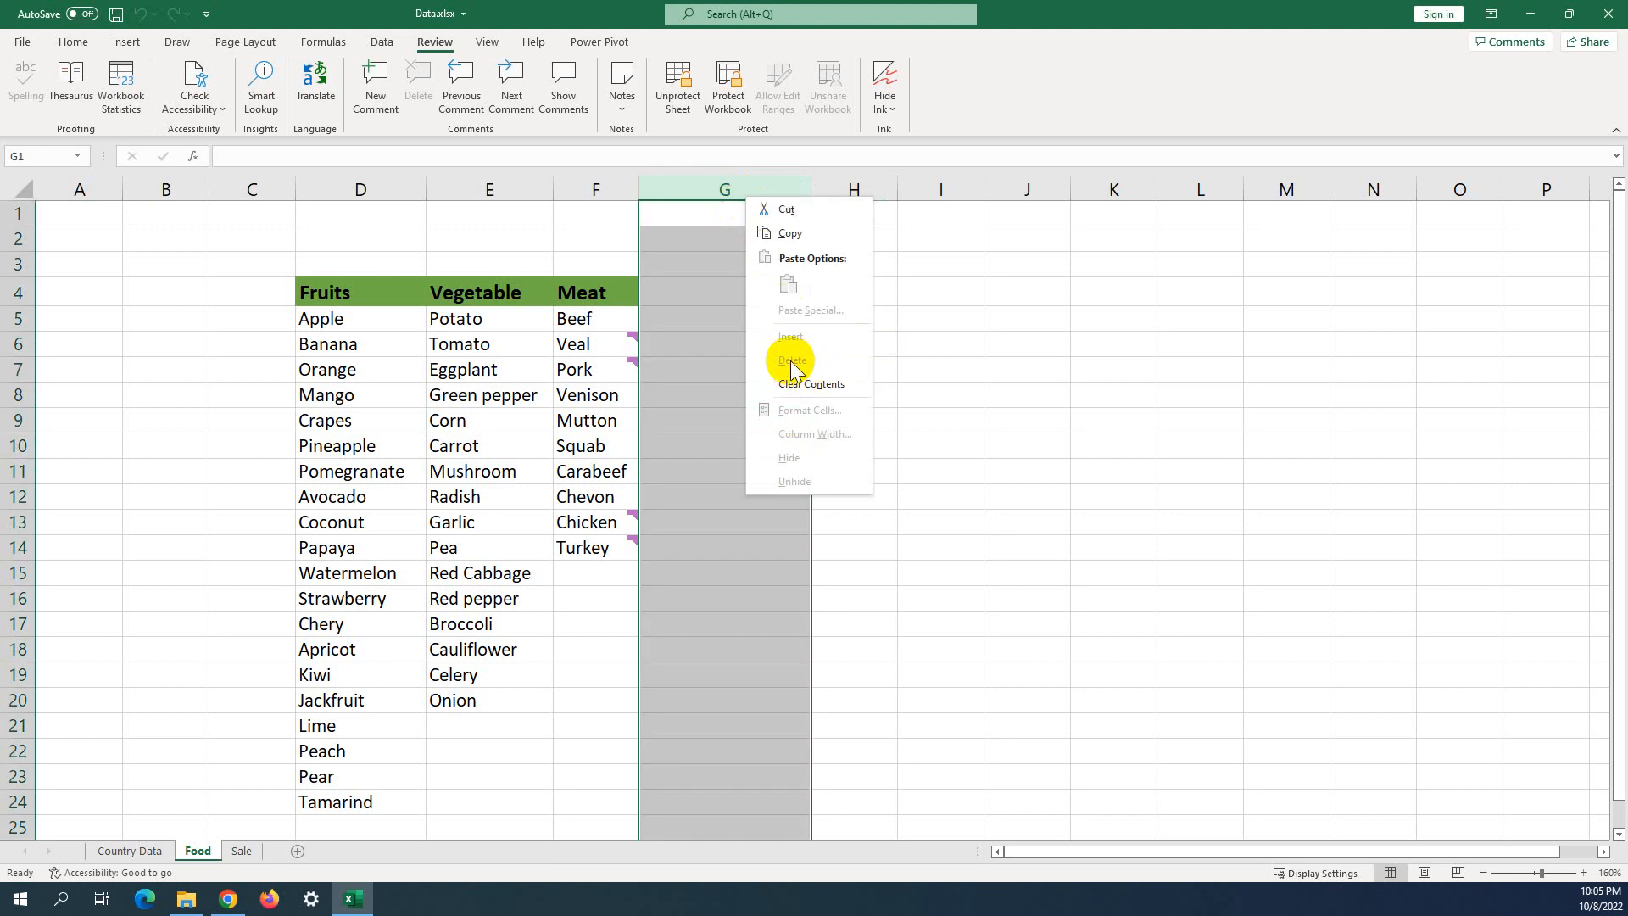
pyautogui.press('Escape')
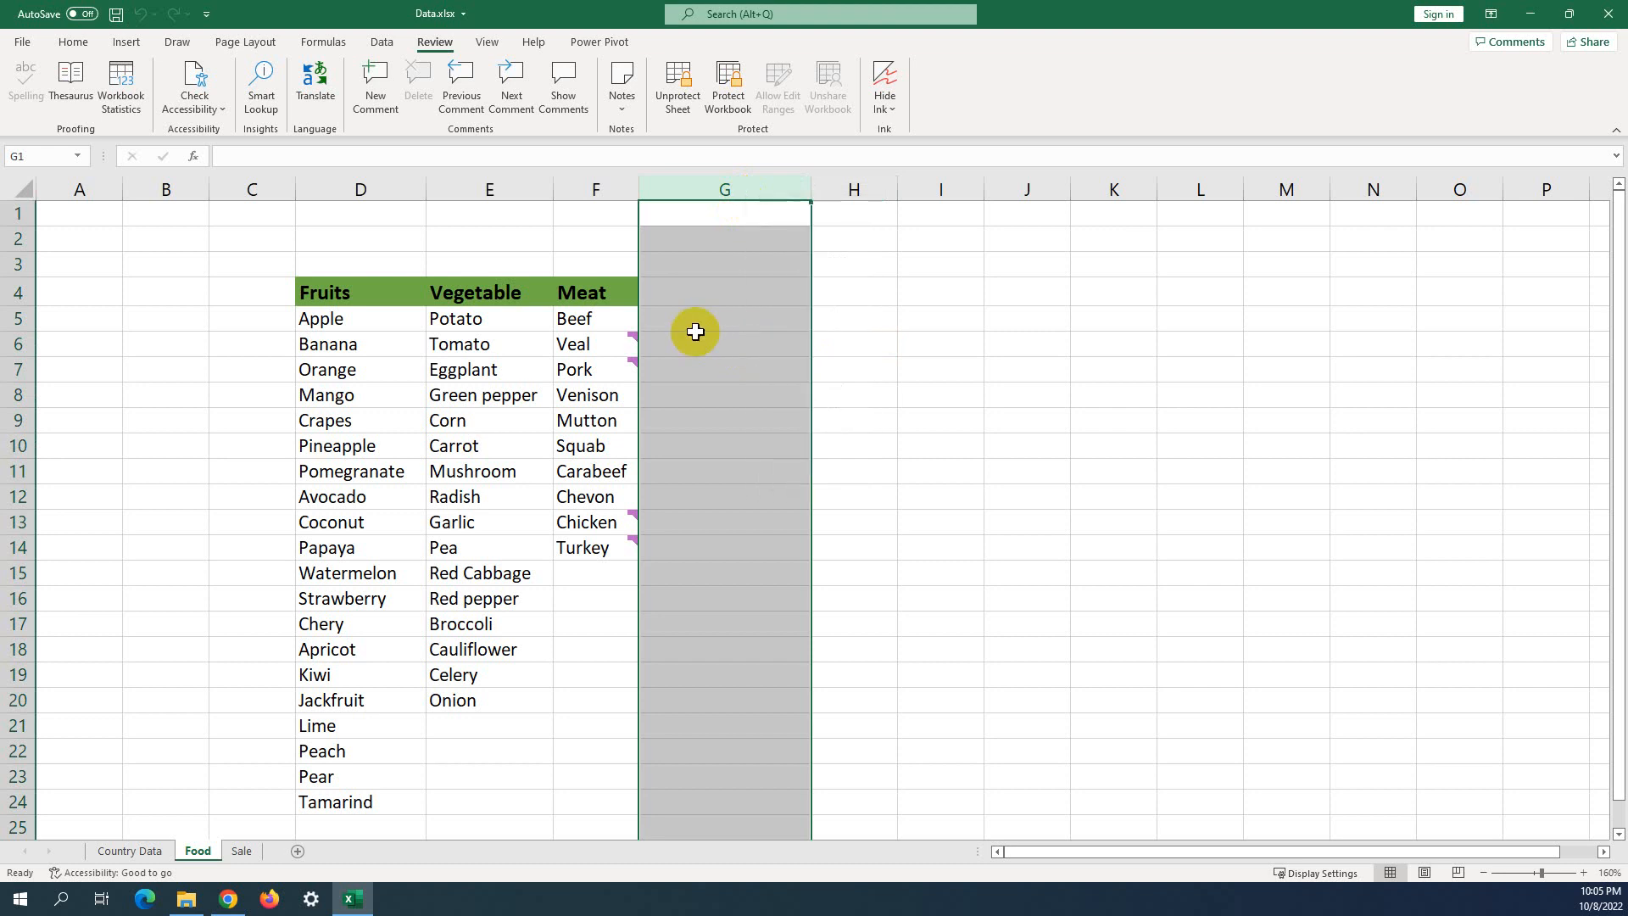
pyautogui.rightClick(23, 524)
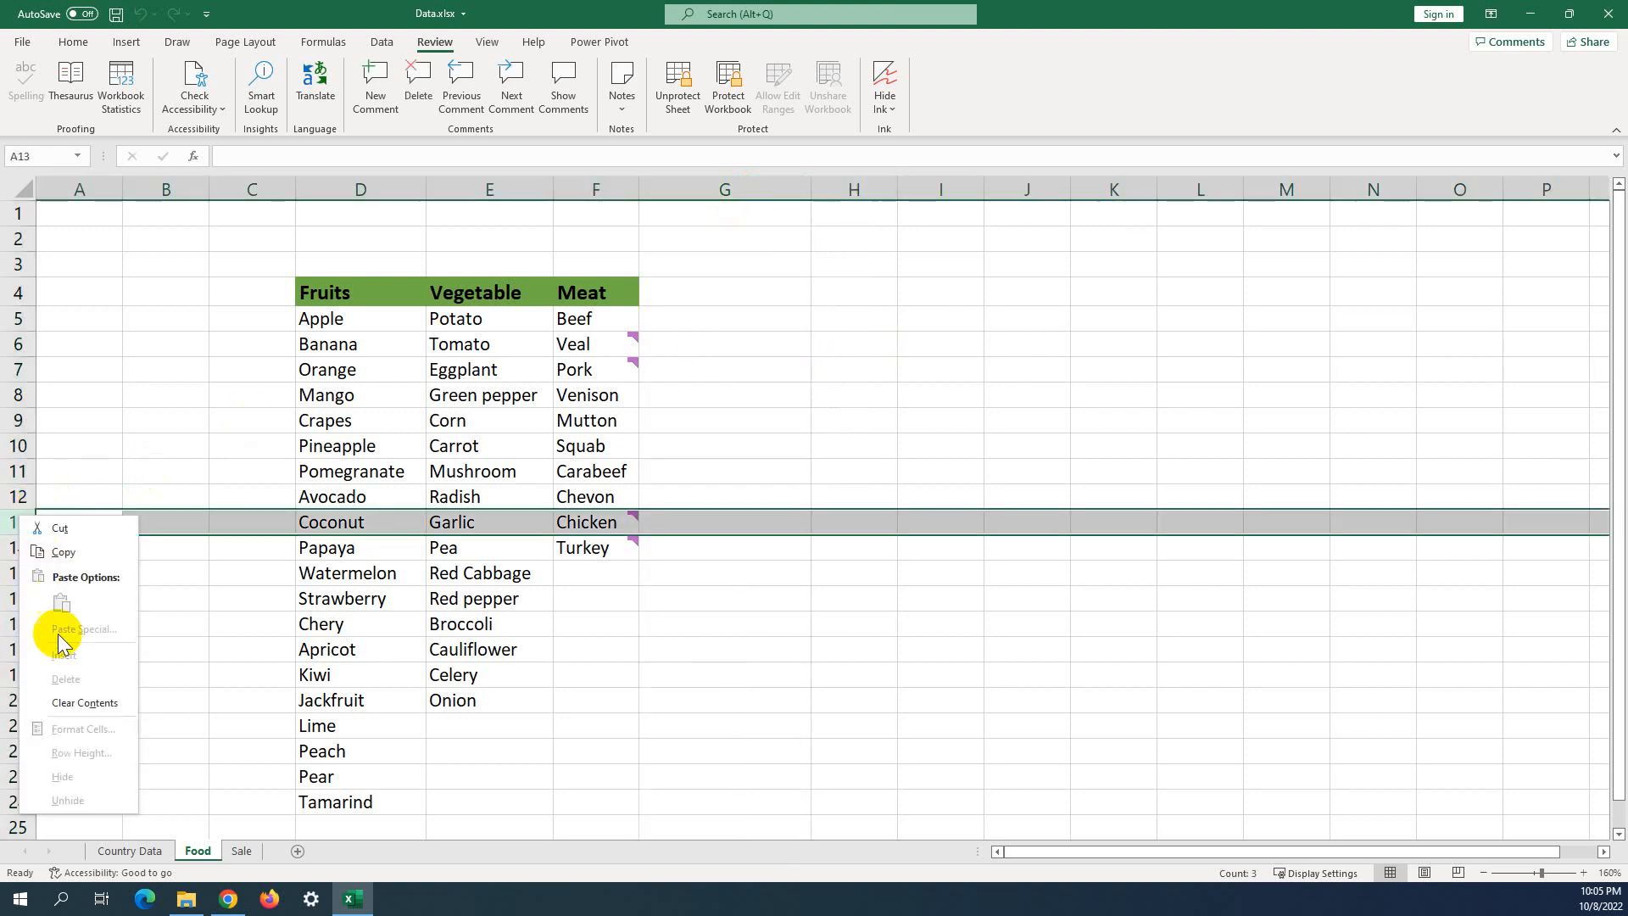
pyautogui.press('Escape')
pyautogui.moveTo(203, 292); pyautogui.dragTo(625, 804)
pyautogui.click(763, 623)
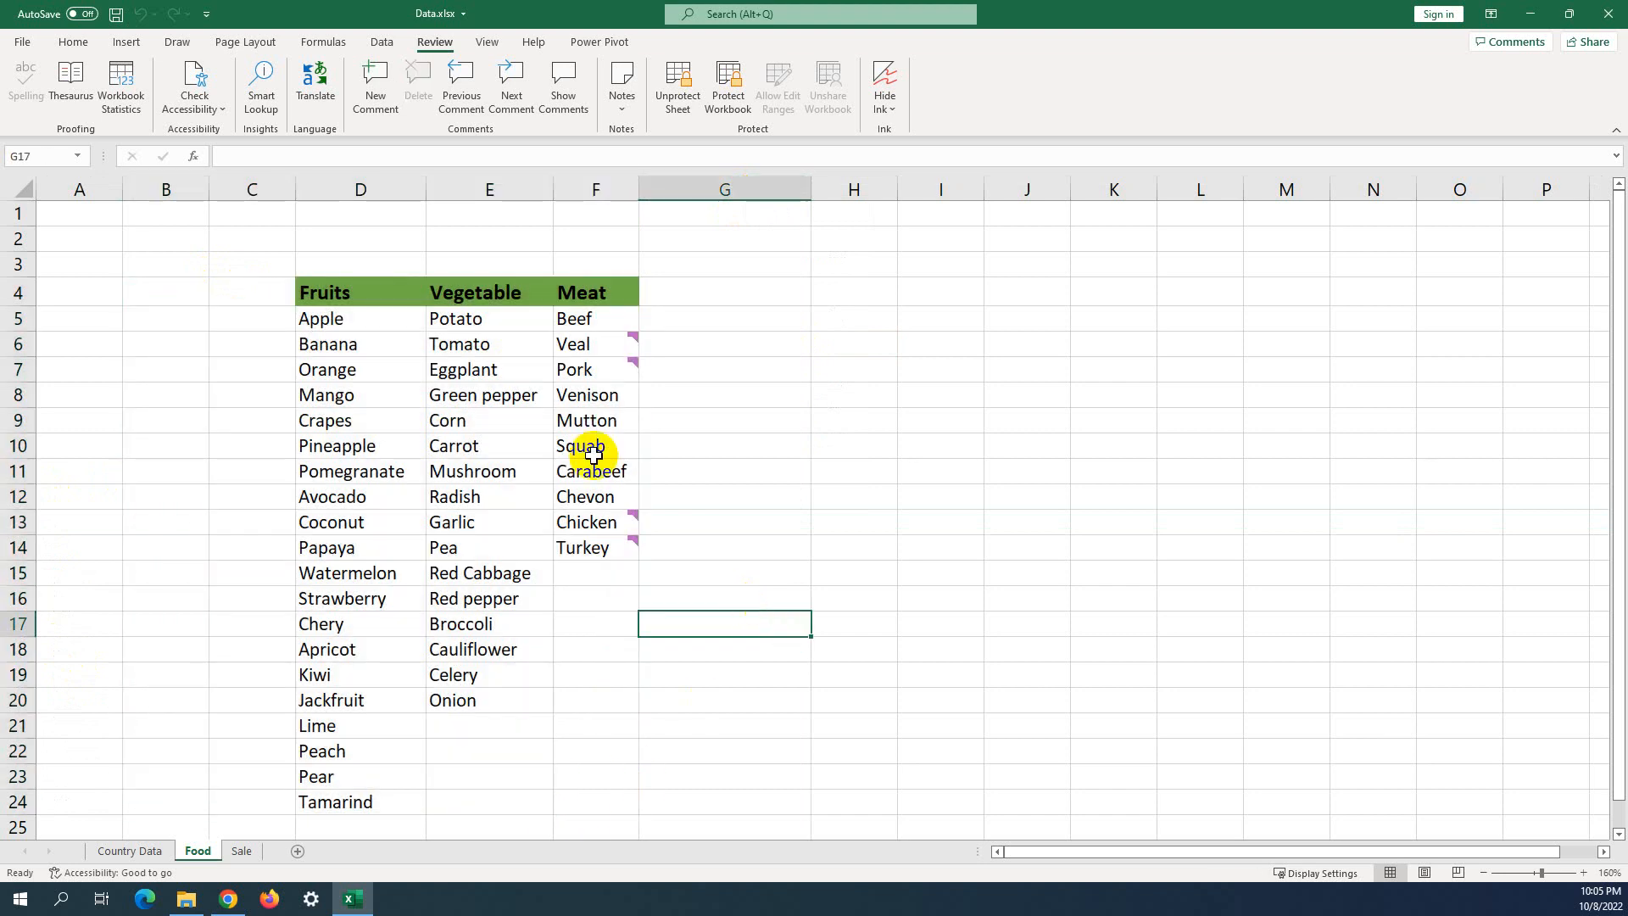
pyautogui.moveTo(301, 265); pyautogui.dragTo(625, 777)
pyautogui.click(785, 526)
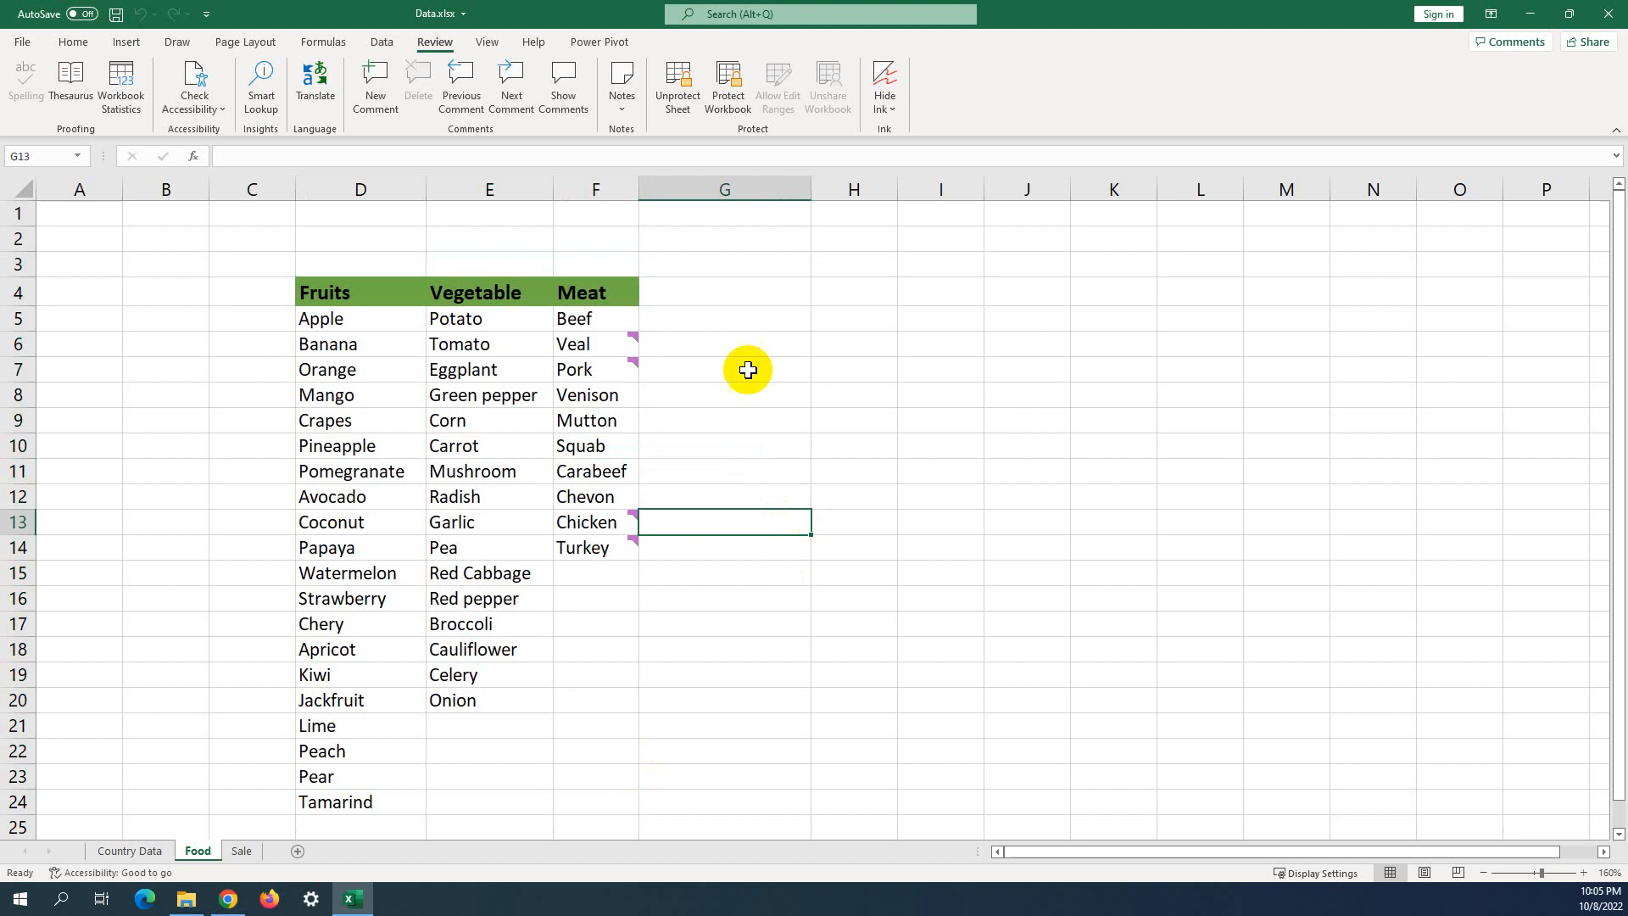
# Unprotect the Food sheet by entering its password.
pyautogui.click(691, 108)
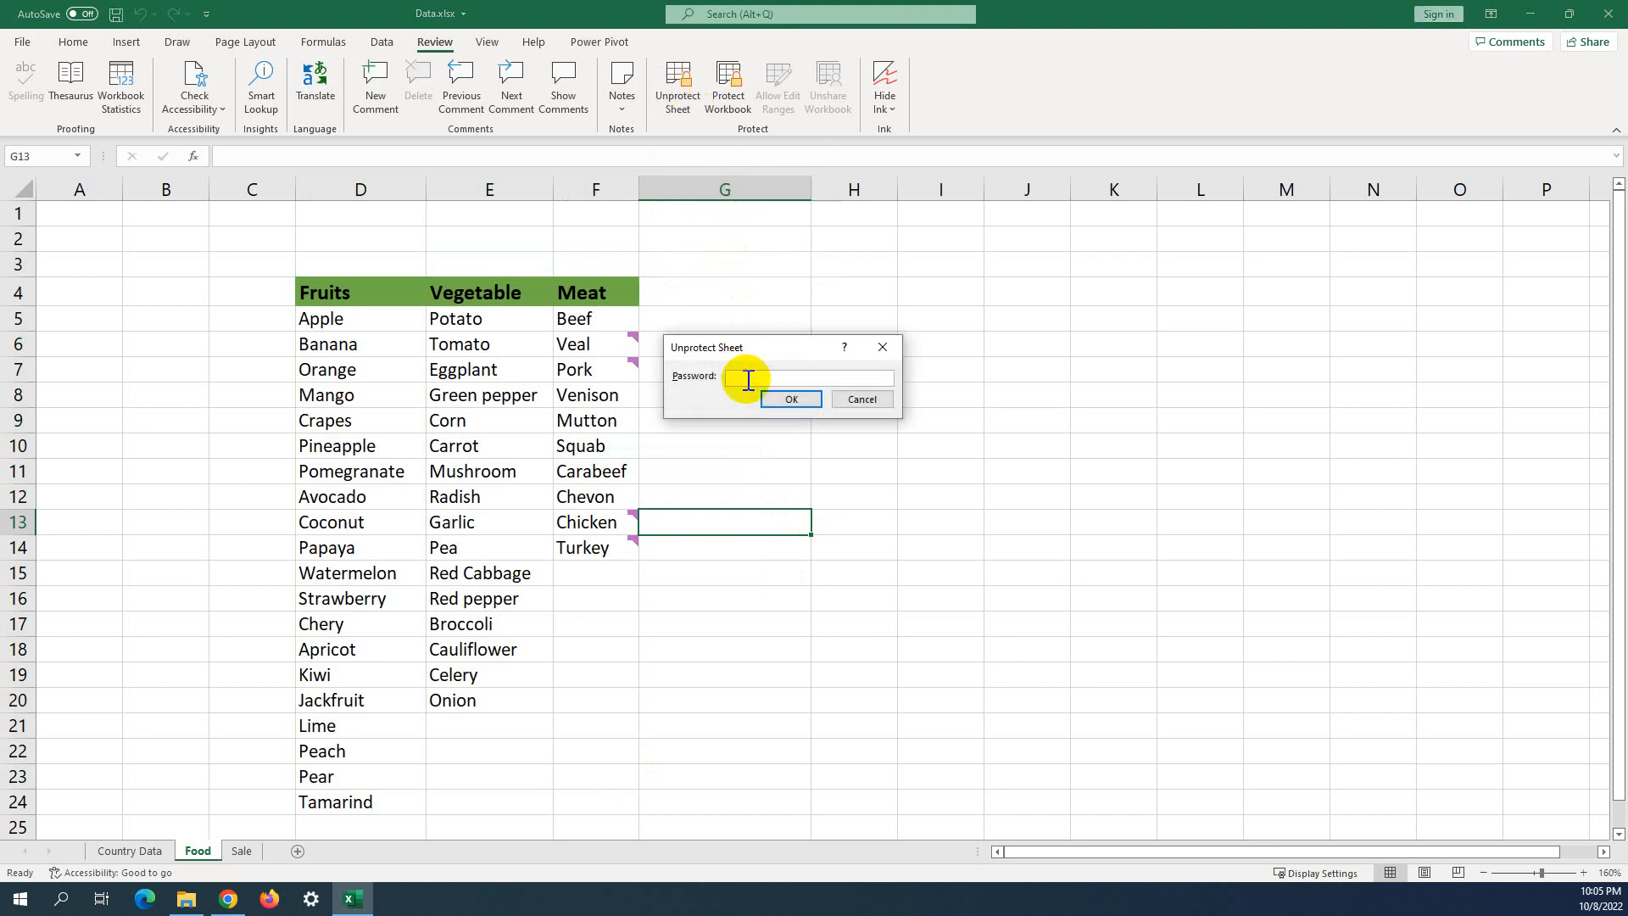
pyautogui.write('234')
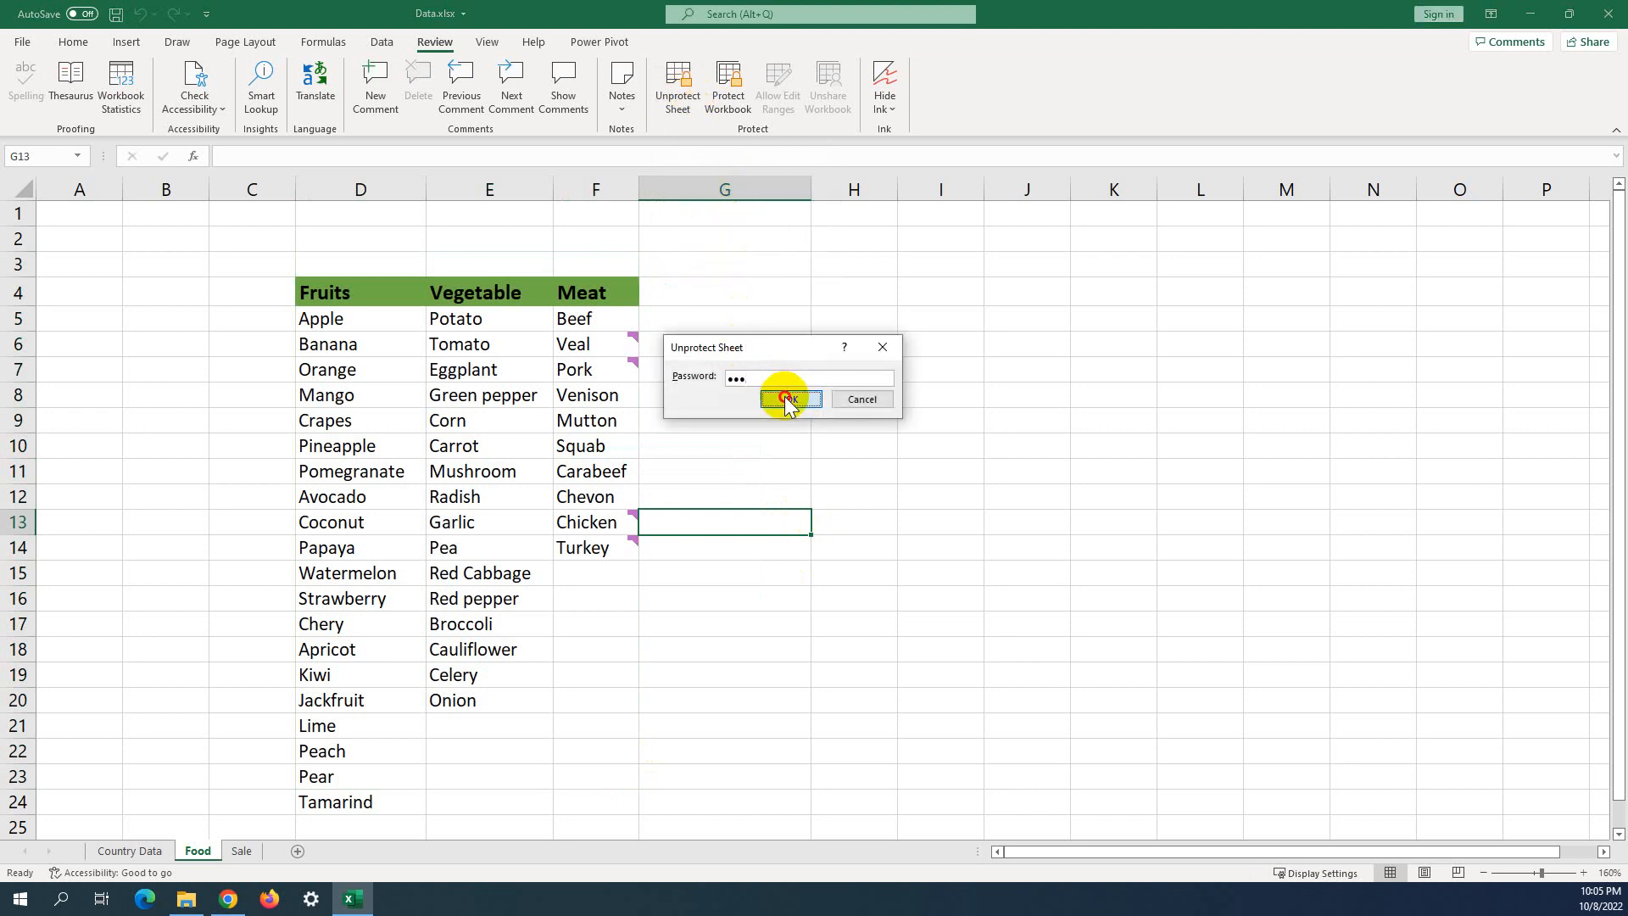
pyautogui.click(785, 399)
# Re-protect the sheet with a confirmed password, disallowing selection of locked and unlocked cells.
pyautogui.click(671, 89)
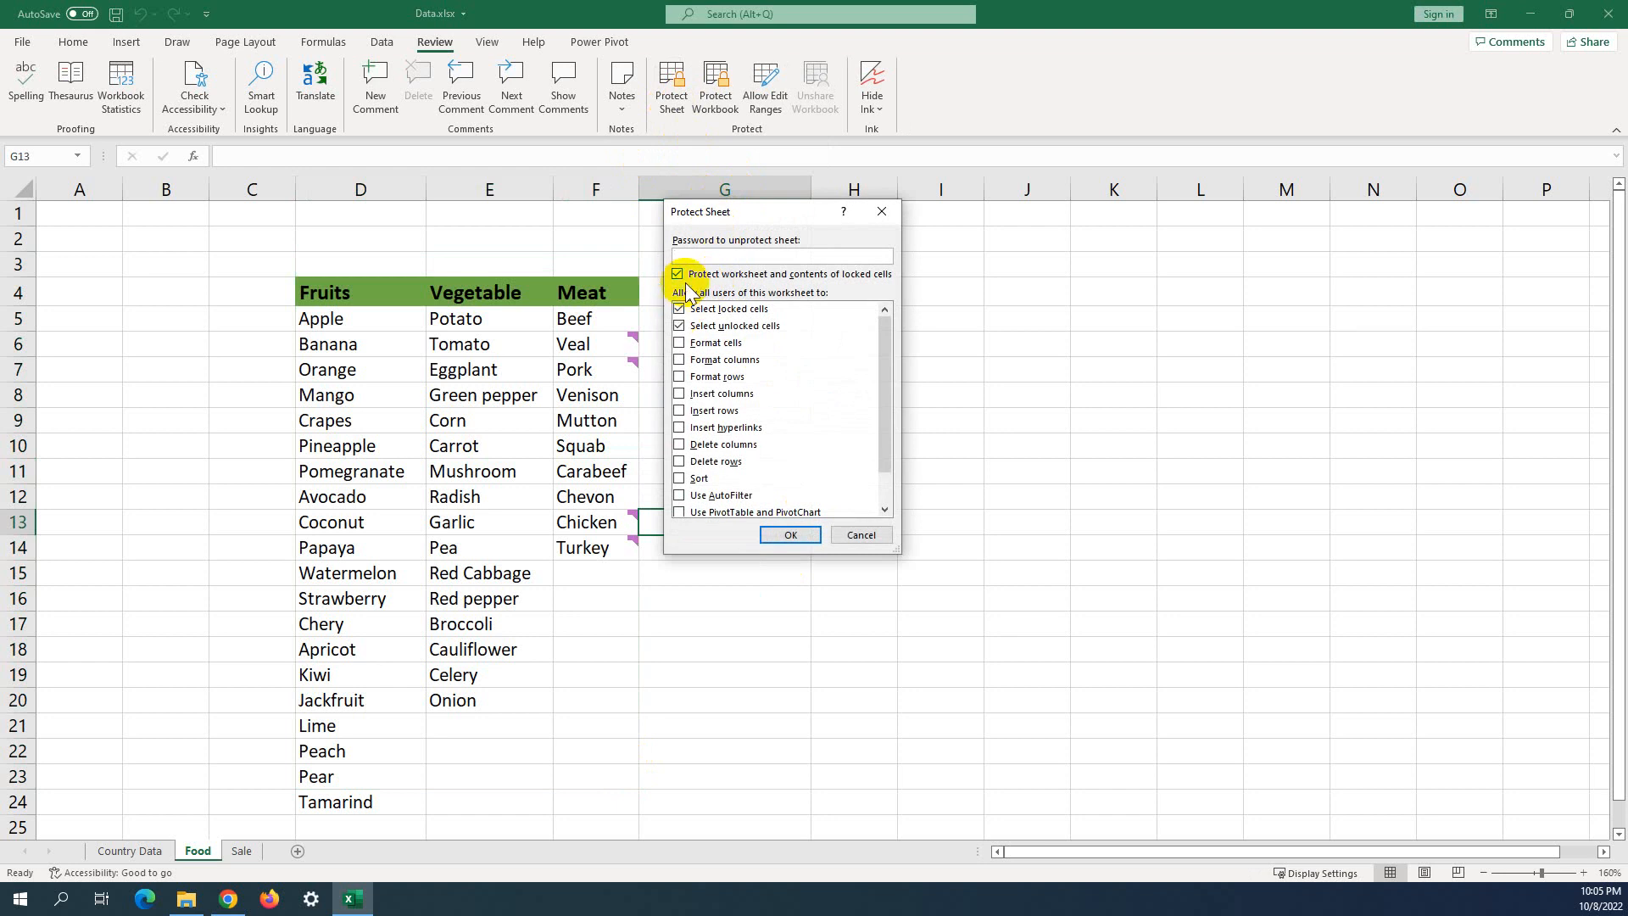
pyautogui.write('123')
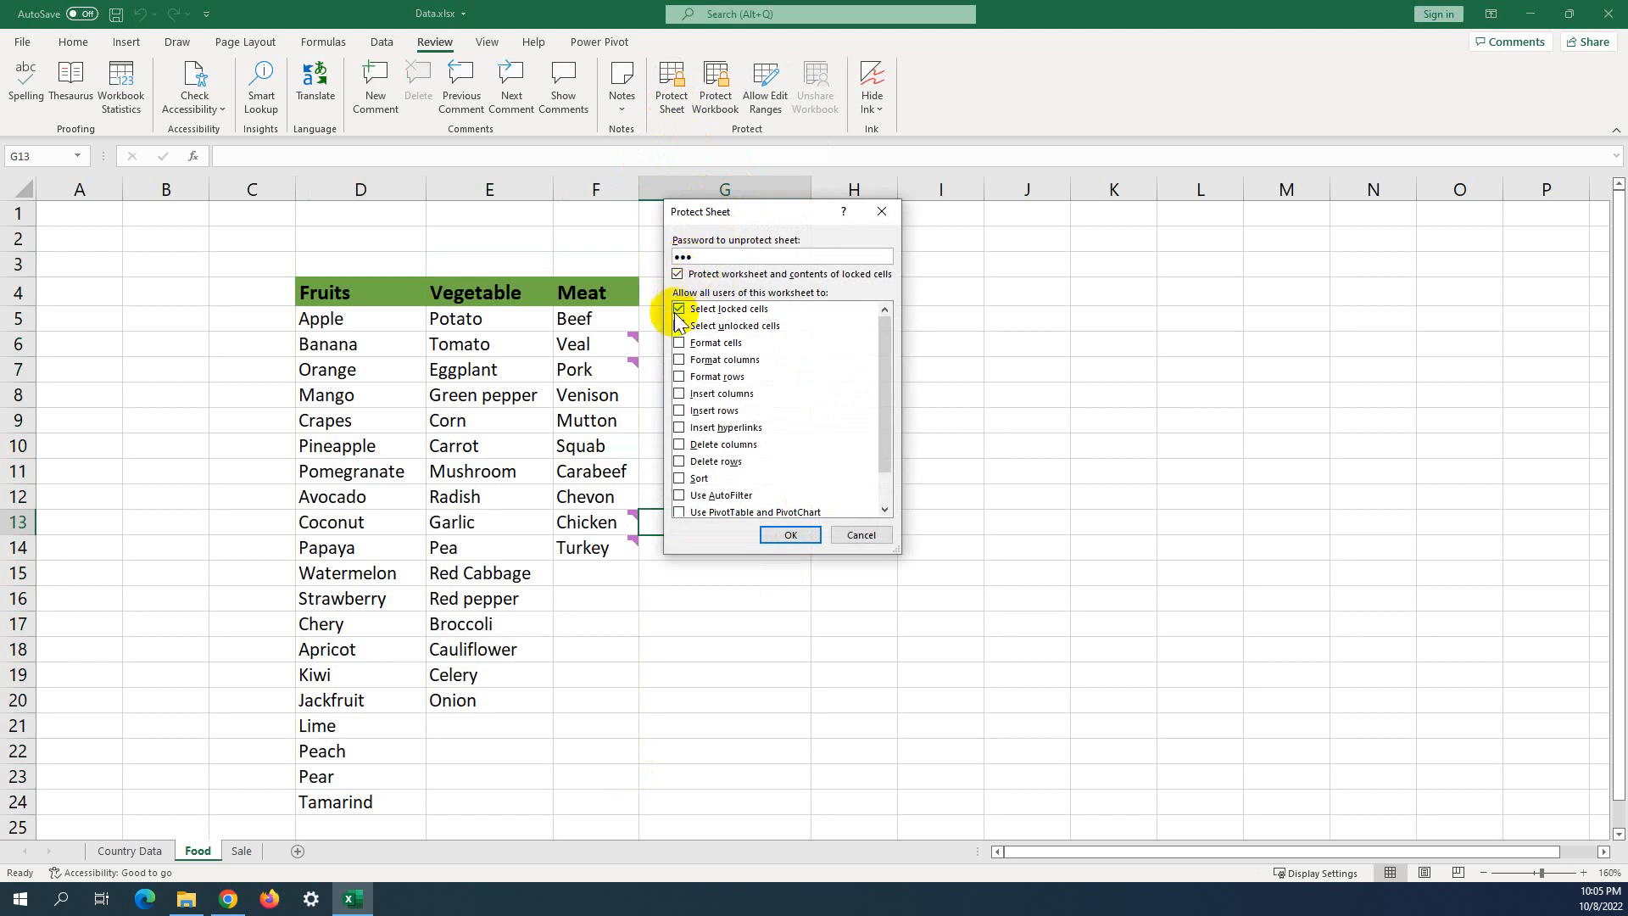
pyautogui.click(680, 326)
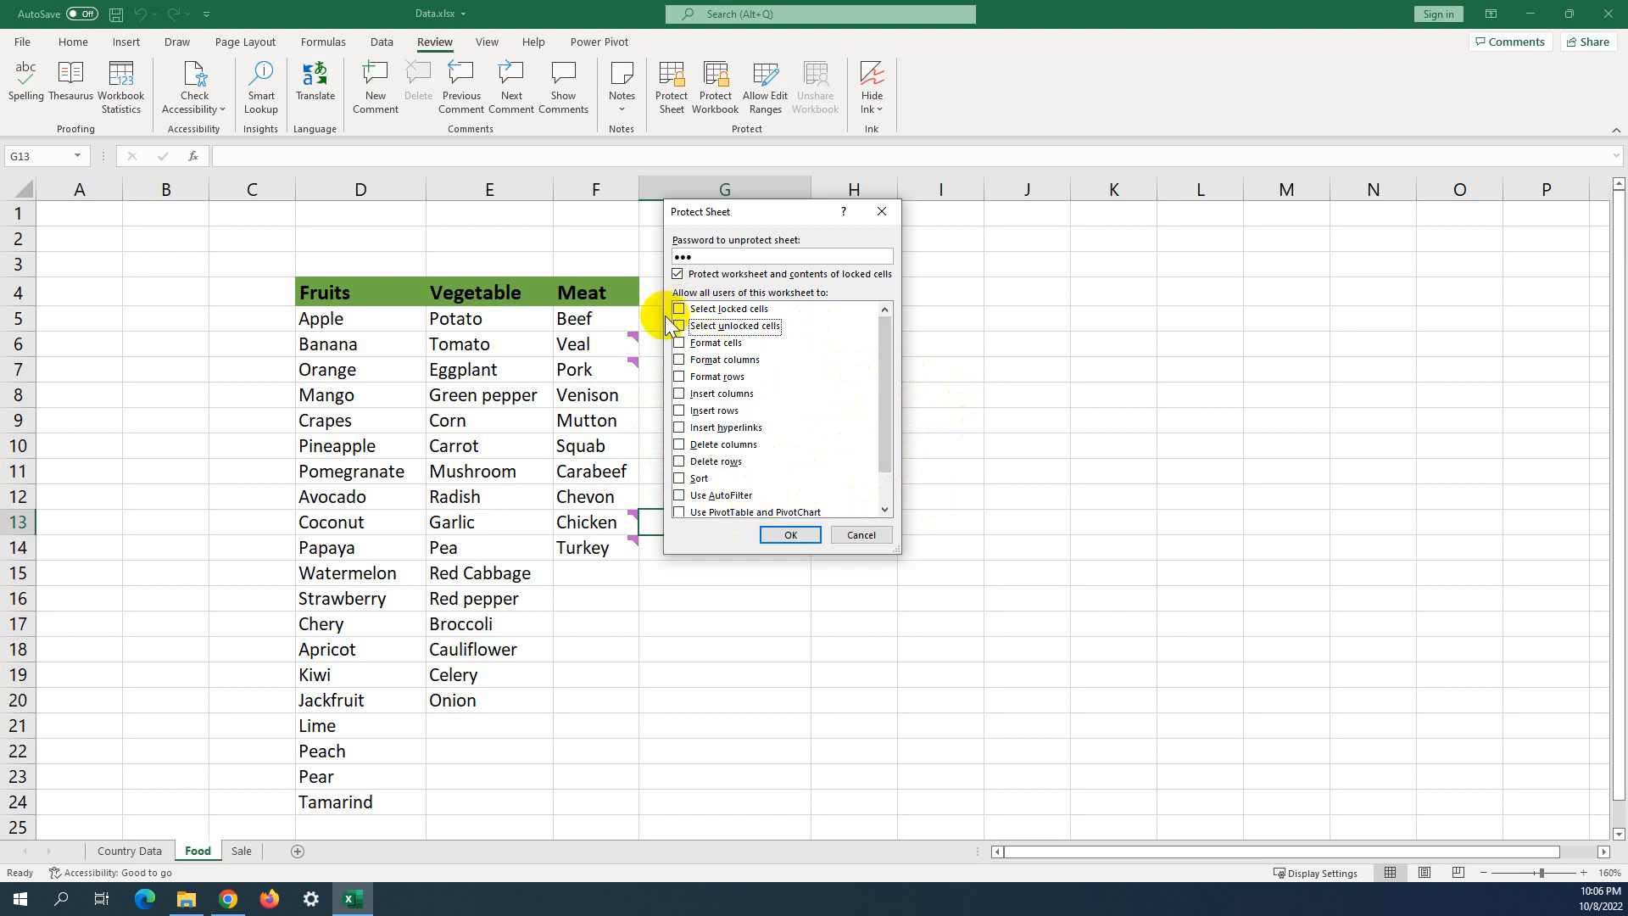
pyautogui.click(787, 532)
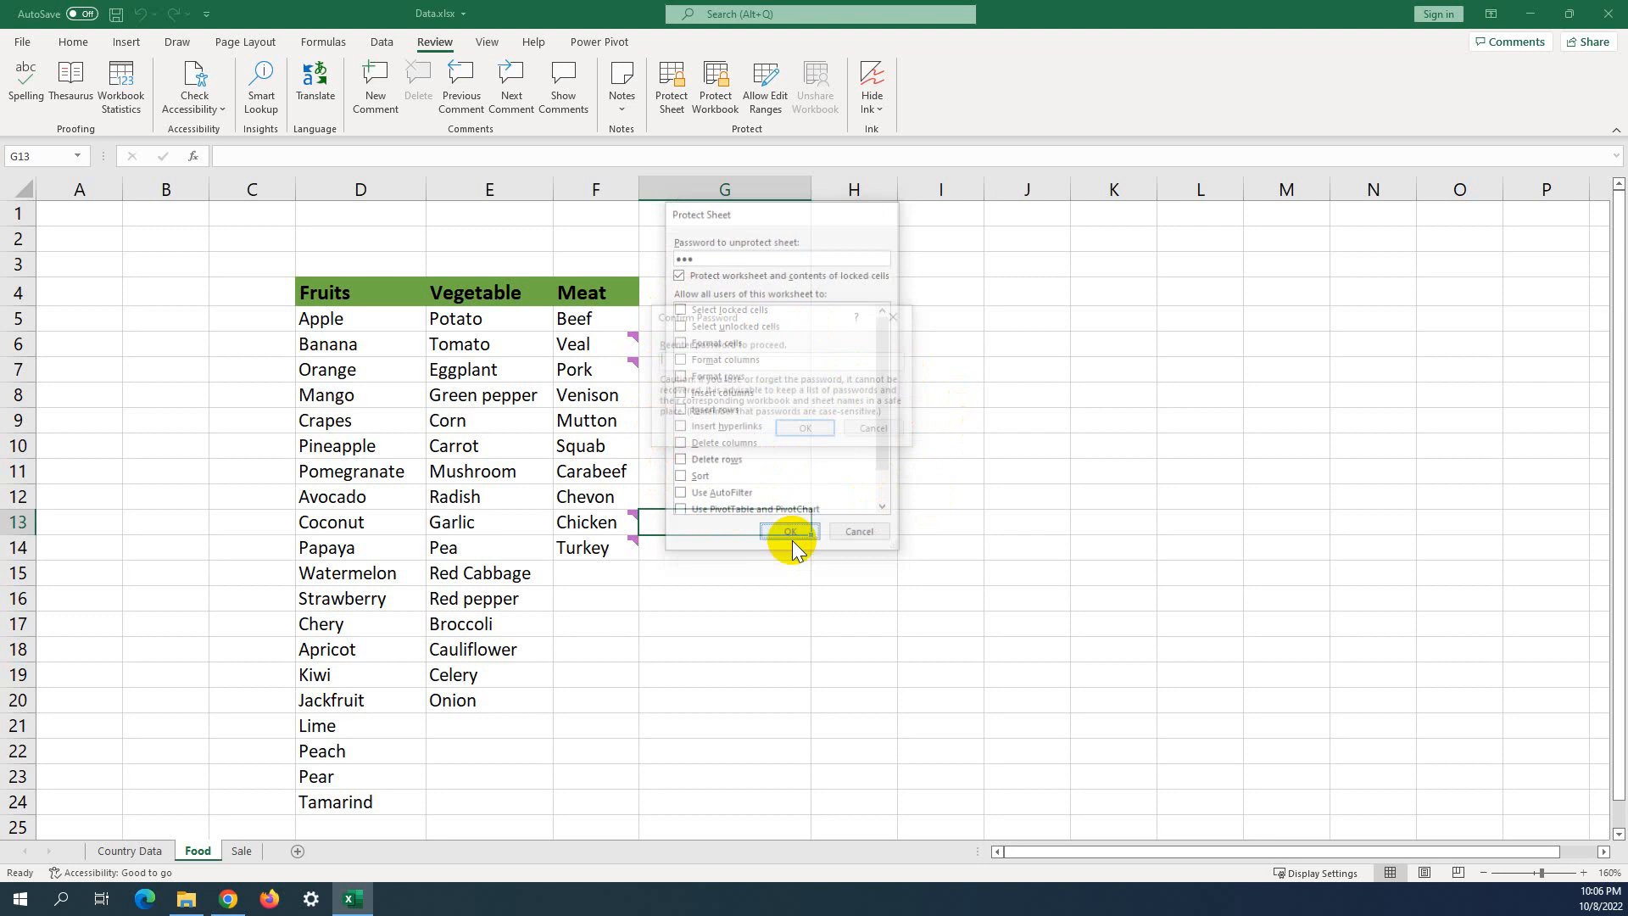
pyautogui.write('1')
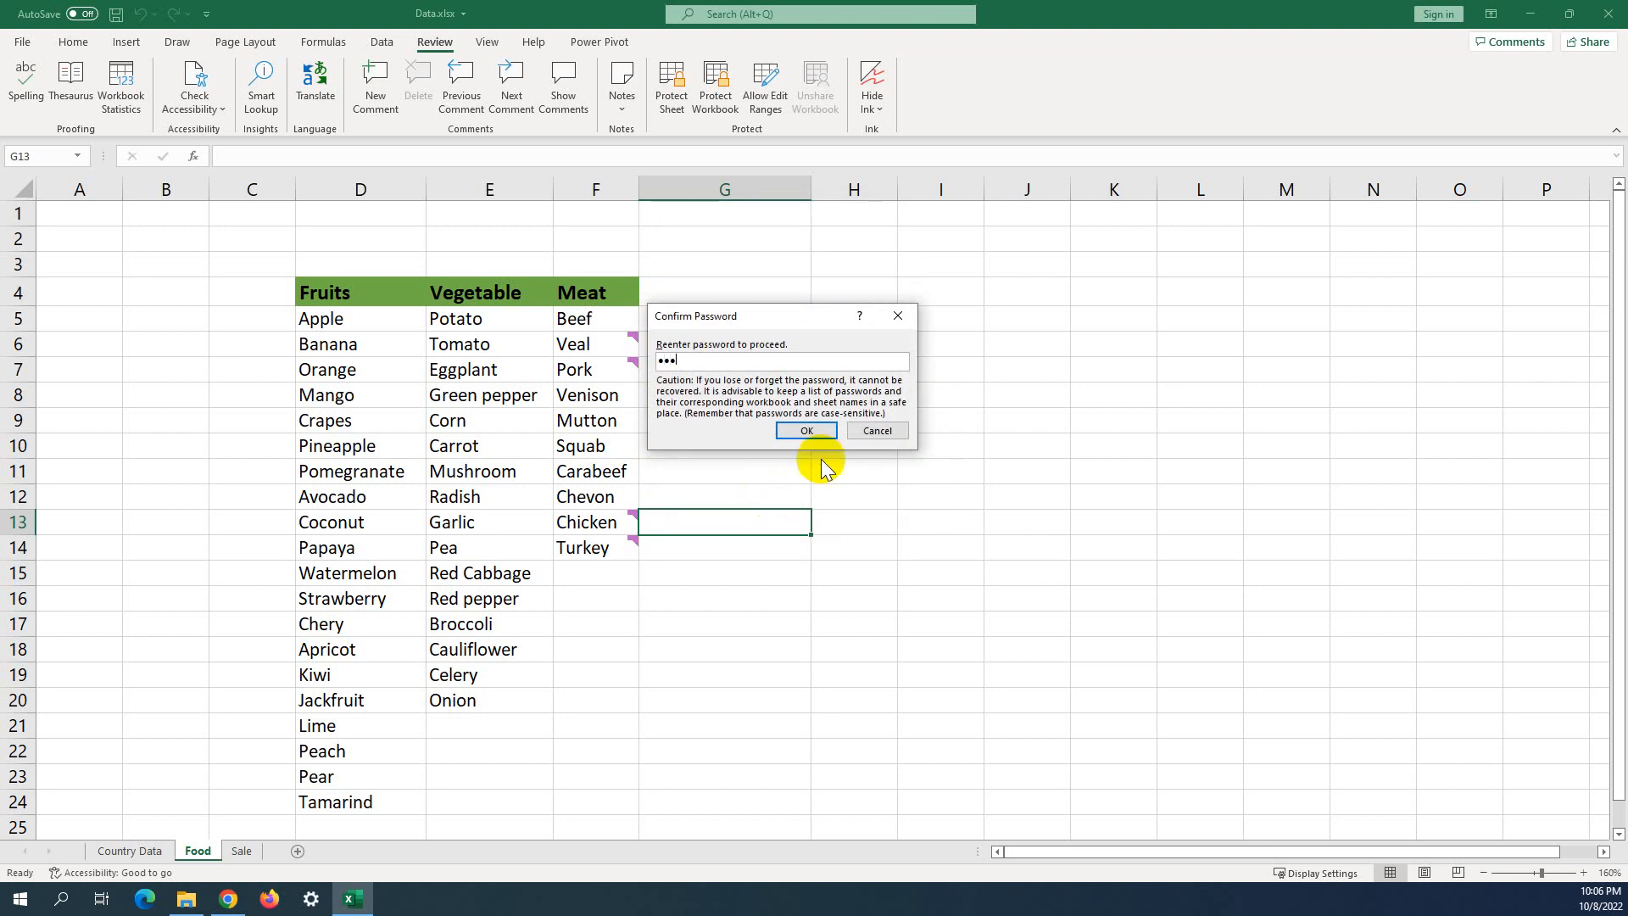
pyautogui.click(820, 430)
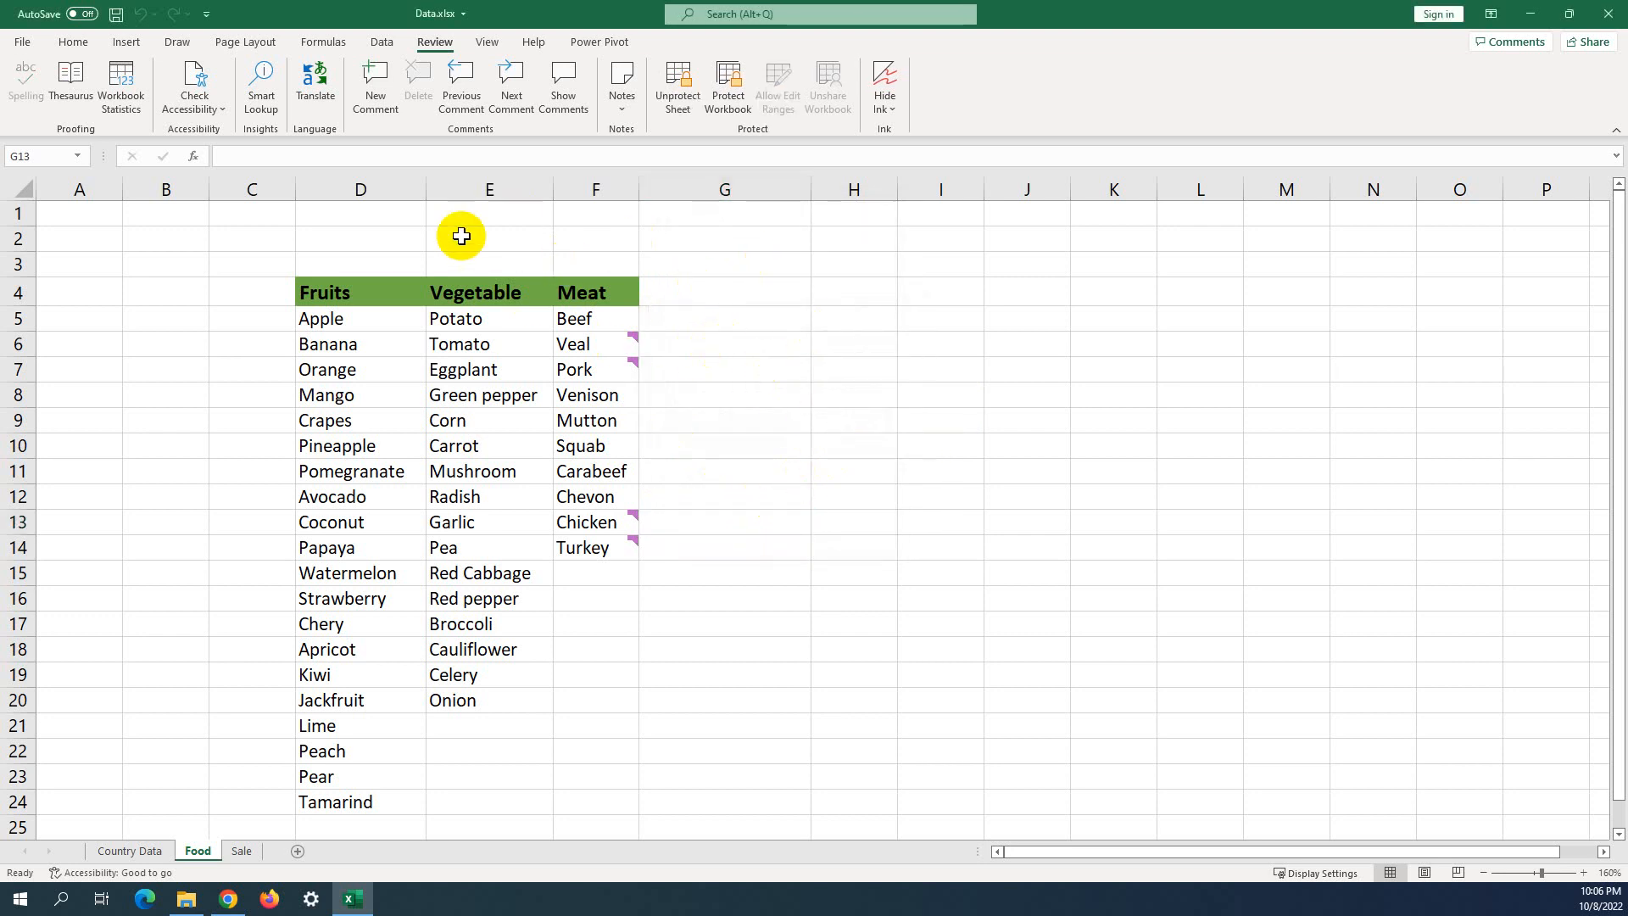
# Remove the Food sheet's protection using its password.
pyautogui.click(679, 100)
pyautogui.click(764, 379)
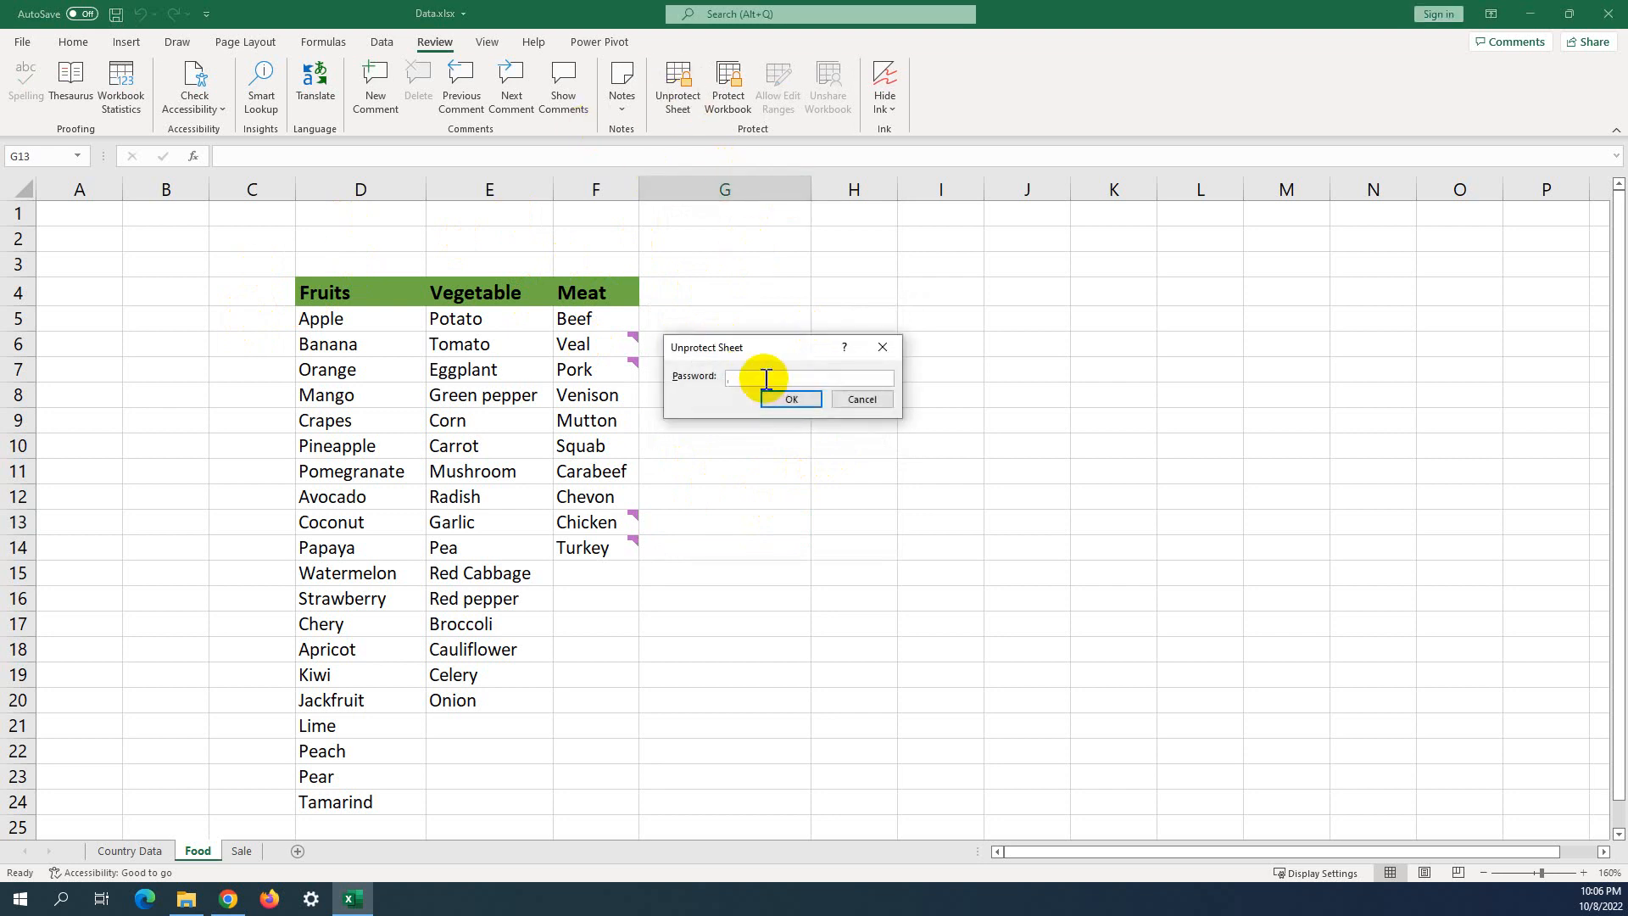
pyautogui.click(787, 401)
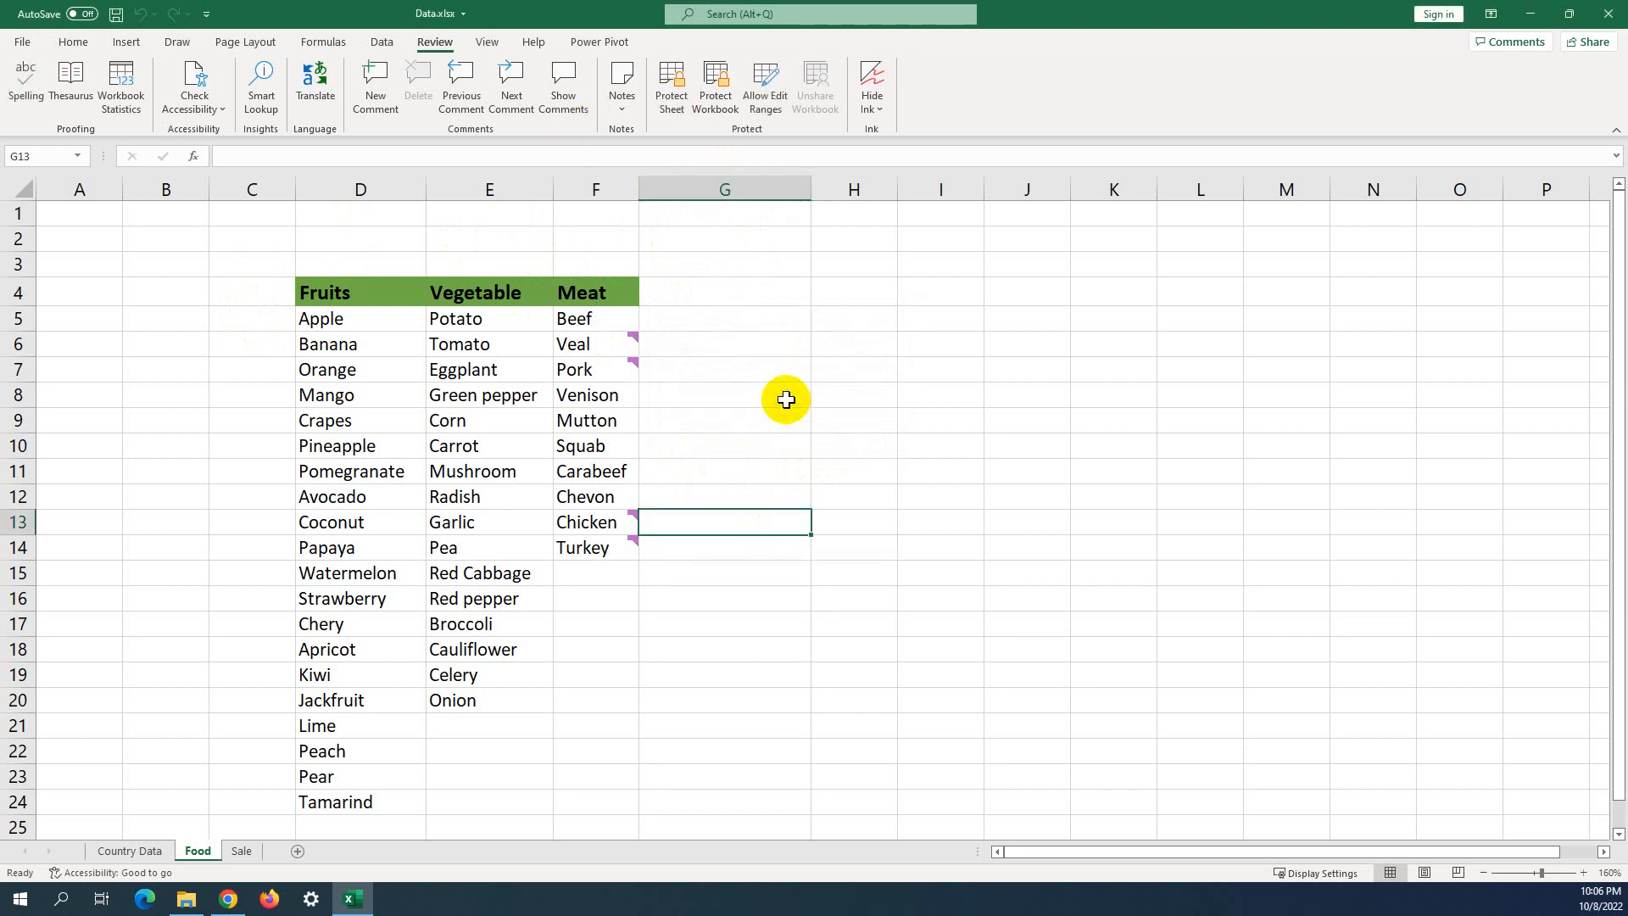
# Delete the empty columns G and H.
pyautogui.click(688, 189)
pyautogui.rightClick(696, 203)
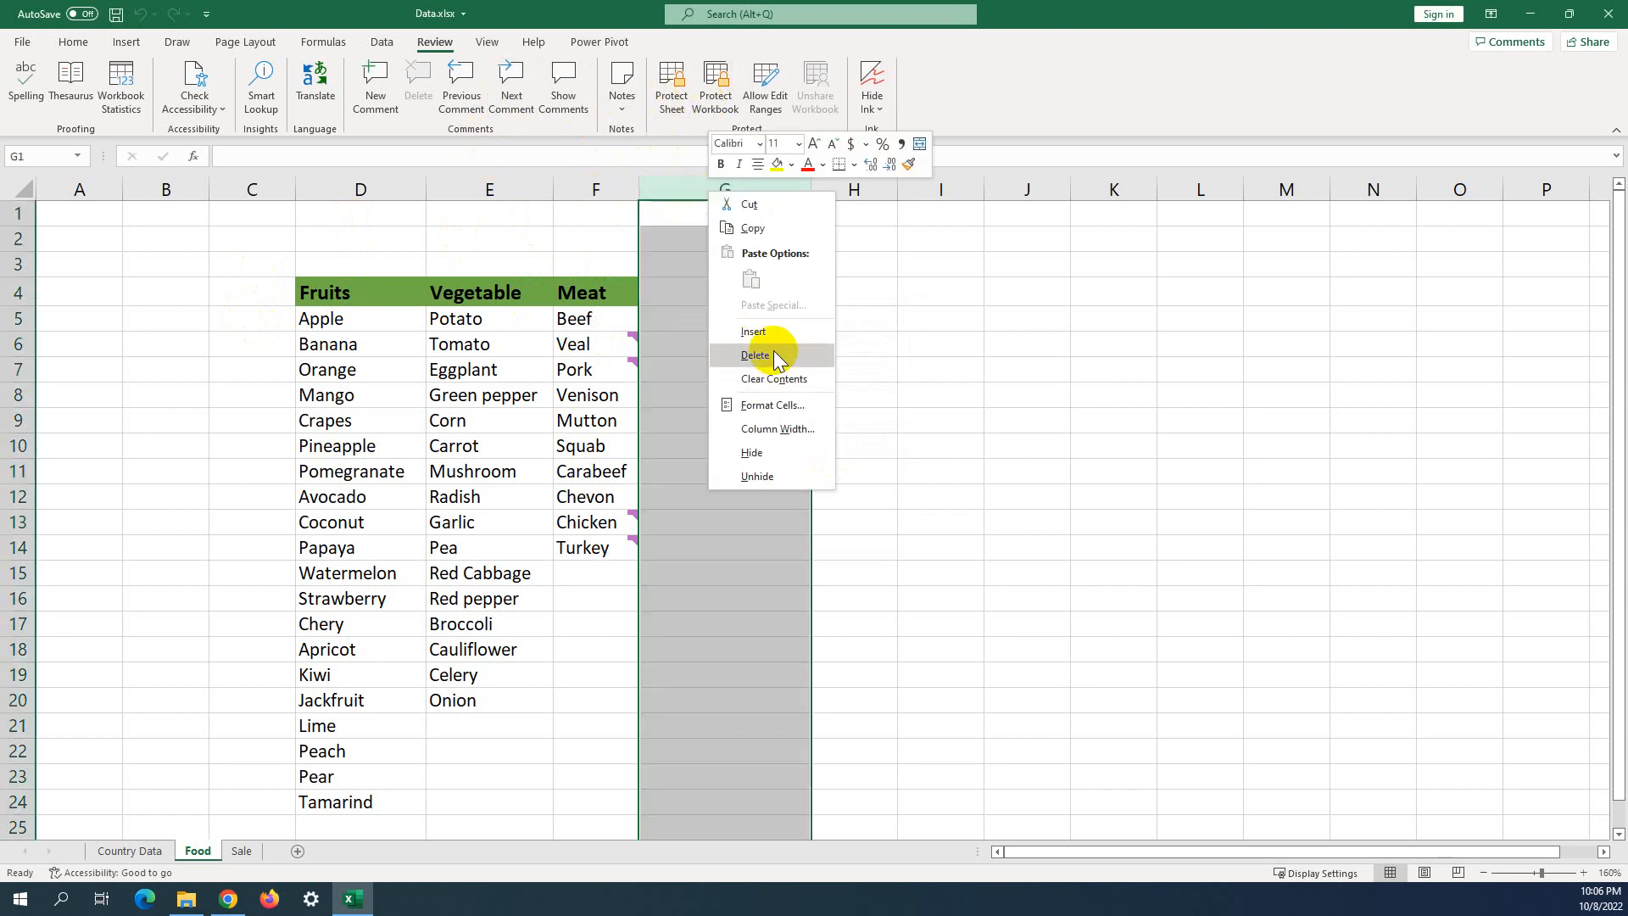
pyautogui.click(877, 194)
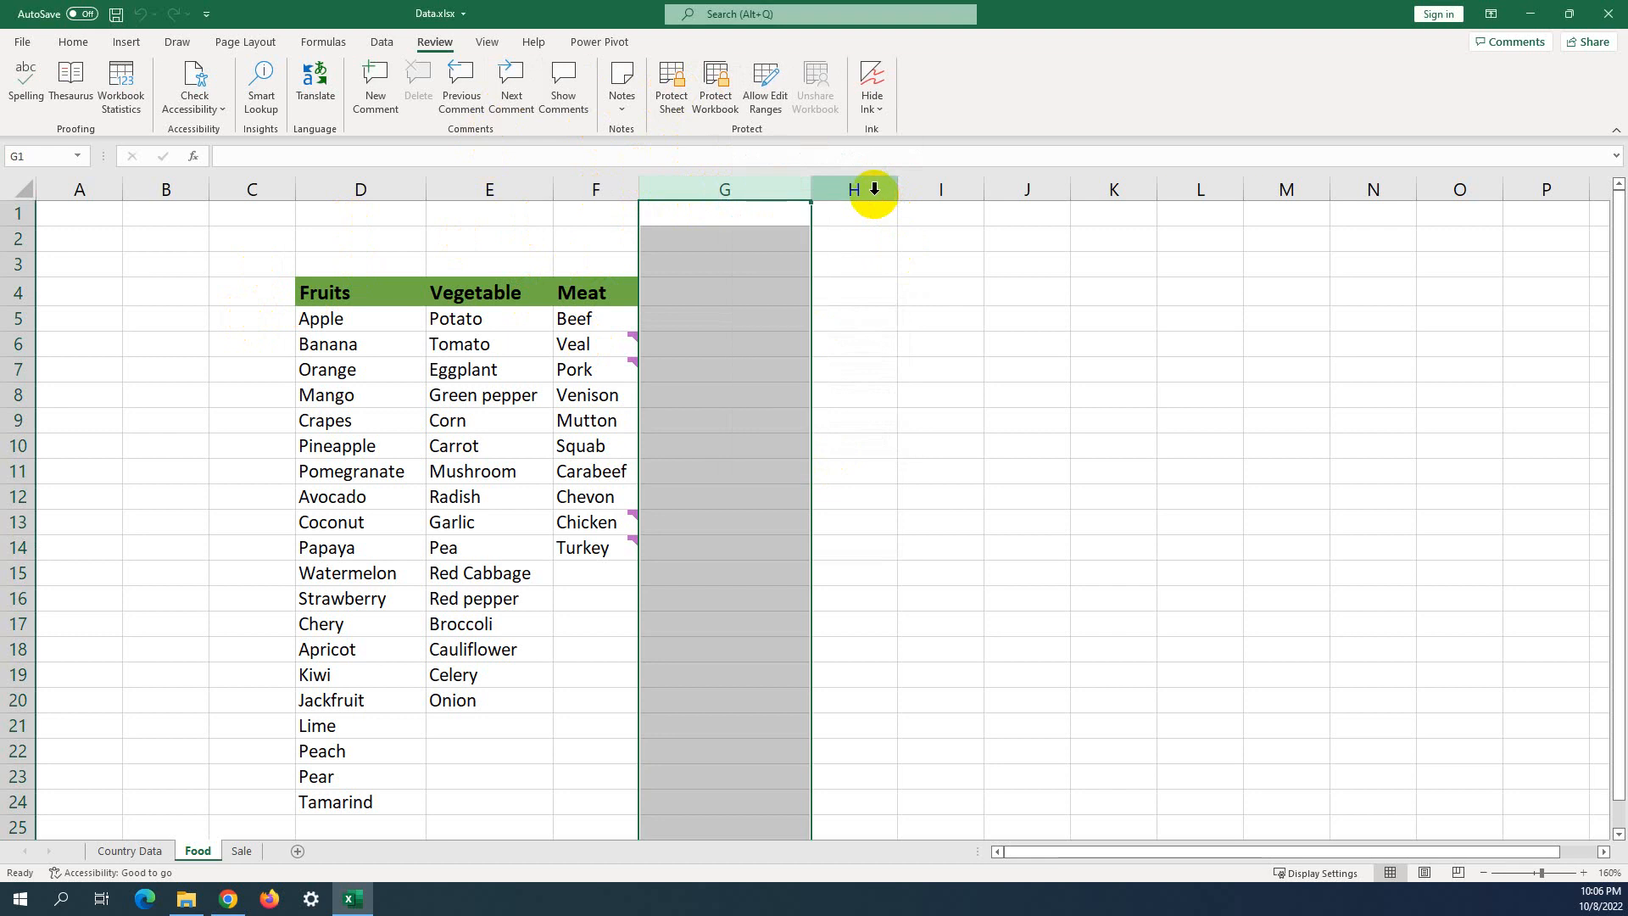
pyautogui.click(875, 189)
pyautogui.rightClick(874, 191)
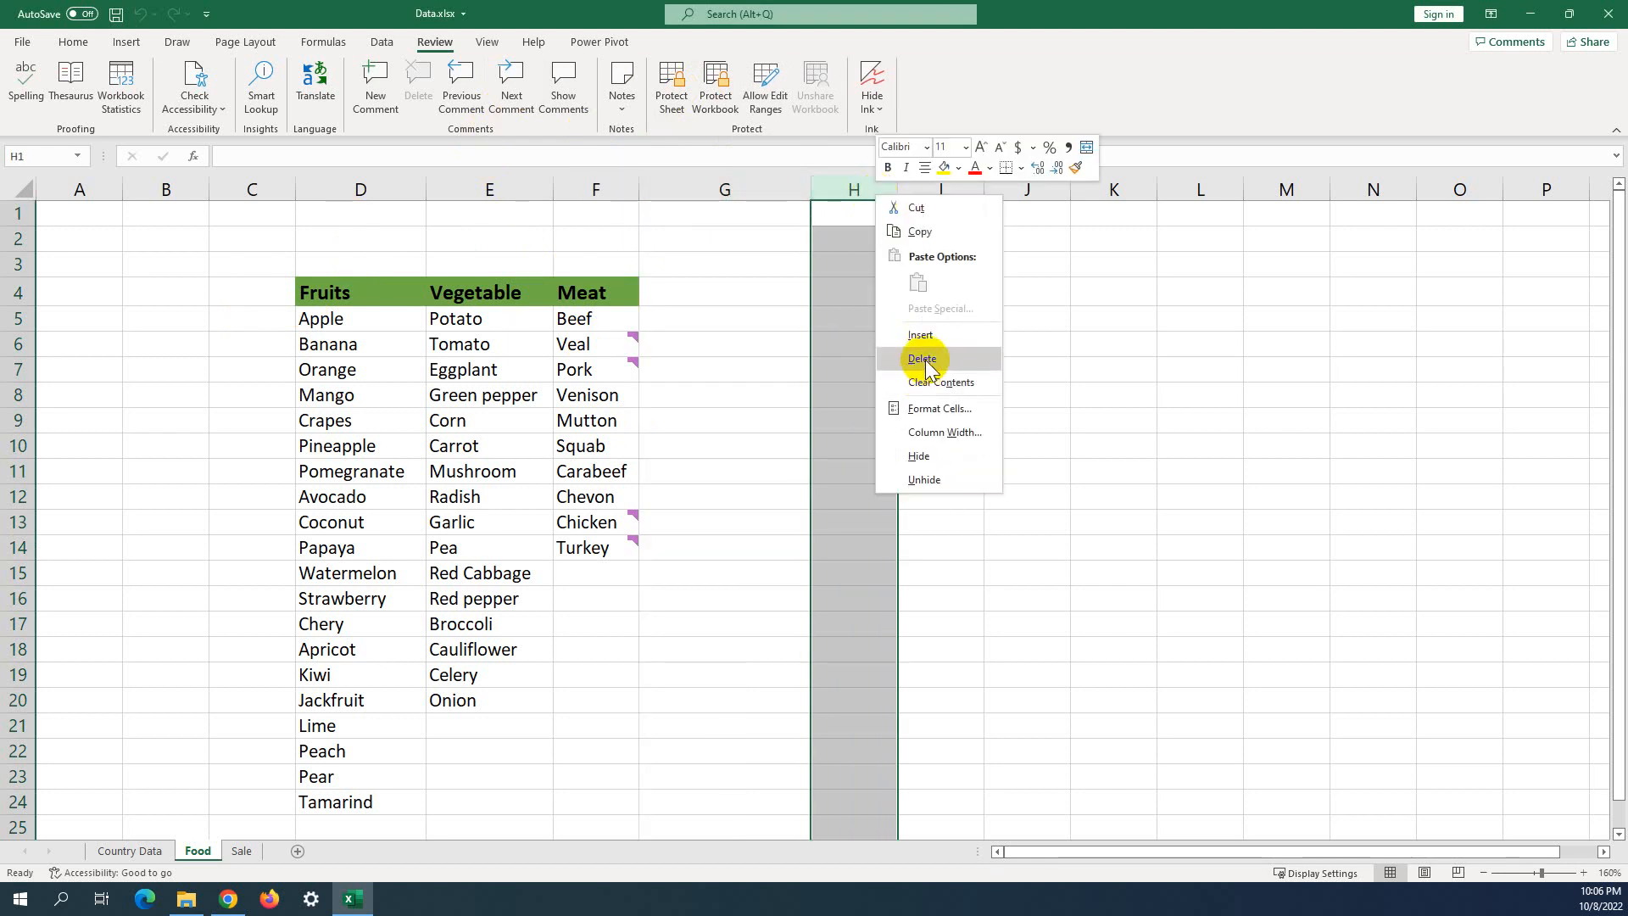
pyautogui.click(924, 360)
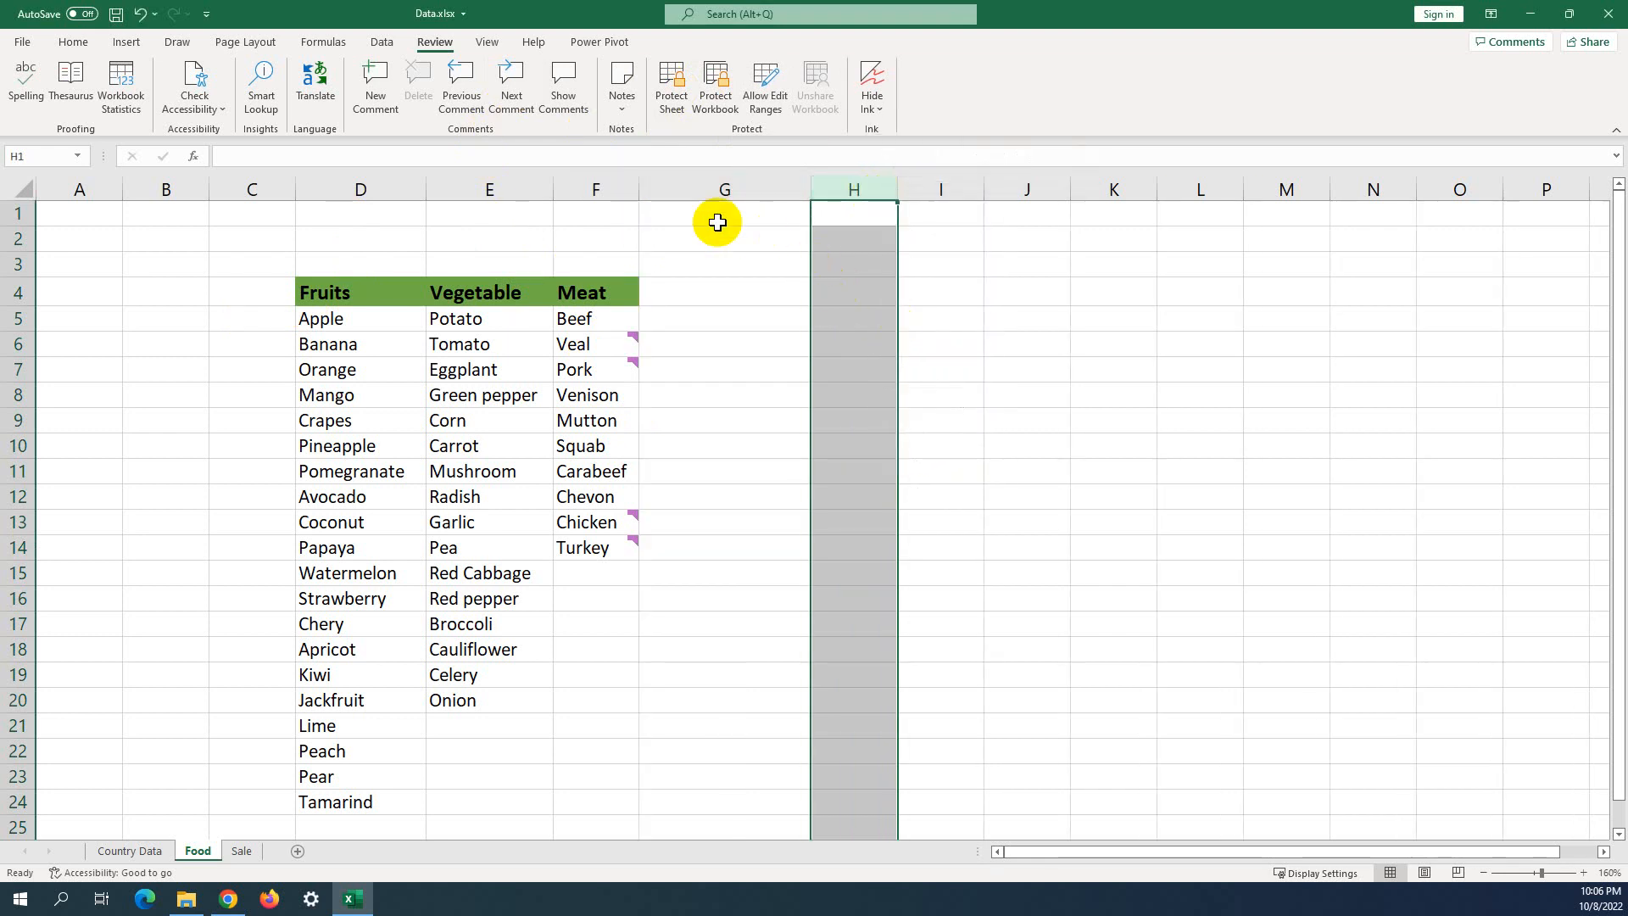
# Delete the Meat column F from the Food sheet.
pyautogui.click(665, 189)
pyautogui.click(593, 182)
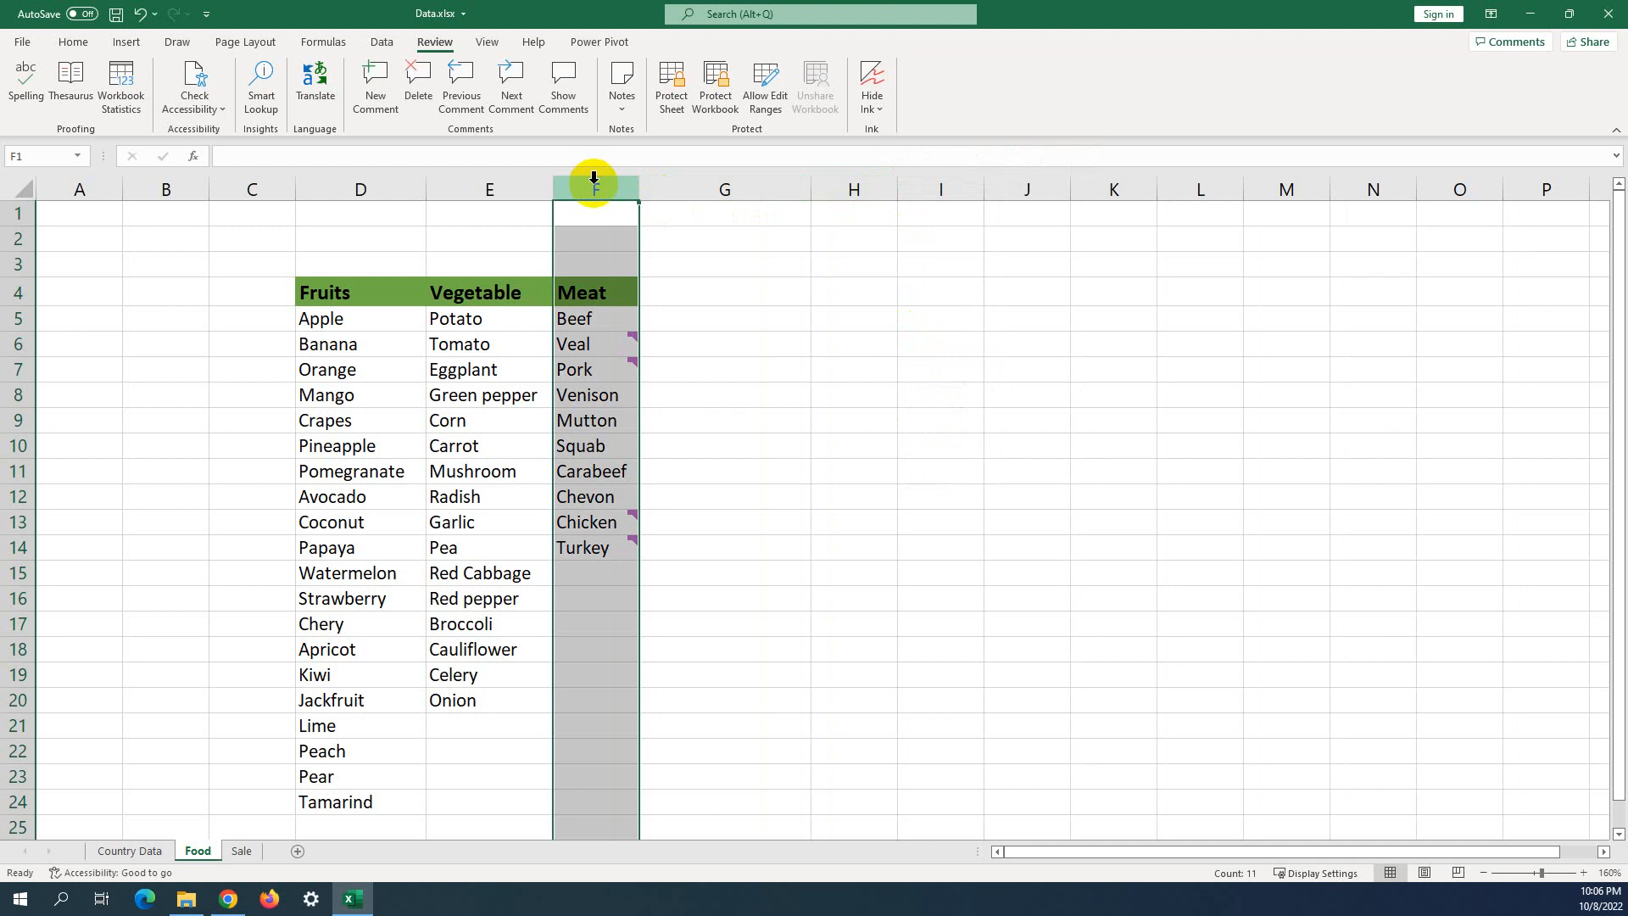
pyautogui.rightClick(594, 183)
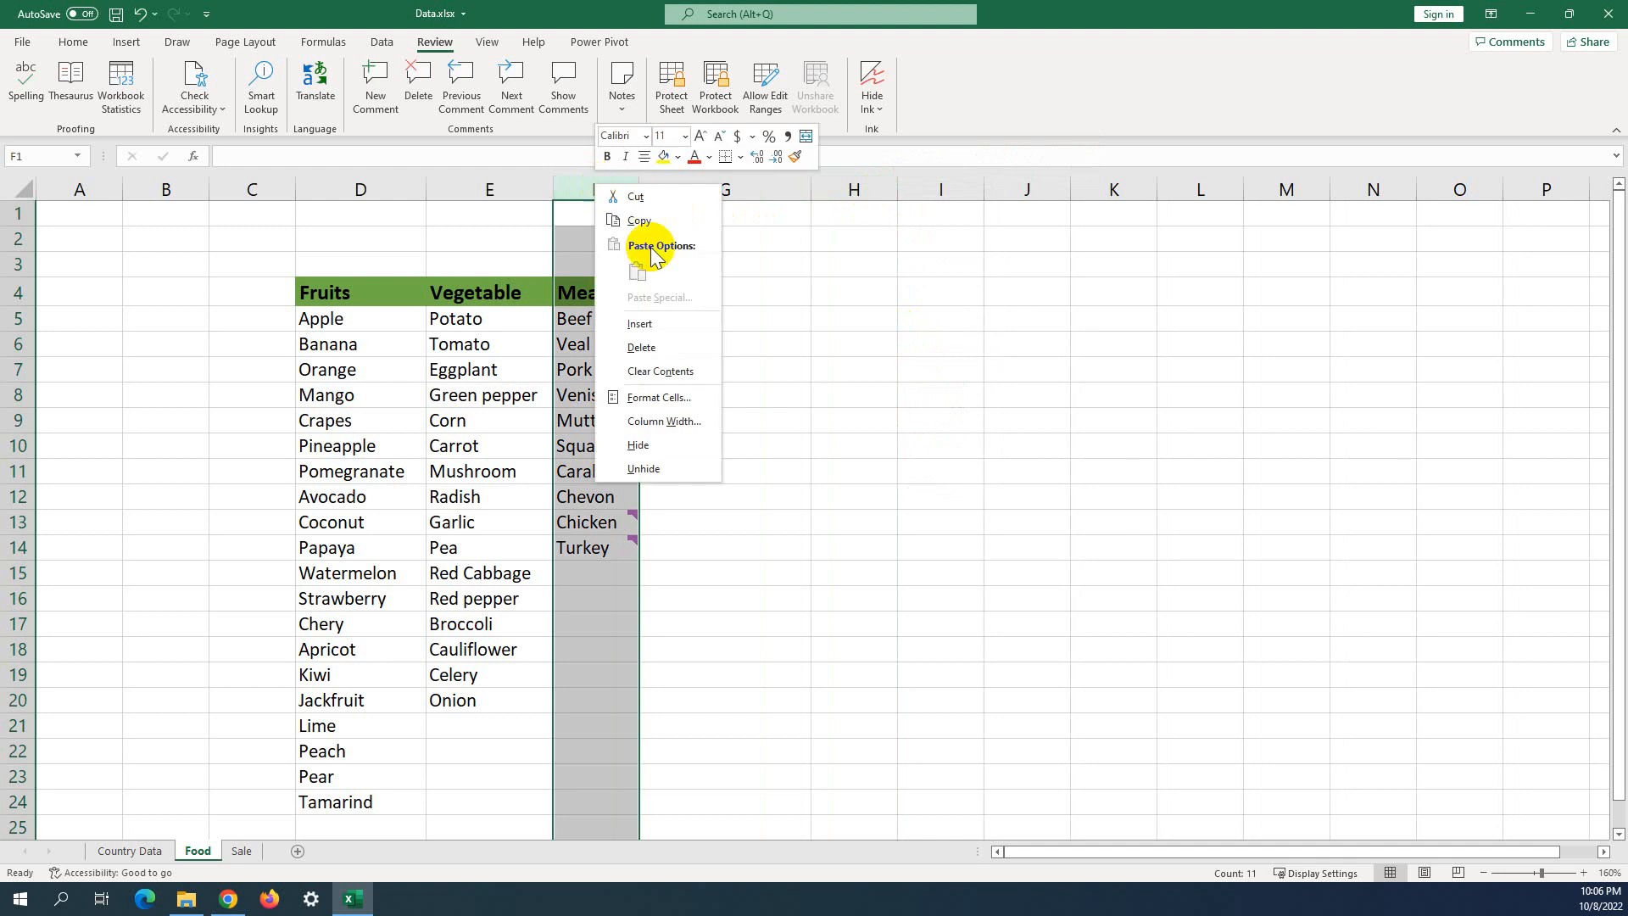
pyautogui.click(640, 347)
pyautogui.click(676, 318)
pyautogui.click(675, 102)
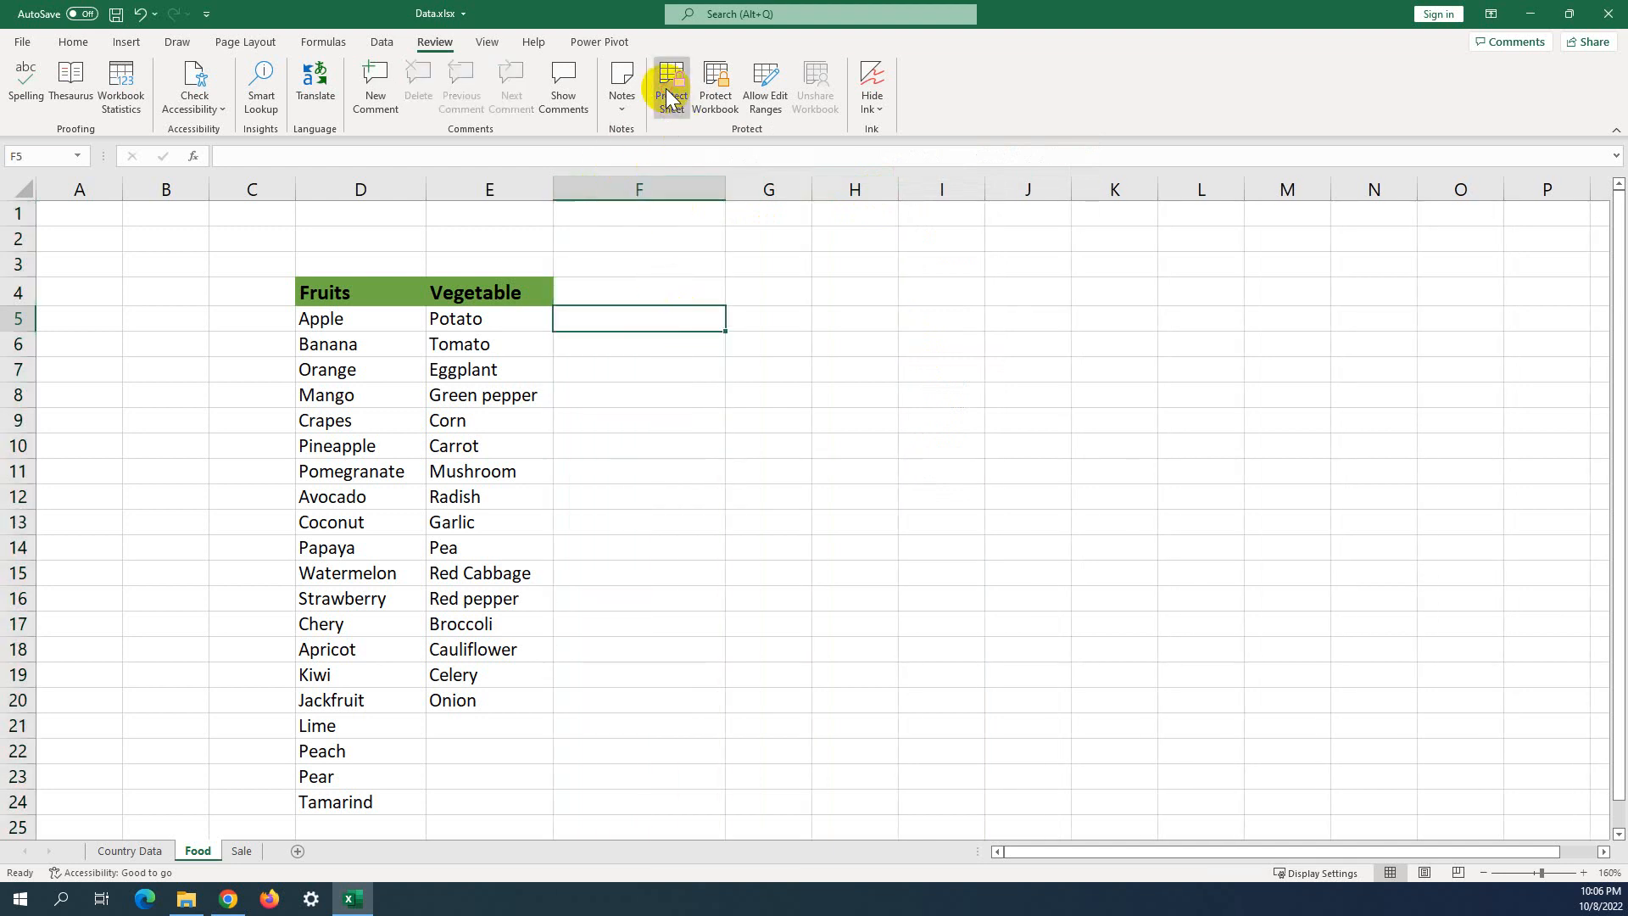
pyautogui.click(684, 323)
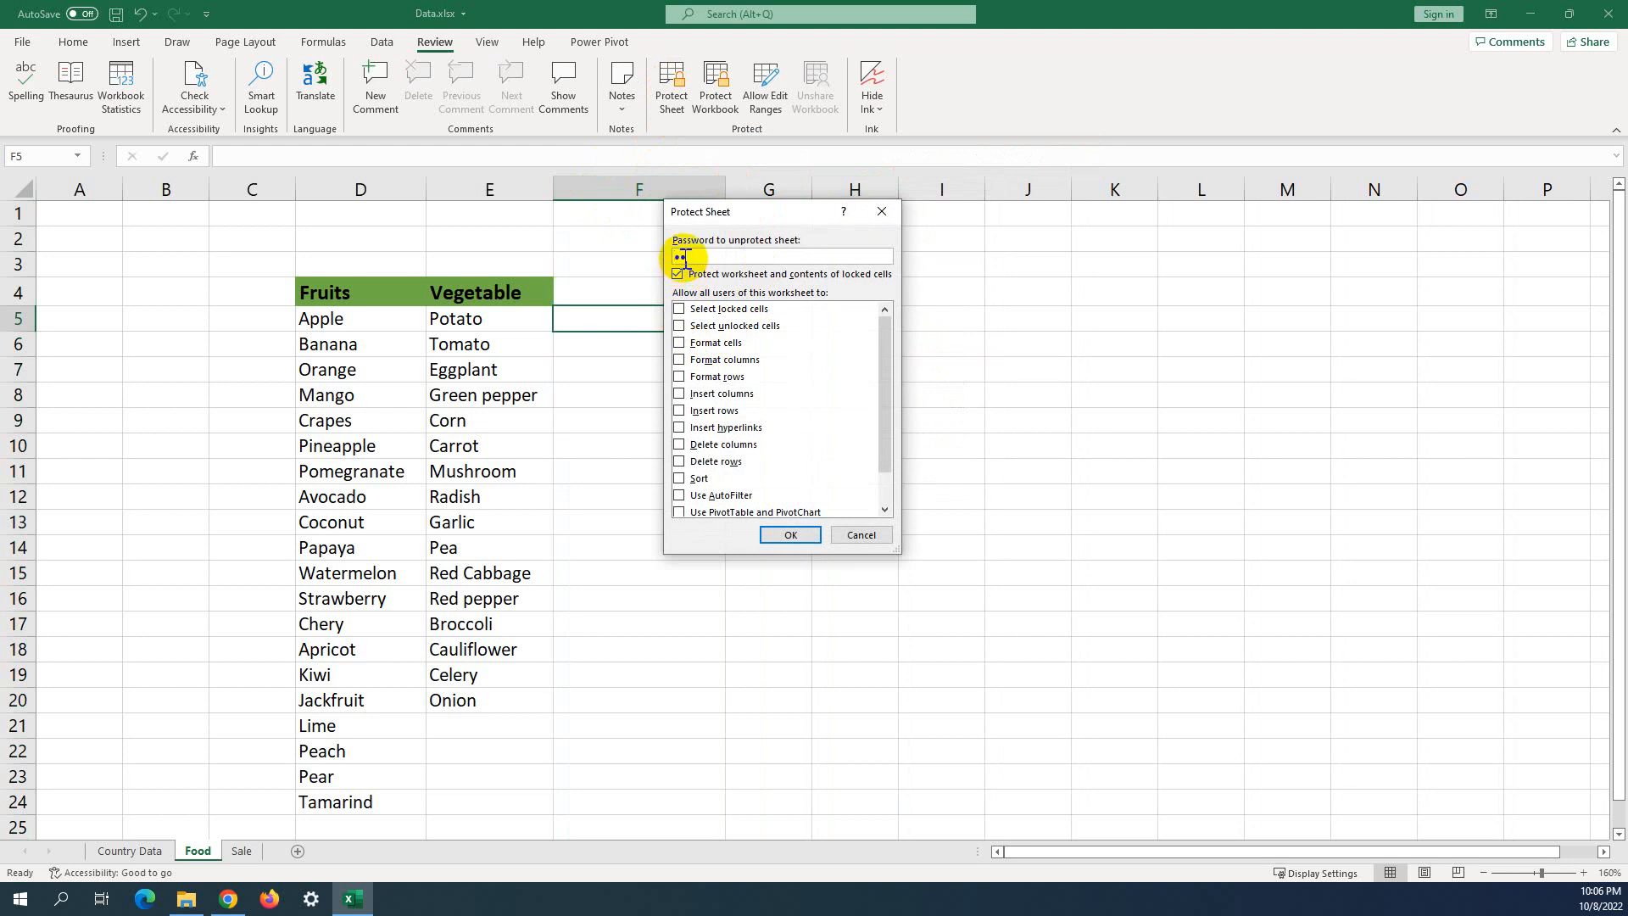
# Protect the Food sheet with a confirmed password, still allowing cell selection, then test selecting cells.
pyautogui.write('3')
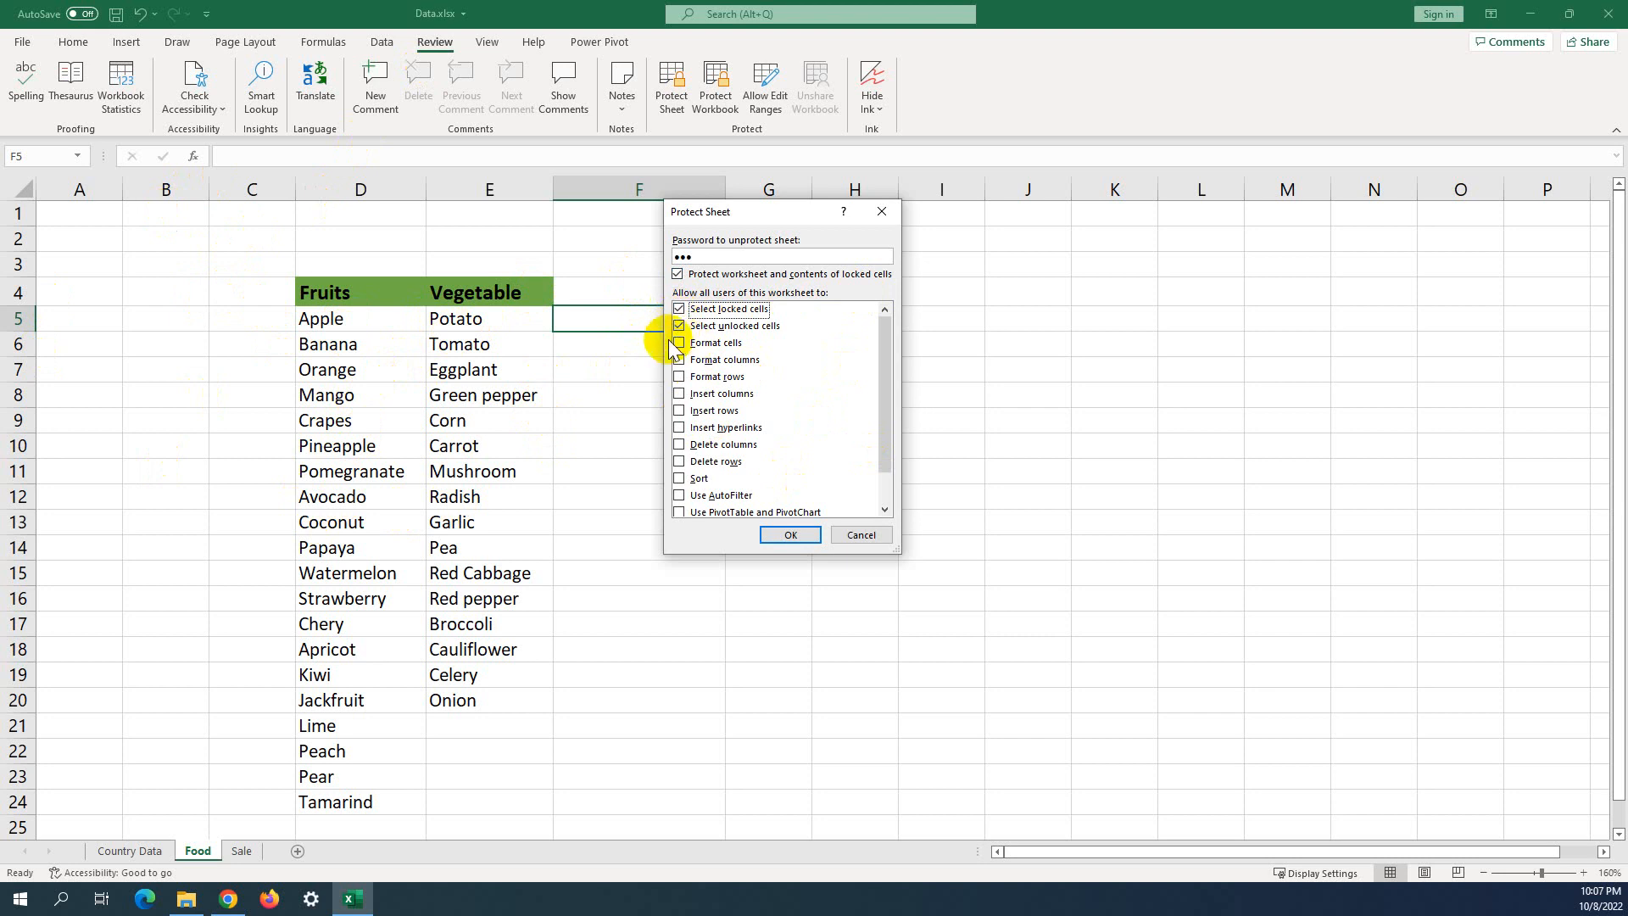
pyautogui.moveTo(883, 407); pyautogui.dragTo(885, 496)
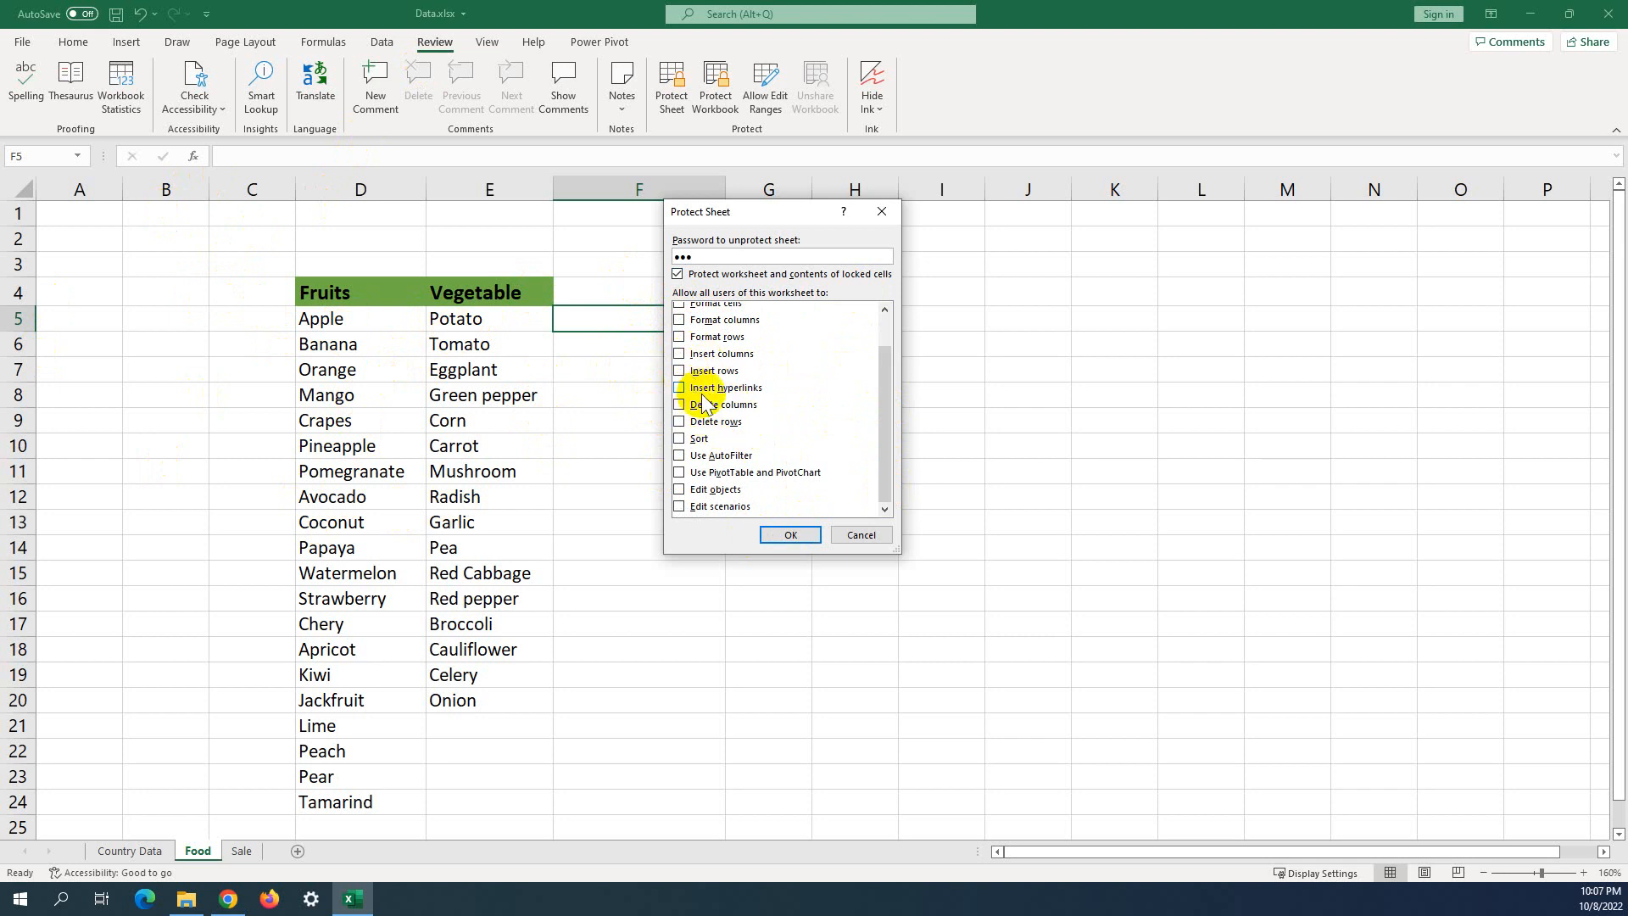
pyautogui.scroll(1, 704, 400)
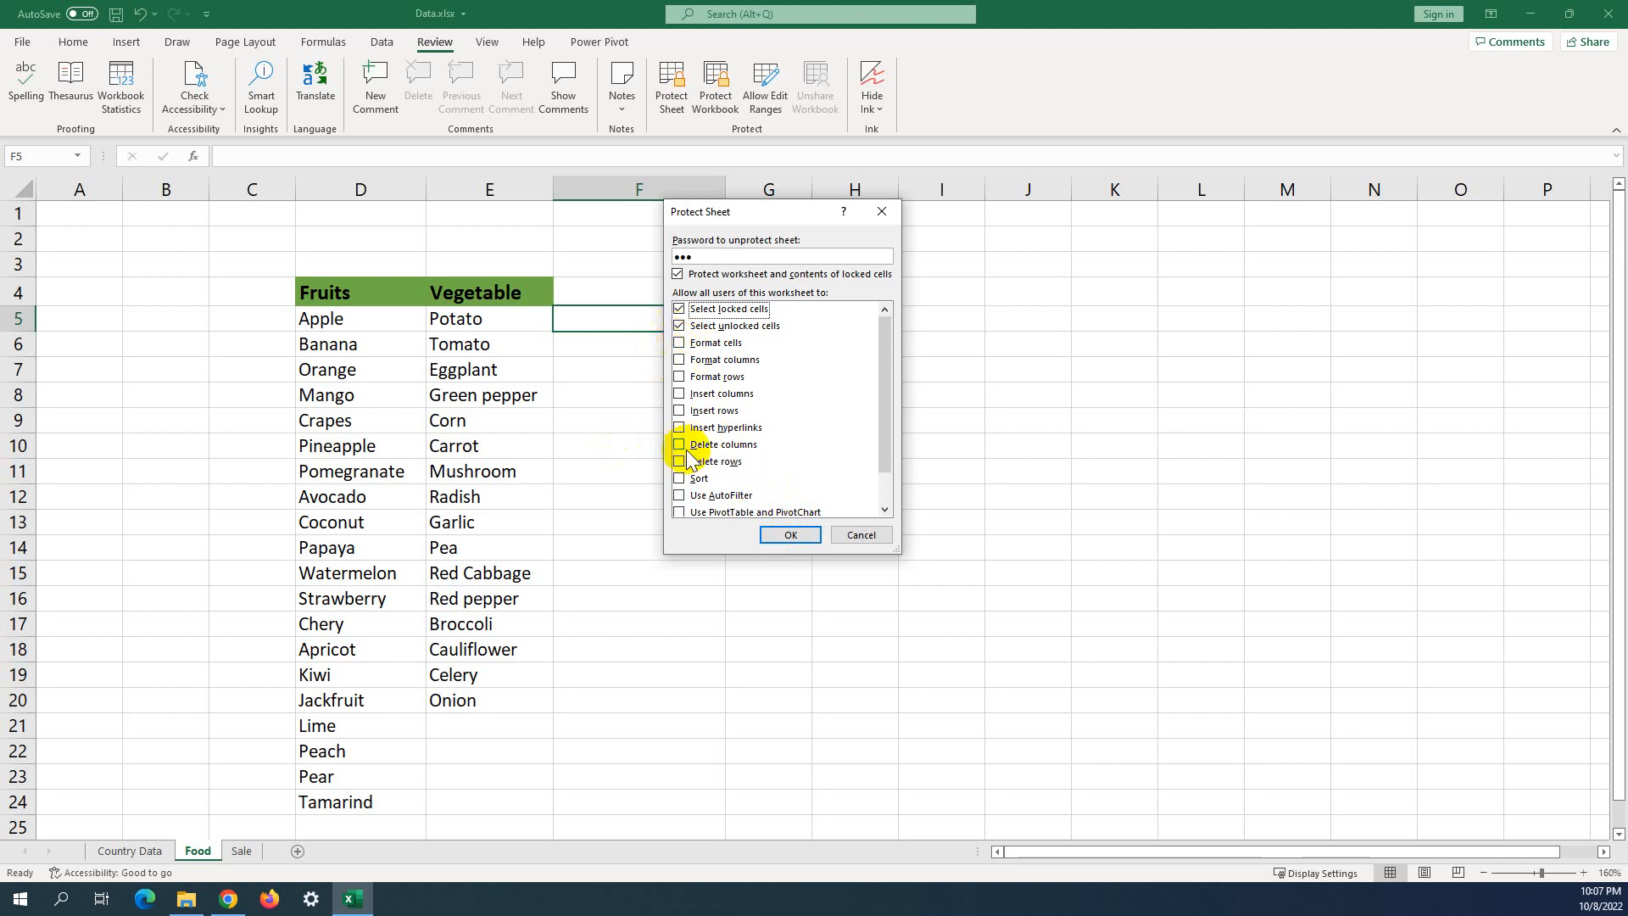
pyautogui.click(787, 535)
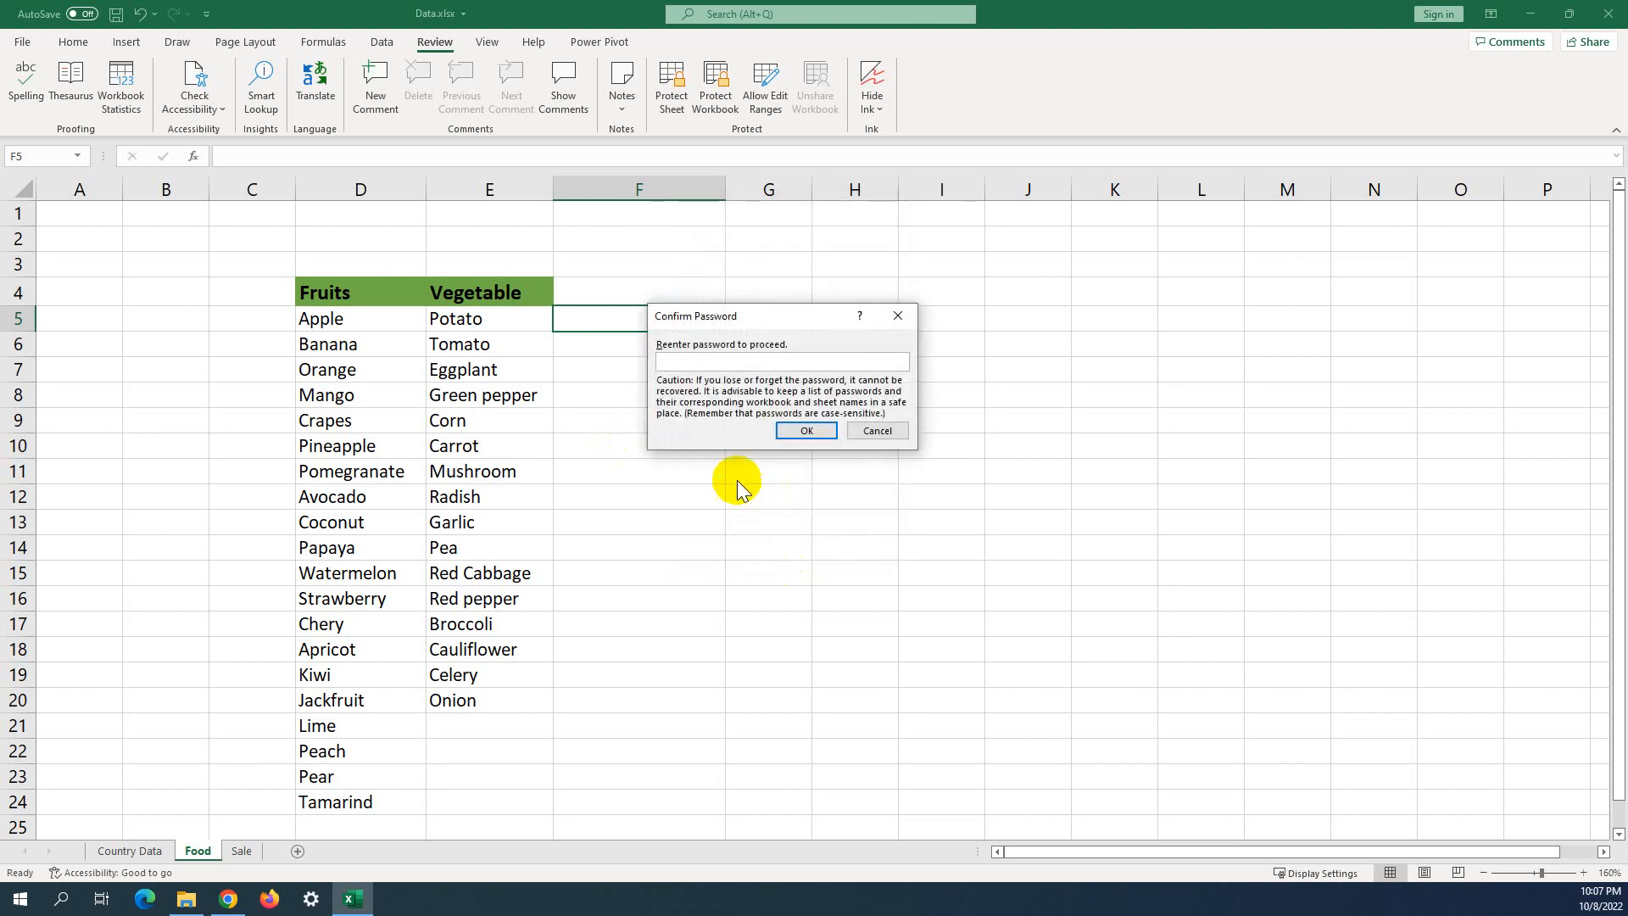
pyautogui.write('123')
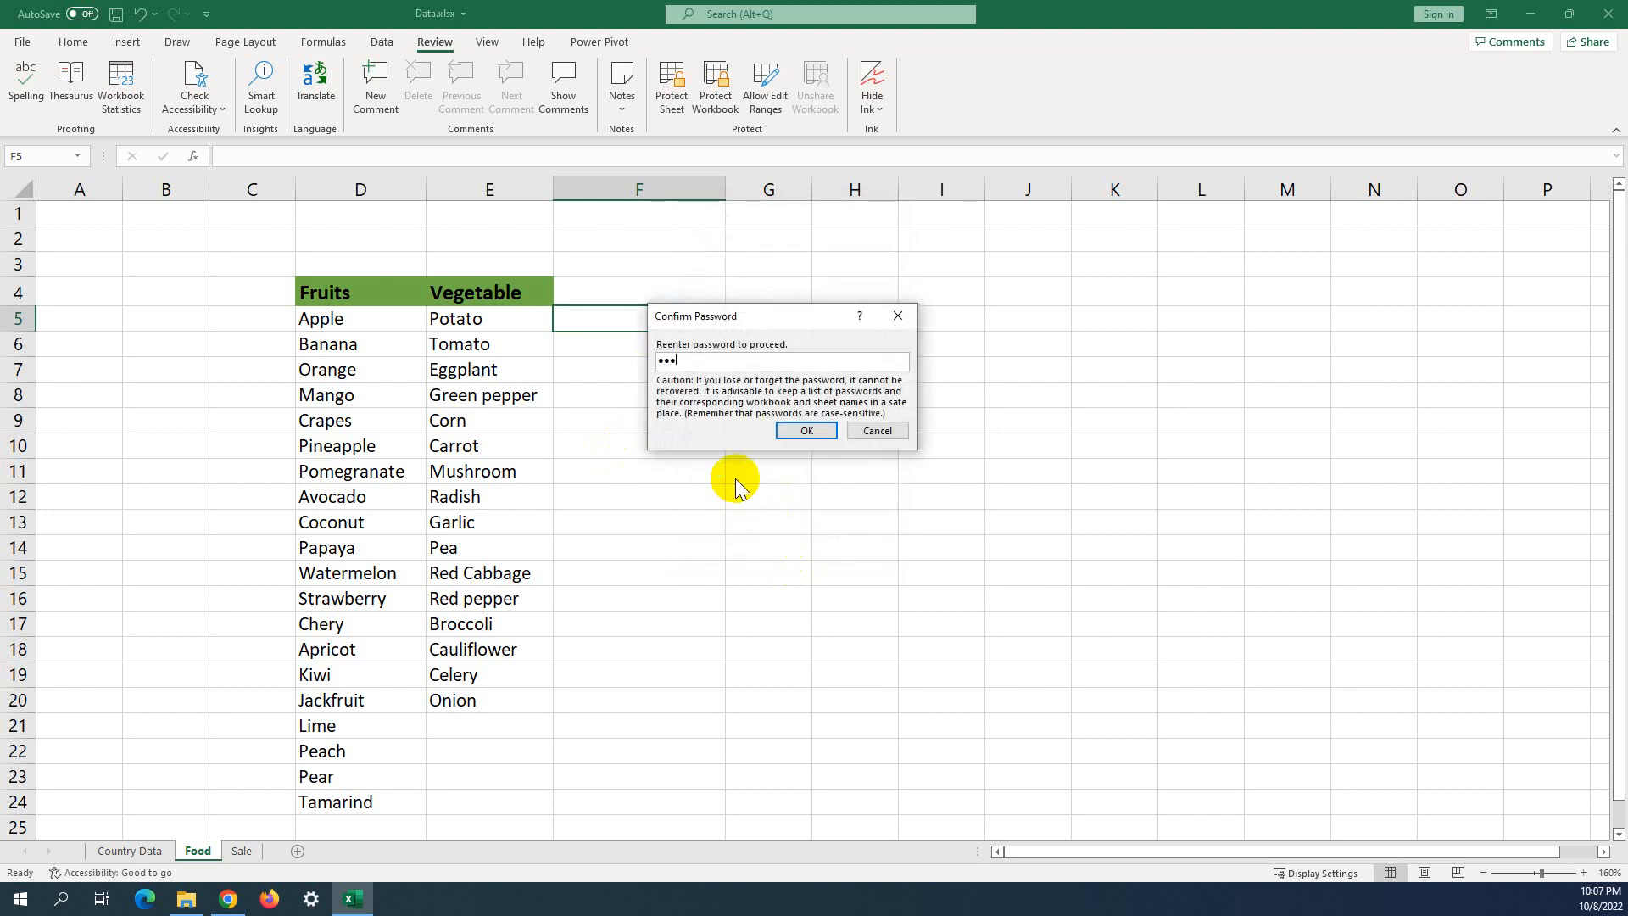
pyautogui.click(803, 432)
pyautogui.click(796, 414)
pyautogui.moveTo(690, 302); pyautogui.dragTo(785, 505)
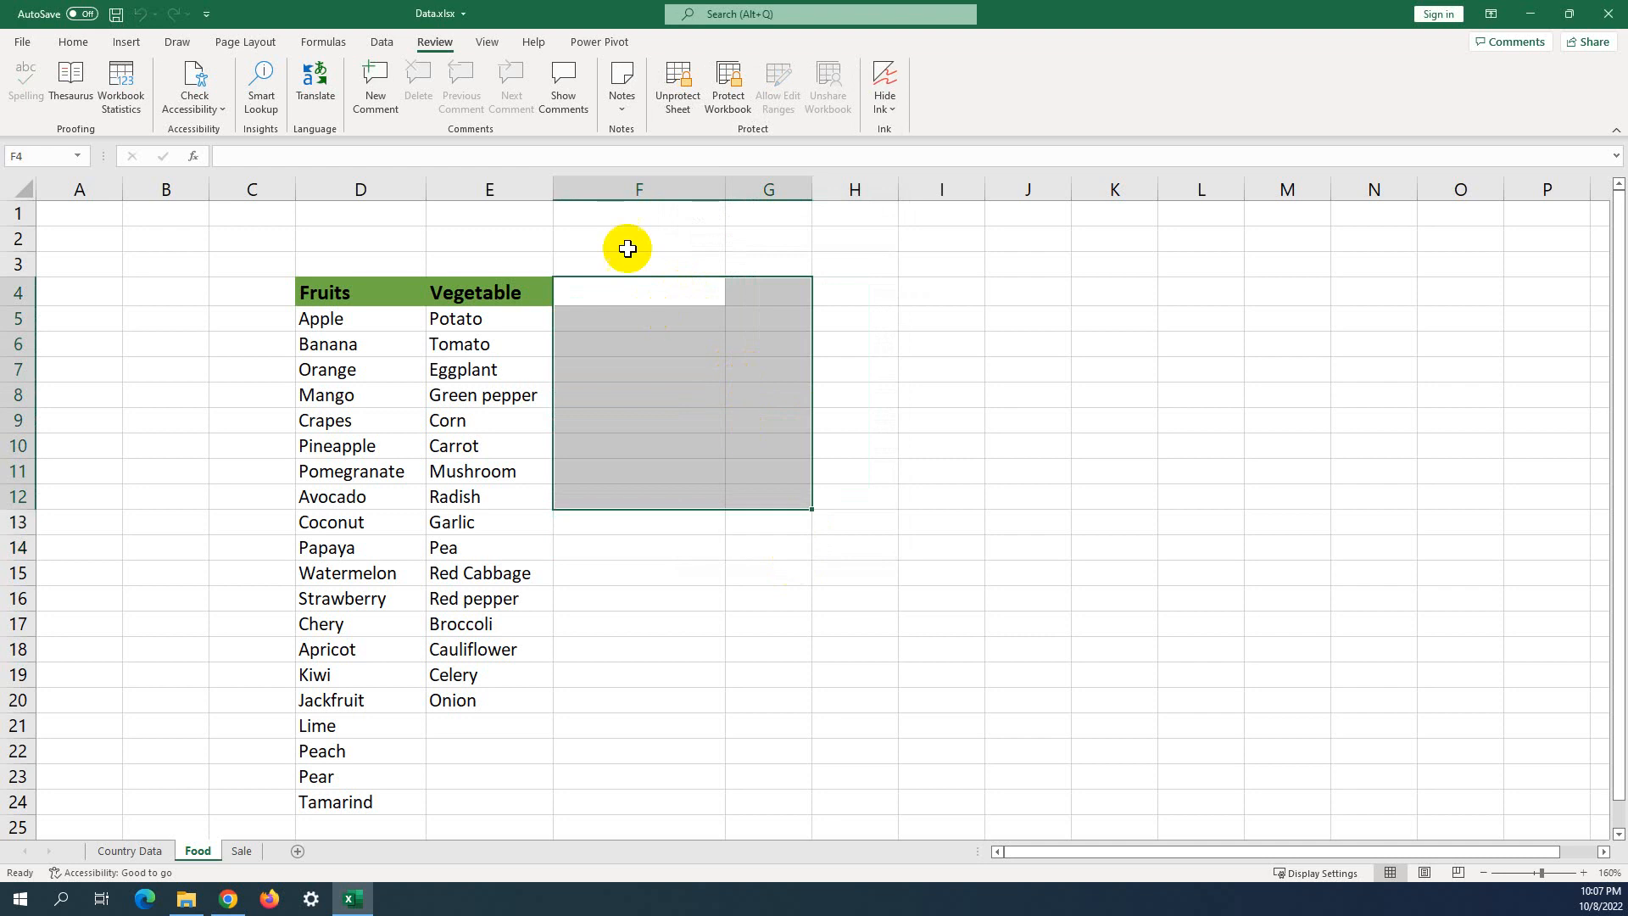
# Try column F's right-click options on the protected sheet, finding them unavailable.
pyautogui.click(638, 187)
pyautogui.rightClick(639, 190)
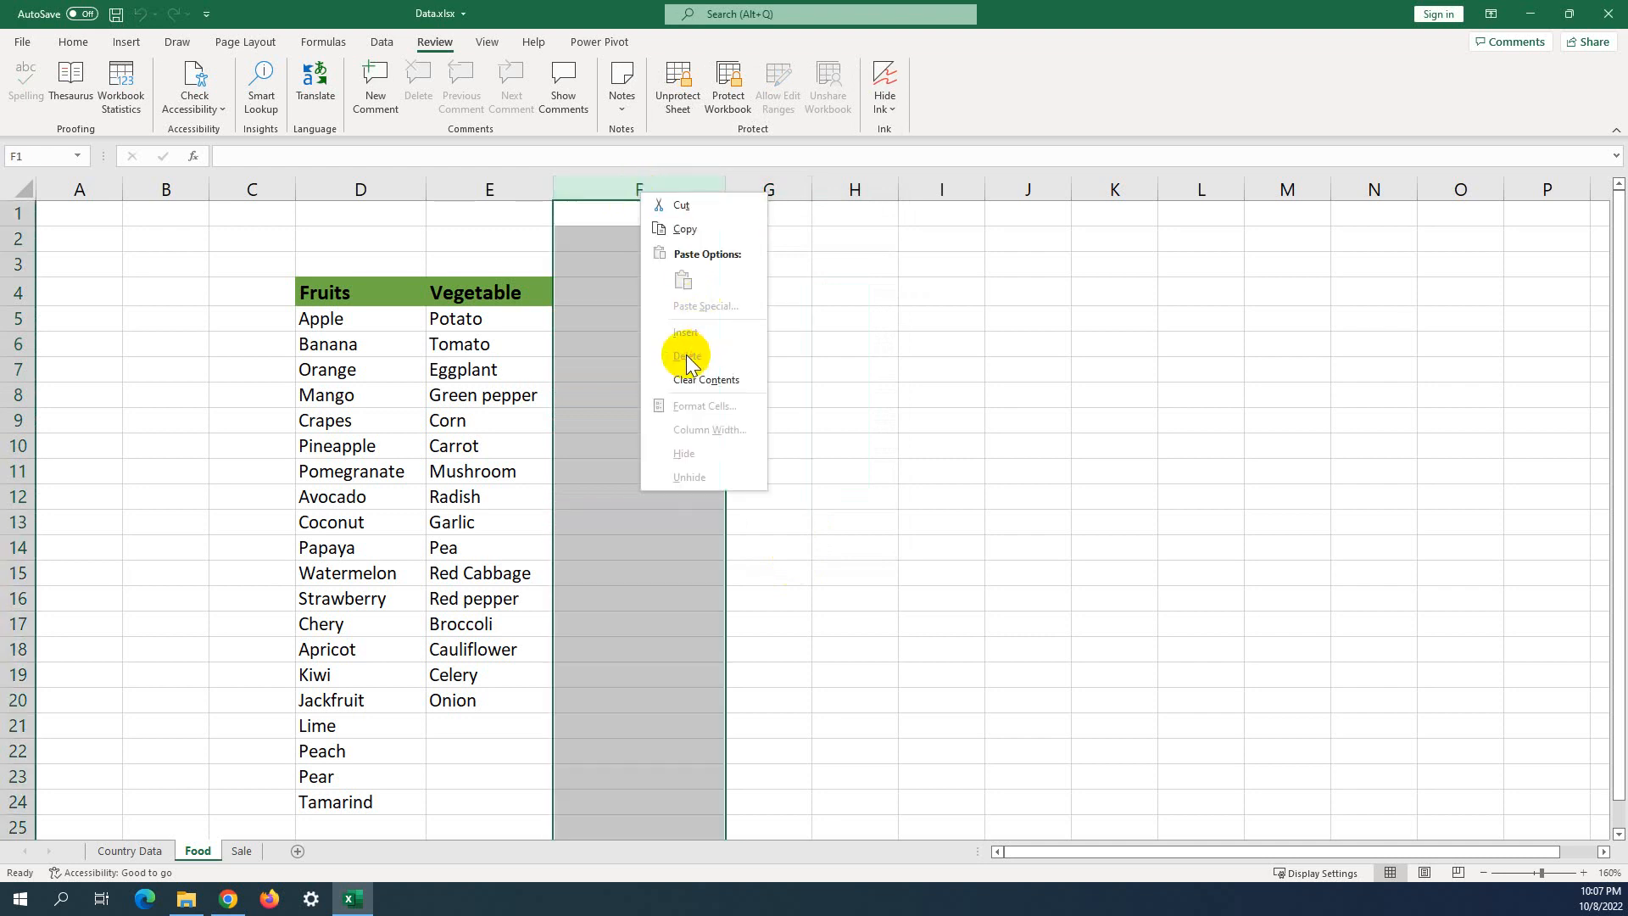
pyautogui.click(843, 356)
pyautogui.click(672, 287)
pyautogui.click(632, 187)
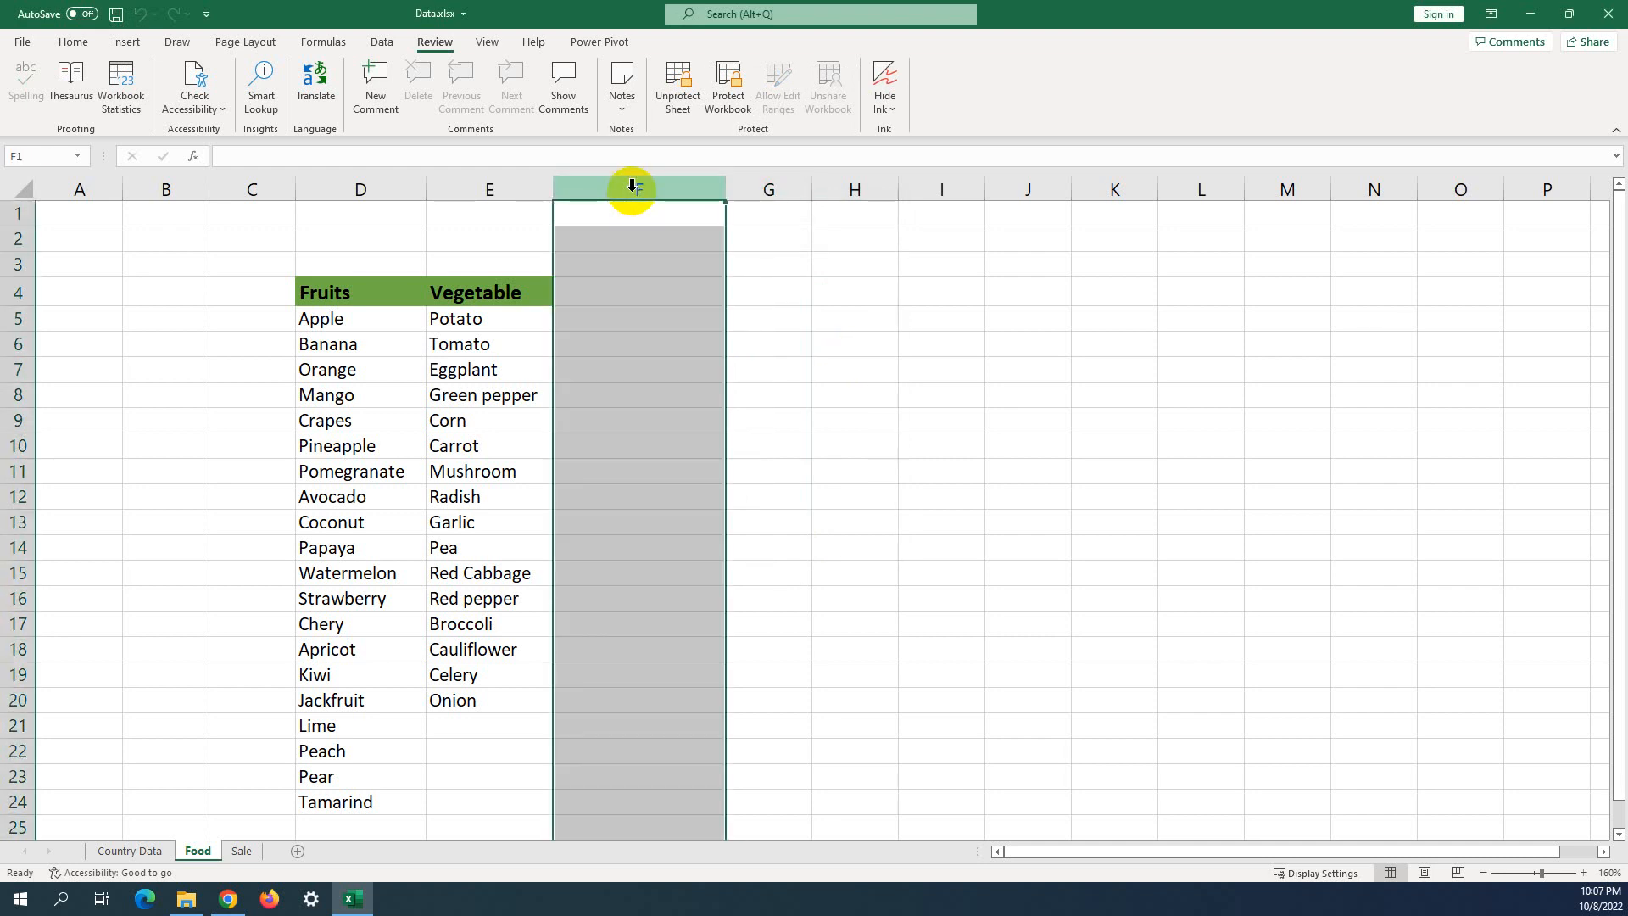
pyautogui.click(865, 307)
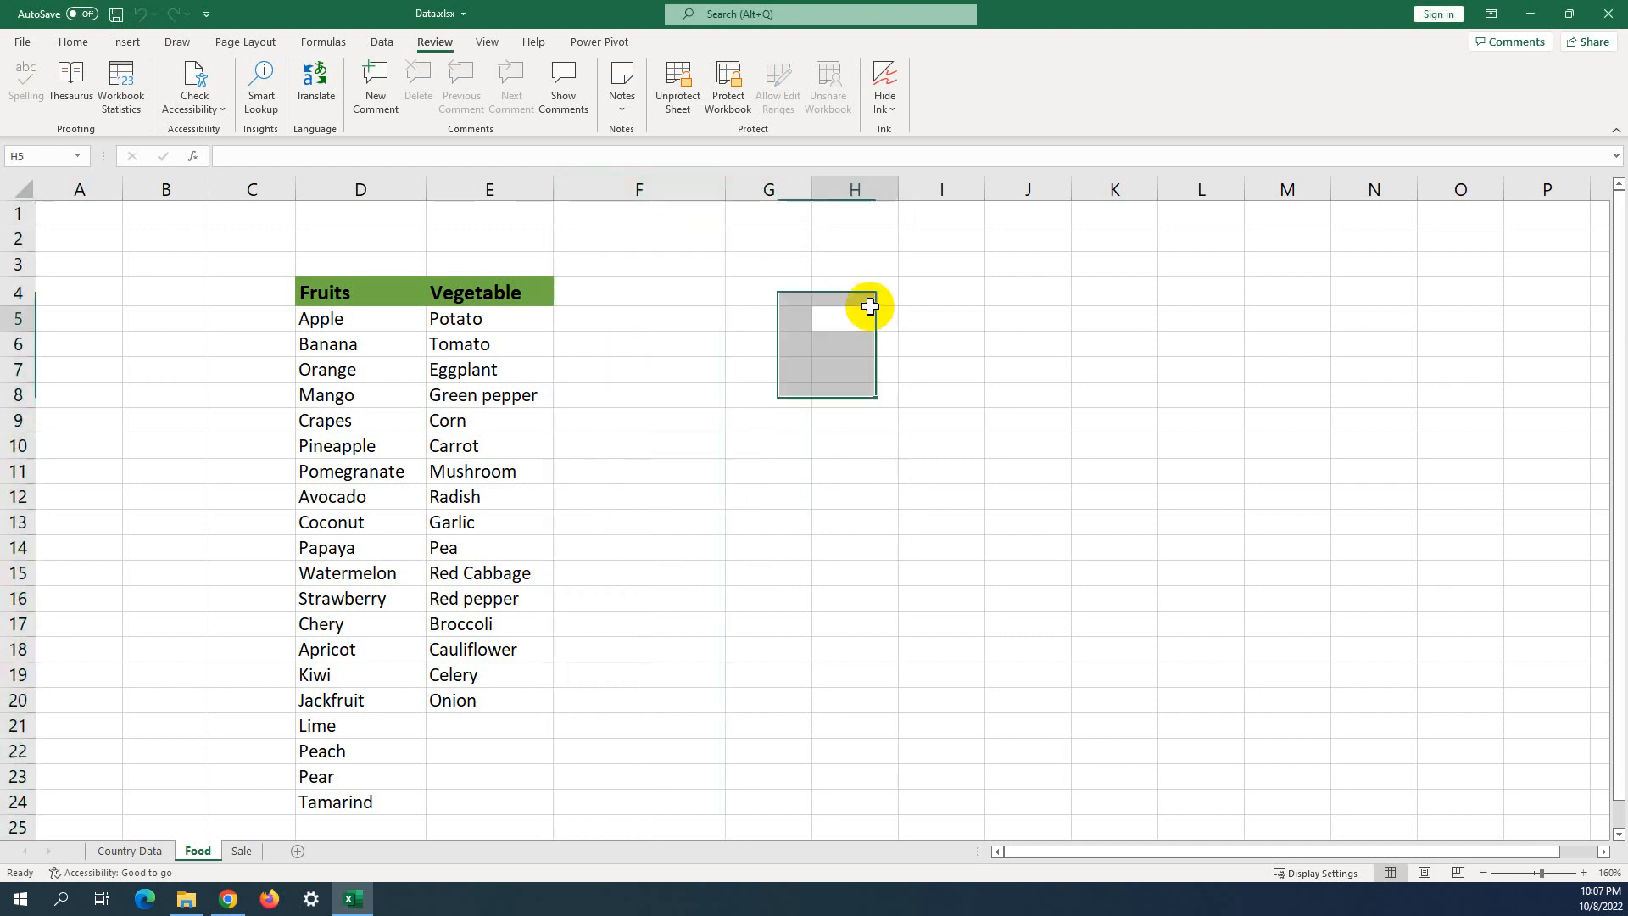
pyautogui.rightClick(613, 182)
pyautogui.click(880, 323)
pyautogui.click(829, 339)
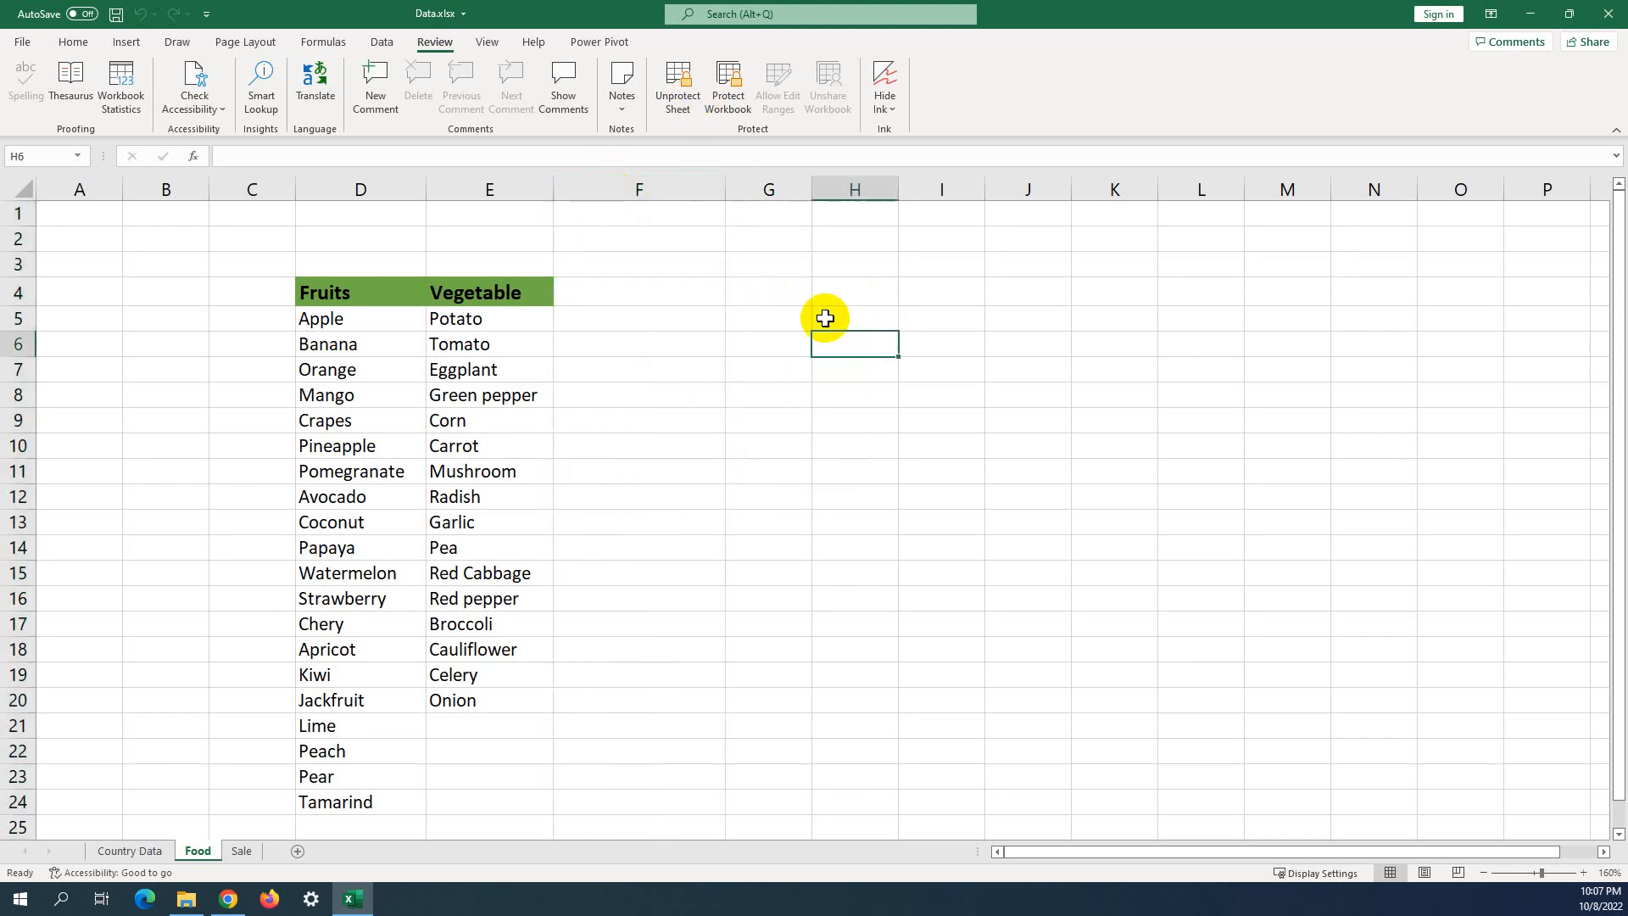
pyautogui.keyDown('shift'); pyautogui.click(769, 293); pyautogui.keyUp('shift')
# Unprotect the Food sheet with its password and recheck column F's options.
pyautogui.click(677, 85)
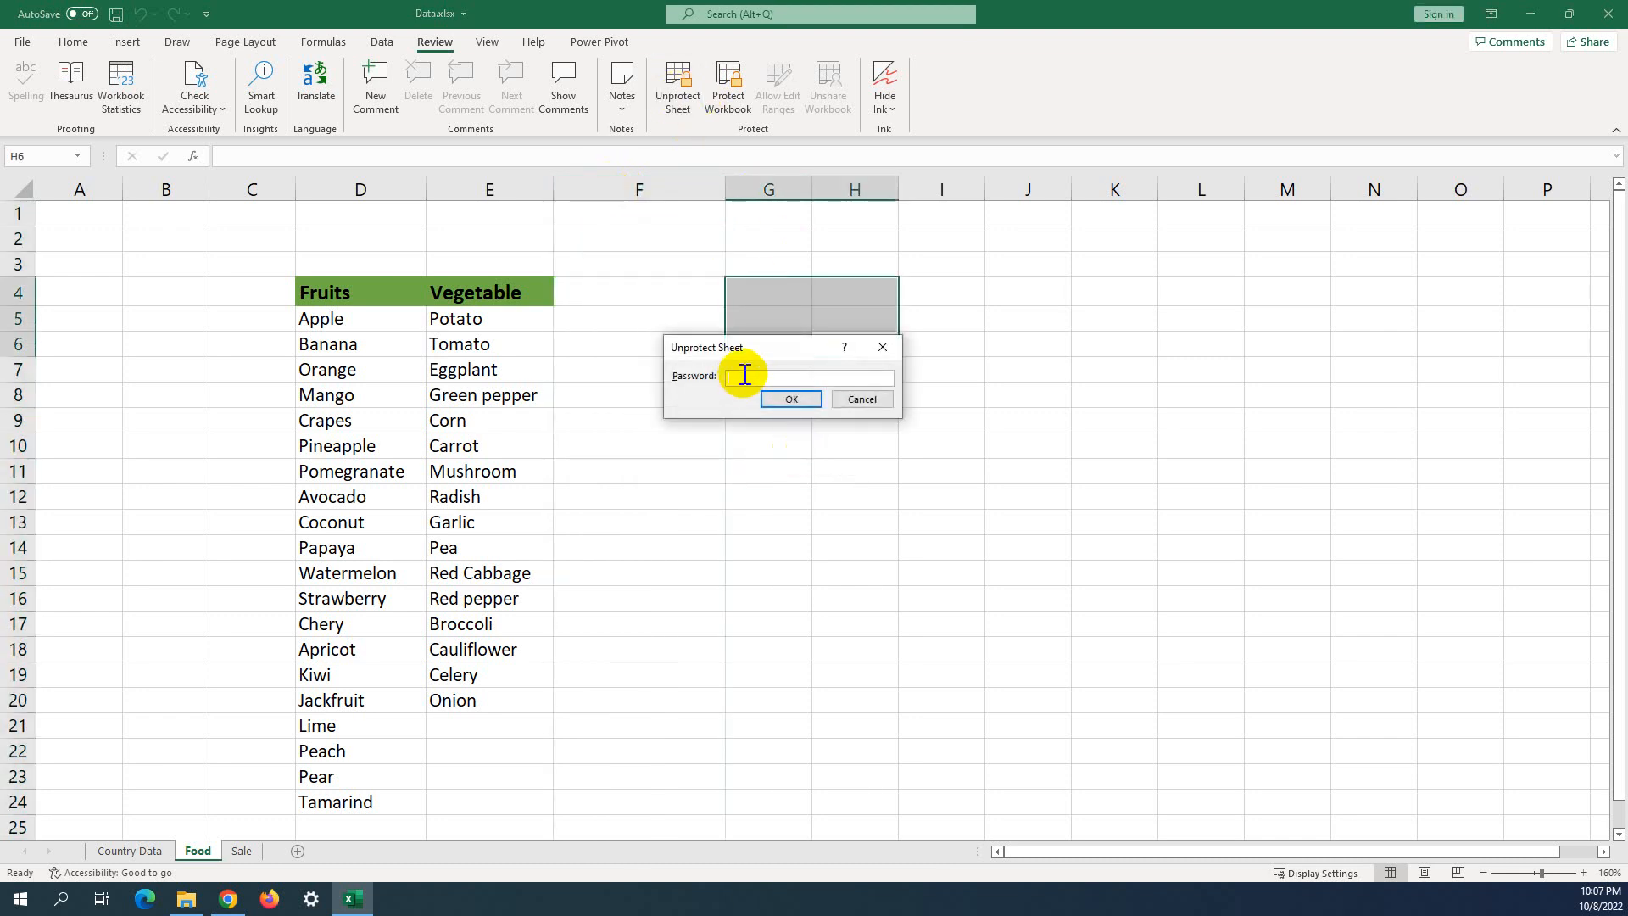
pyautogui.click(787, 398)
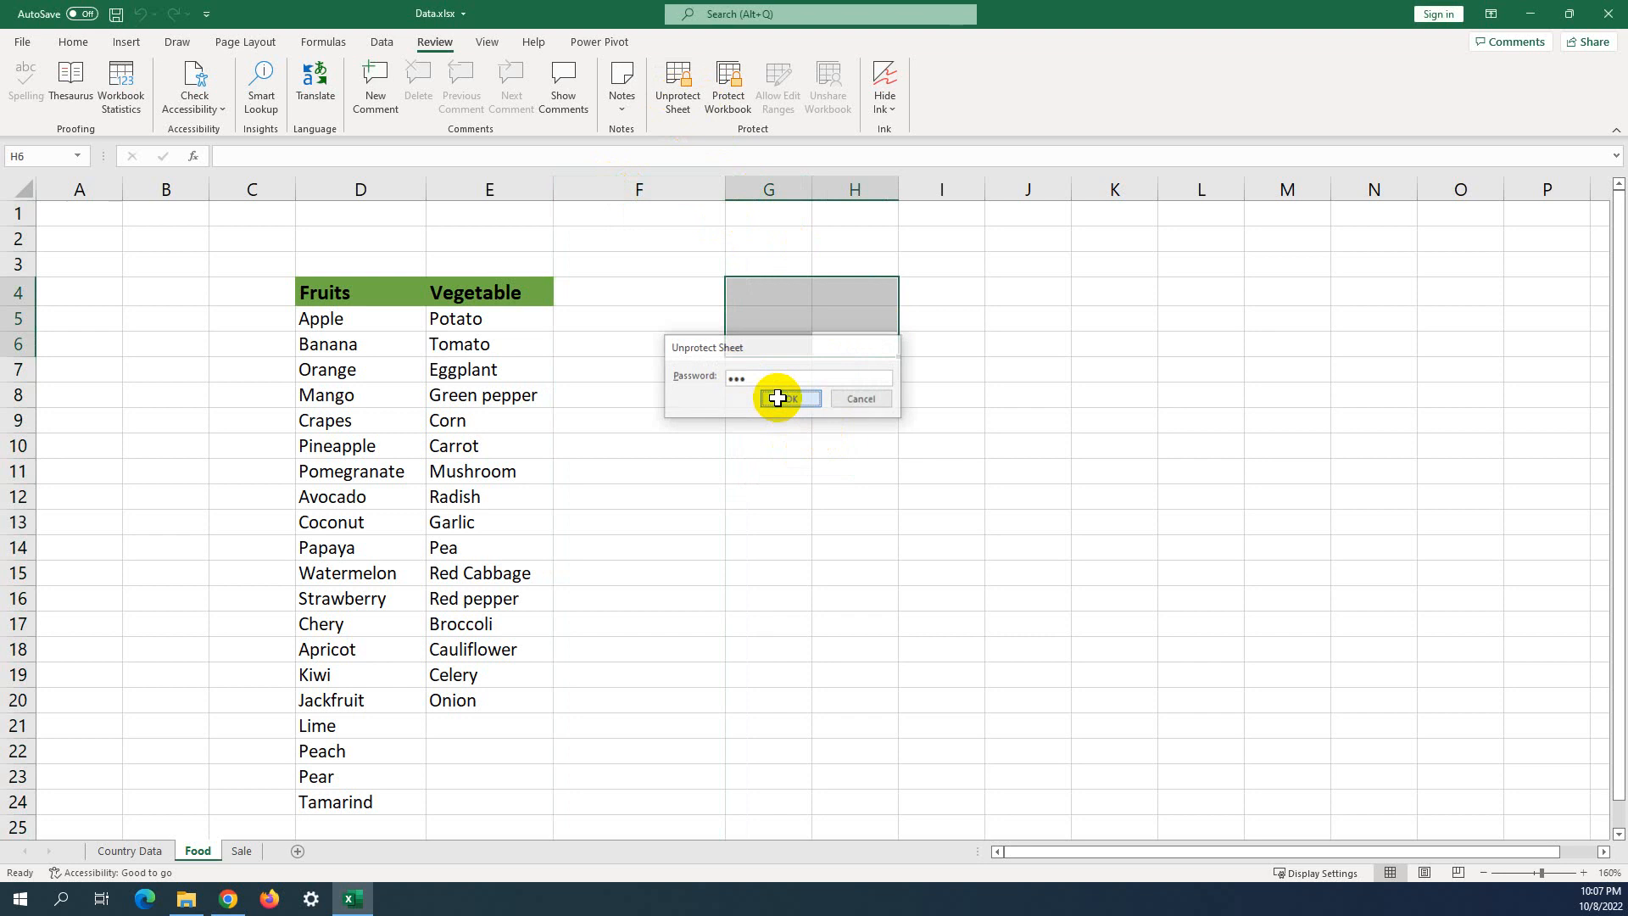
pyautogui.click(660, 184)
pyautogui.rightClick(660, 187)
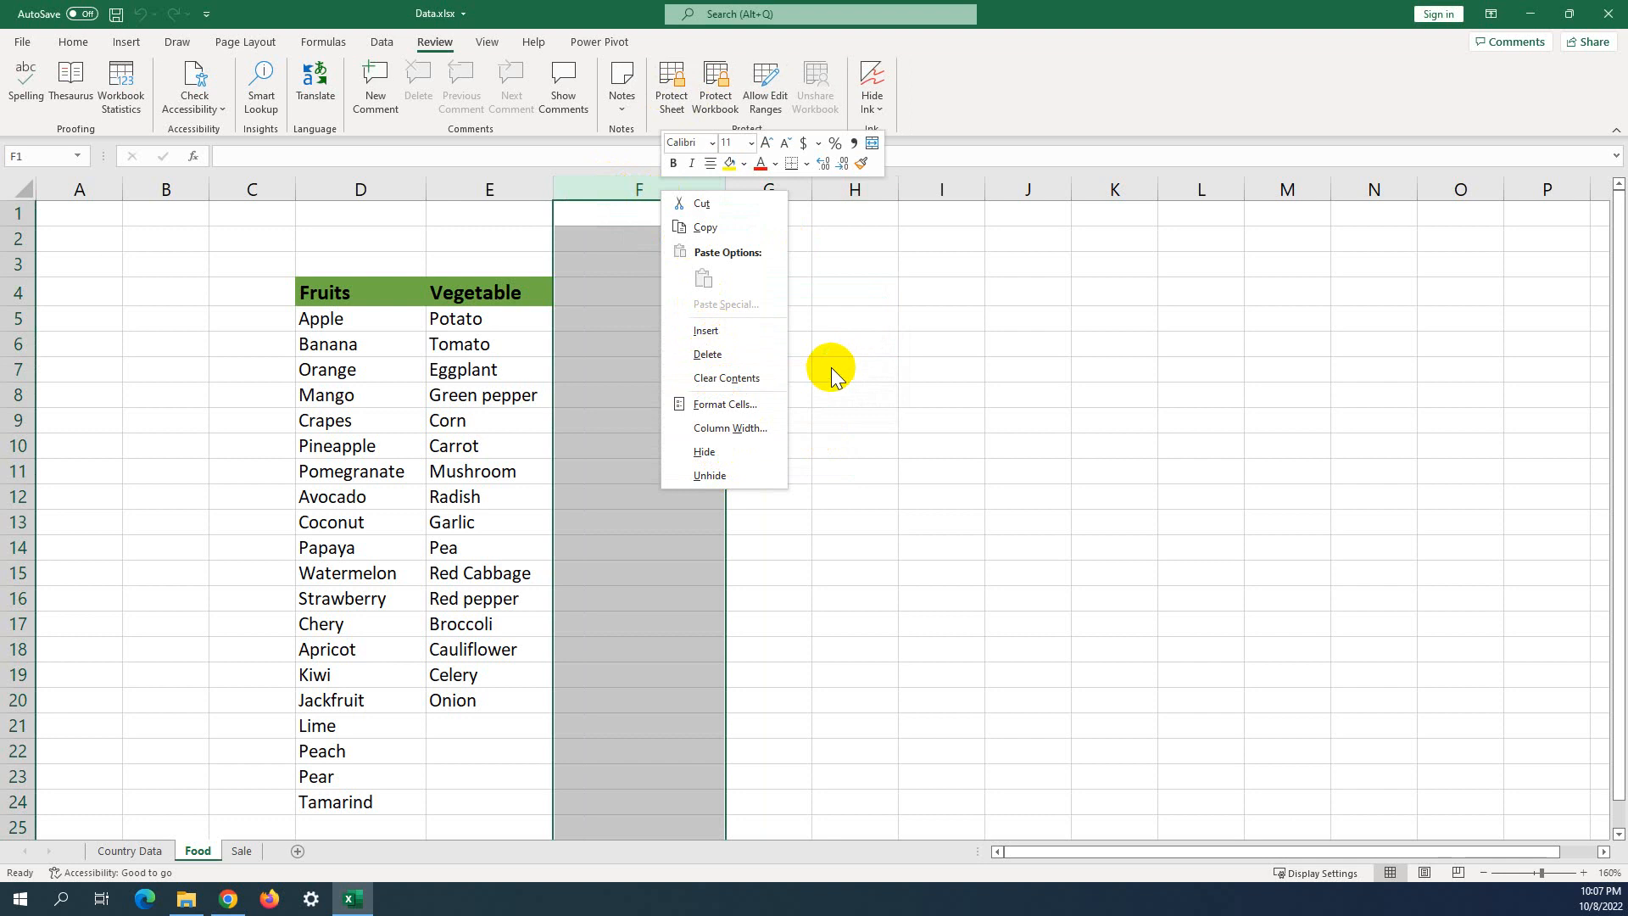
pyautogui.press('Escape')
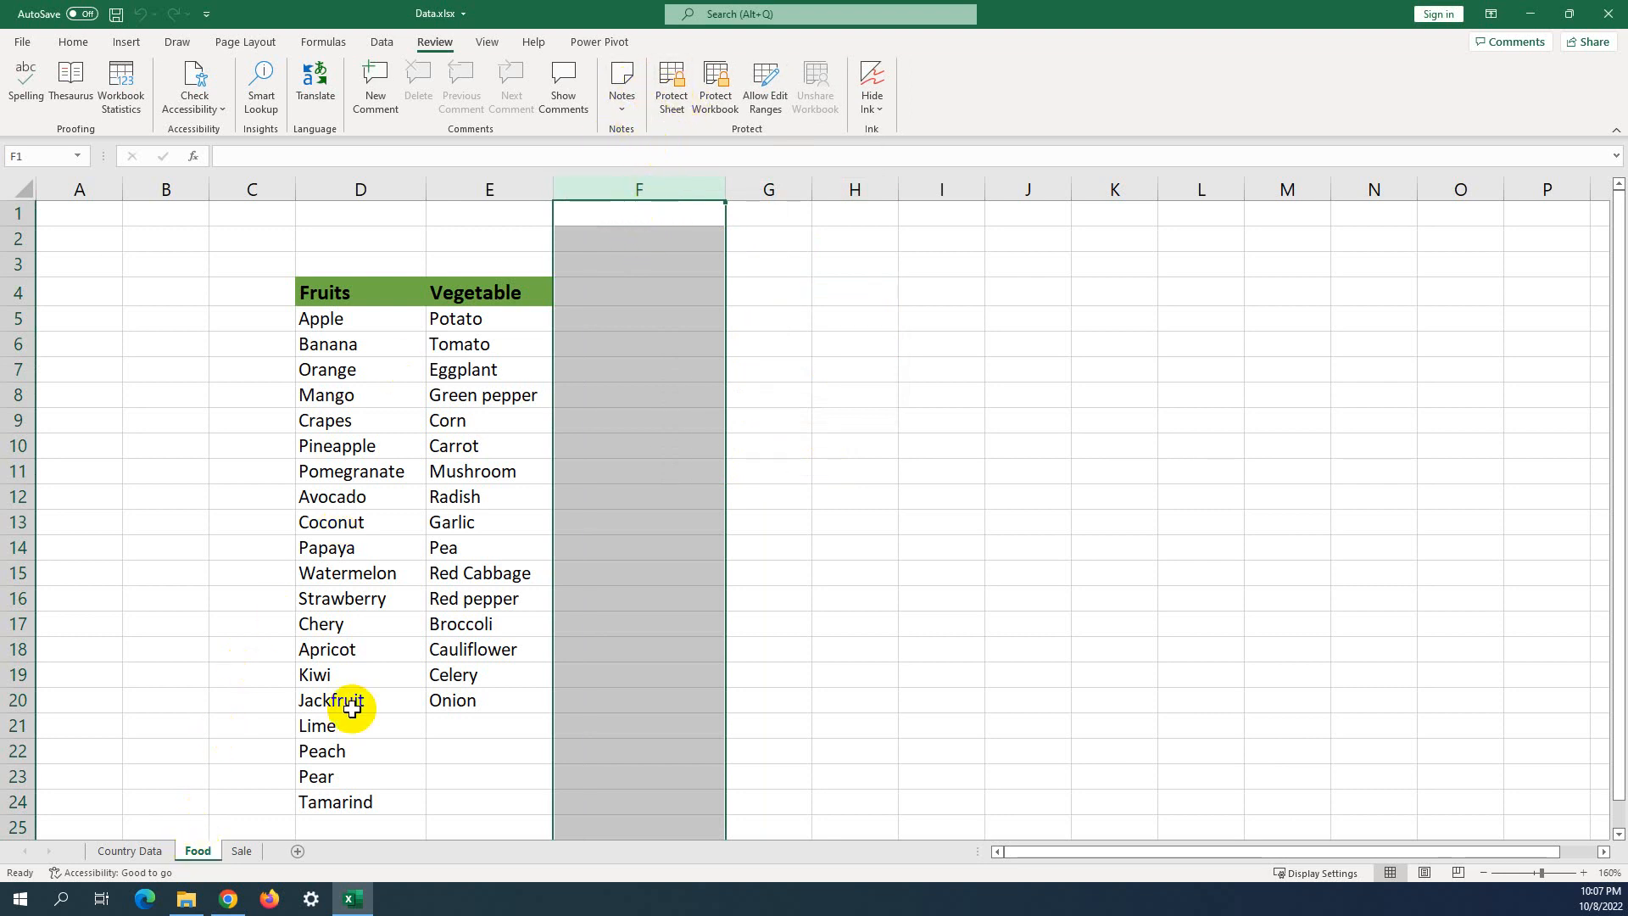
# Select cells G6, F5, F6, F1:F3, the Vegetable header and column F.
pyautogui.click(760, 339)
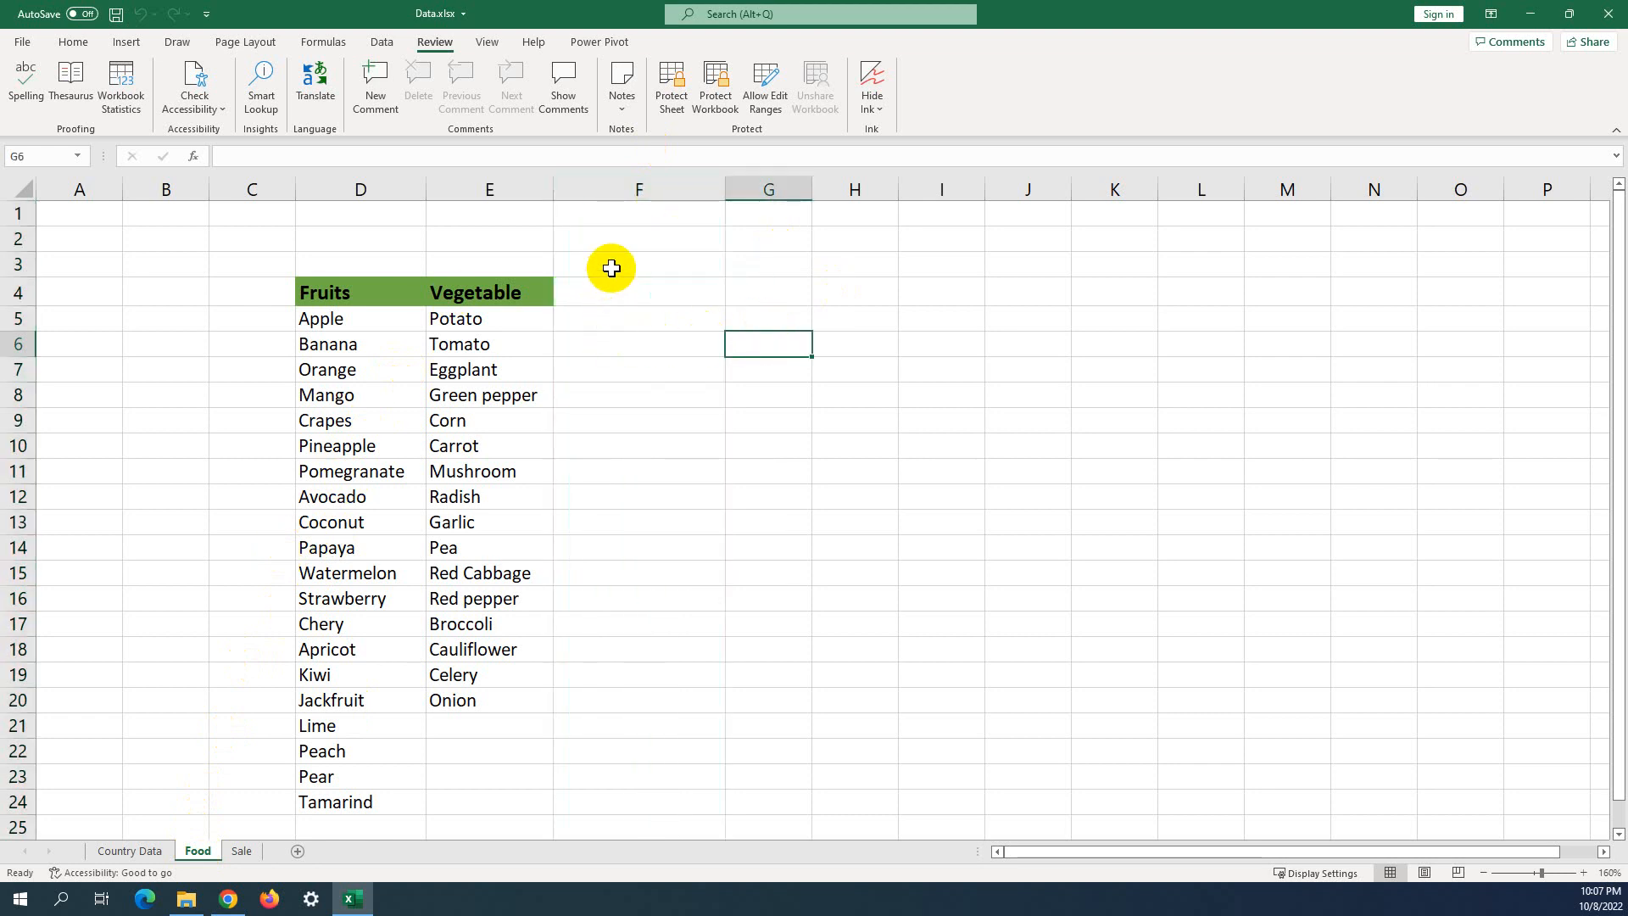
pyautogui.click(610, 312)
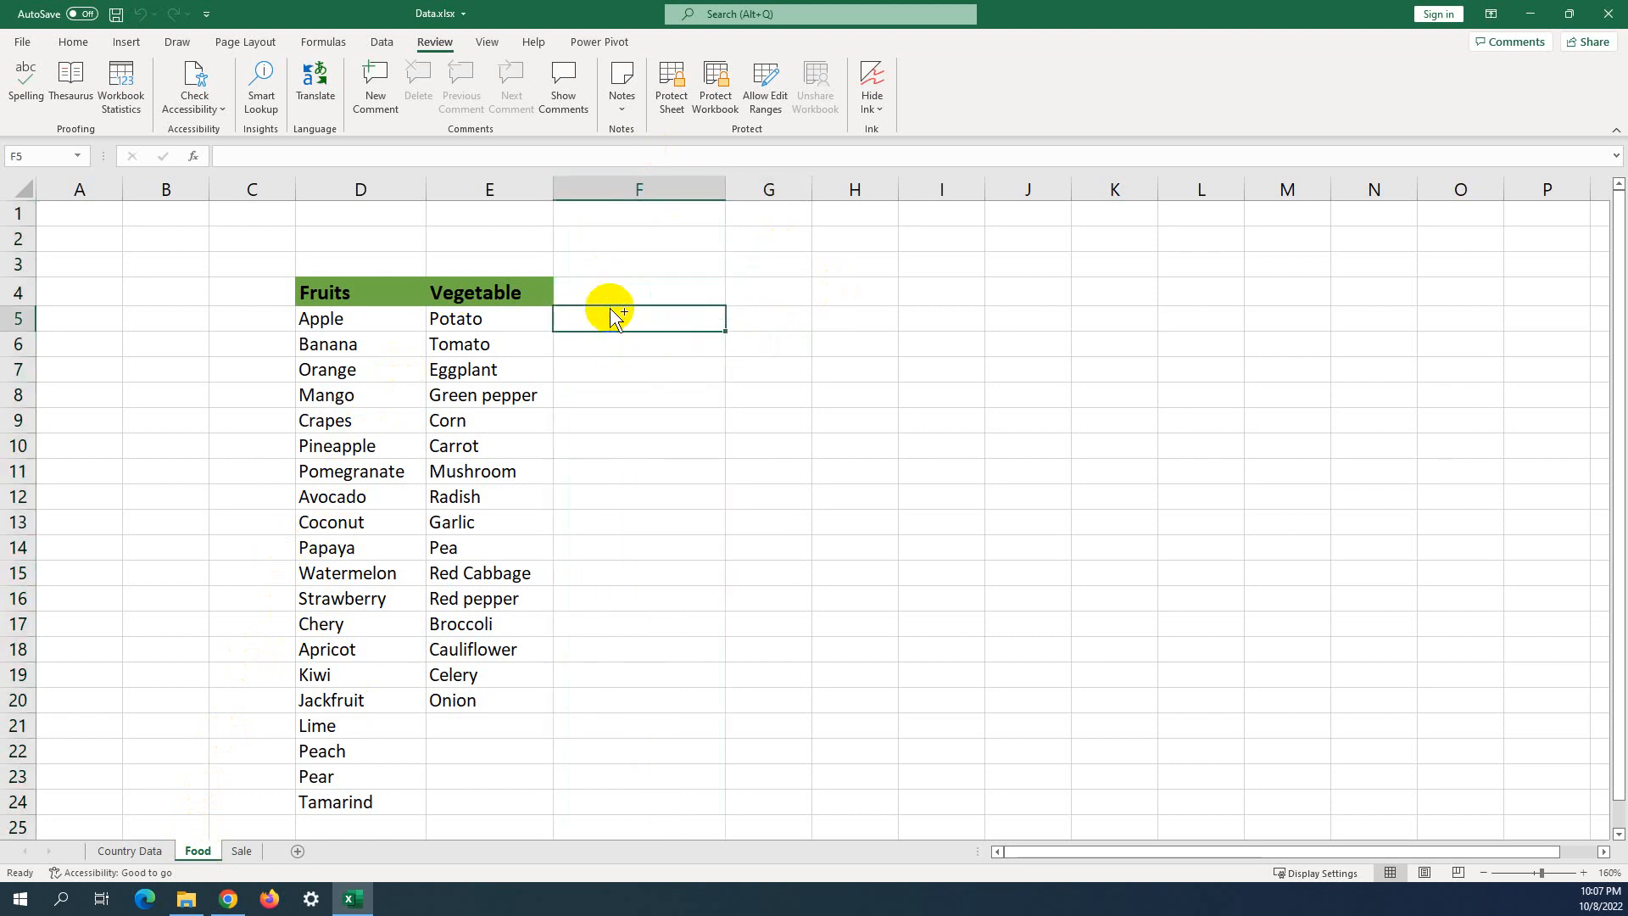
pyautogui.click(596, 339)
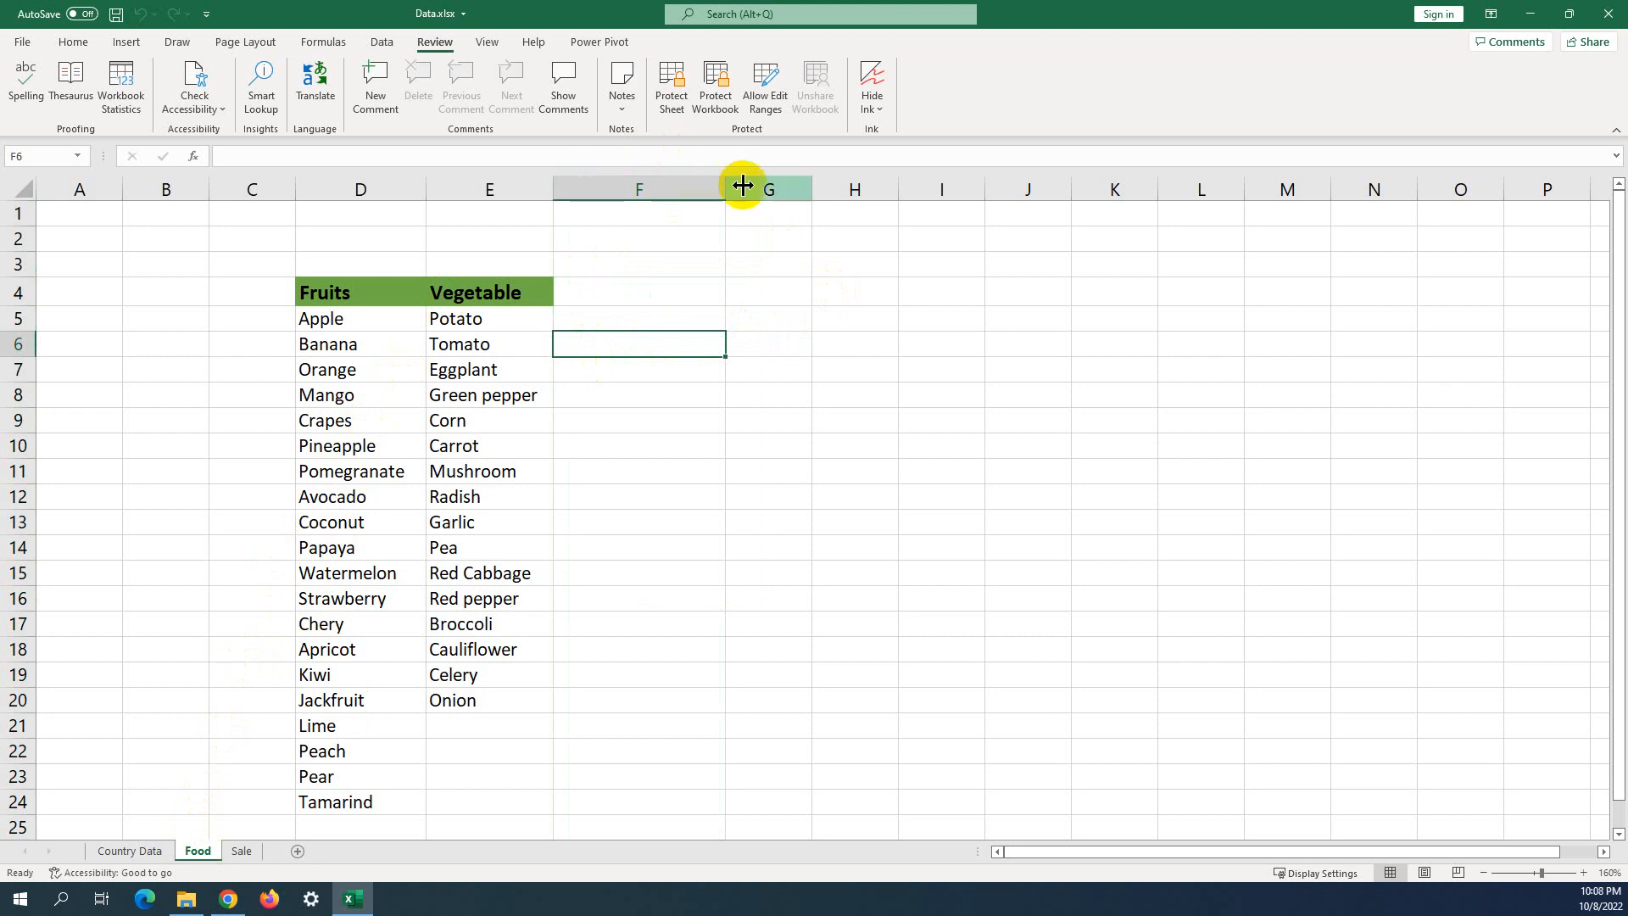
pyautogui.moveTo(670, 212); pyautogui.dragTo(588, 262)
pyautogui.click(544, 287)
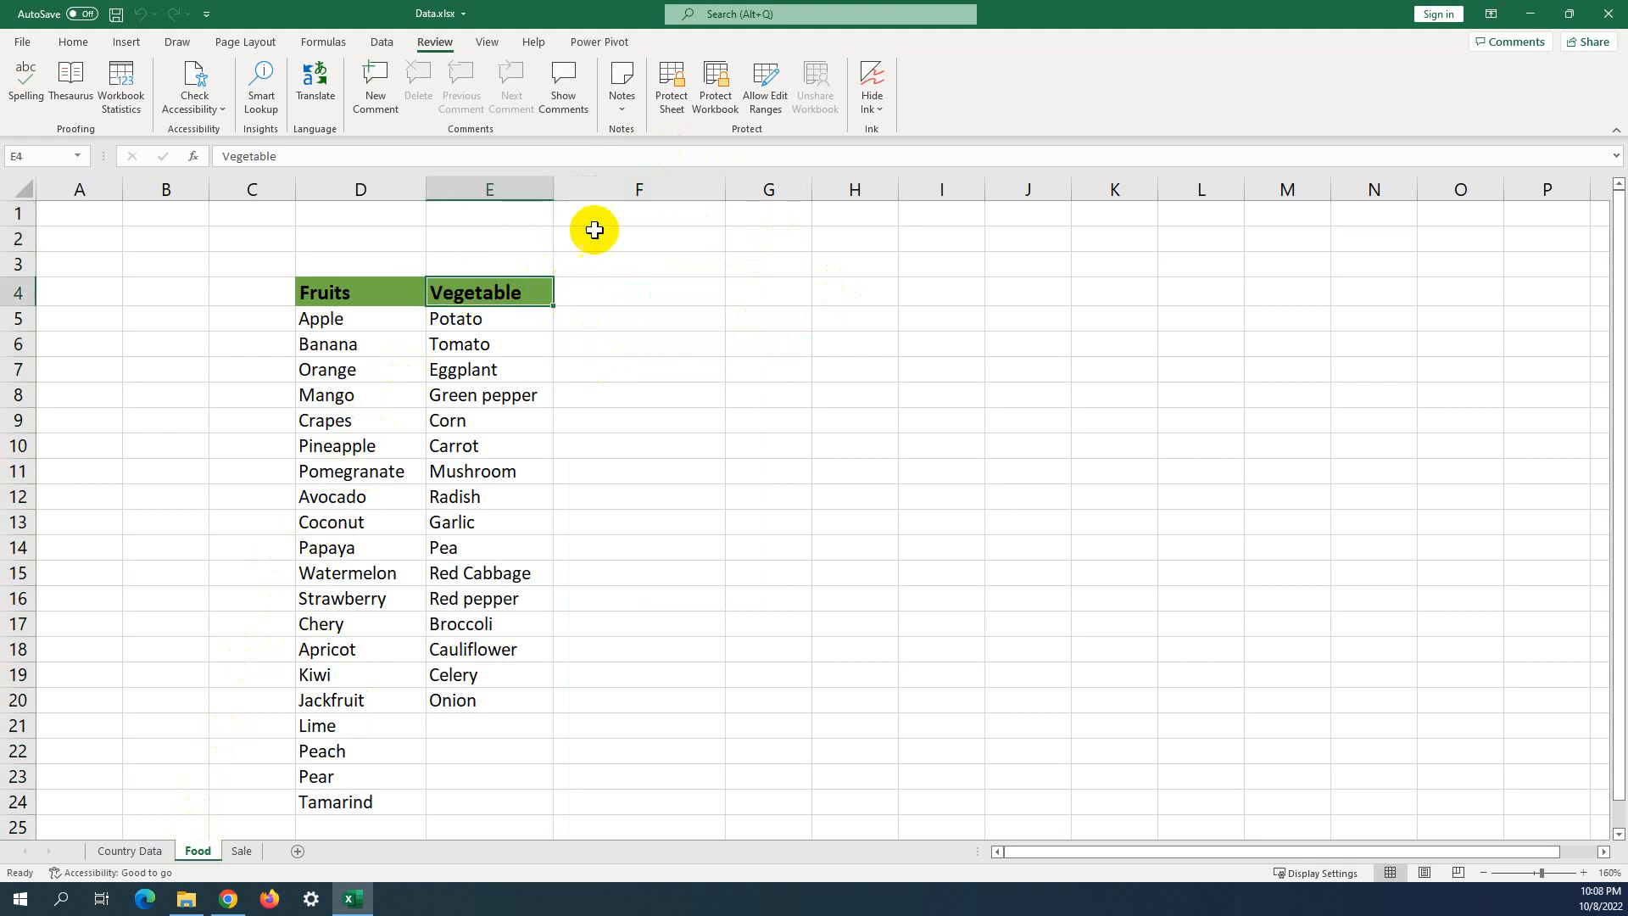
pyautogui.click(592, 193)
pyautogui.click(830, 284)
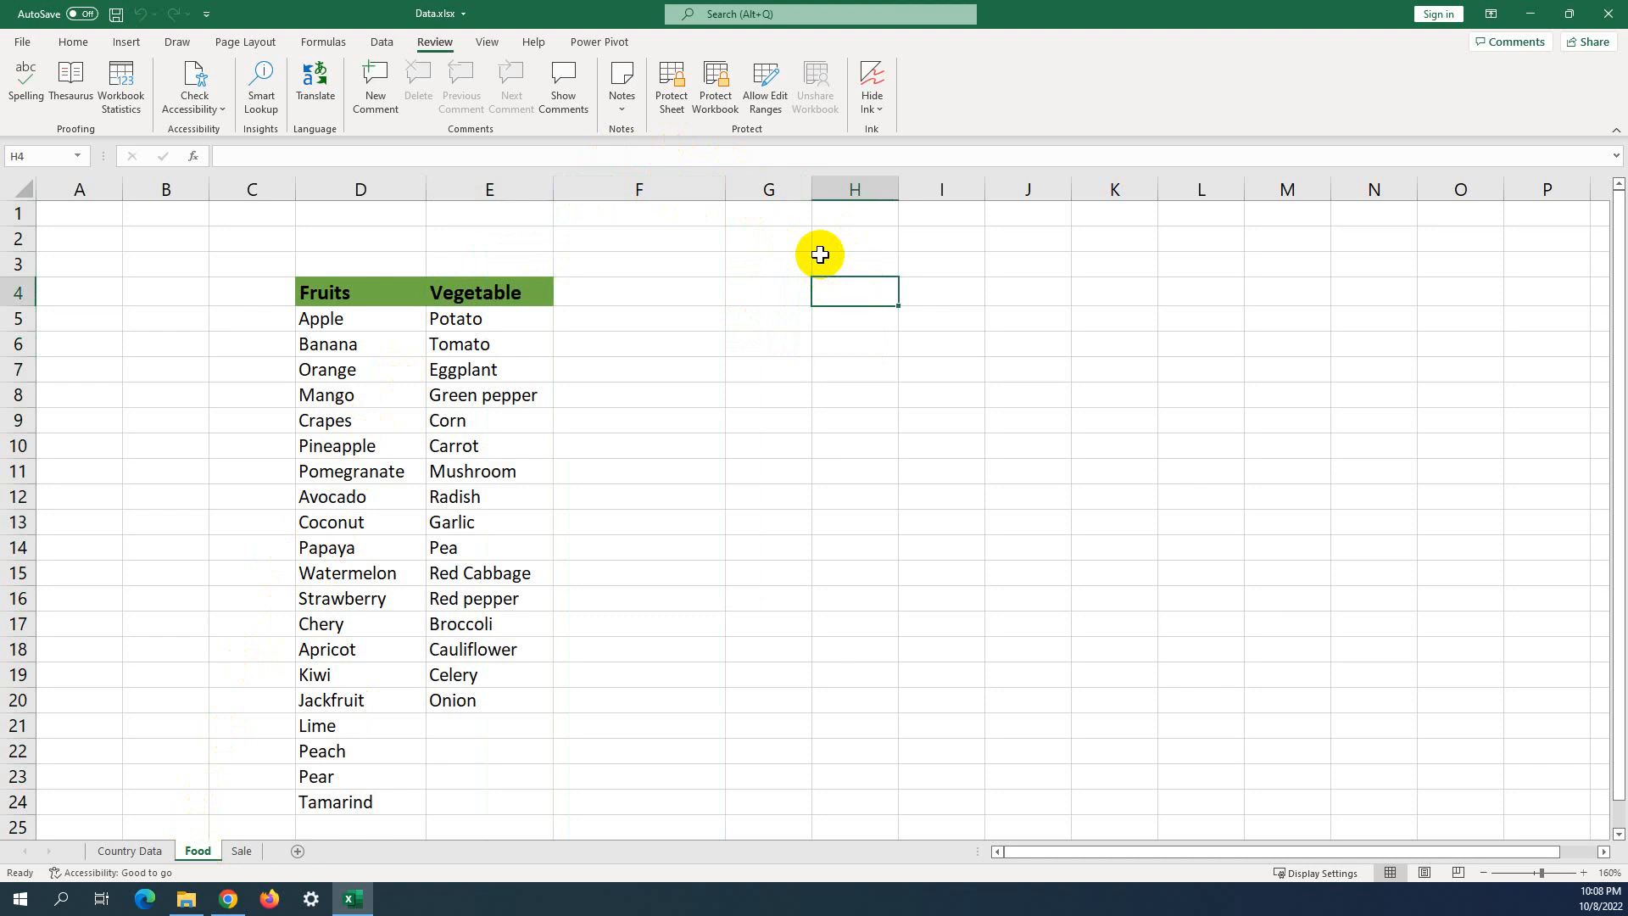
# Insert a blank column at F, then delete it again.
pyautogui.click(769, 499)
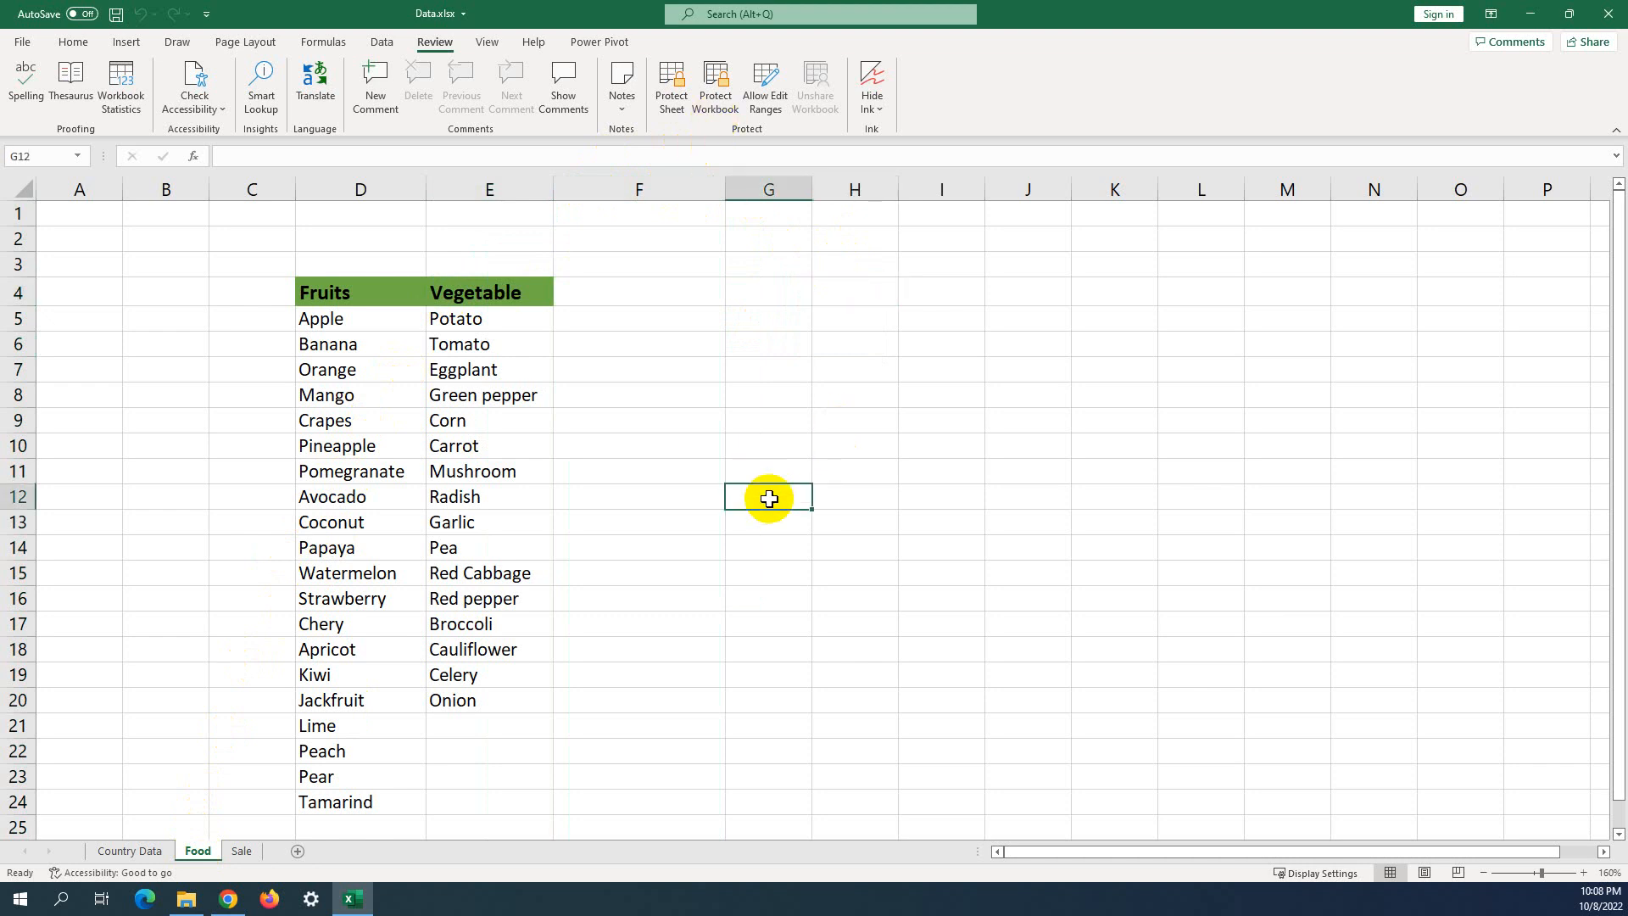
pyautogui.click(721, 98)
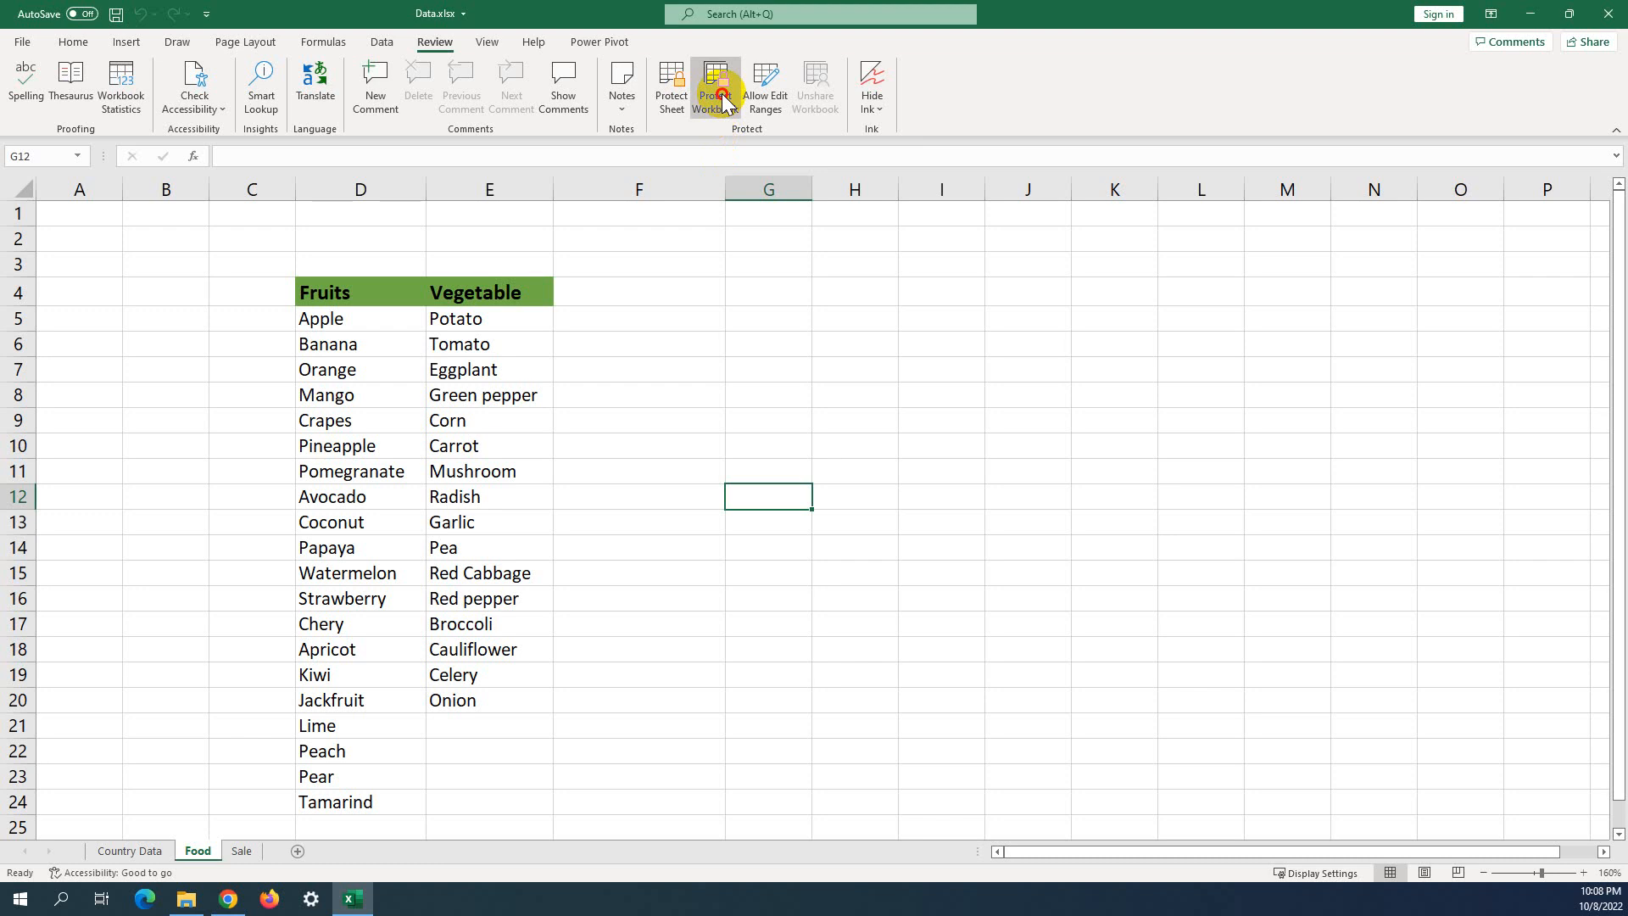
pyautogui.click(661, 194)
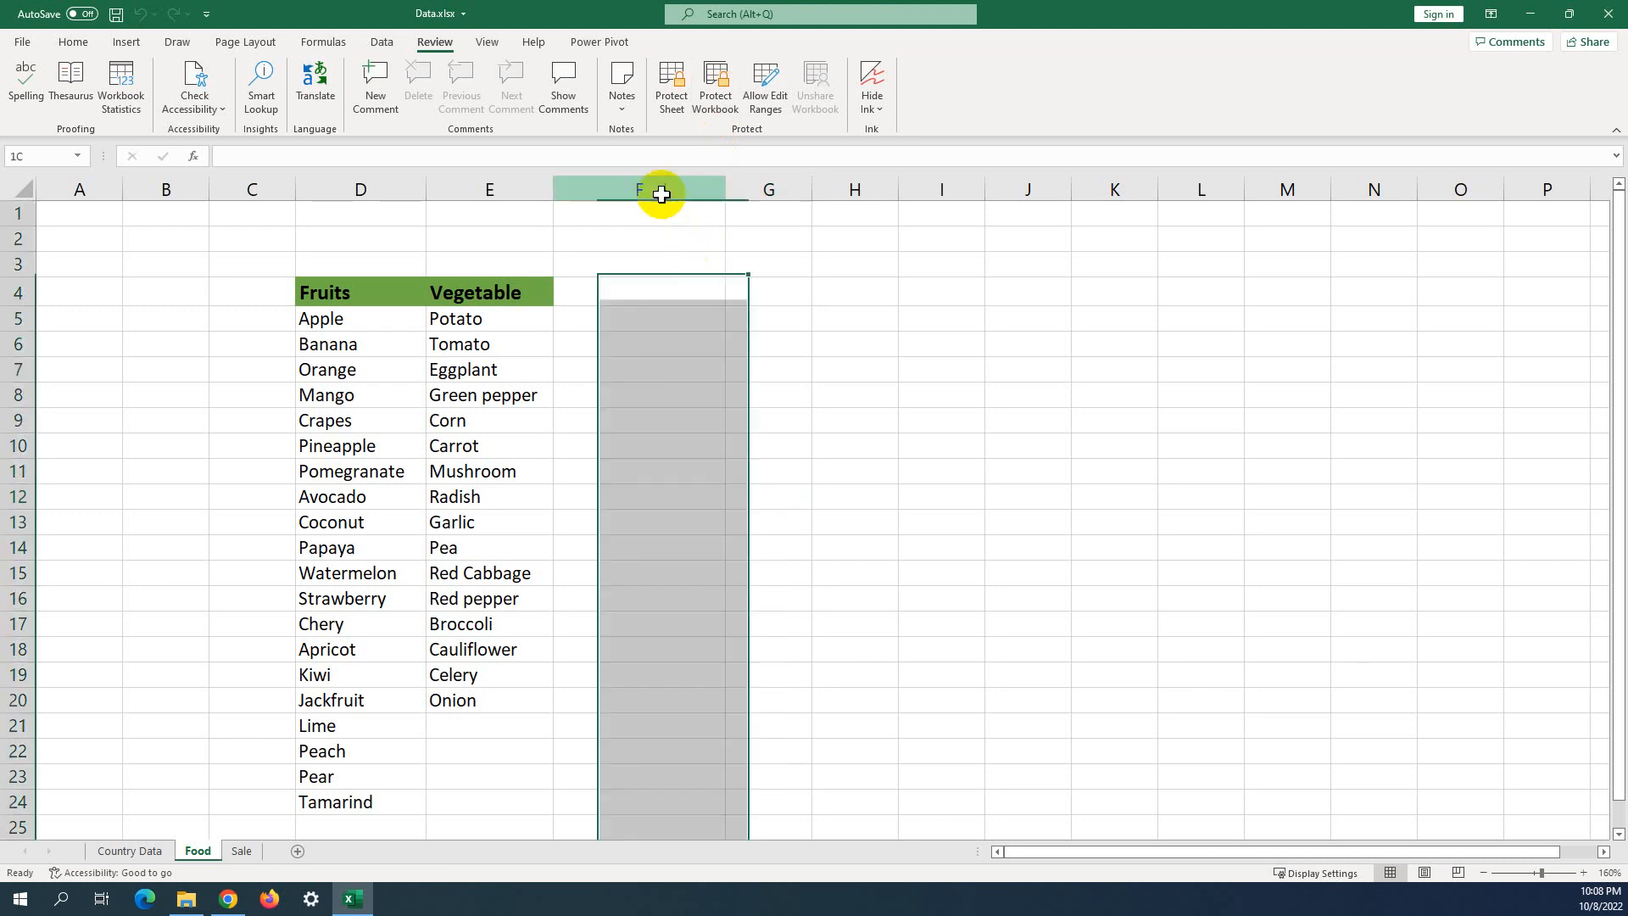
pyautogui.rightClick(661, 194)
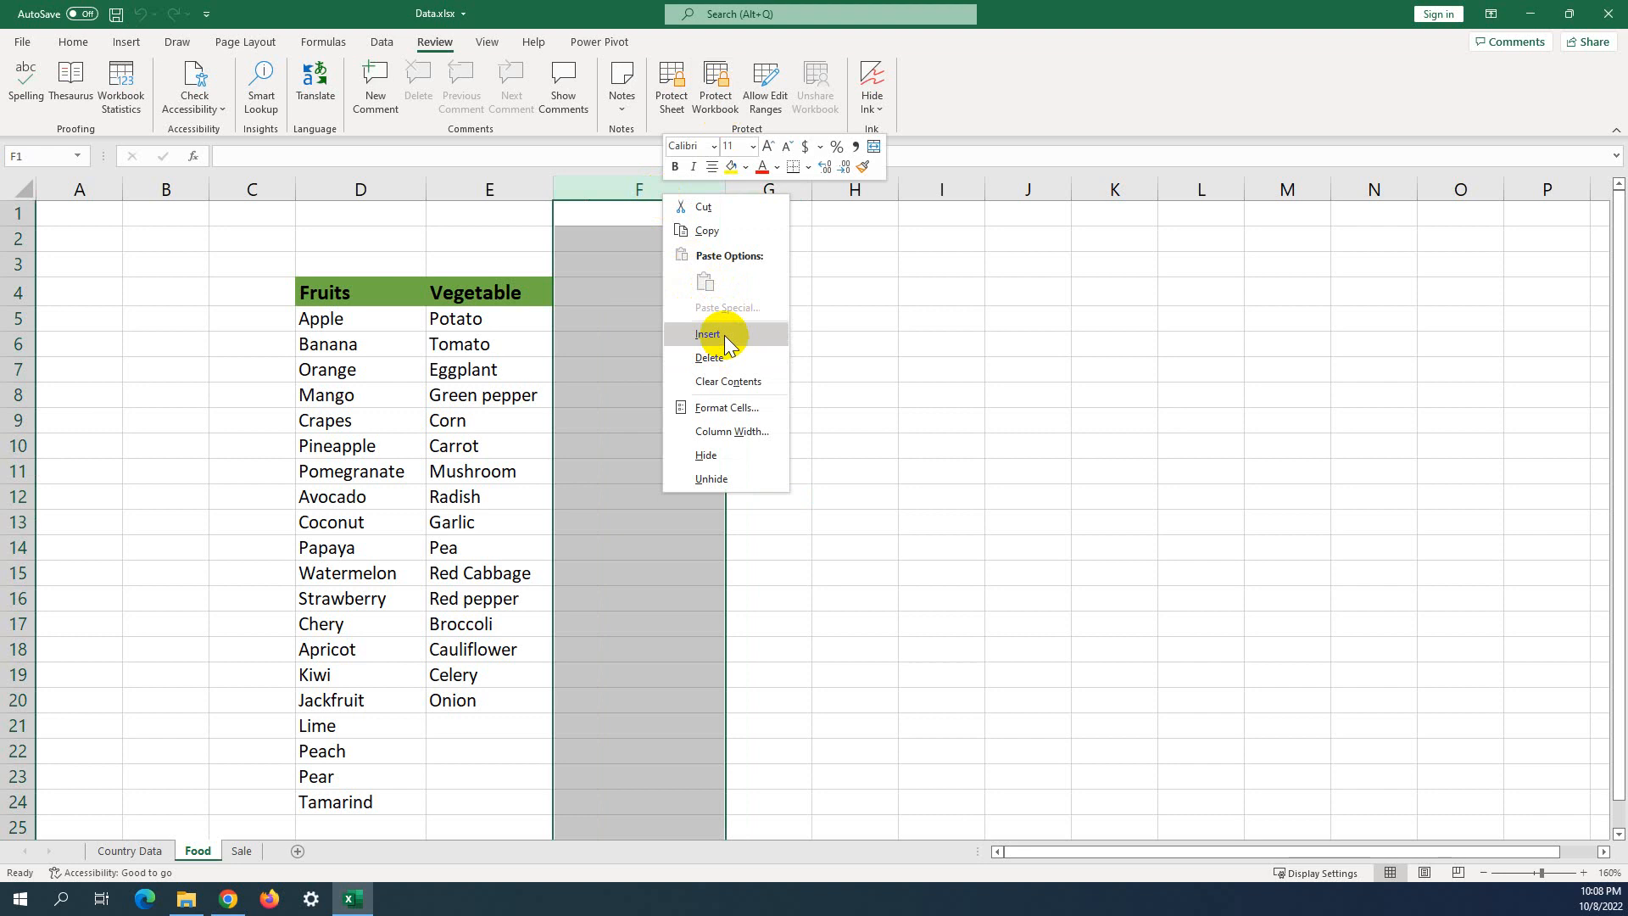
pyautogui.click(727, 343)
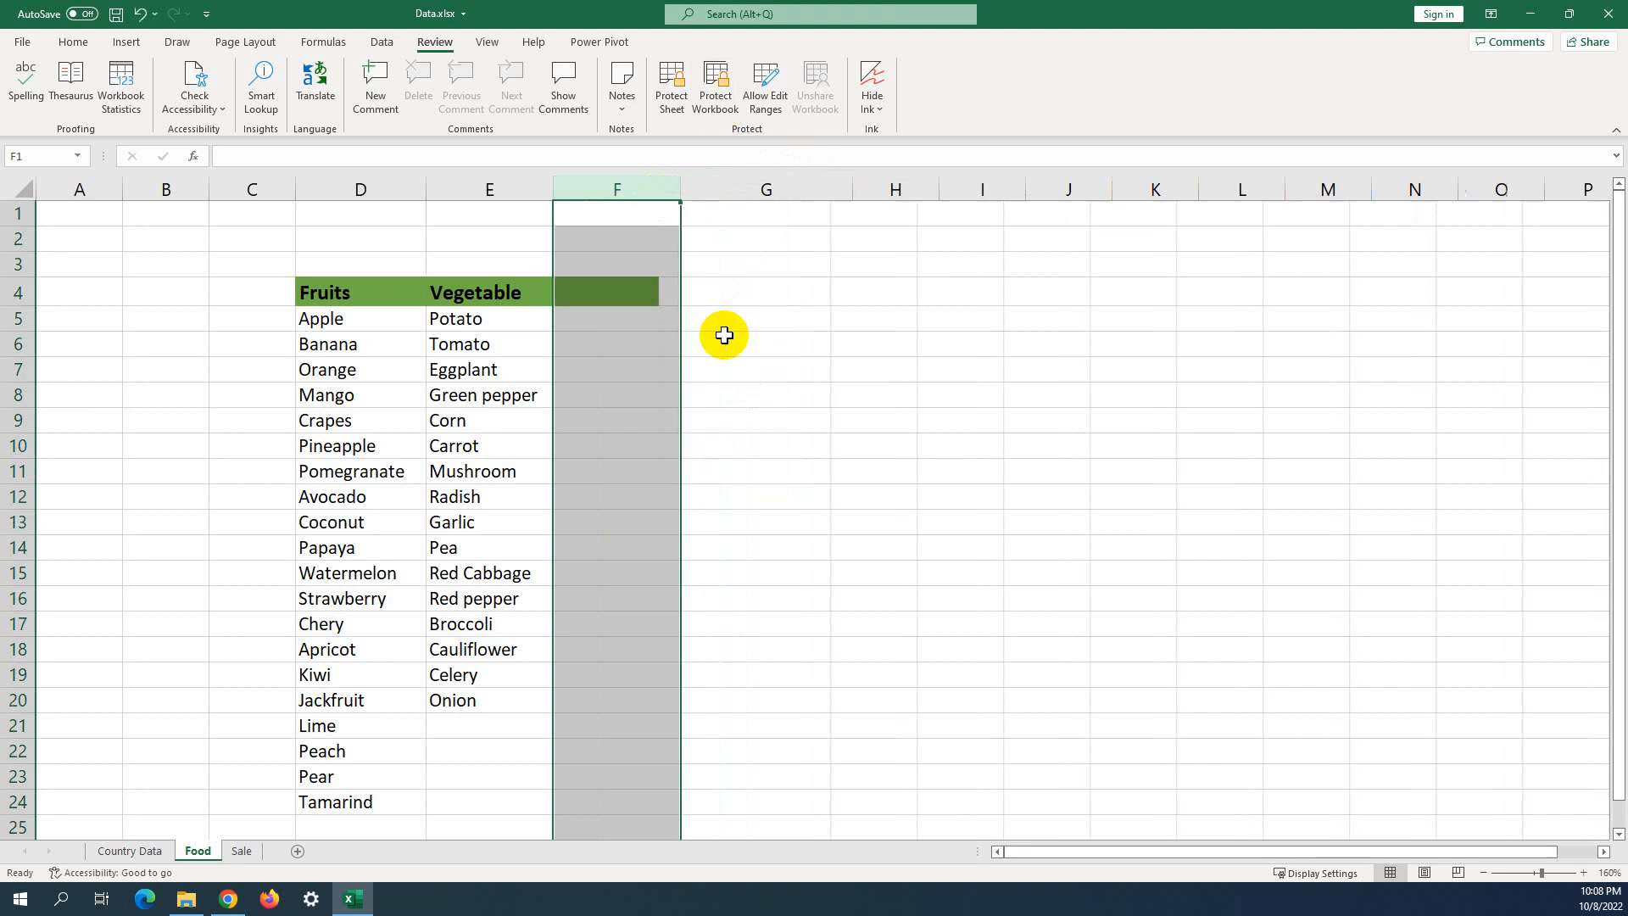
pyautogui.rightClick(634, 190)
pyautogui.click(706, 360)
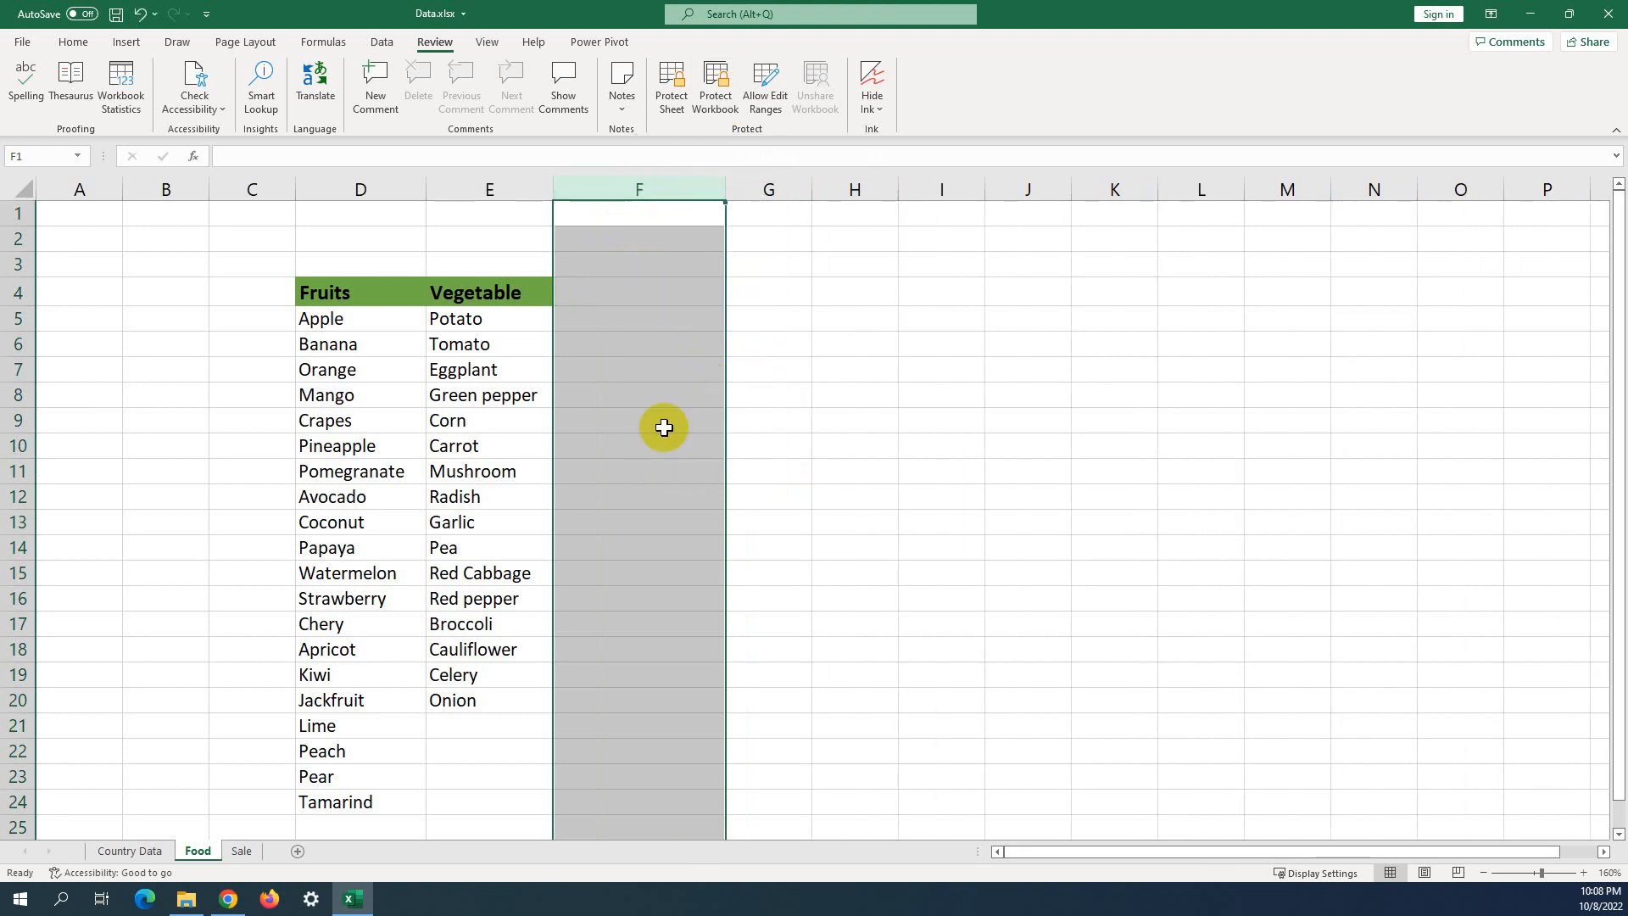
# Add a new blank Sheet1, then return to the Food sheet.
pyautogui.click(296, 852)
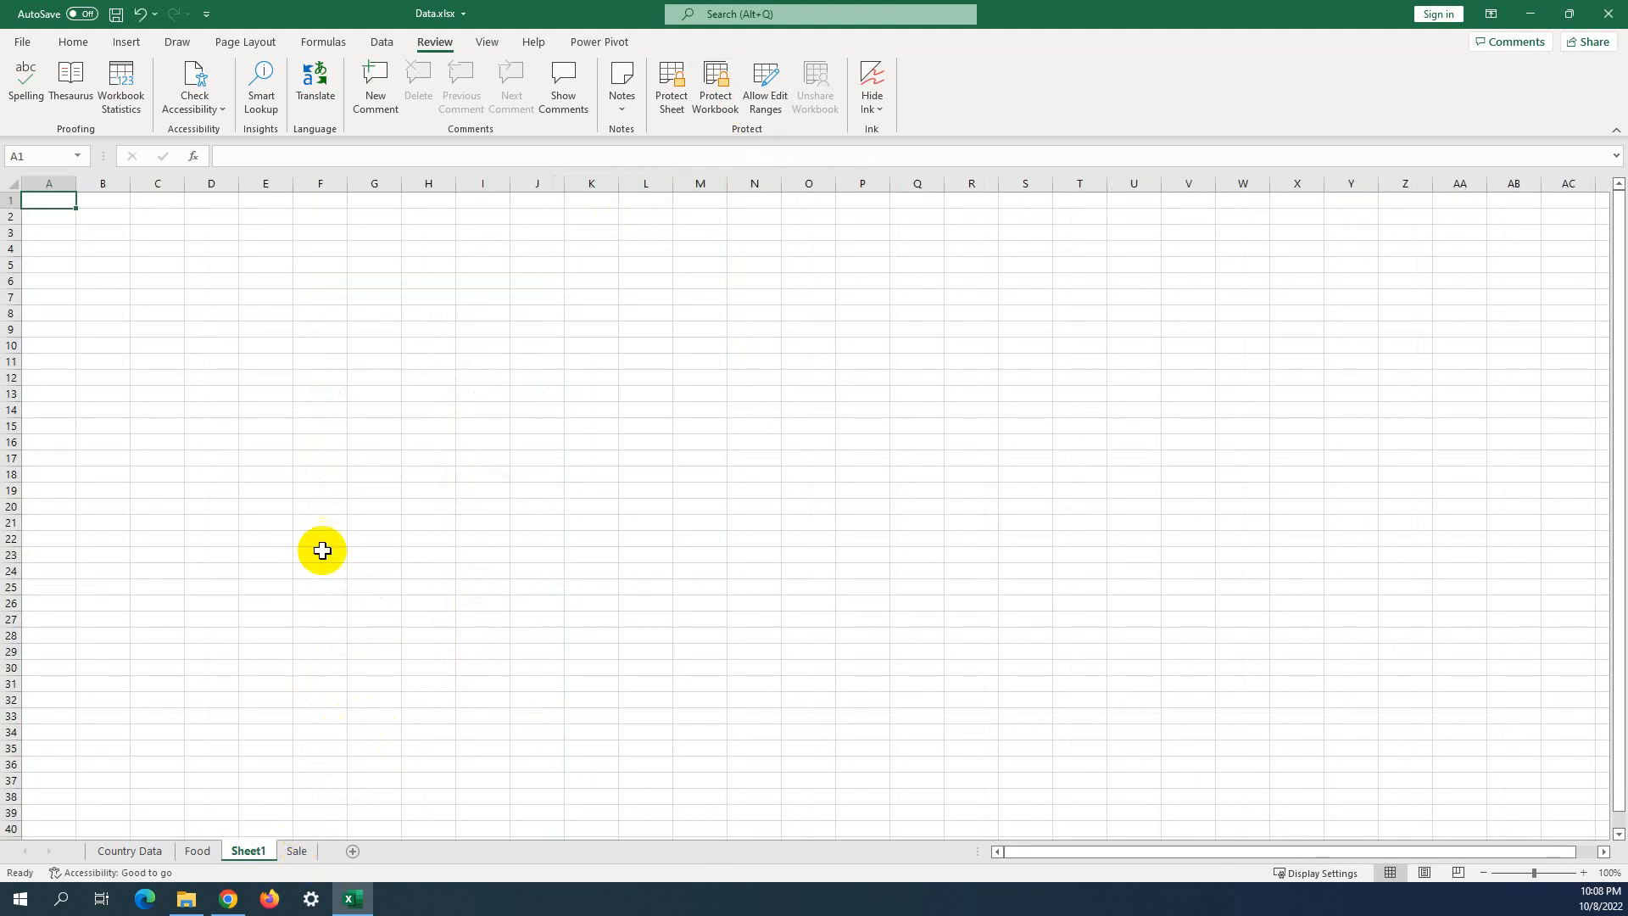
pyautogui.click(310, 440)
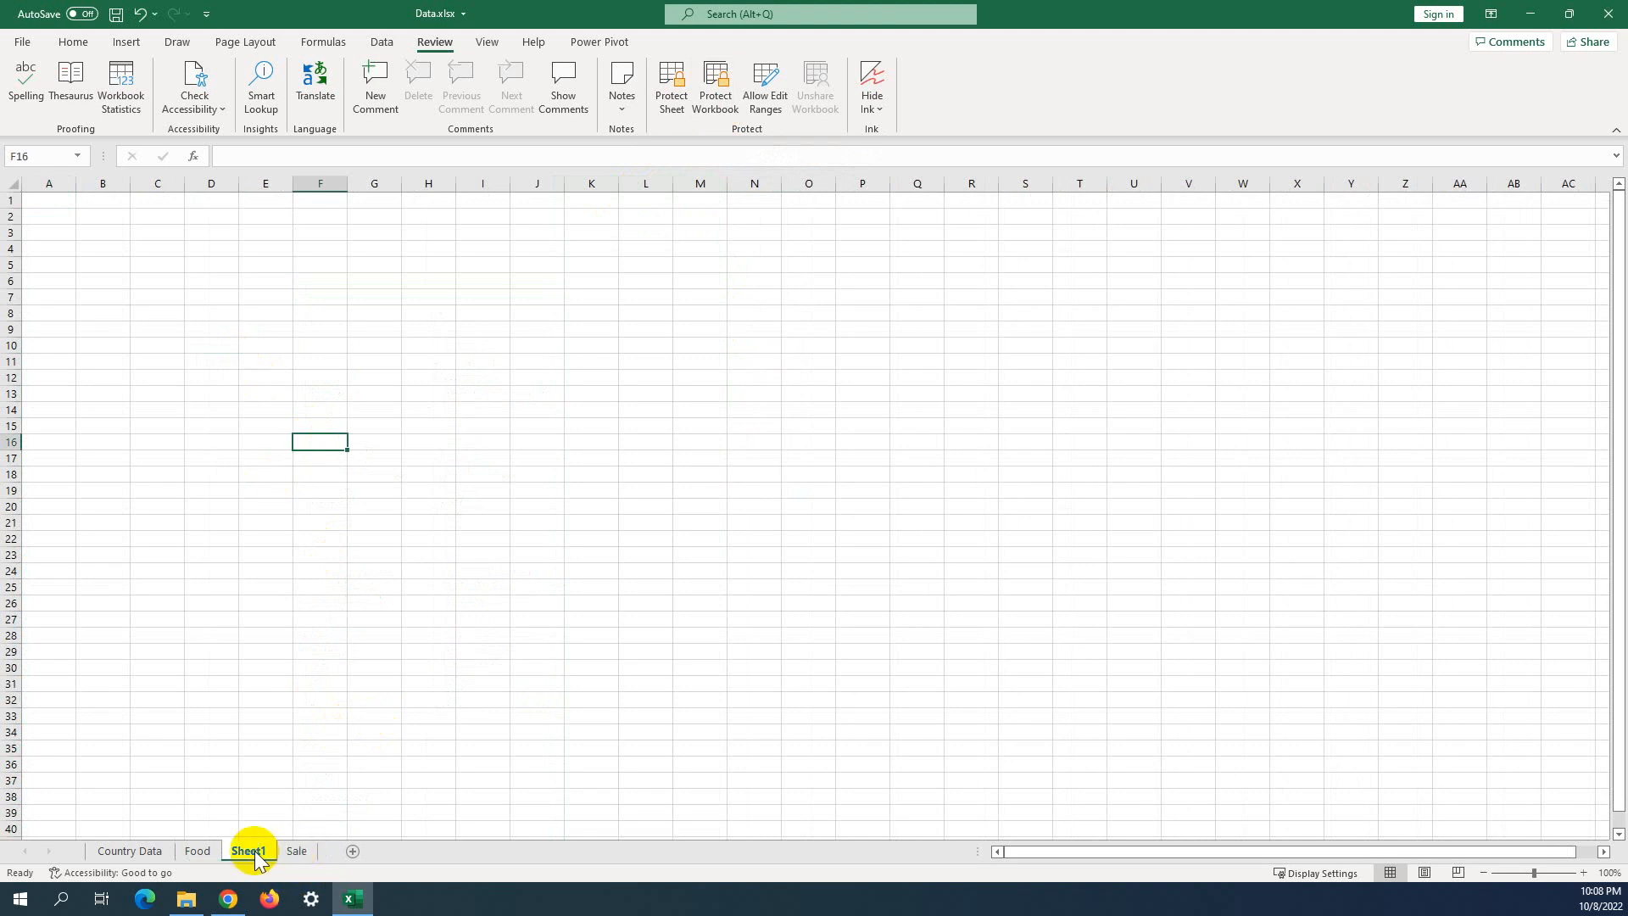
pyautogui.click(198, 852)
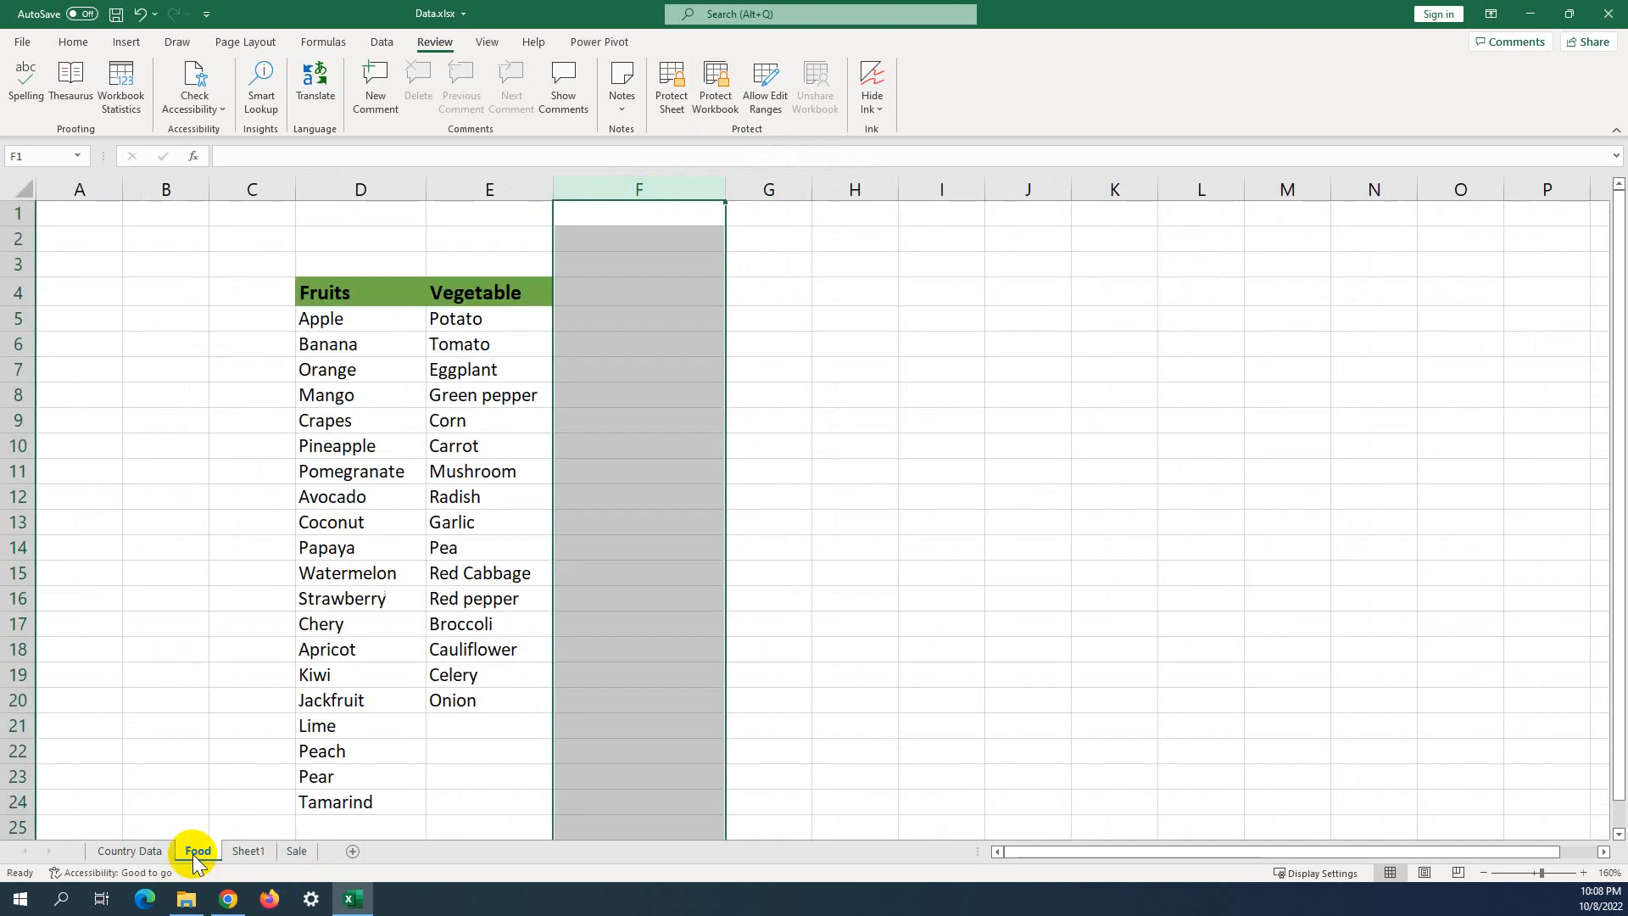
pyautogui.click(881, 419)
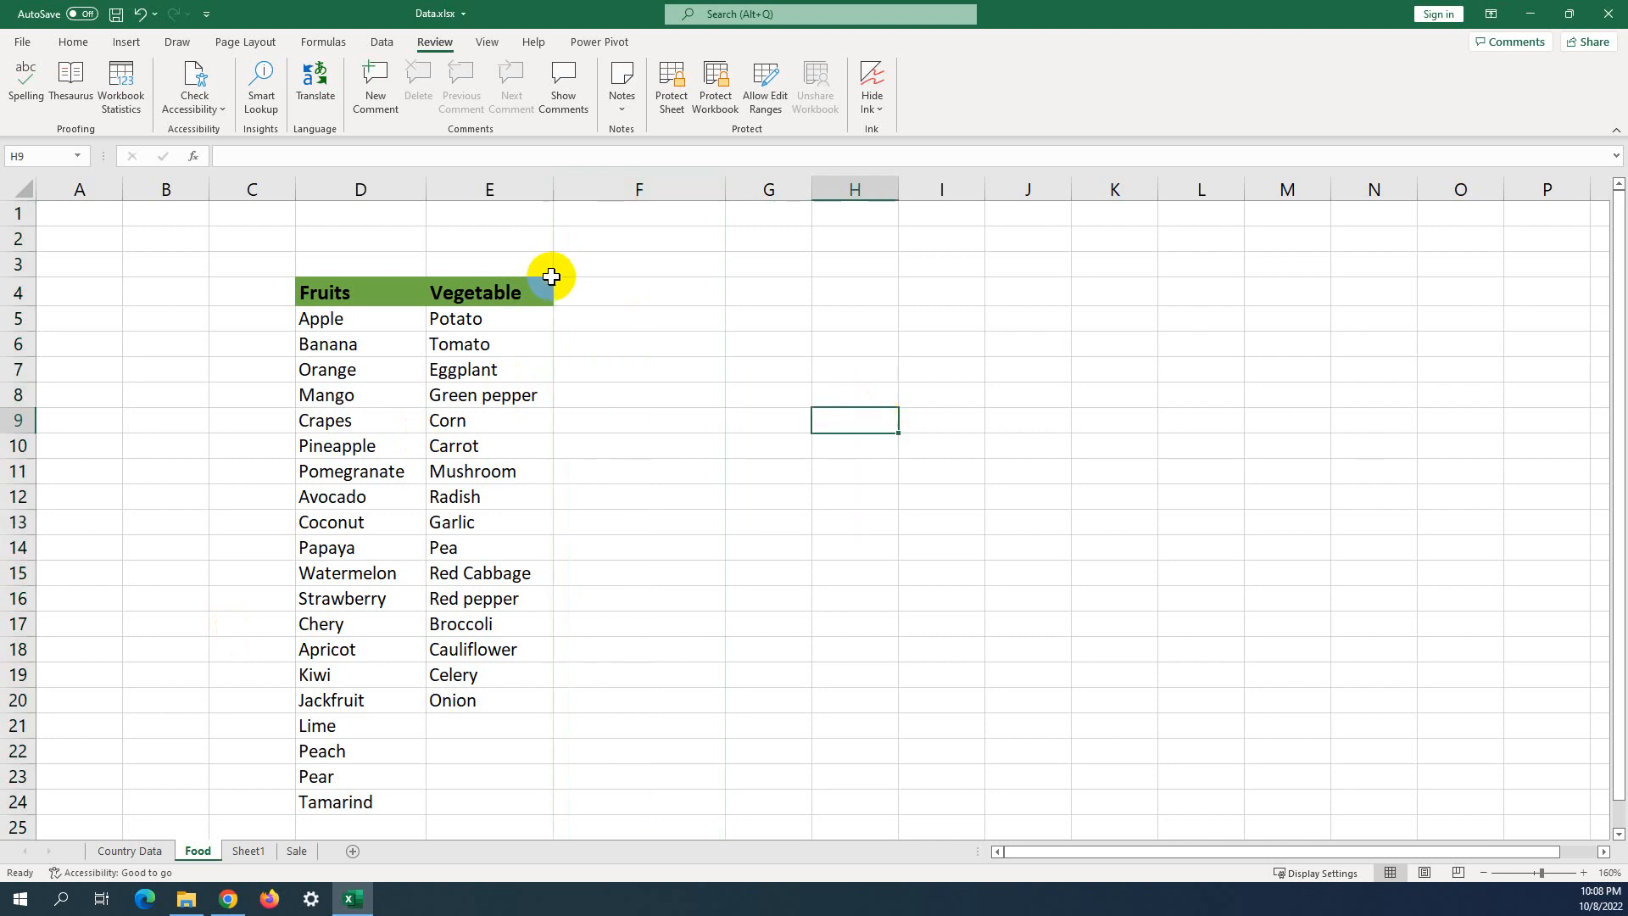
# Lock the workbook structure via Protect Workbook with a password, re-entered to confirm.
pyautogui.click(717, 98)
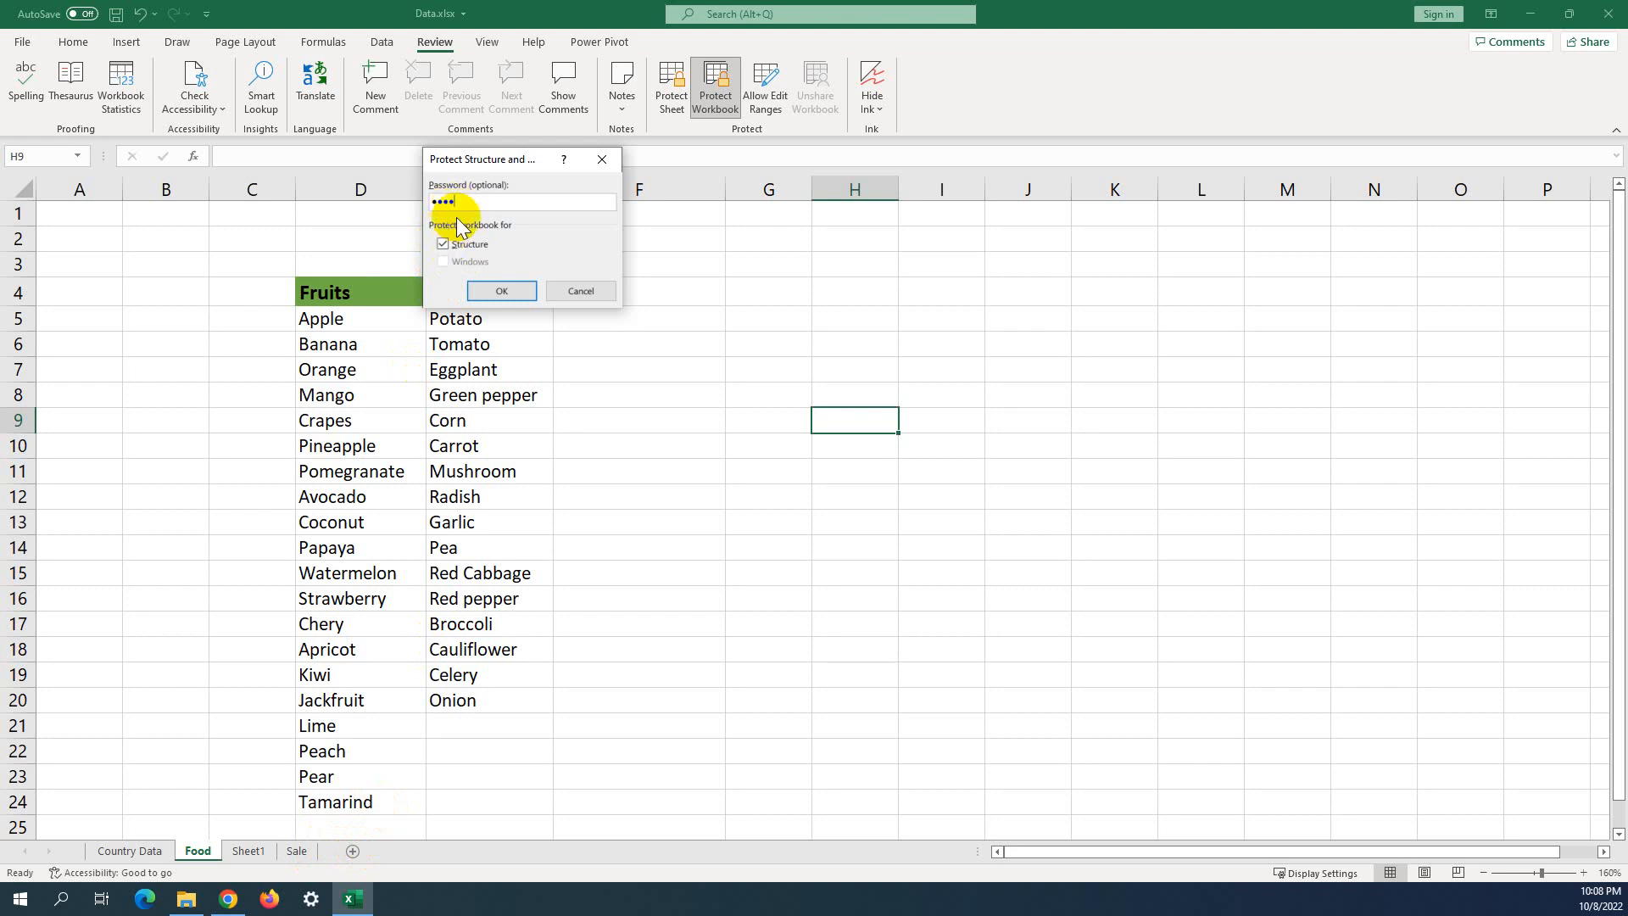
pyautogui.click(499, 290)
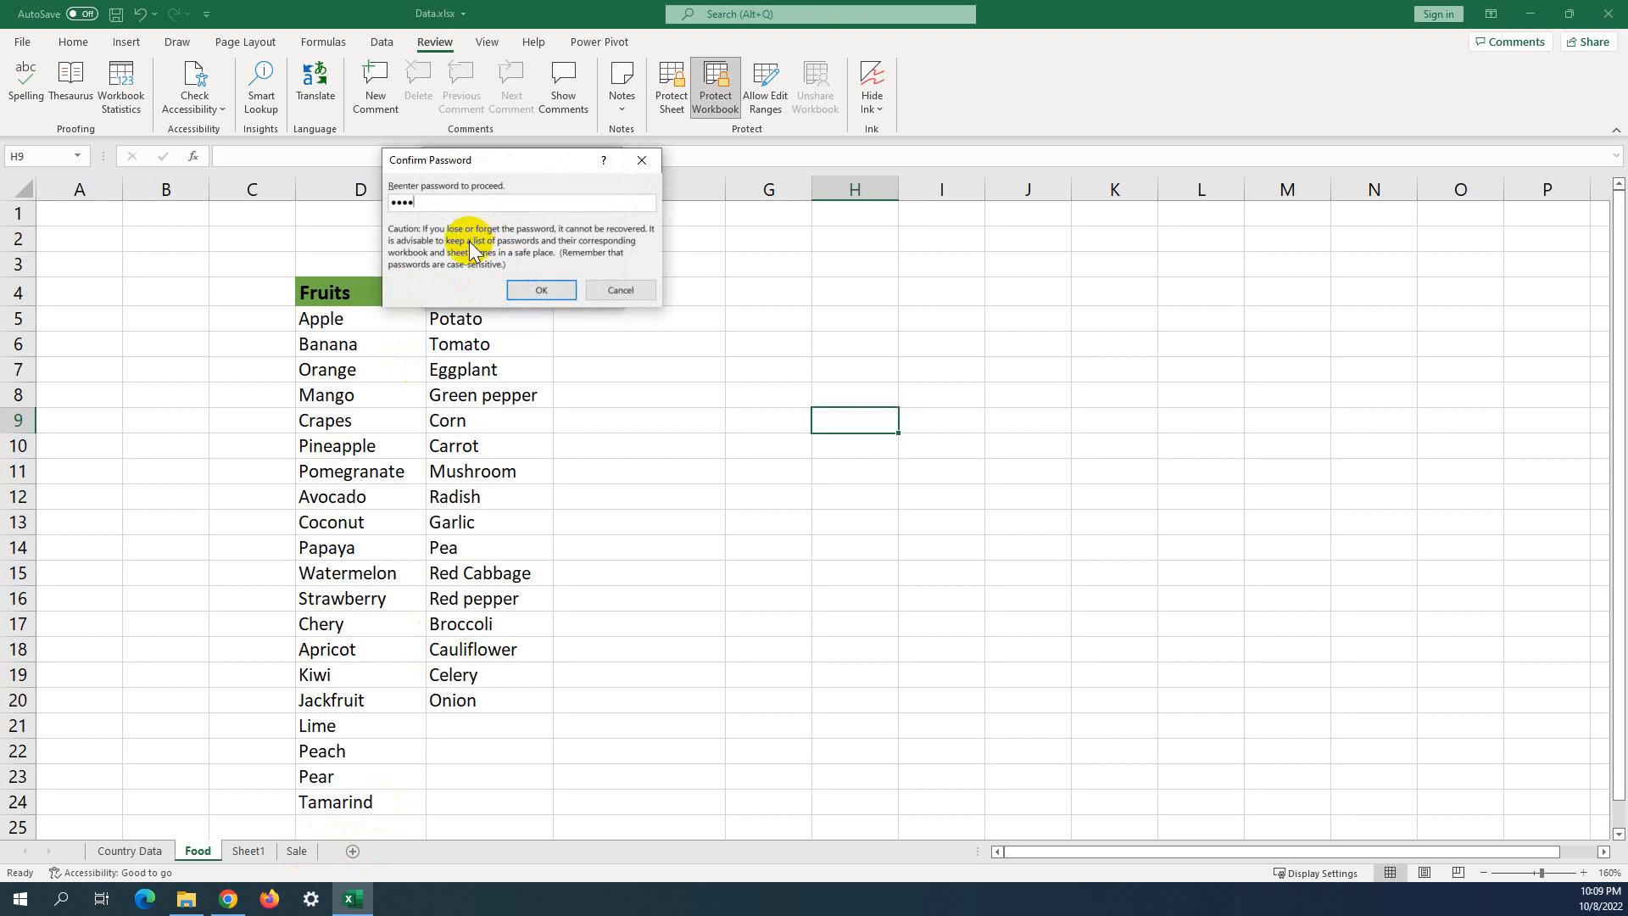
pyautogui.click(535, 290)
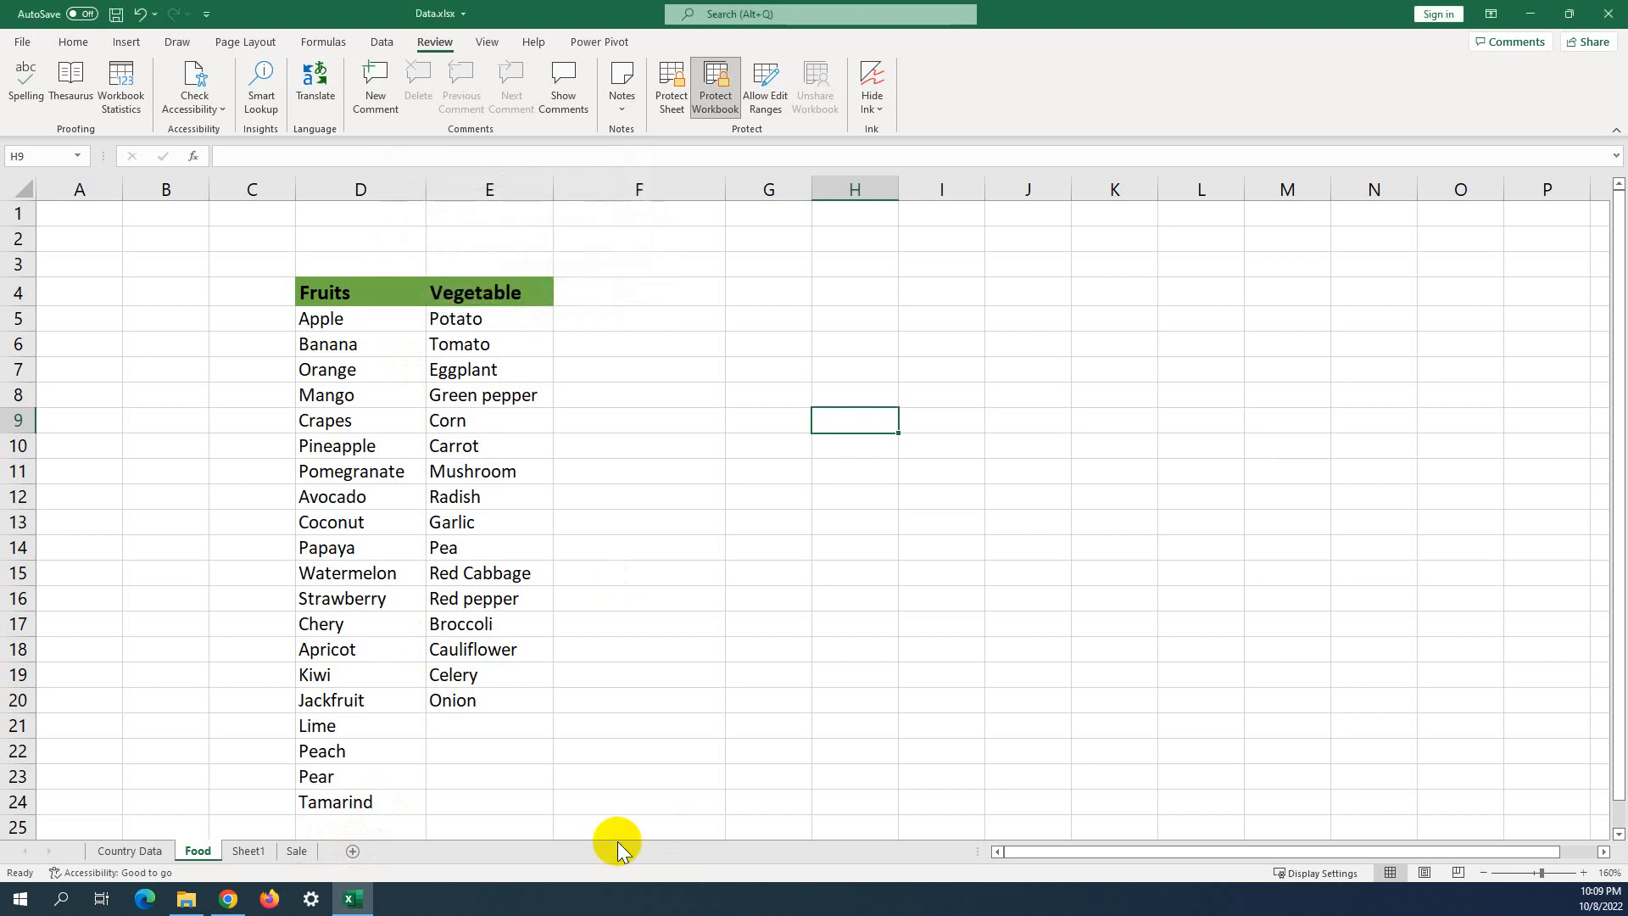
pyautogui.click(675, 723)
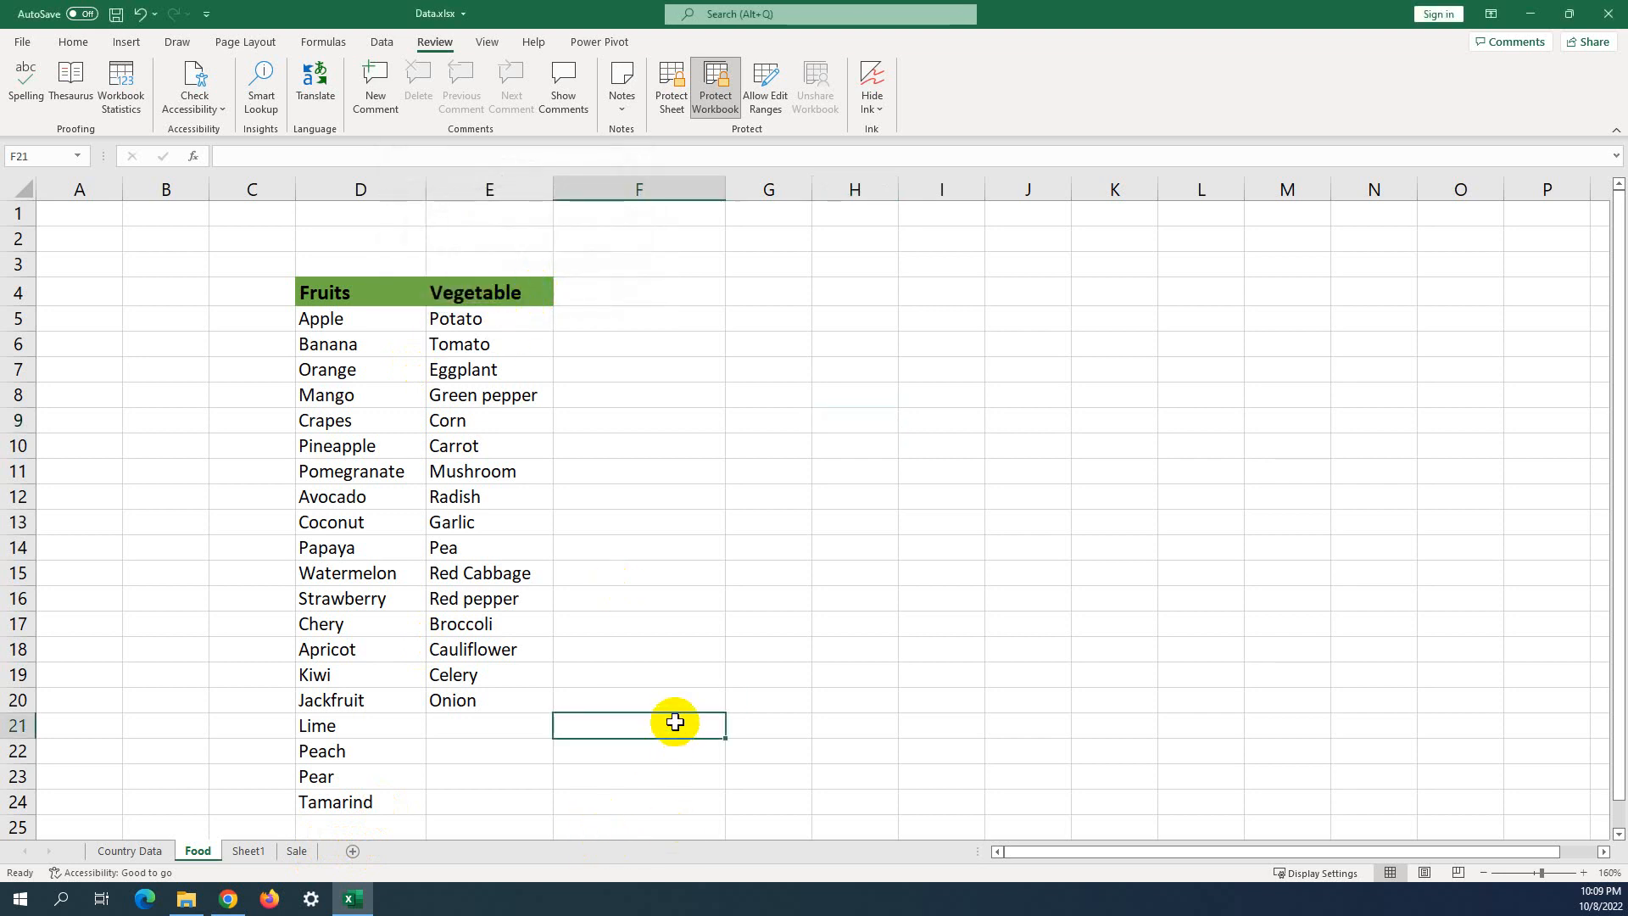
# Check the limited tab options for the Food and Country Data sheets.
pyautogui.click(667, 635)
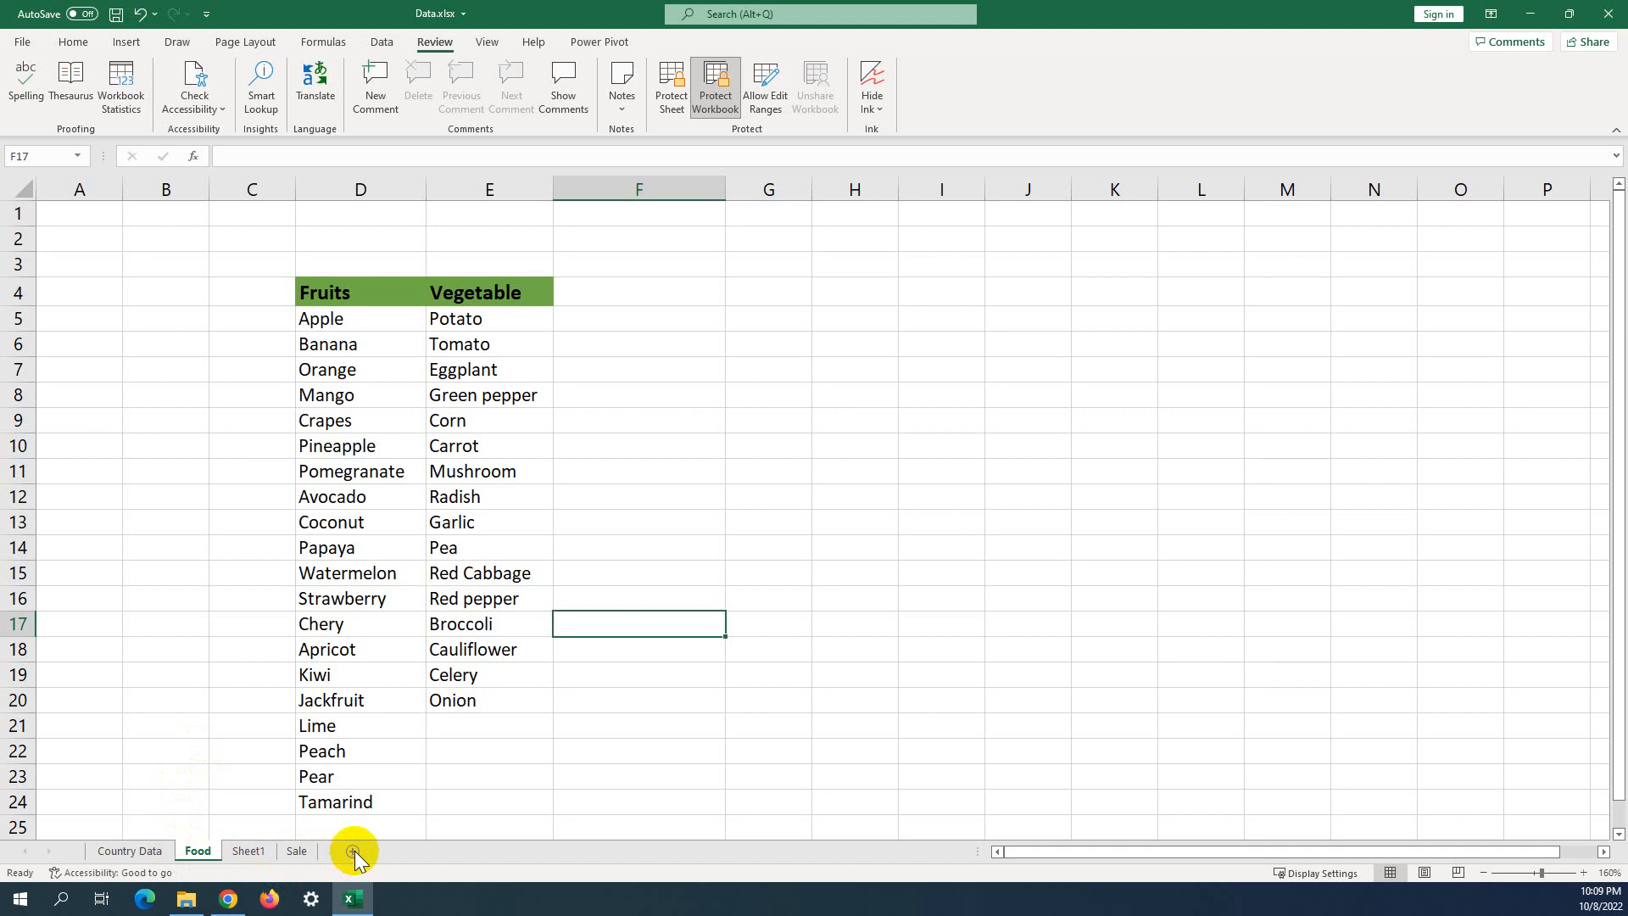
pyautogui.rightClick(198, 850)
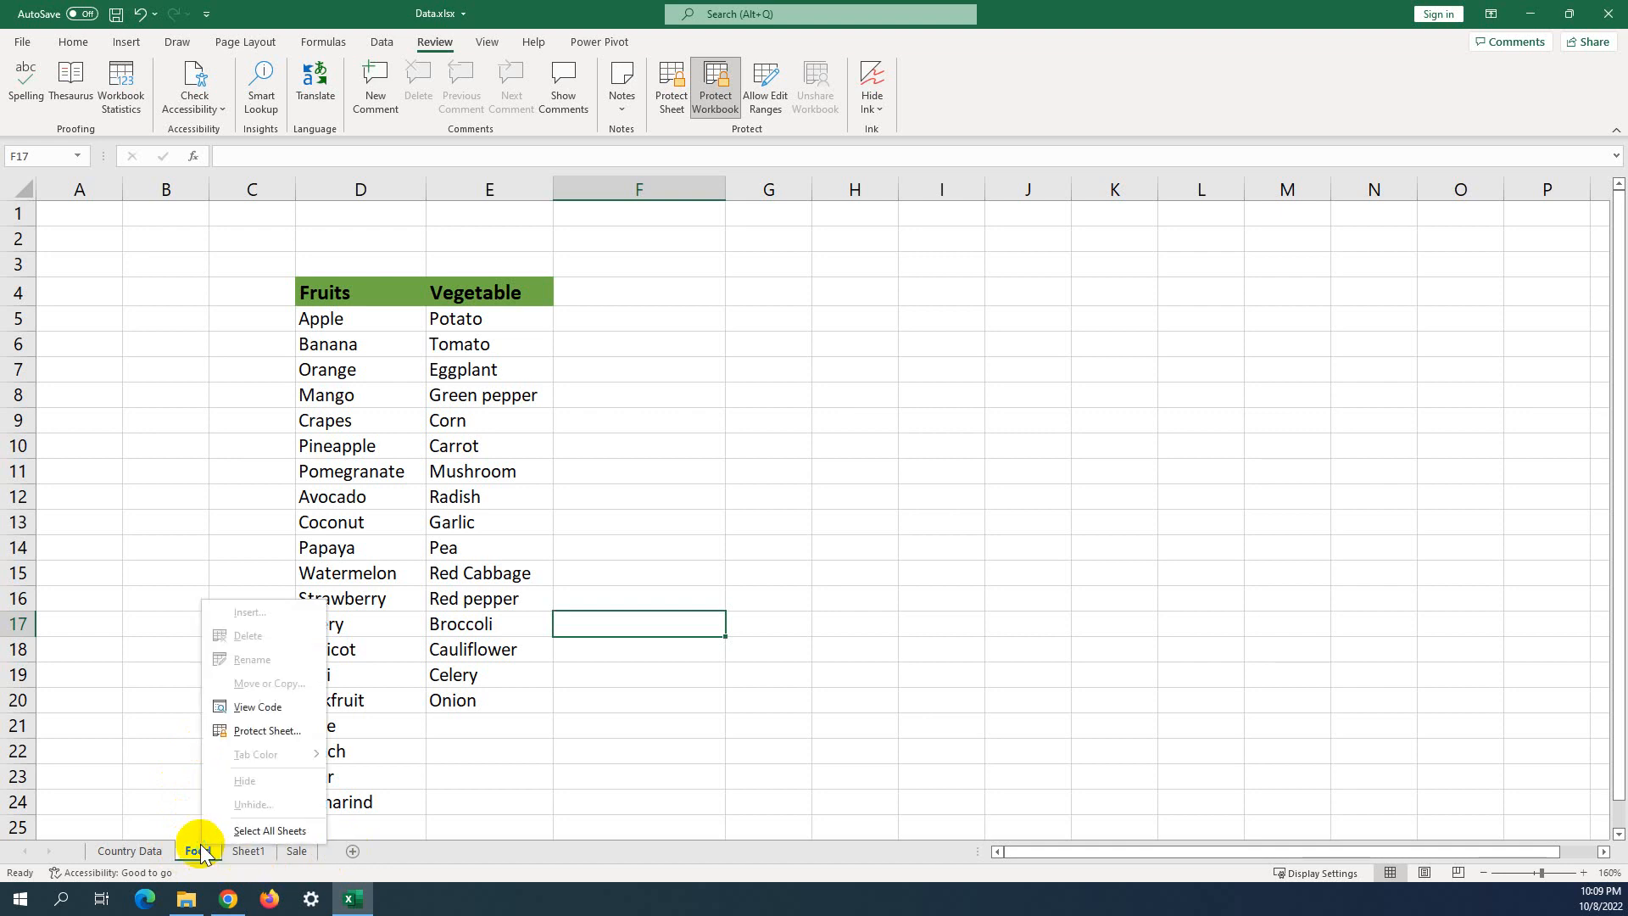
pyautogui.rightClick(139, 855)
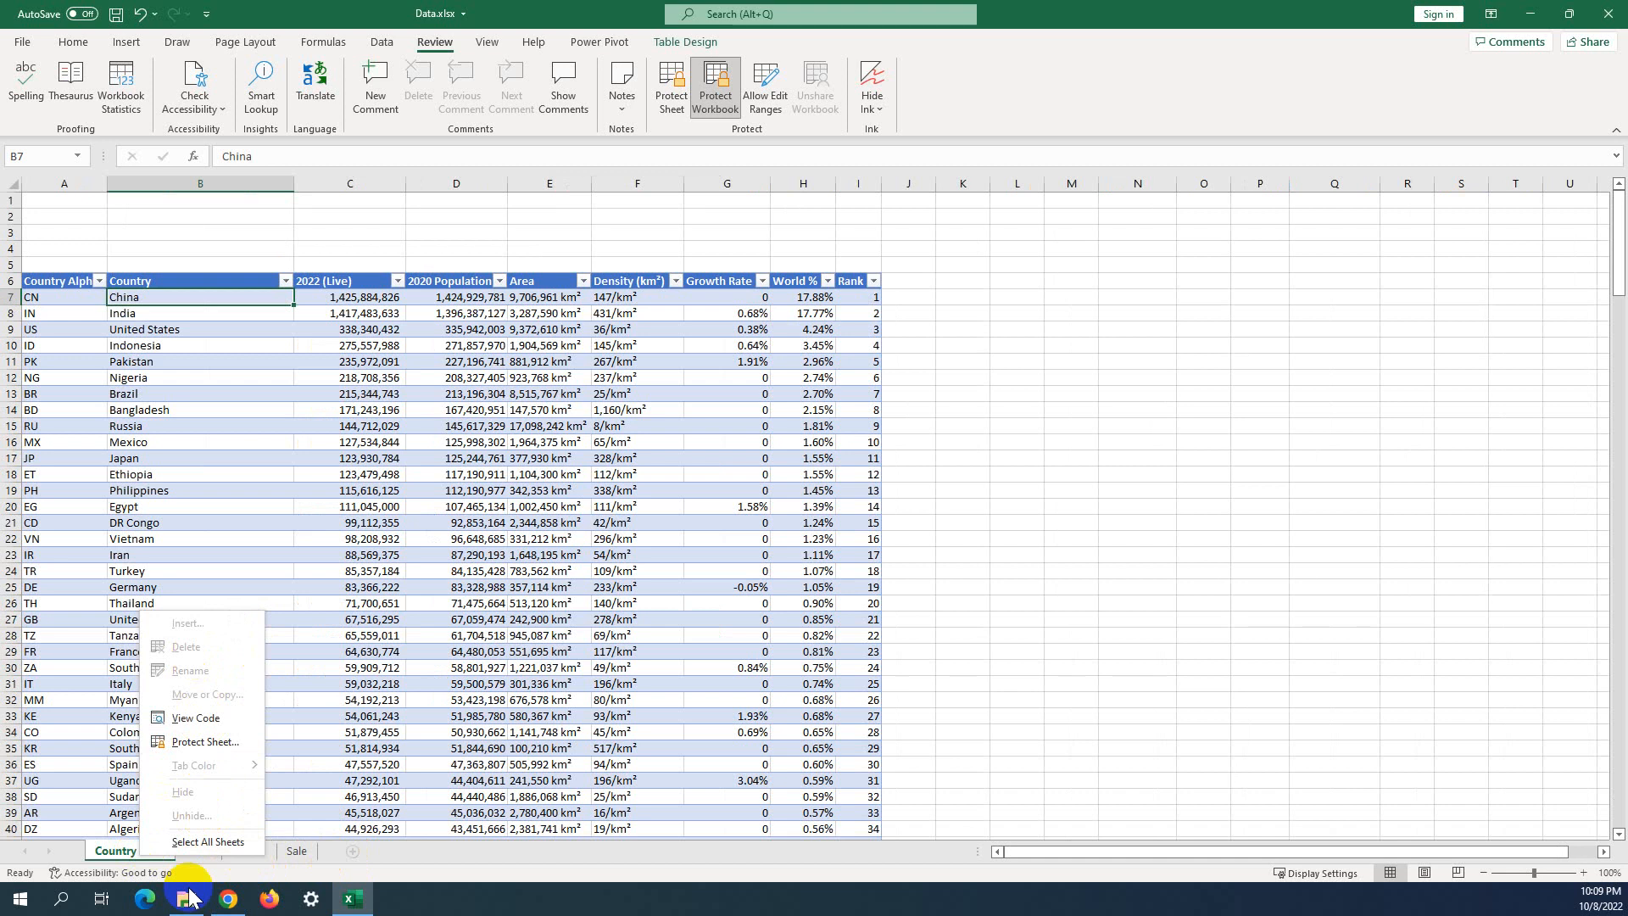
pyautogui.click(297, 852)
# Switch to the empty Sheet1 and check its tab options.
pyautogui.click(245, 853)
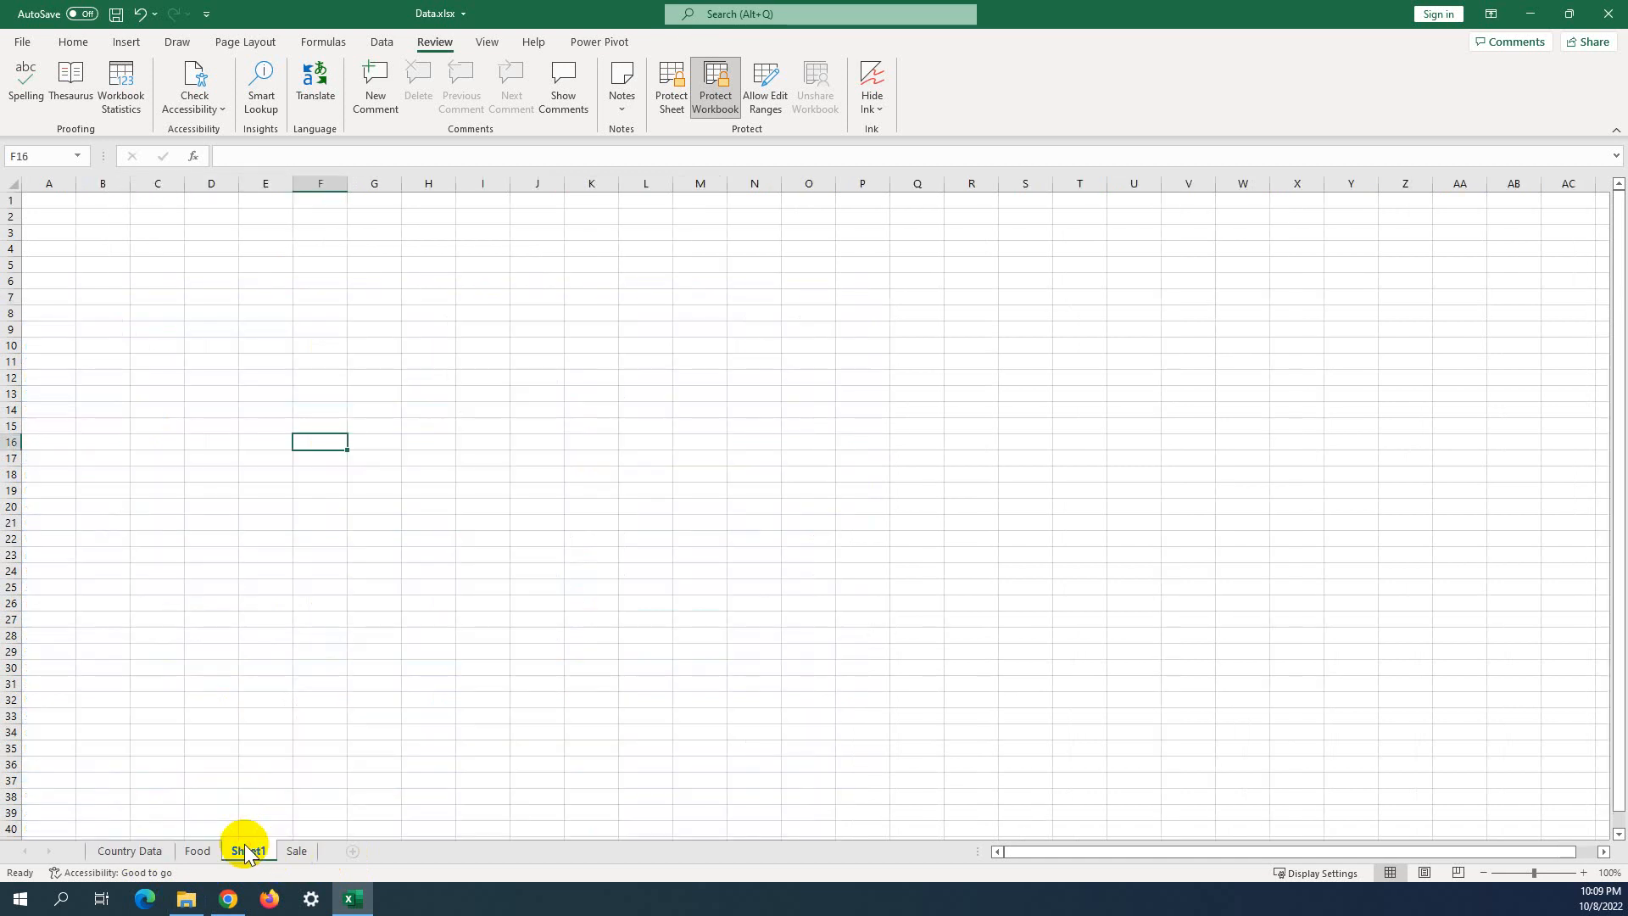
pyautogui.rightClick(249, 848)
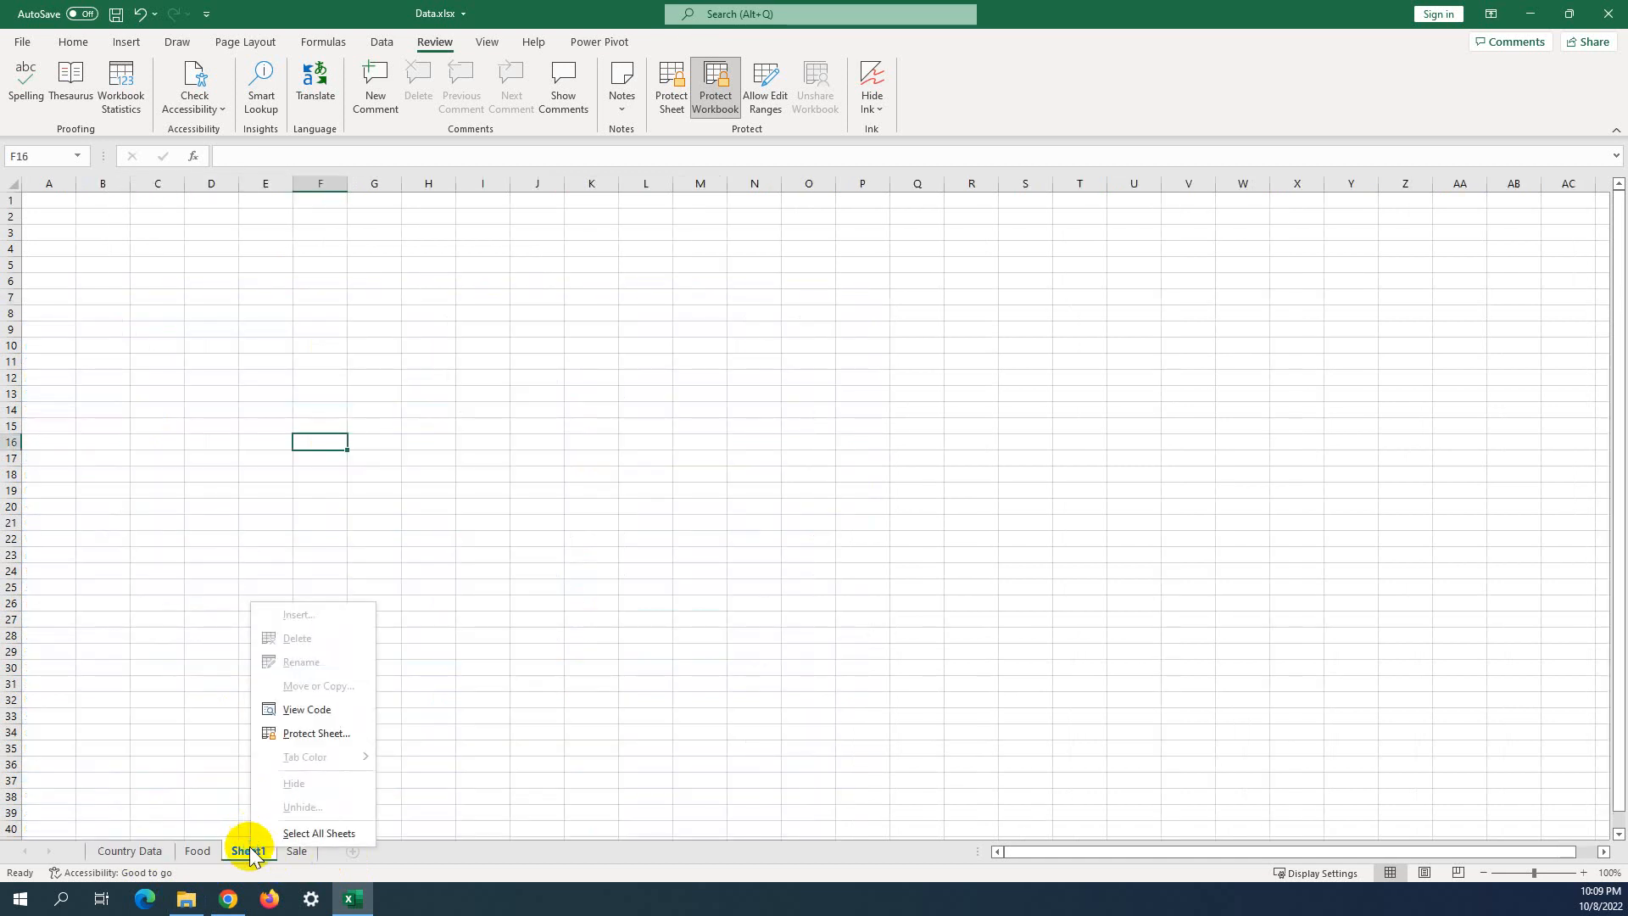
pyautogui.click(434, 619)
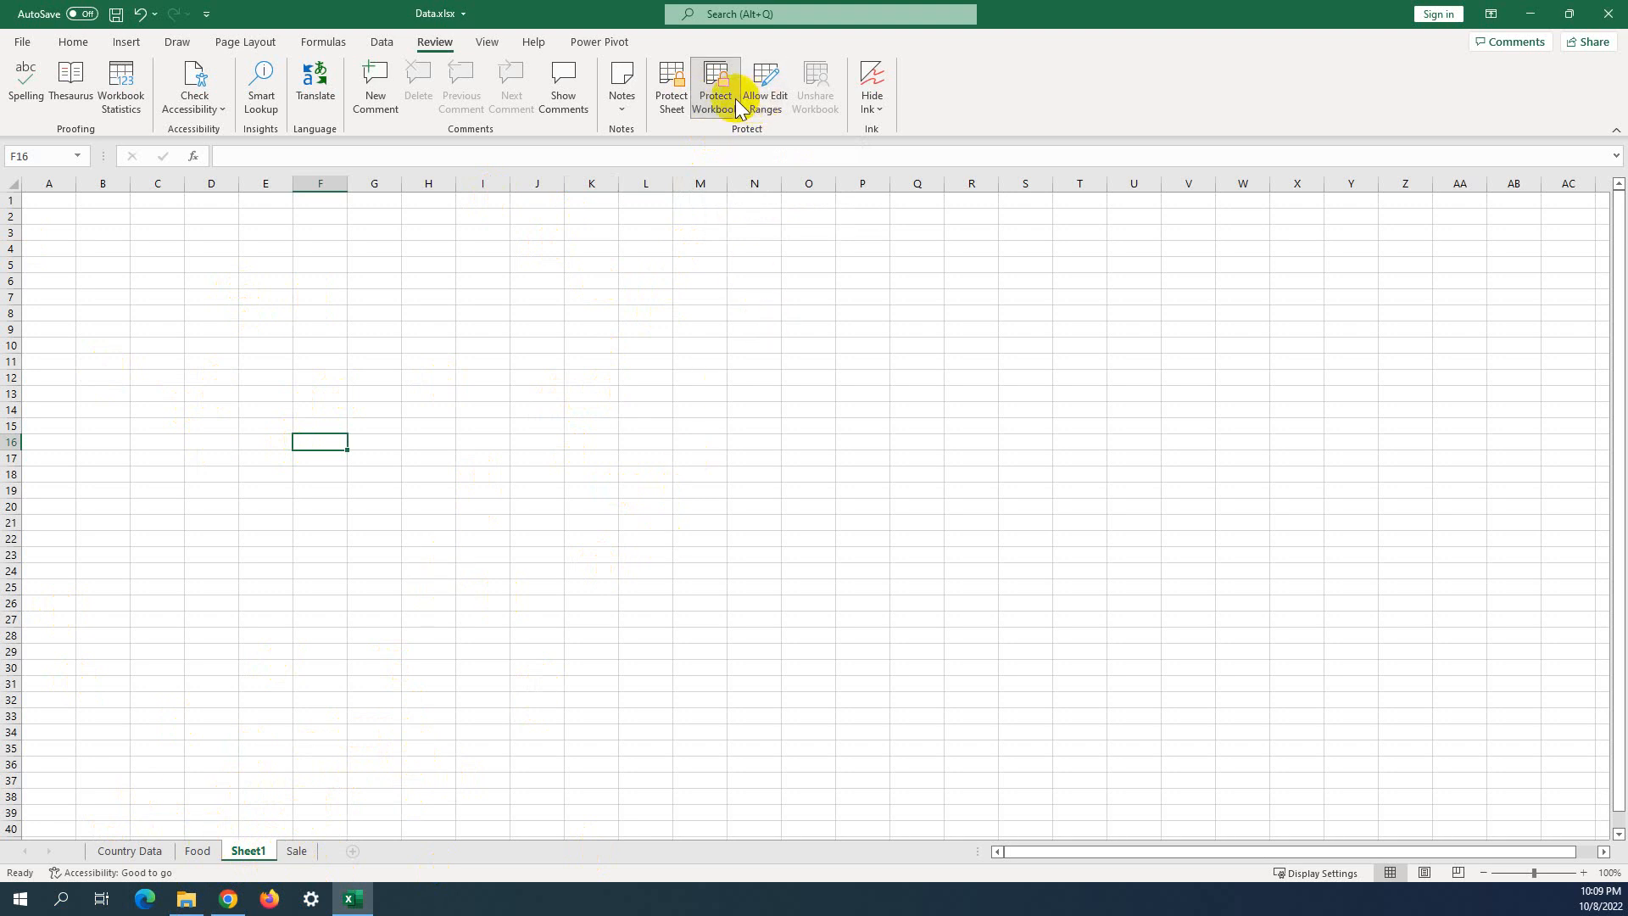
pyautogui.moveTo(754, 459); pyautogui.dragTo(735, 426)
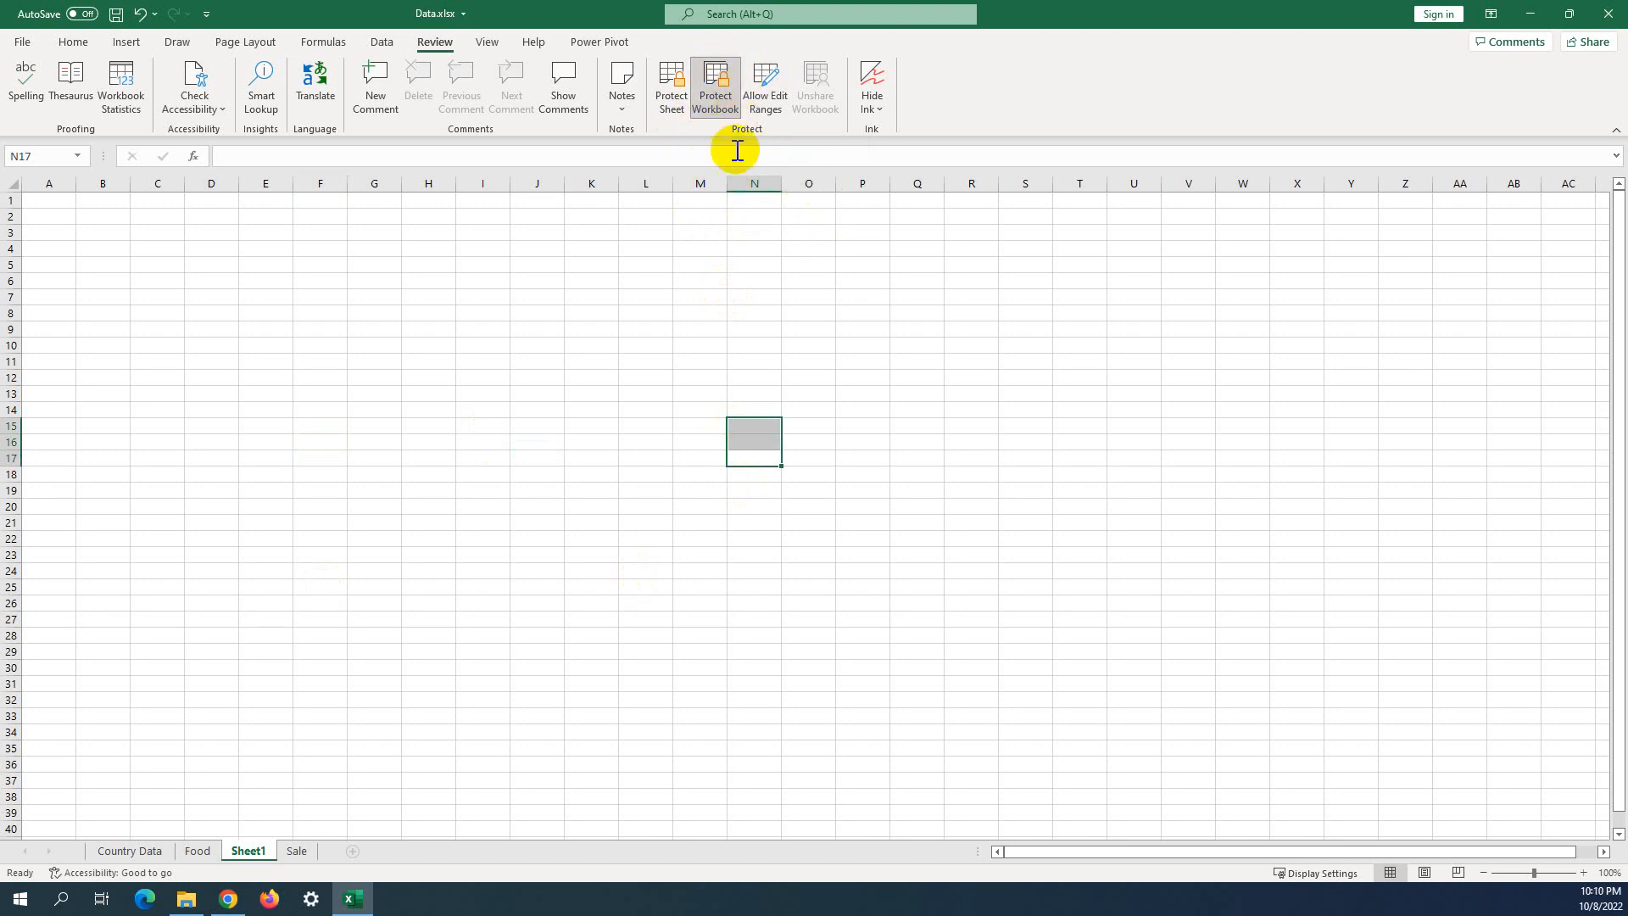
# Unprotect the workbook structure by entering its password.
pyautogui.click(690, 378)
pyautogui.click(716, 102)
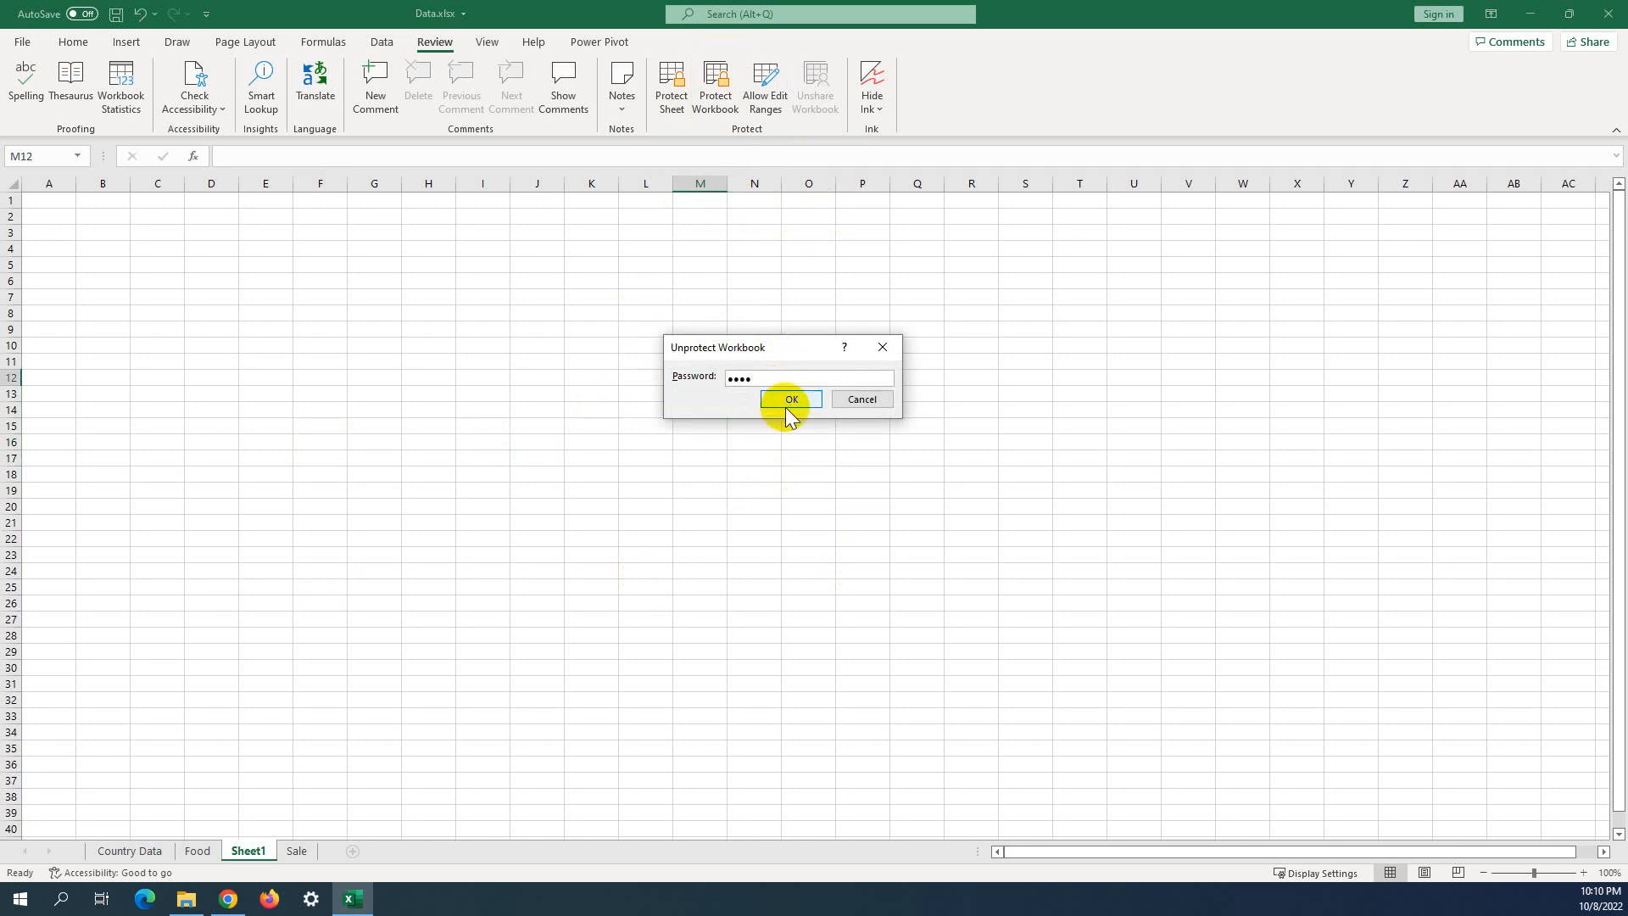
pyautogui.click(789, 399)
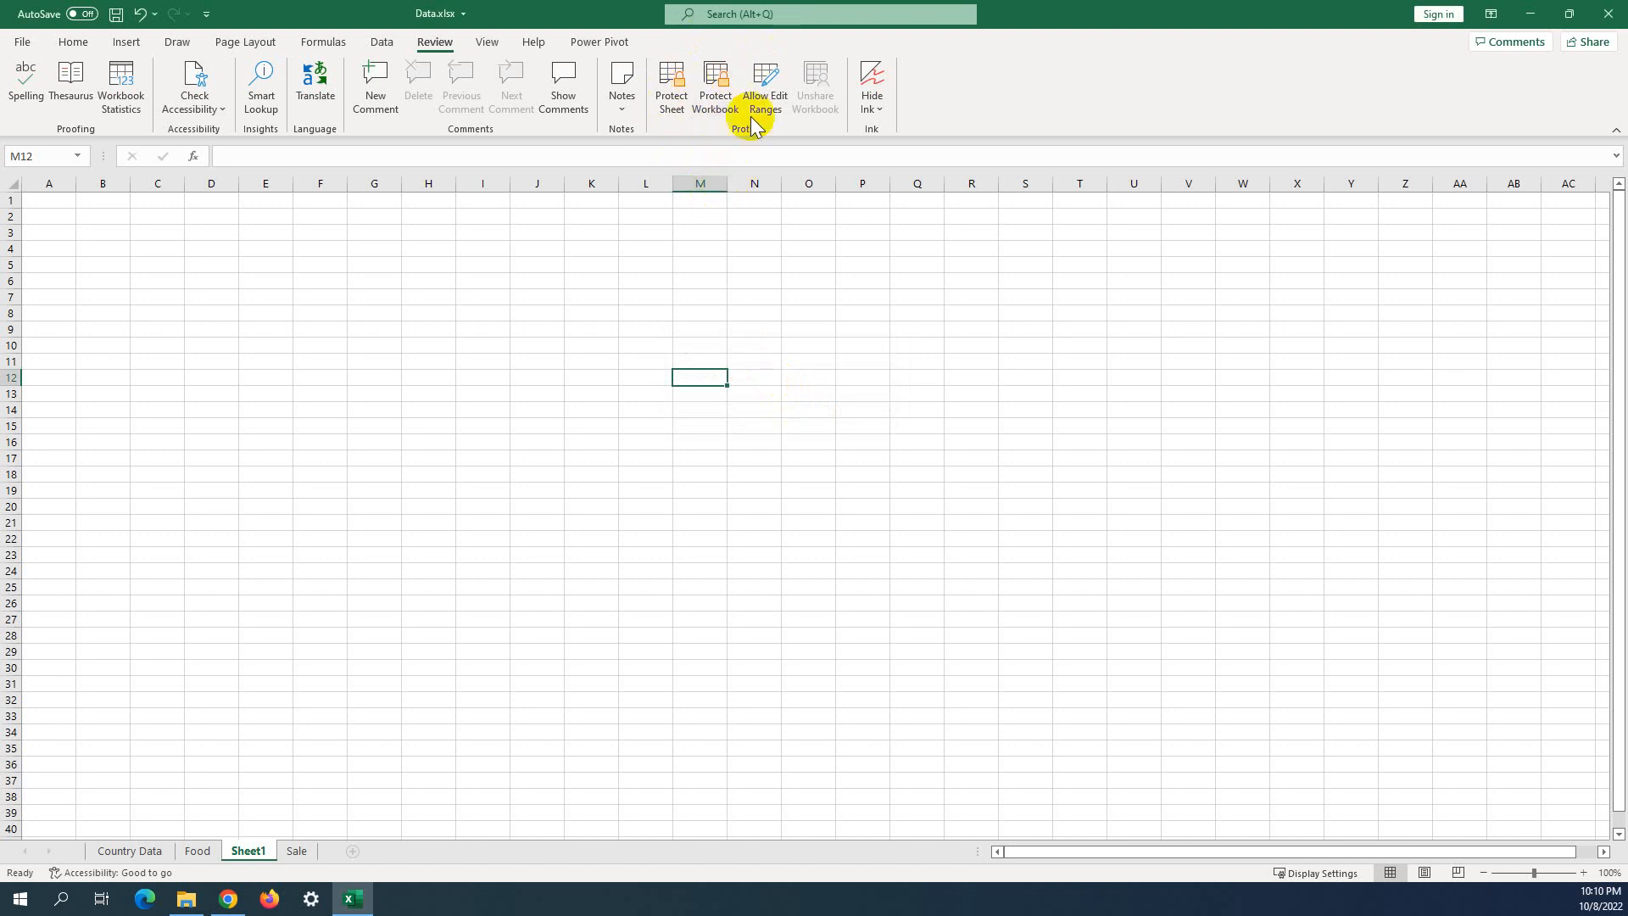
# Delete Sheet1 and add a new blank Sheet2.
pyautogui.click(755, 281)
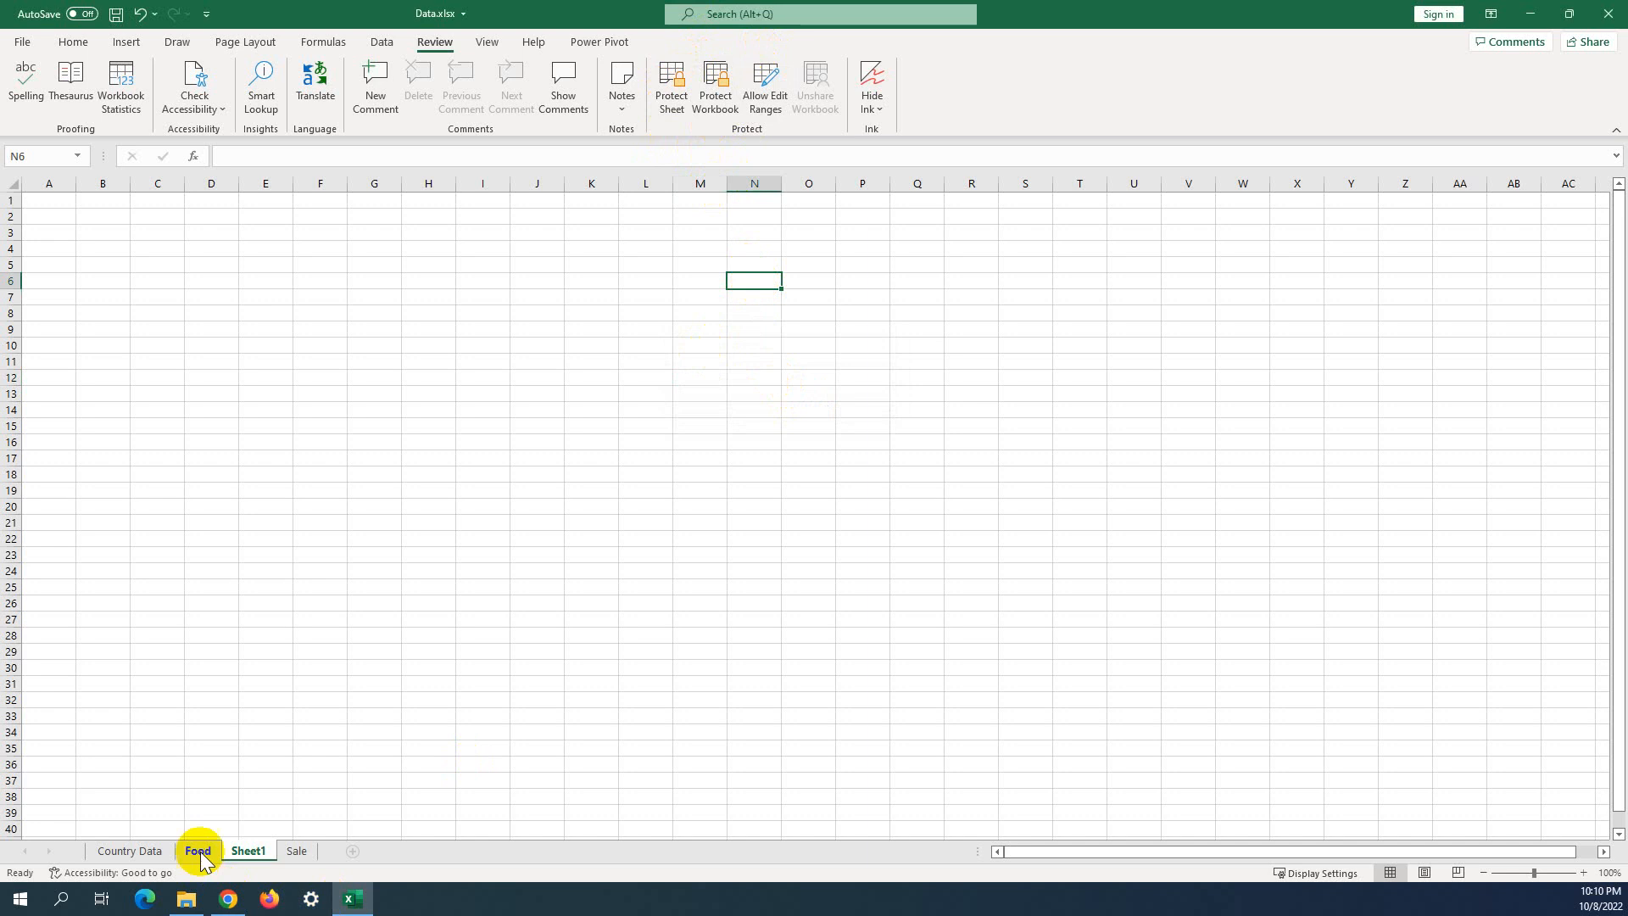
pyautogui.rightClick(251, 853)
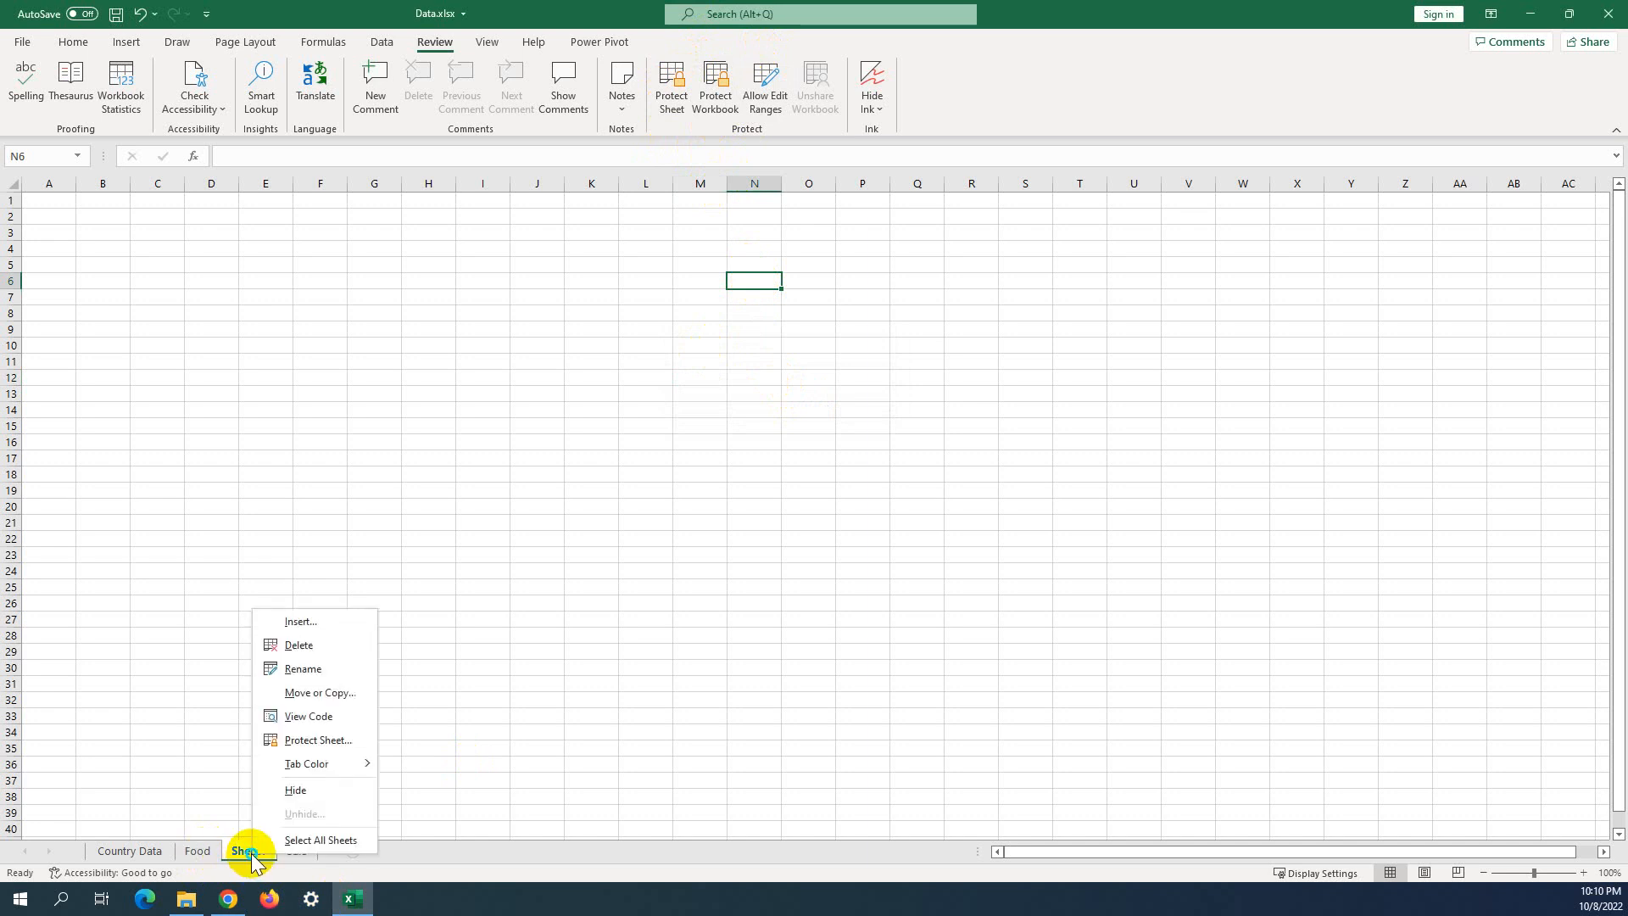
pyautogui.click(326, 653)
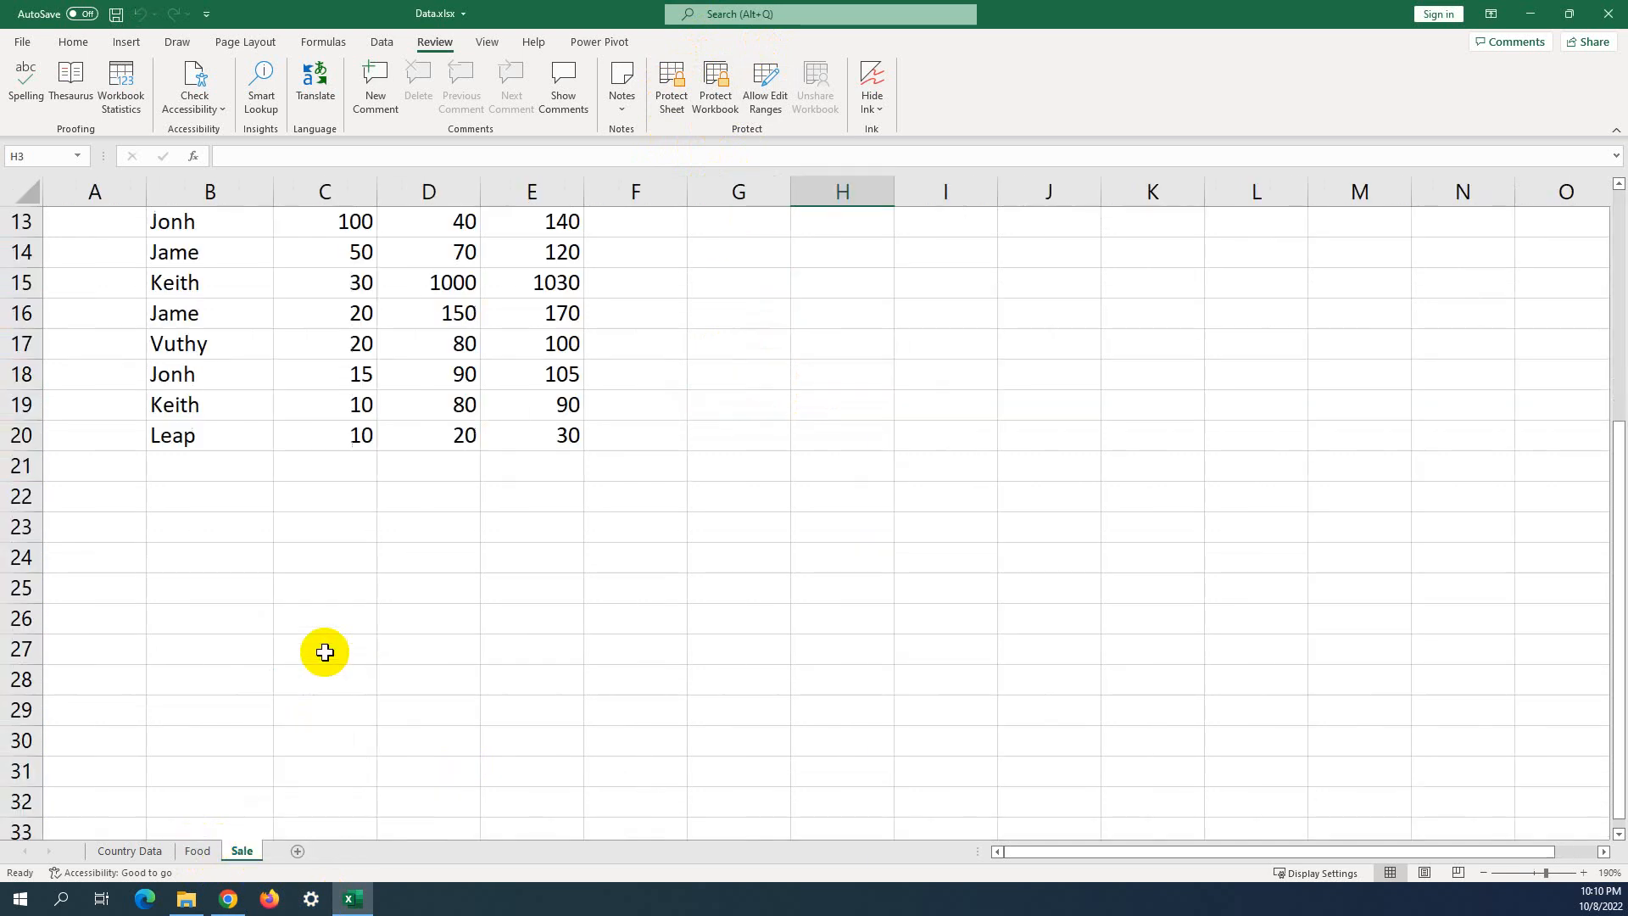
pyautogui.click(290, 851)
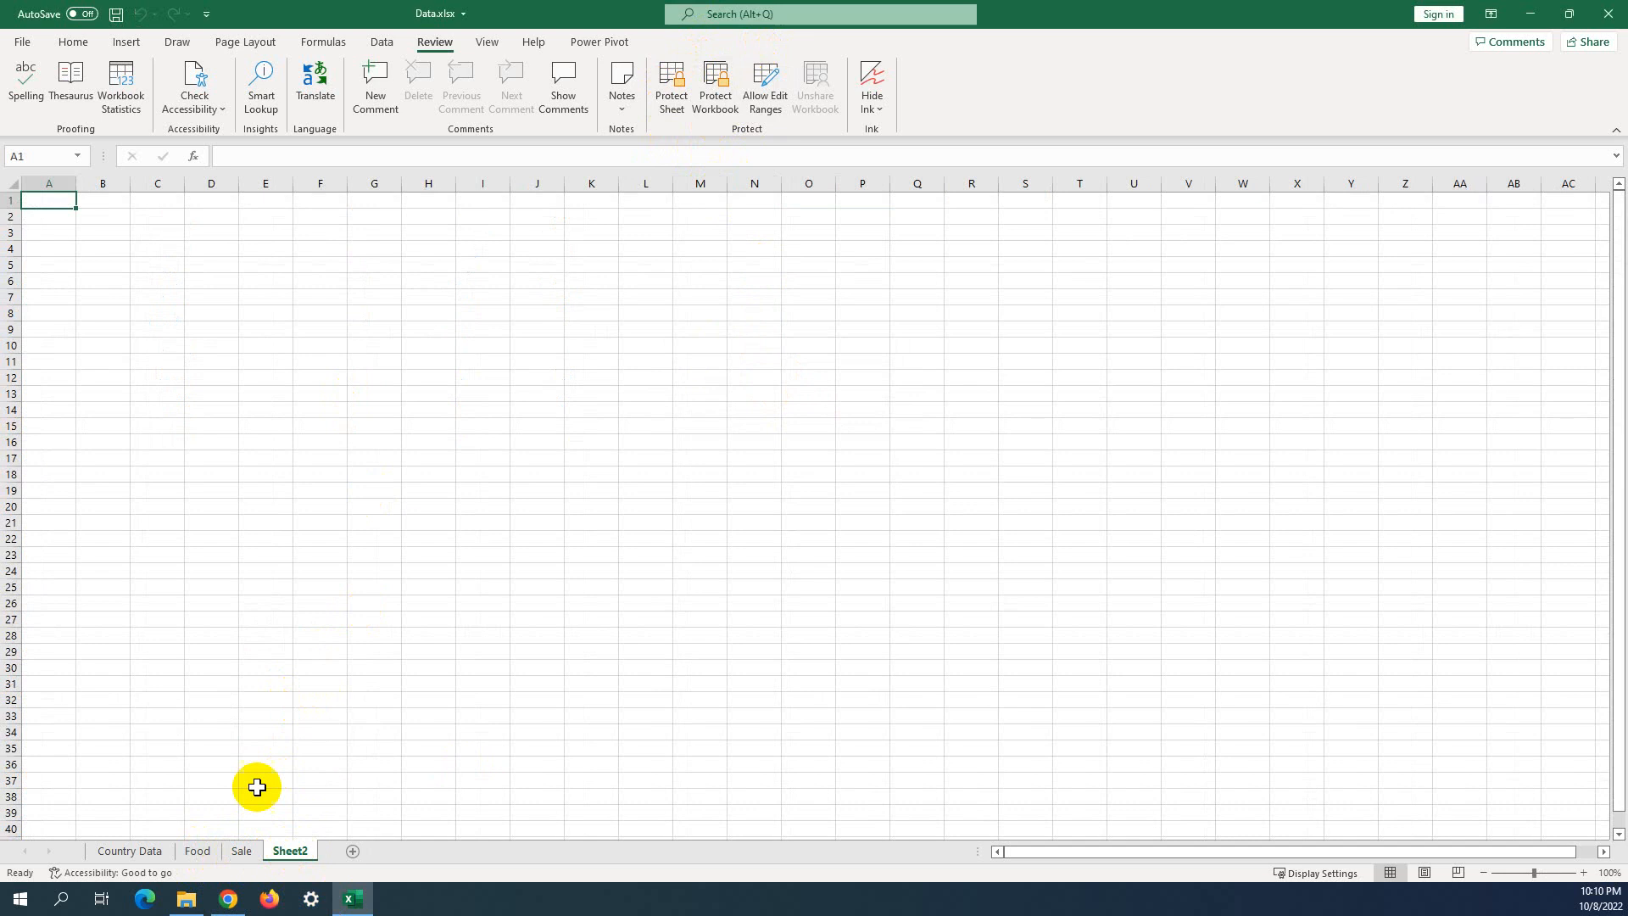
# Return to the Food sheet and look at its tab options.
pyautogui.click(196, 851)
pyautogui.rightClick(196, 853)
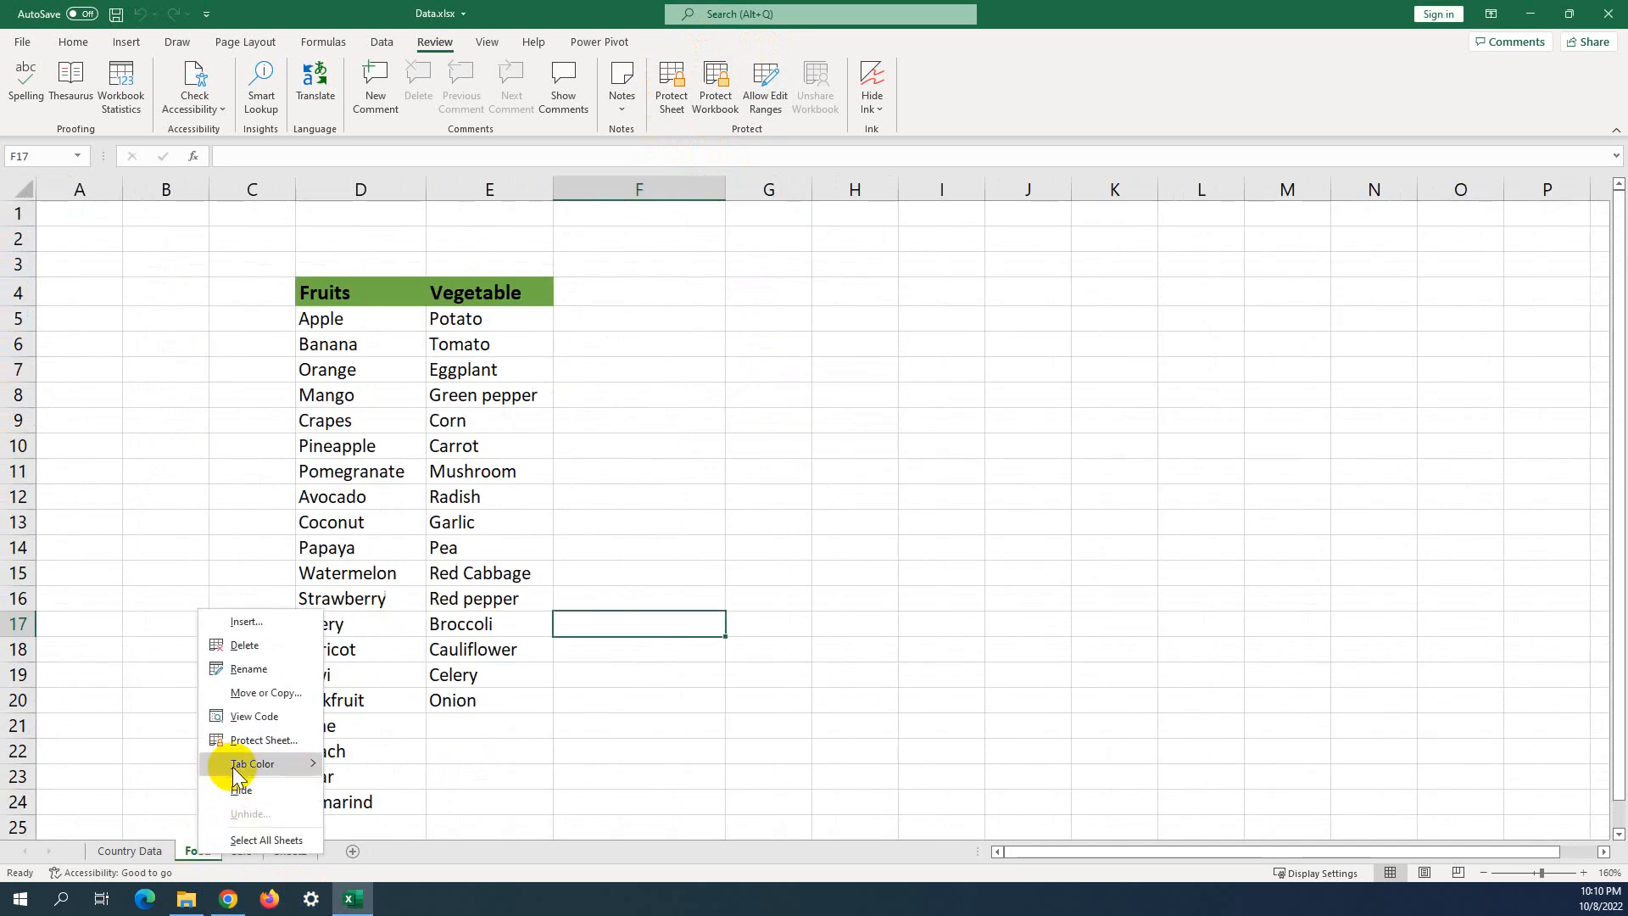
pyautogui.click(809, 718)
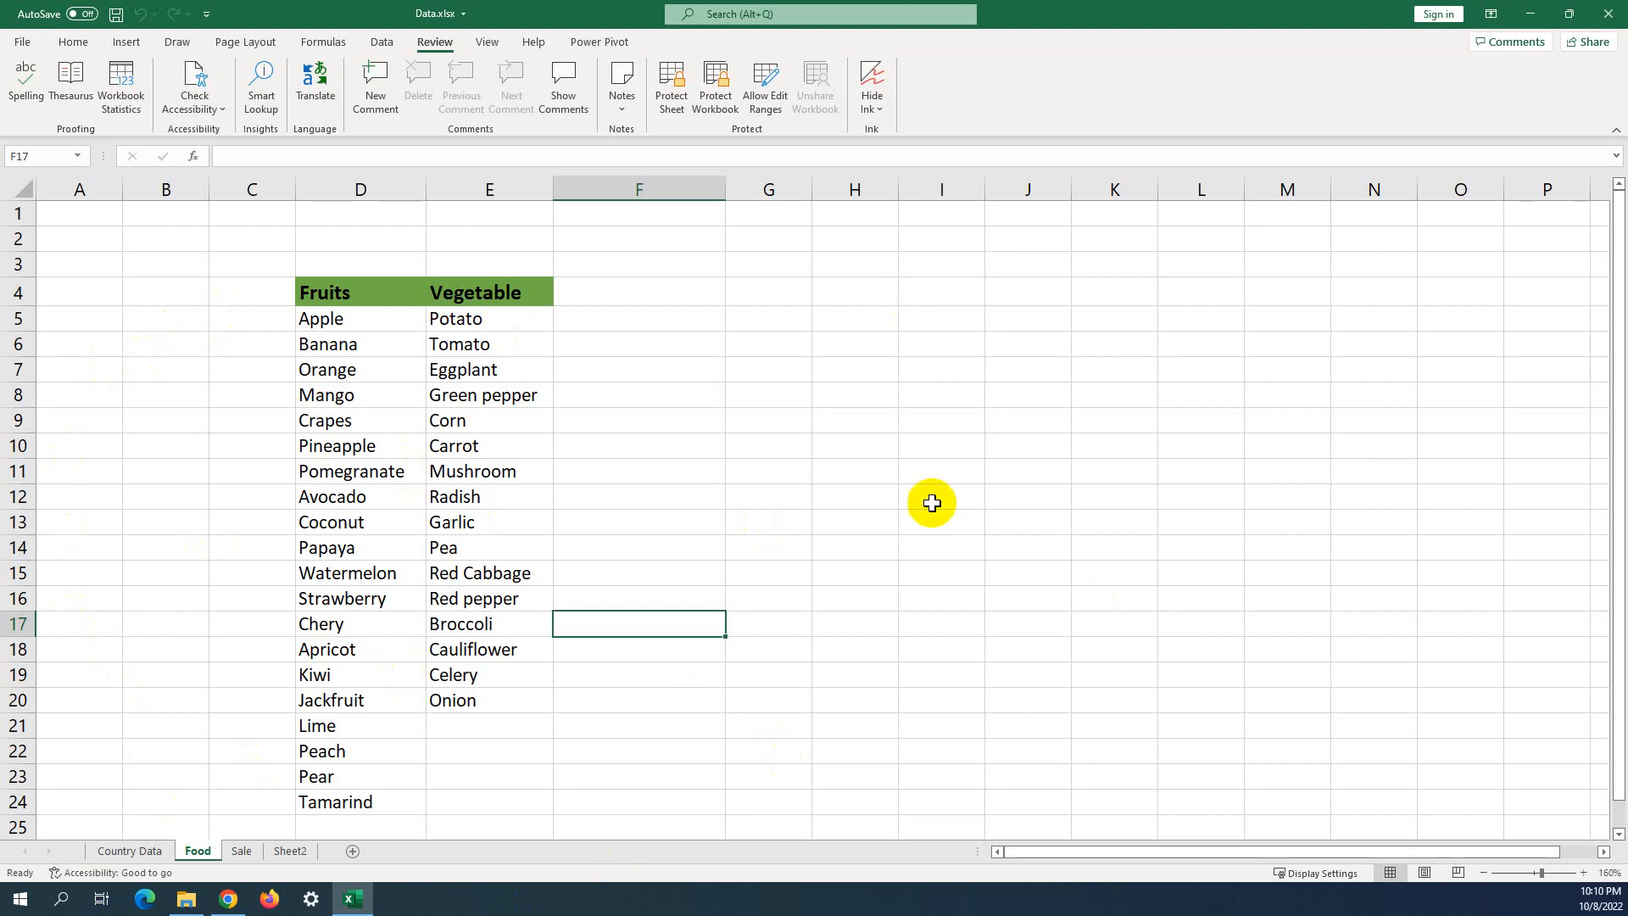
# Select E4:F19, covering the Vegetable list and the empty column F beside it.
pyautogui.click(929, 695)
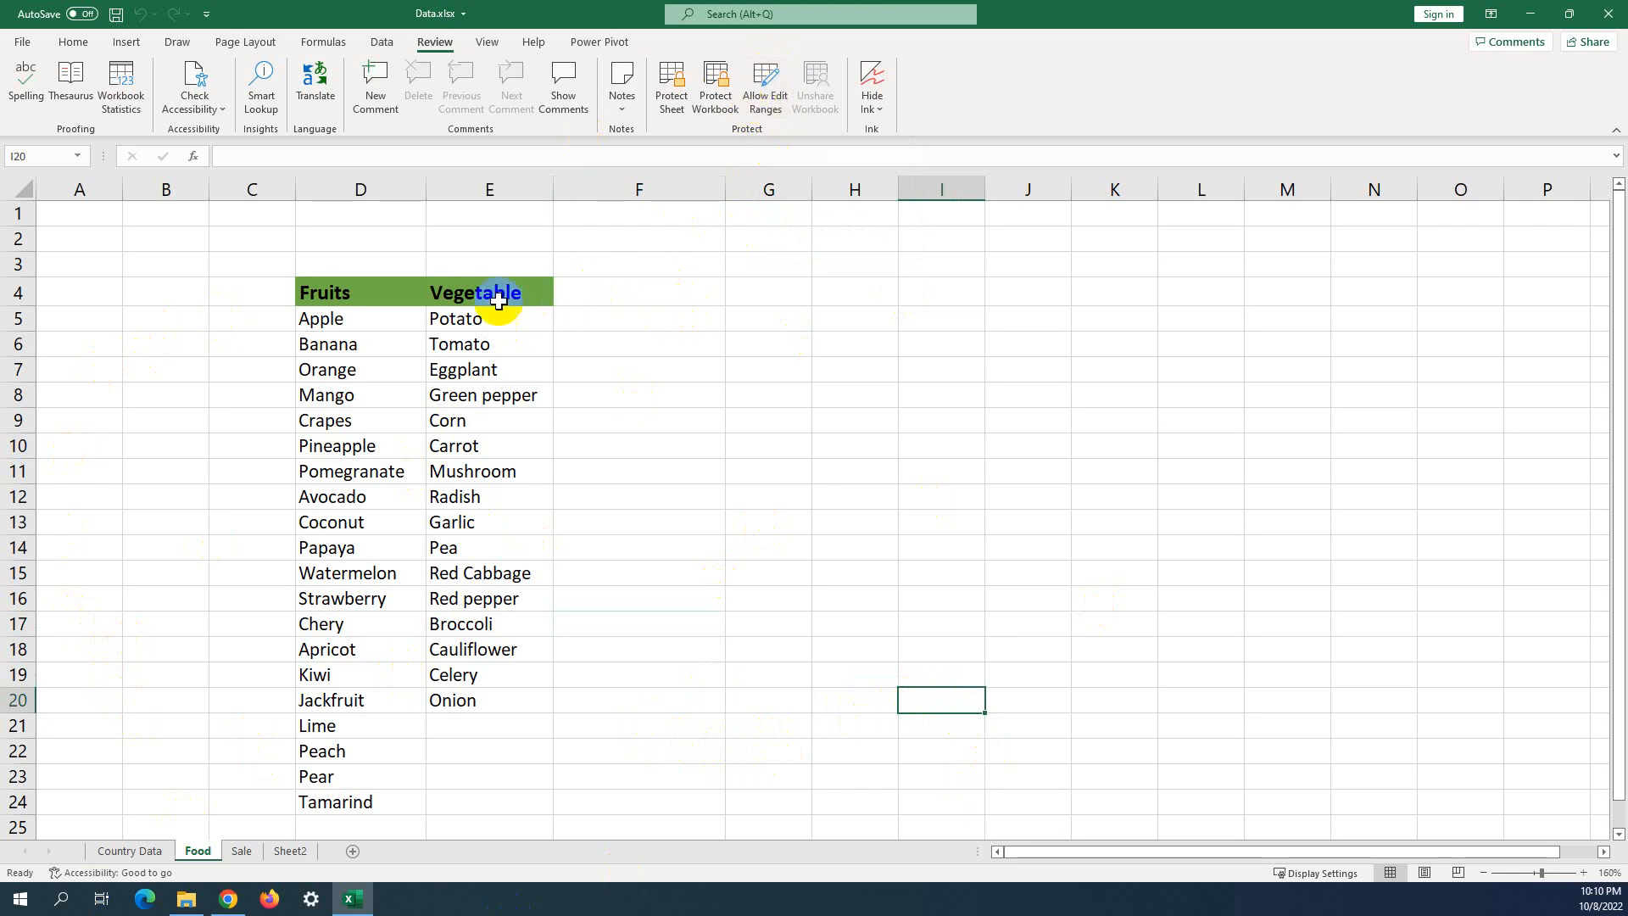
pyautogui.moveTo(444, 286); pyautogui.dragTo(528, 702)
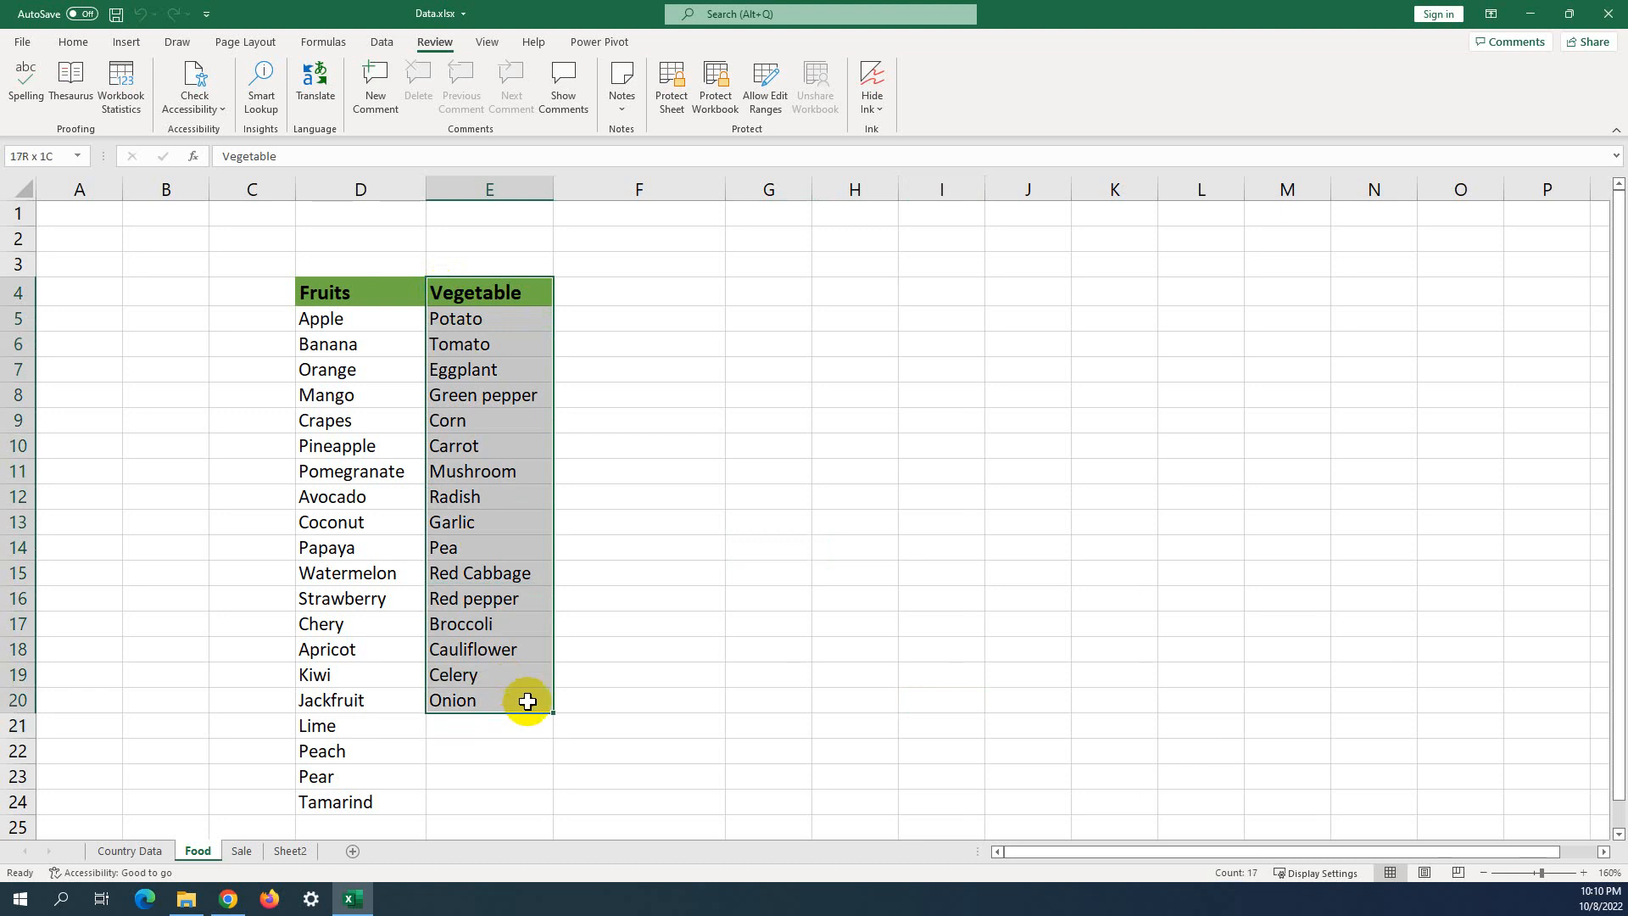
pyautogui.moveTo(527, 701); pyautogui.dragTo(547, 672)
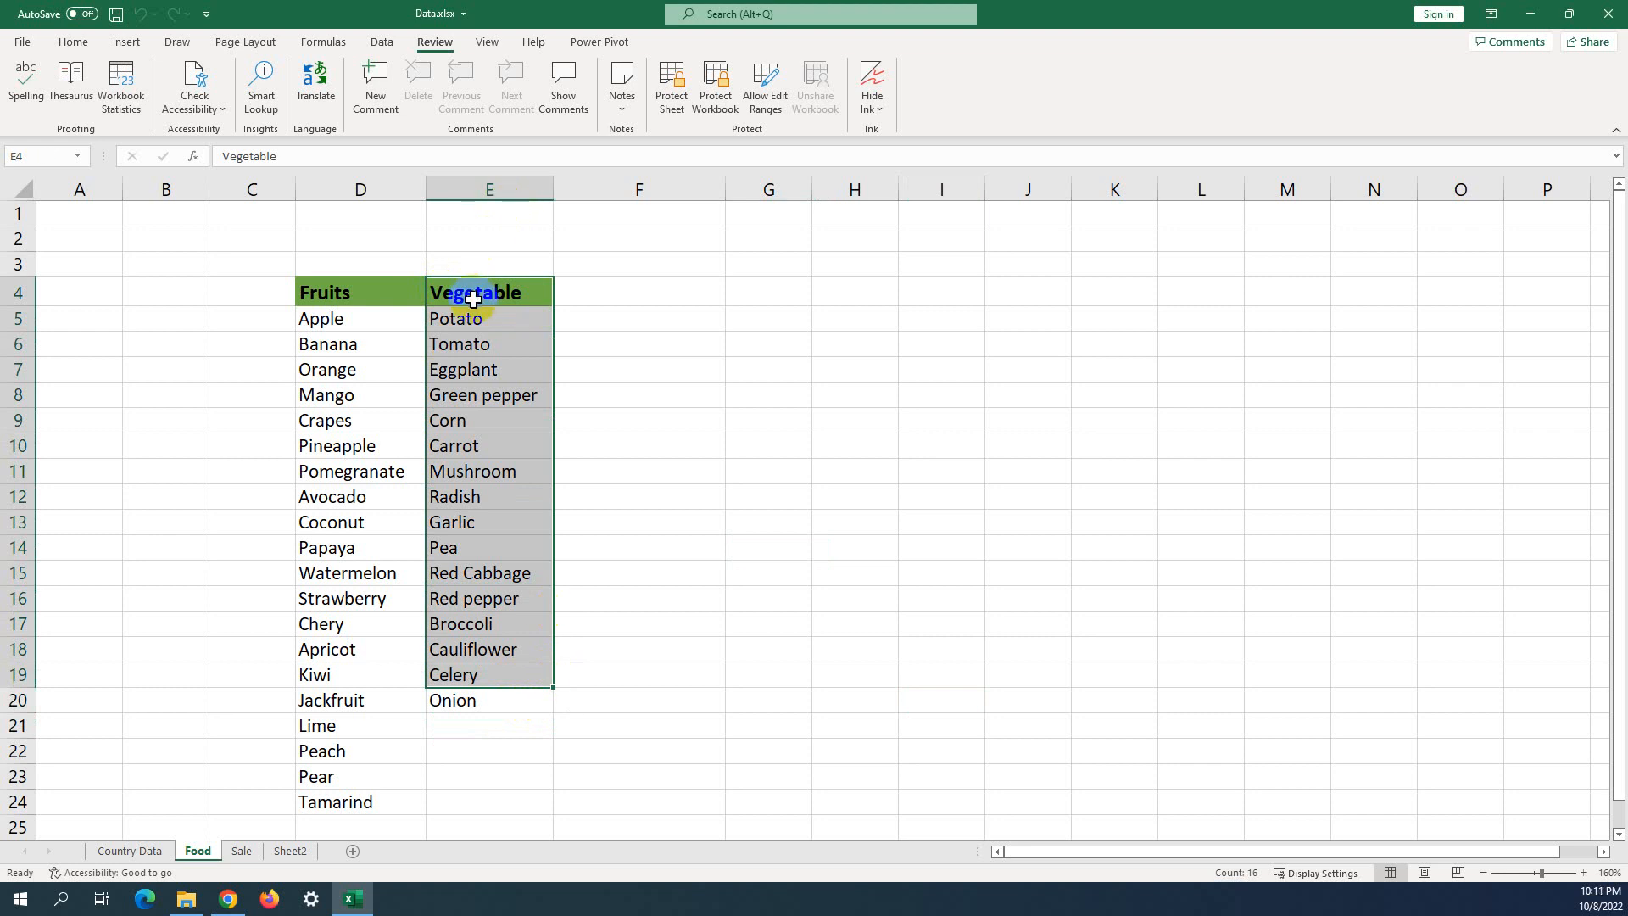
pyautogui.moveTo(509, 291); pyautogui.dragTo(592, 674)
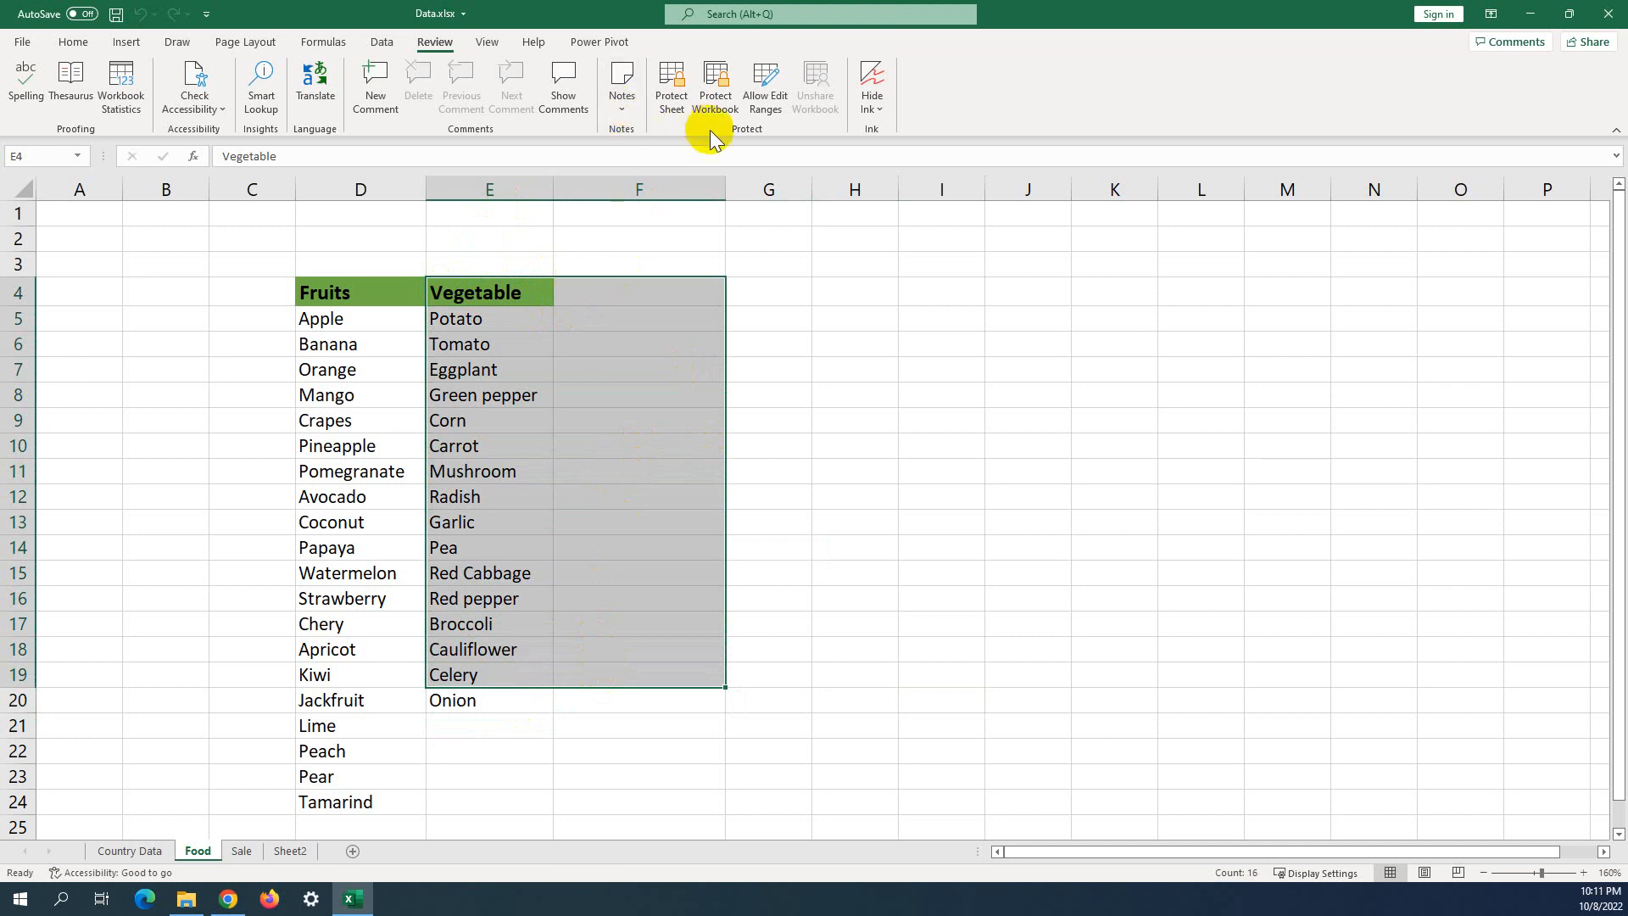
# Add editable range Range1 covering $E$4:$F$19 under Allow Edit Ranges and confirm it.
pyautogui.click(780, 105)
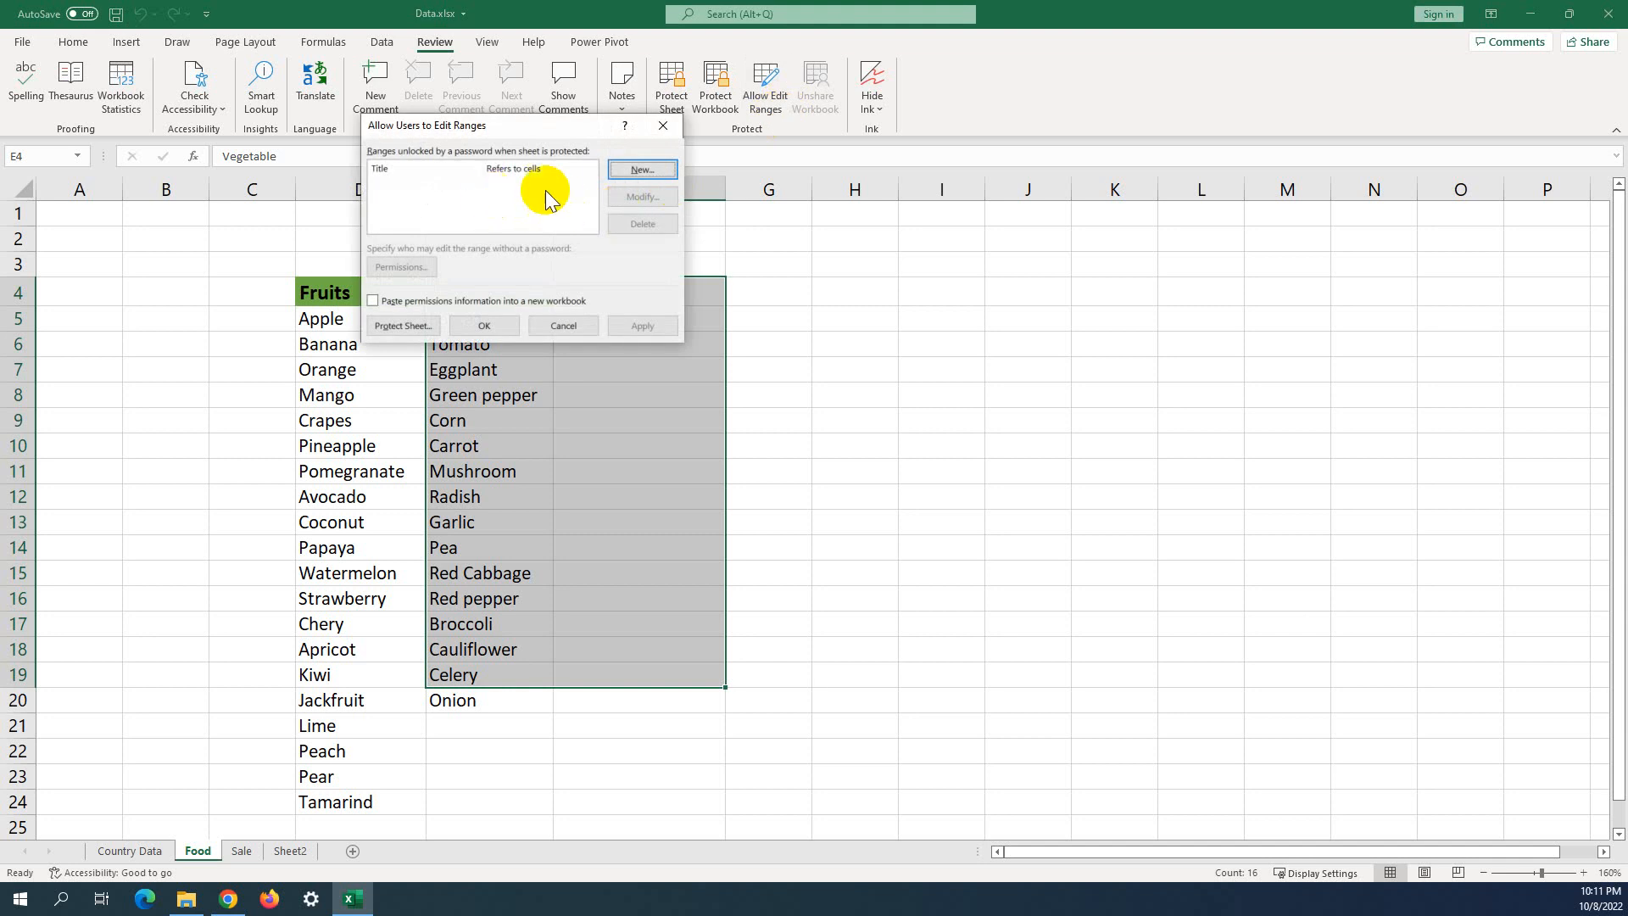
pyautogui.click(637, 172)
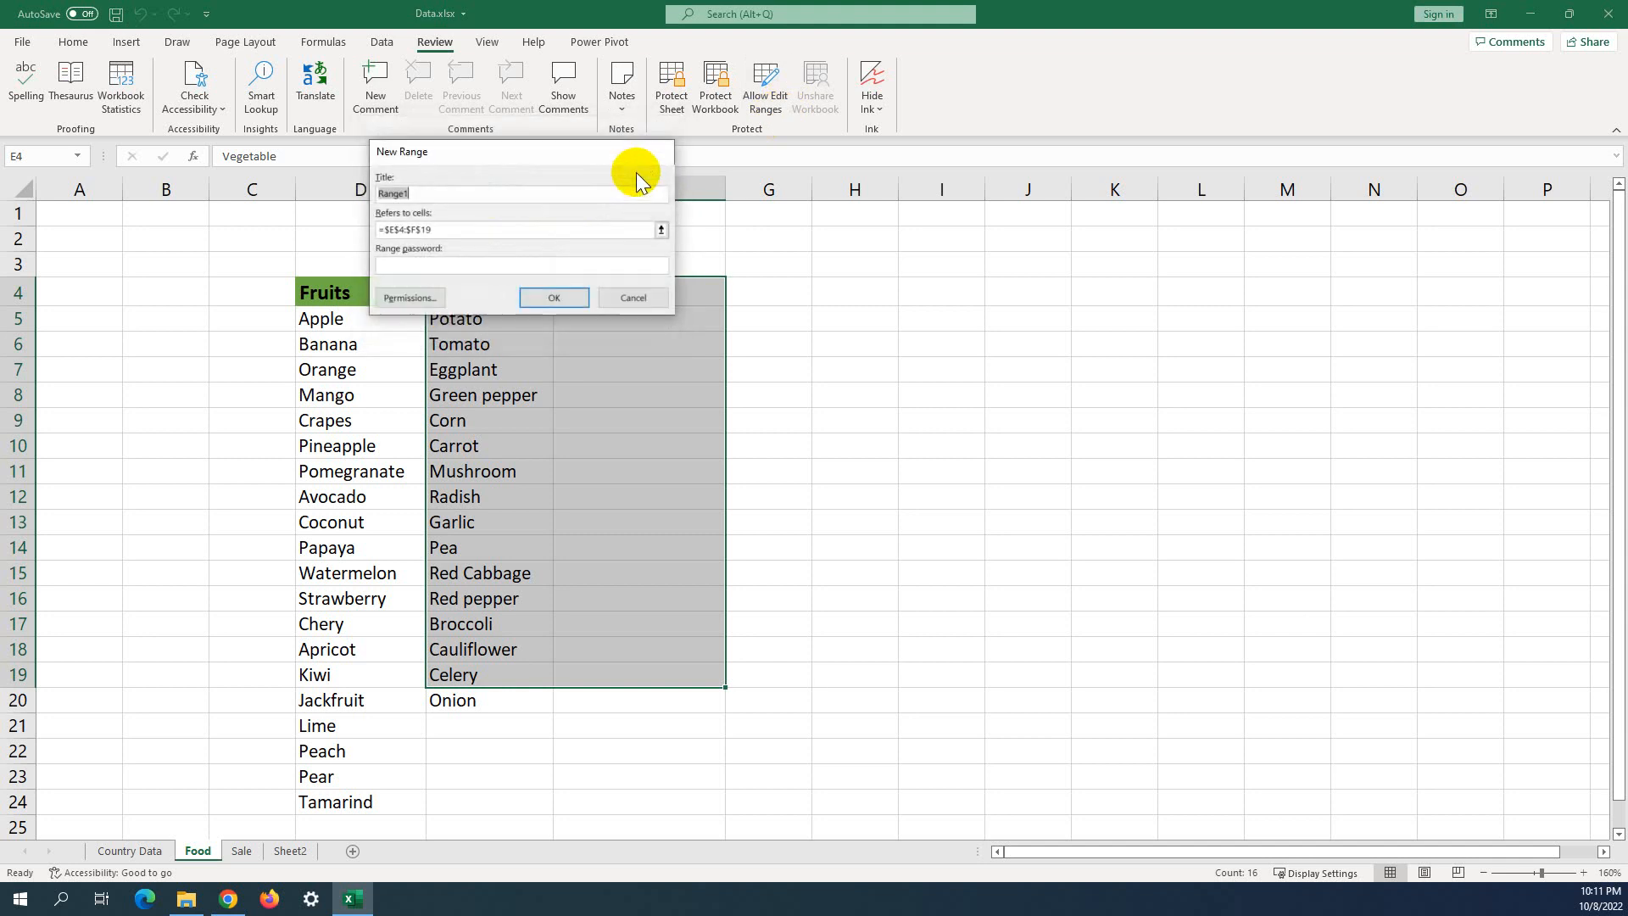
pyautogui.click(421, 268)
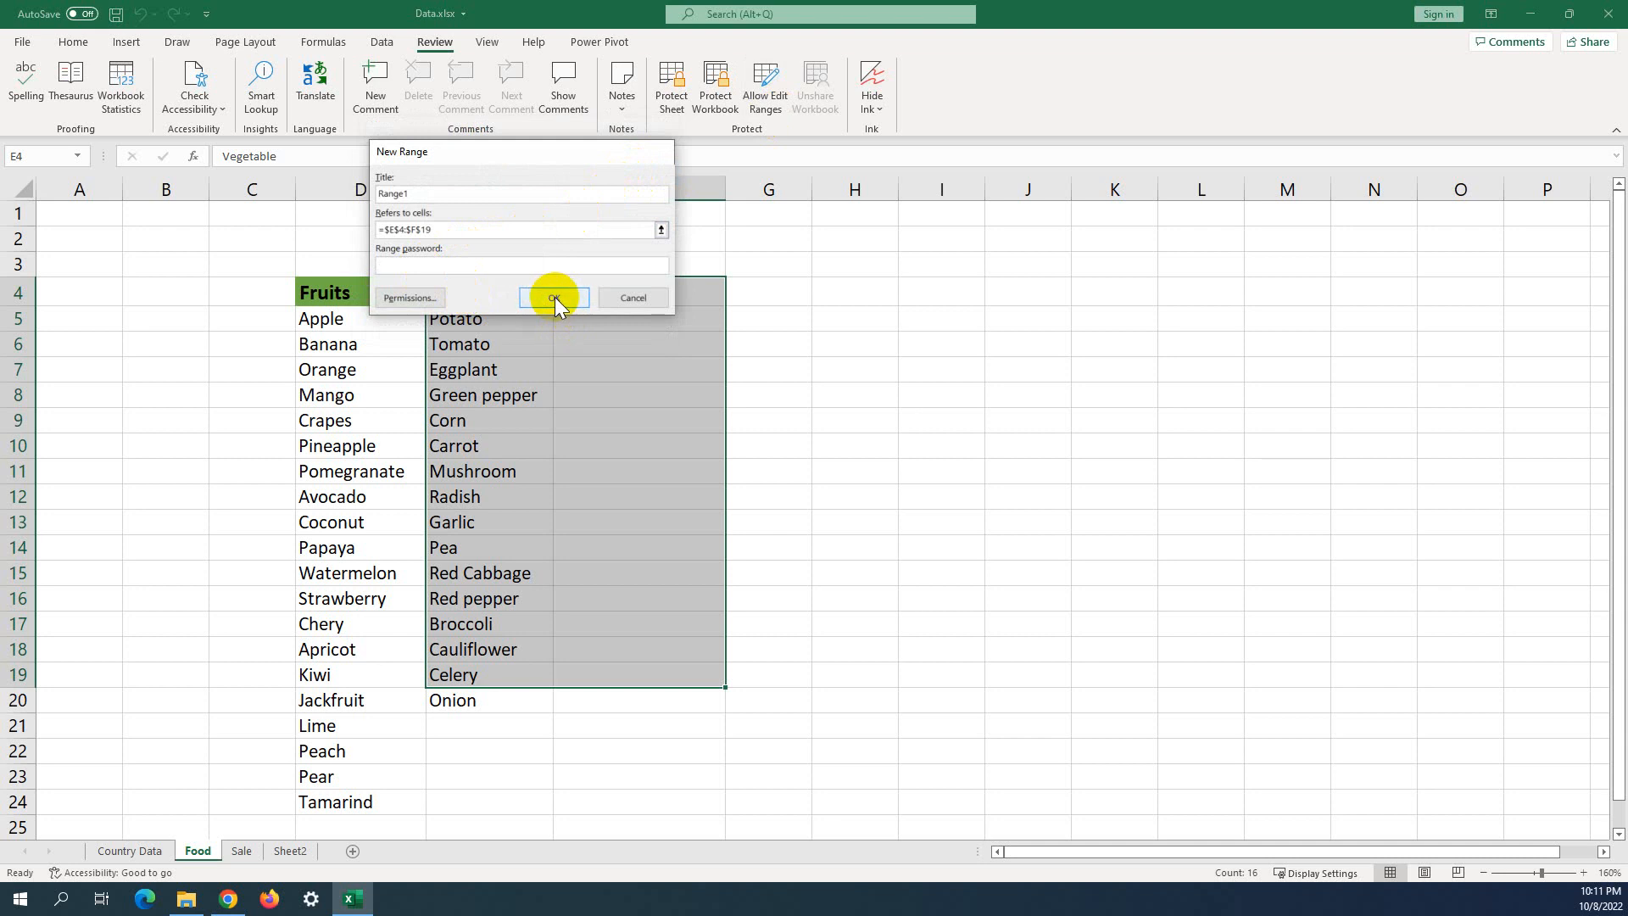
pyautogui.click(554, 297)
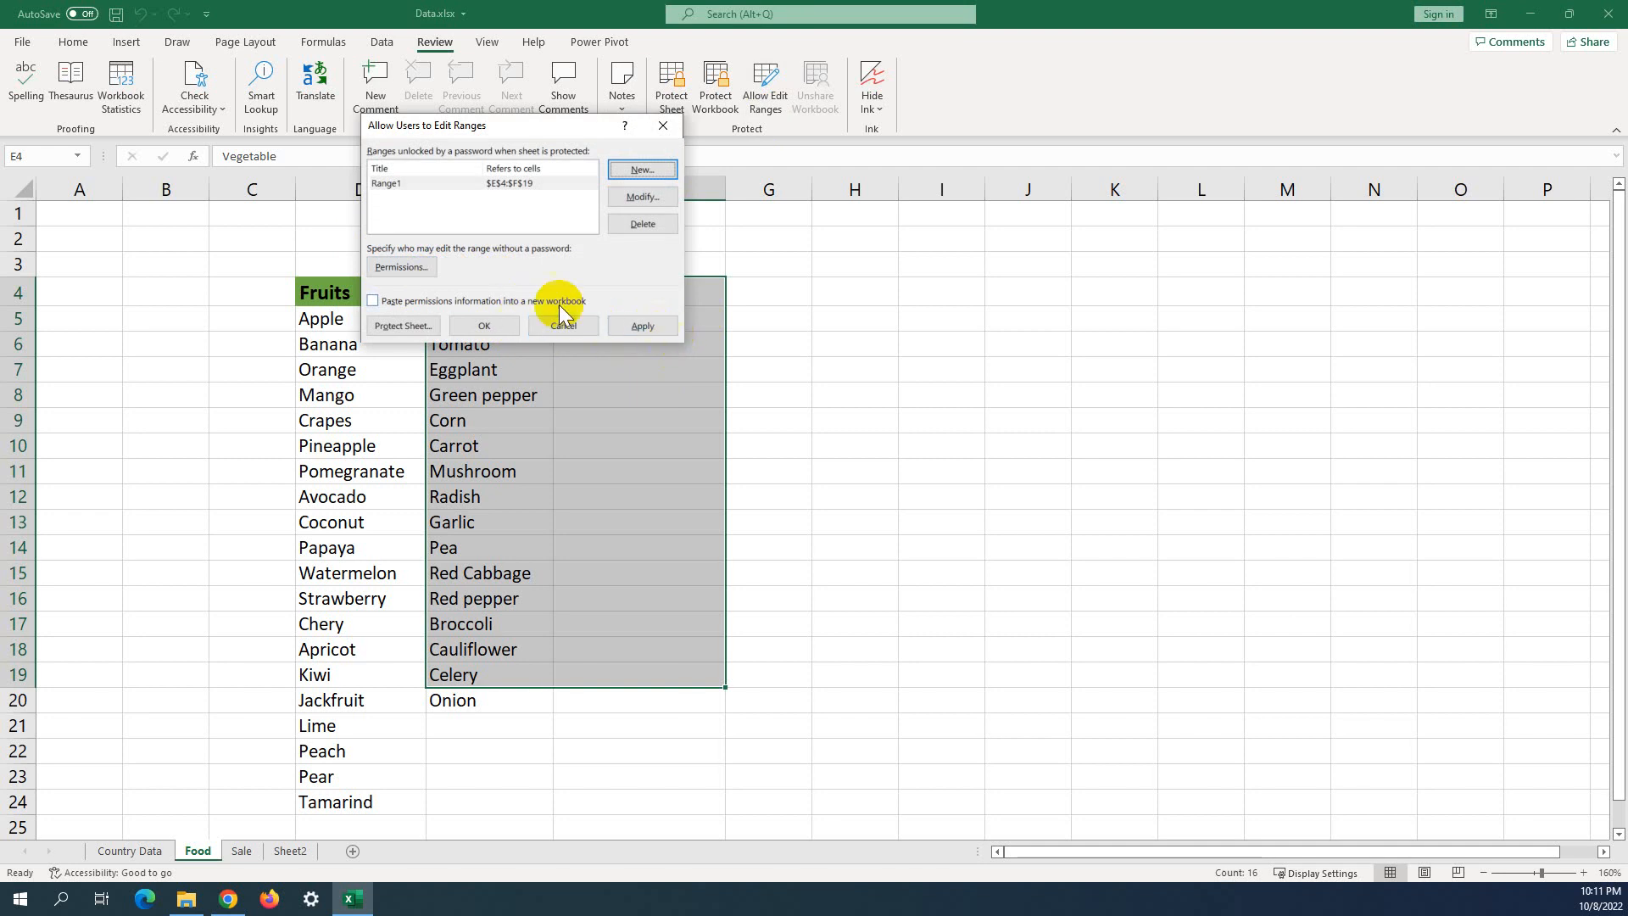
pyautogui.click(485, 326)
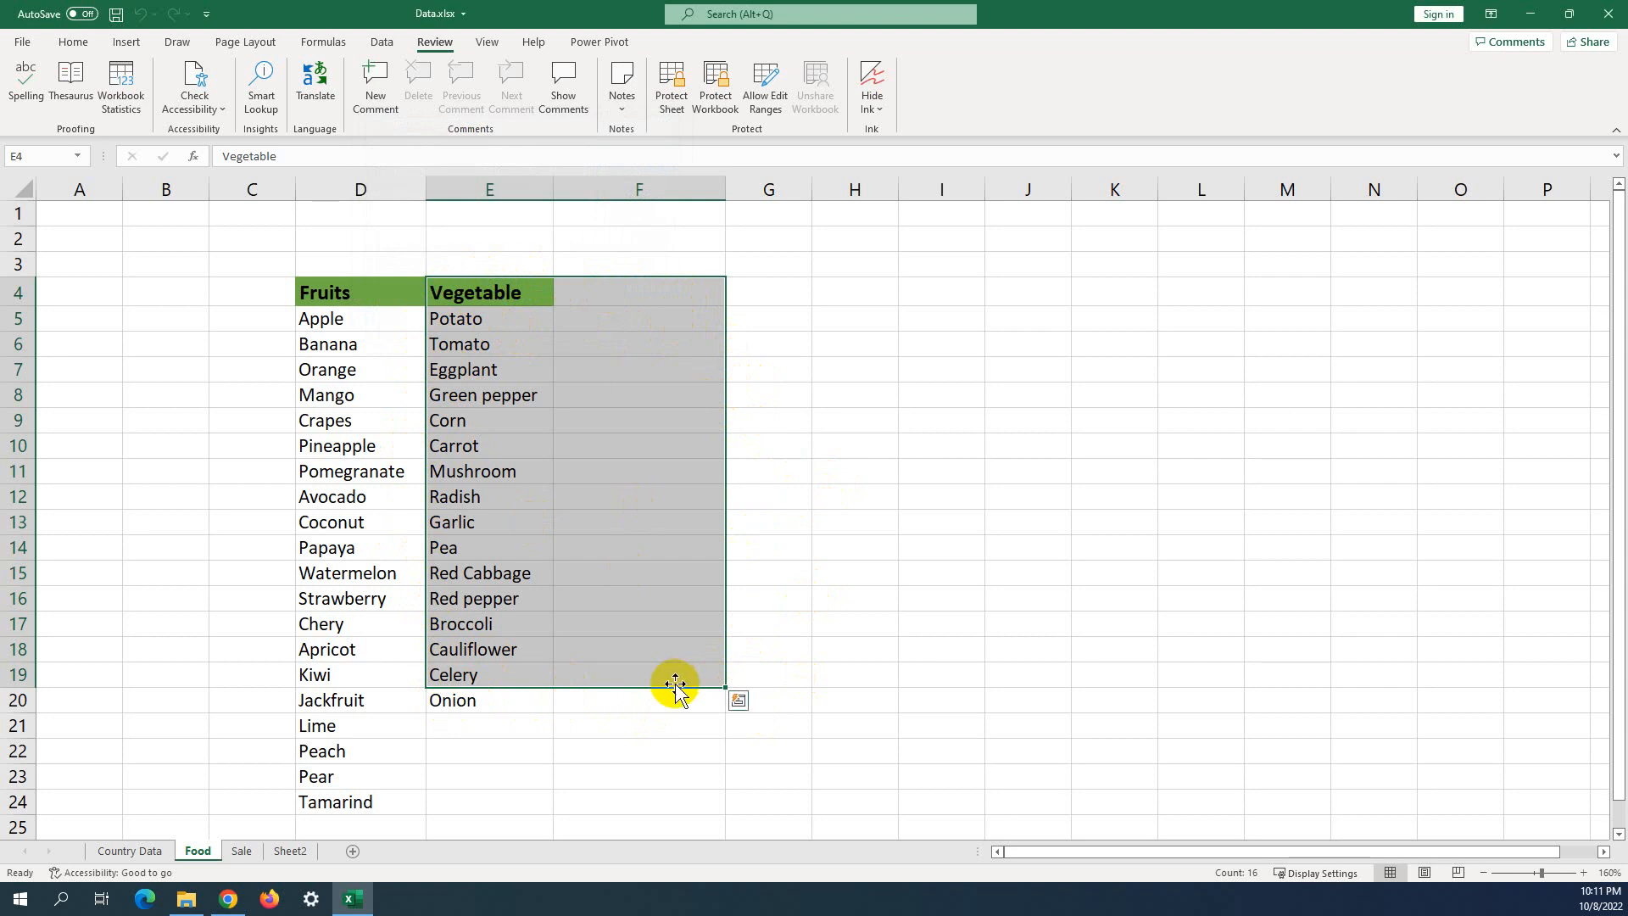
pyautogui.click(638, 669)
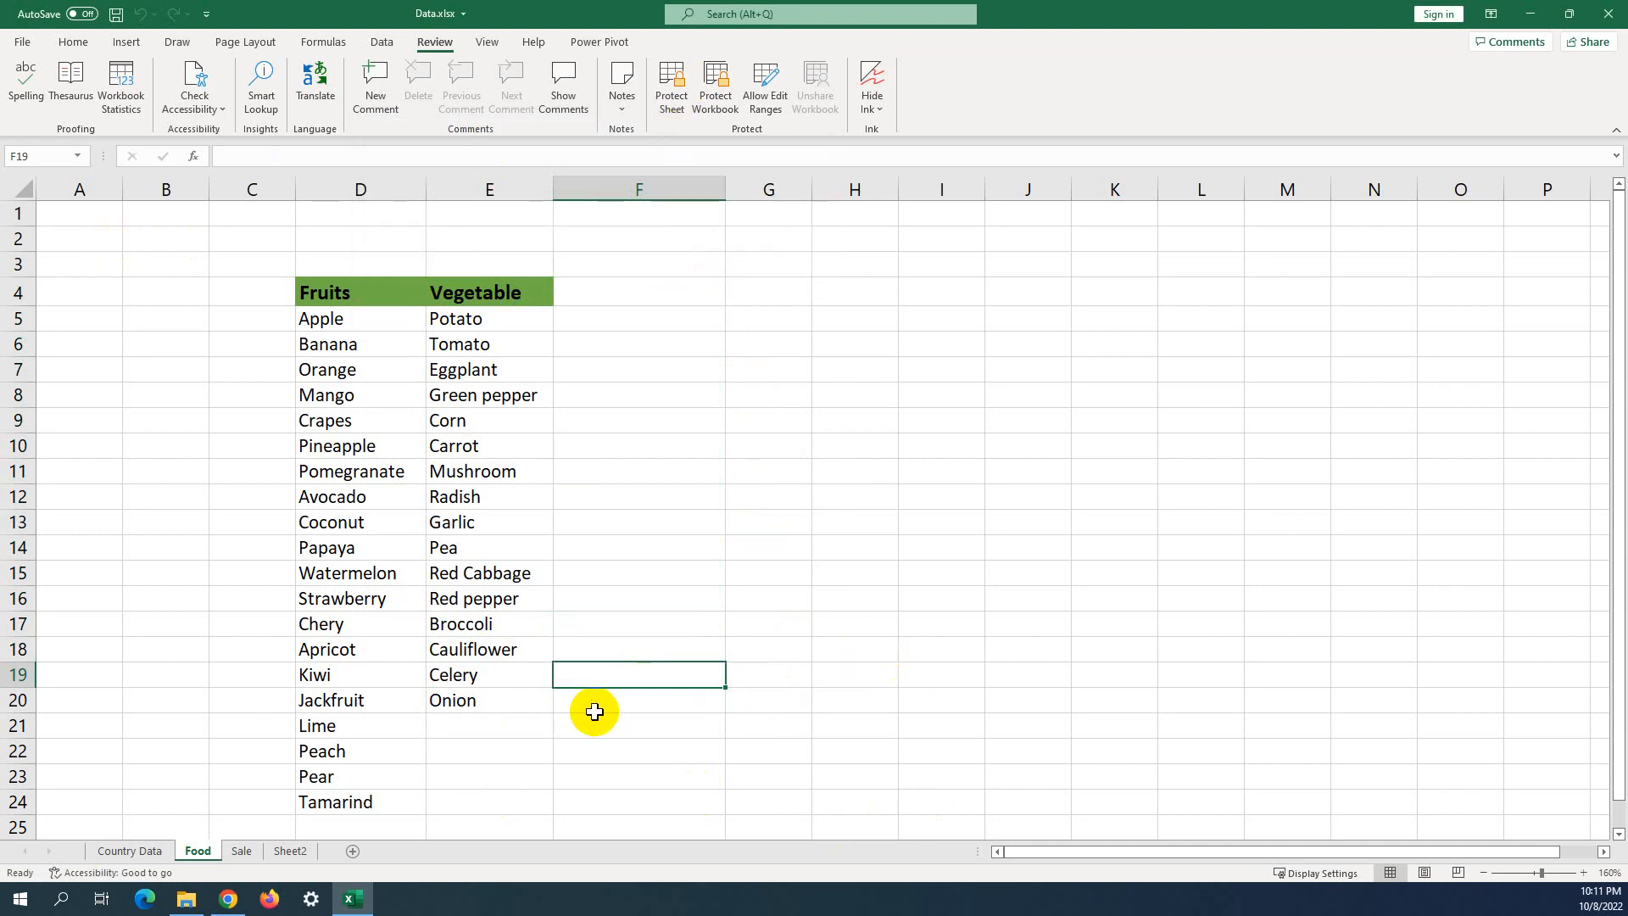
# Protect the Food sheet with a confirmed password, allowing selection of locked and unlocked cells.
pyautogui.click(585, 300)
pyautogui.moveTo(585, 300); pyautogui.dragTo(513, 700)
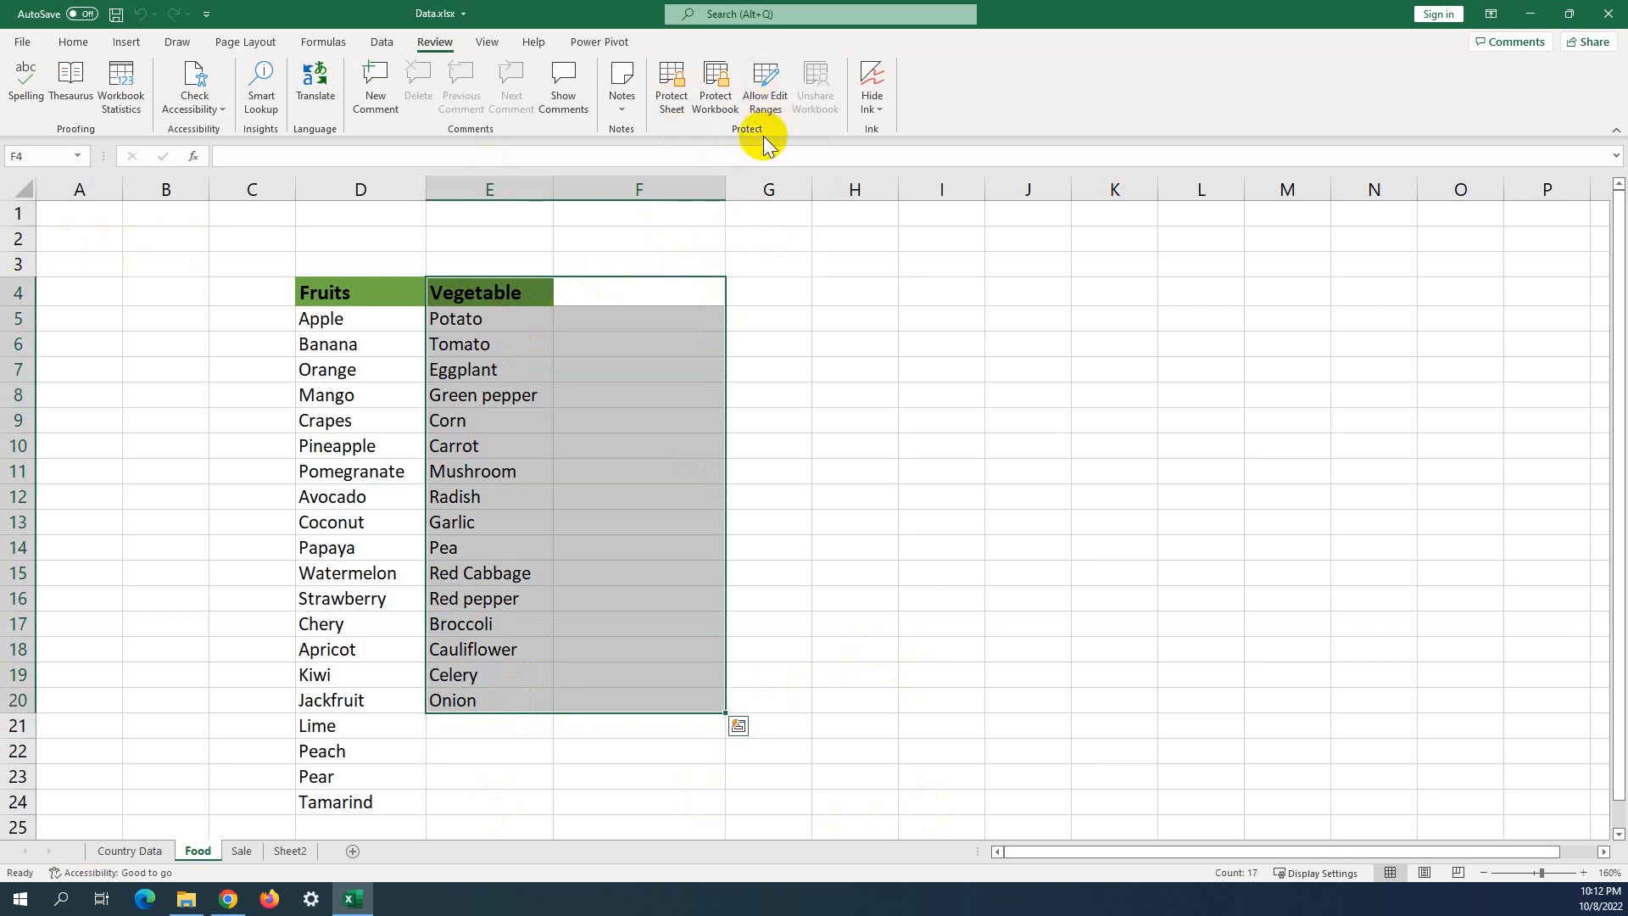
pyautogui.click(790, 313)
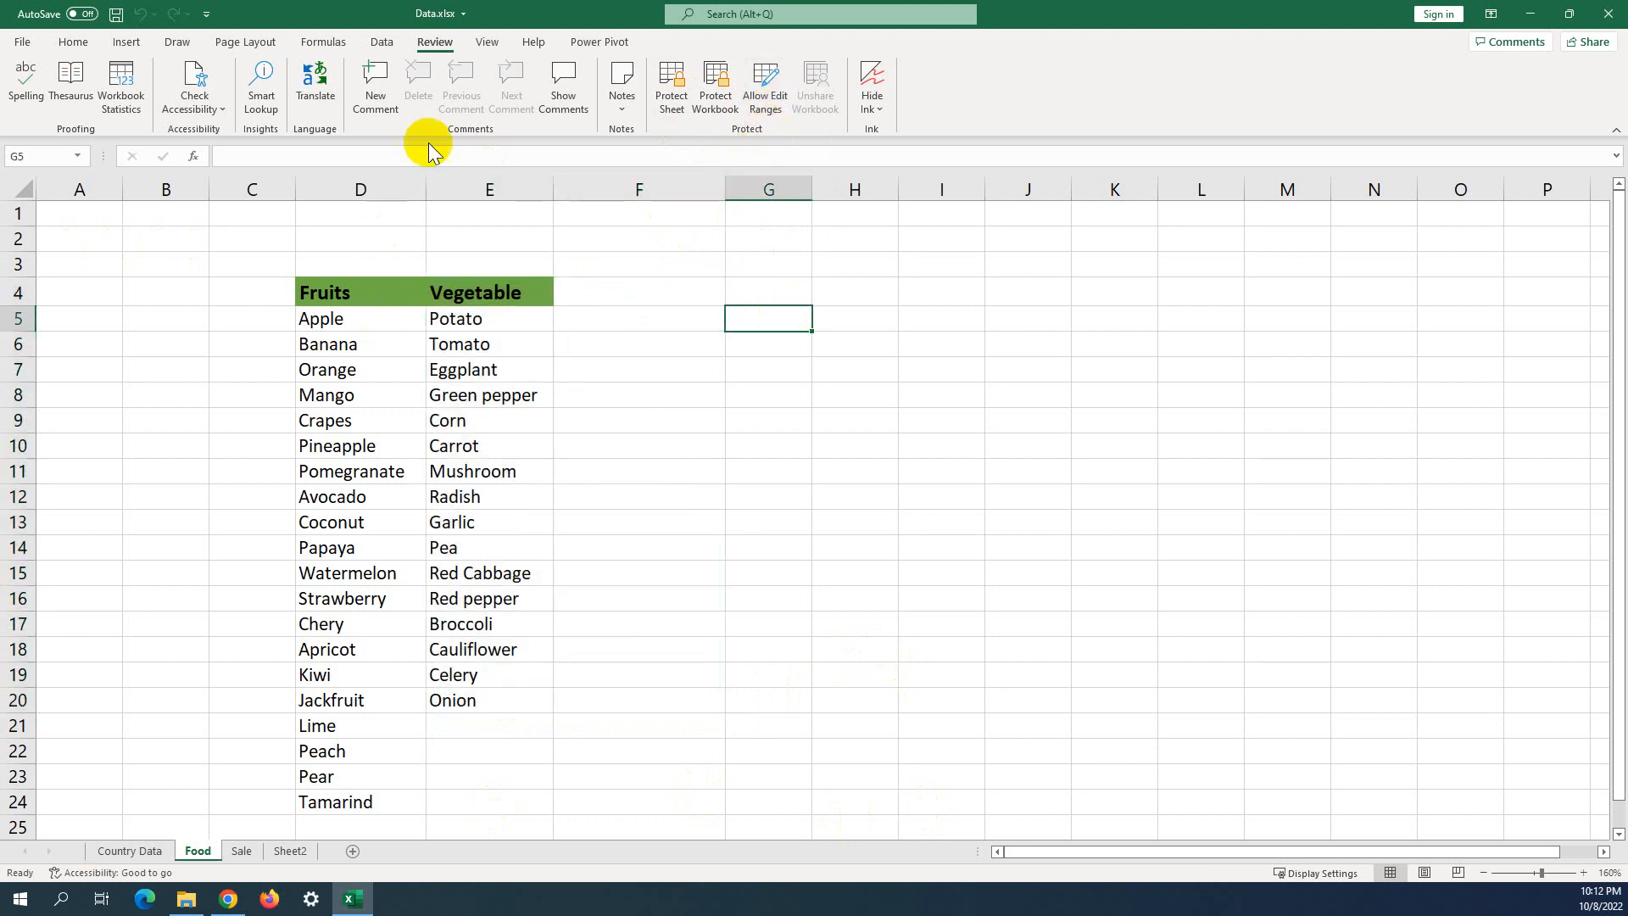
pyautogui.click(669, 97)
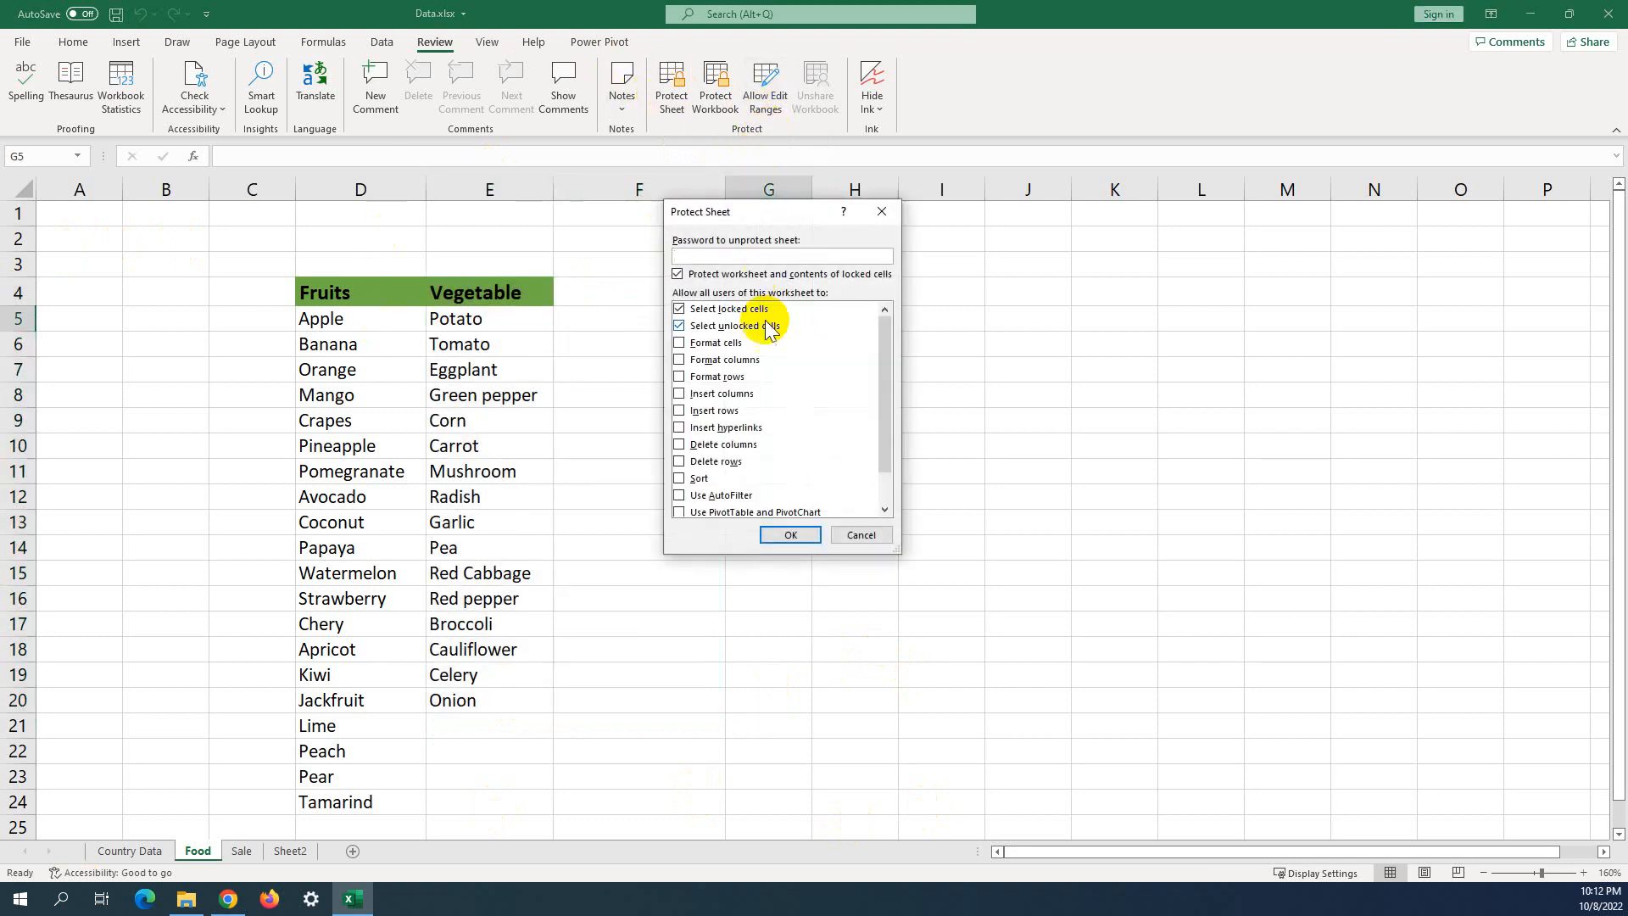
pyautogui.write('••')
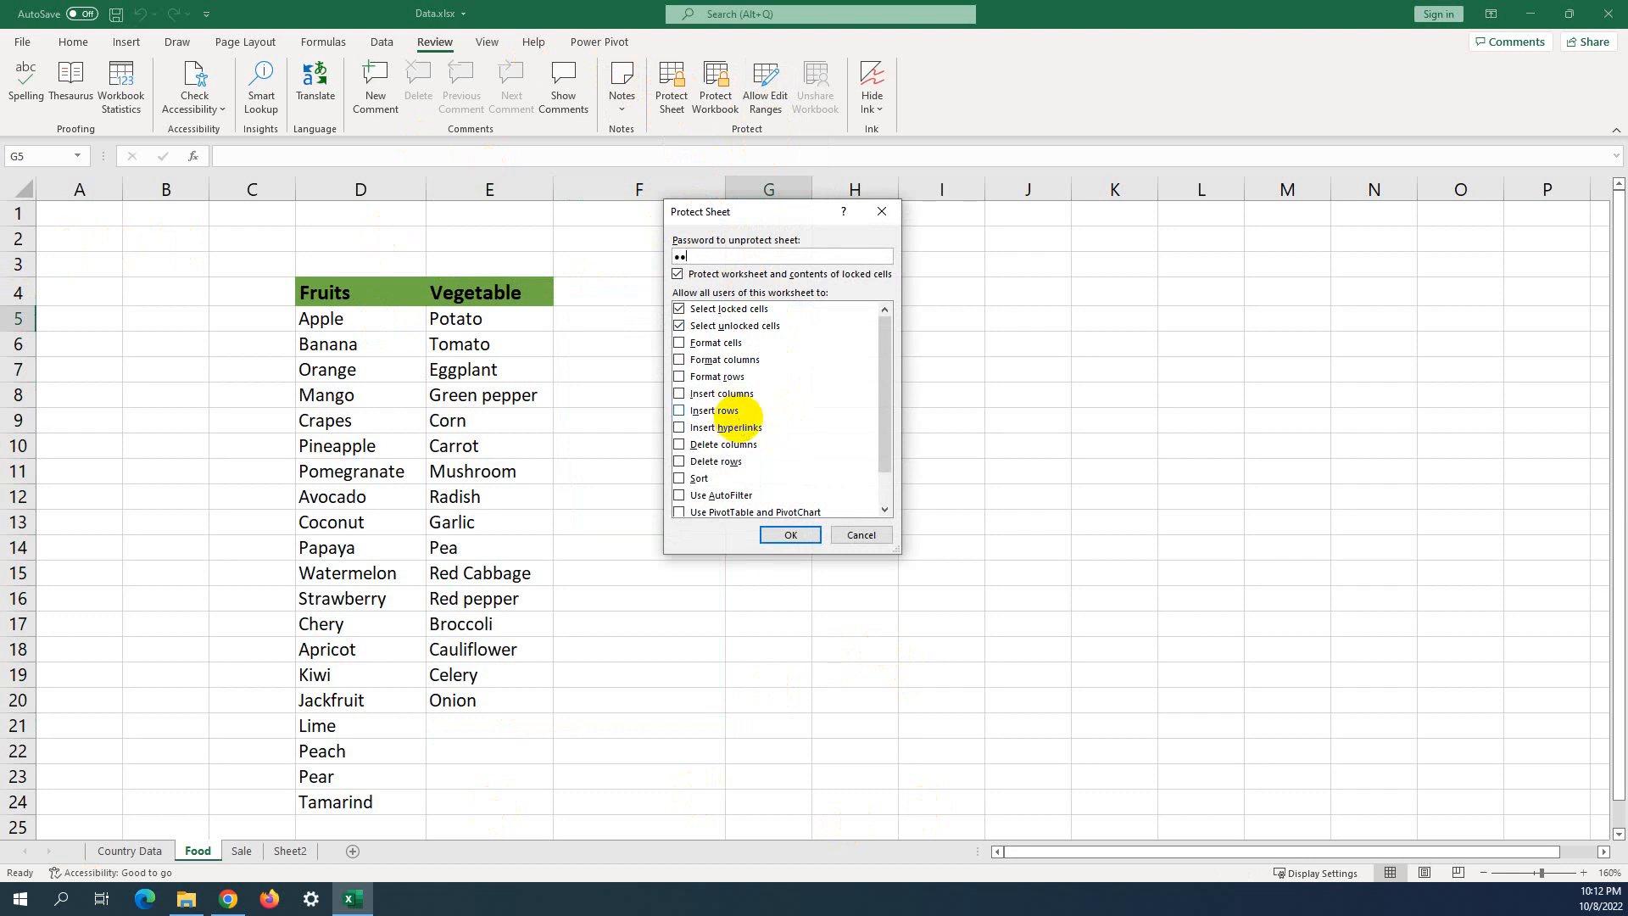
pyautogui.write('•')
pyautogui.click(773, 538)
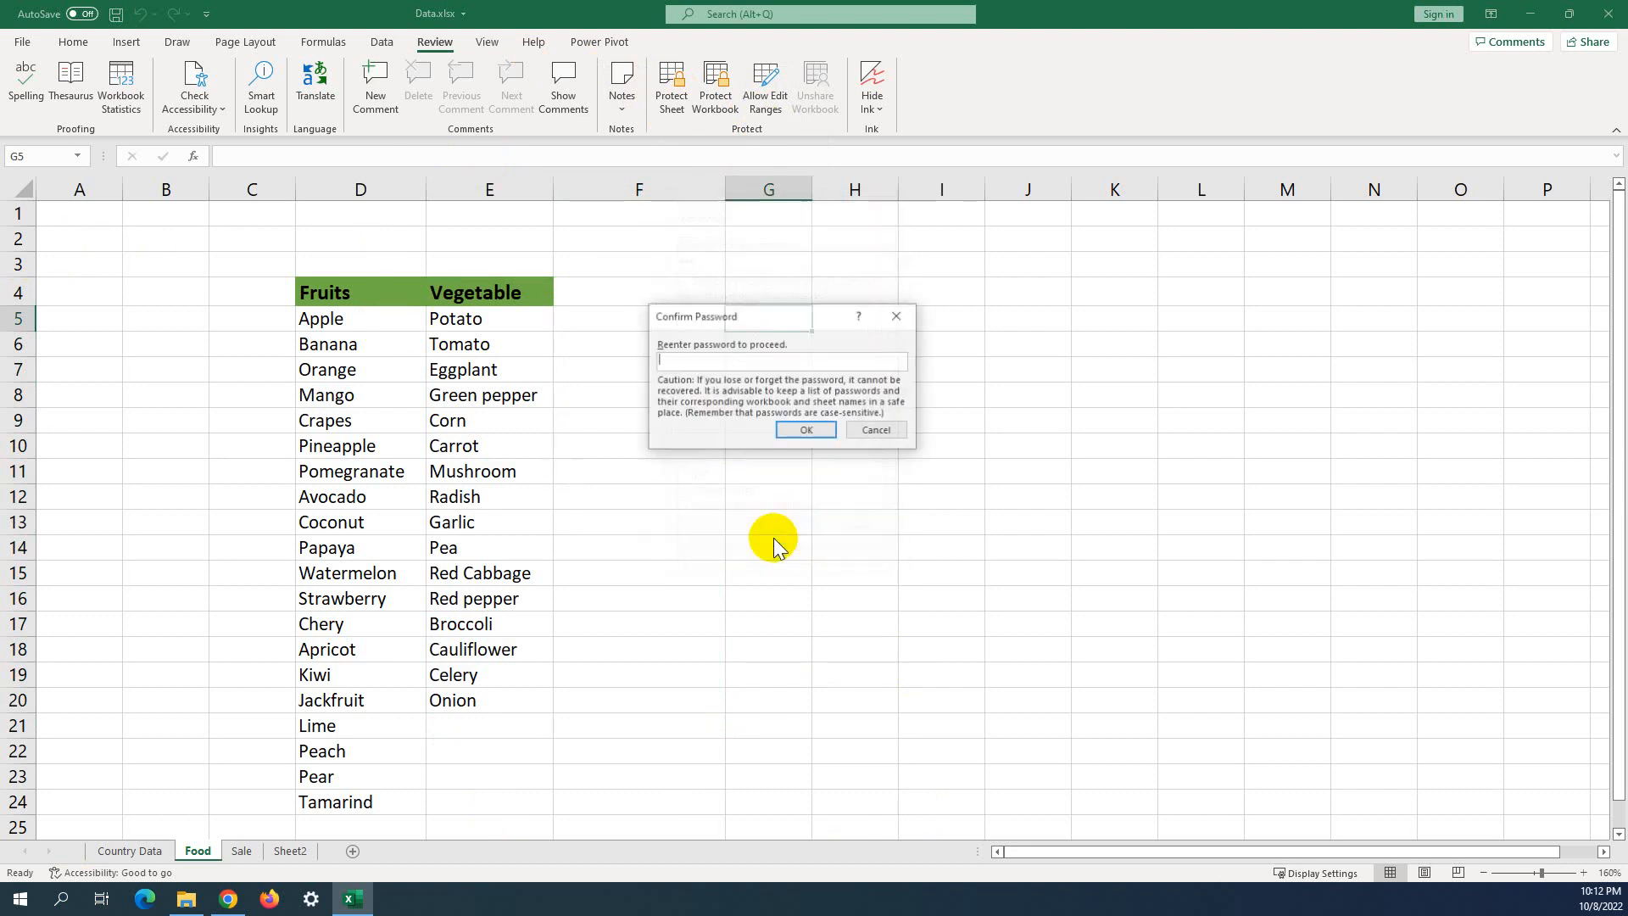
pyautogui.write('•••')
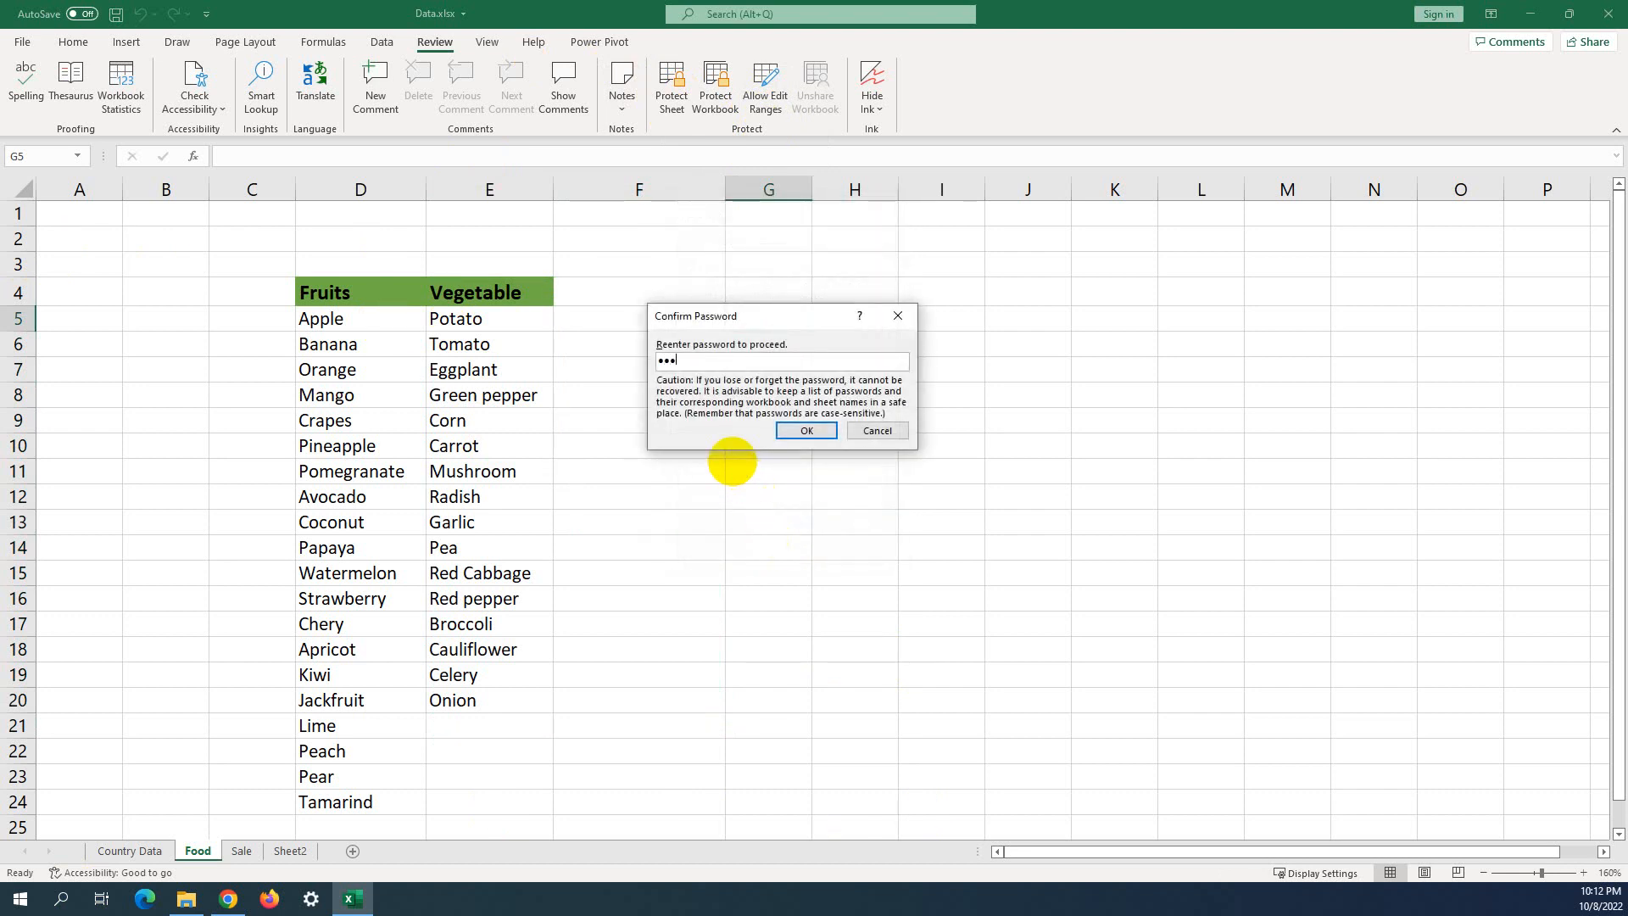
pyautogui.click(812, 432)
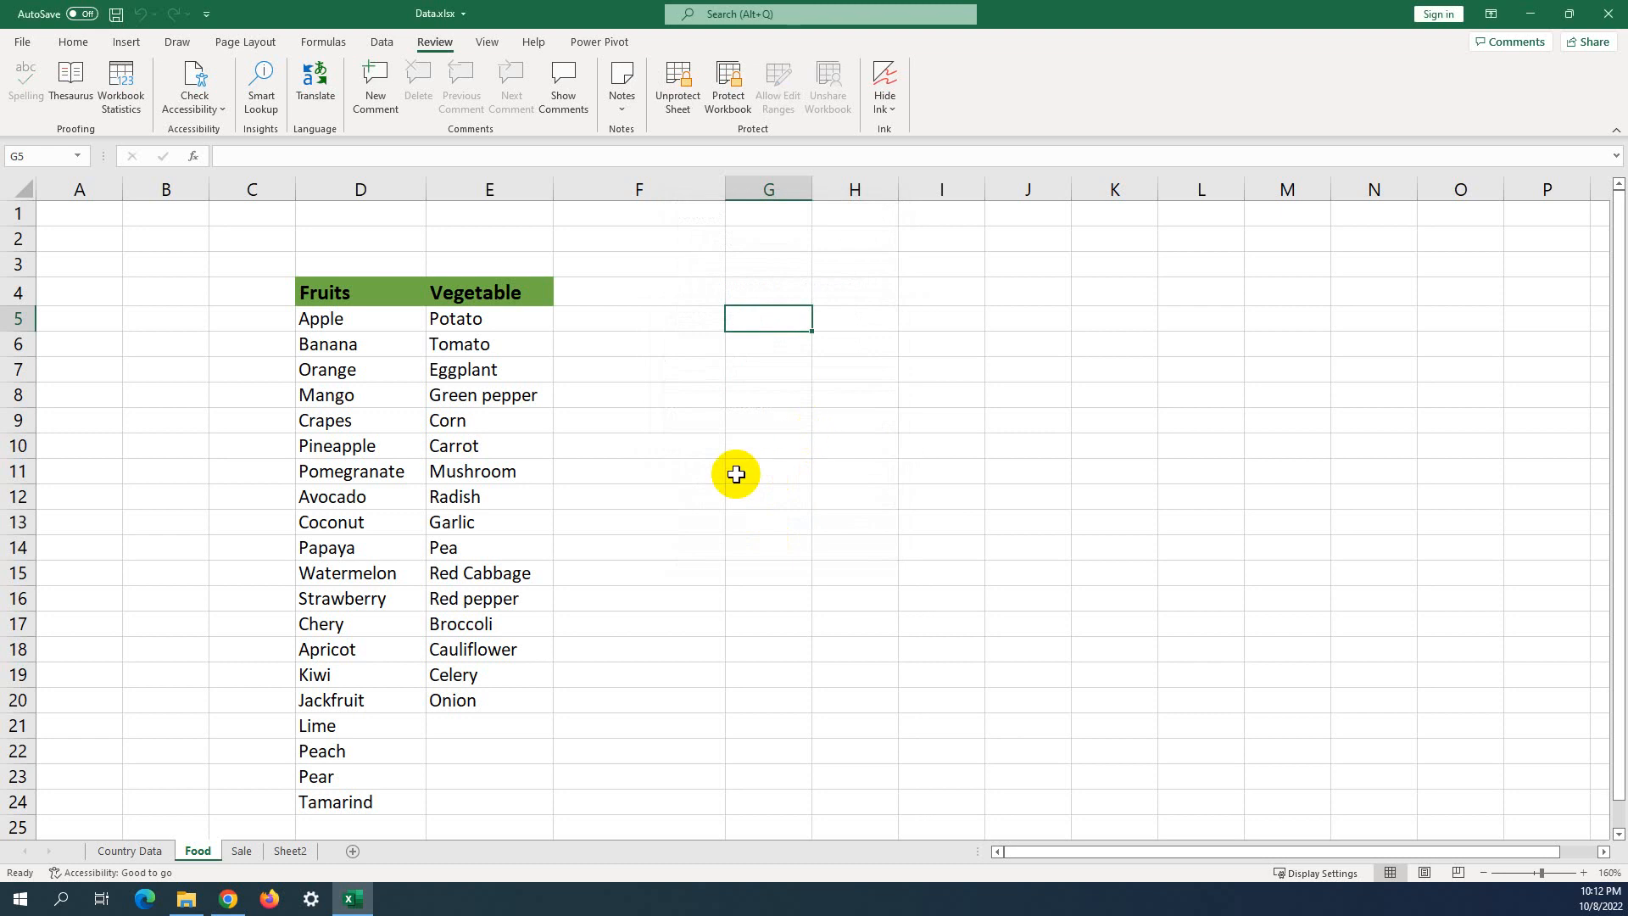
pyautogui.click(700, 480)
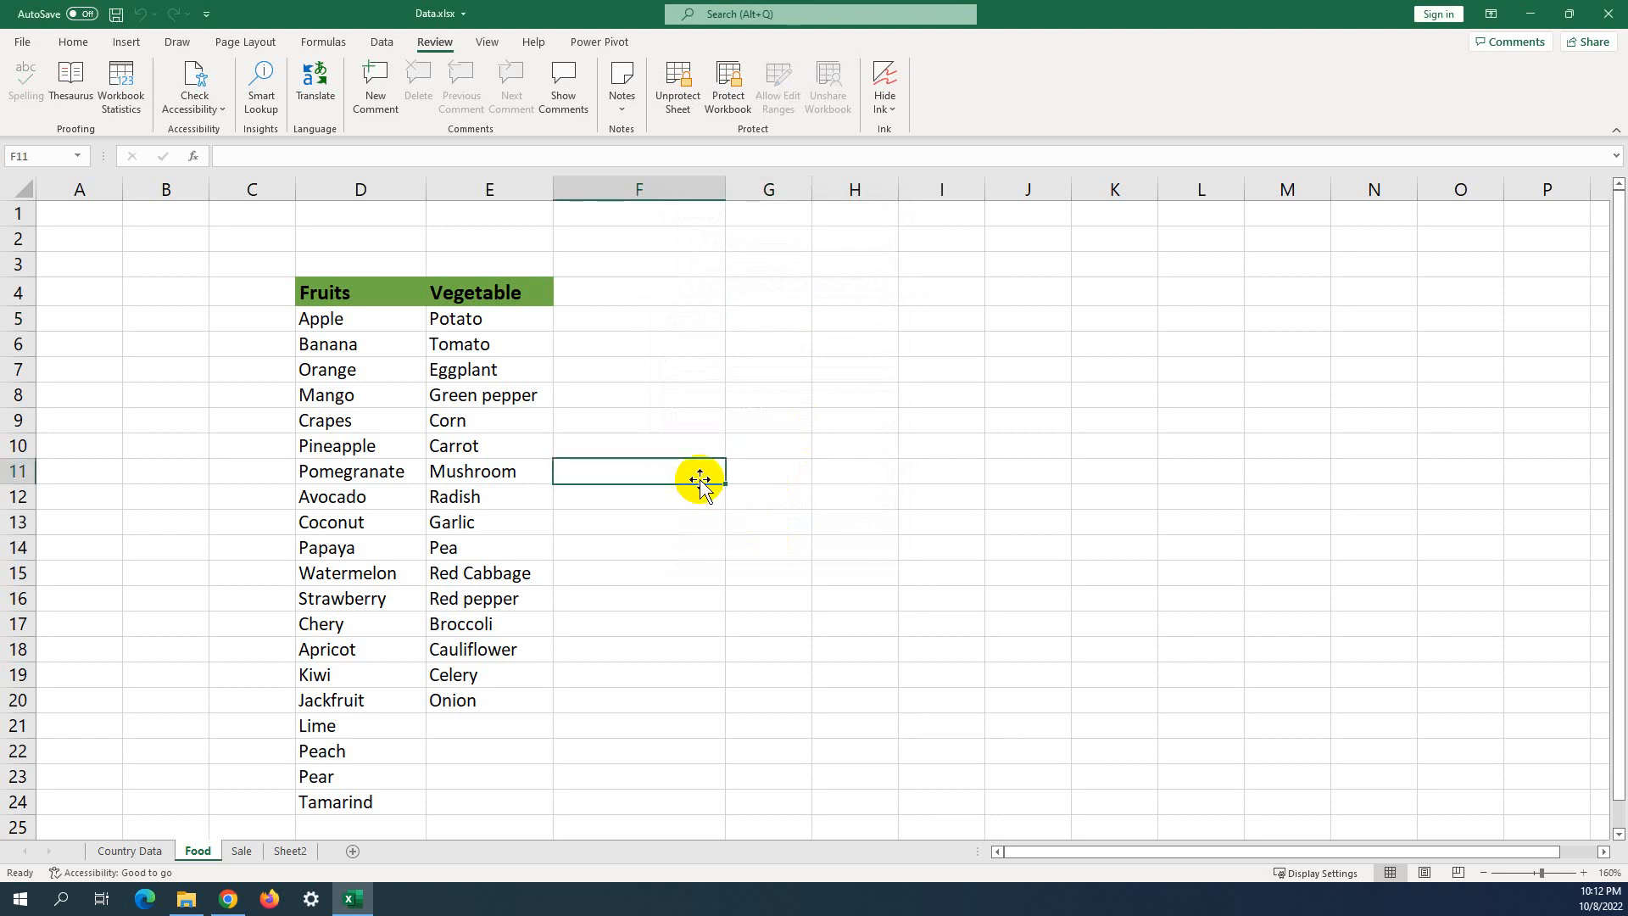
pyautogui.click(324, 320)
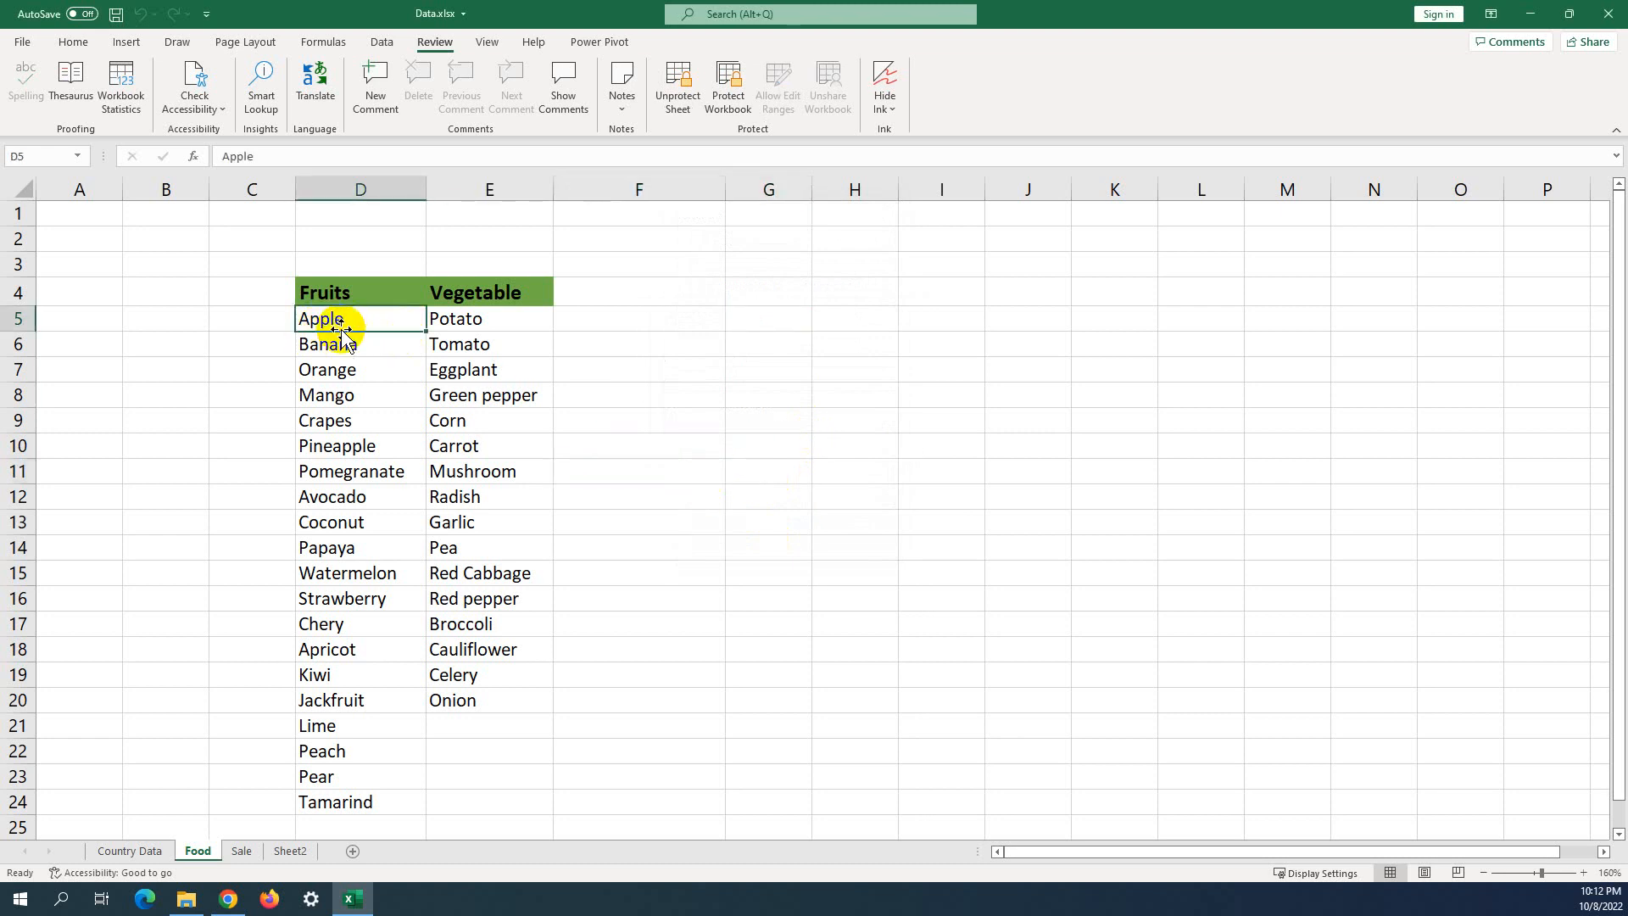
pyautogui.rightClick(344, 320)
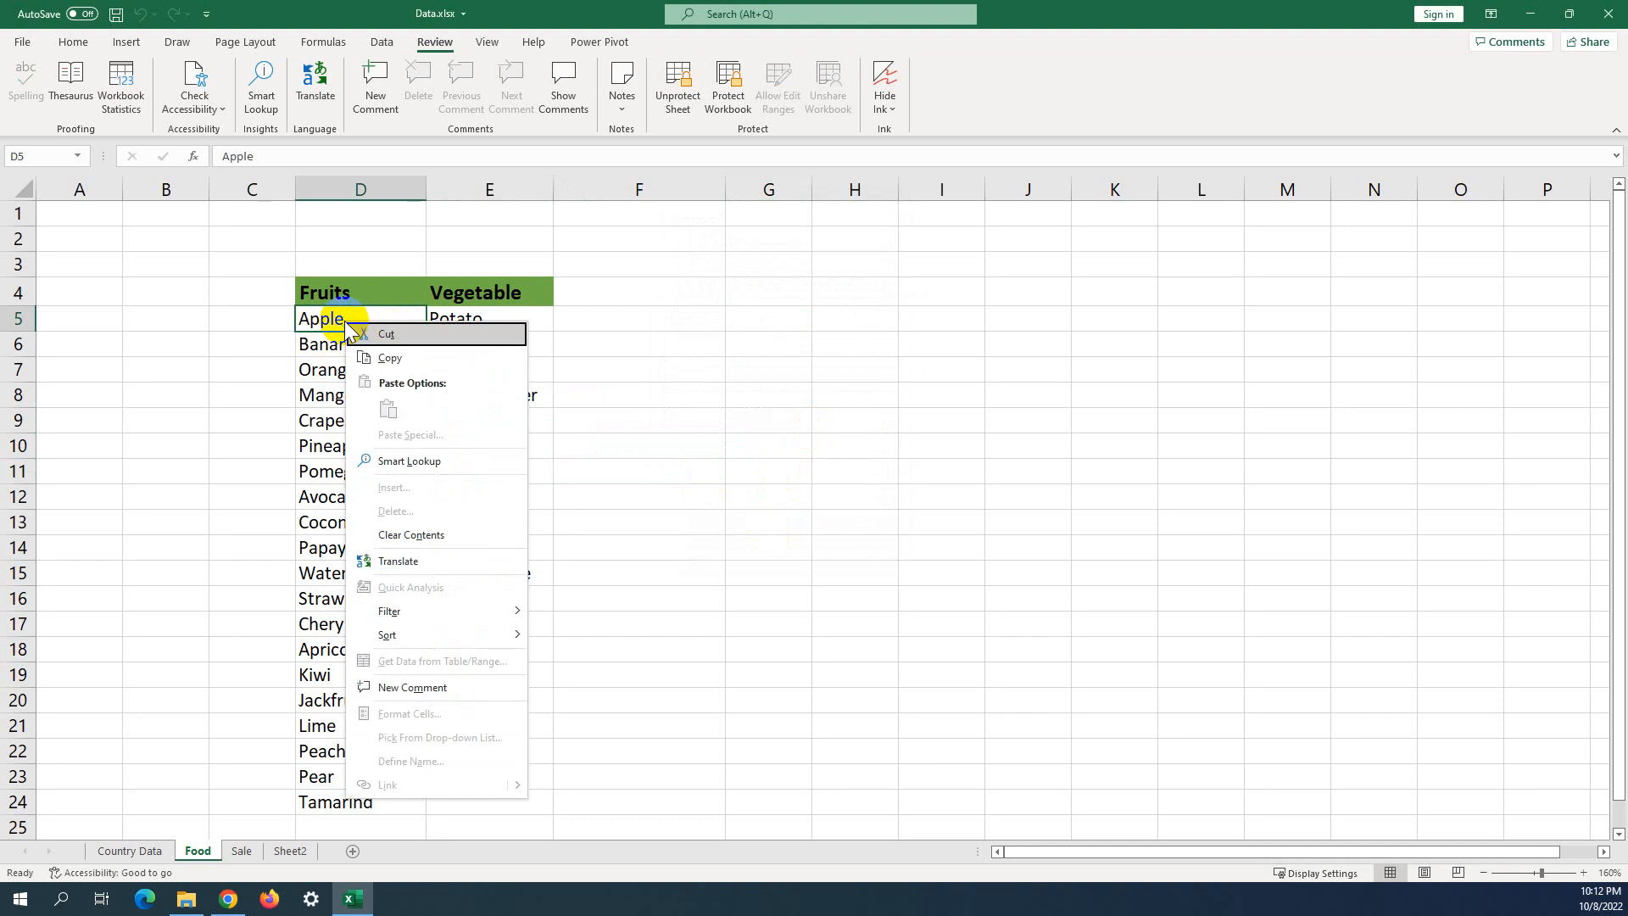
pyautogui.click(318, 371)
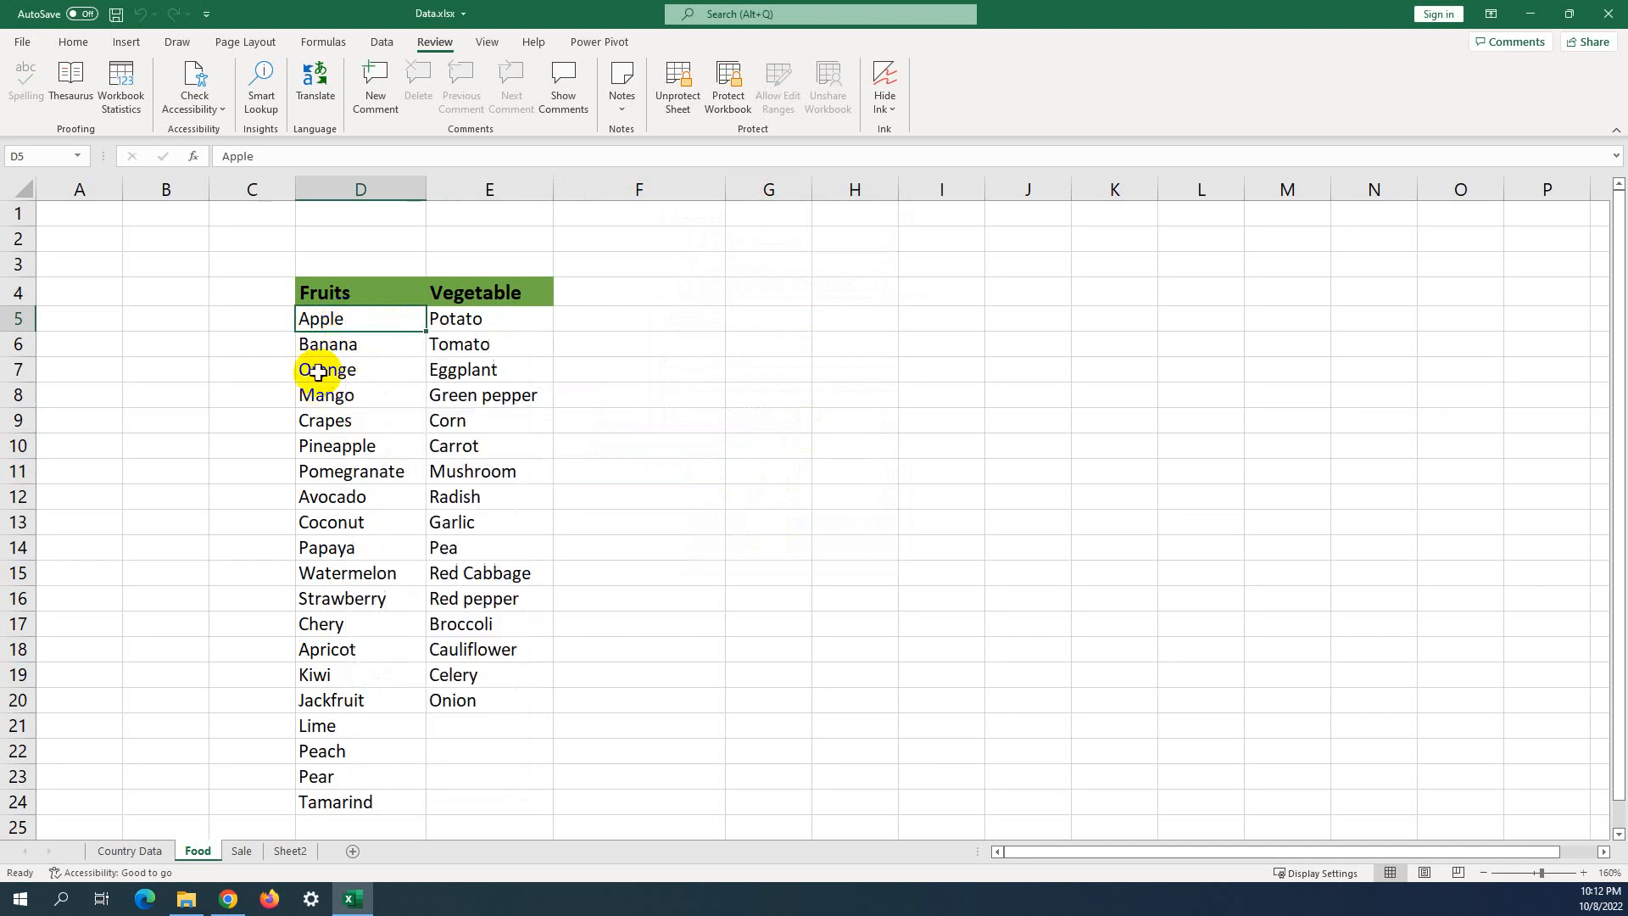
pyautogui.rightClick(336, 319)
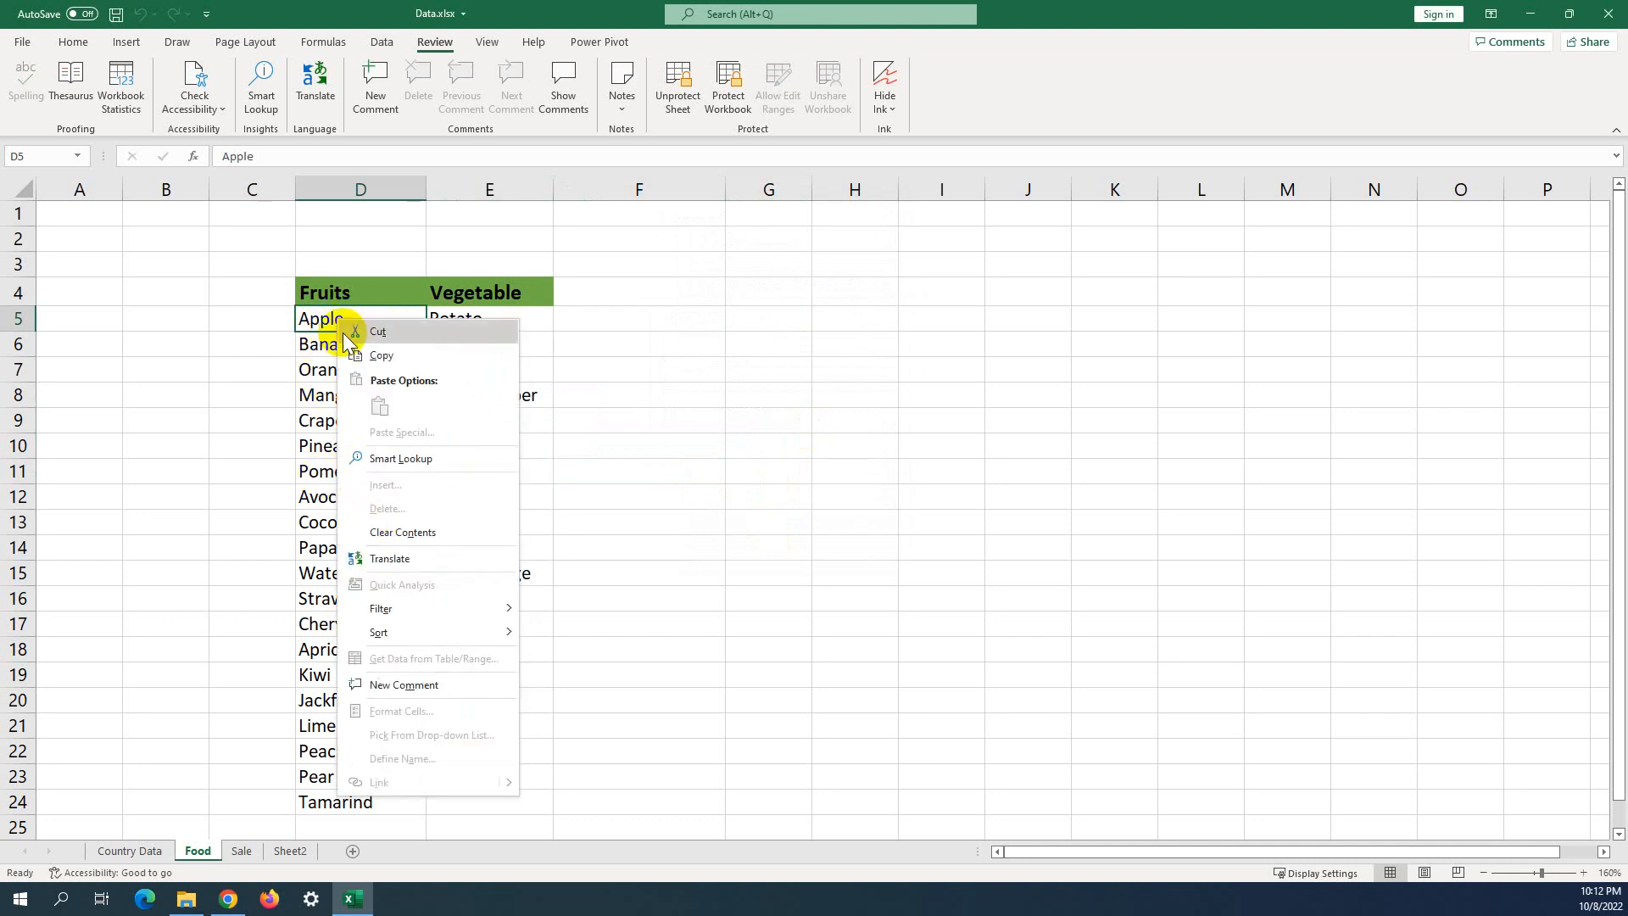
pyautogui.click(326, 318)
pyautogui.doubleClick(360, 322)
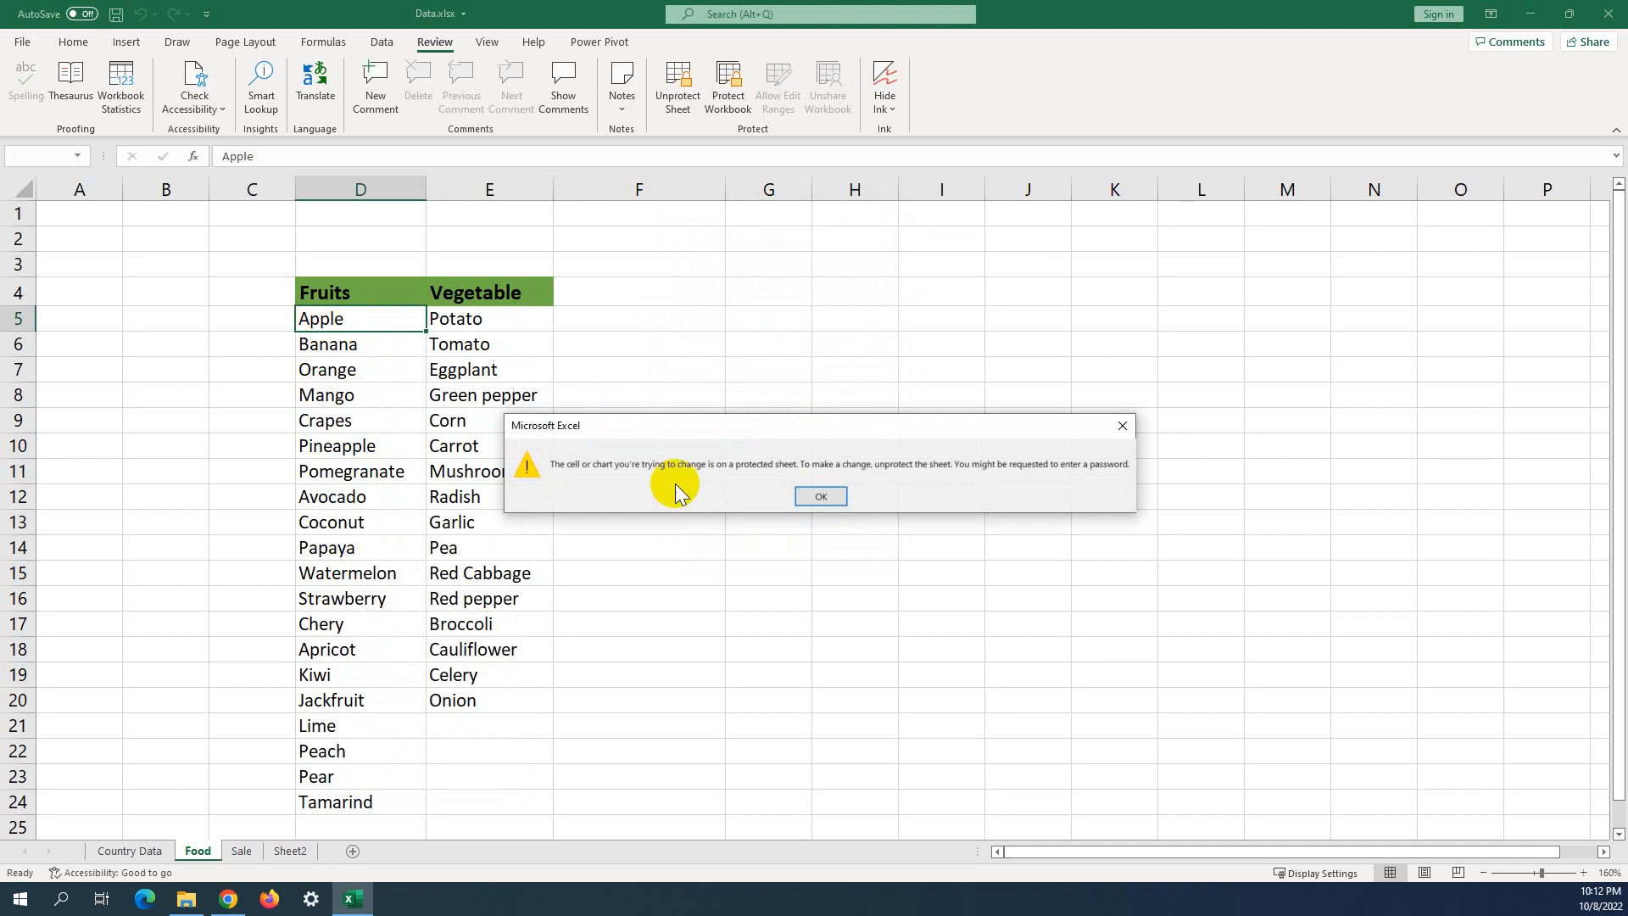
pyautogui.click(822, 497)
pyautogui.doubleClick(366, 322)
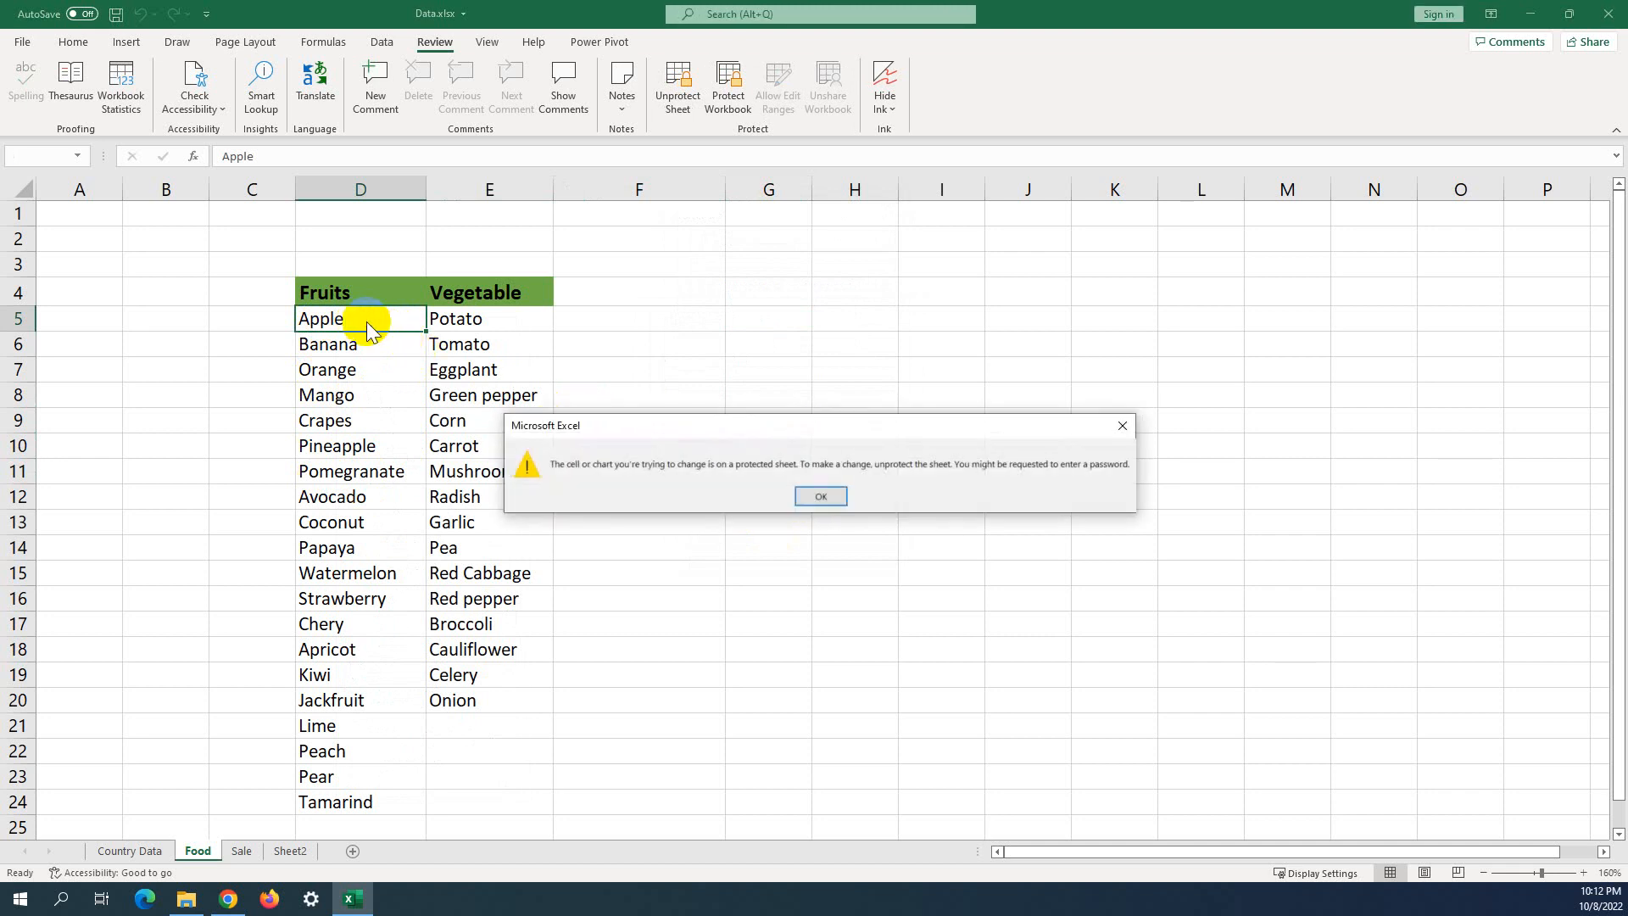
pyautogui.click(819, 496)
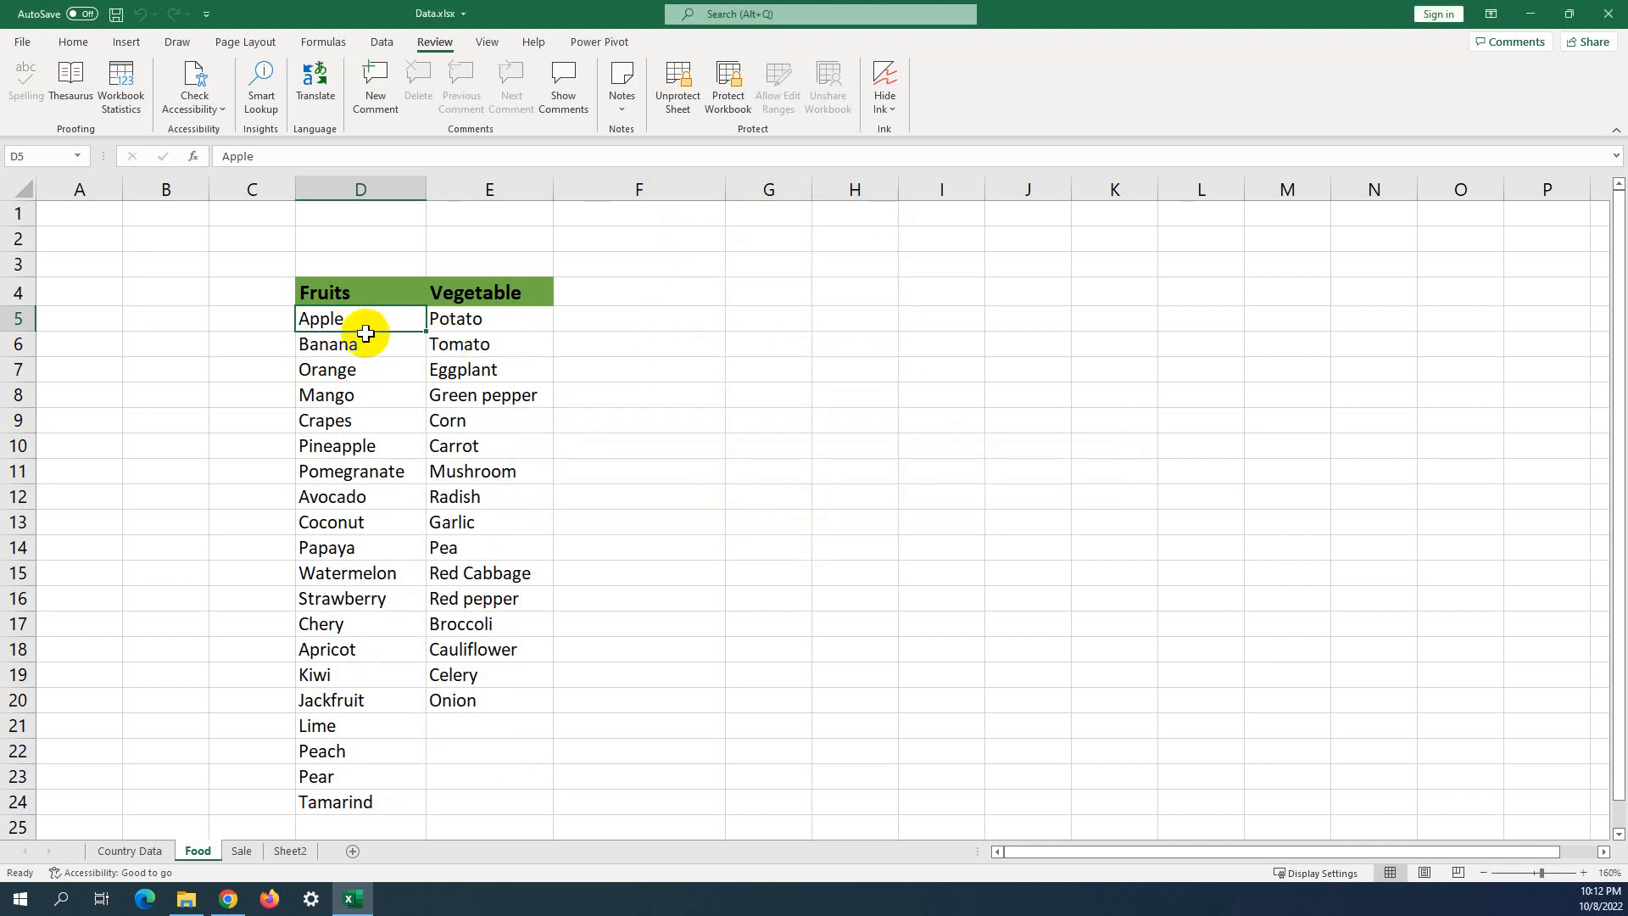
pyautogui.click(482, 315)
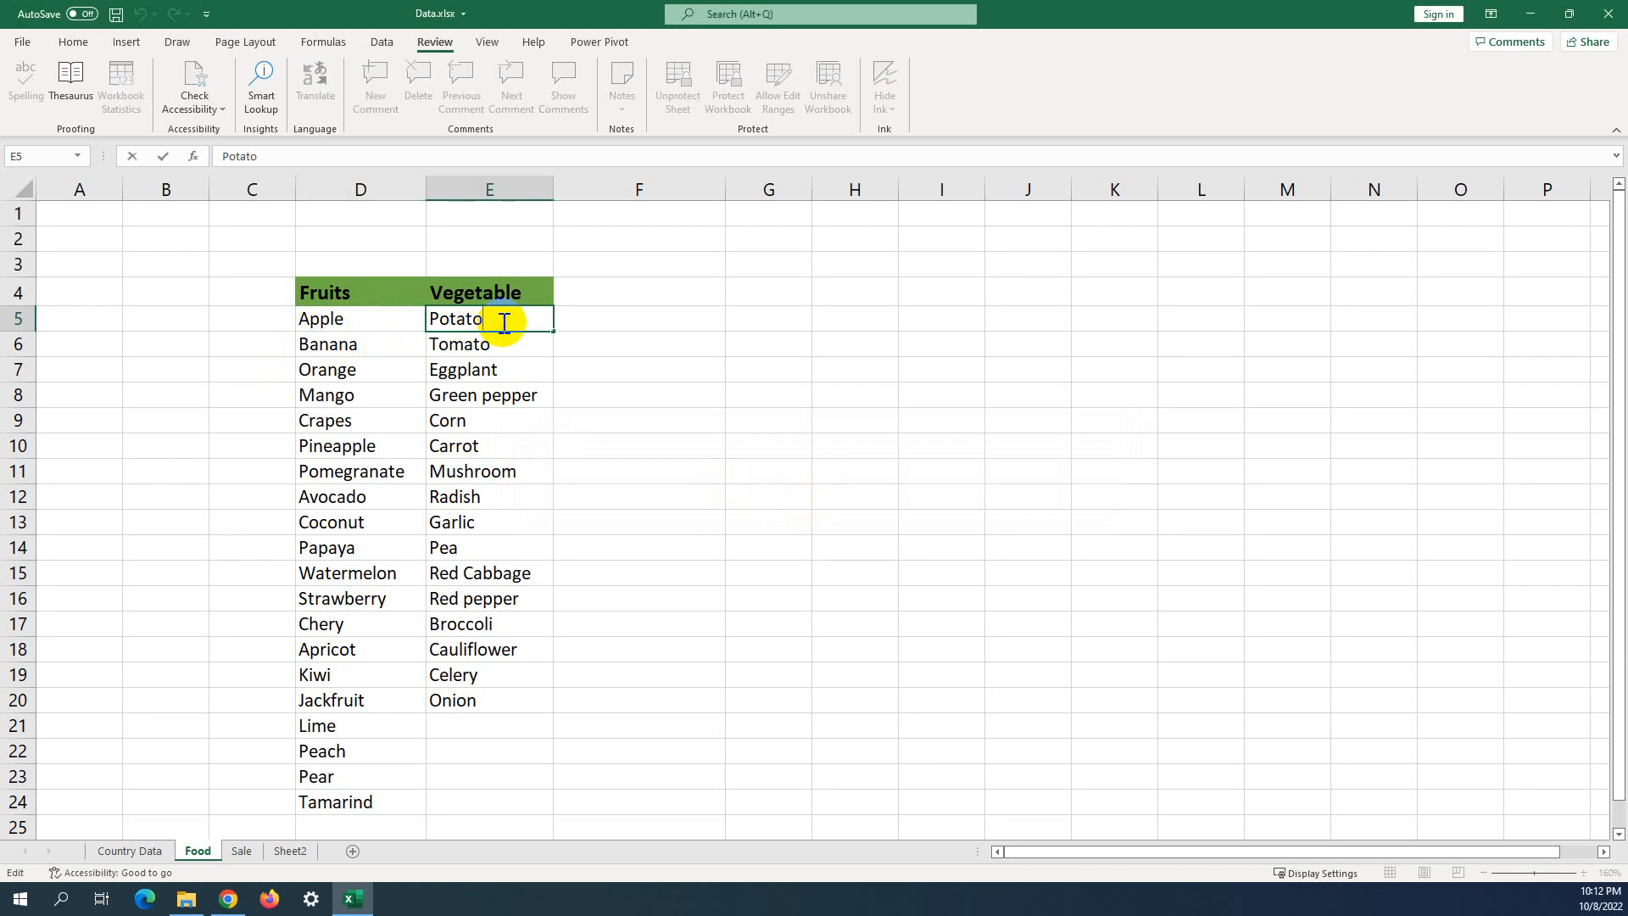
# Enter the test text 'werqwer' in F5 inside the editable range.
pyautogui.moveTo(458, 291); pyautogui.dragTo(603, 687)
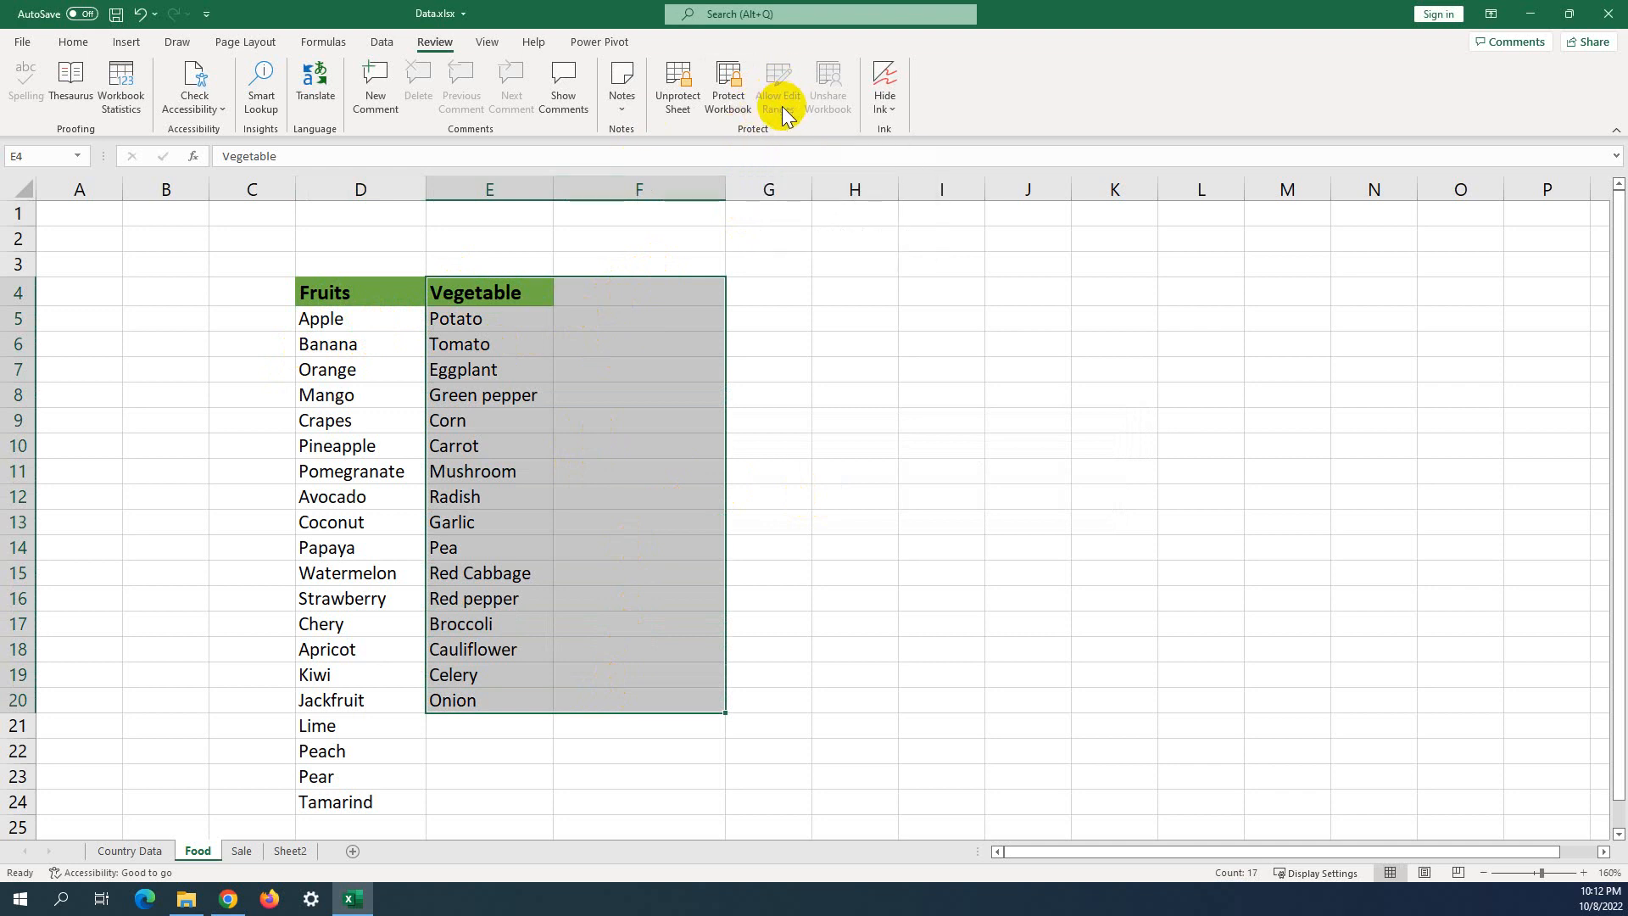
pyautogui.click(574, 316)
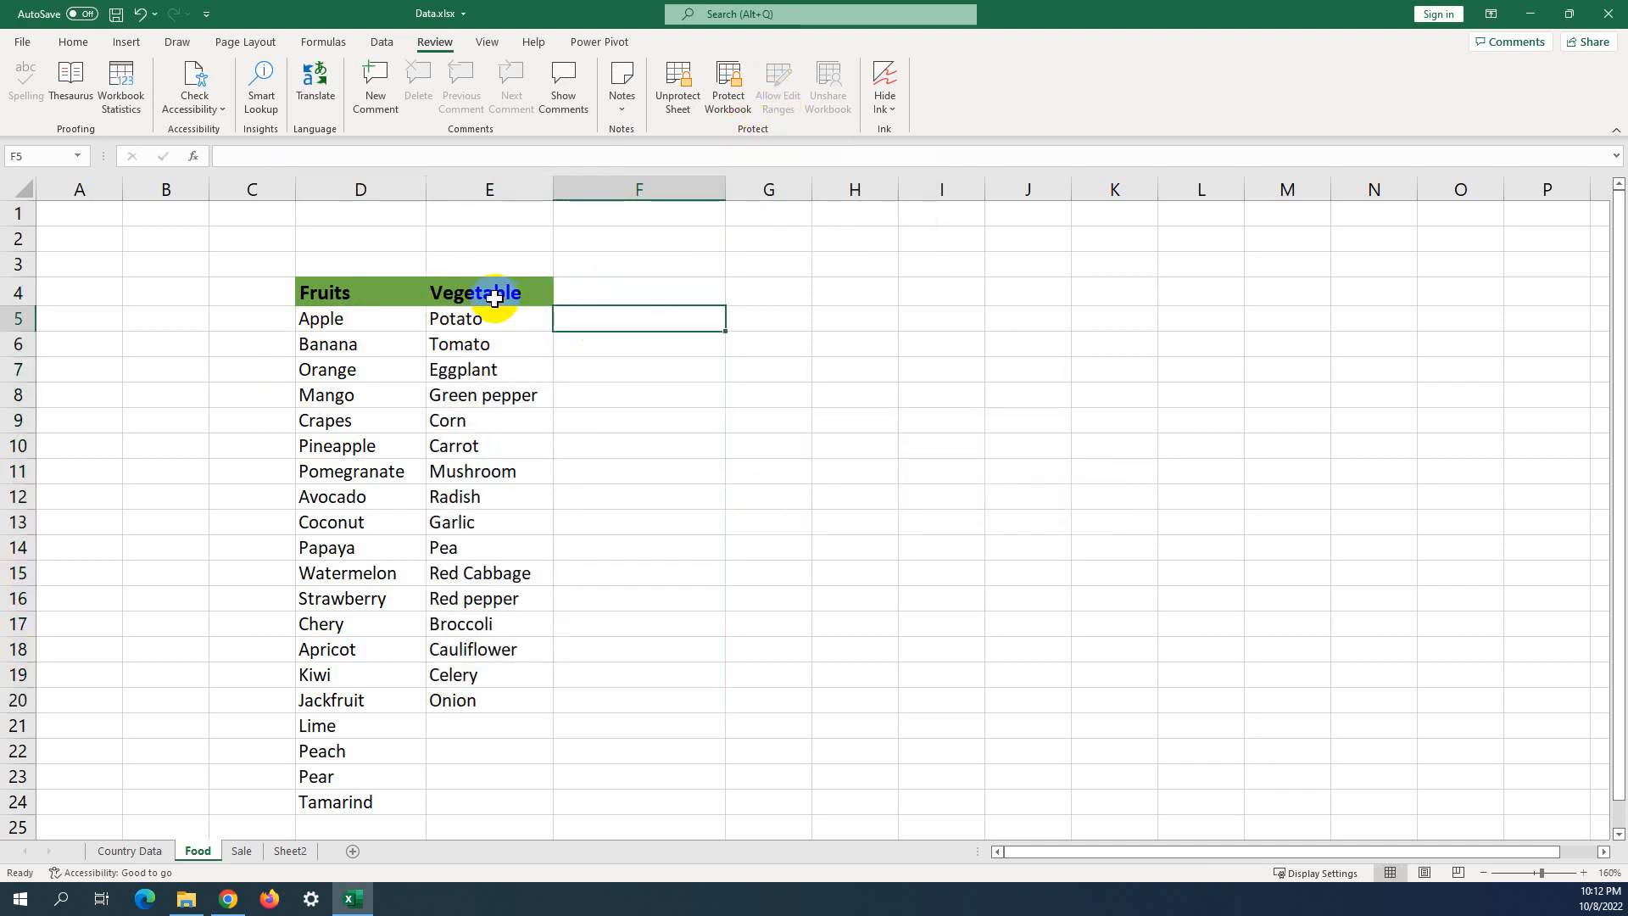
pyautogui.click(540, 327)
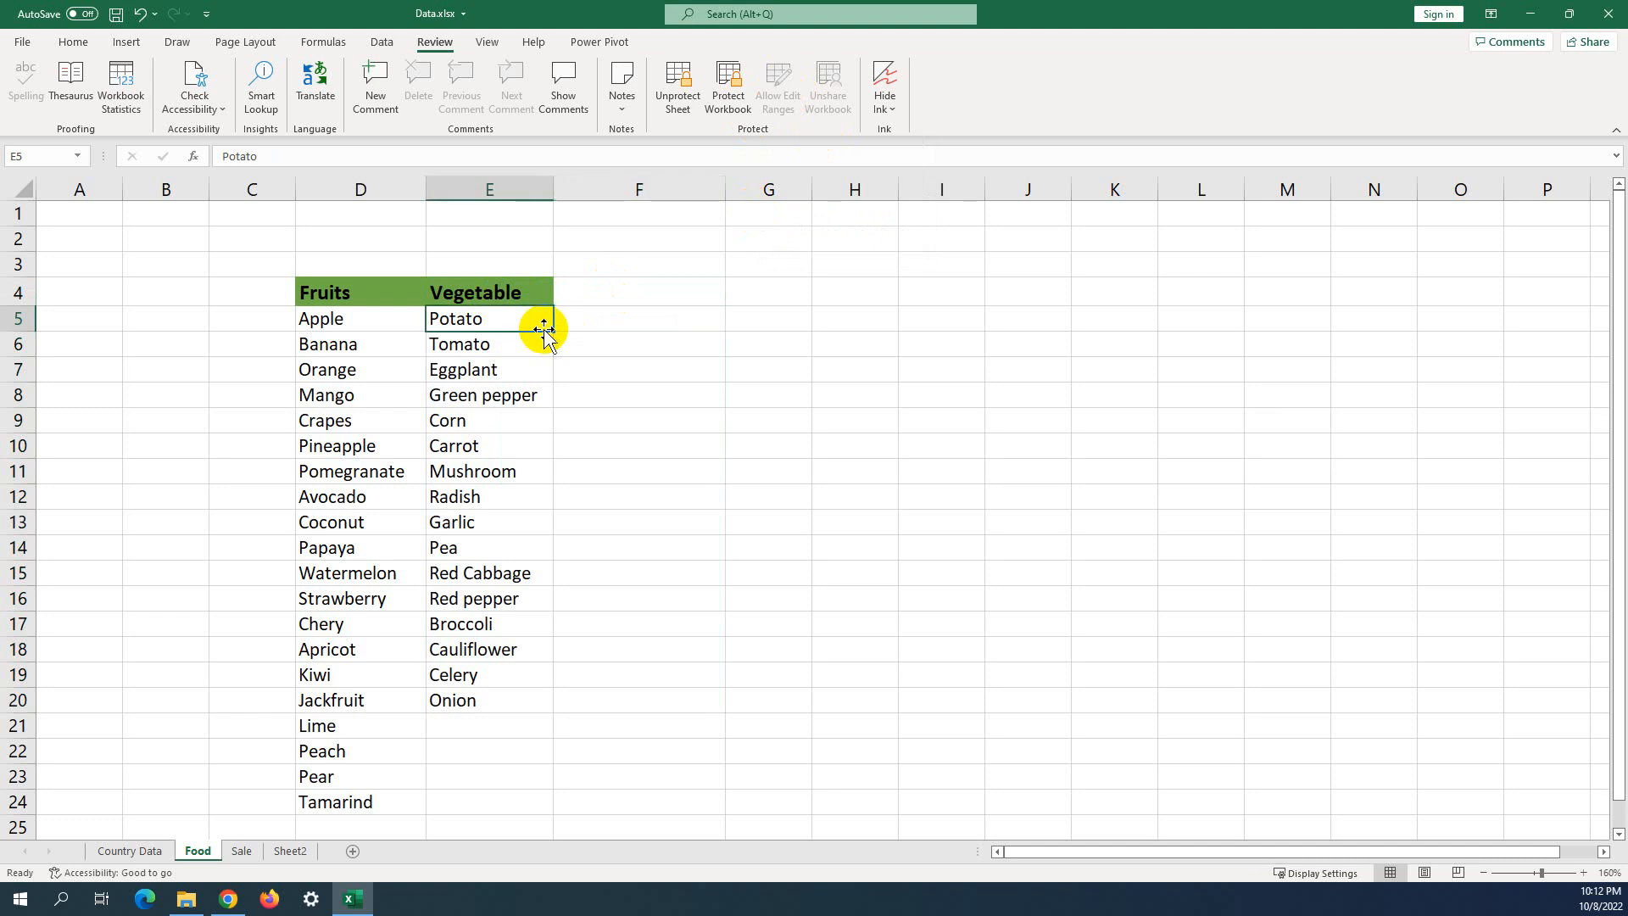
pyautogui.click(628, 330)
pyautogui.write('werqwer')
pyautogui.press('Return')
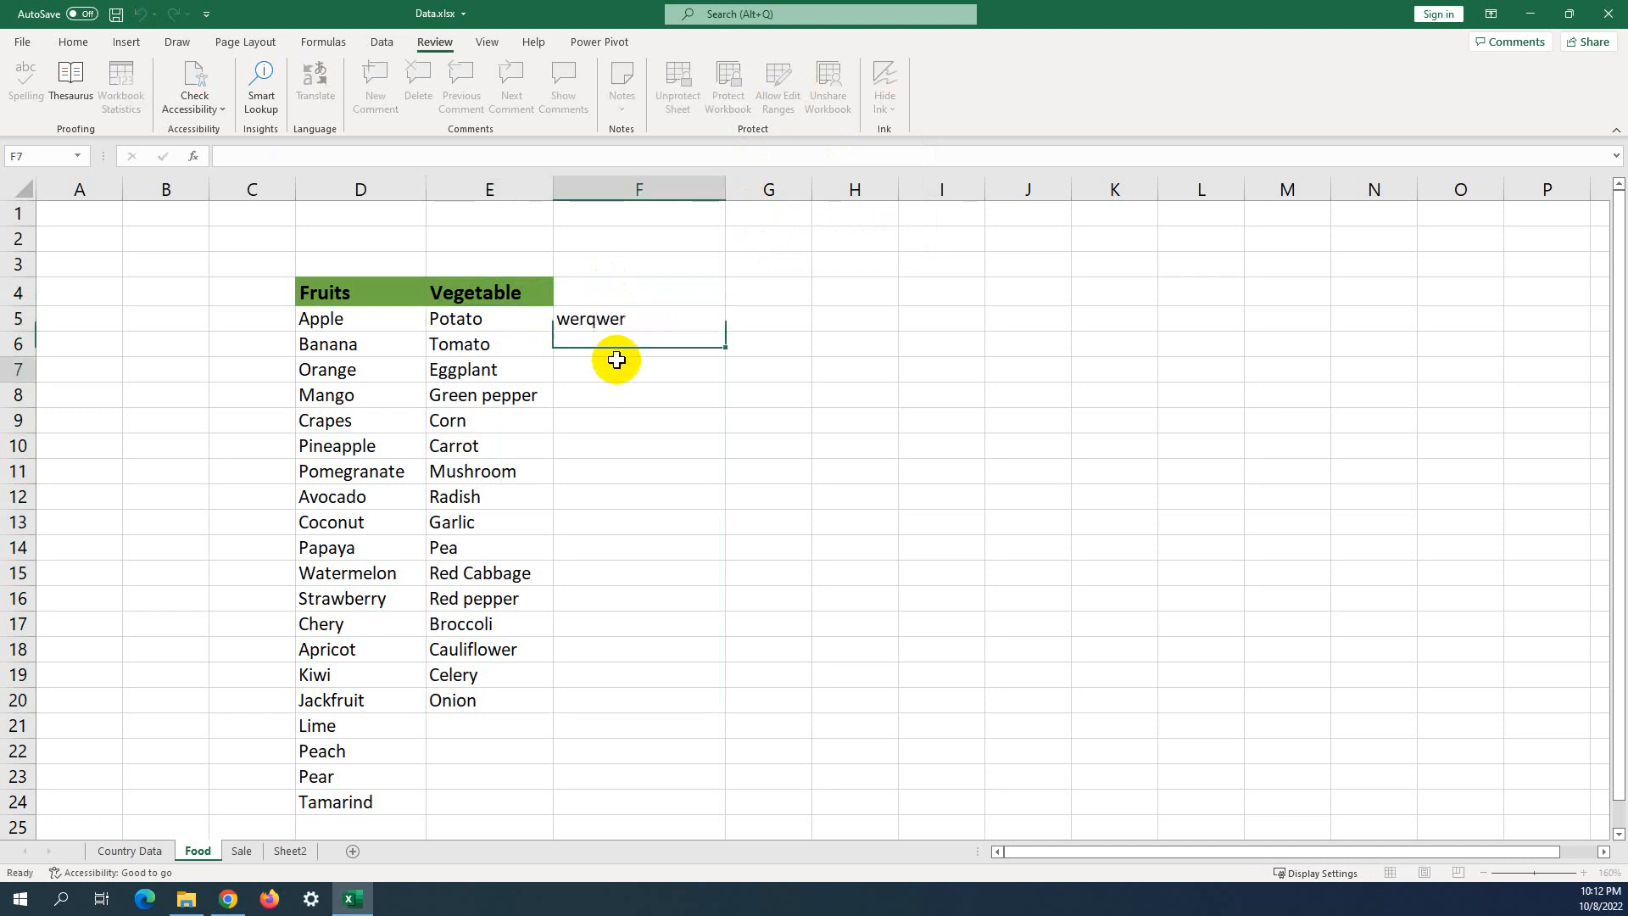
pyautogui.click(619, 362)
pyautogui.moveTo(521, 309); pyautogui.dragTo(632, 690)
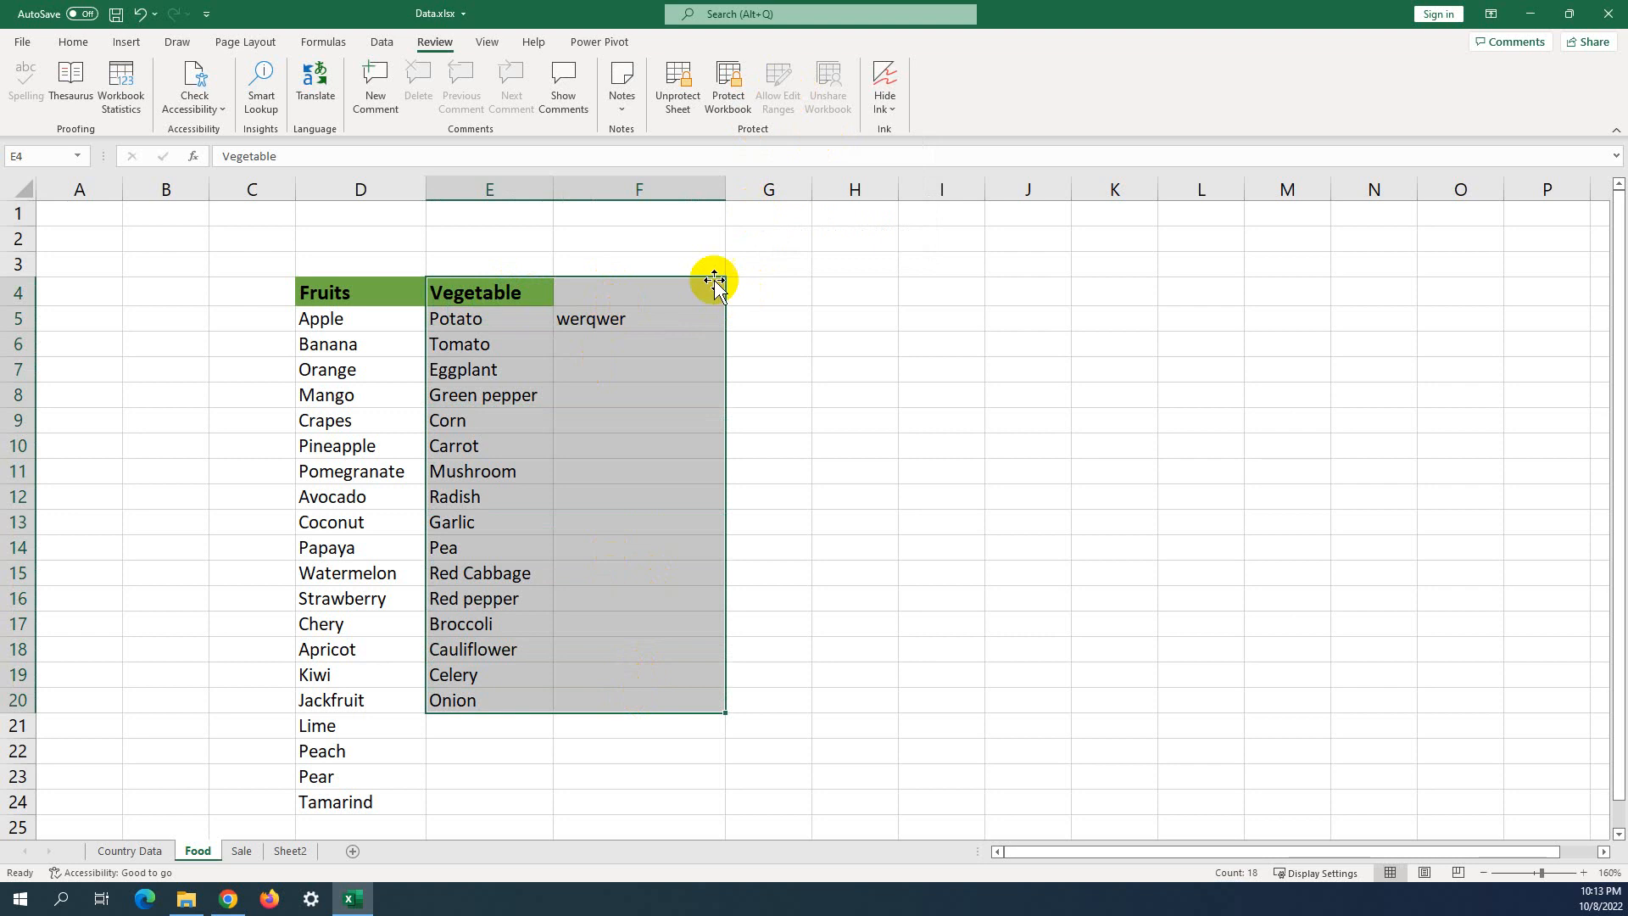
# Confirm that G4 and G13, outside the range, are locked by the protection warning.
pyautogui.click(755, 287)
pyautogui.doubleClick(770, 290)
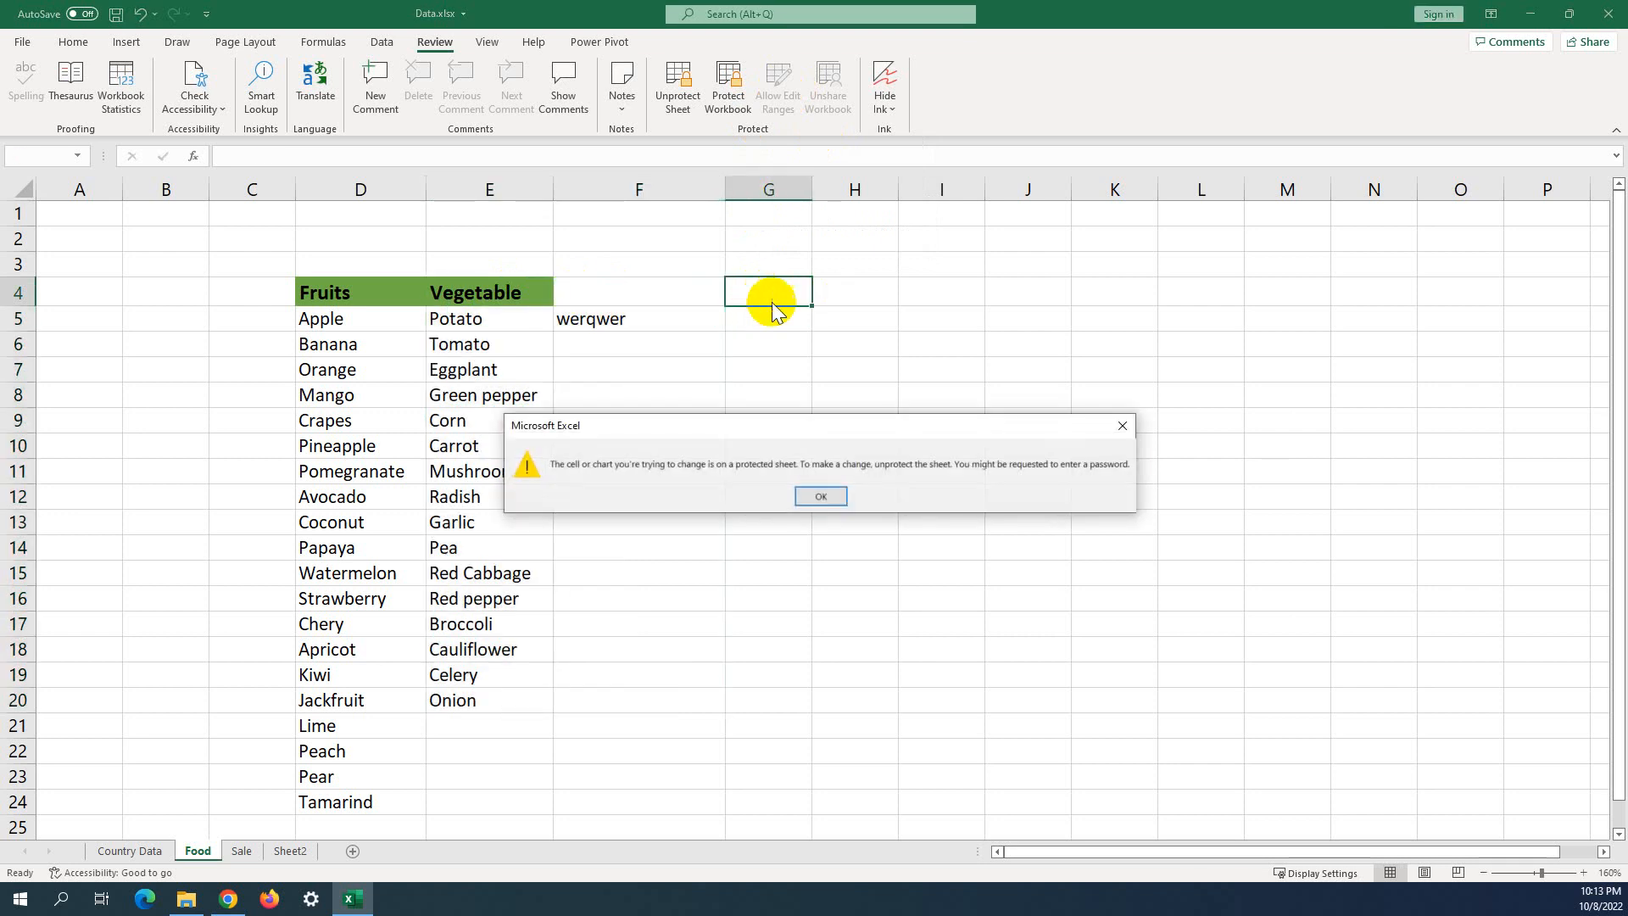
pyautogui.click(822, 493)
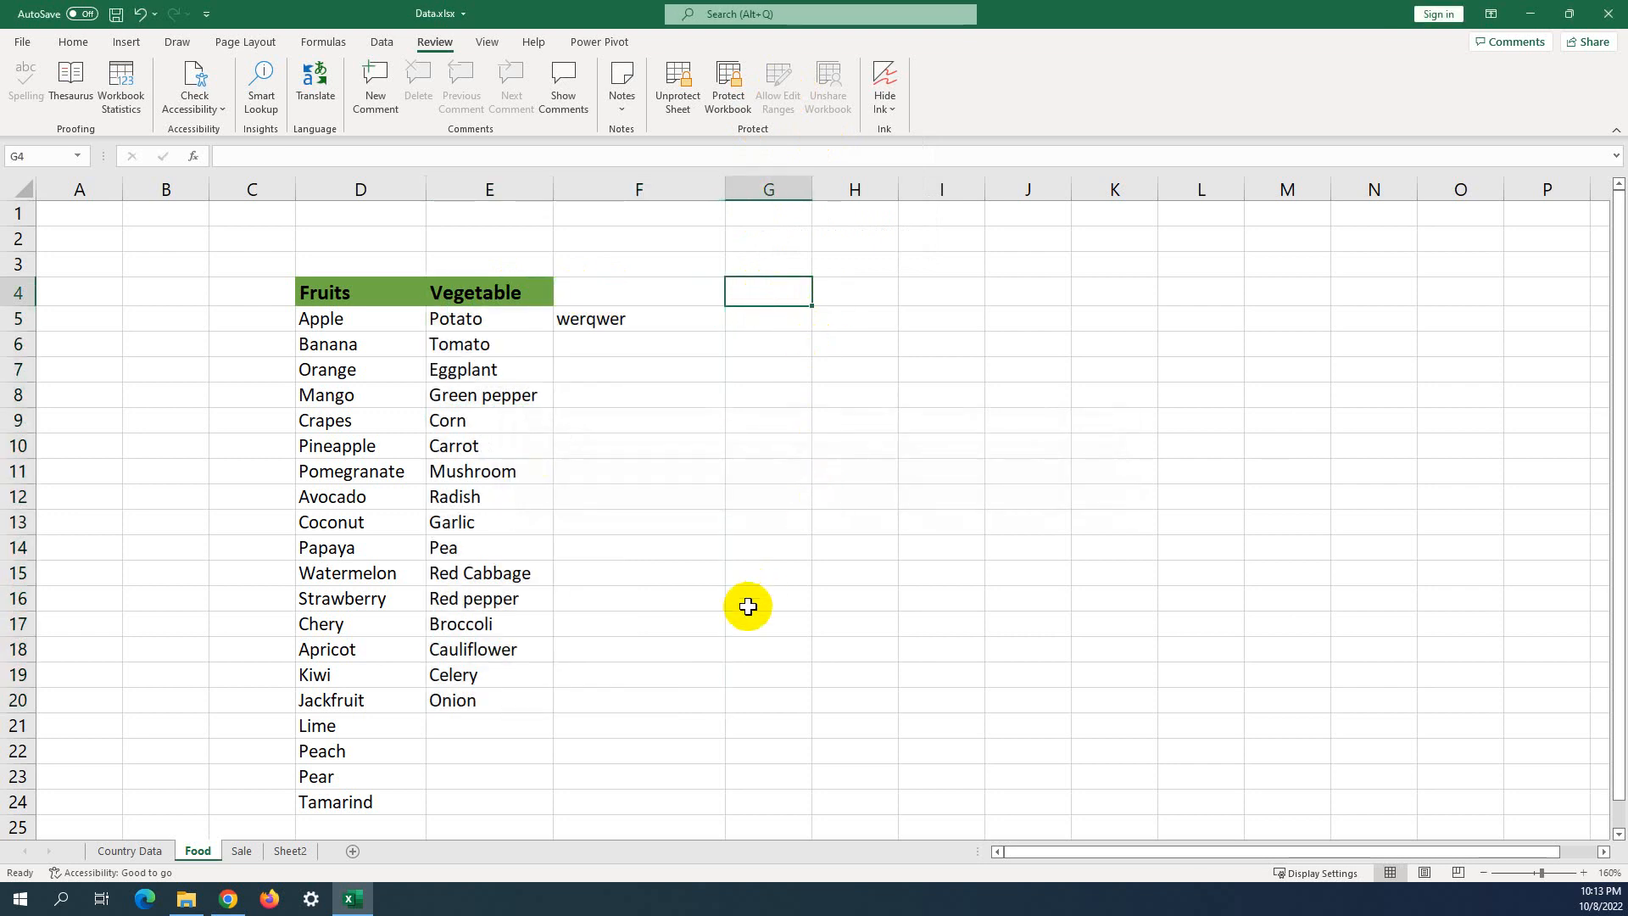
pyautogui.press('Down')
pyautogui.press('Down')
pyautogui.press('Down')
pyautogui.press('Down')
pyautogui.press('Down')
pyautogui.hotkey('ctrl', 'Up')
pyautogui.hotkey('ctrl', 'Down')
pyautogui.hotkey('ctrl', 'Up')
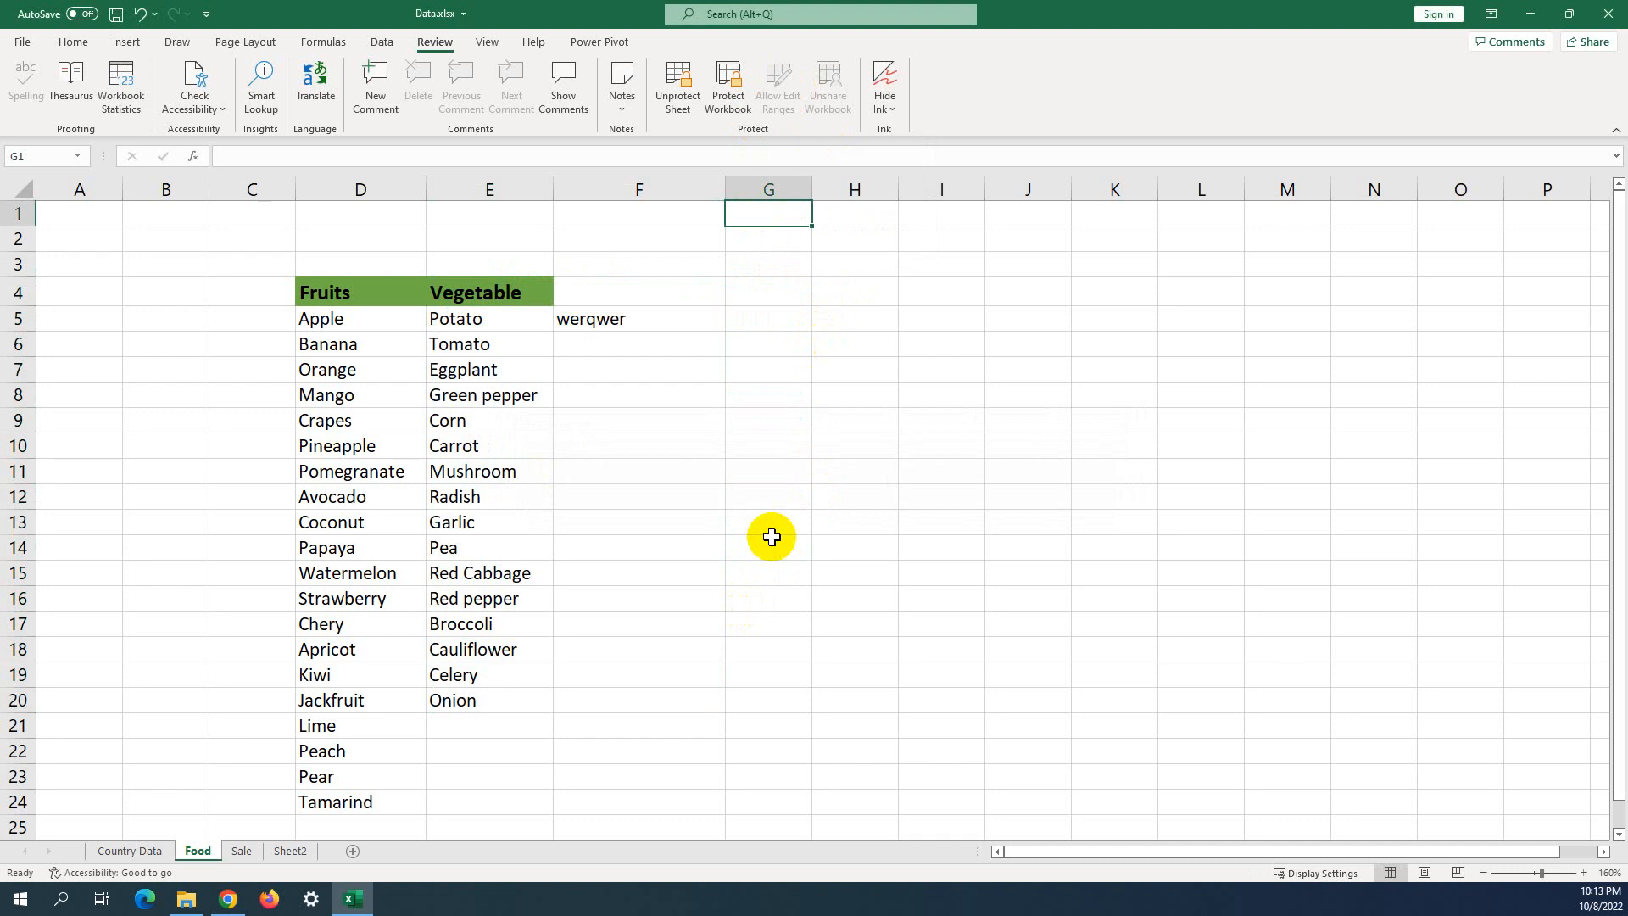
pyautogui.doubleClick(782, 524)
pyautogui.click(820, 497)
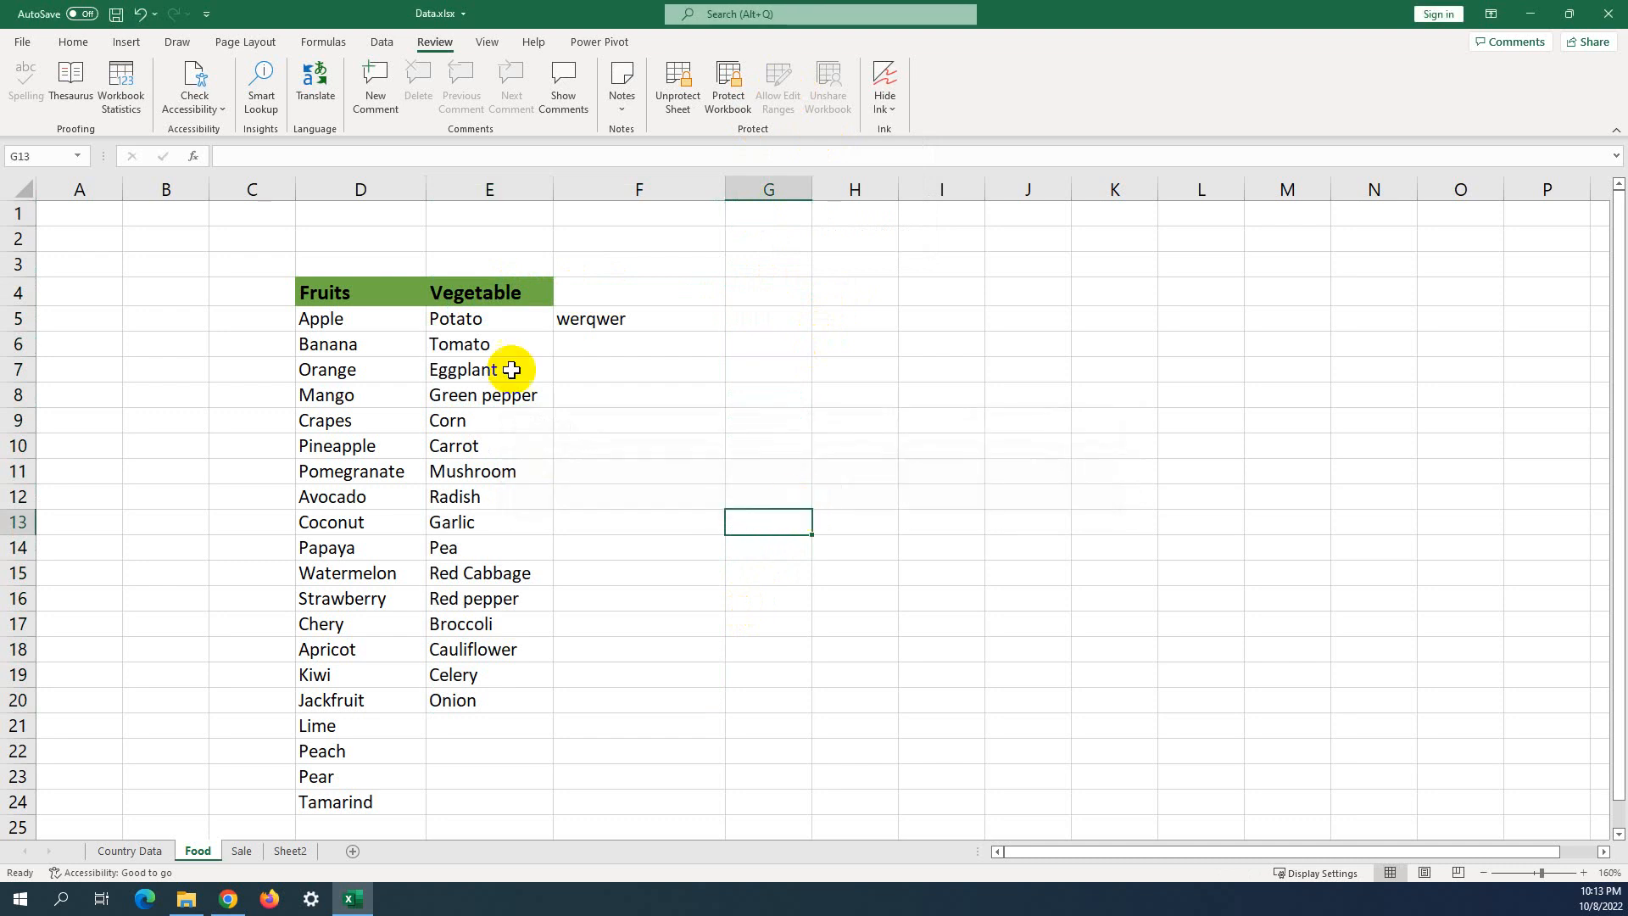
# Type 'ertwe' in F18 and 'ertwert' in F17, and overwrite Broccoli in E17 with '4r234513'.
pyautogui.moveTo(491, 291); pyautogui.dragTo(629, 664)
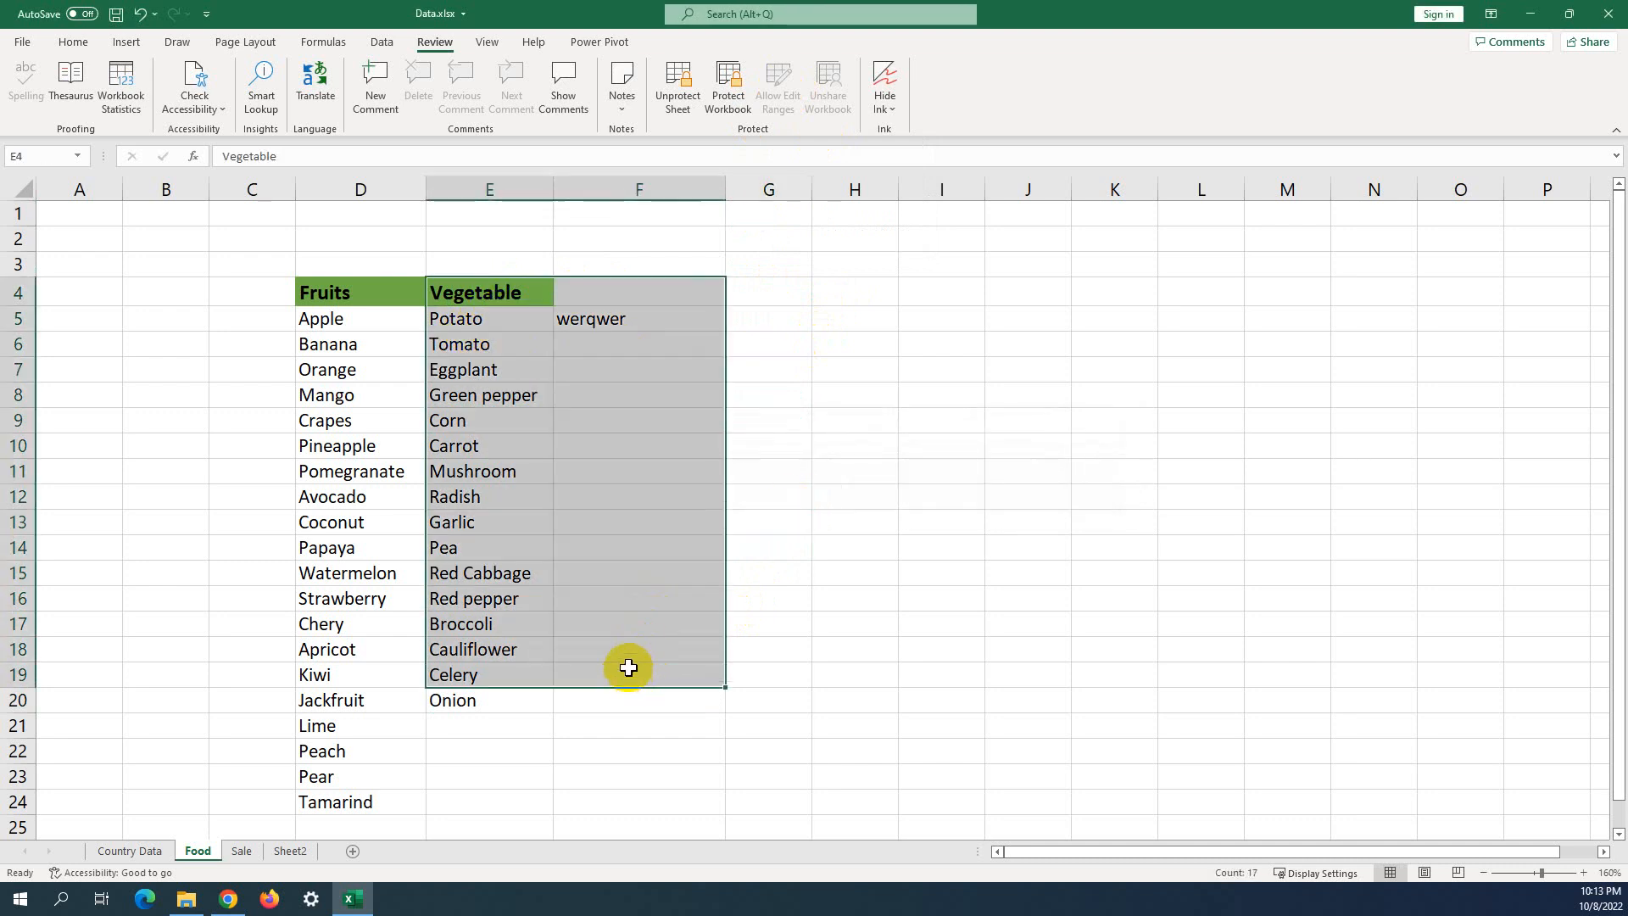
pyautogui.click(625, 641)
pyautogui.write('ertwe')
pyautogui.click(630, 614)
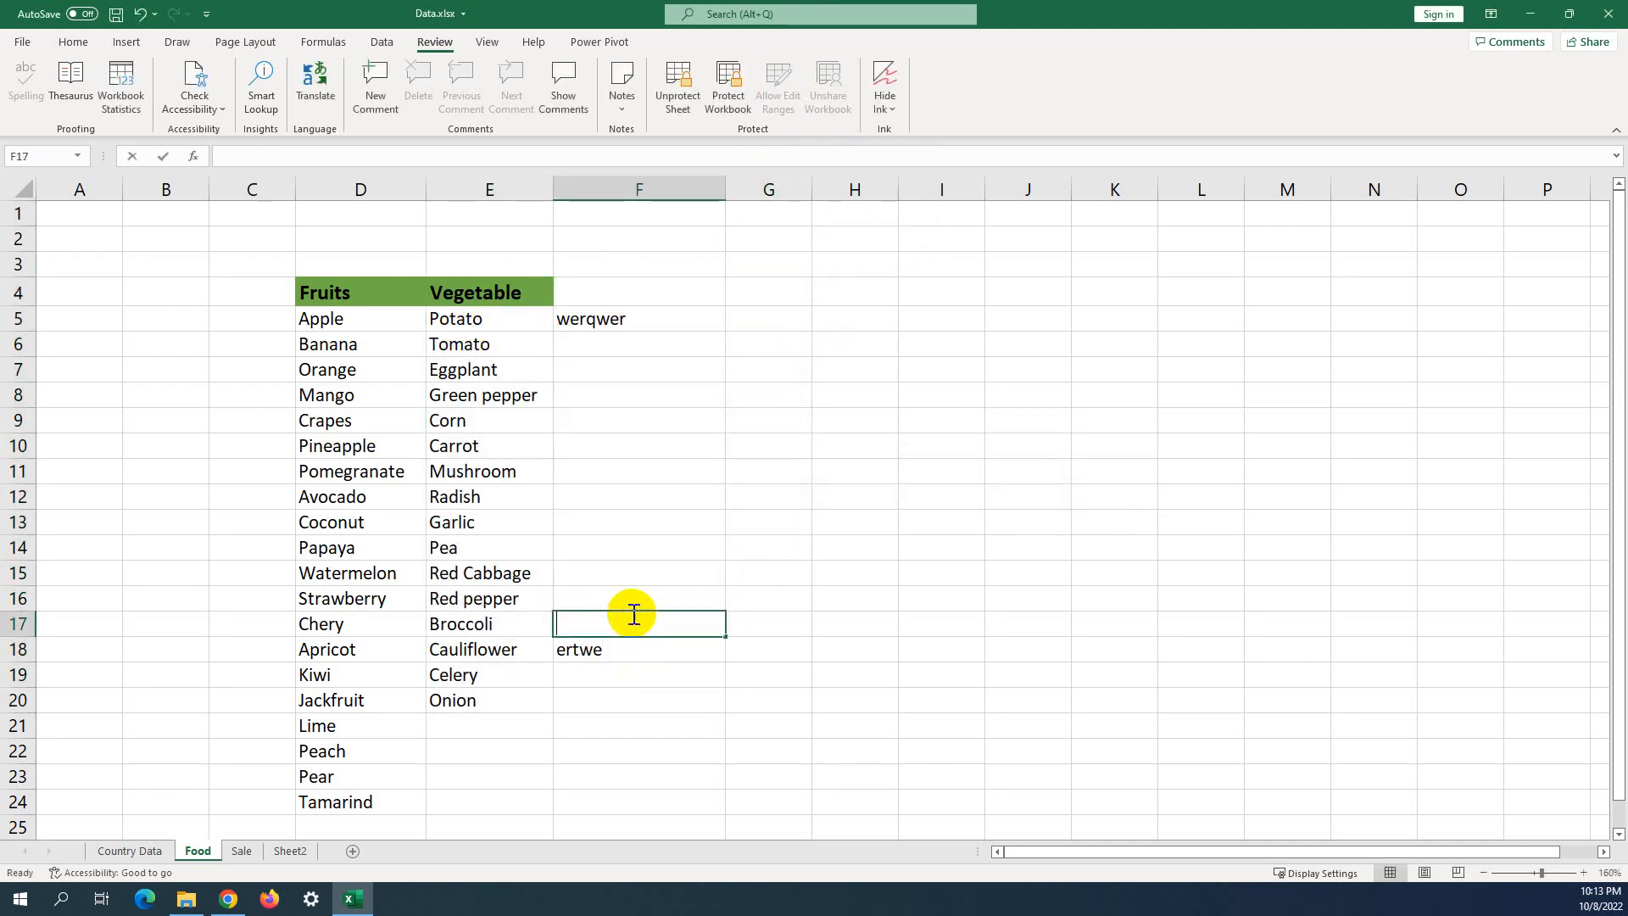
pyautogui.write('ertwert')
pyautogui.click(489, 623)
pyautogui.write('4r')
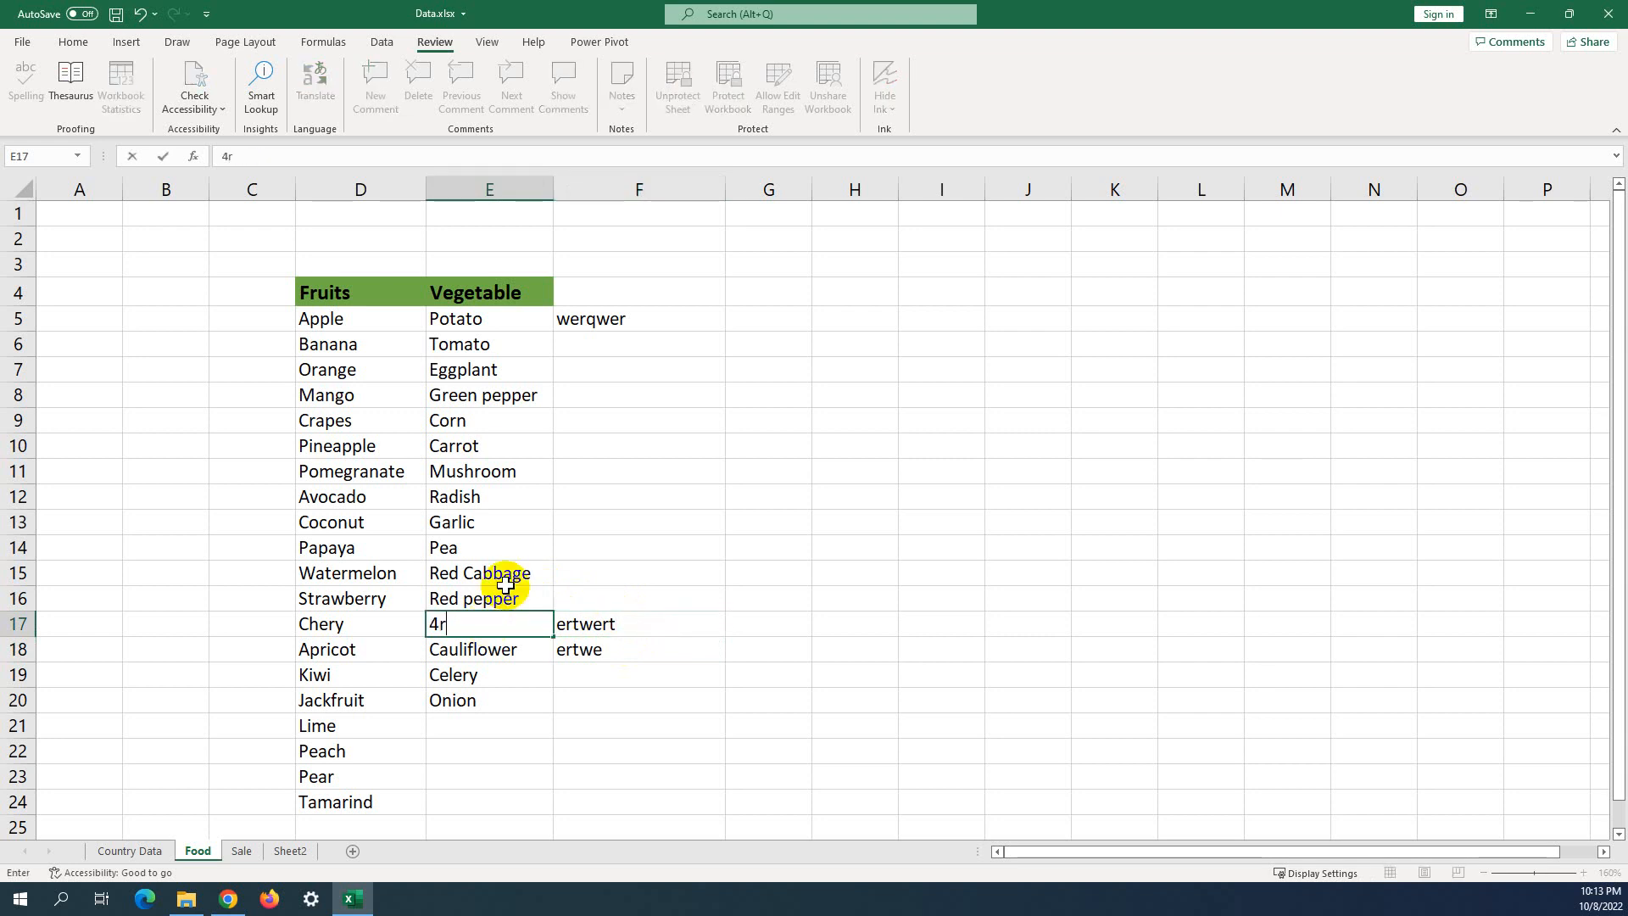
pyautogui.write('234513')
pyautogui.click(617, 597)
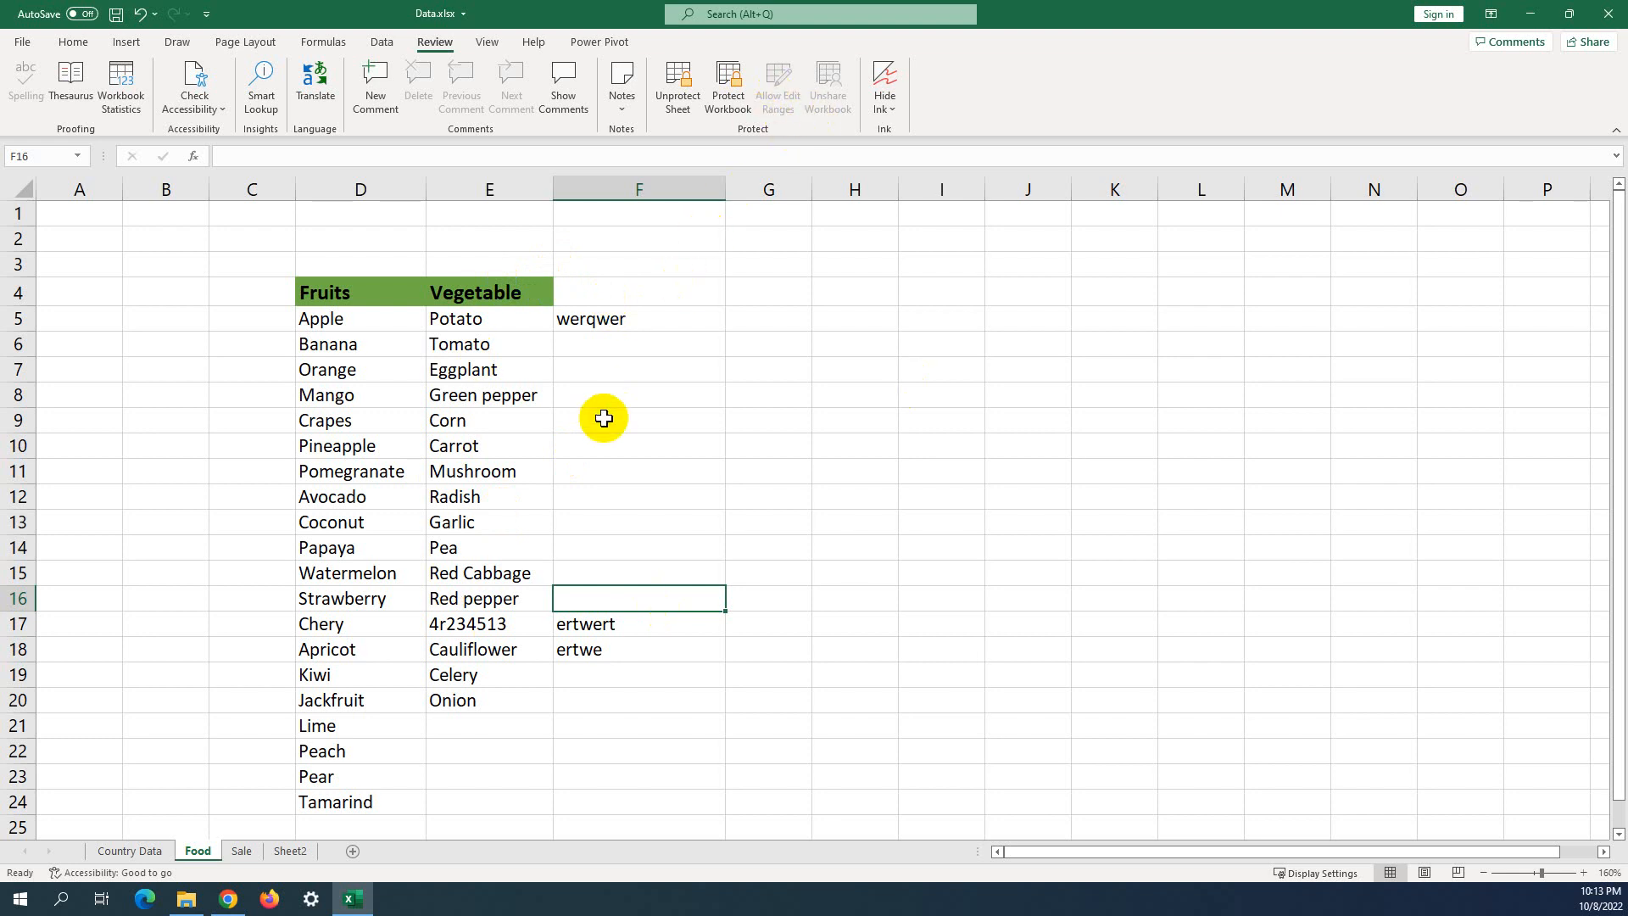
pyautogui.click(628, 446)
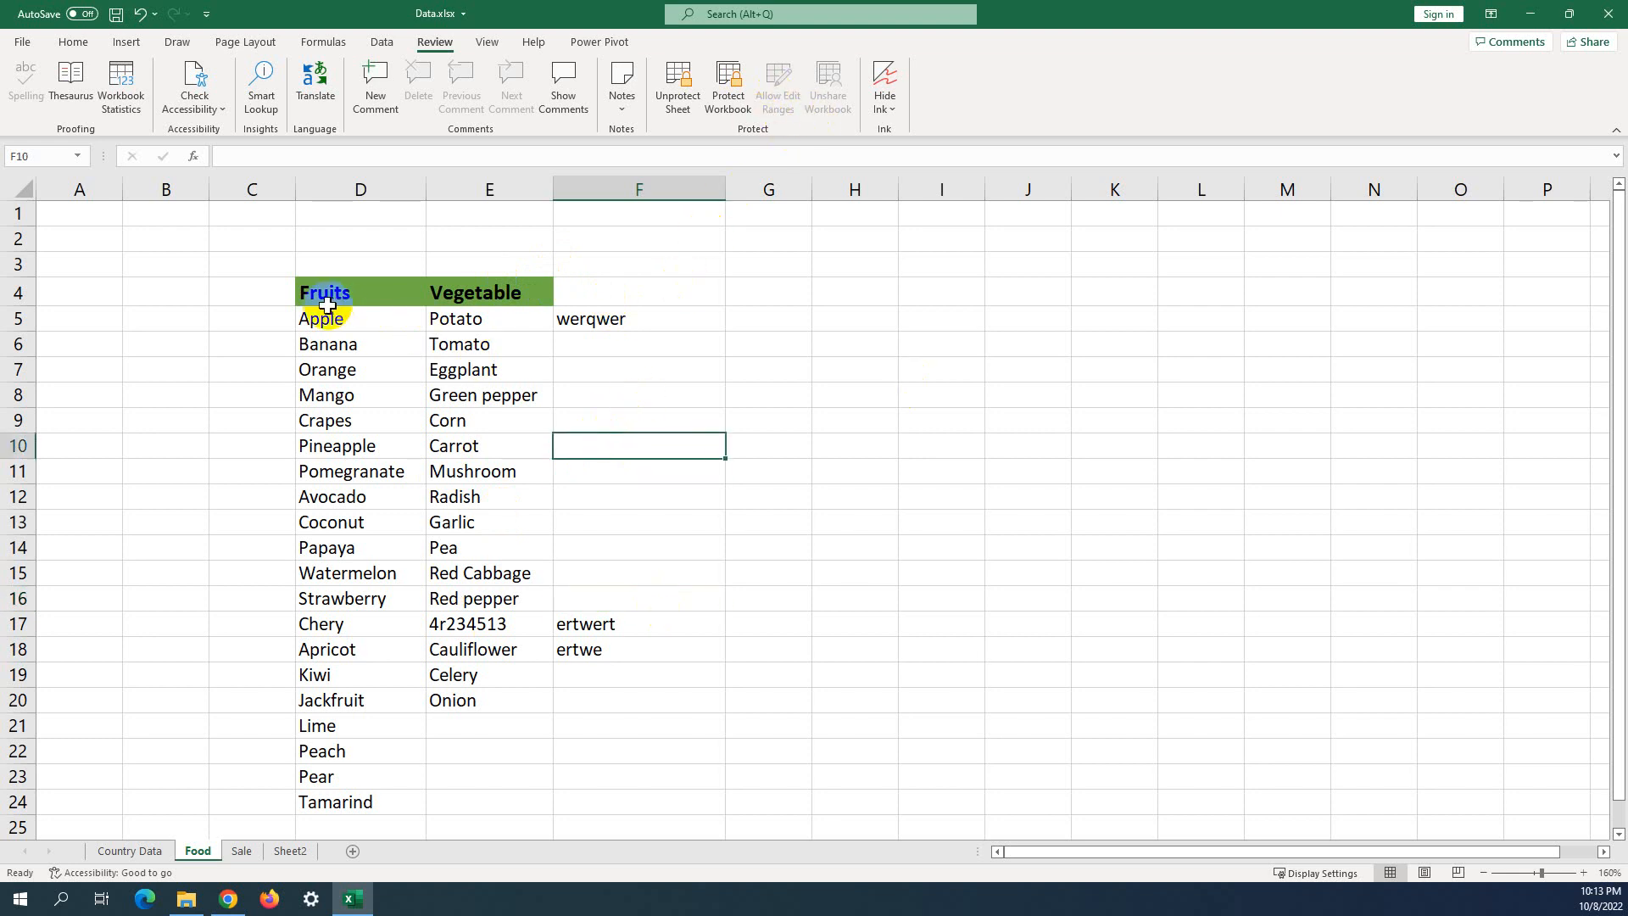
pyautogui.moveTo(589, 298); pyautogui.dragTo(724, 668)
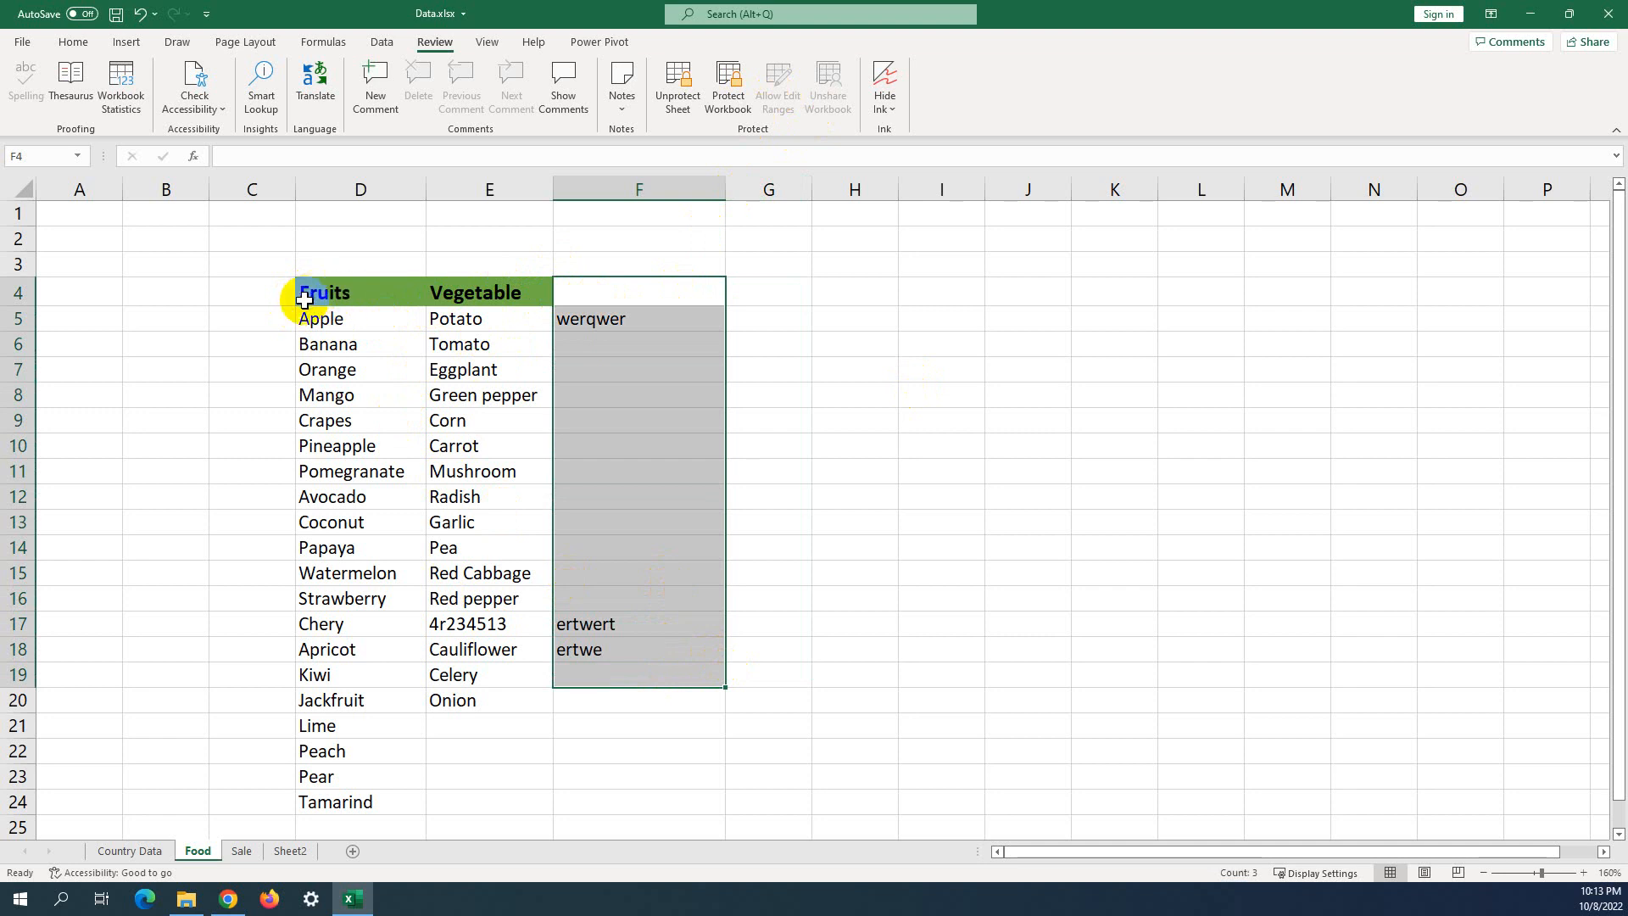
pyautogui.click(326, 286)
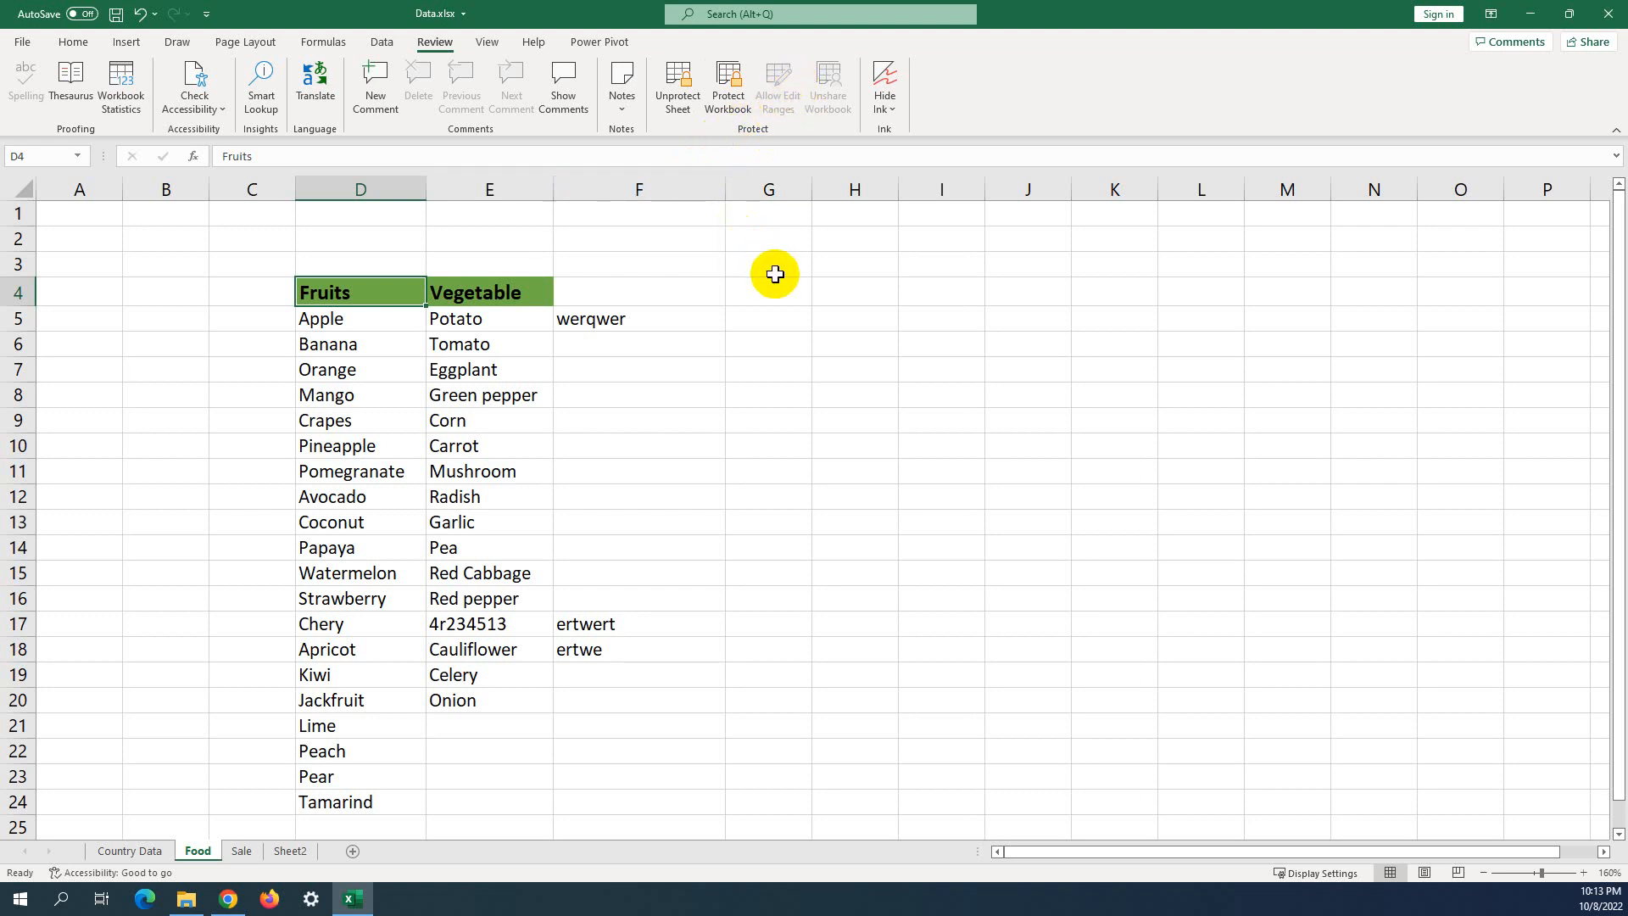
pyautogui.click(677, 411)
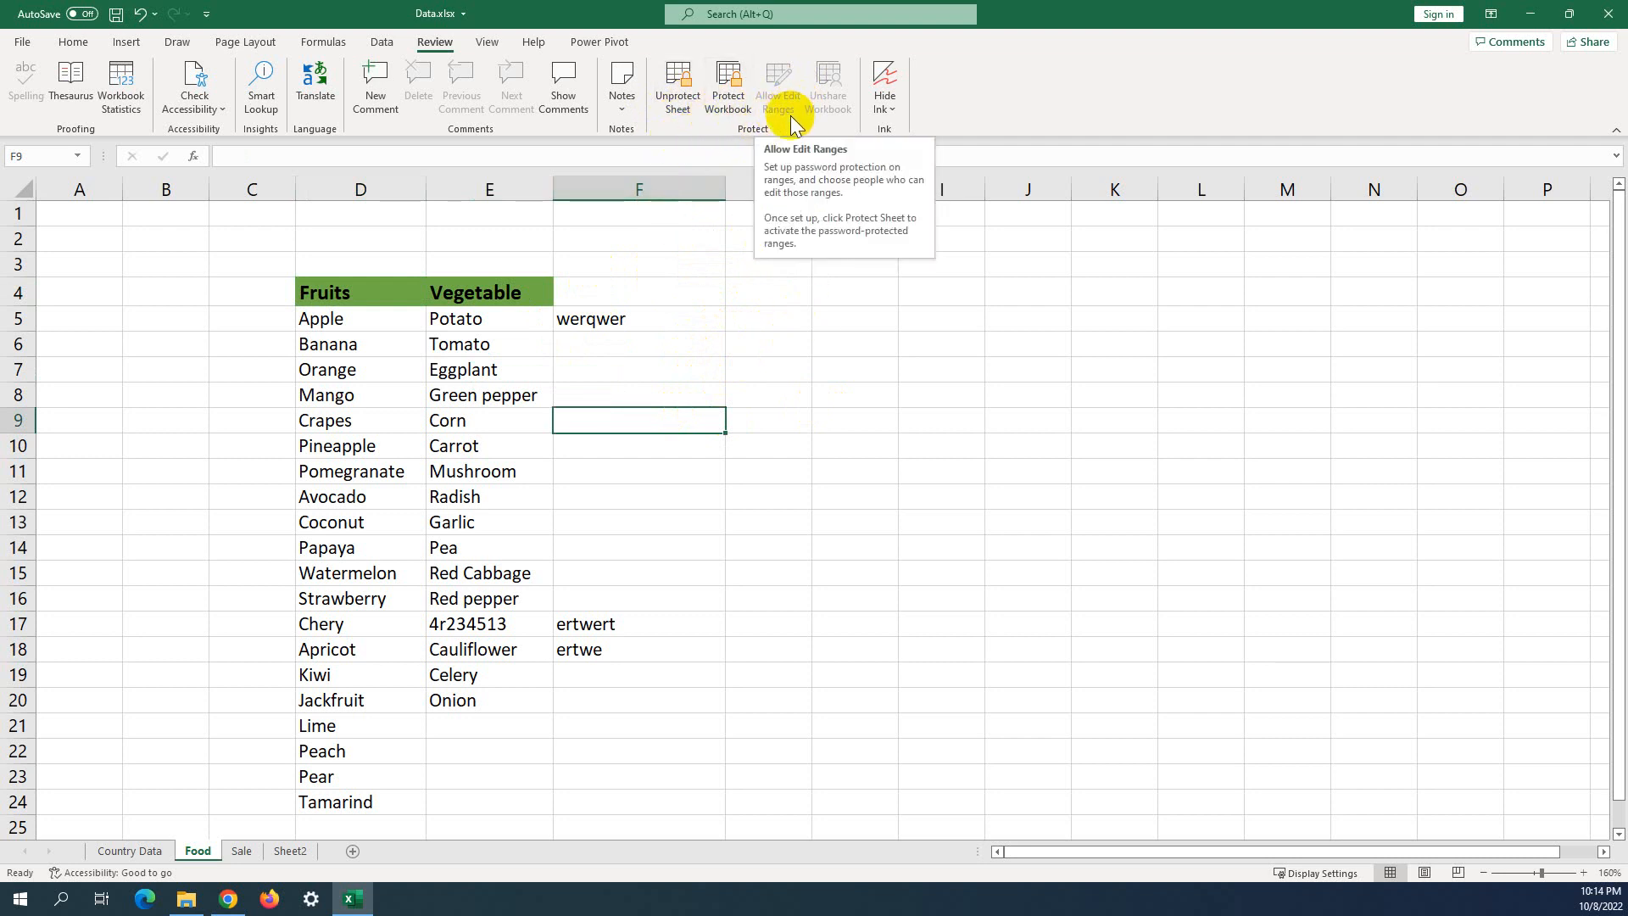
pyautogui.click(729, 292)
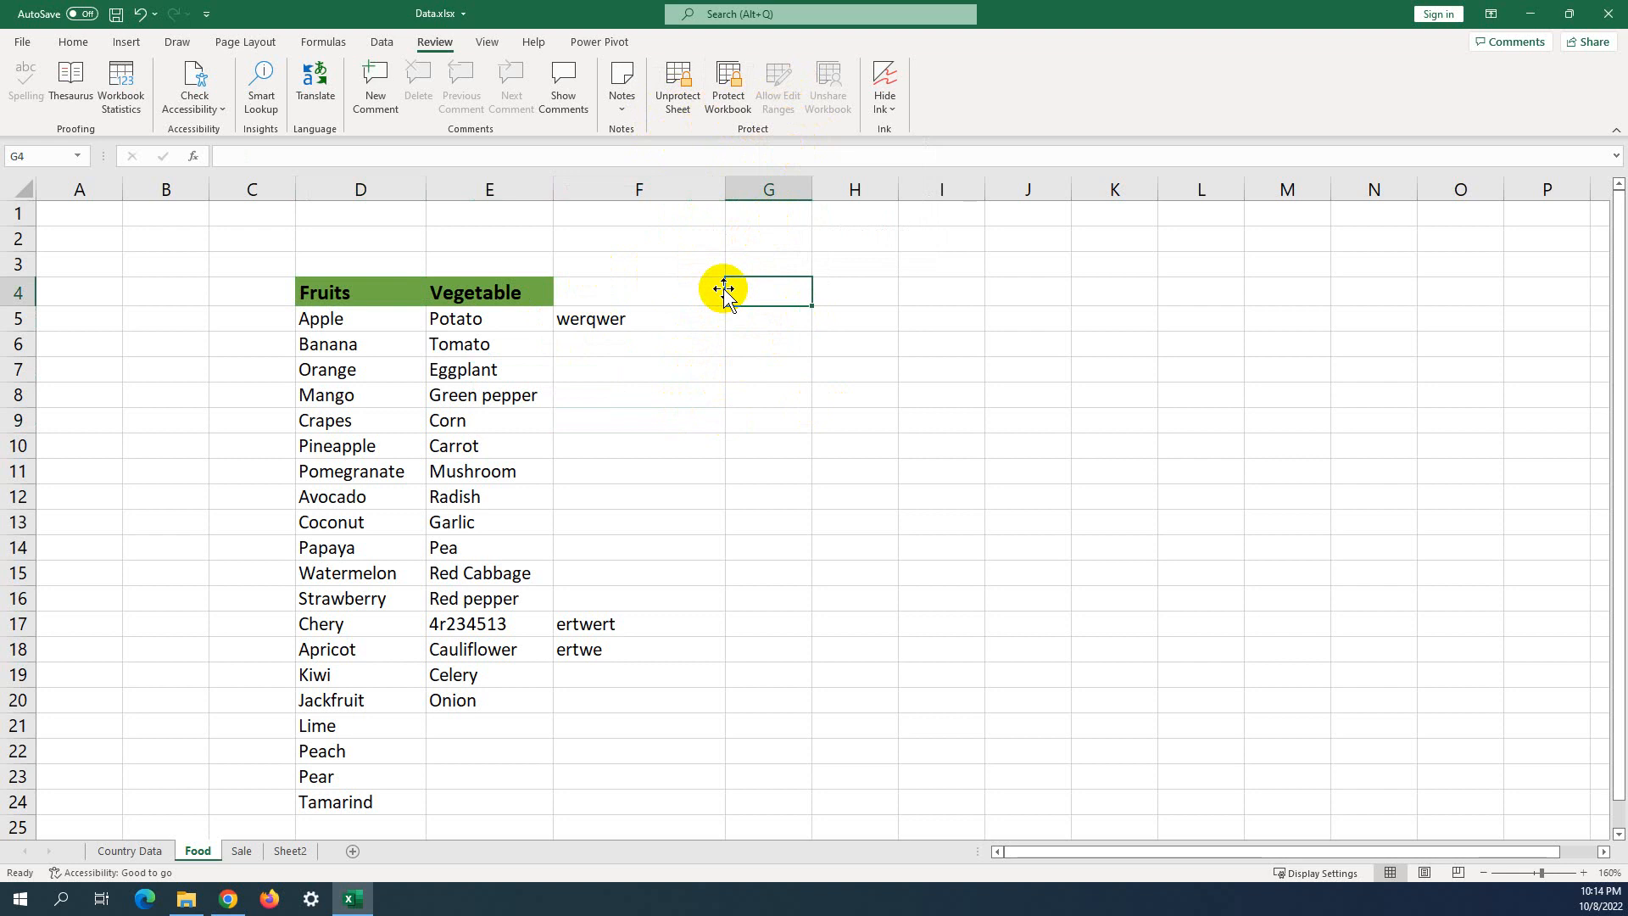
pyautogui.click(634, 366)
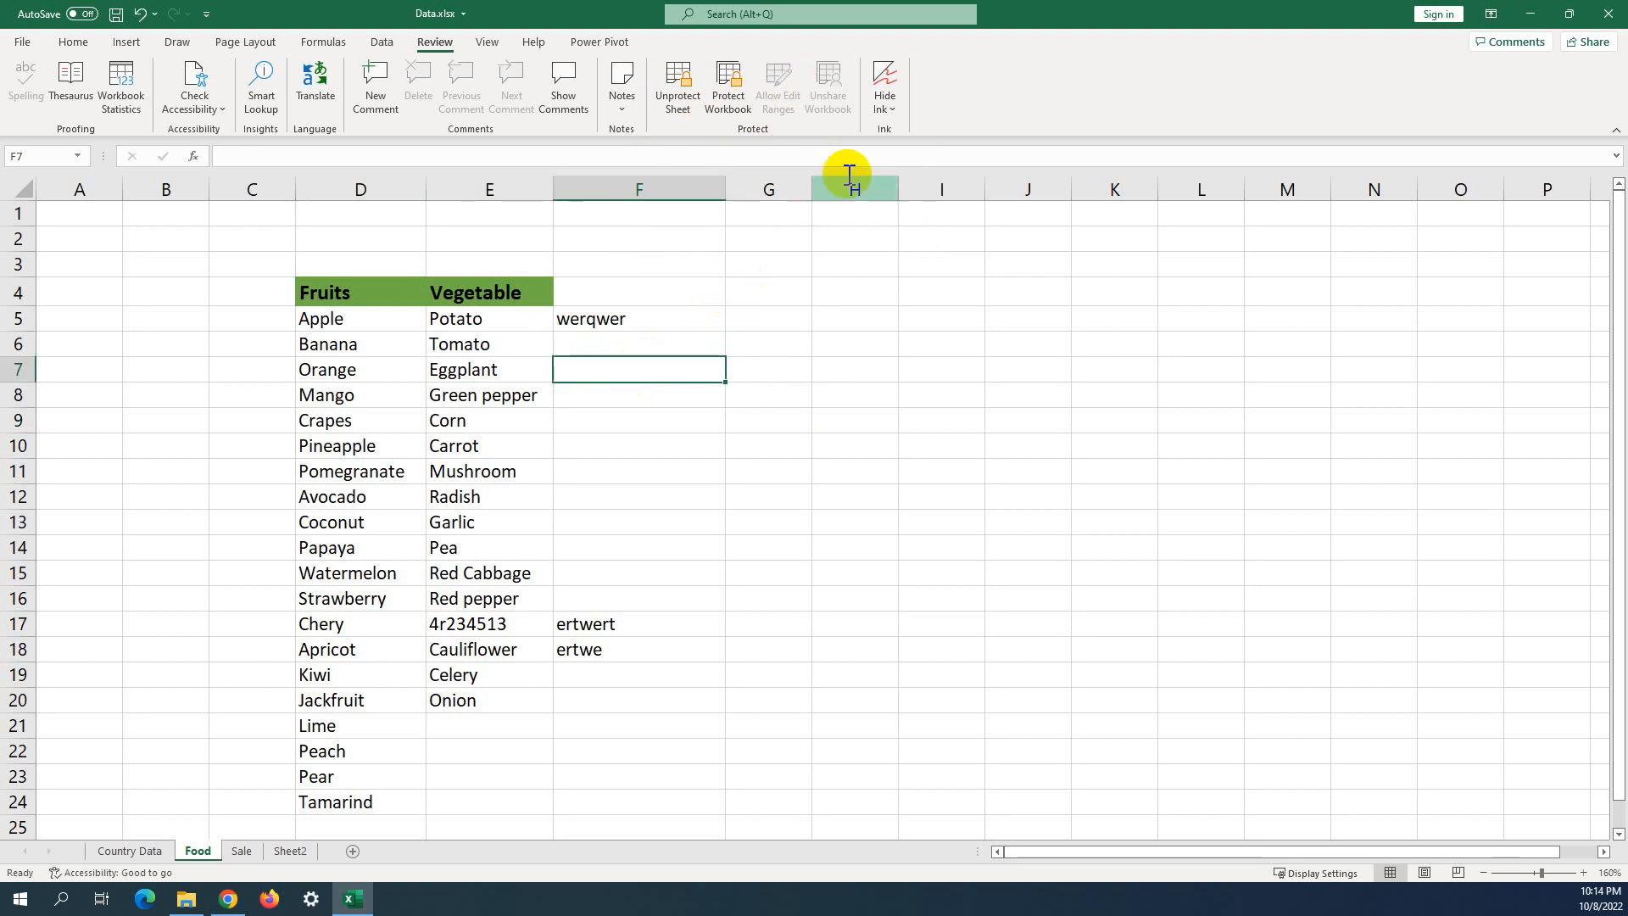
# Check the Hide Ink options without choosing any, then bring up the Draw pens.
pyautogui.click(899, 110)
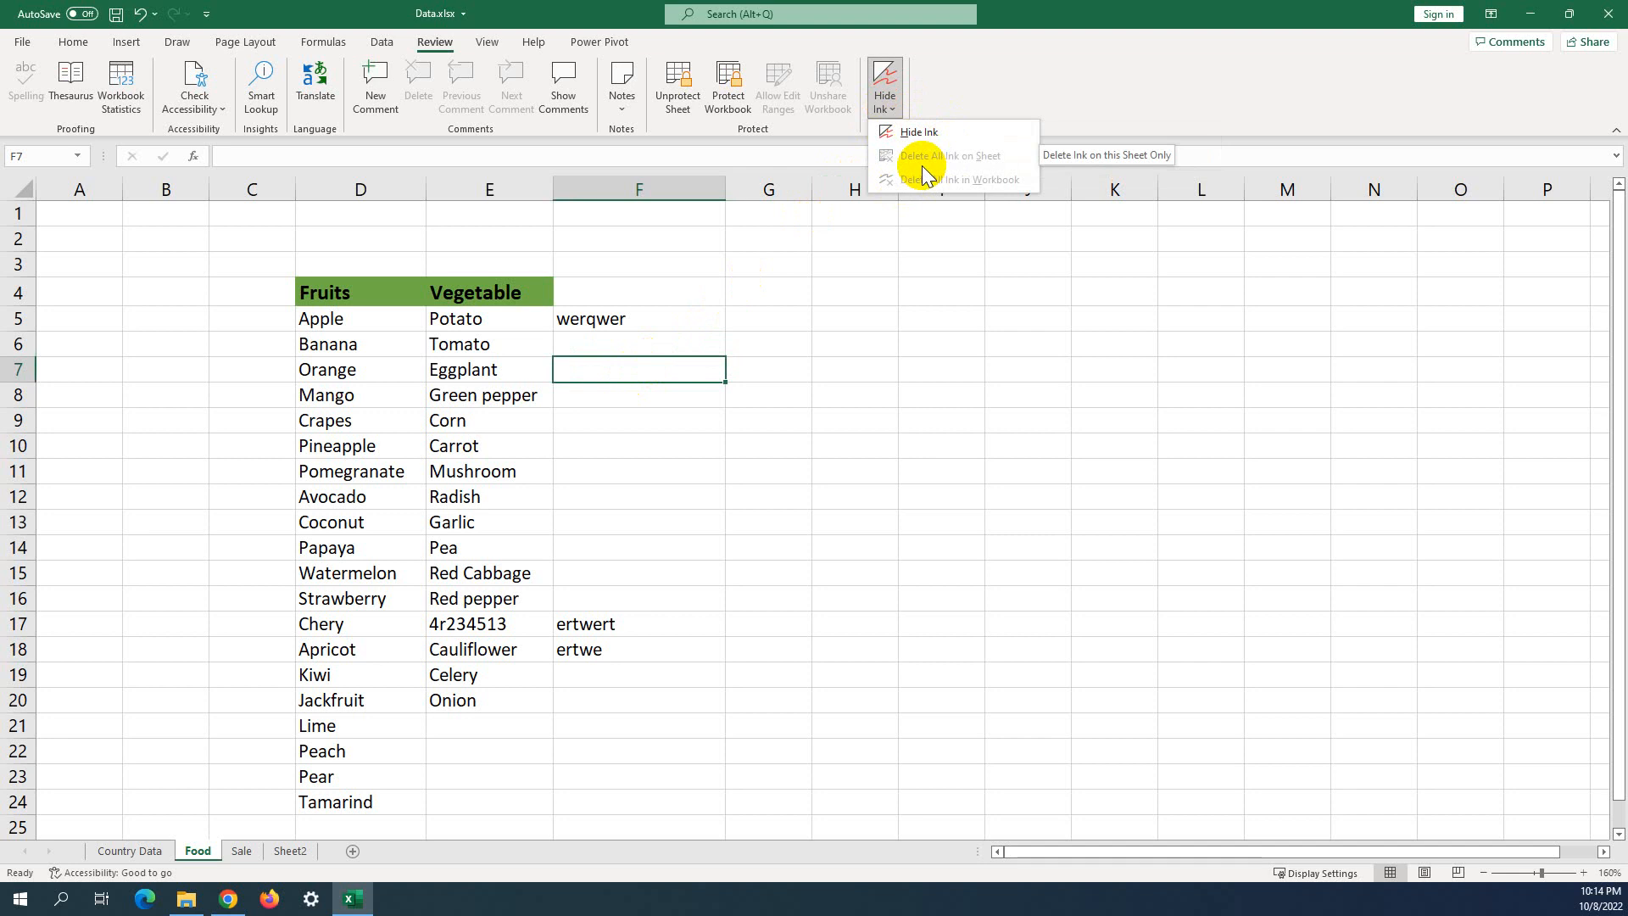
pyautogui.click(873, 325)
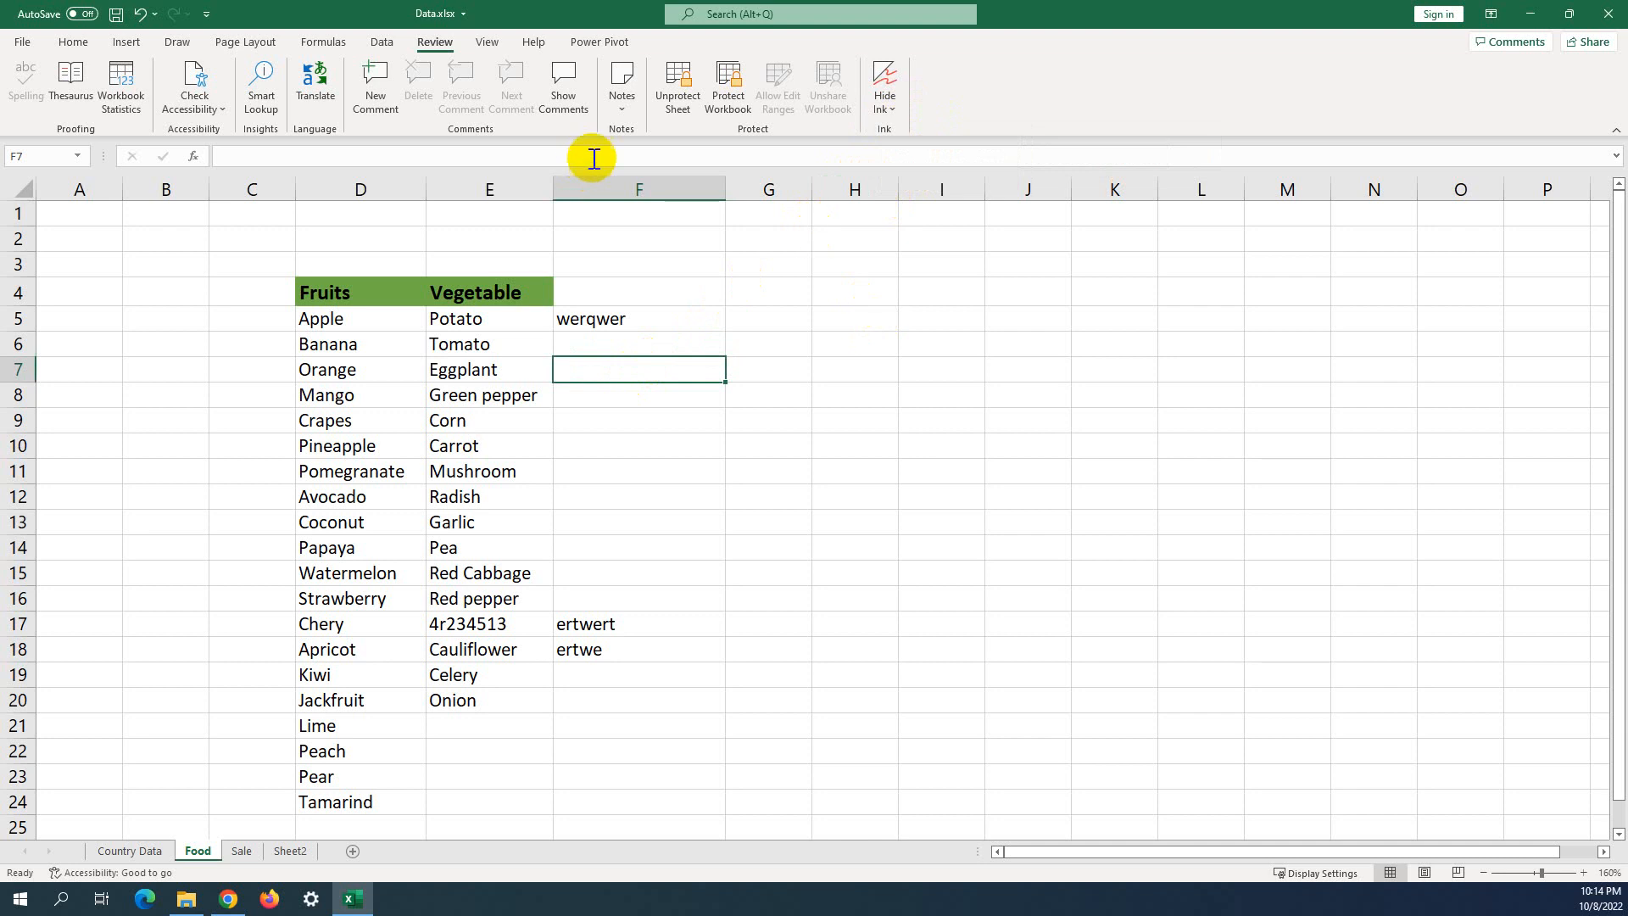
pyautogui.click(179, 42)
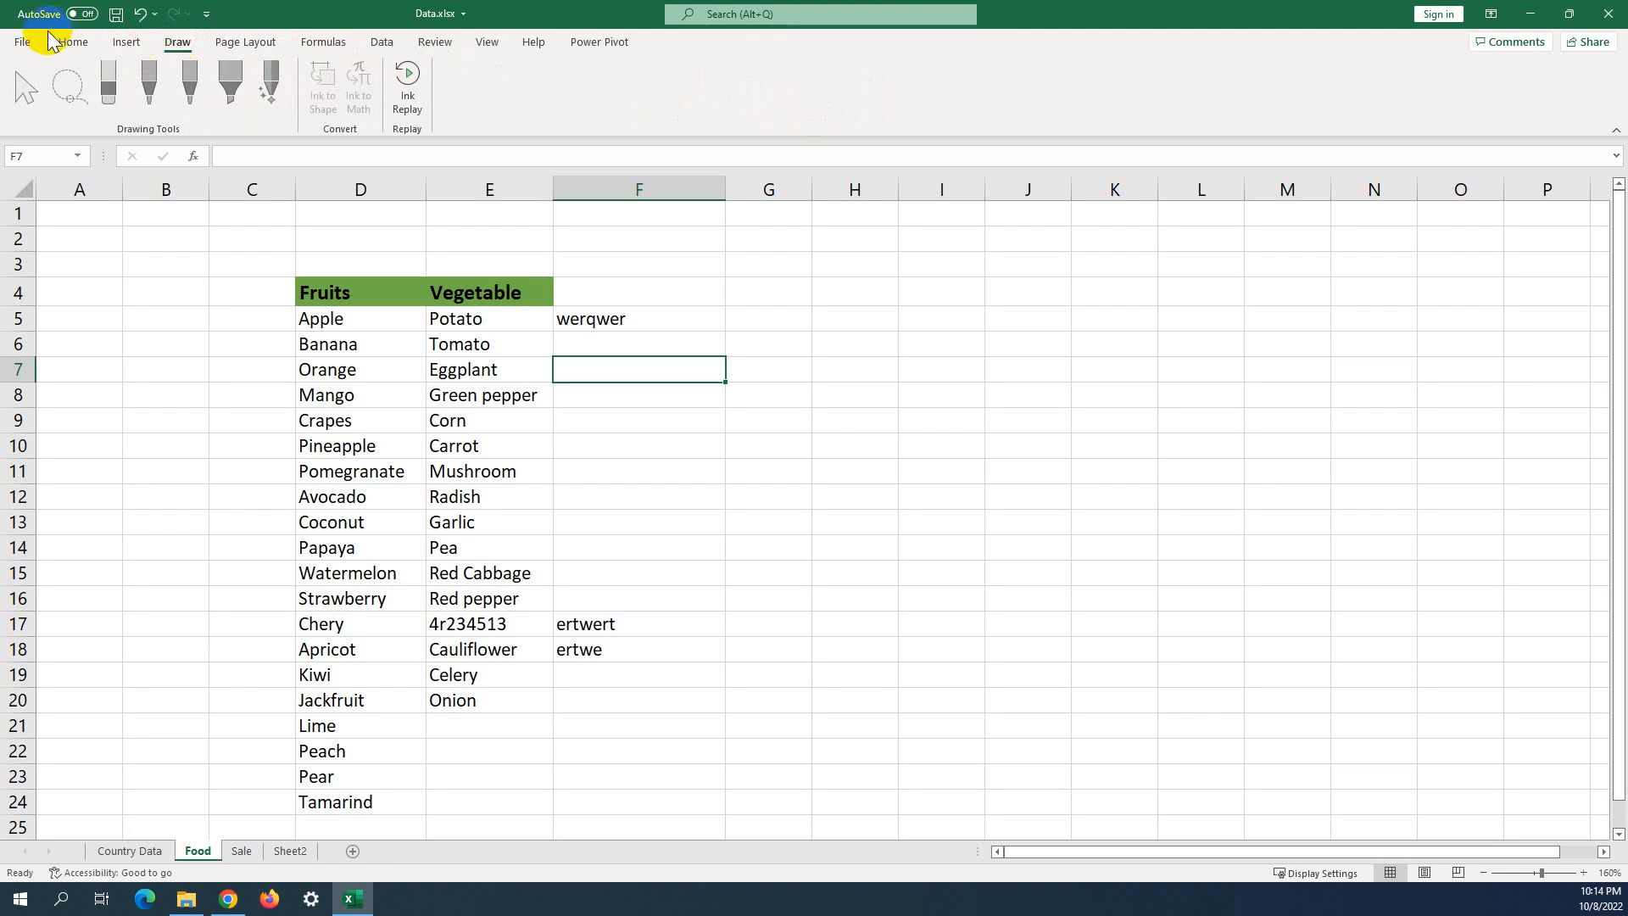
# Uncheck Draw under Main Tabs in Customize Ribbon of Excel Options and confirm.
pyautogui.click(24, 47)
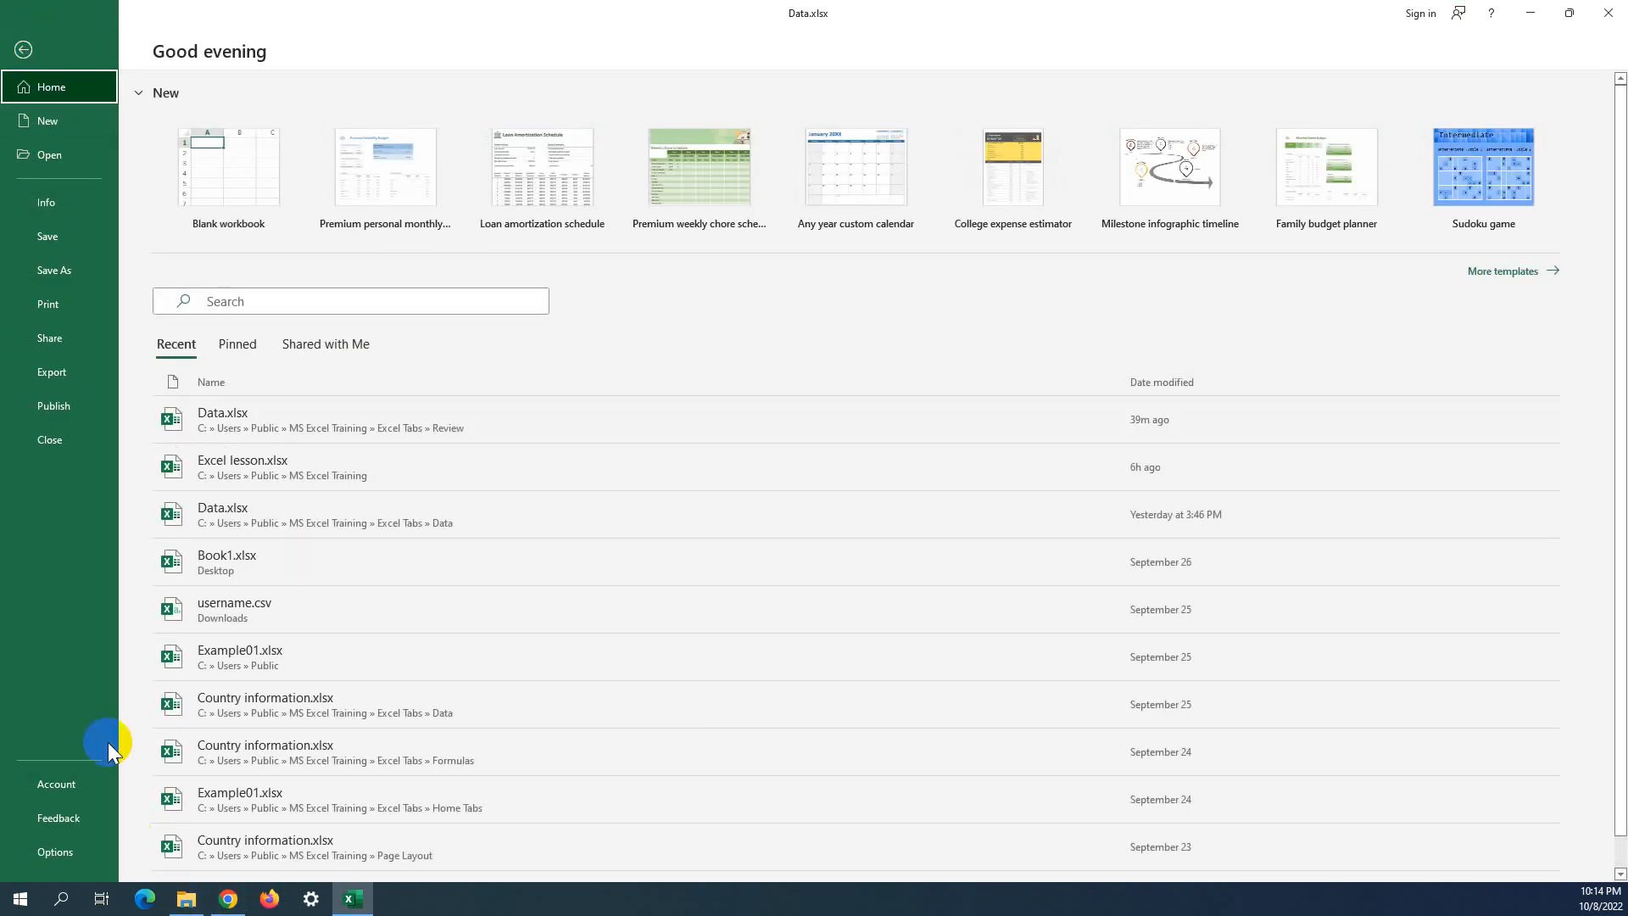
pyautogui.click(32, 162)
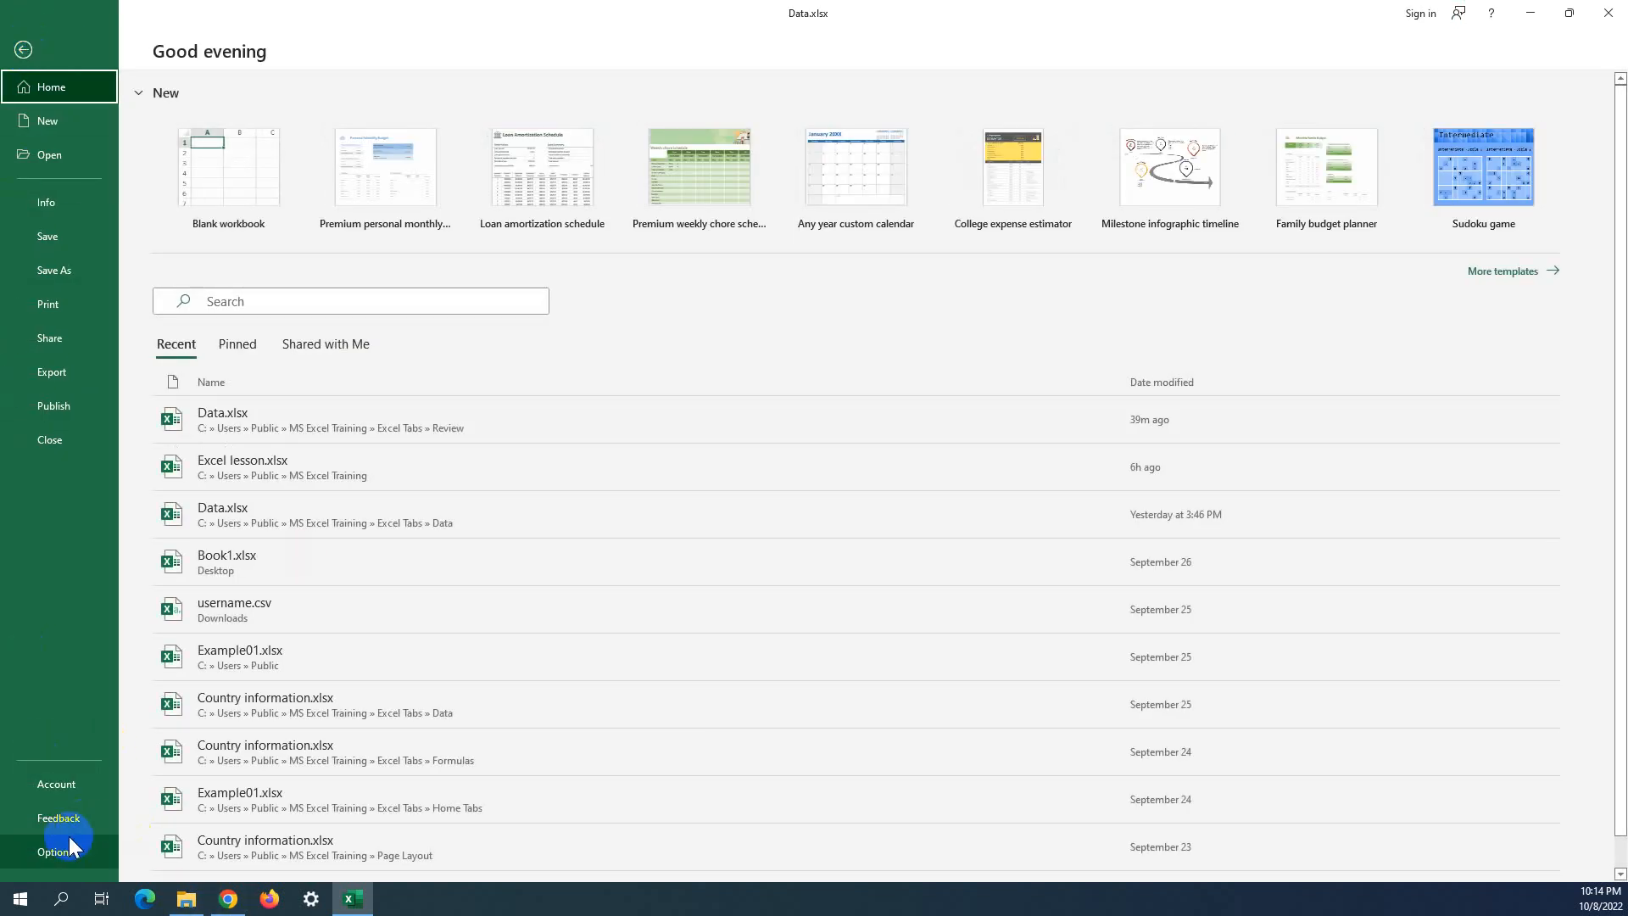
pyautogui.click(53, 851)
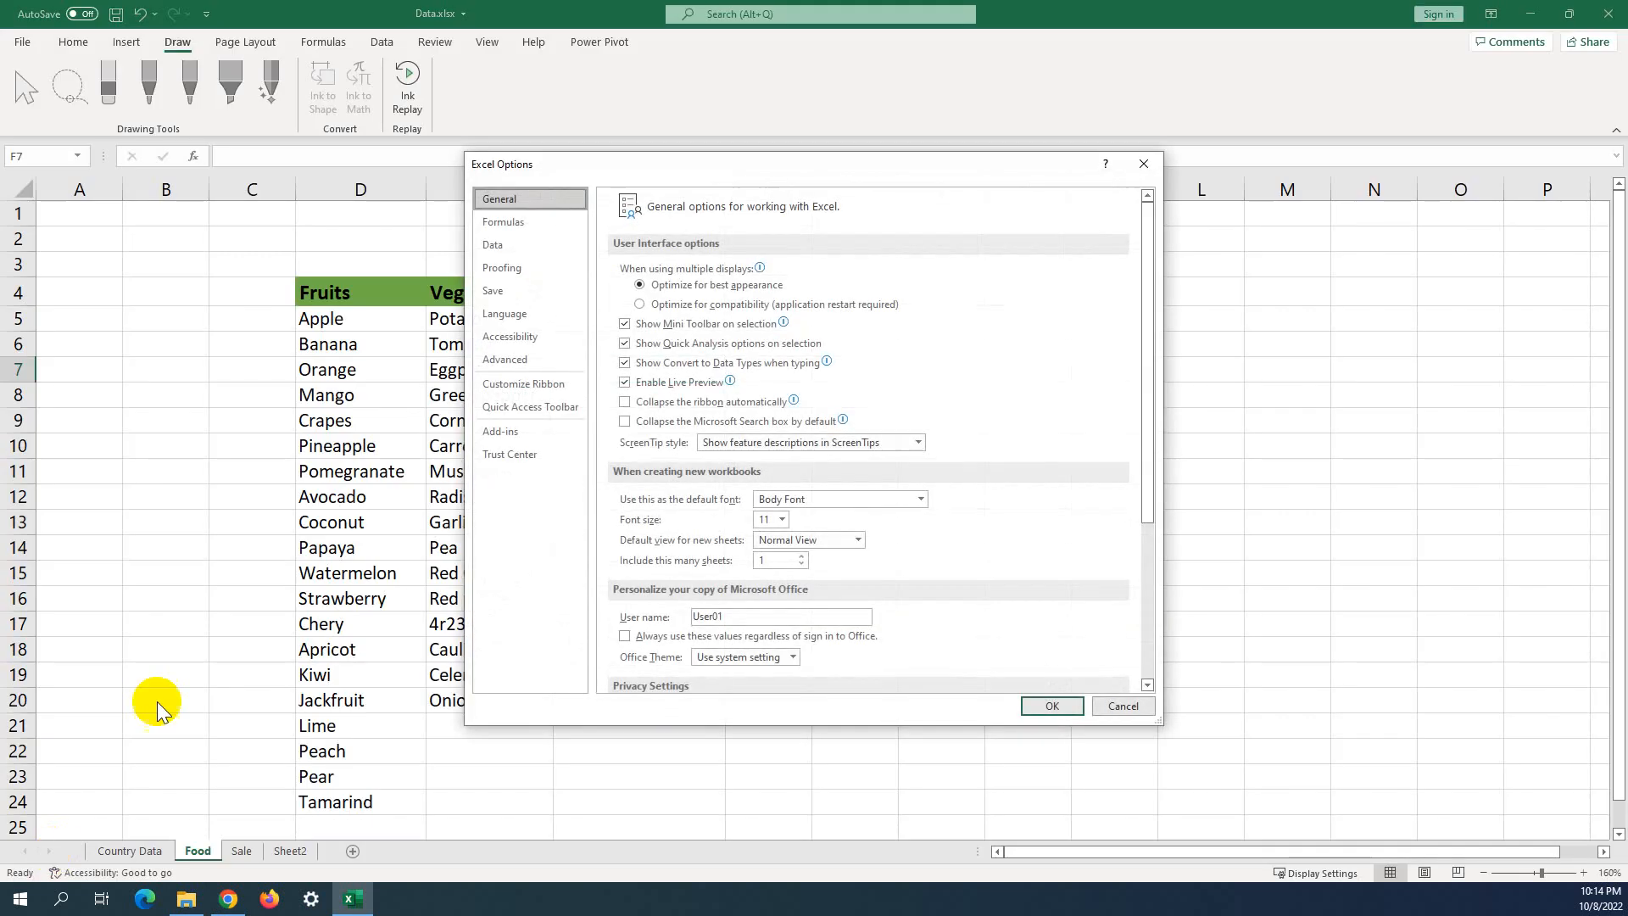
pyautogui.click(526, 385)
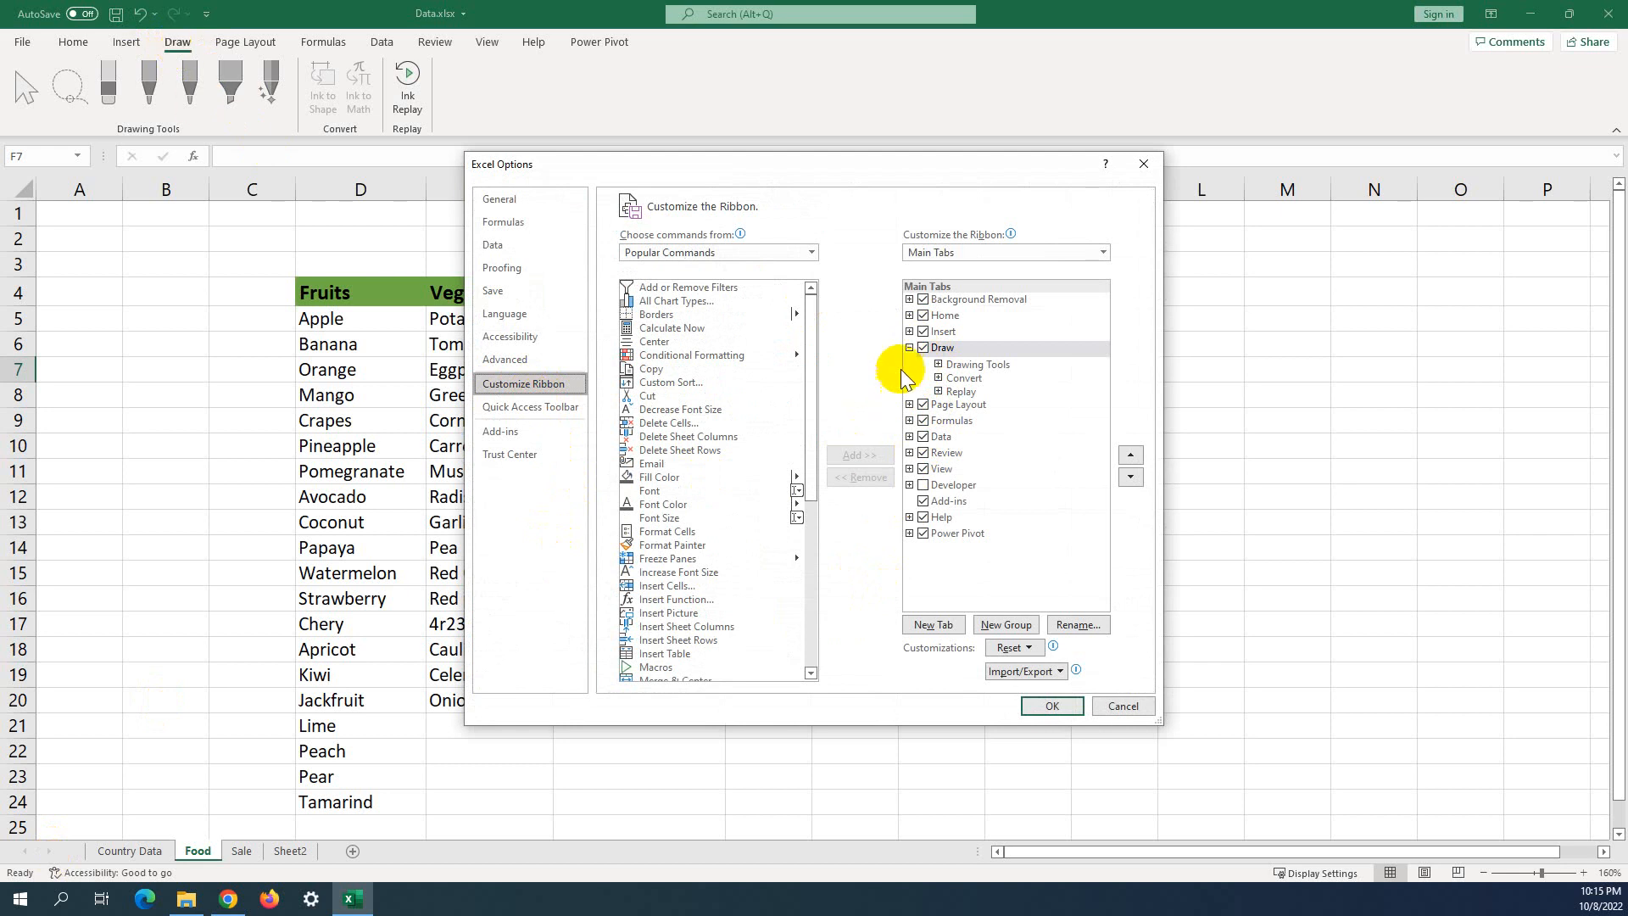
pyautogui.click(921, 351)
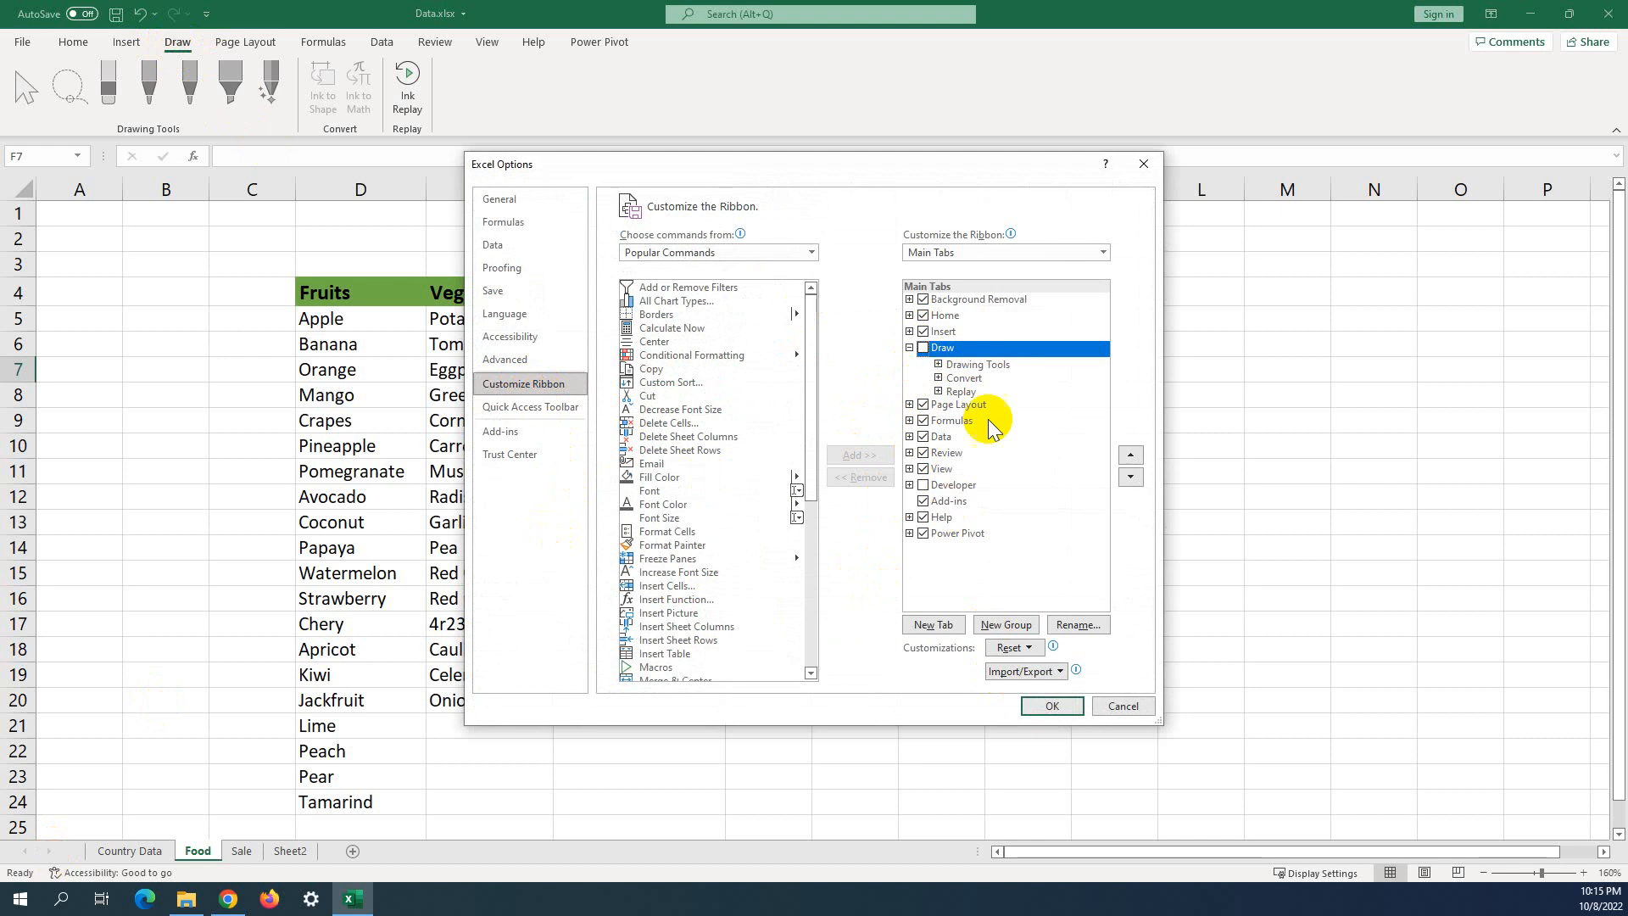
pyautogui.click(1041, 708)
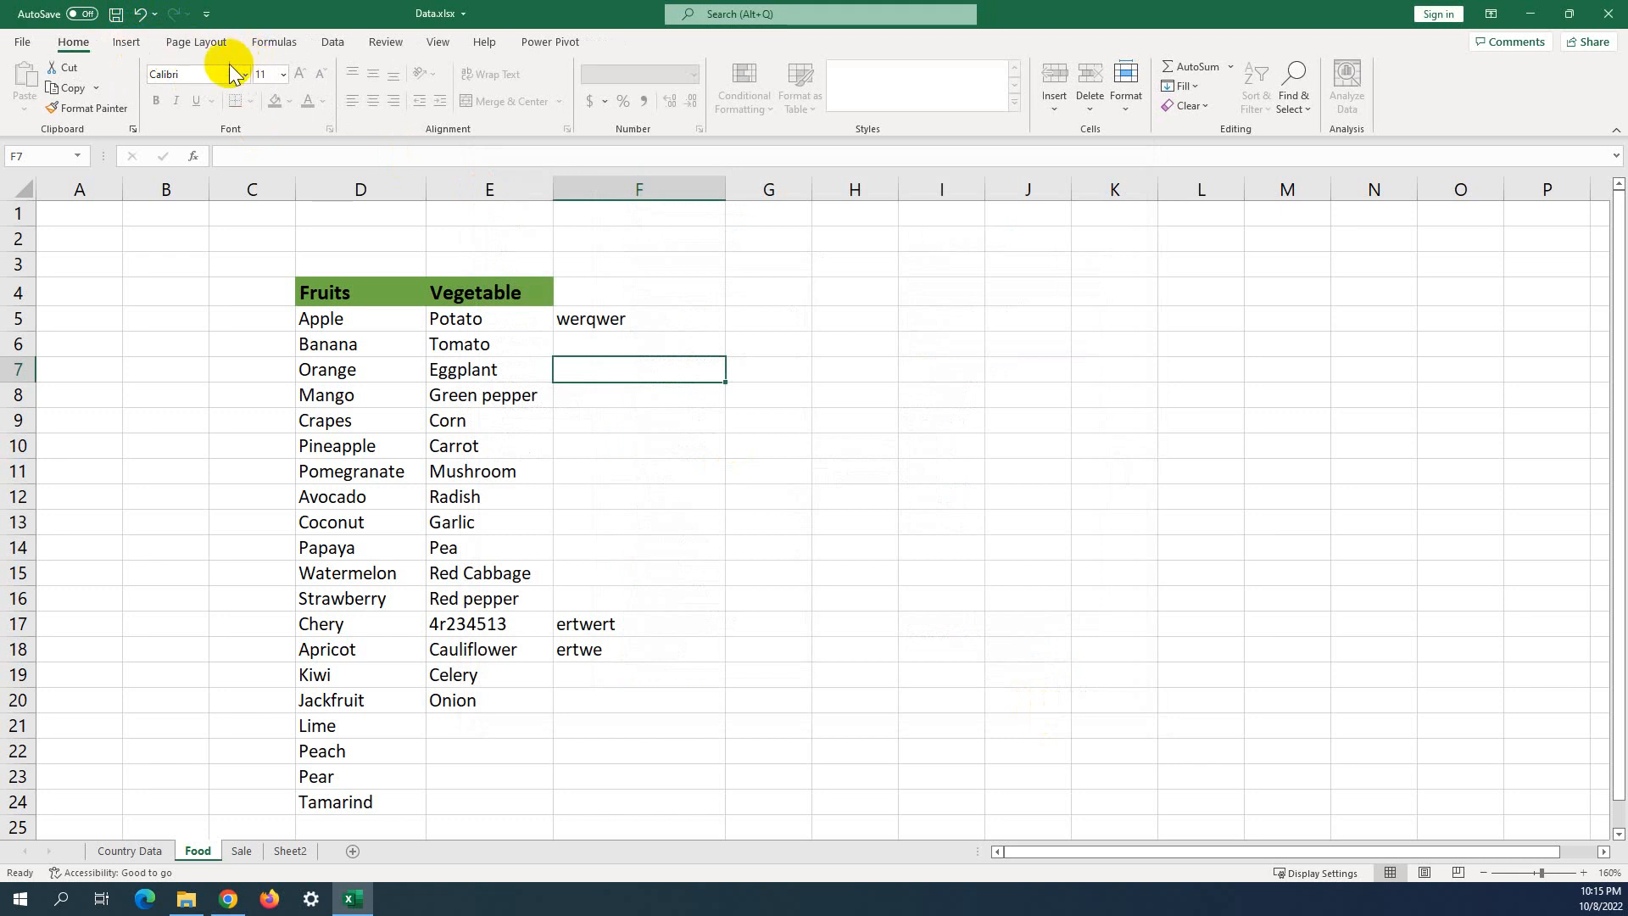
# Re-check Draw under Main Tabs in Customize Ribbon and confirm with OK.
pyautogui.click(33, 42)
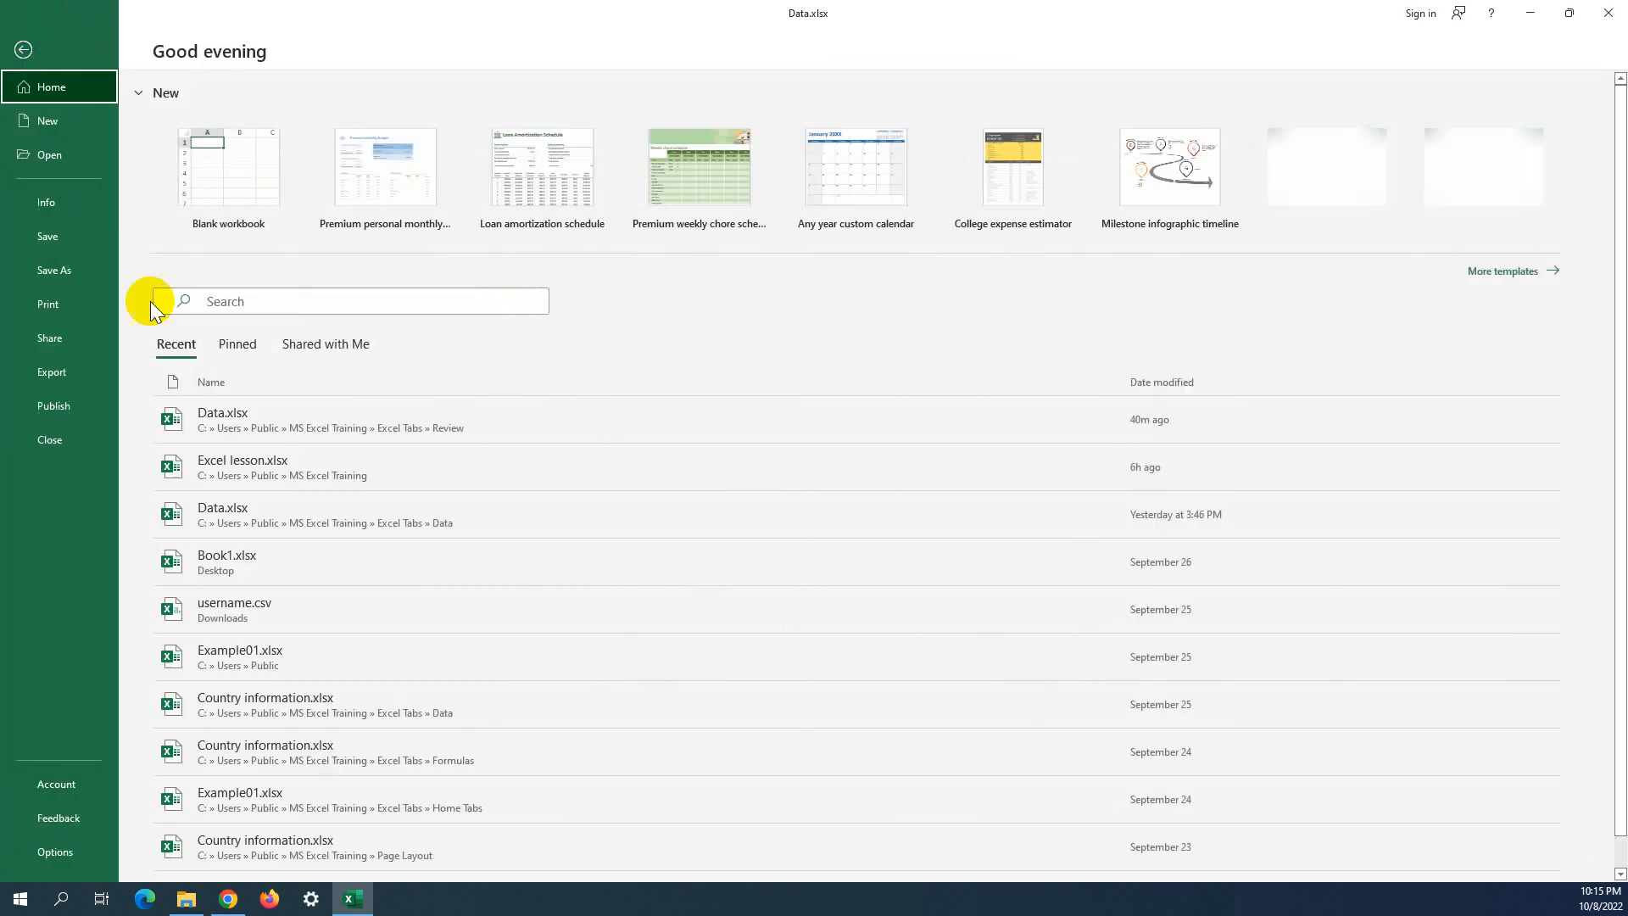
pyautogui.press('Escape')
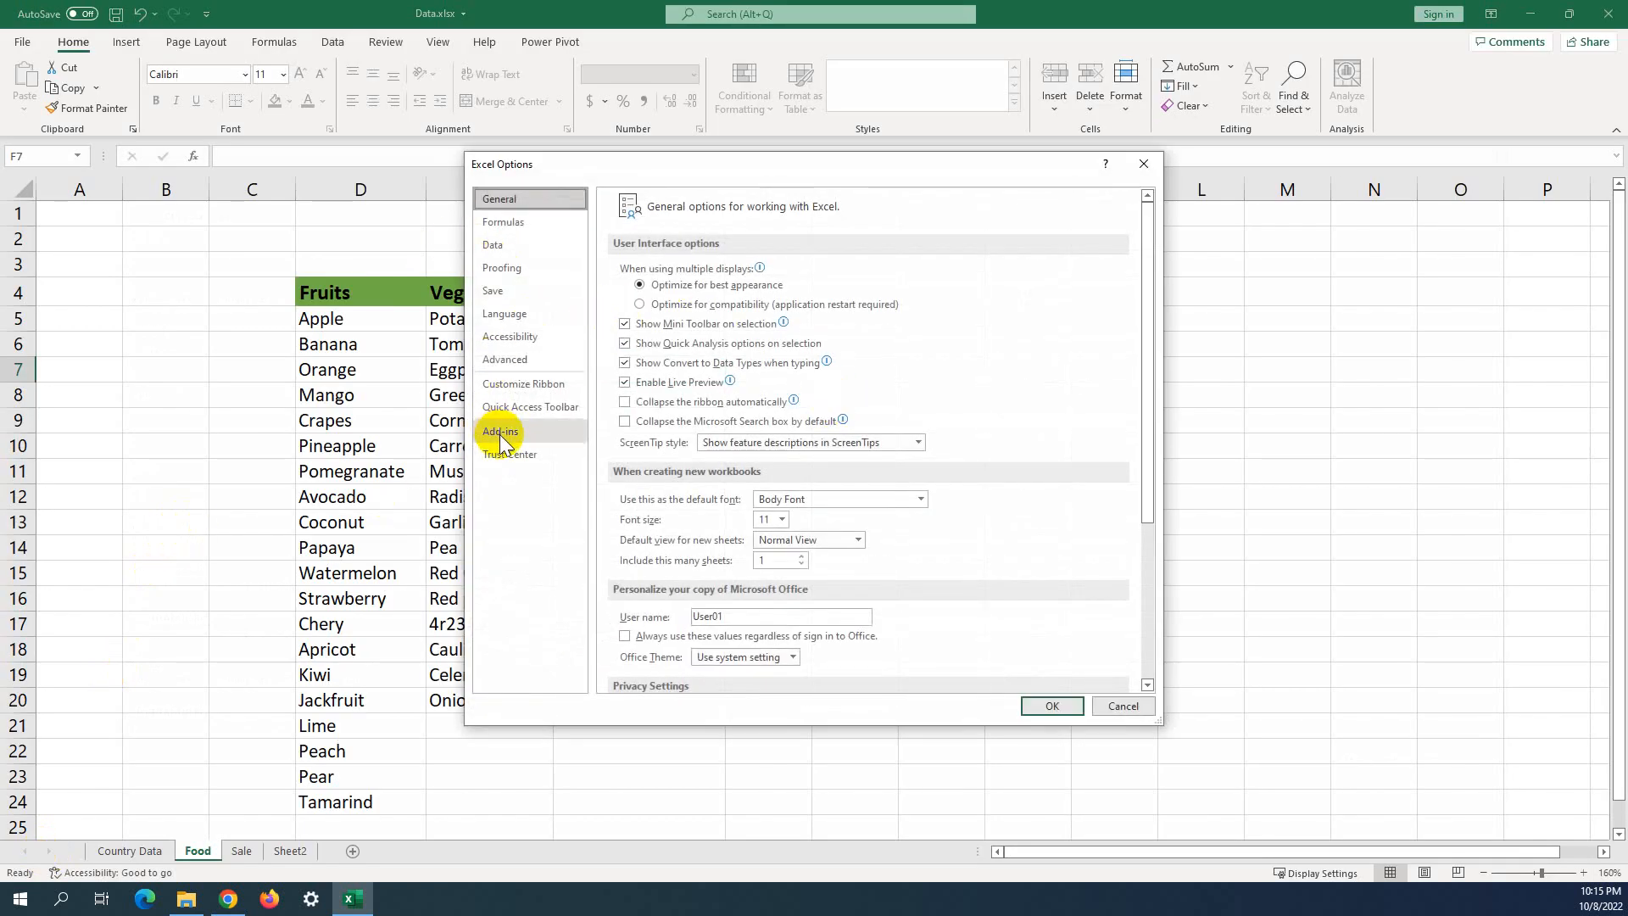
pyautogui.click(516, 386)
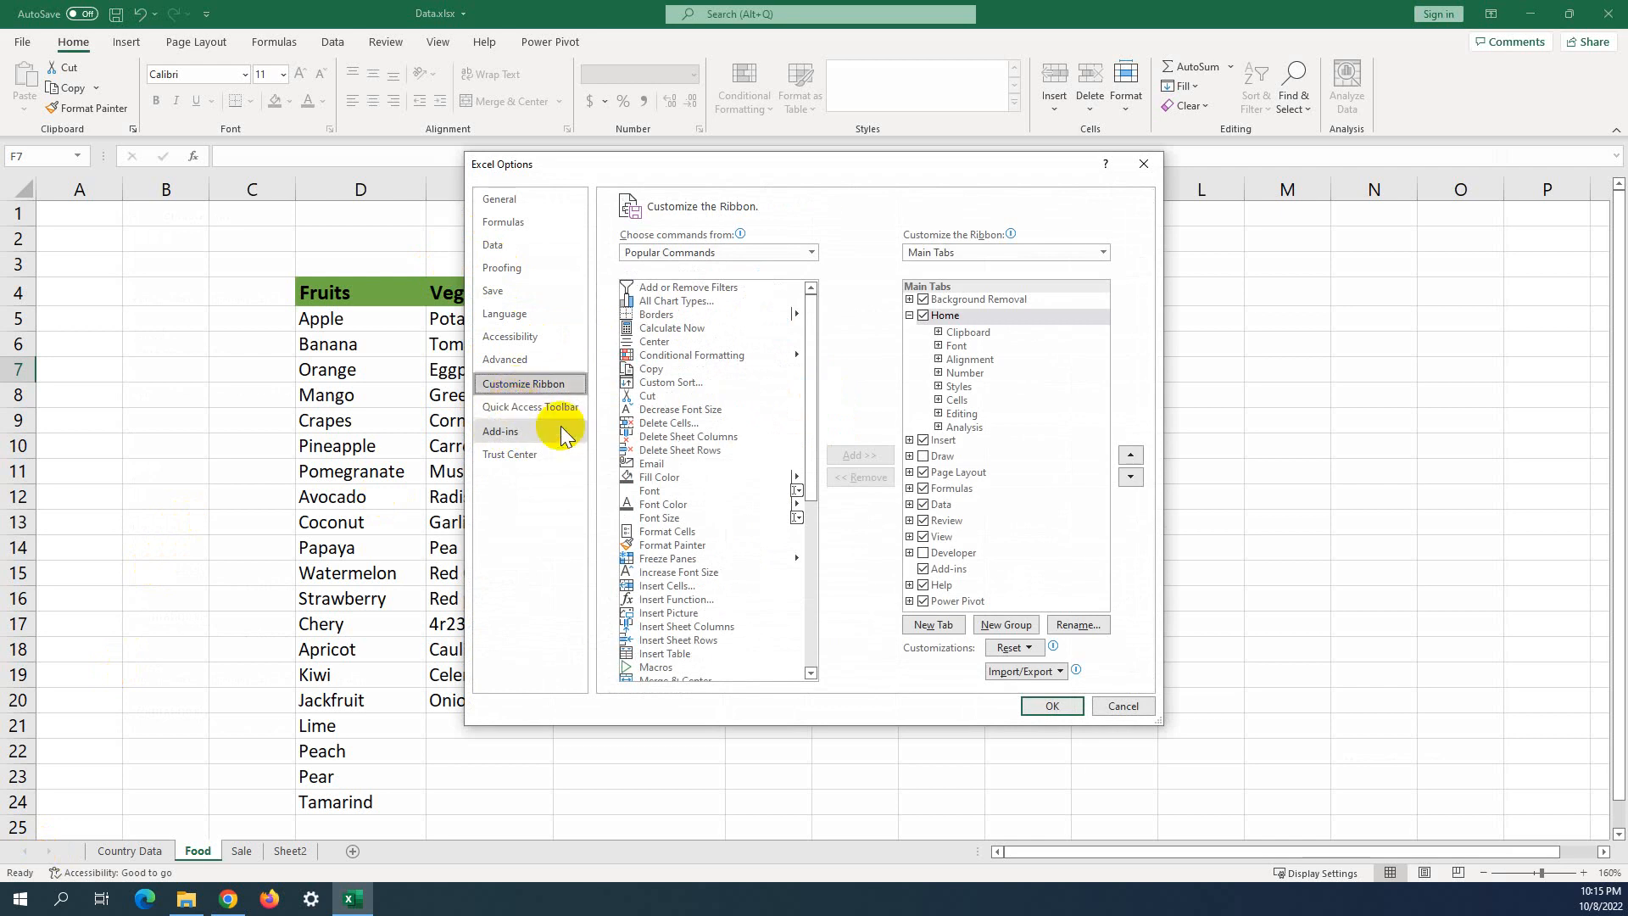
pyautogui.click(925, 456)
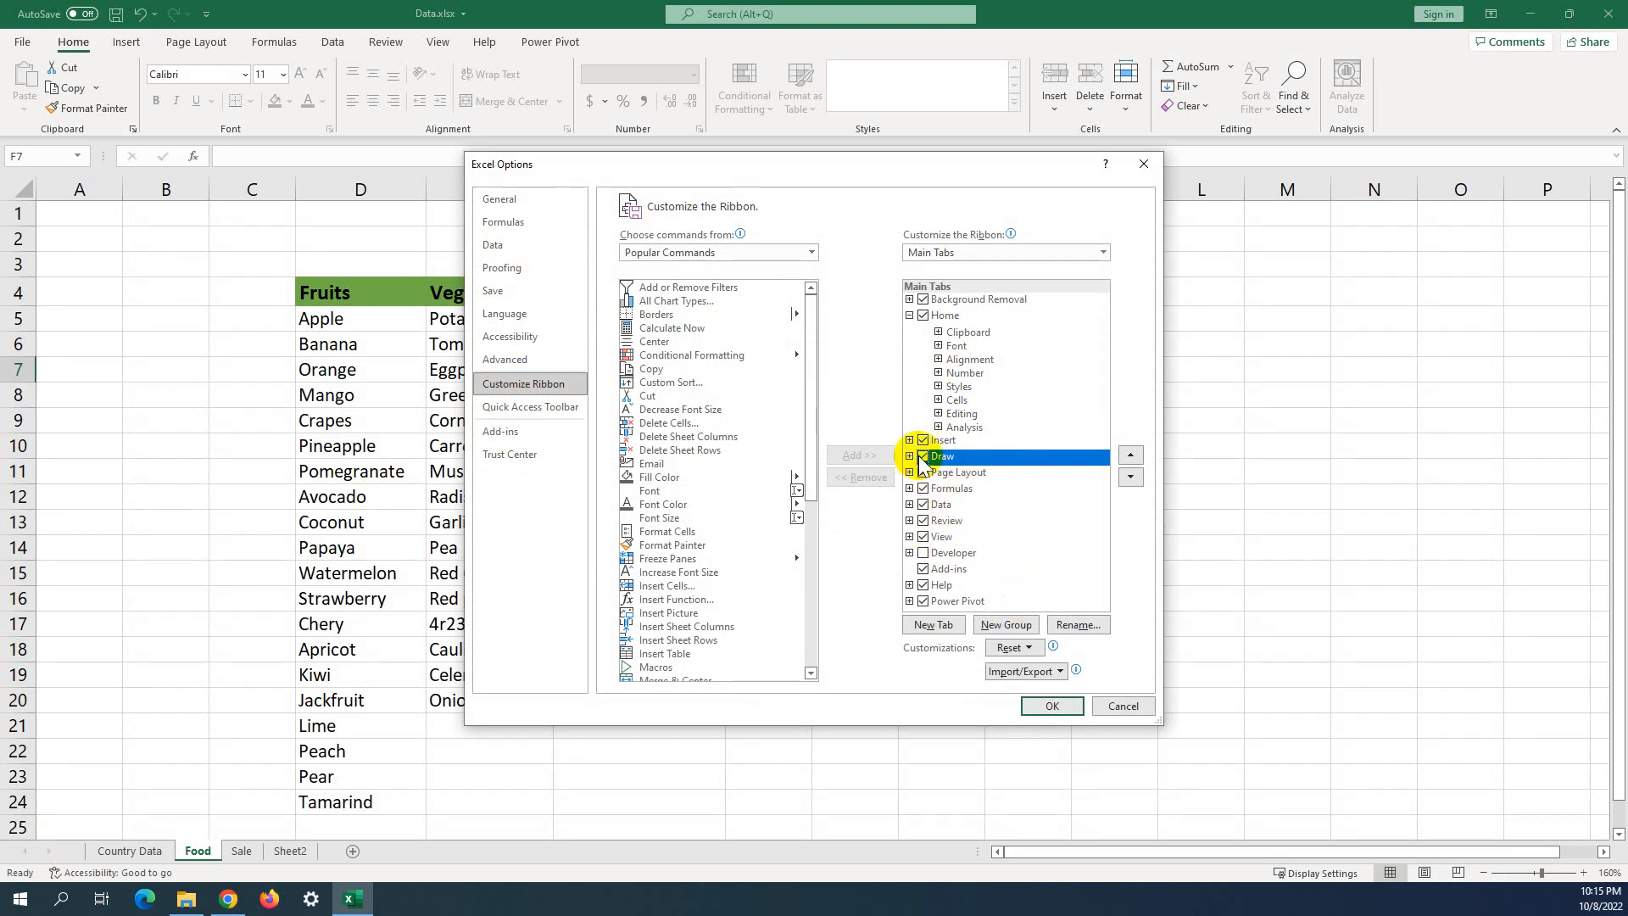
pyautogui.click(1036, 710)
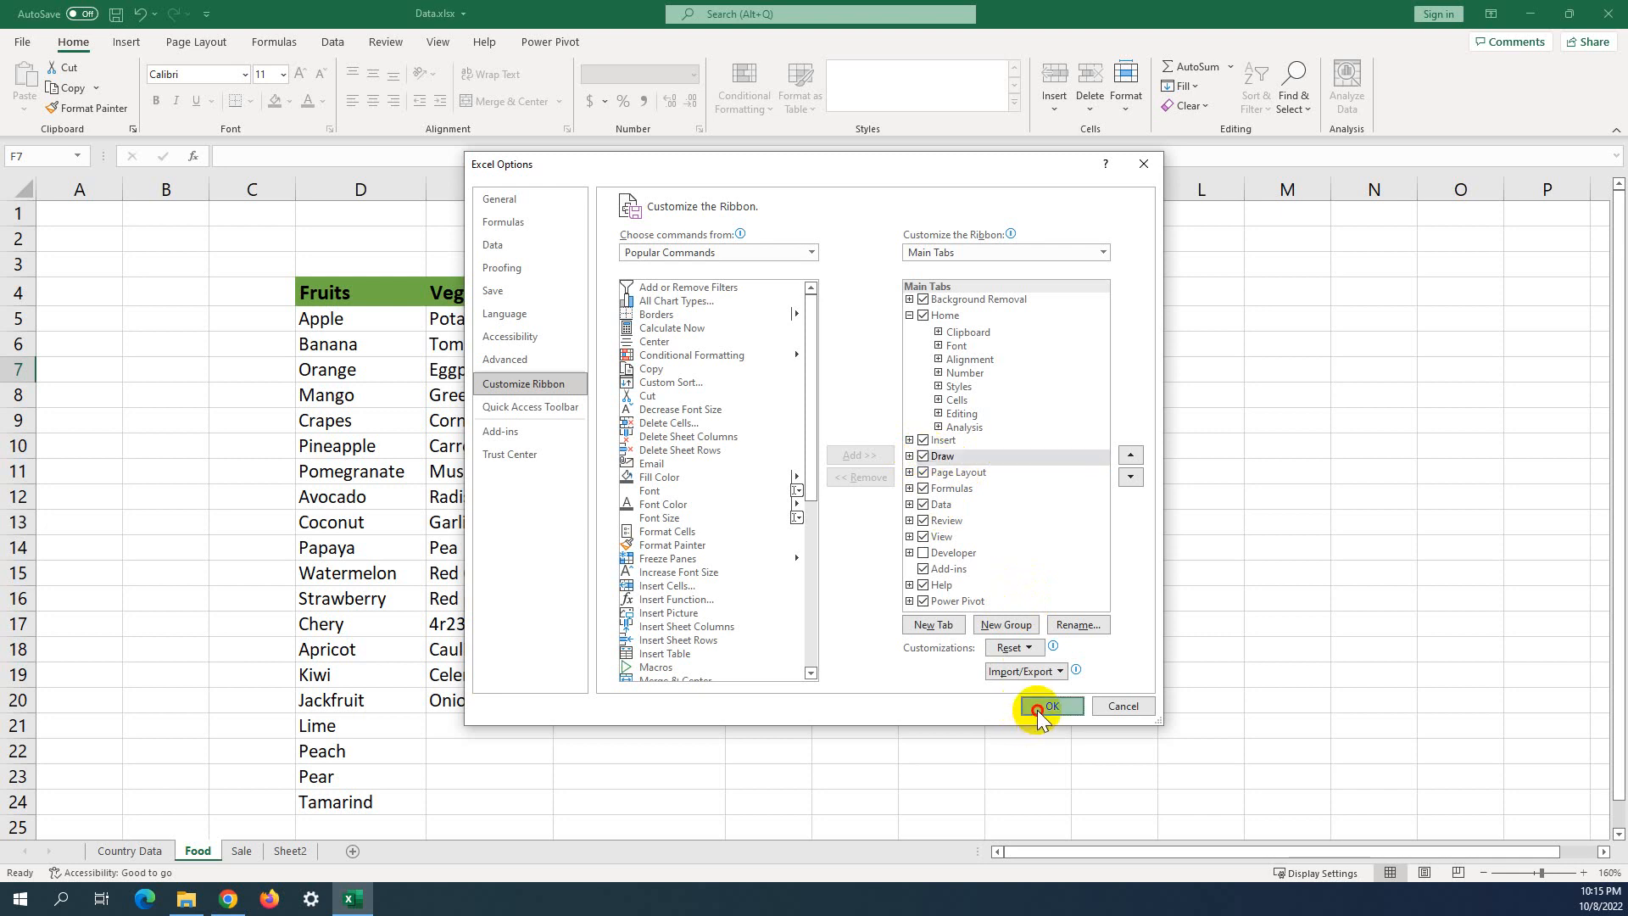
# Browse the Page Layout and Draw commands, ending on the Review commands.
pyautogui.click(828, 444)
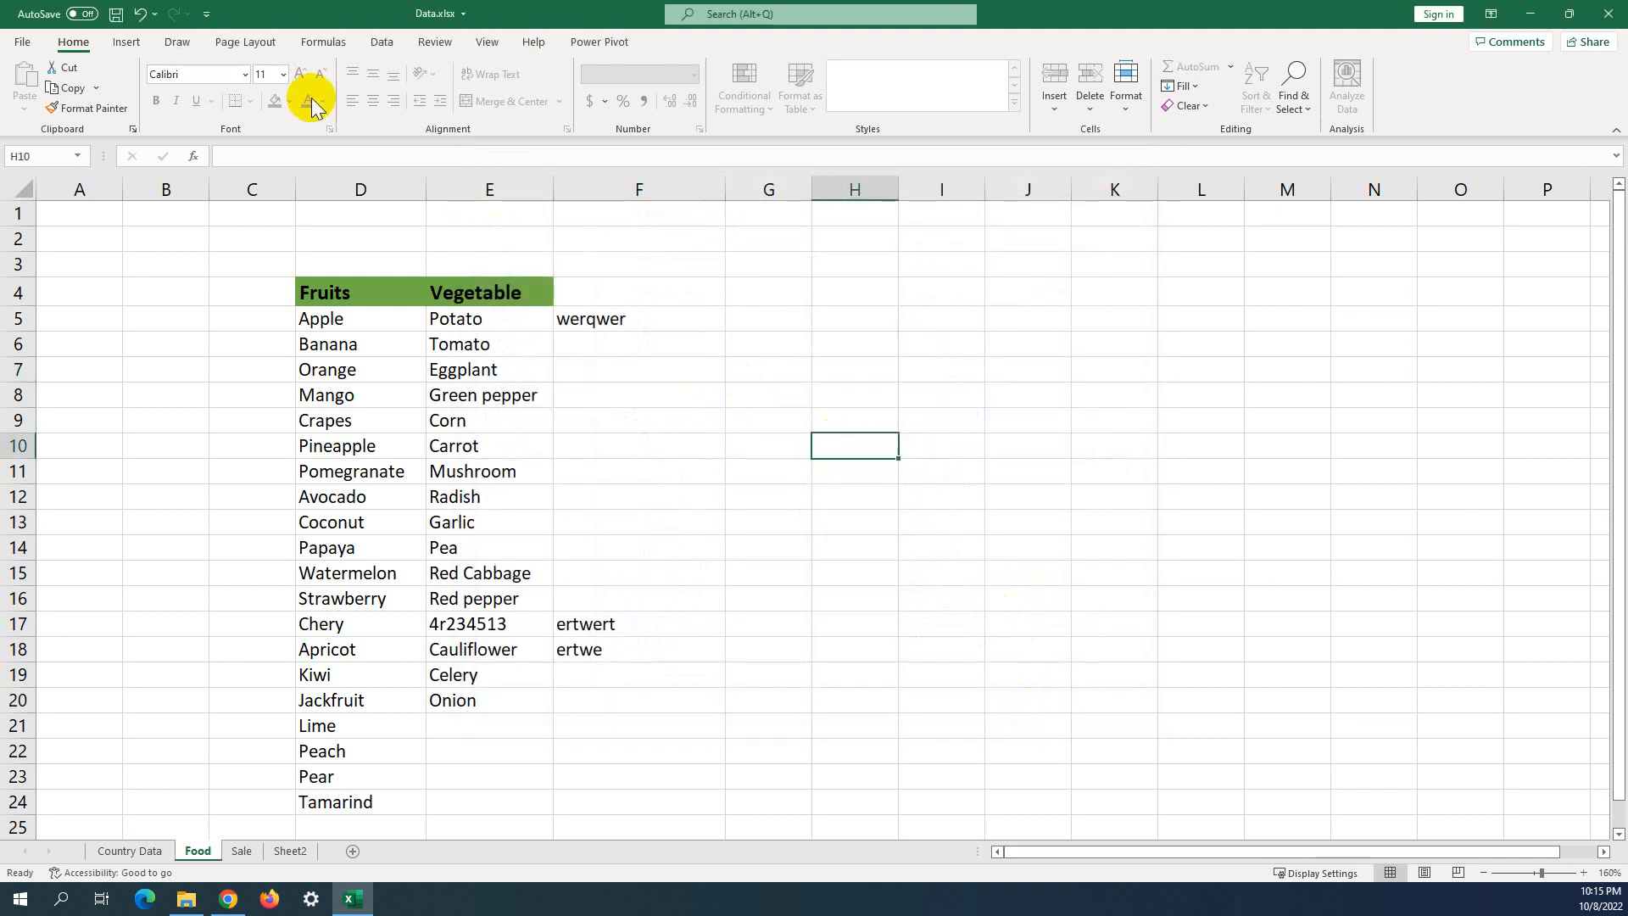
pyautogui.click(246, 47)
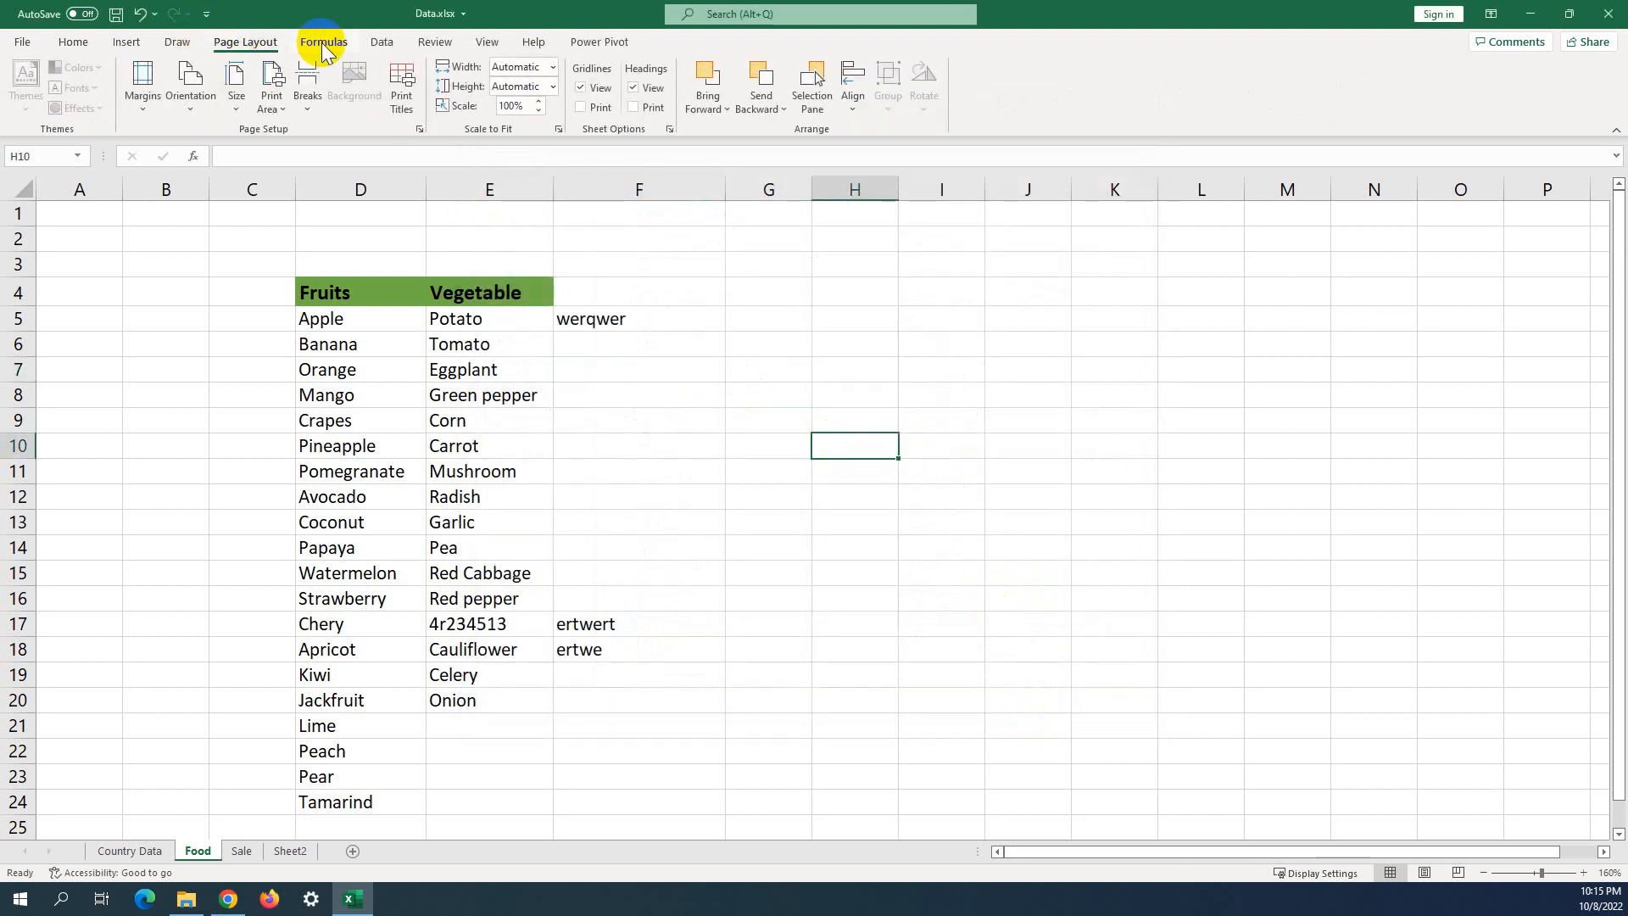
pyautogui.click(173, 47)
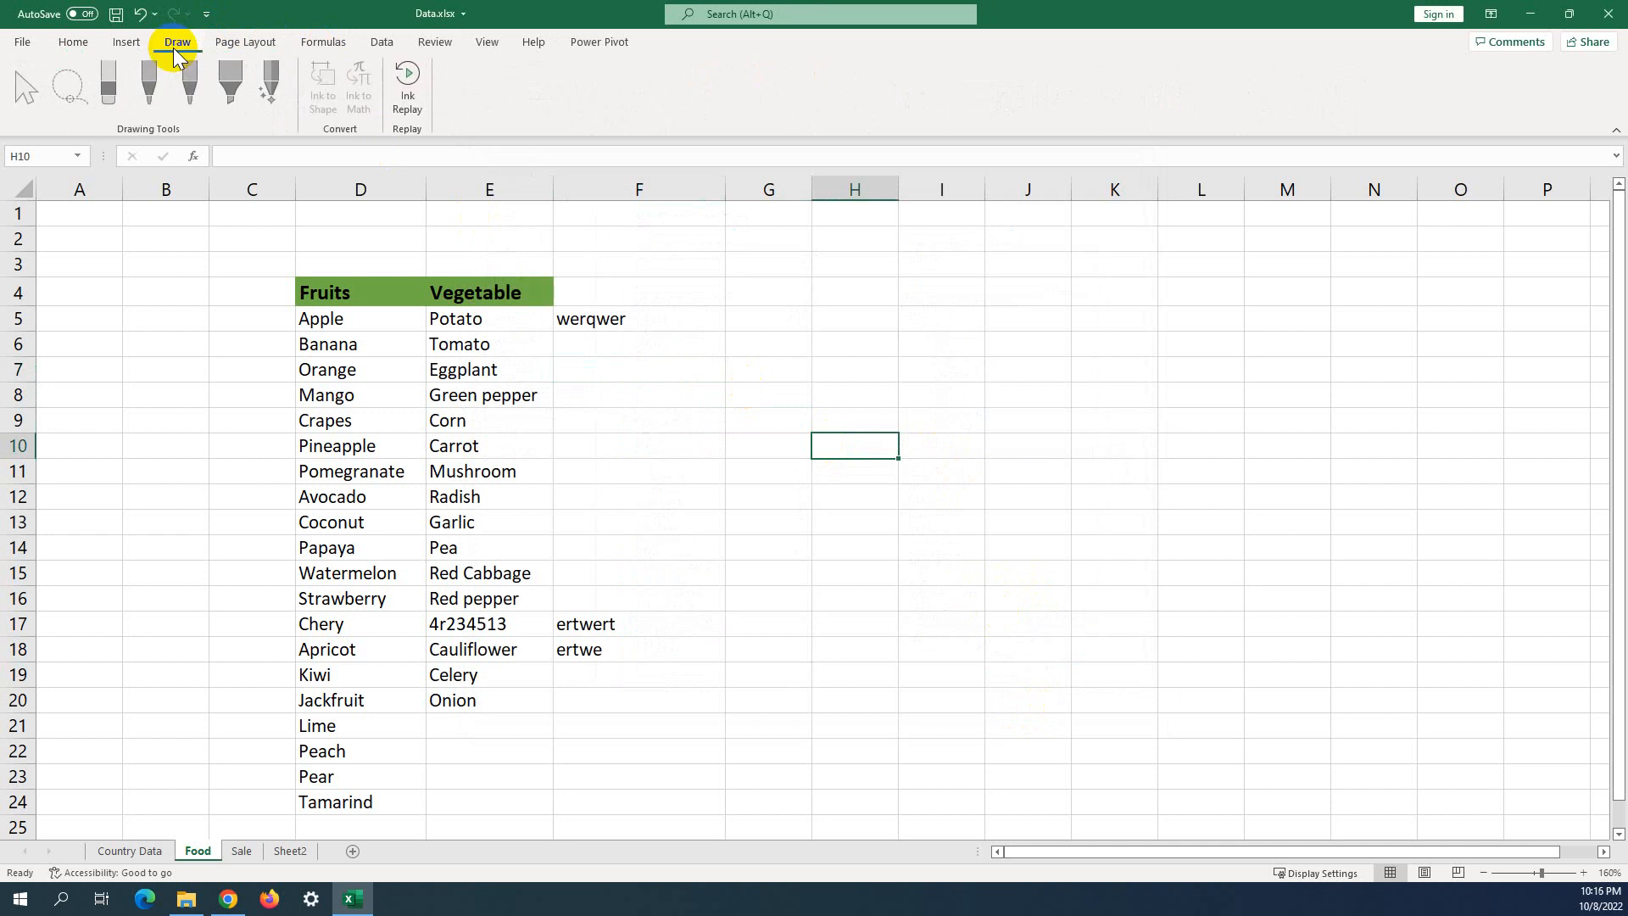
pyautogui.click(441, 41)
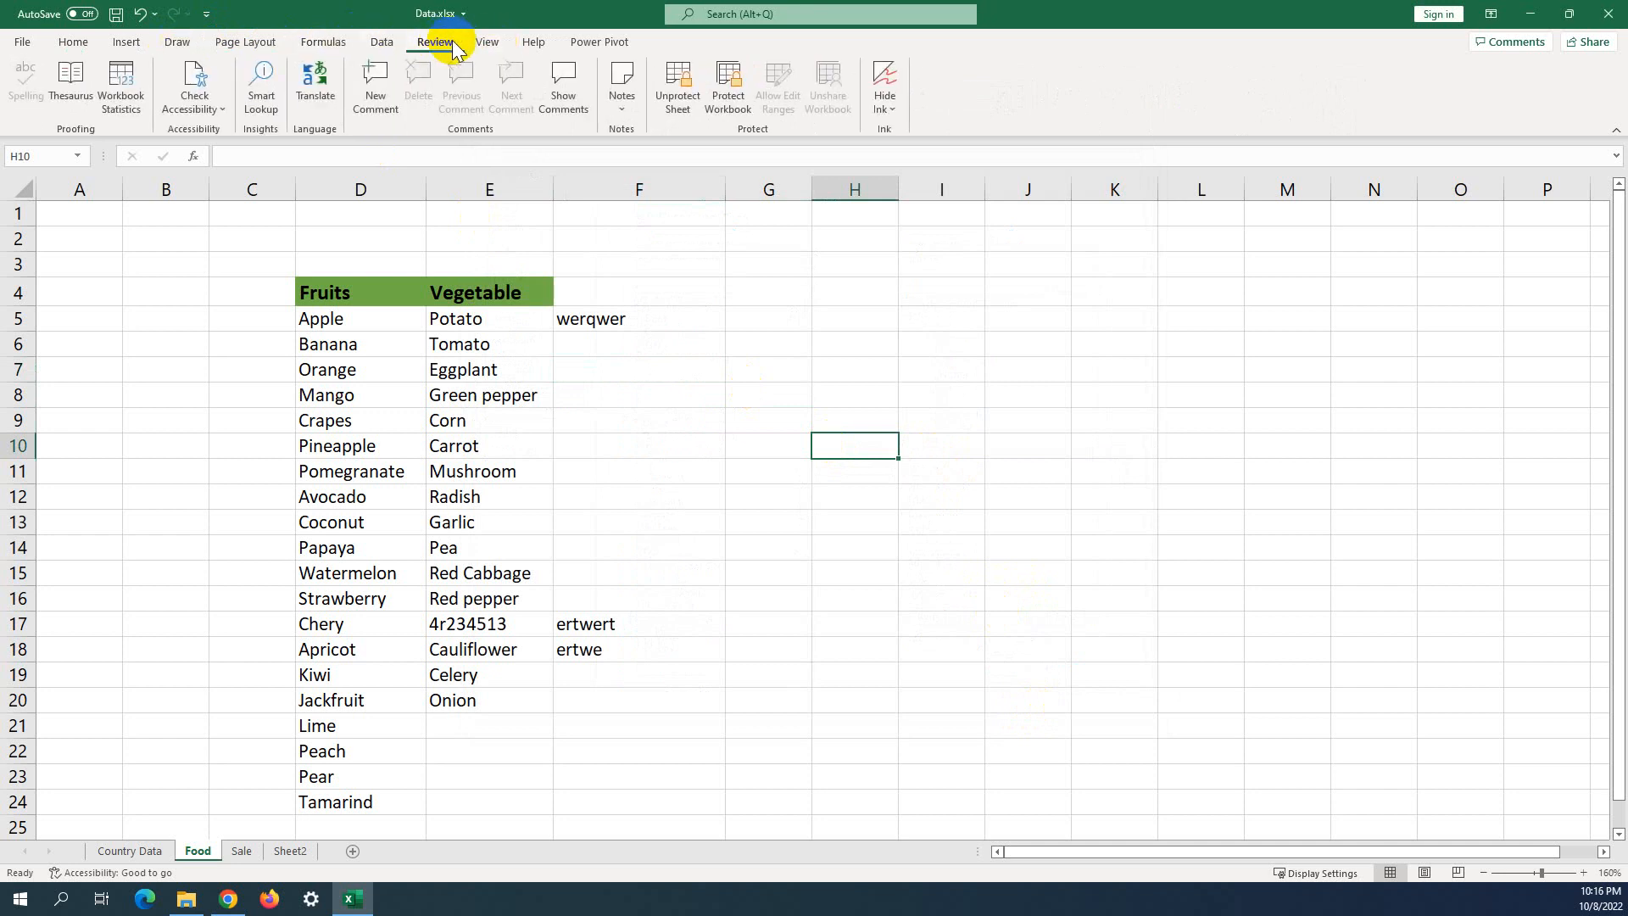
# Unprotect the Food sheet.
pyautogui.click(687, 90)
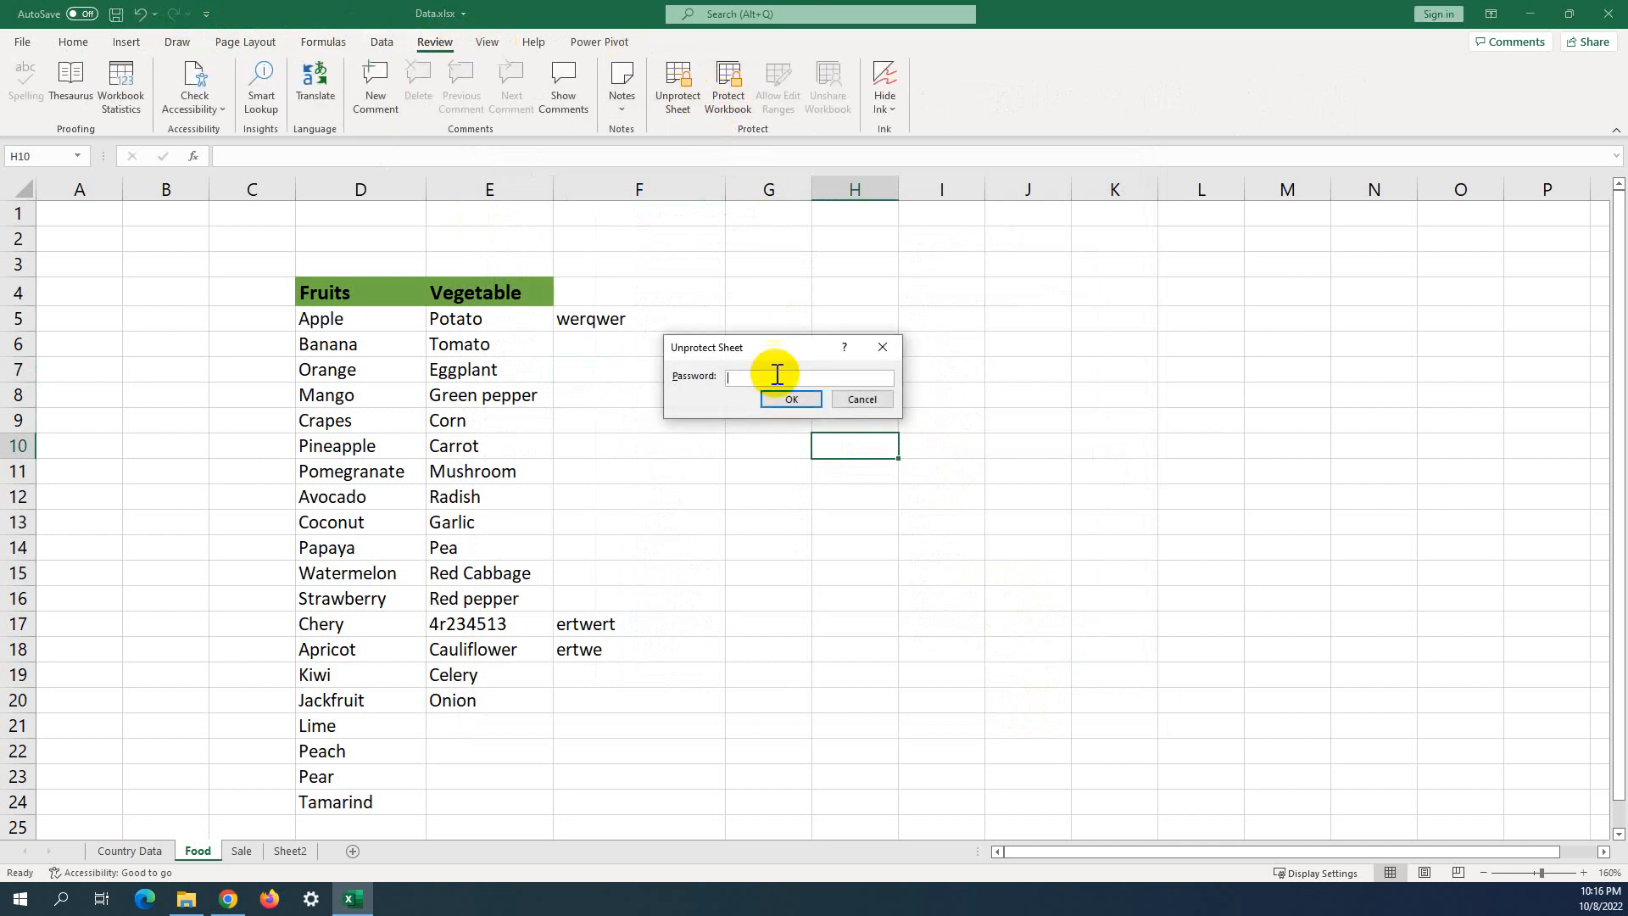
pyautogui.click(776, 379)
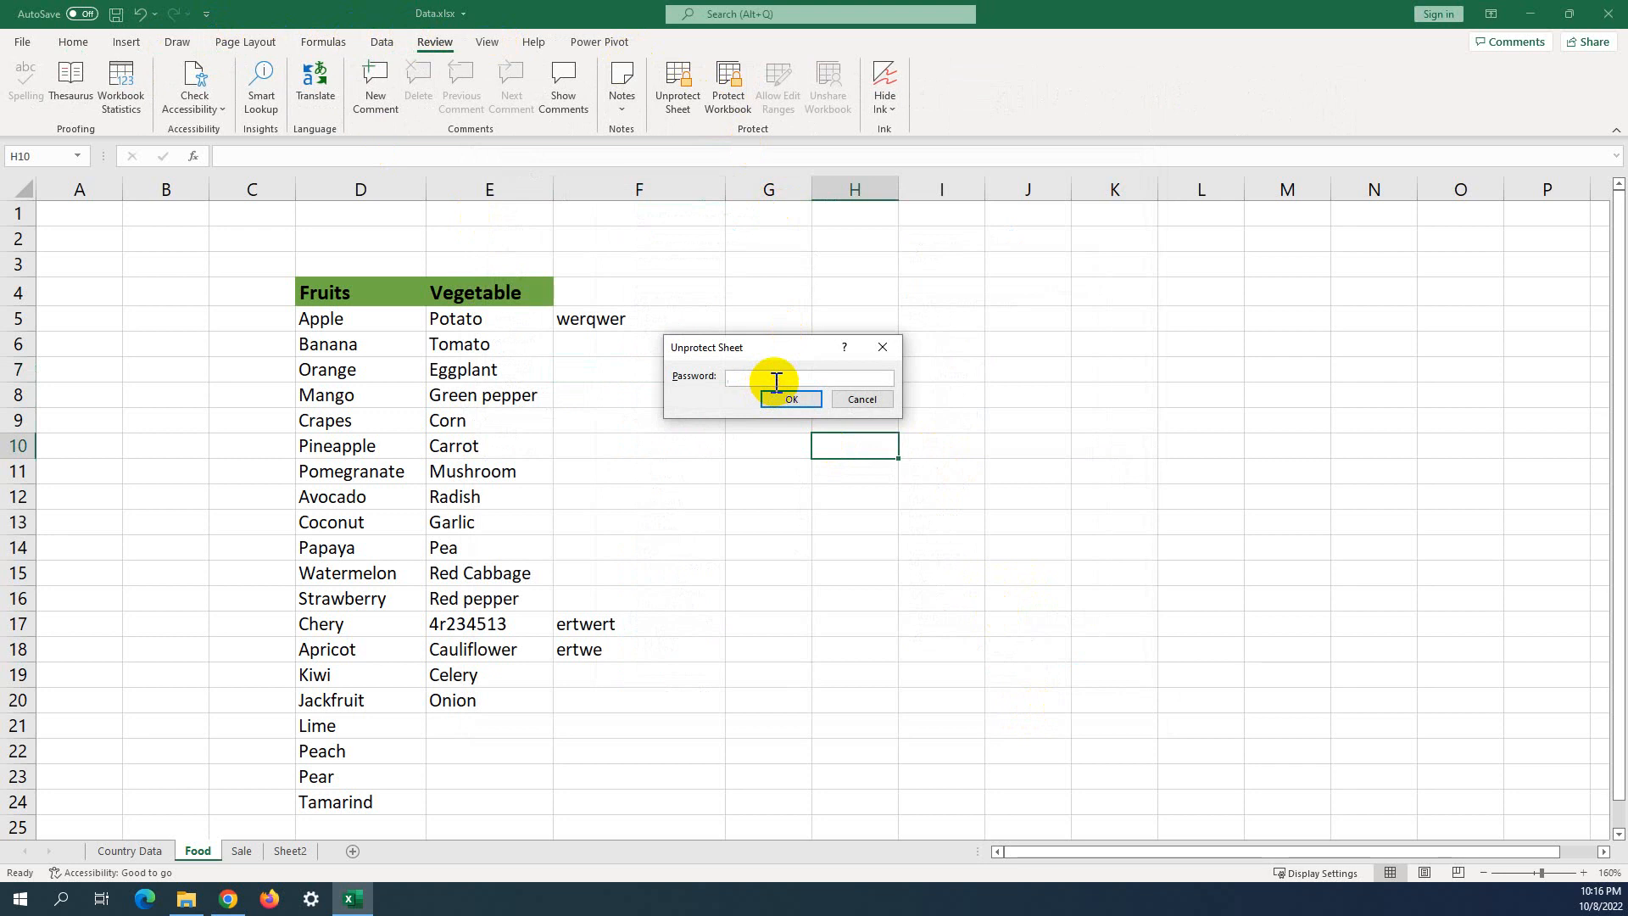
pyautogui.click(789, 398)
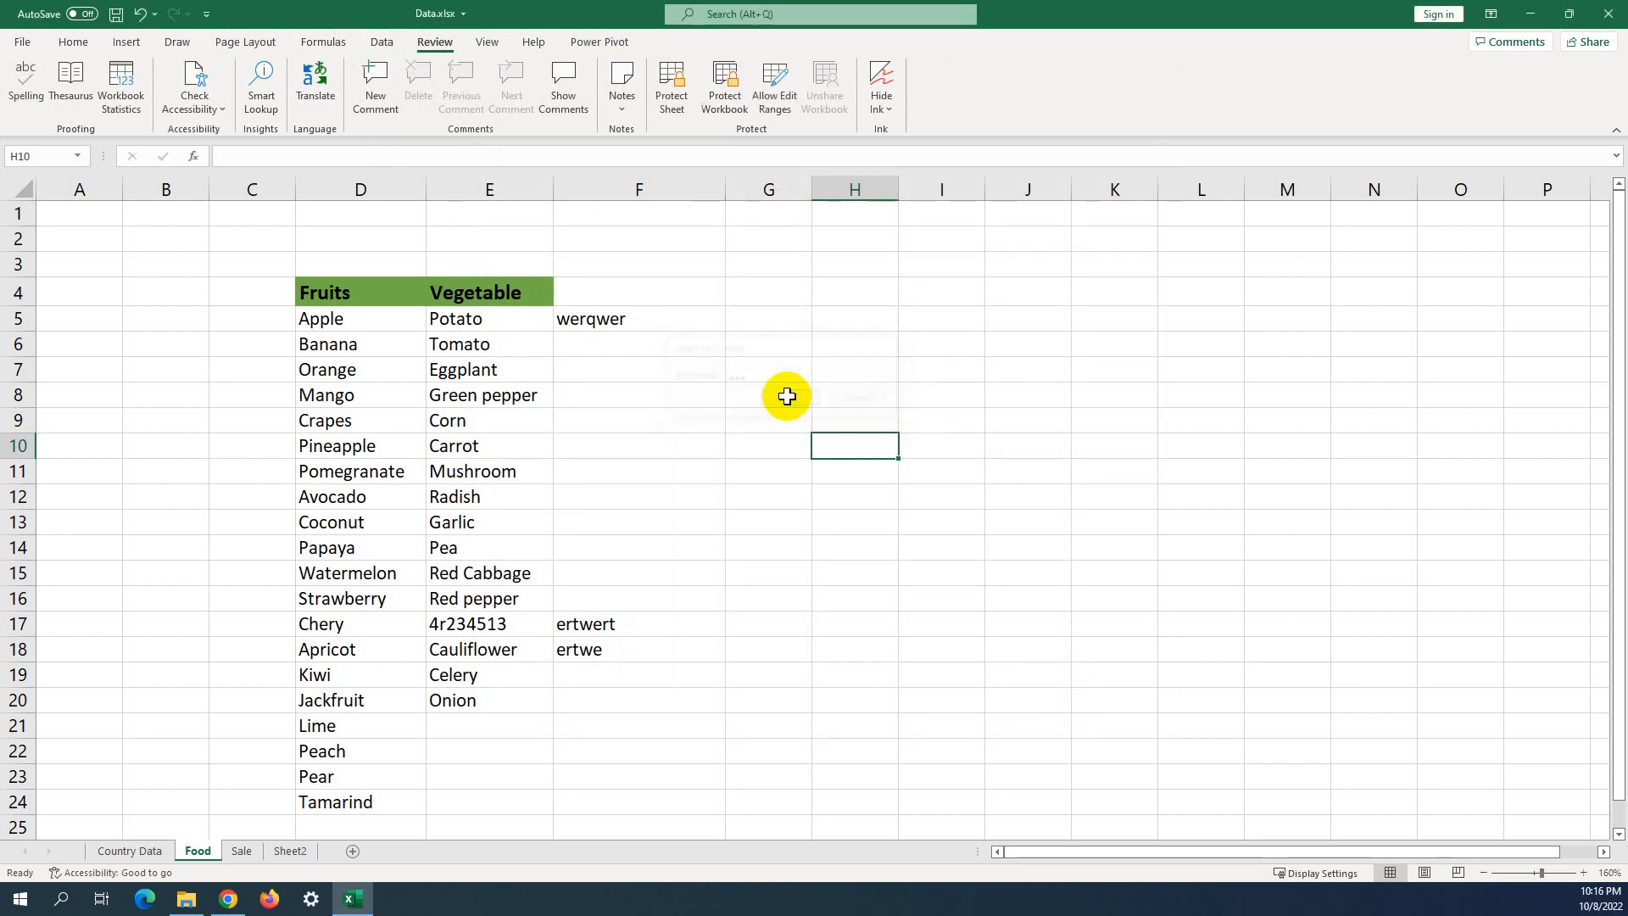
pyautogui.click(701, 341)
# Try the green, black, eraser and highlighter Draw tools, settling on the yellow pen.
pyautogui.click(179, 42)
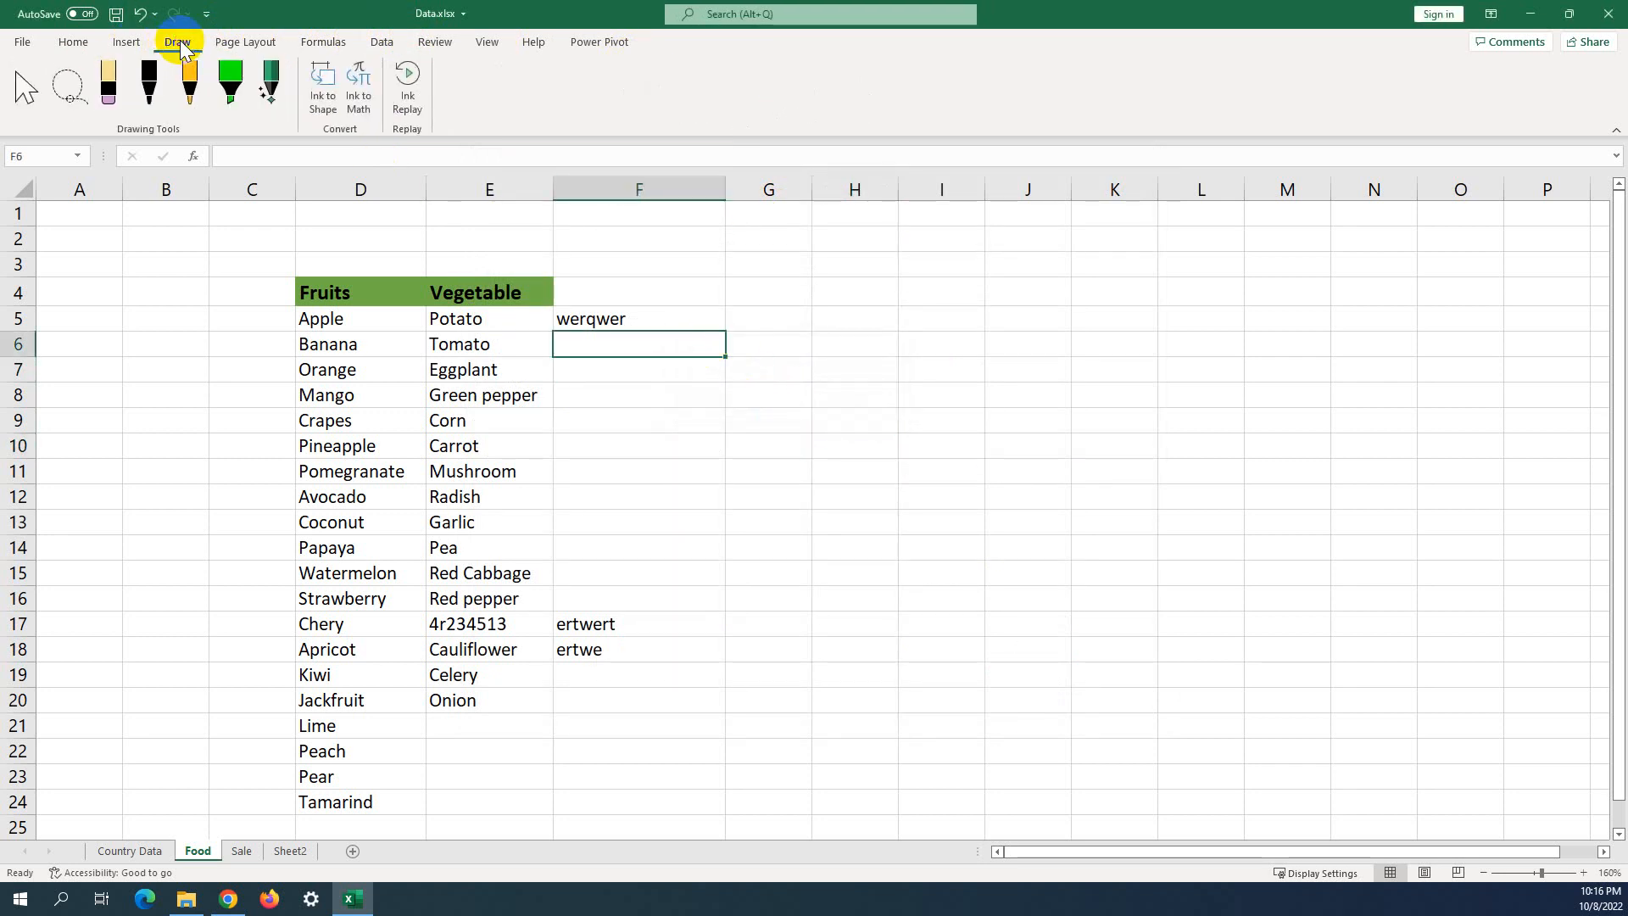
pyautogui.click(42, 102)
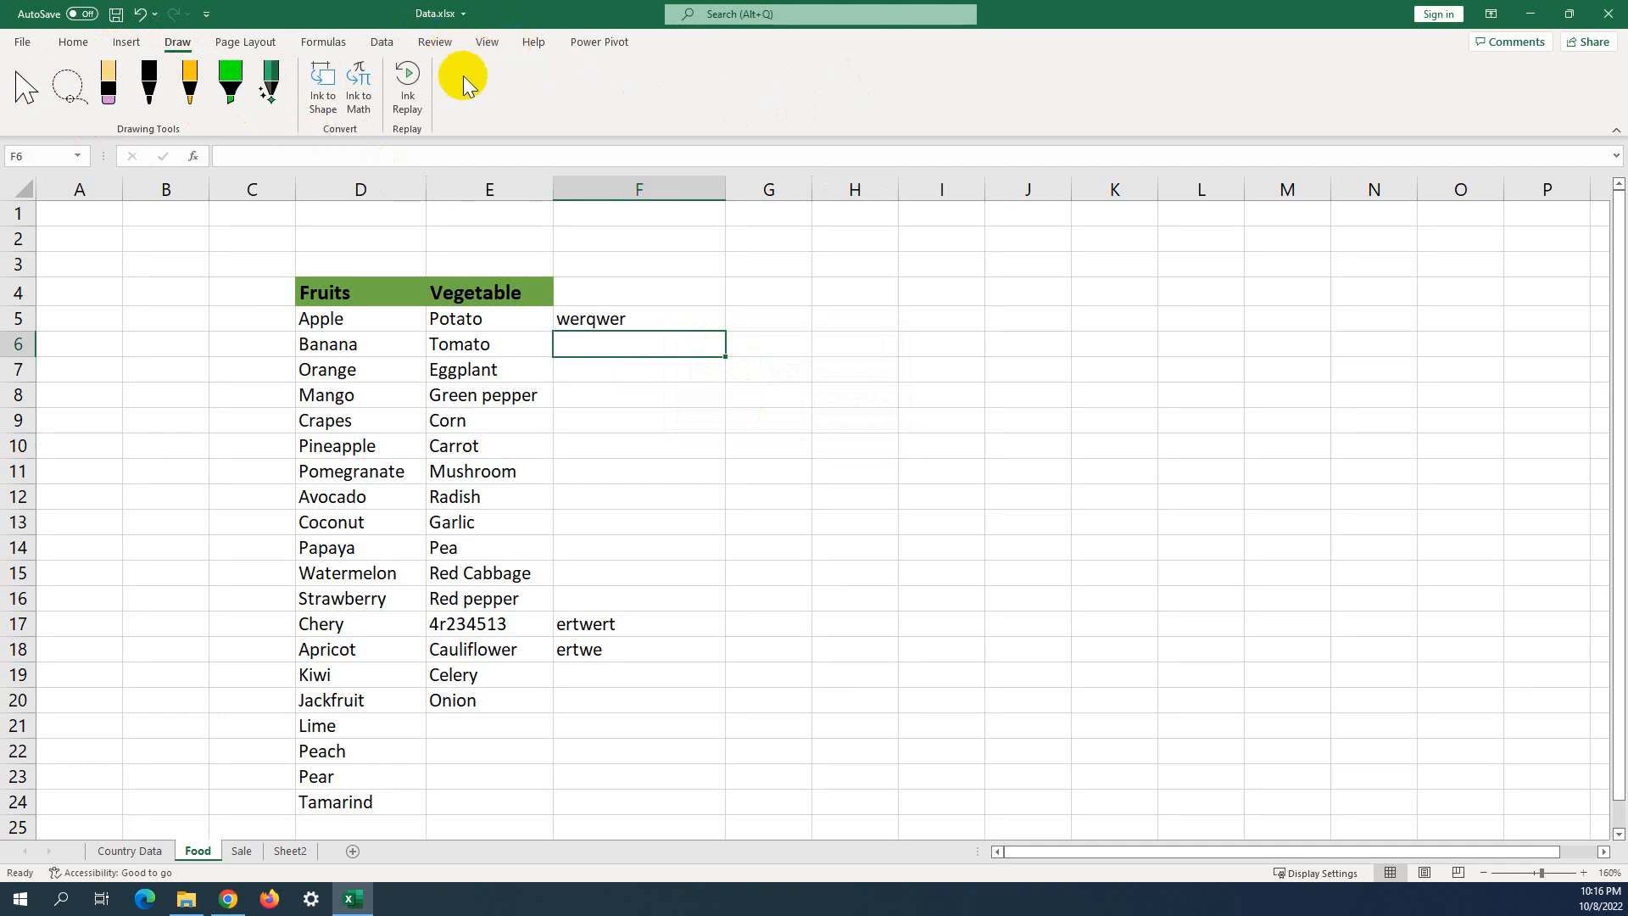
pyautogui.click(231, 78)
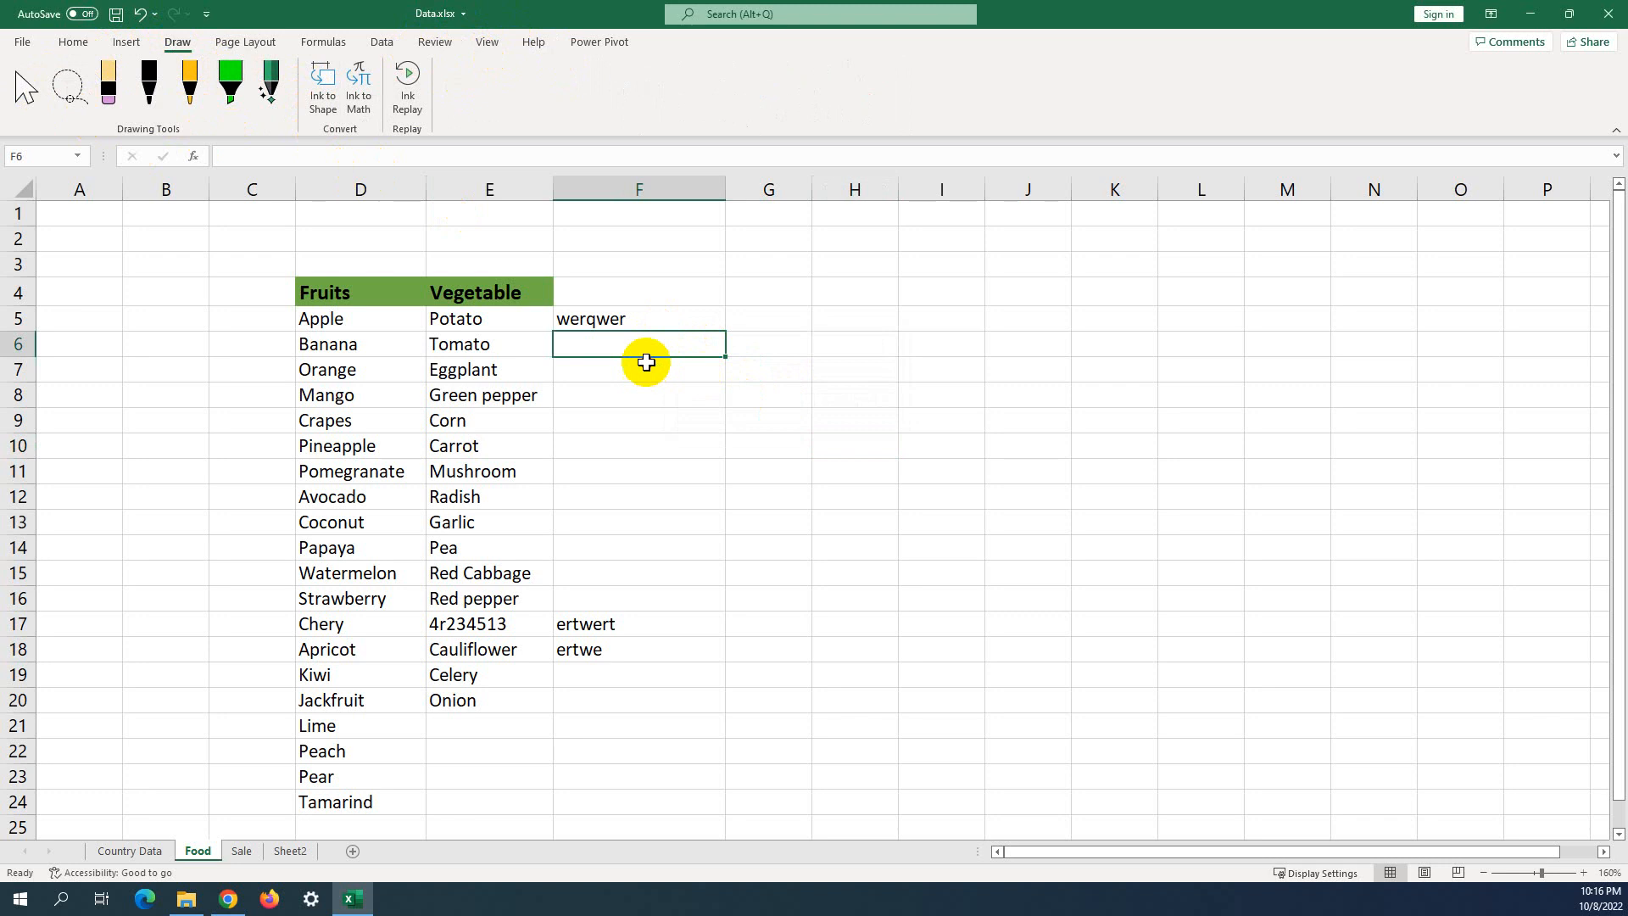
pyautogui.click(643, 363)
pyautogui.click(228, 108)
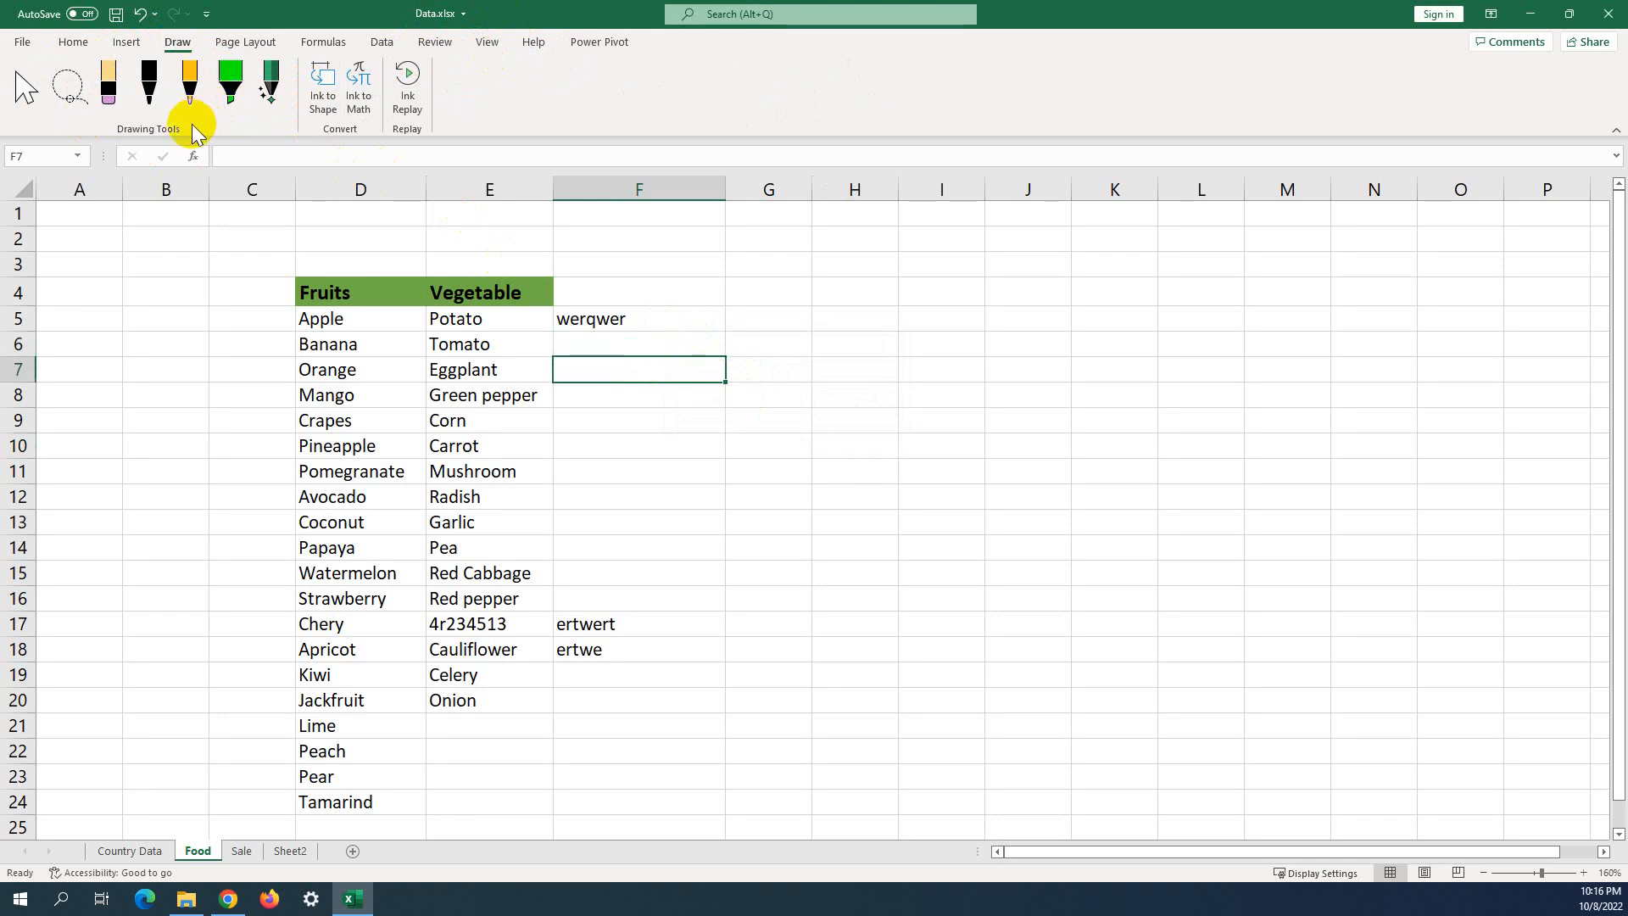
pyautogui.click(188, 107)
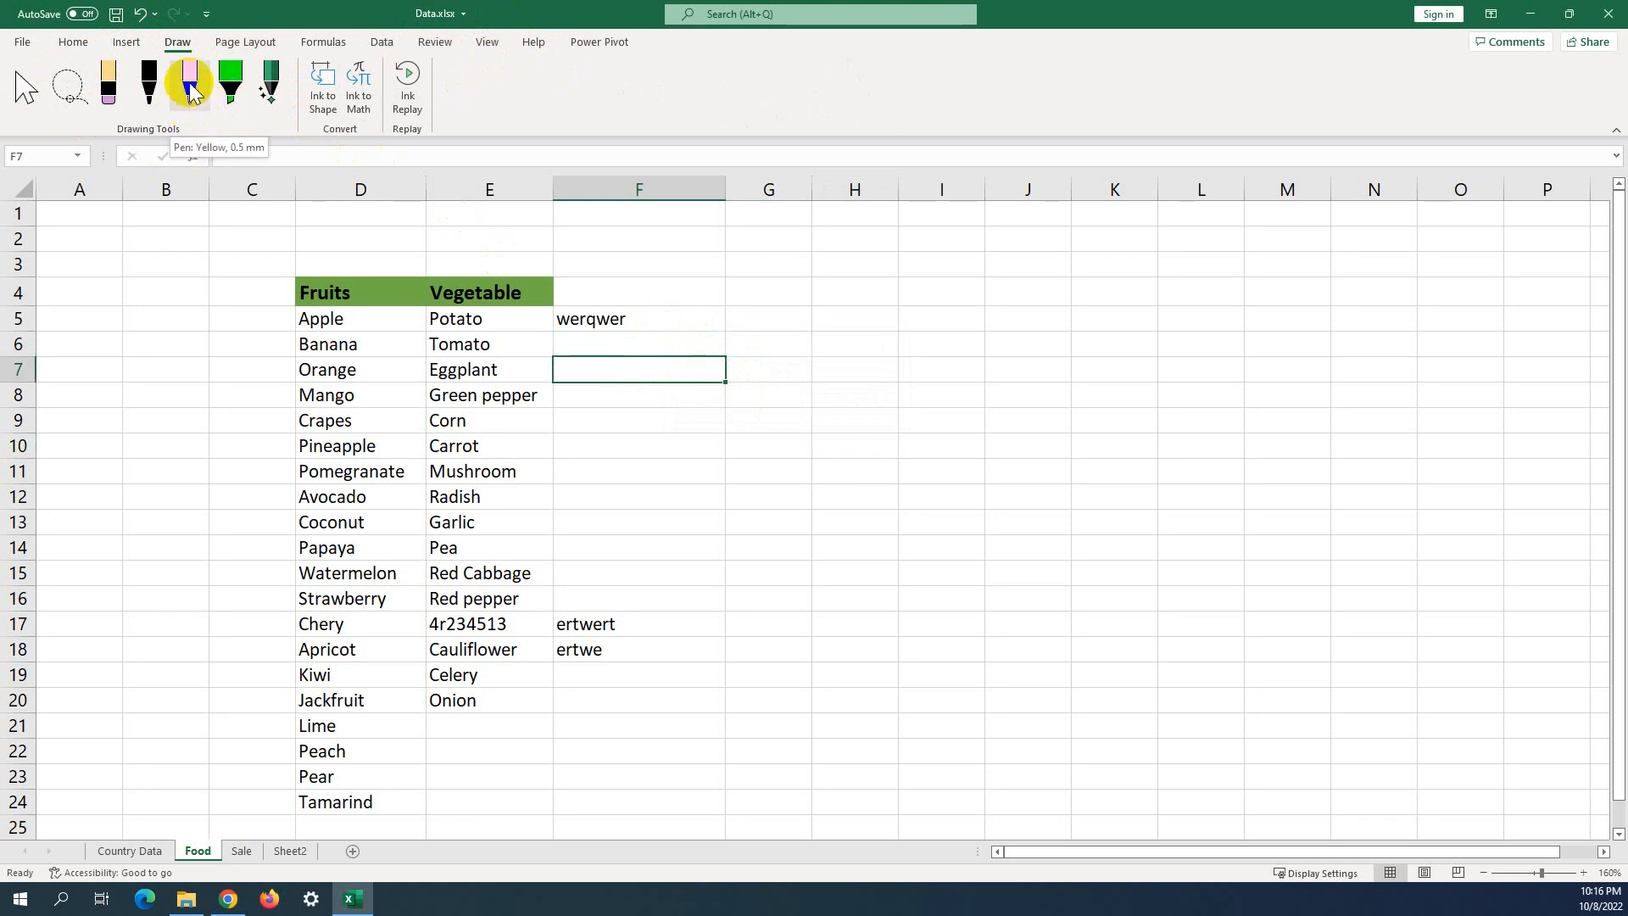
pyautogui.click(153, 90)
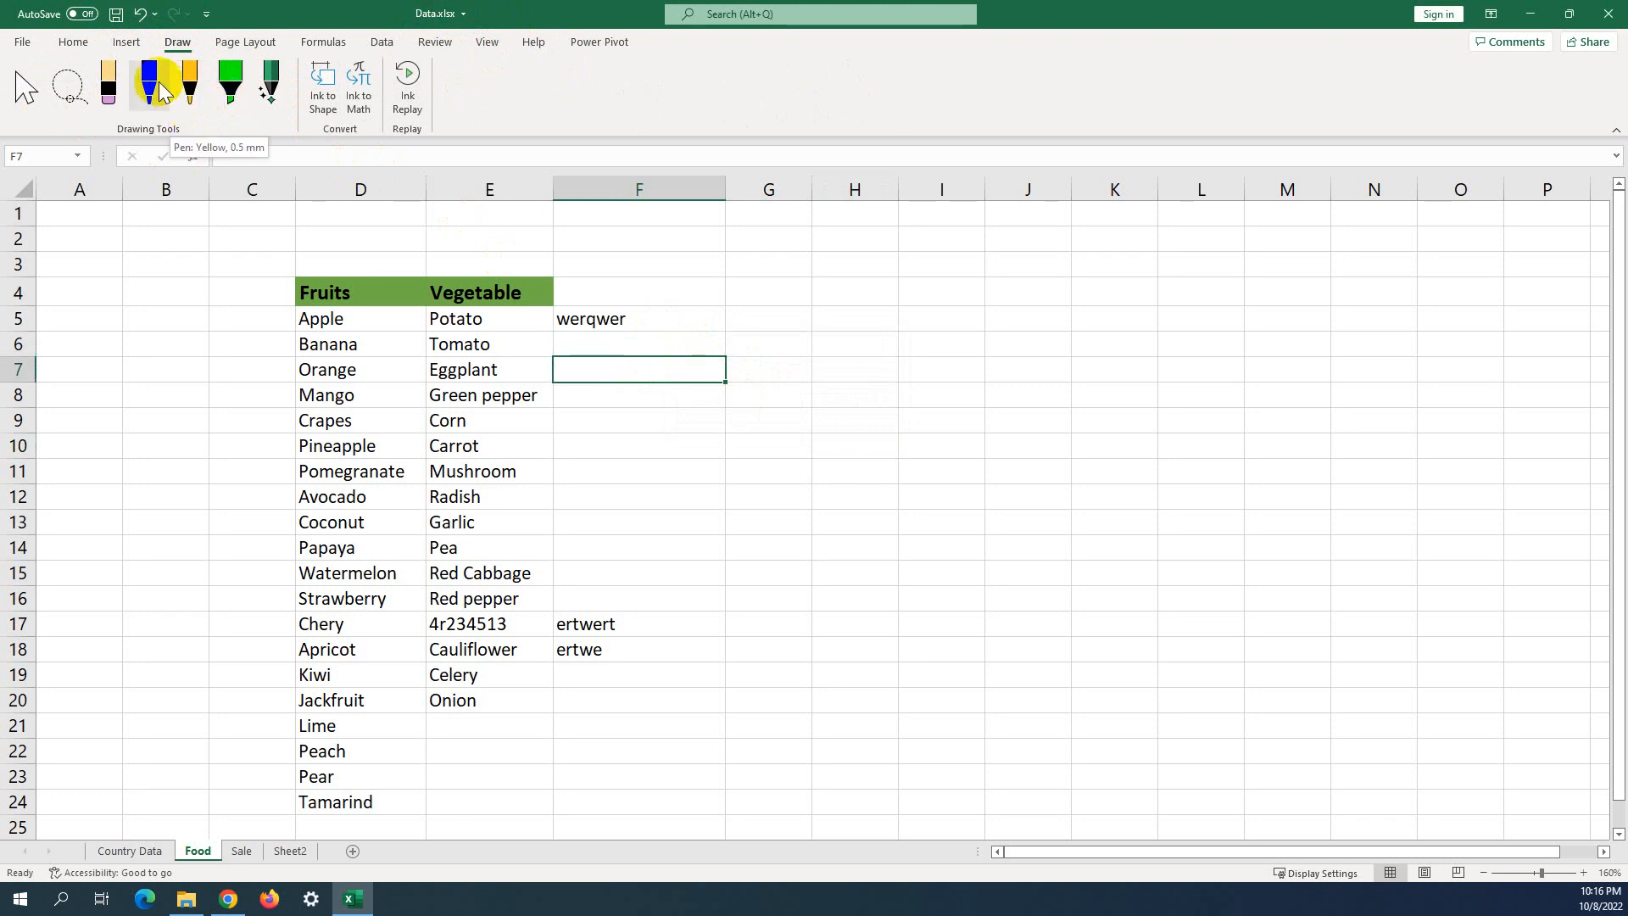
pyautogui.click(109, 91)
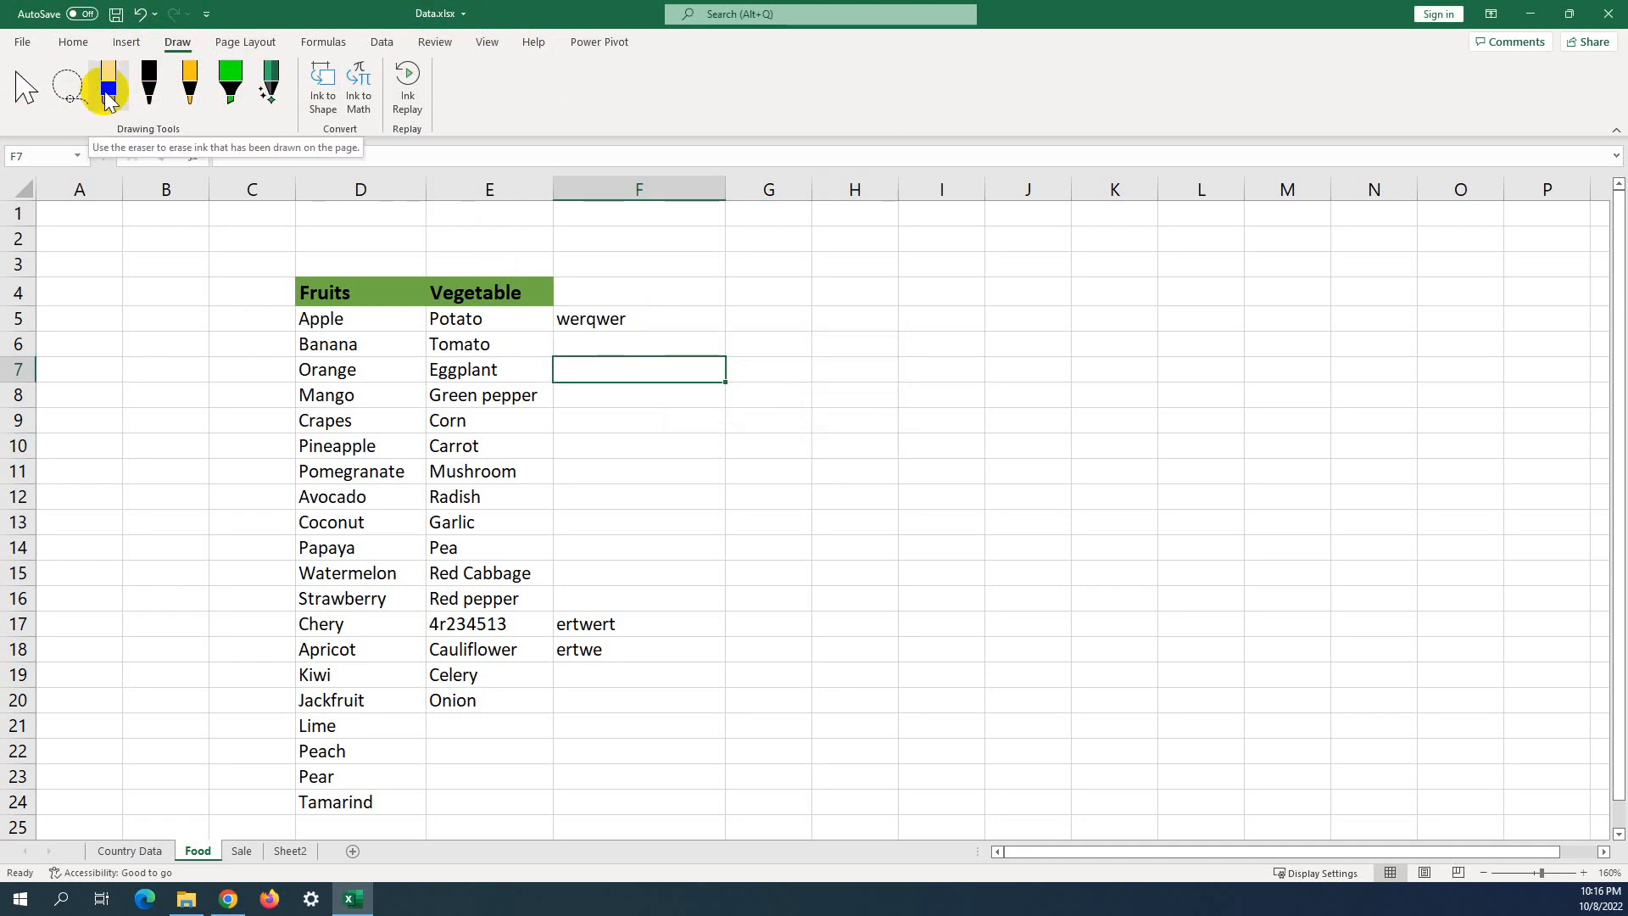
pyautogui.click(233, 93)
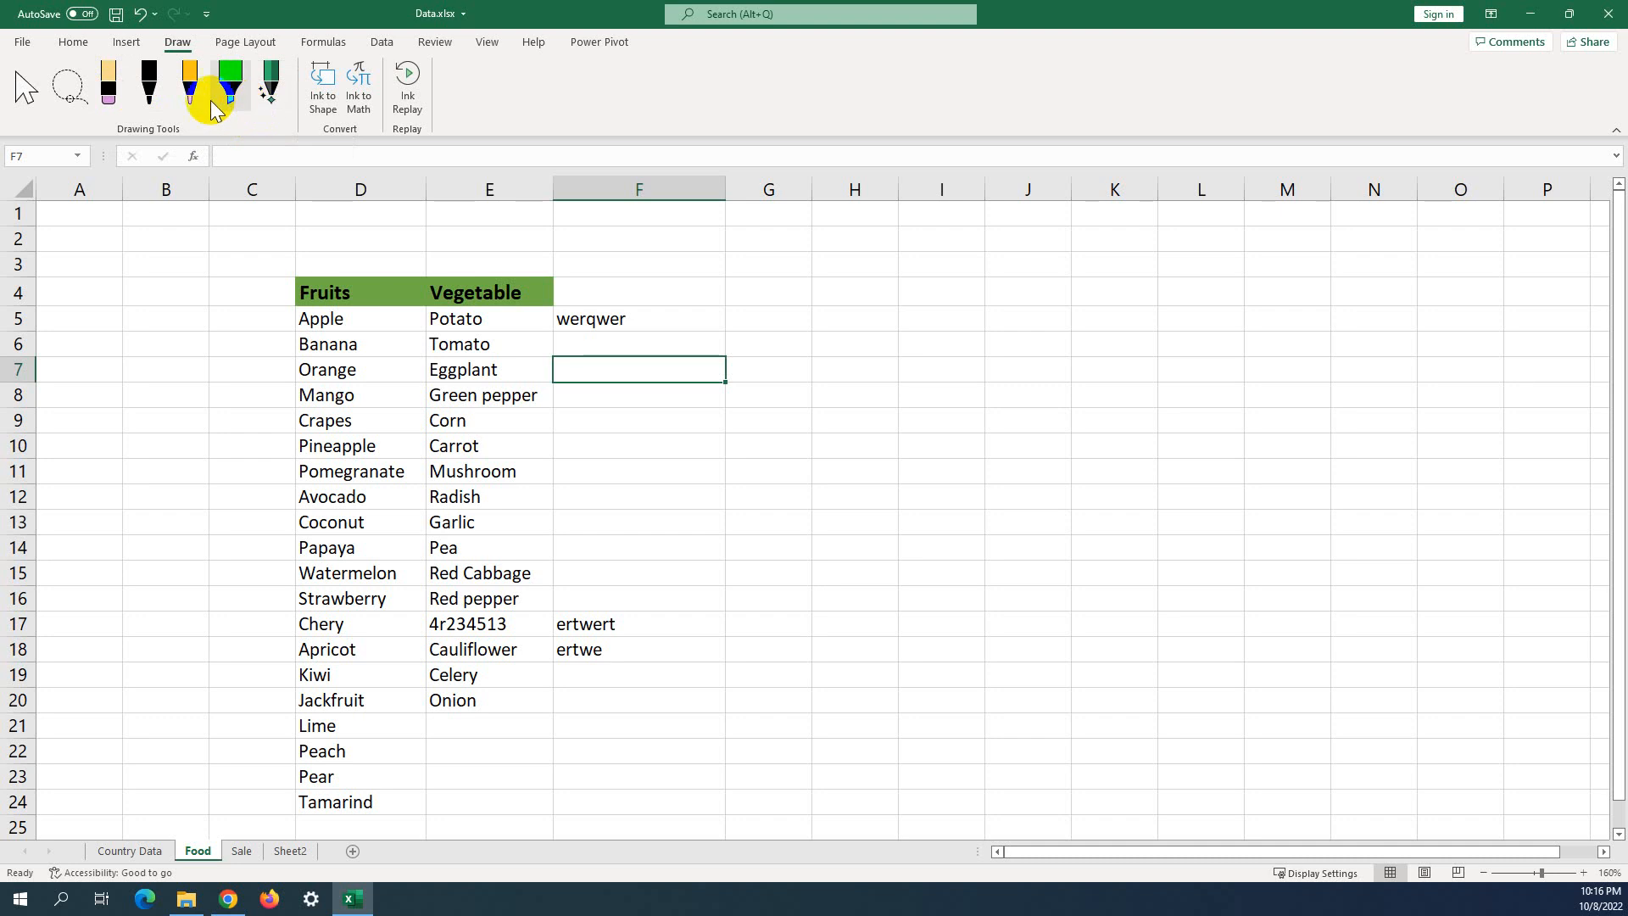
pyautogui.click(196, 100)
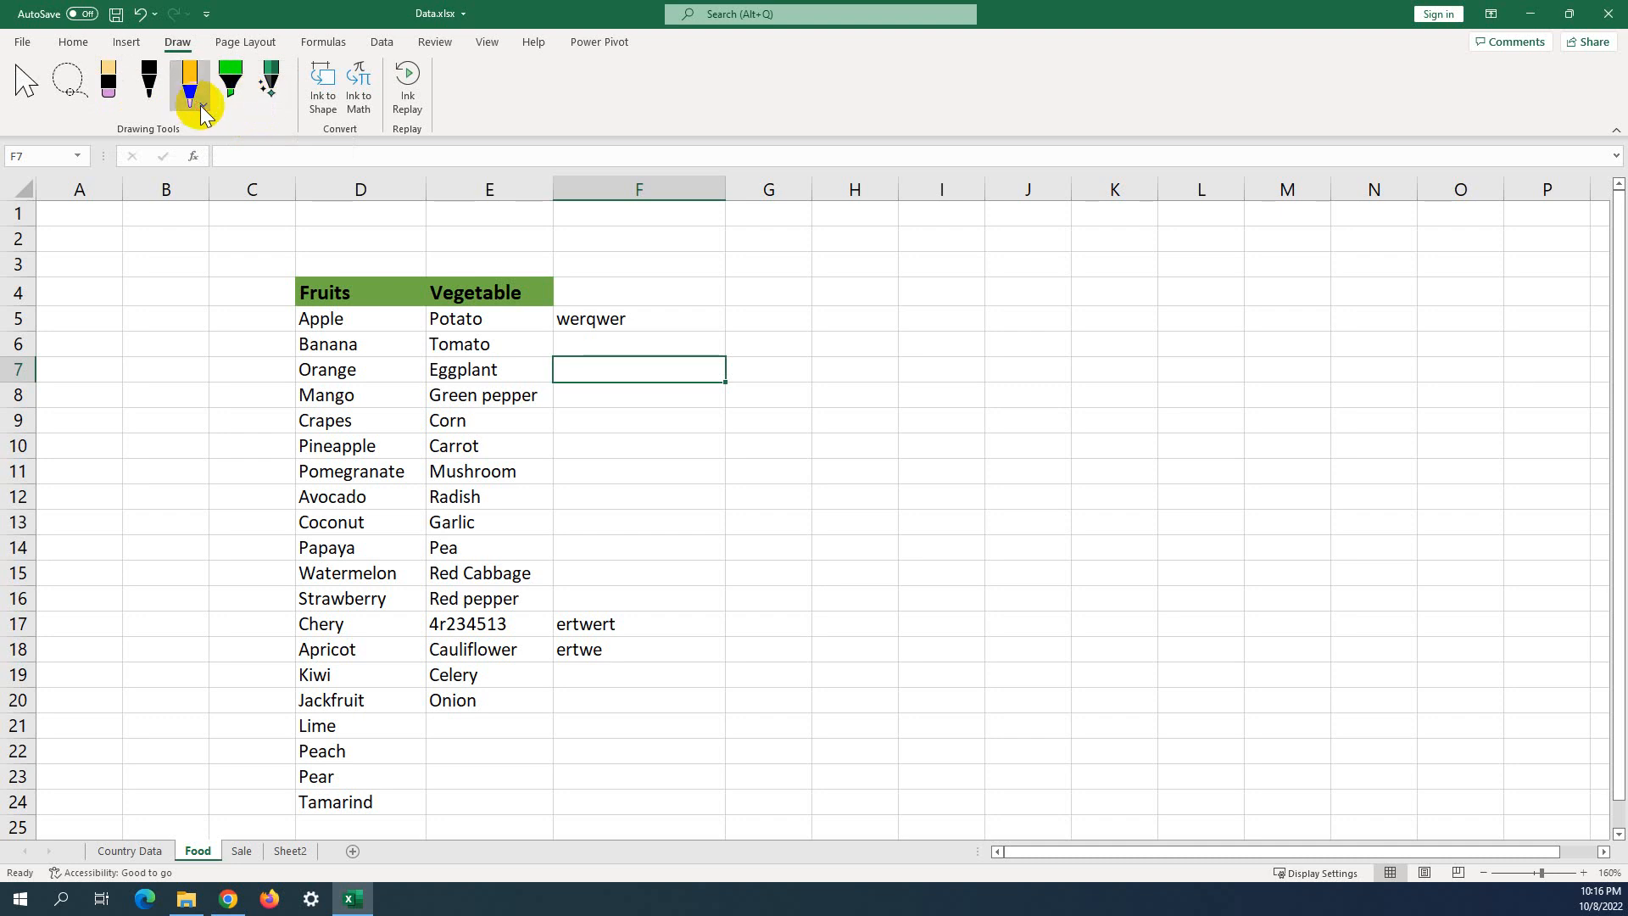
pyautogui.click(200, 105)
pyautogui.click(200, 105)
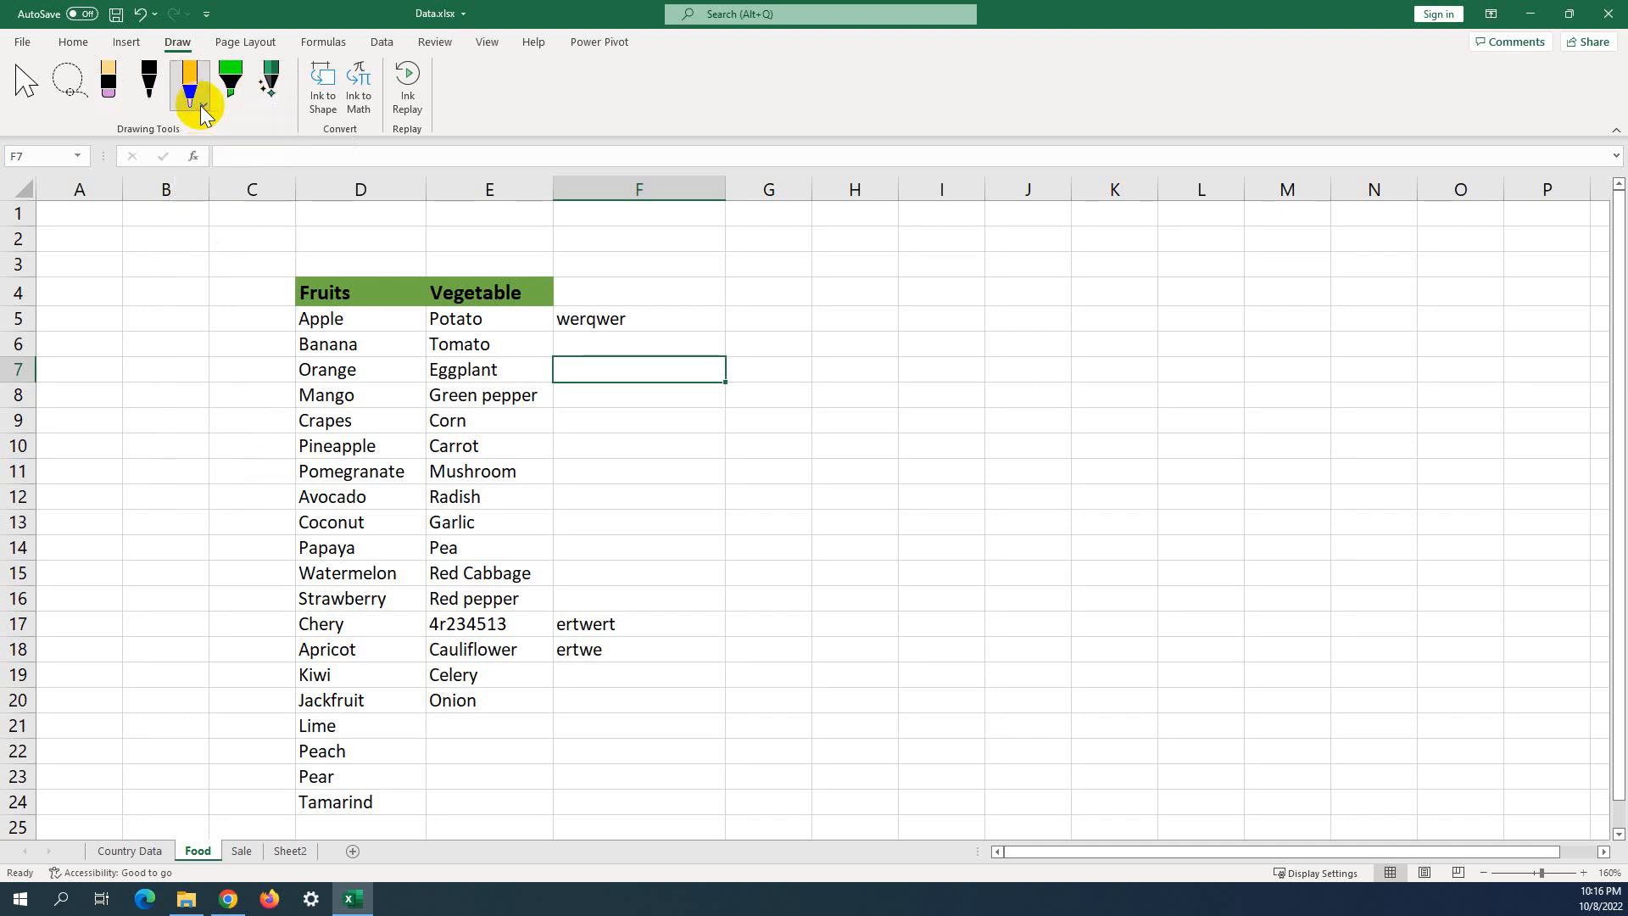
# With yellow ink, circle Apple, tick beside Potato and handwrite 'Hello' by F7.
pyautogui.click(315, 332)
pyautogui.moveTo(362, 313)
pyautogui.mouseDown()
pyautogui.moveTo(292, 303)
pyautogui.moveTo(296, 327)
pyautogui.moveTo(367, 313)
pyautogui.mouseUp()
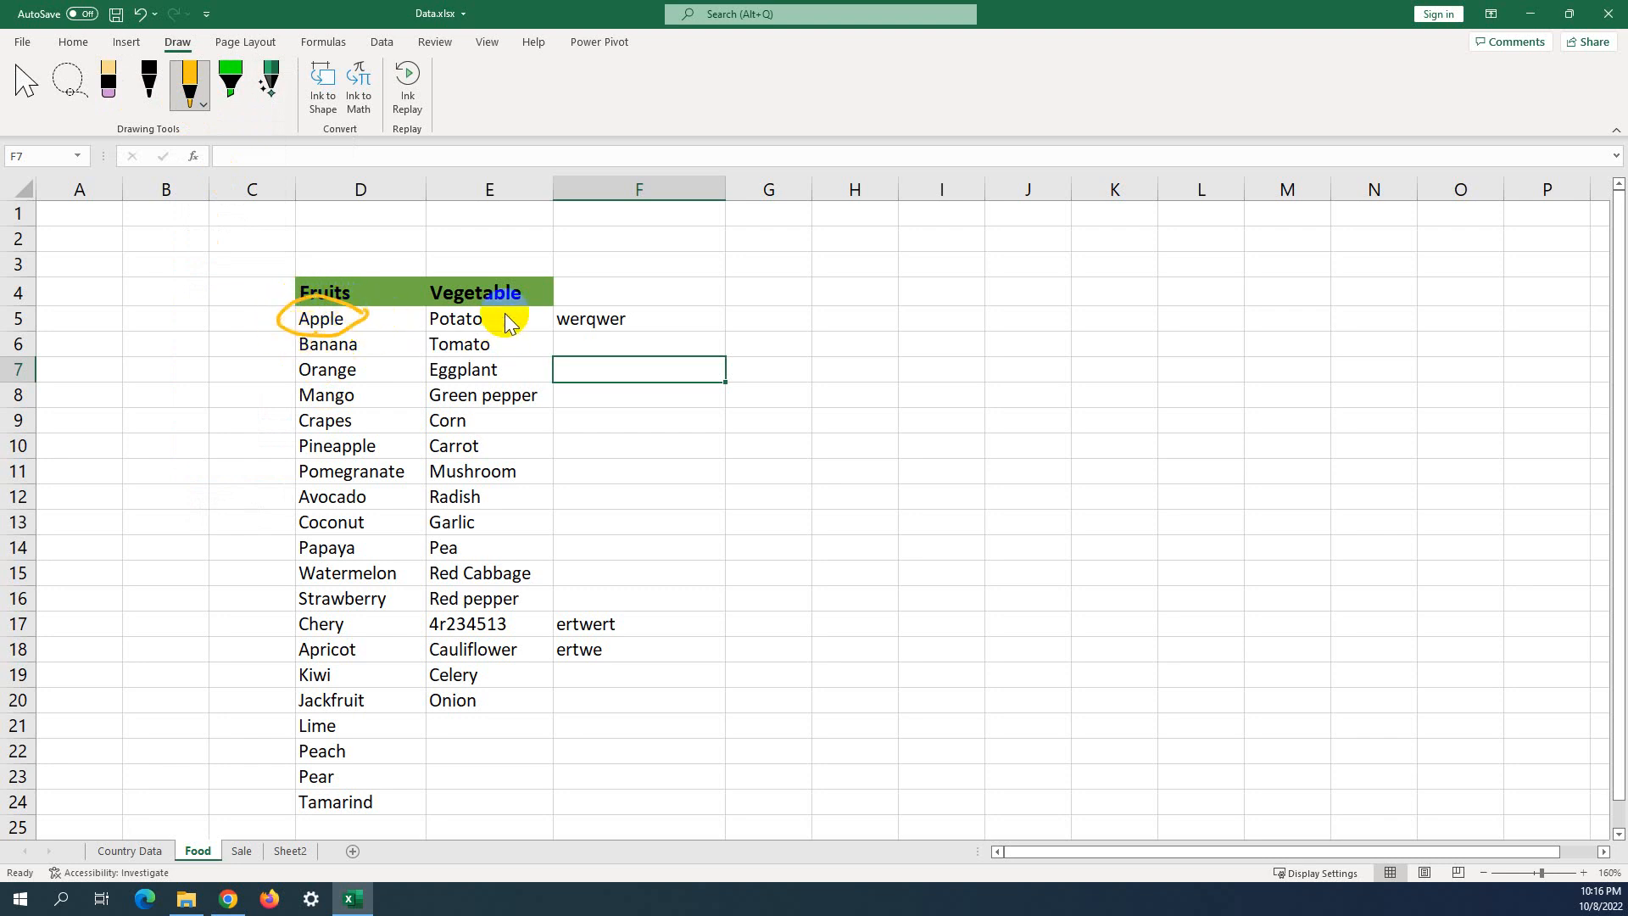
pyautogui.moveTo(496, 326); pyautogui.dragTo(552, 291)
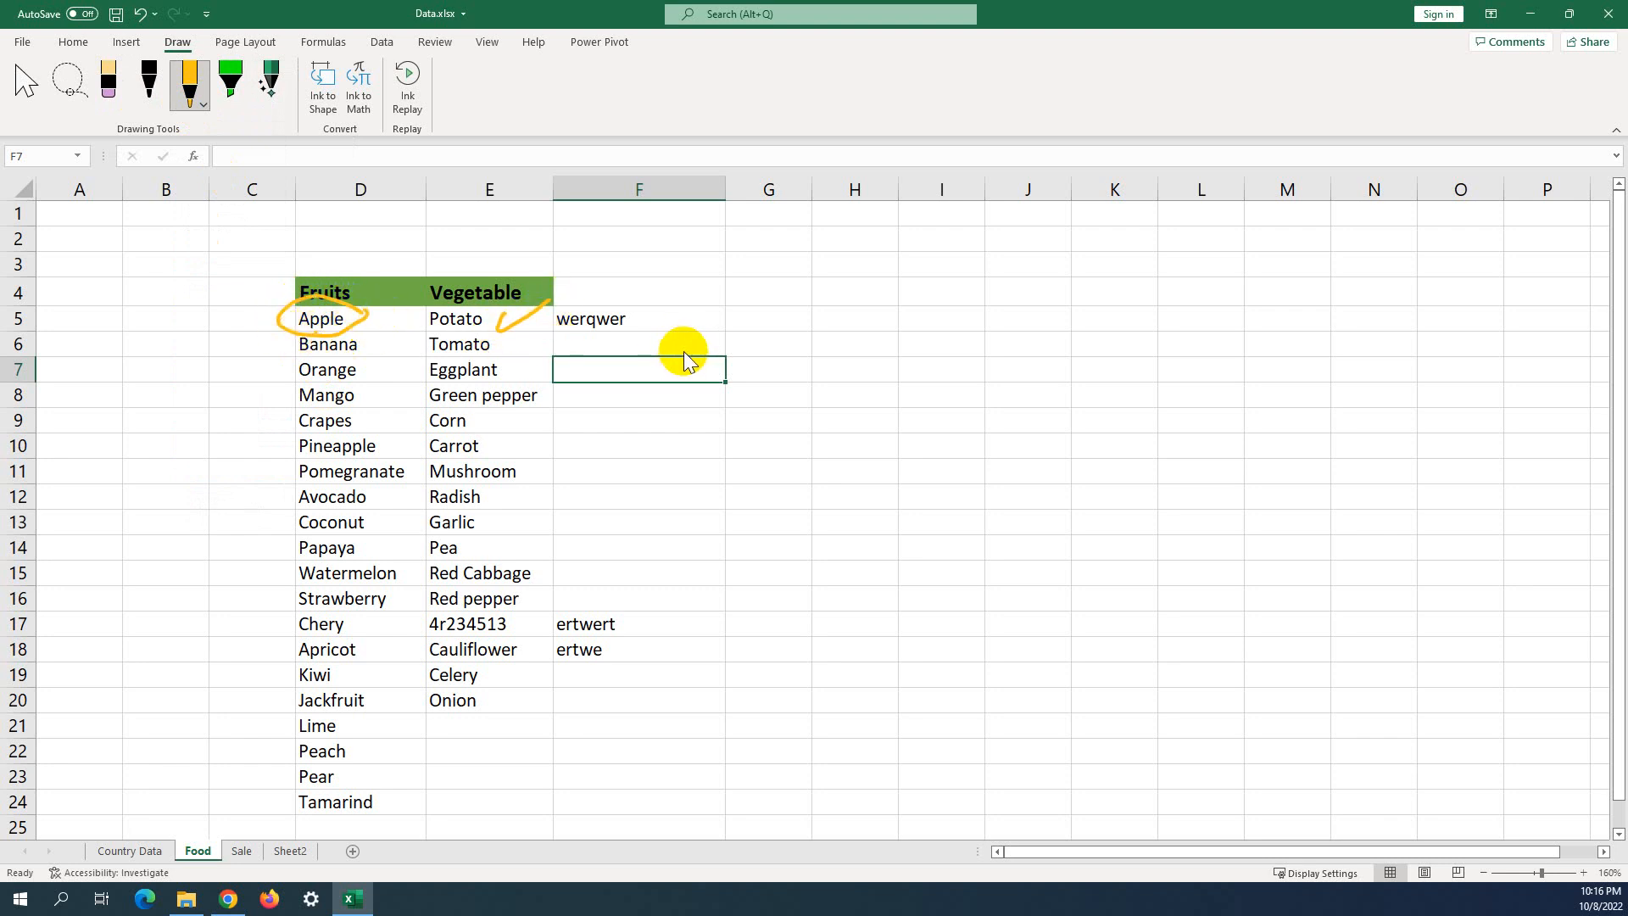
pyautogui.moveTo(672, 357); pyautogui.dragTo(668, 380)
pyautogui.moveTo(672, 369)
pyautogui.mouseDown()
pyautogui.moveTo(709, 387)
pyautogui.moveTo(690, 363)
pyautogui.moveTo(730, 356)
pyautogui.moveTo(716, 373)
pyautogui.moveTo(731, 356)
pyautogui.moveTo(713, 382)
pyautogui.moveTo(738, 359)
pyautogui.mouseUp()
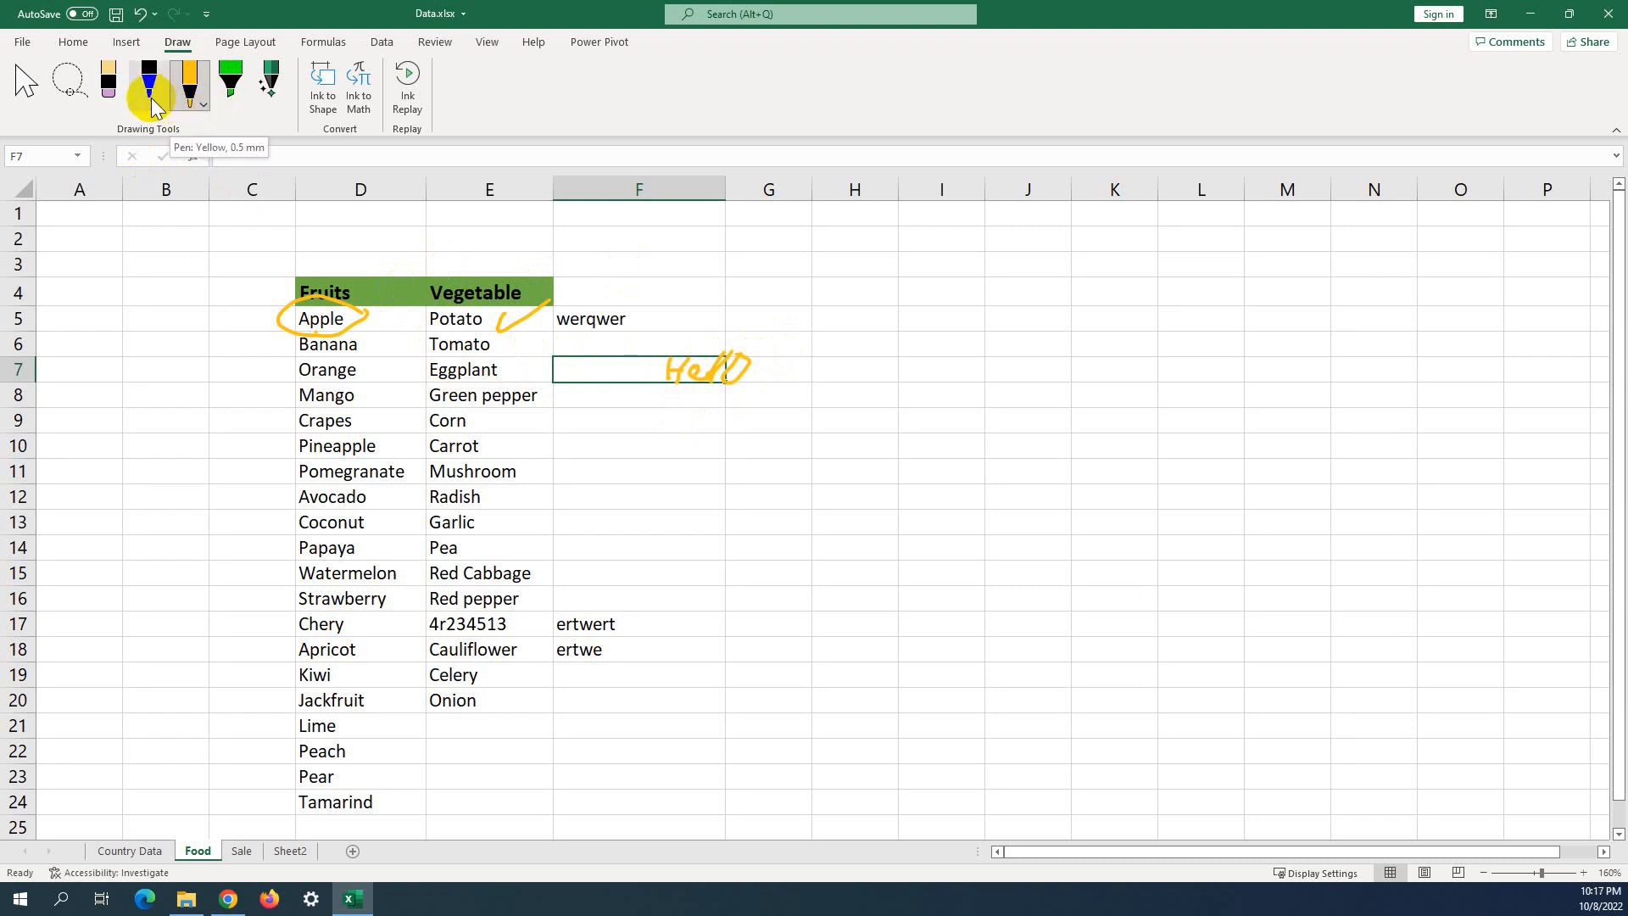
pyautogui.click(201, 109)
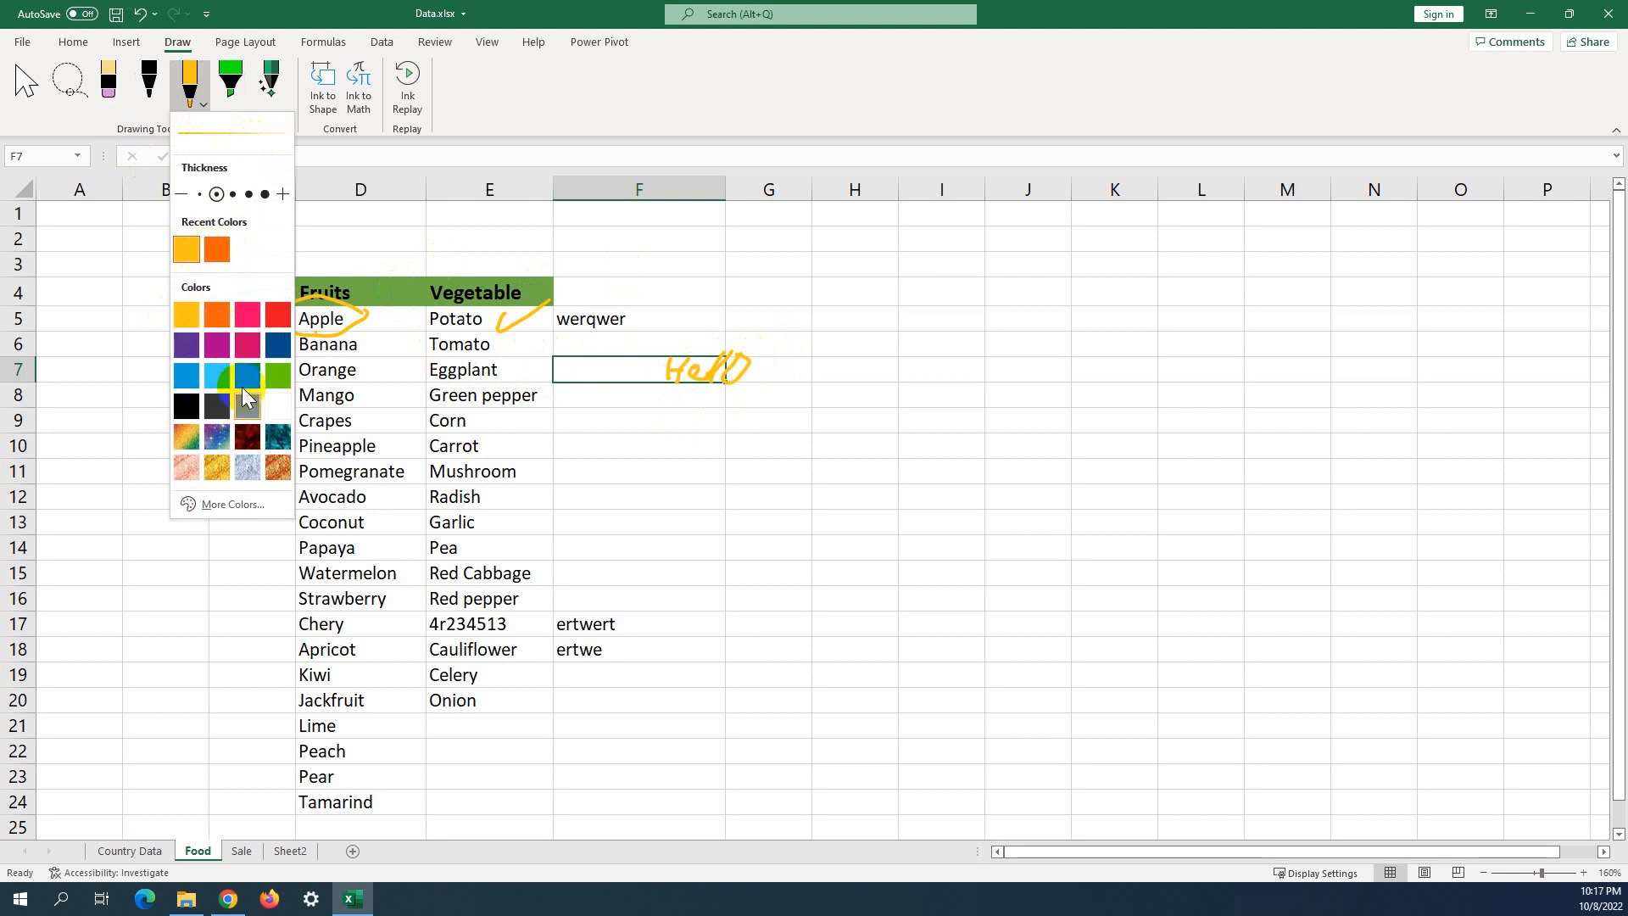
pyautogui.click(229, 101)
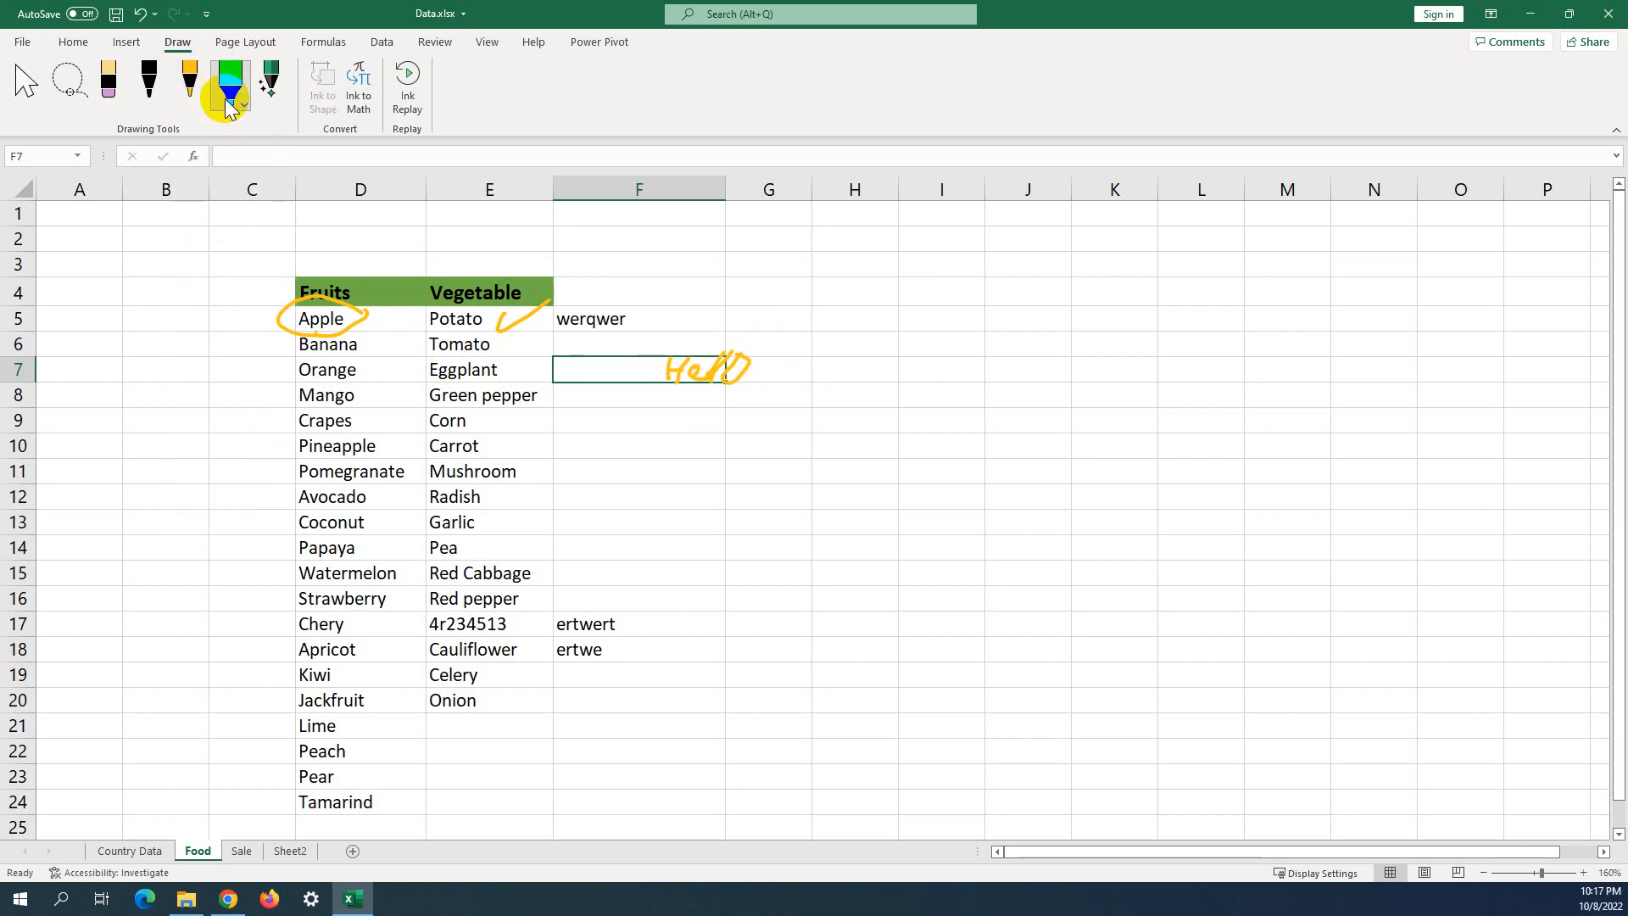
# Mark B4, Crapes, Avocado, Papaya and Corn with green highlighter strokes.
pyautogui.click(240, 104)
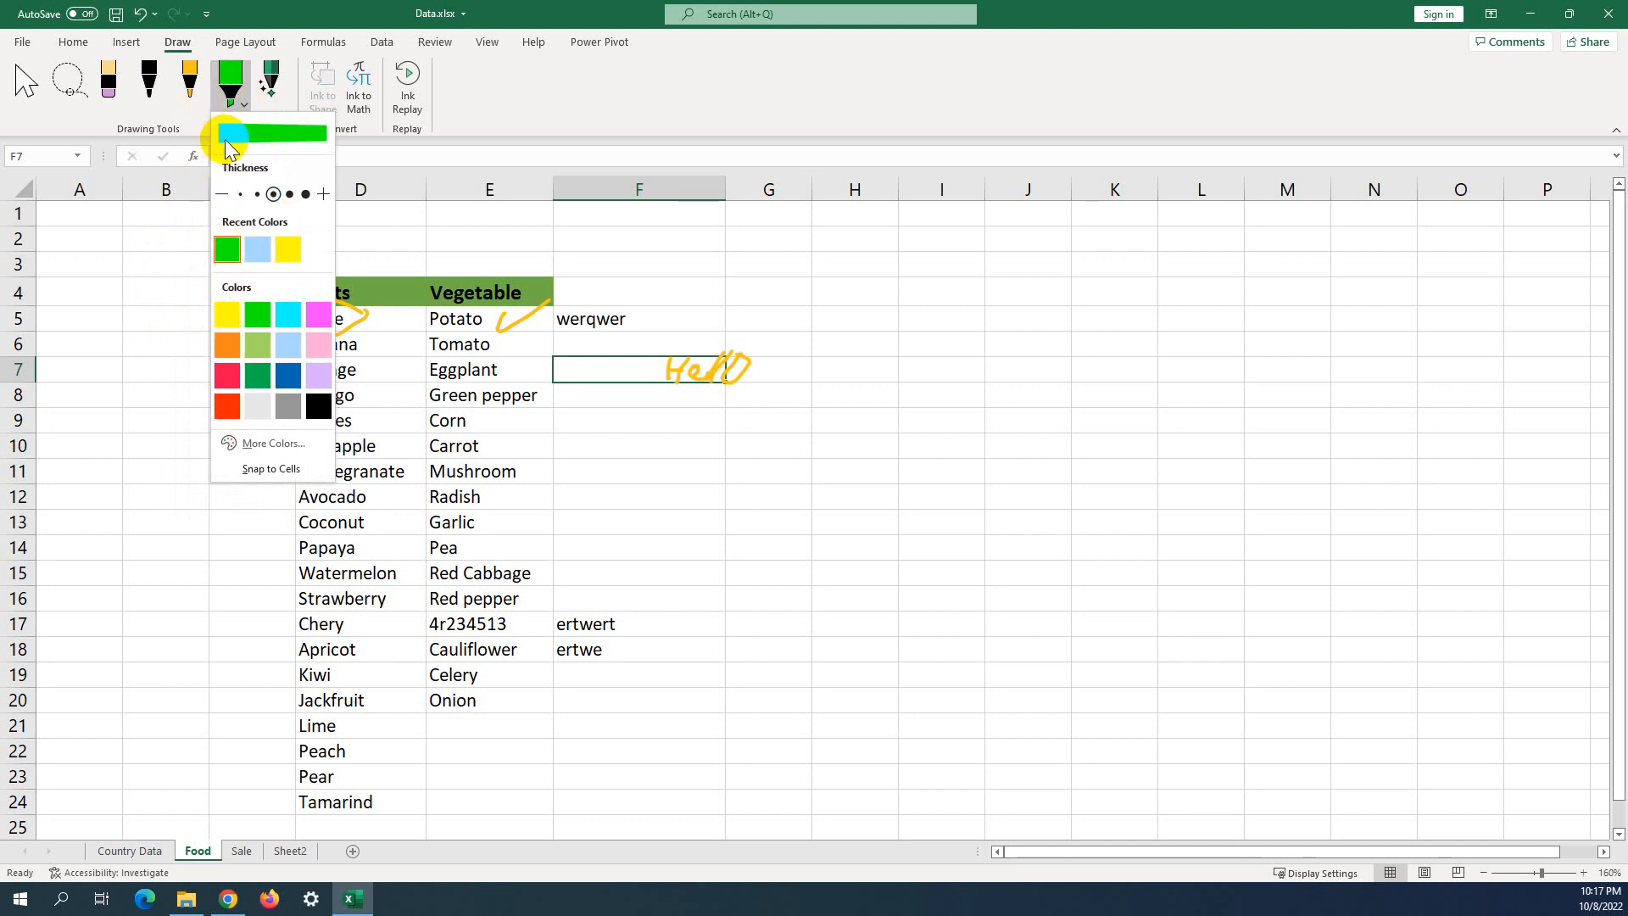
pyautogui.moveTo(139, 305); pyautogui.dragTo(137, 285)
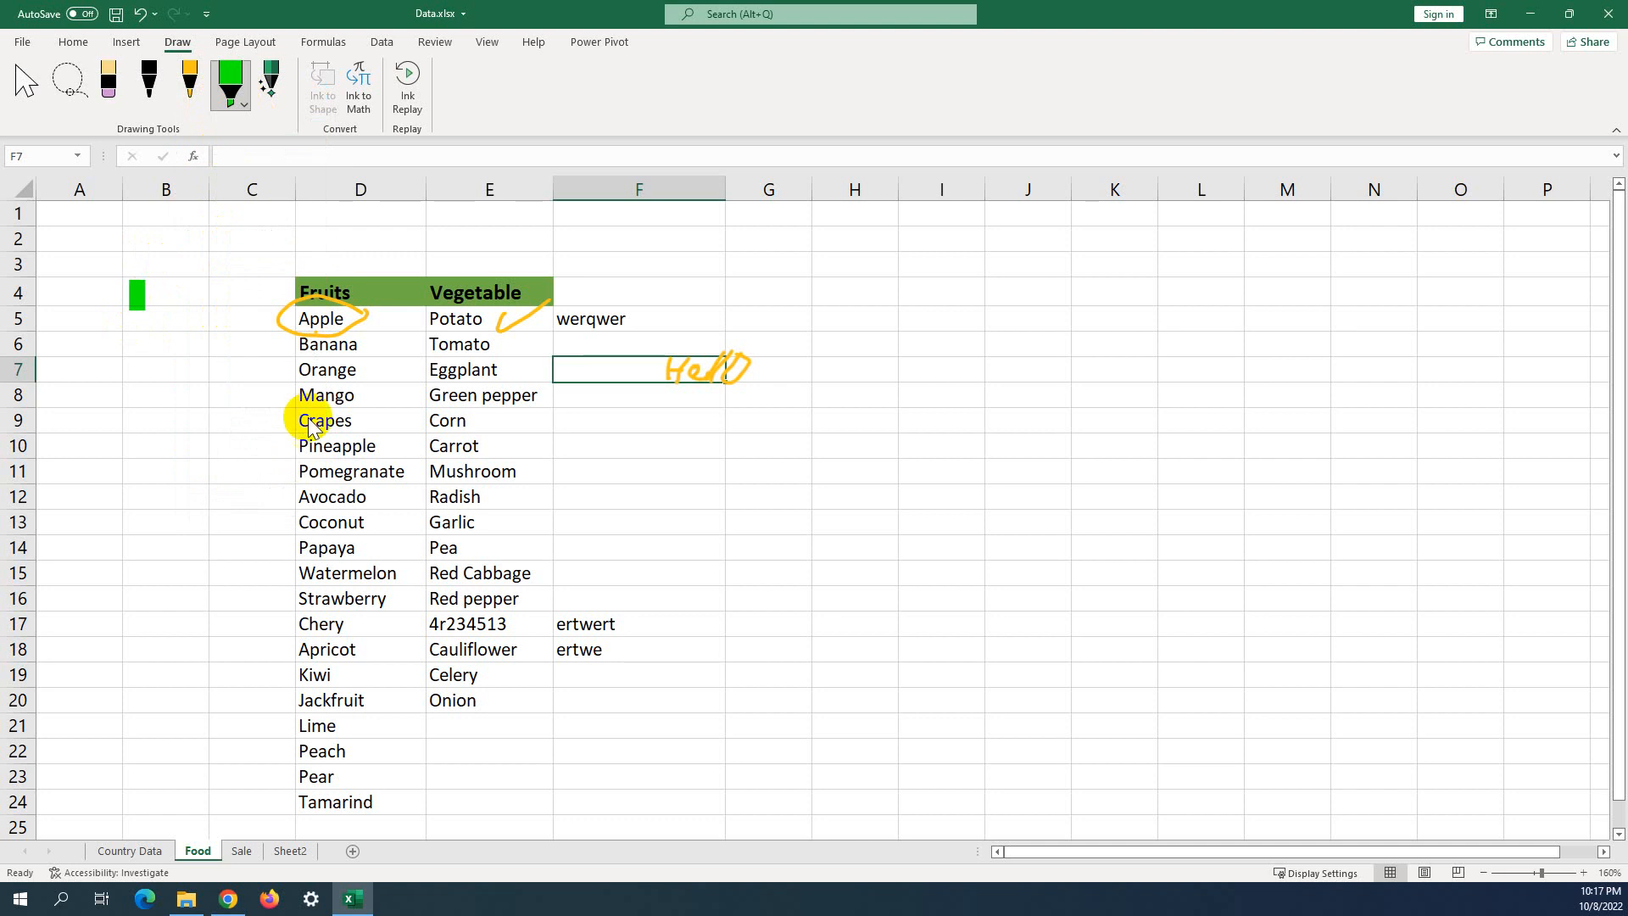
pyautogui.moveTo(296, 417); pyautogui.dragTo(352, 425)
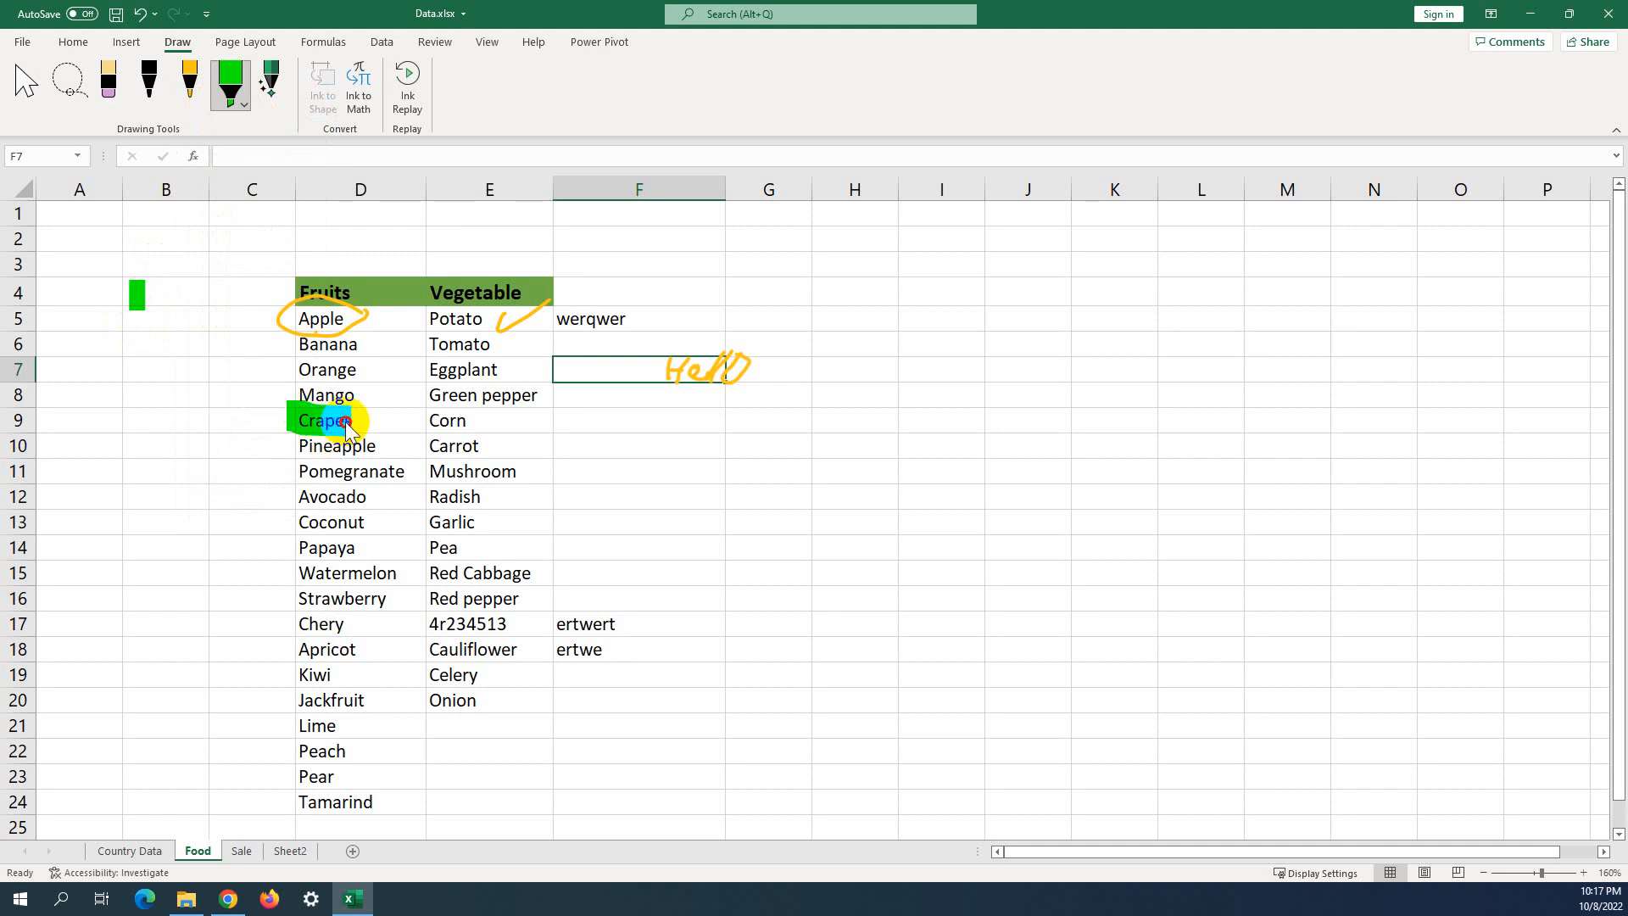
pyautogui.moveTo(289, 496); pyautogui.dragTo(371, 498)
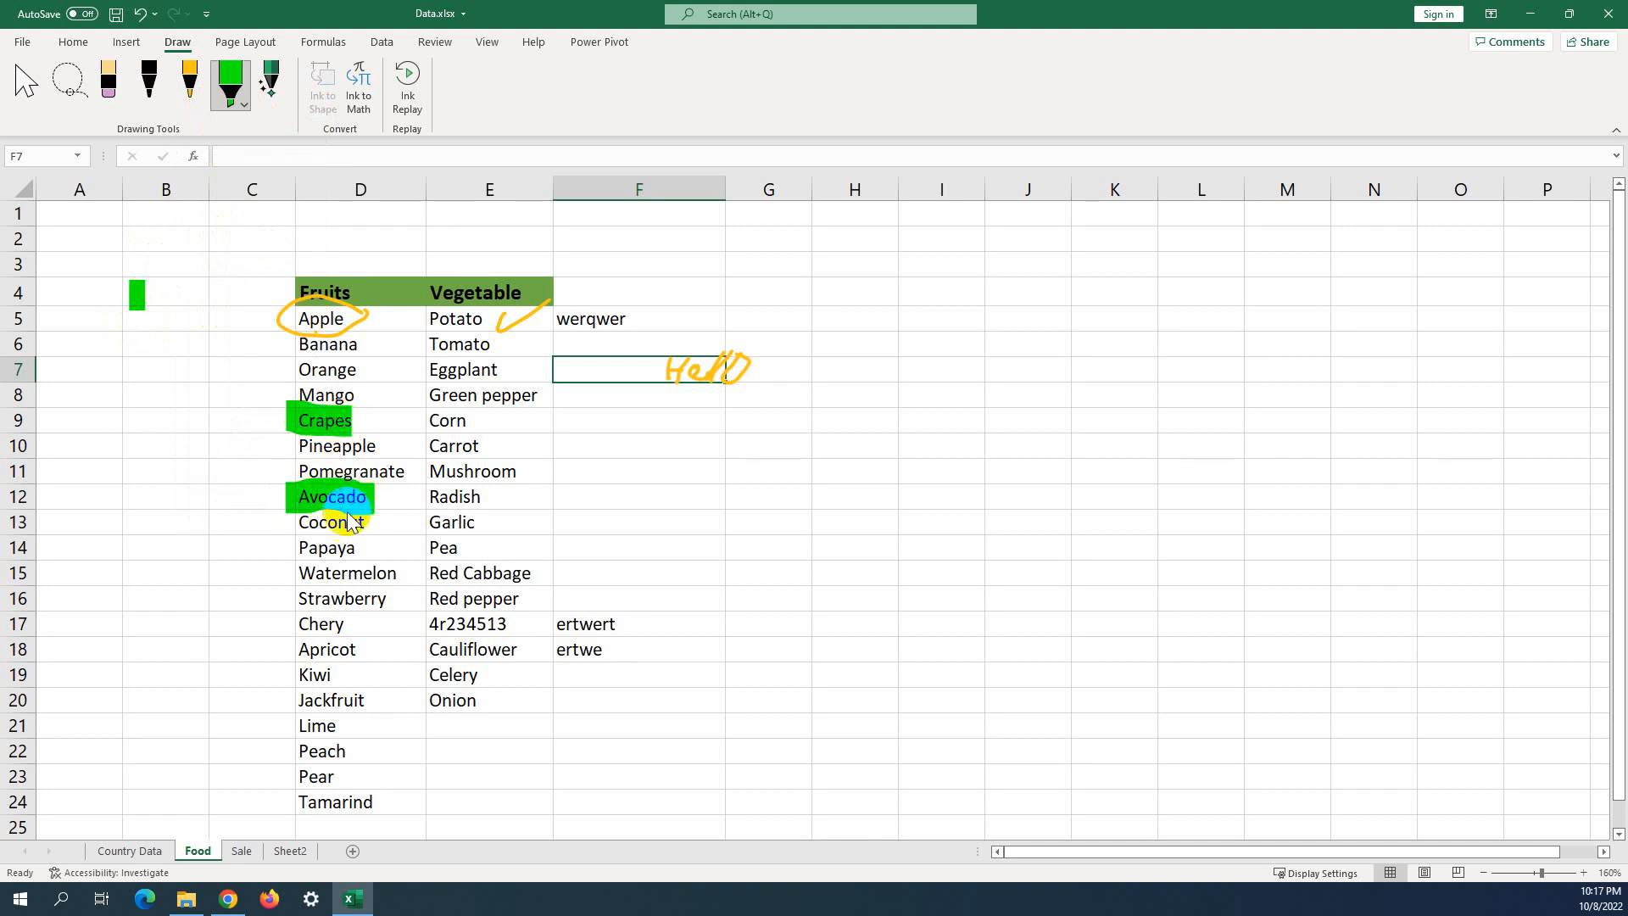
pyautogui.click(245, 103)
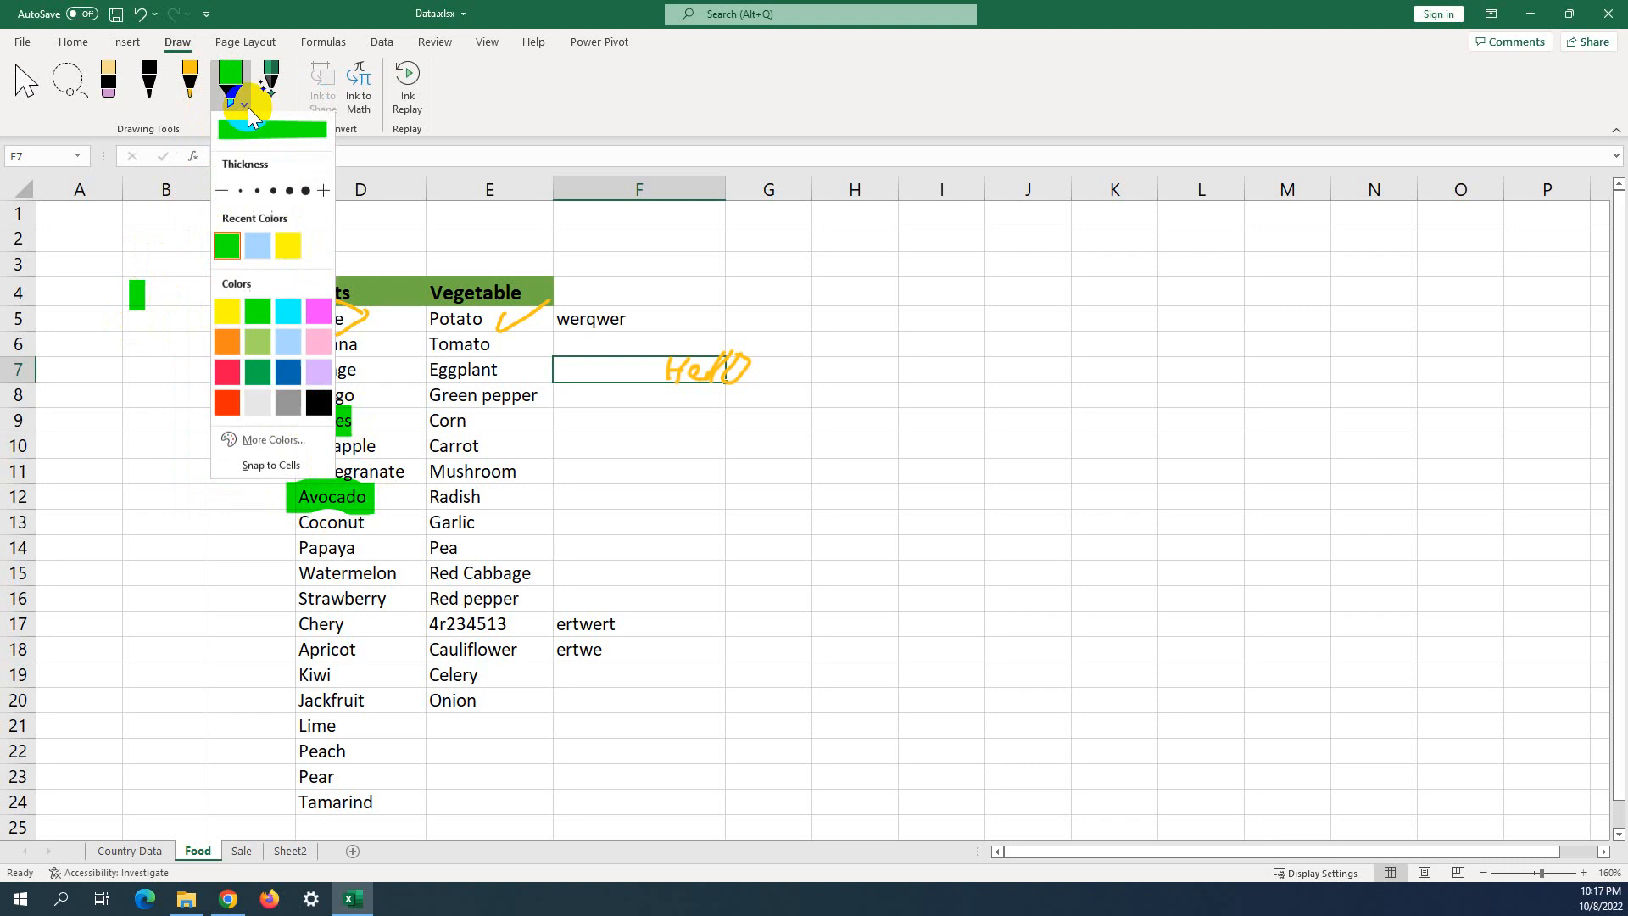
pyautogui.click(297, 547)
pyautogui.moveTo(361, 553); pyautogui.dragTo(361, 553)
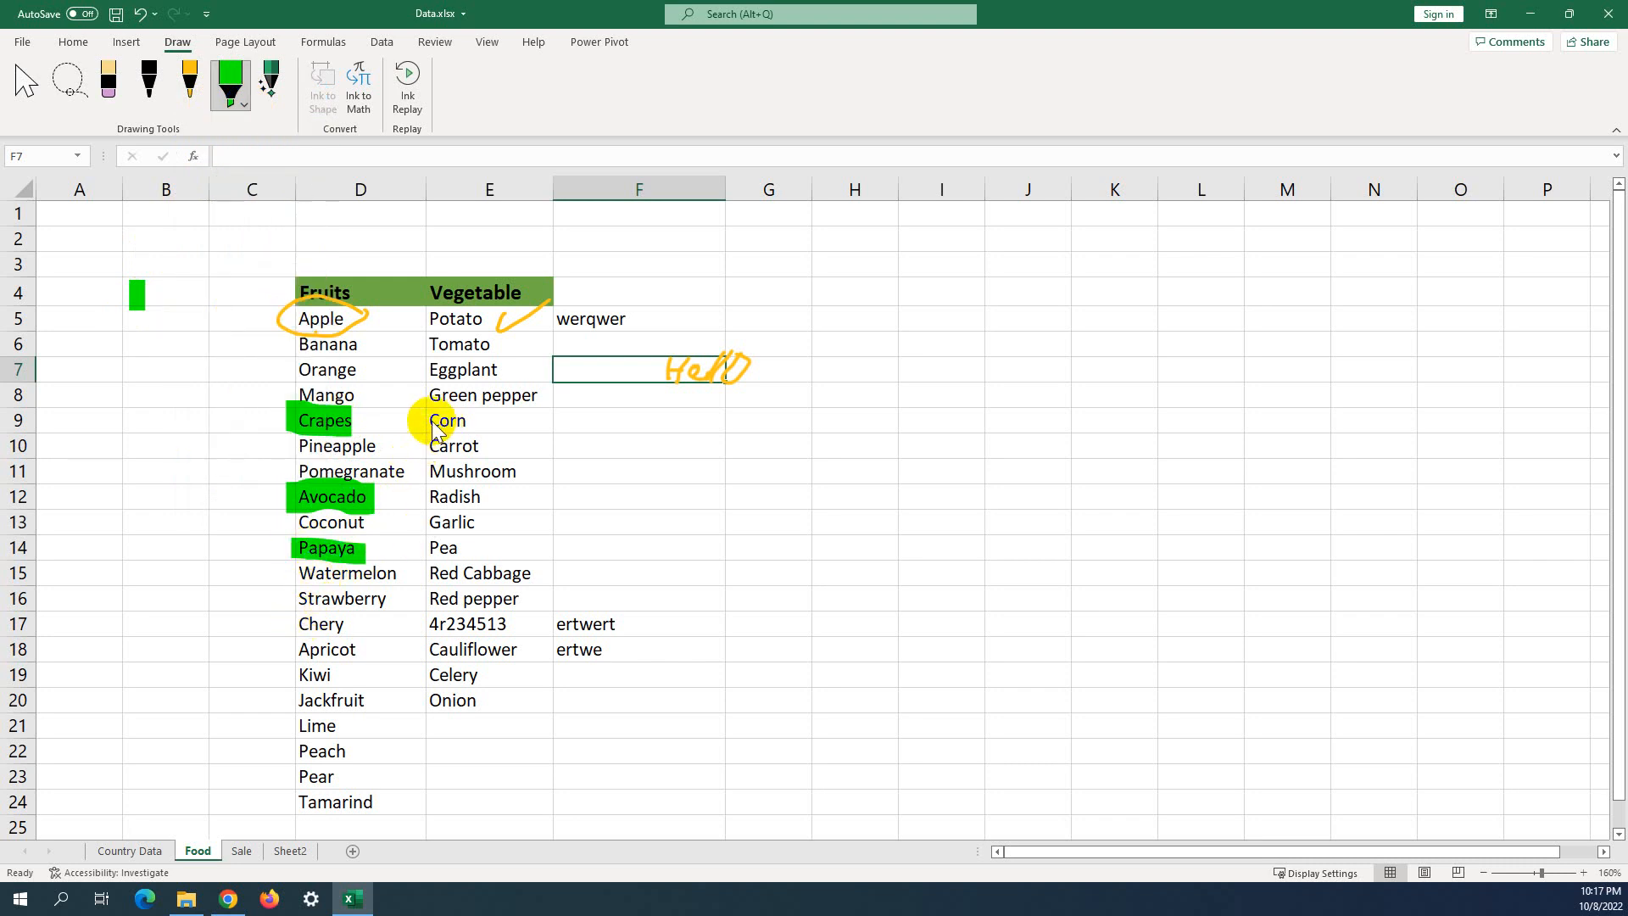
pyautogui.moveTo(431, 420)
pyautogui.mouseDown()
pyautogui.moveTo(471, 422)
pyautogui.moveTo(444, 407)
pyautogui.mouseUp()
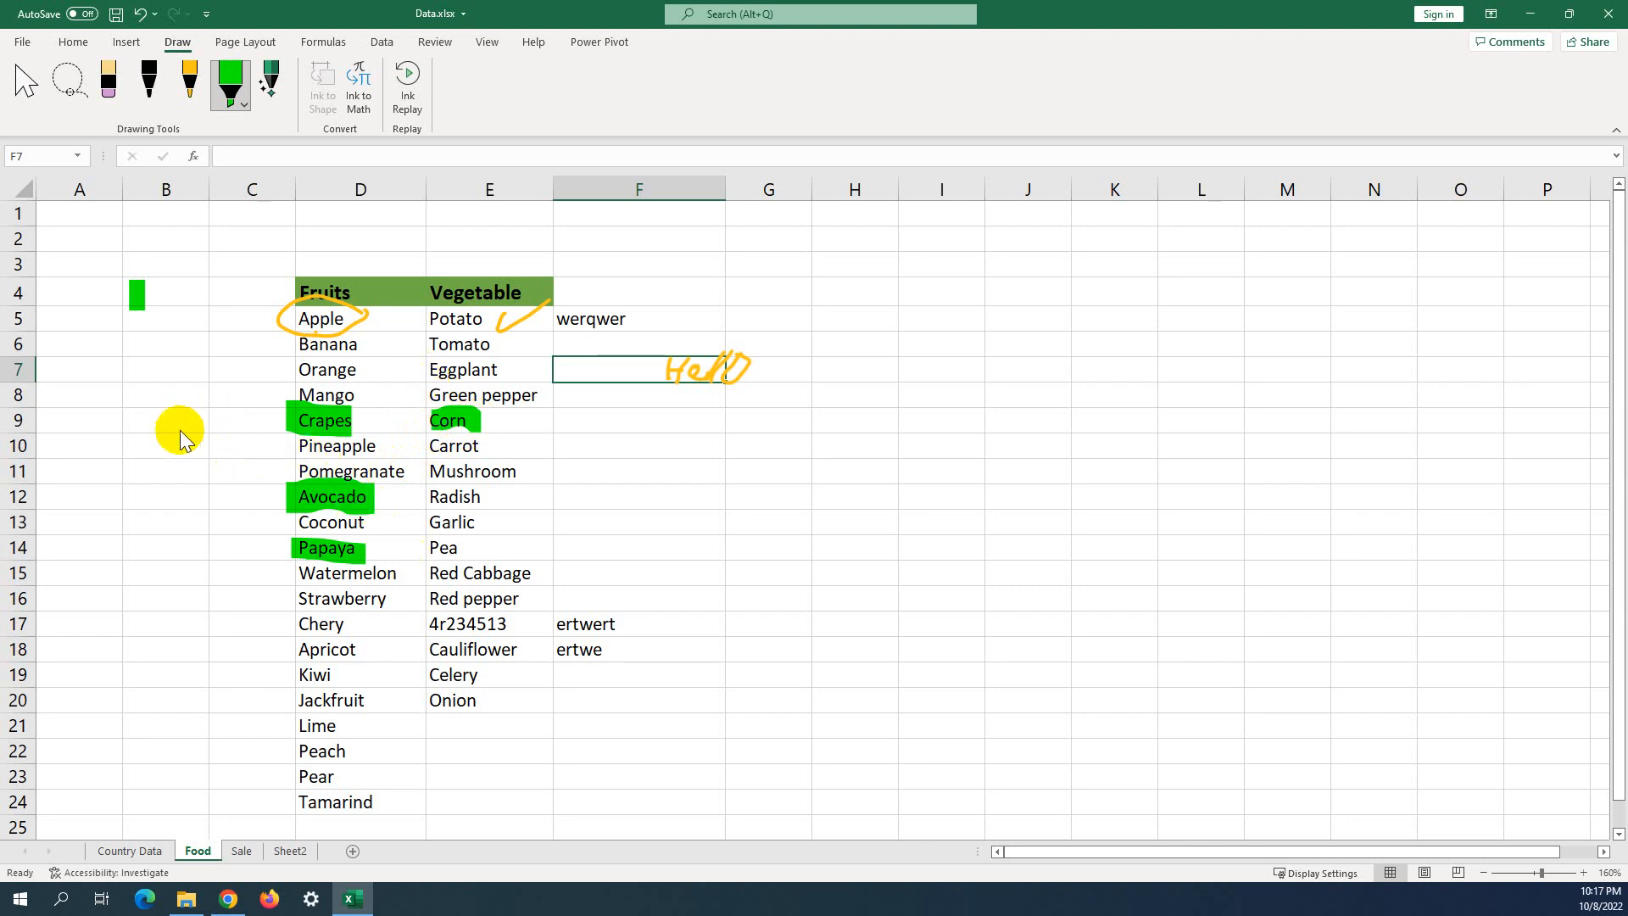
# Hide all ink on the Food sheet, then show it again.
pyautogui.click(435, 43)
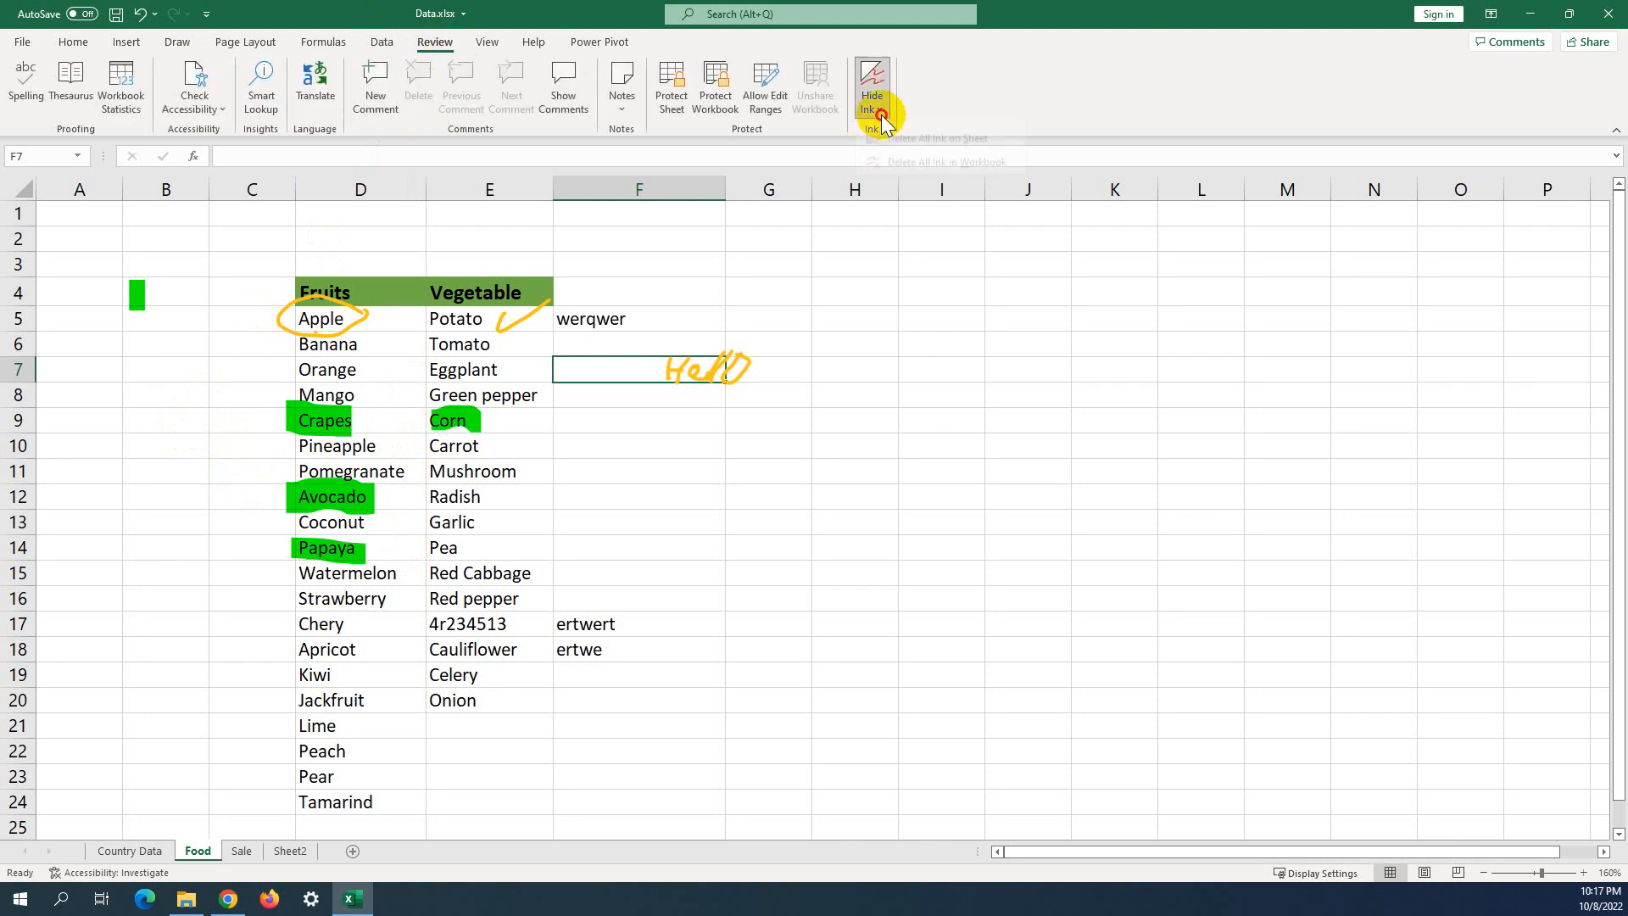
pyautogui.click(876, 109)
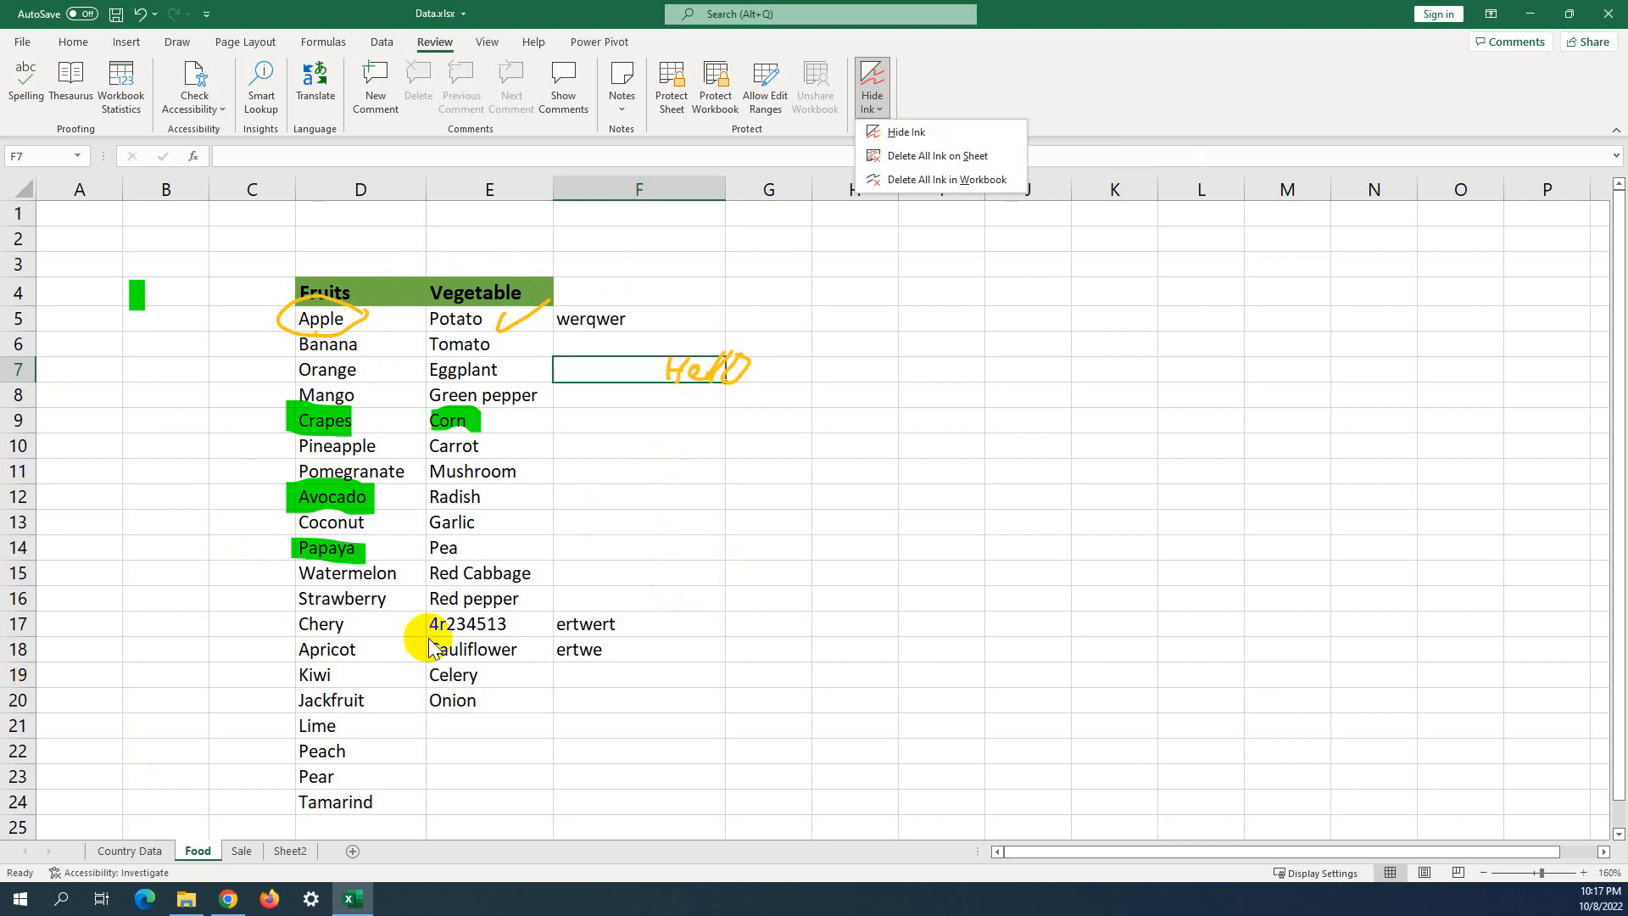
pyautogui.click(873, 134)
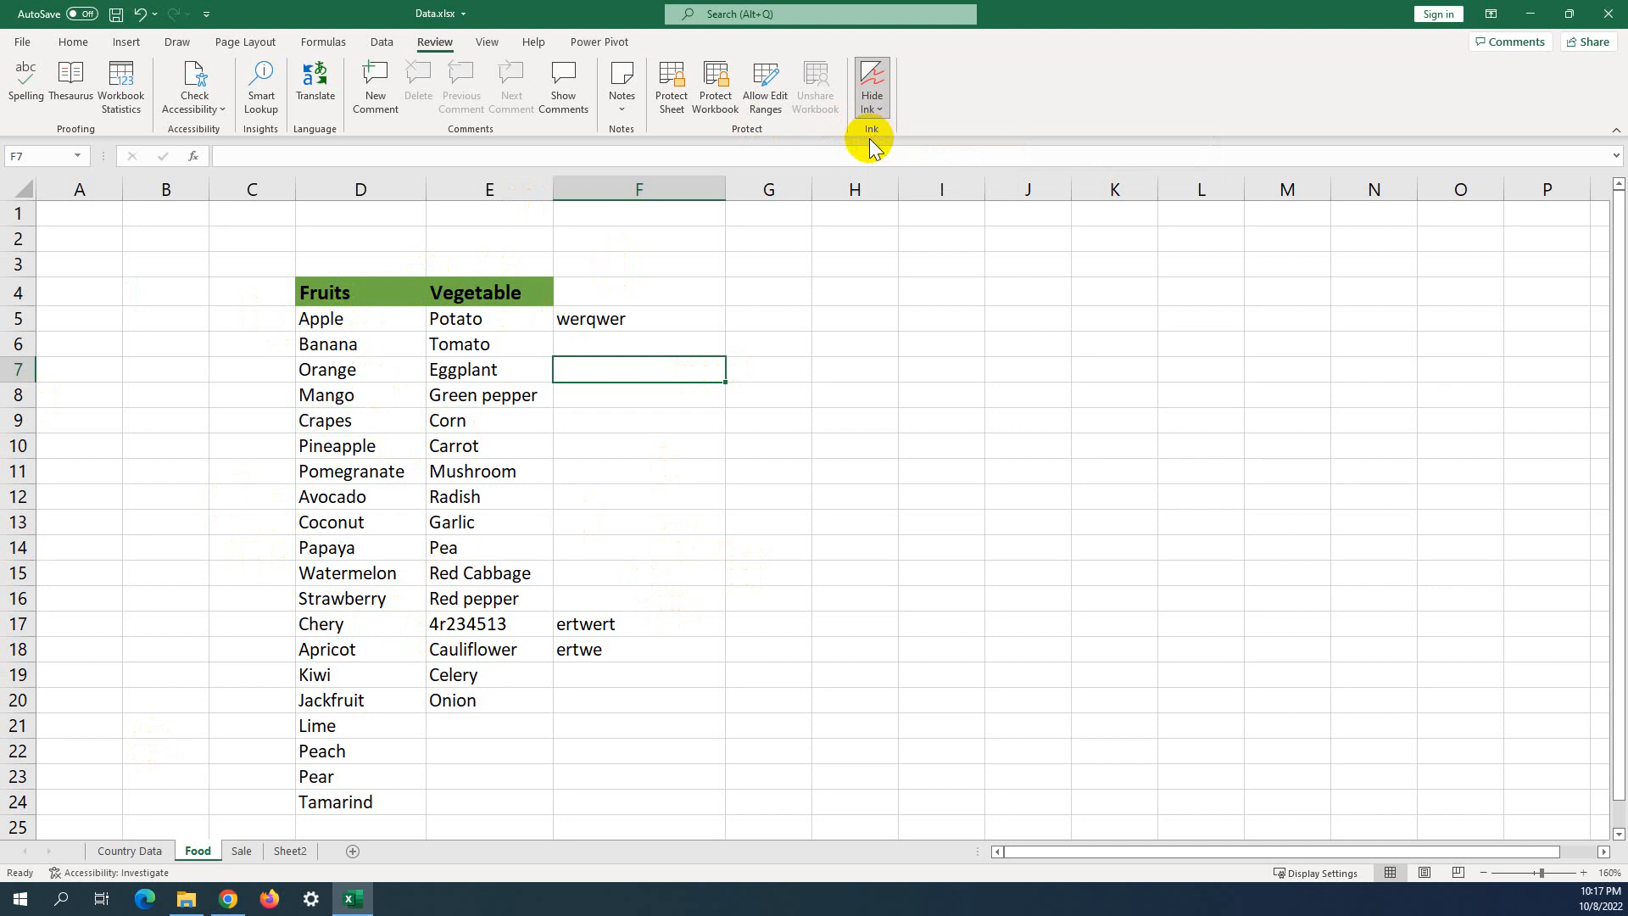
pyautogui.click(878, 110)
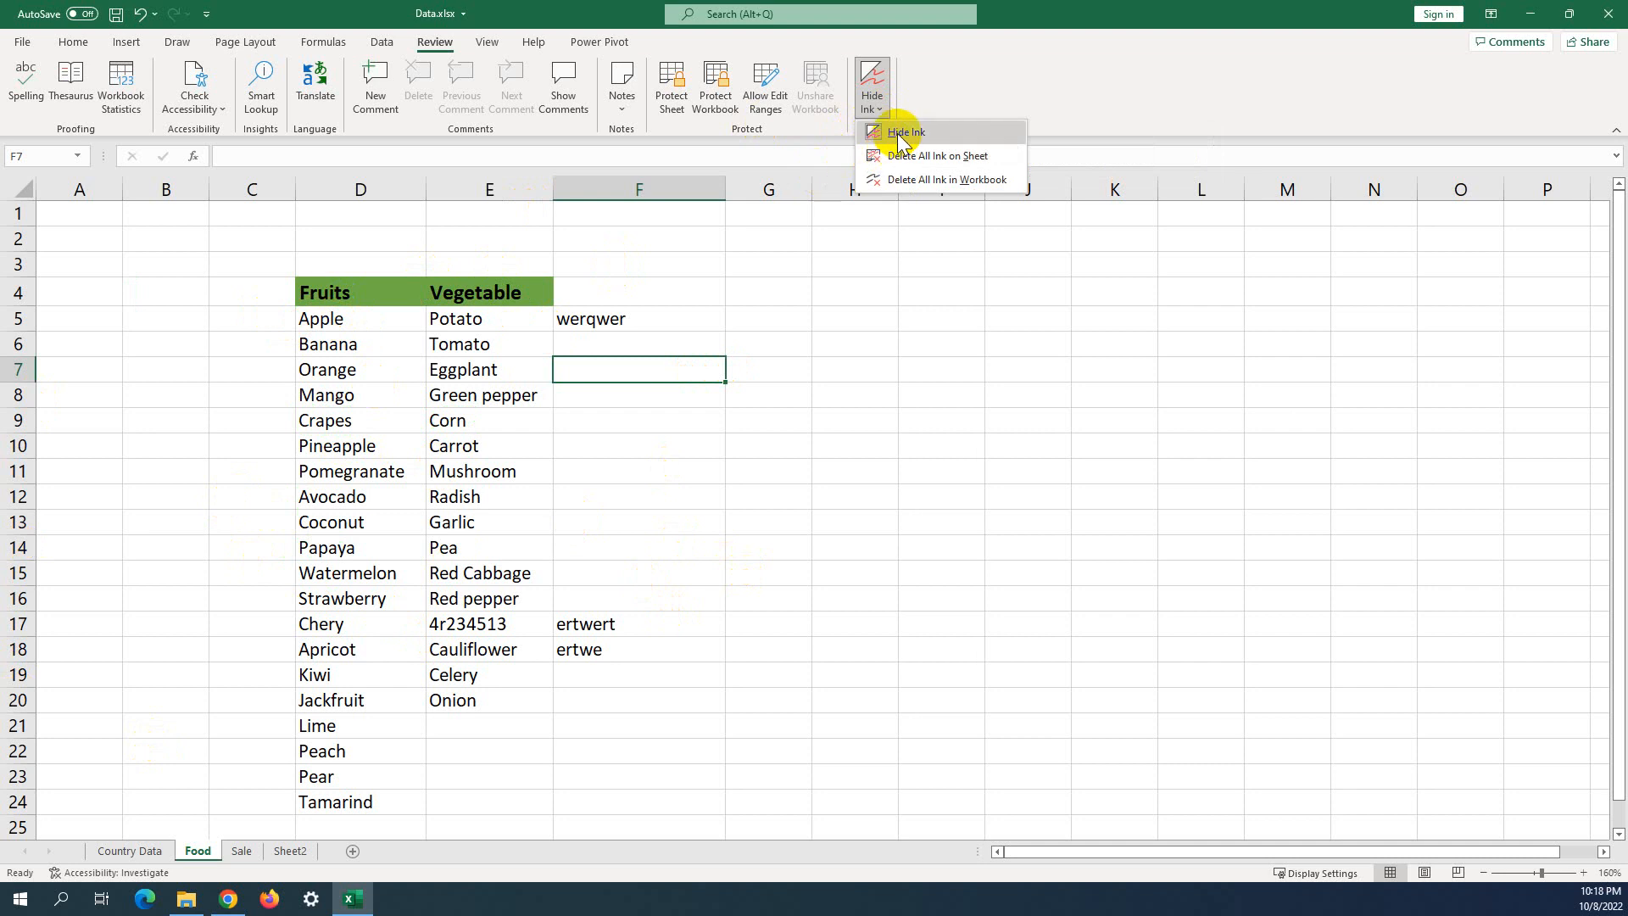
pyautogui.click(899, 133)
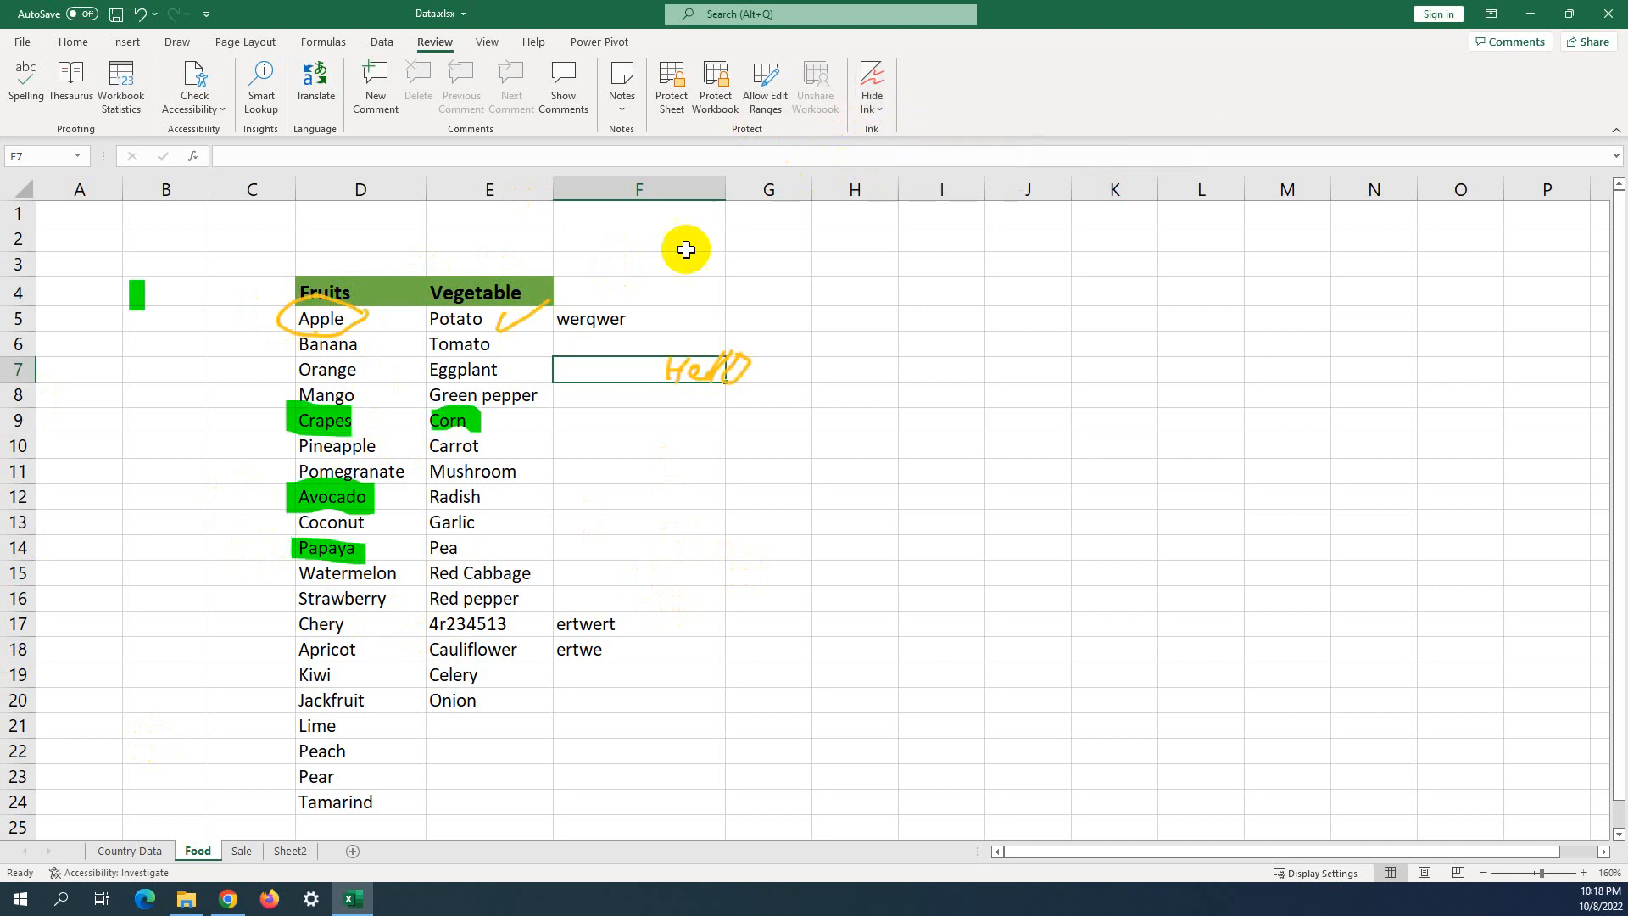
# Delete all ink on the sheet, undo with Ctrl+Z, and review the Hide Ink options.
pyautogui.click(872, 104)
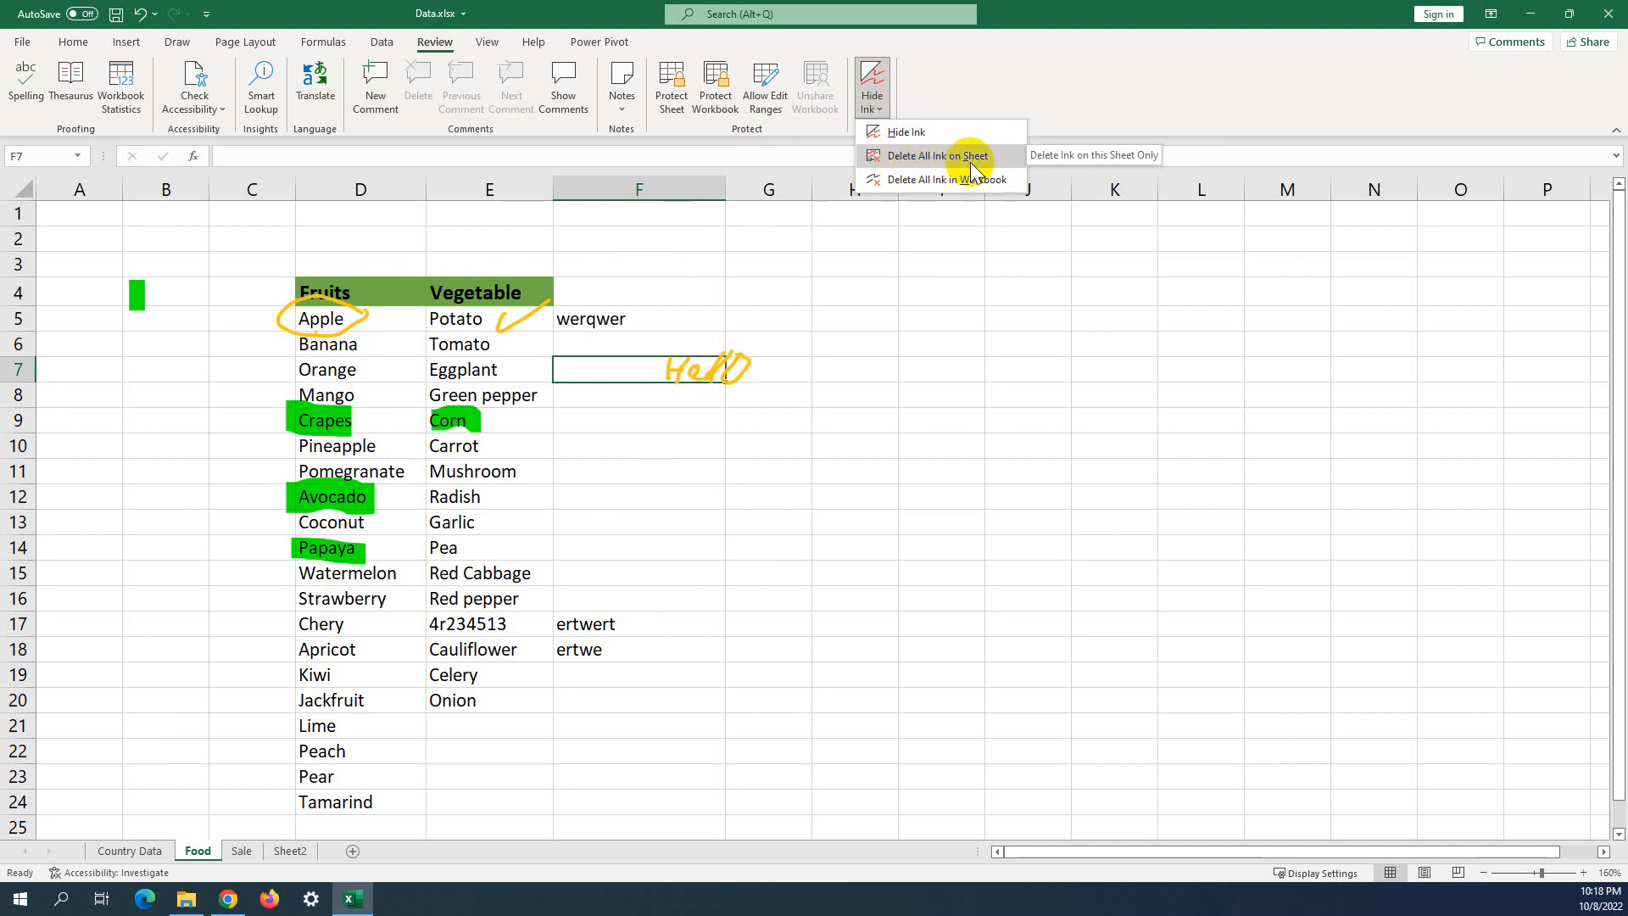
pyautogui.click(927, 156)
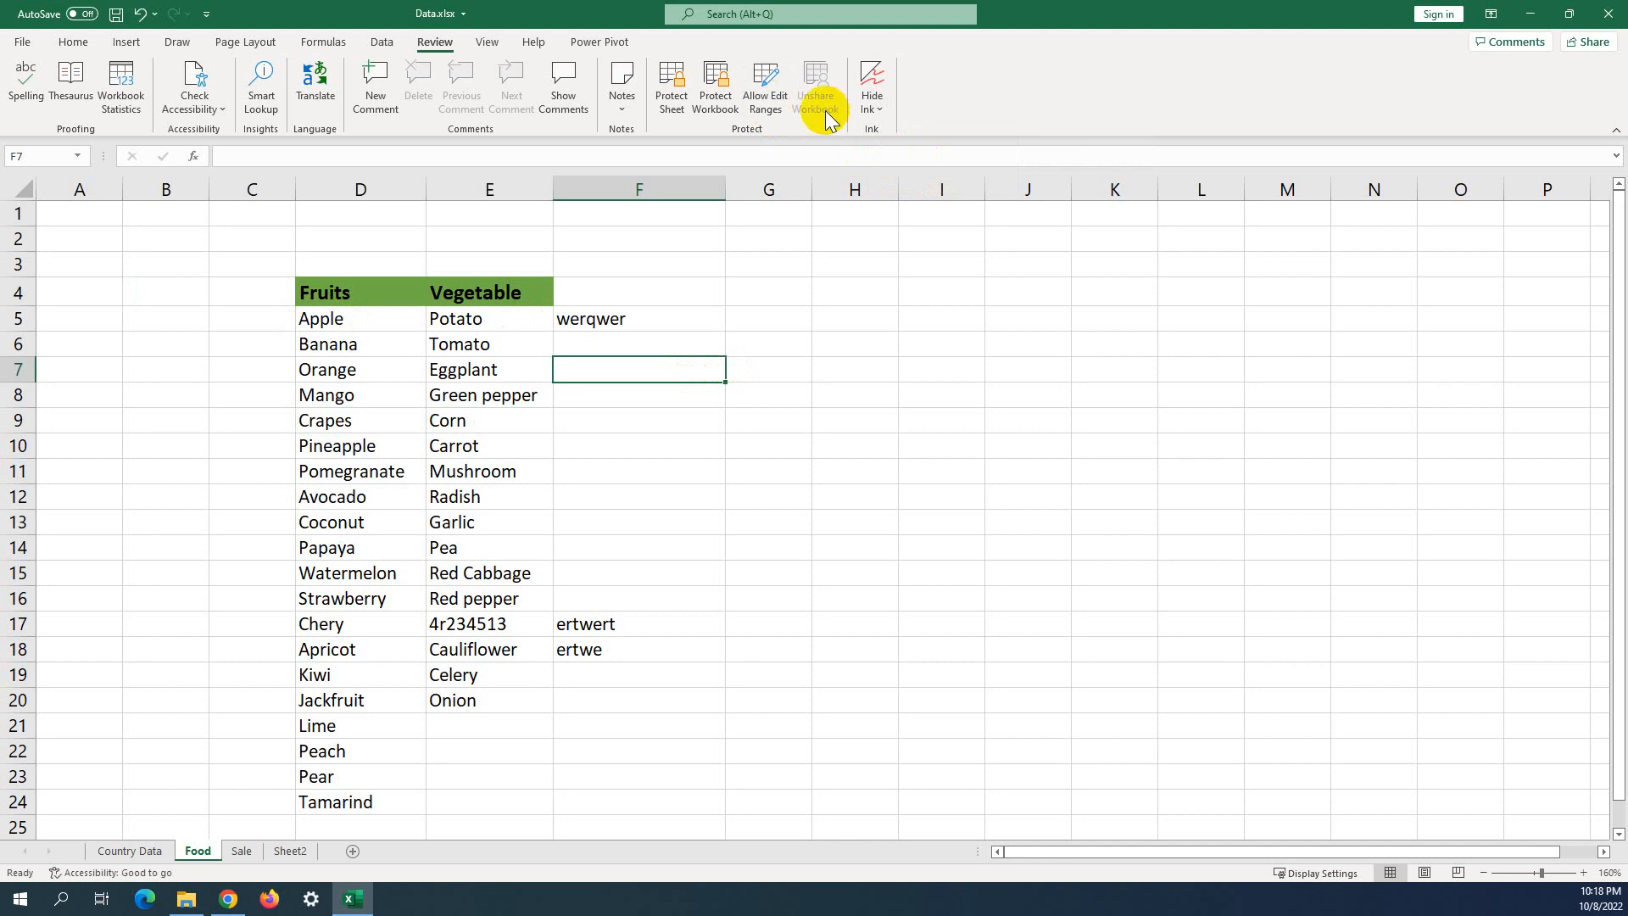
pyautogui.hotkey('ctrl', 'z')
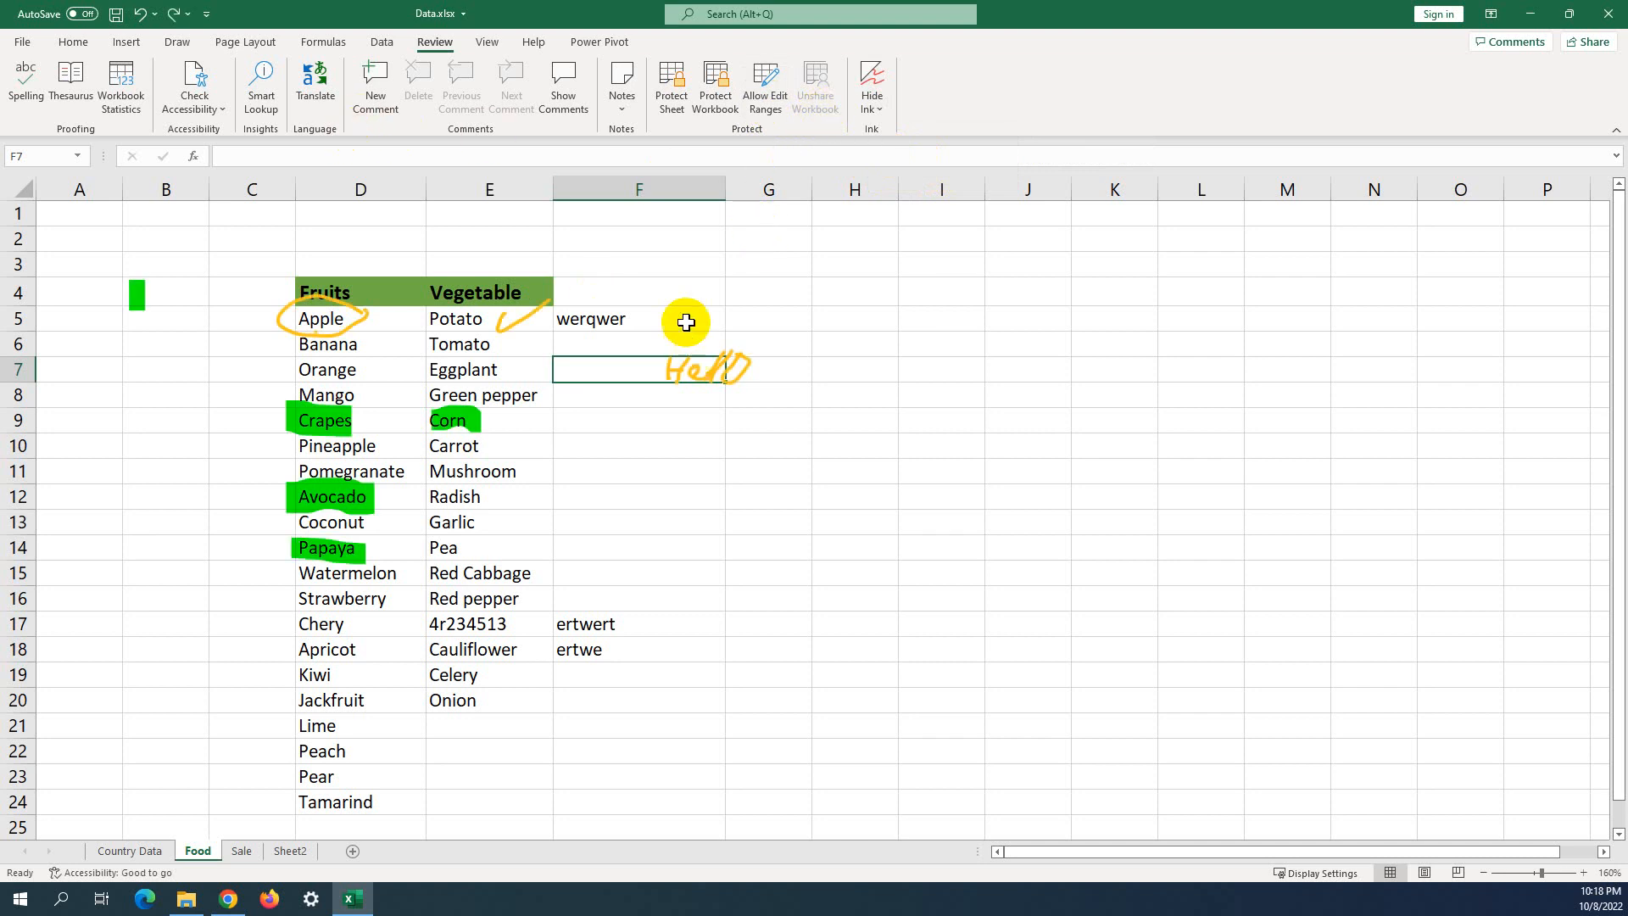
pyautogui.click(877, 115)
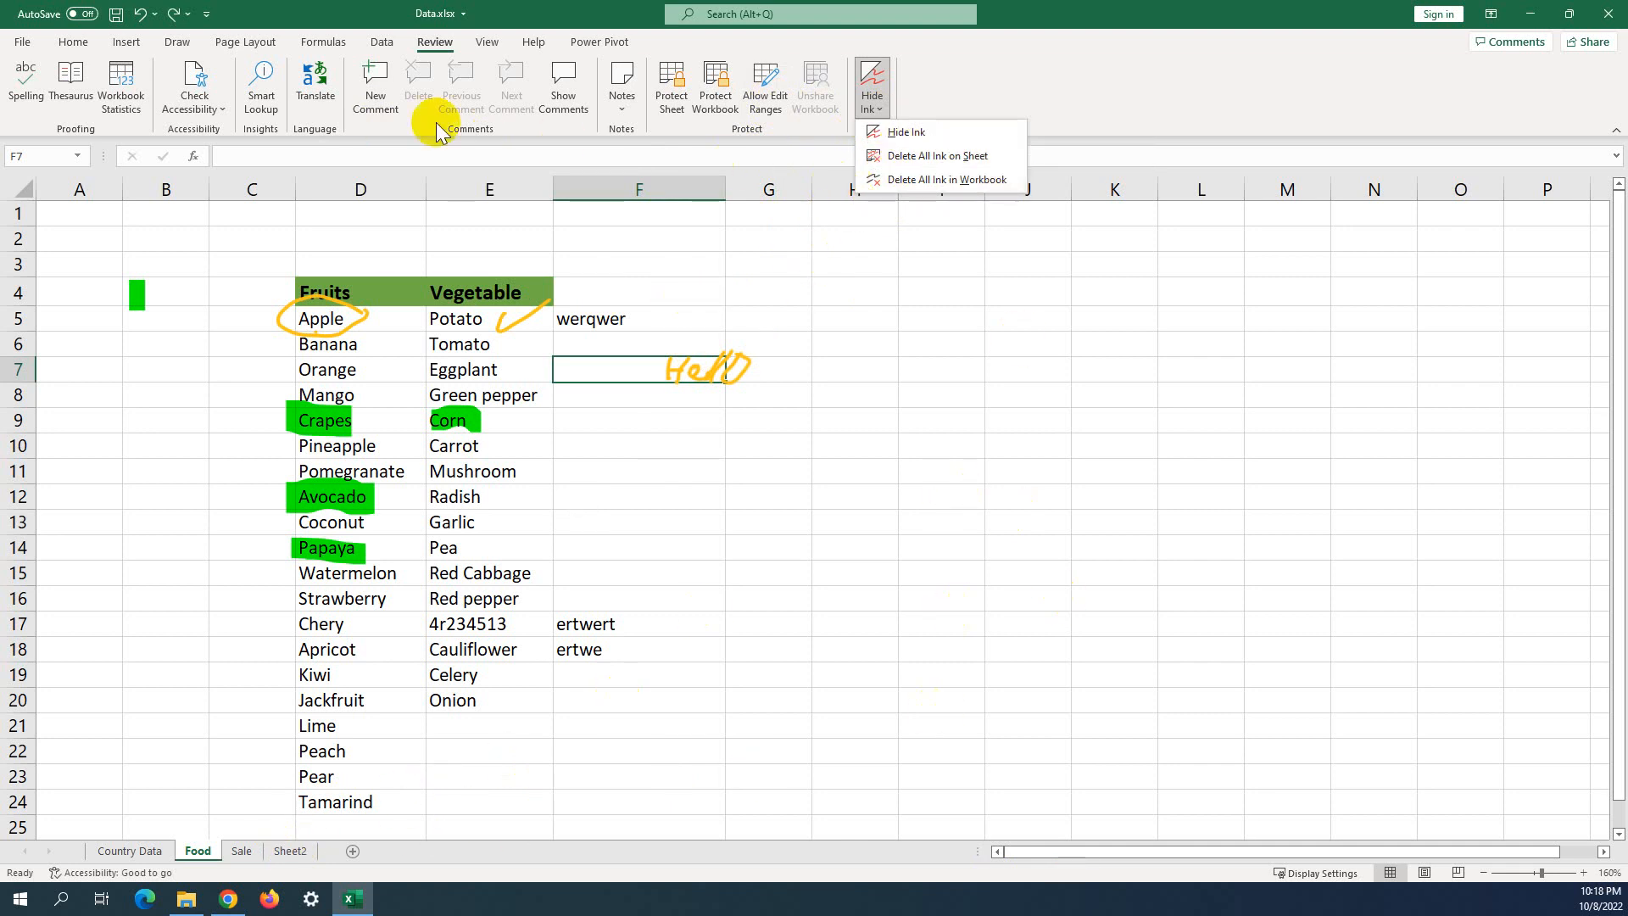
pyautogui.click(329, 347)
# Delete the ink circle around Apple.
pyautogui.click(333, 310)
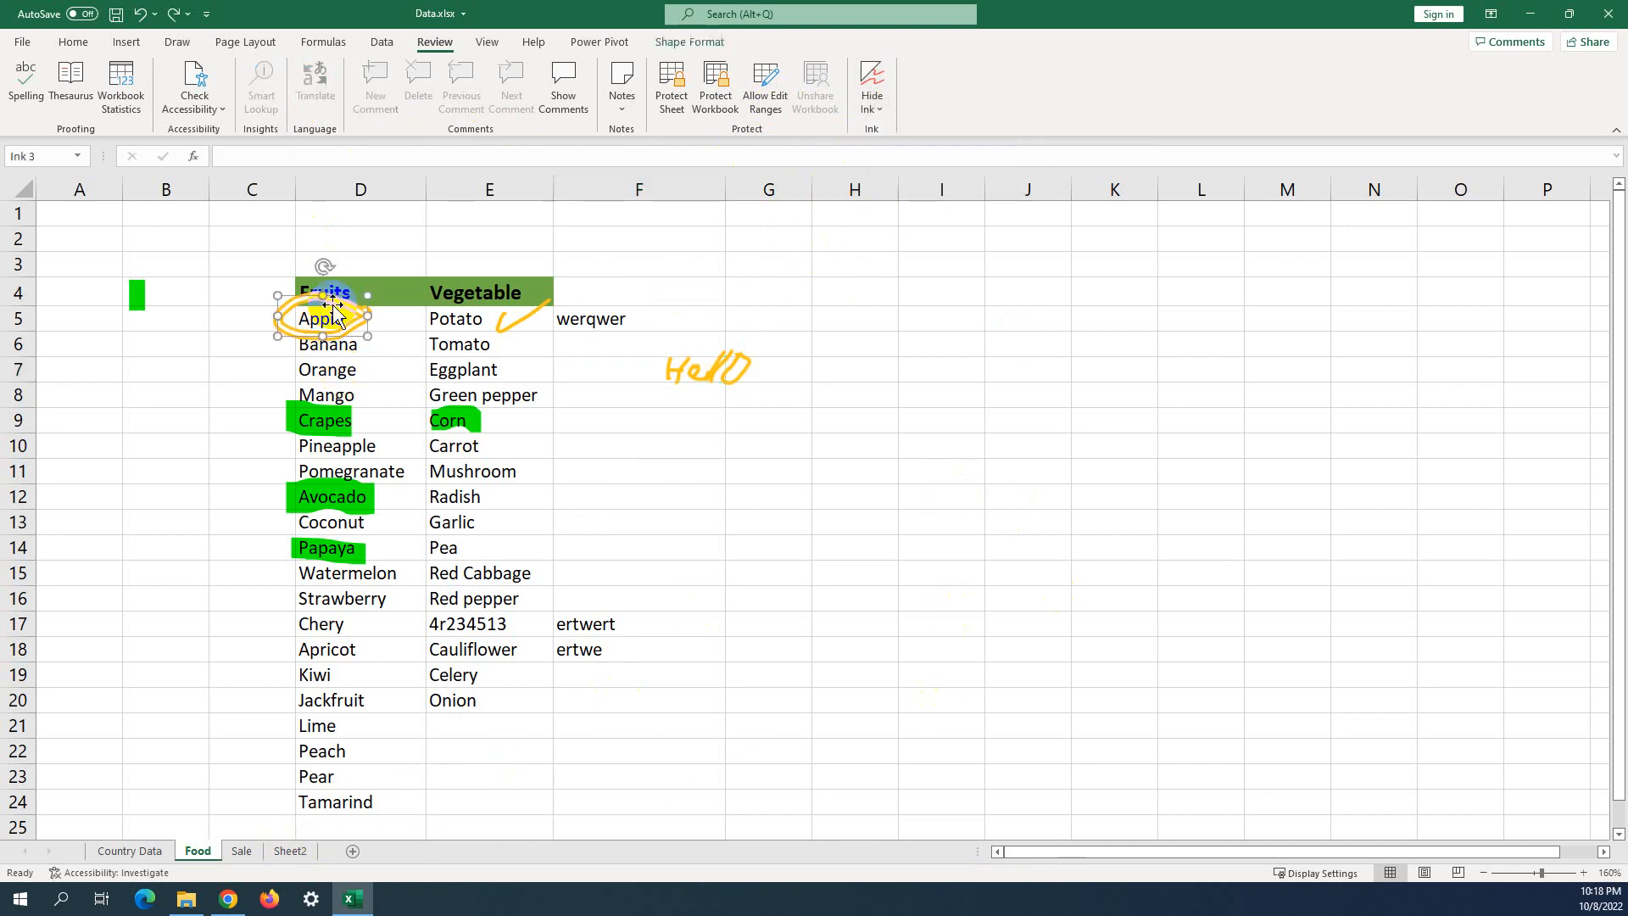
pyautogui.press('Delete')
pyautogui.click(335, 408)
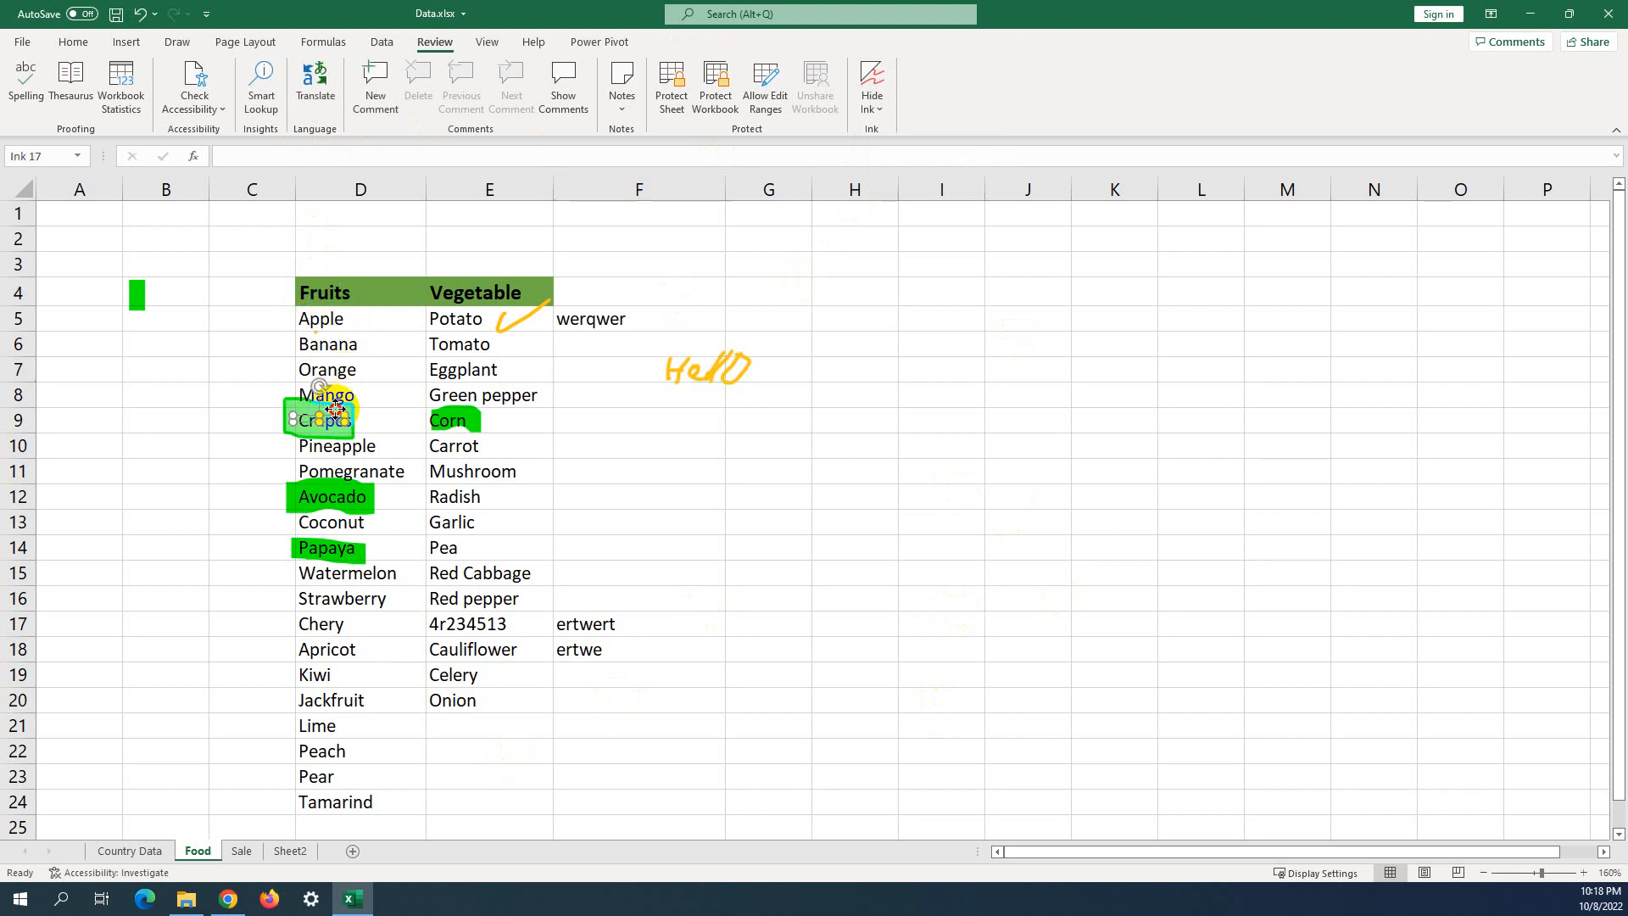
pyautogui.click(437, 340)
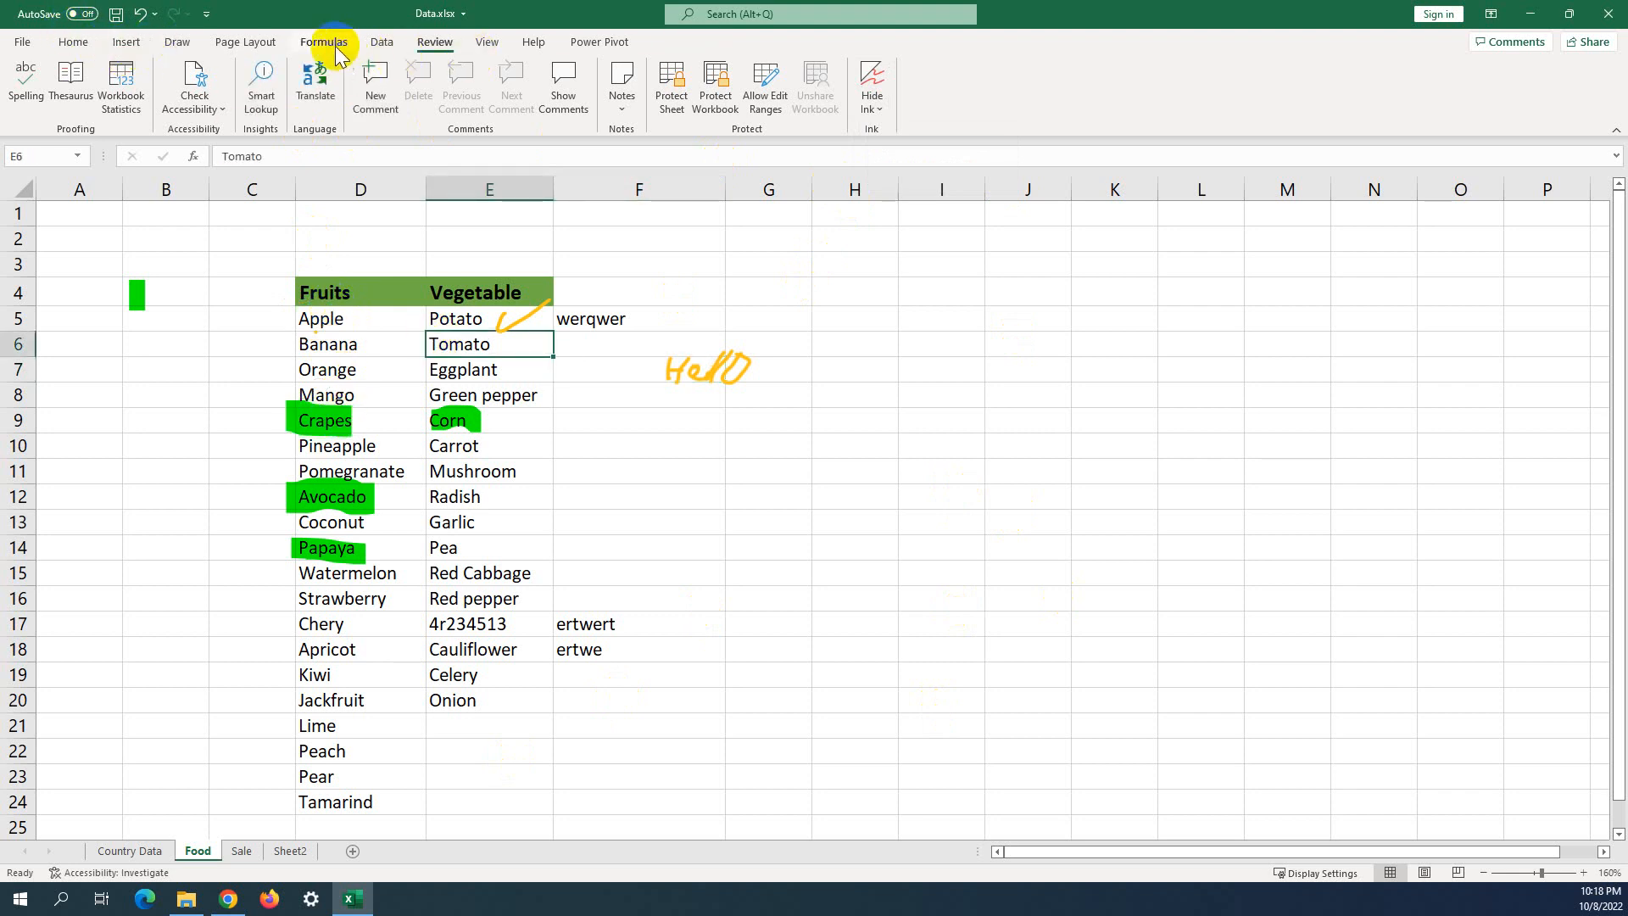
# Use the Draw eraser to remove the B4 mark, Crapes and Corn highlights, and handwritten Hello.
pyautogui.click(178, 42)
pyautogui.click(108, 85)
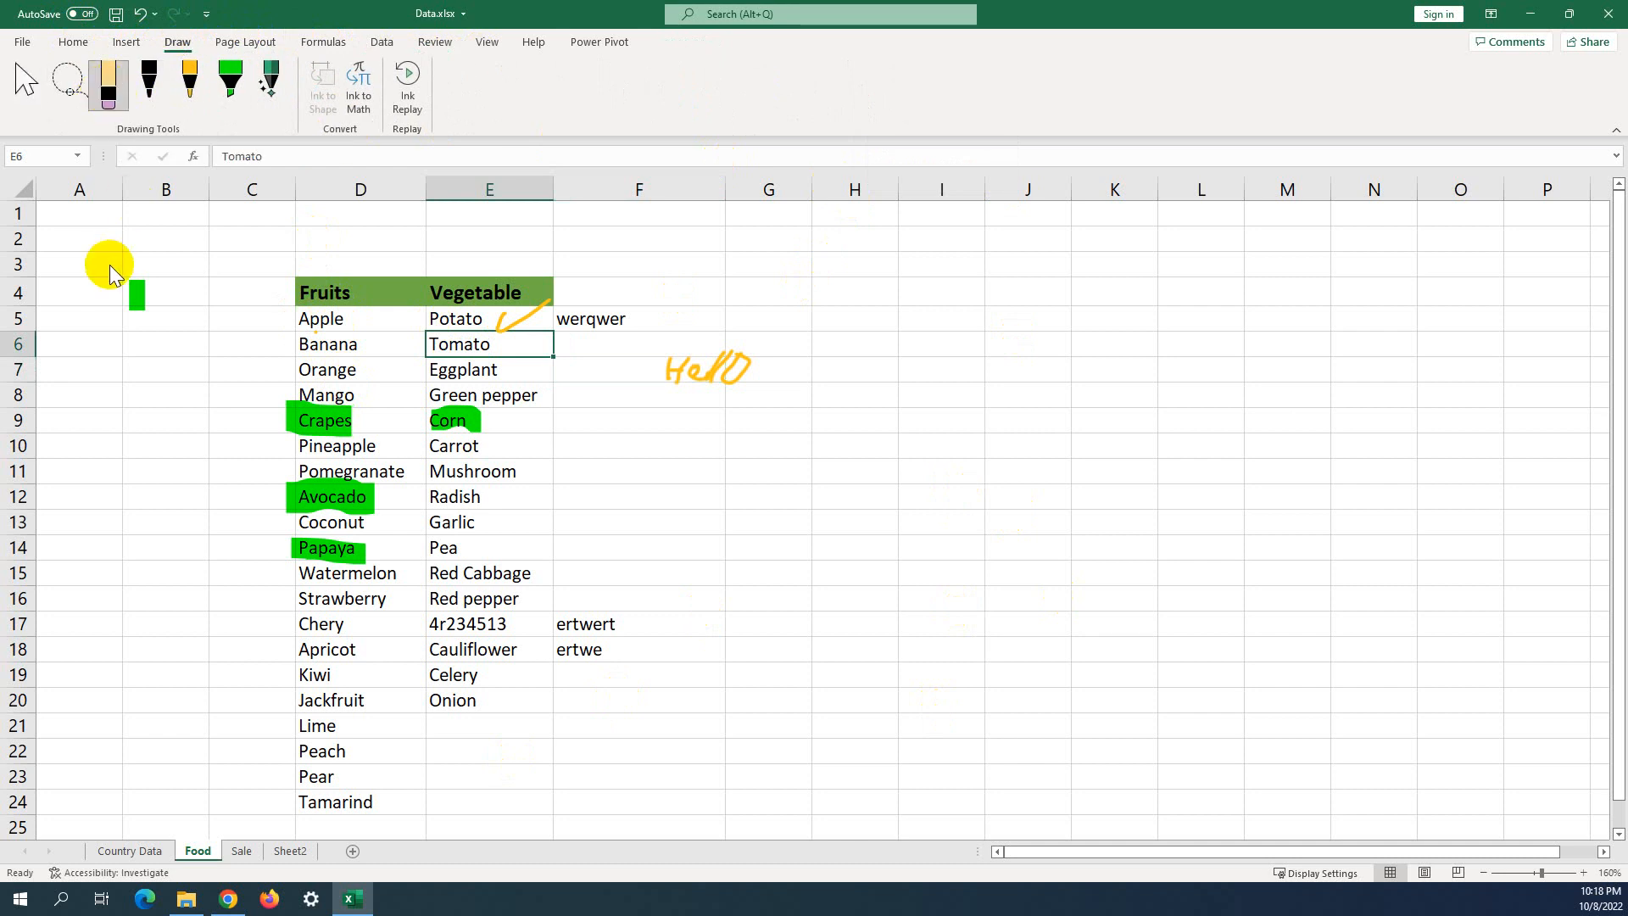
pyautogui.click(130, 287)
pyautogui.click(327, 420)
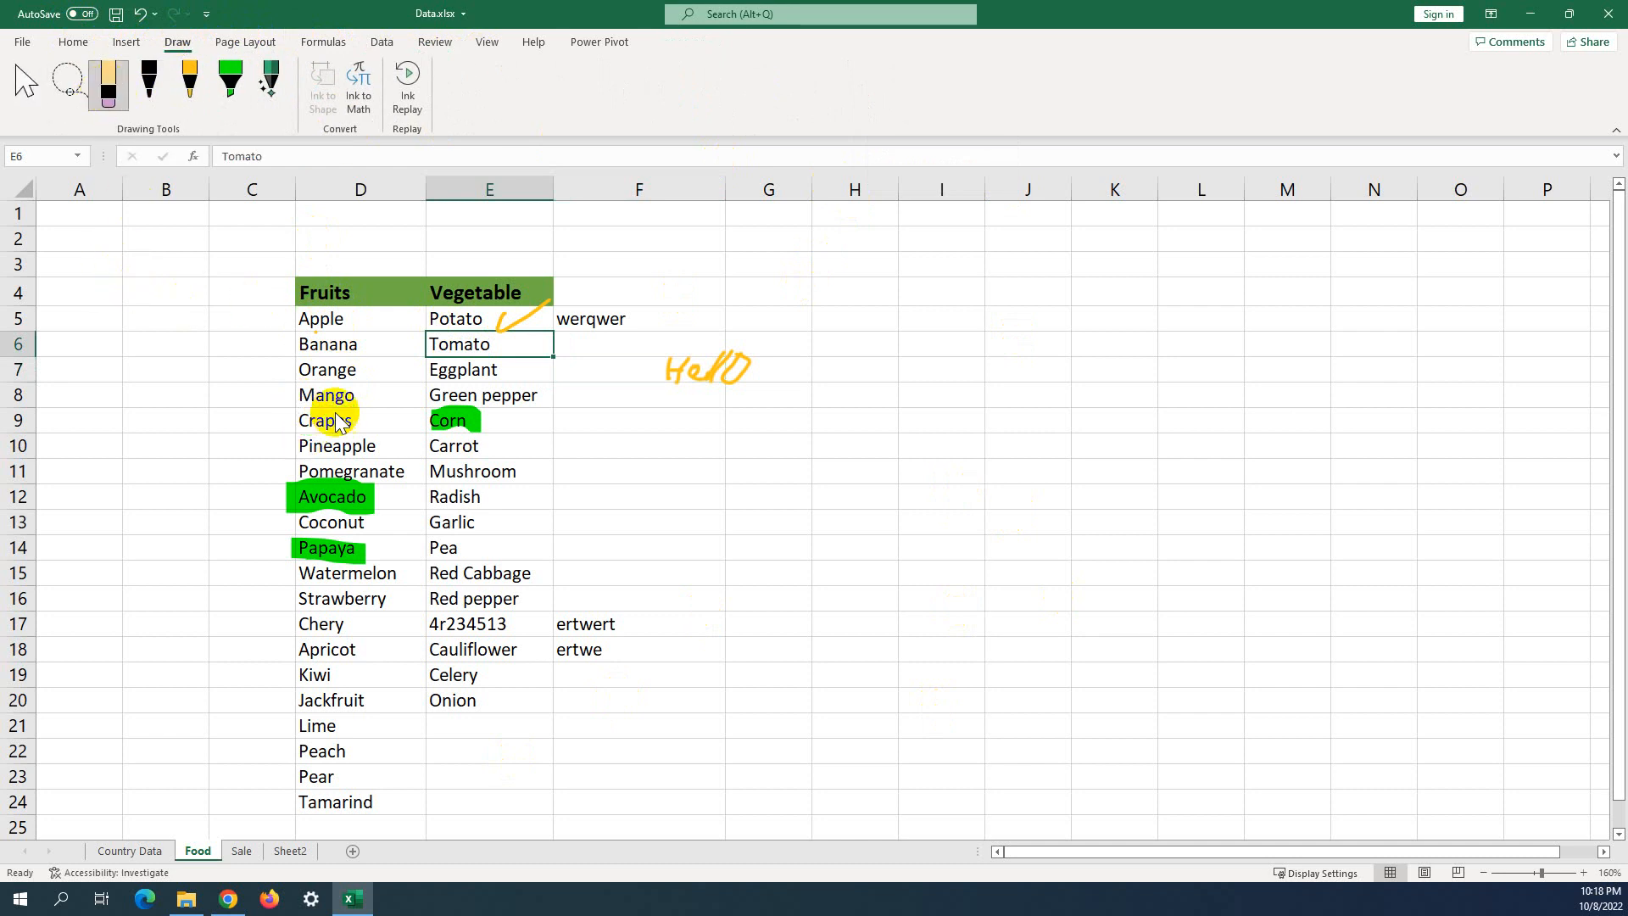
pyautogui.click(450, 420)
pyautogui.click(710, 375)
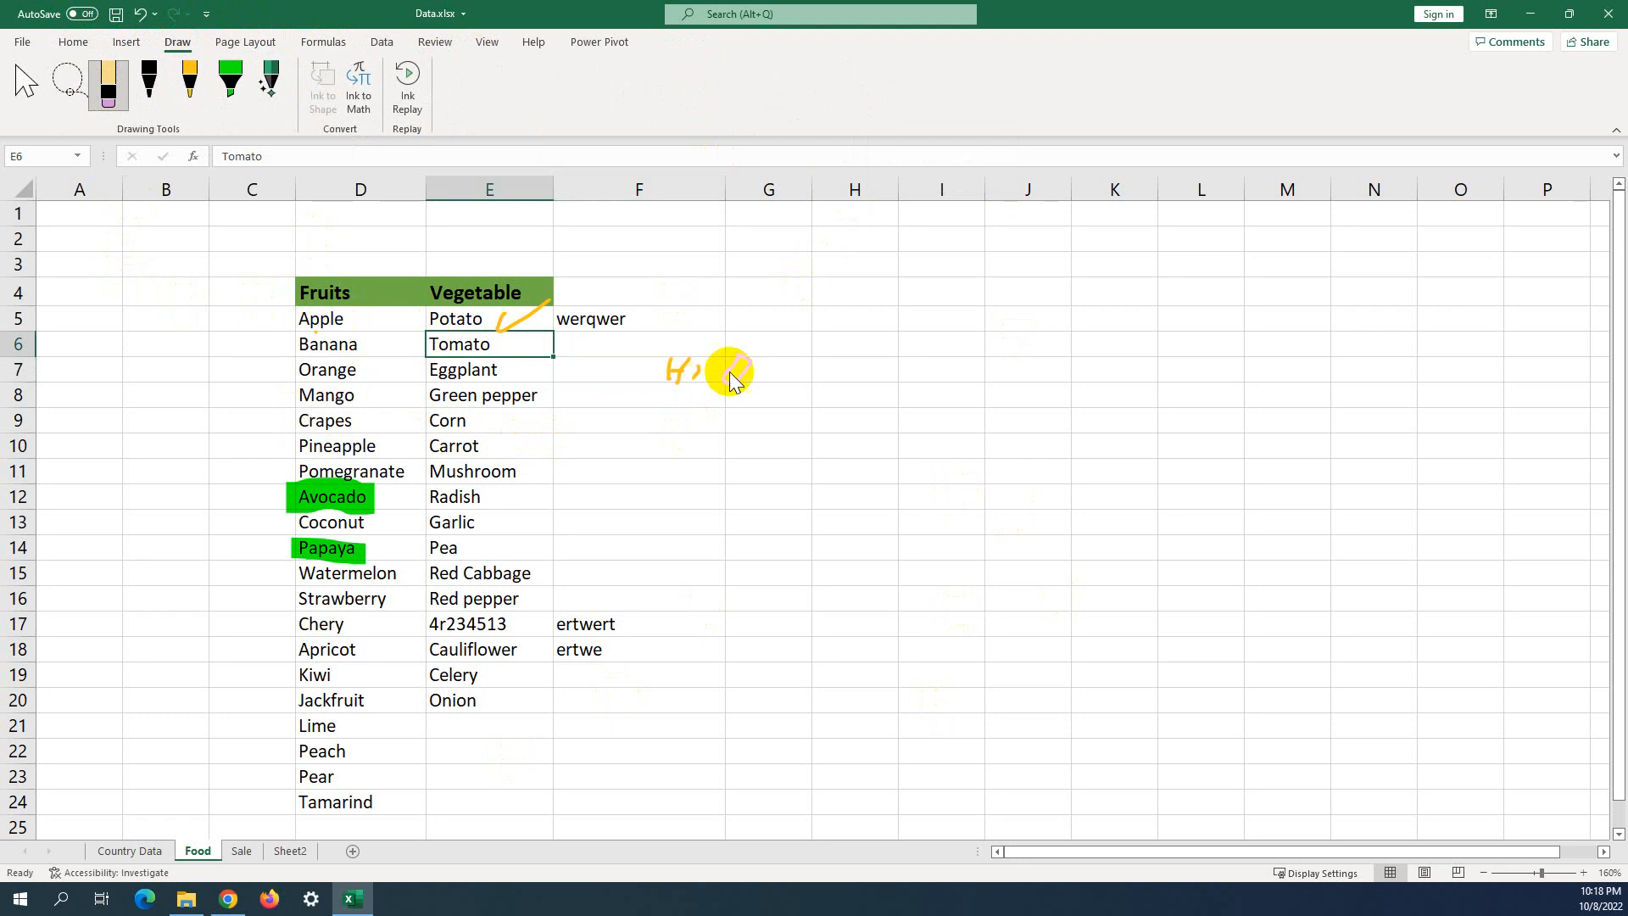
pyautogui.click(666, 372)
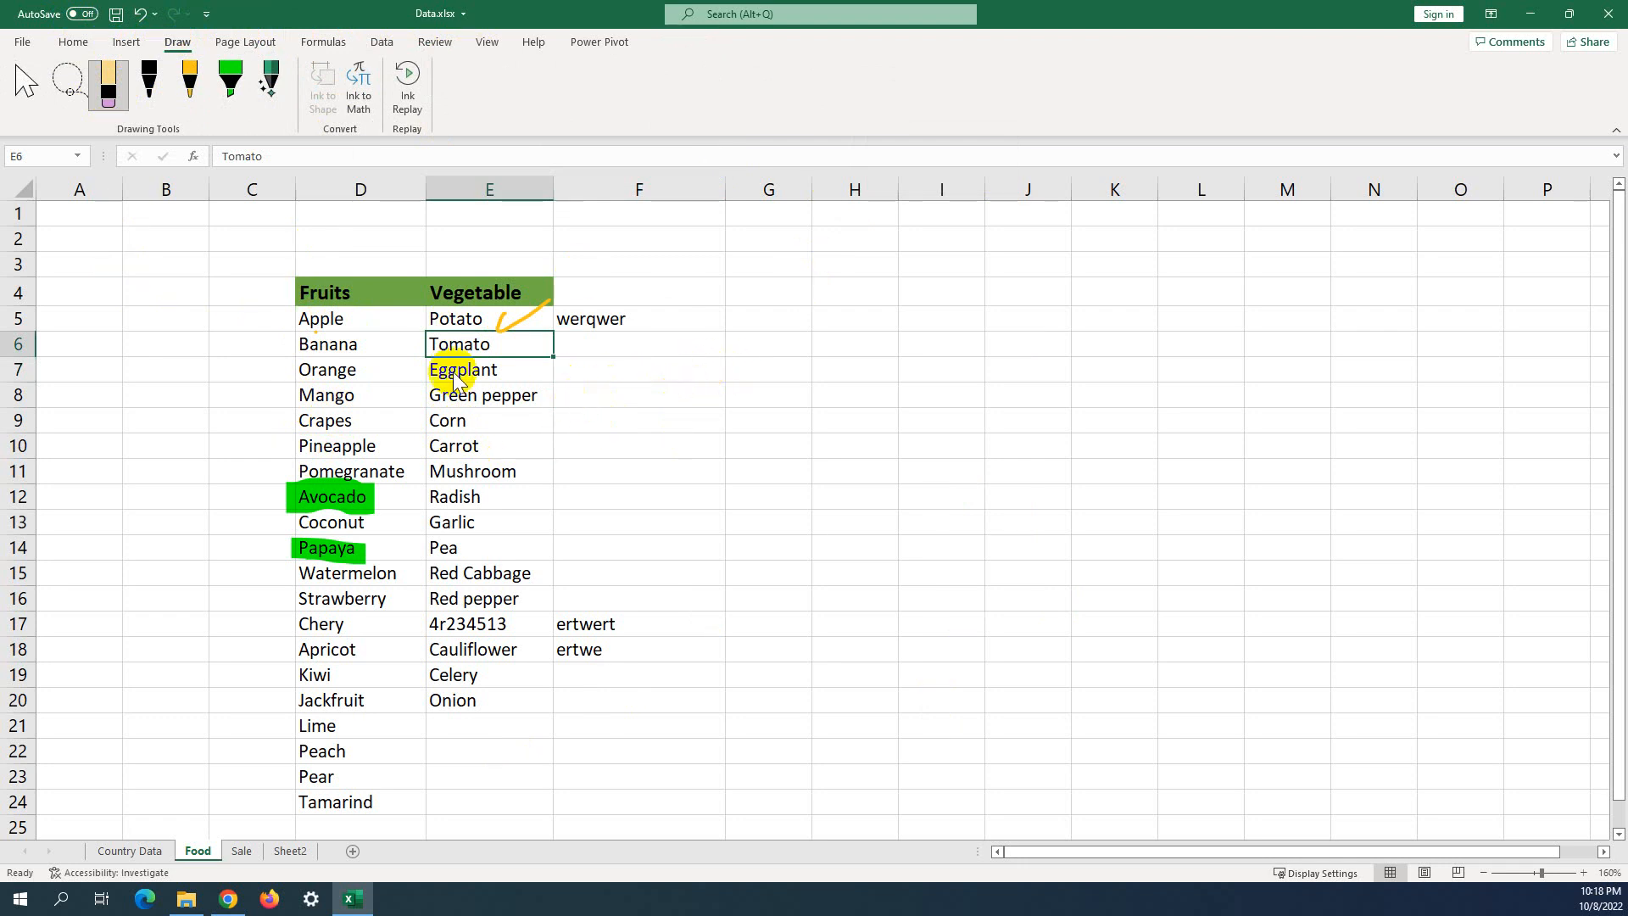
pyautogui.click(72, 42)
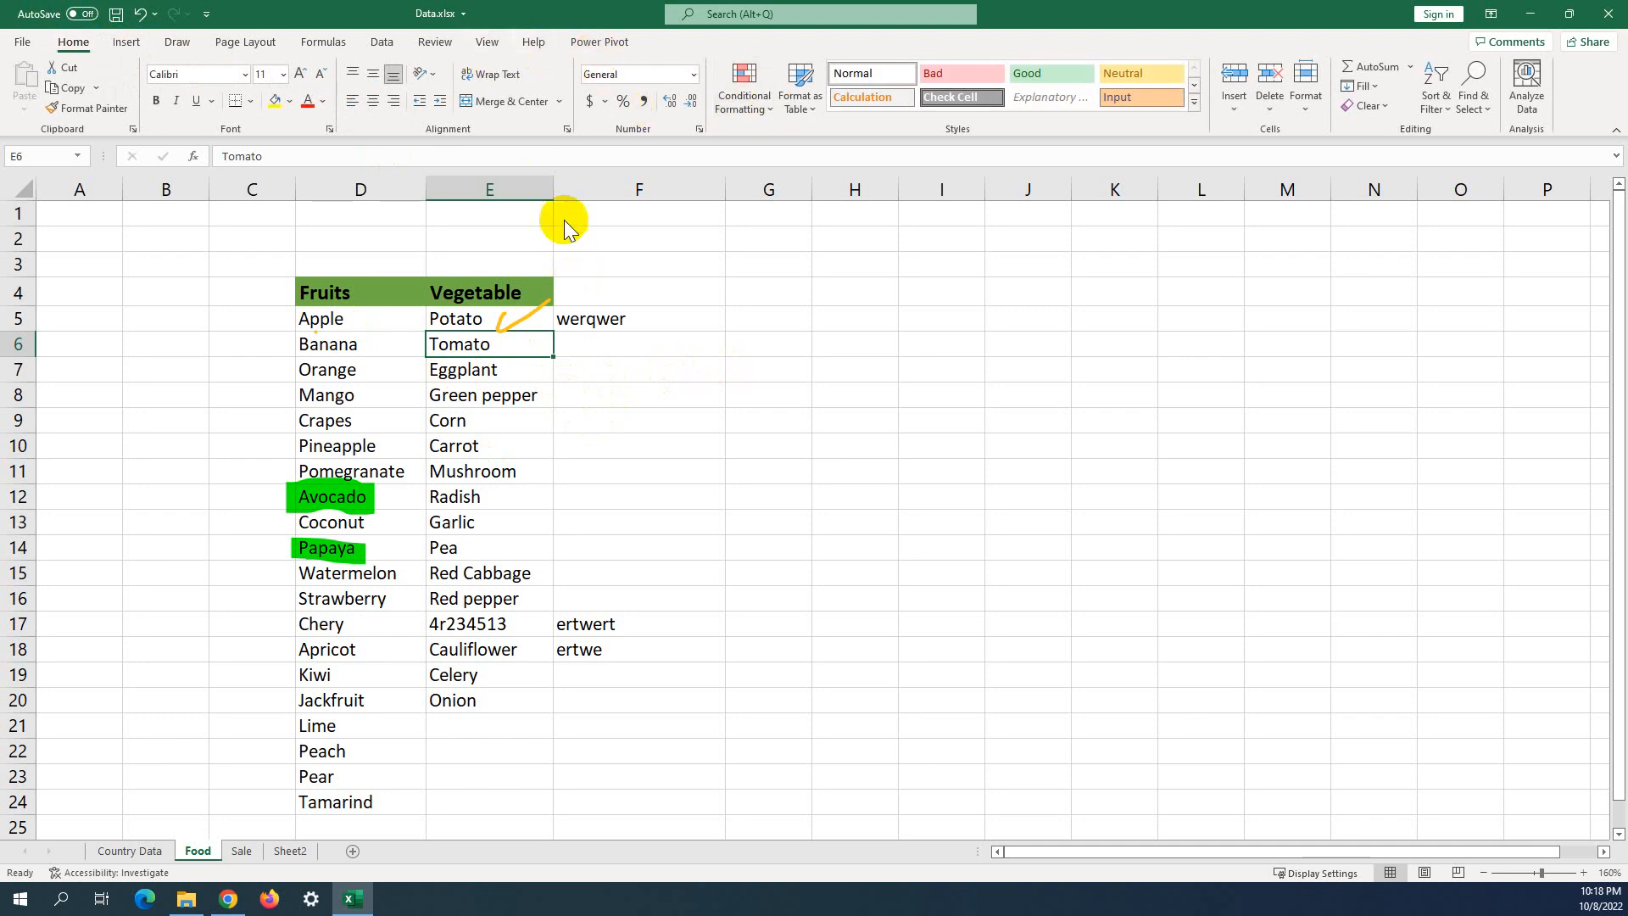
# Choose Delete All Ink on Sheet from Review's Hide Ink options to clear the remaining ink.
pyautogui.click(447, 42)
pyautogui.click(874, 102)
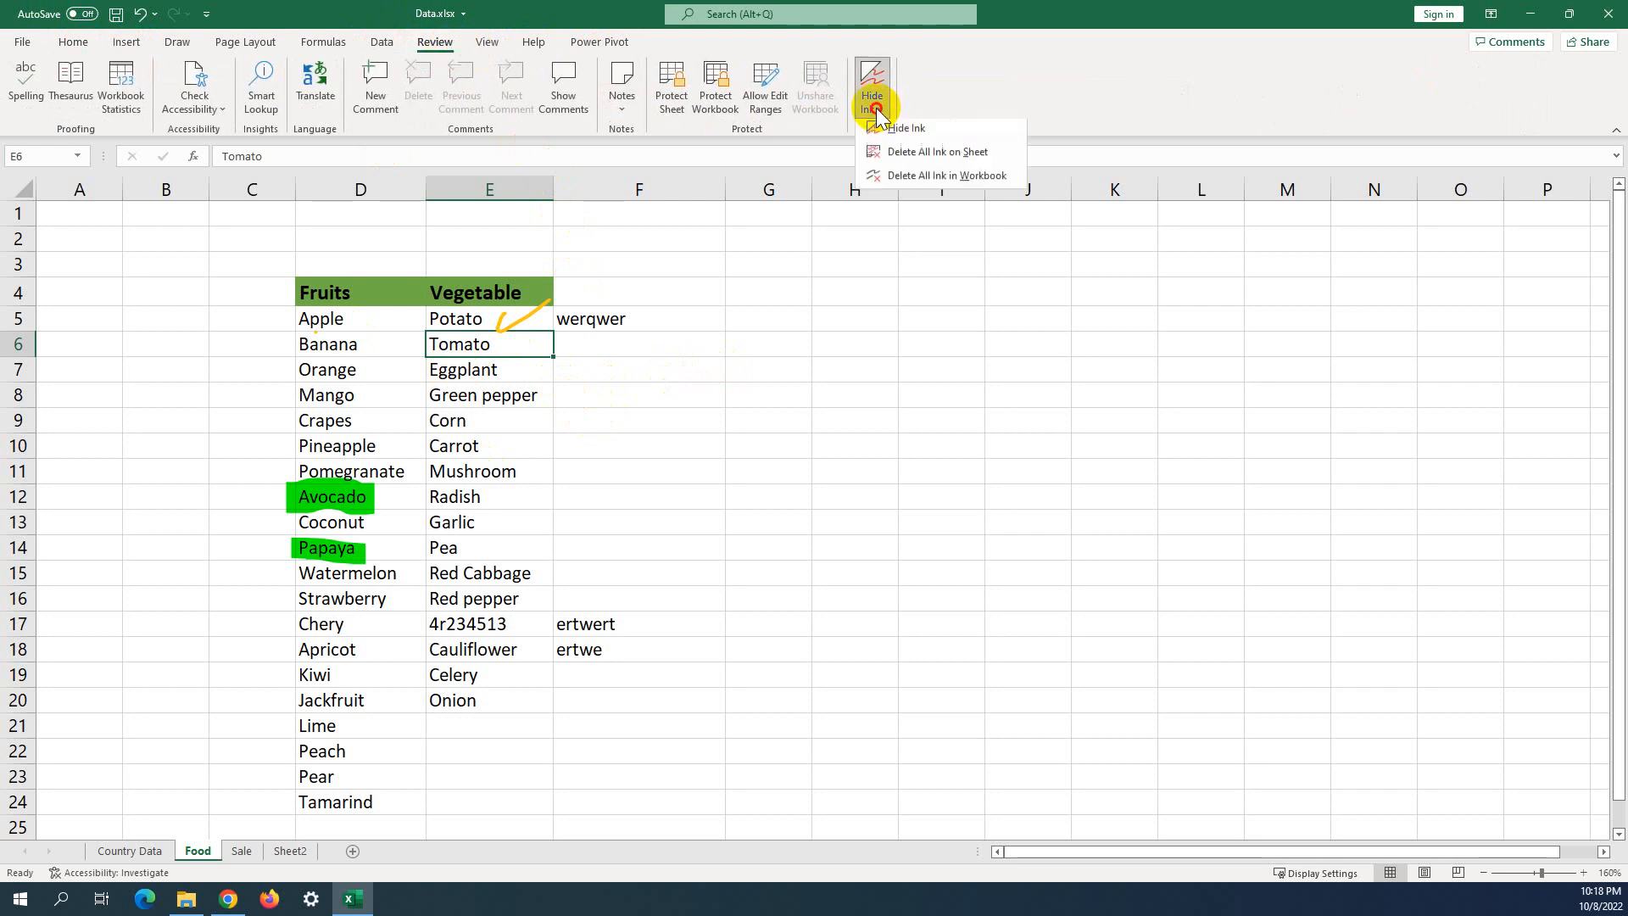
pyautogui.click(908, 157)
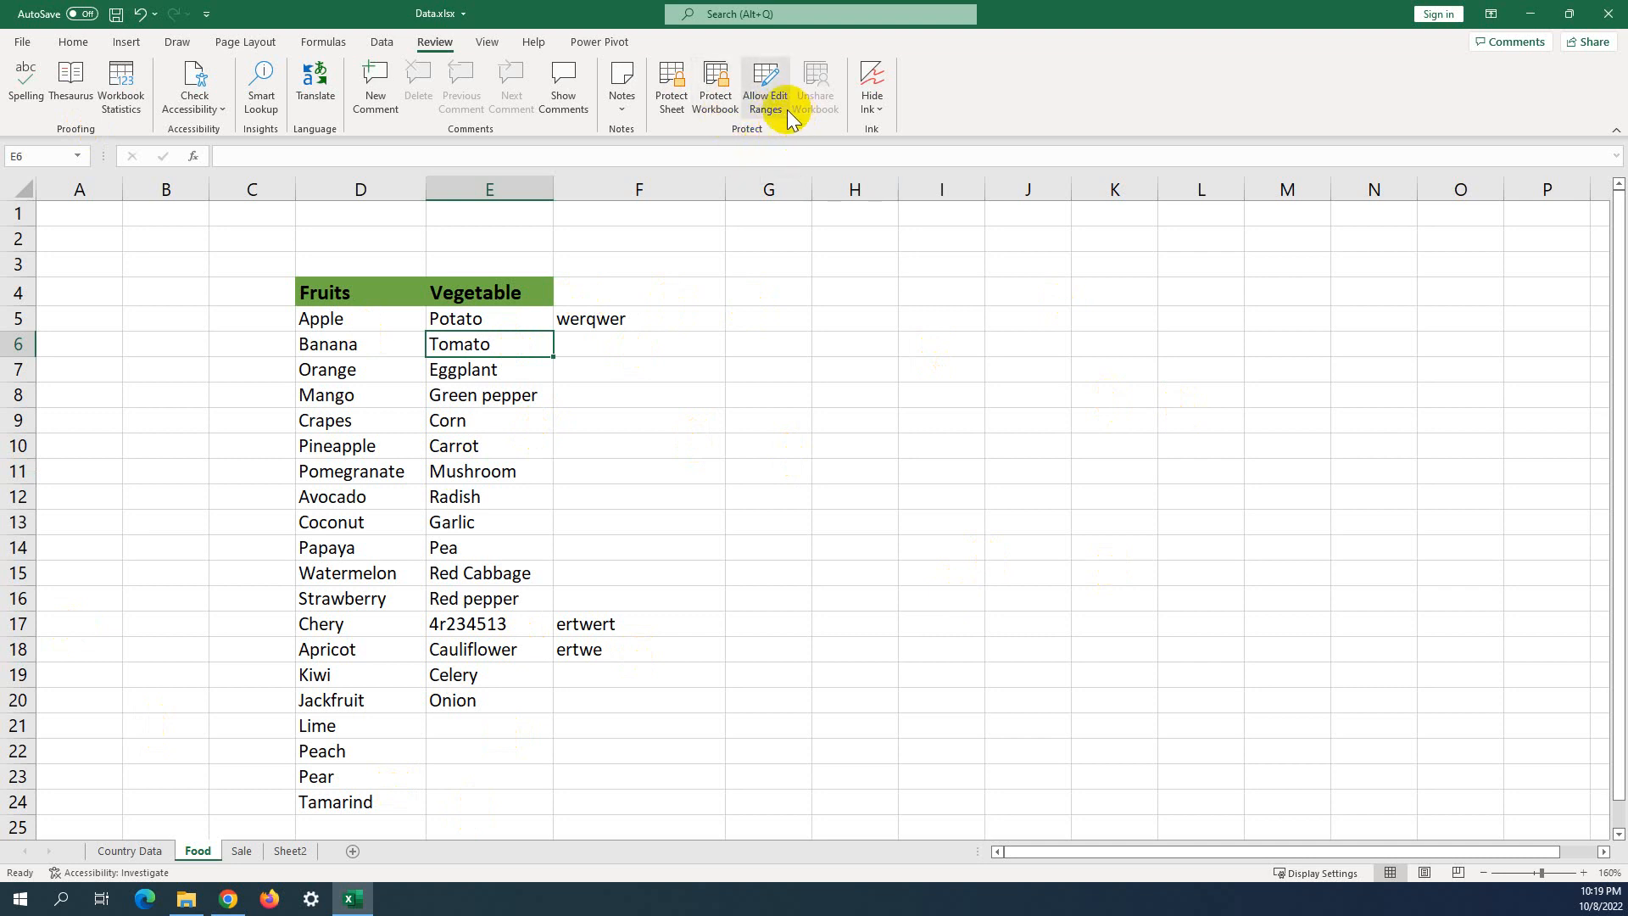
pyautogui.click(874, 109)
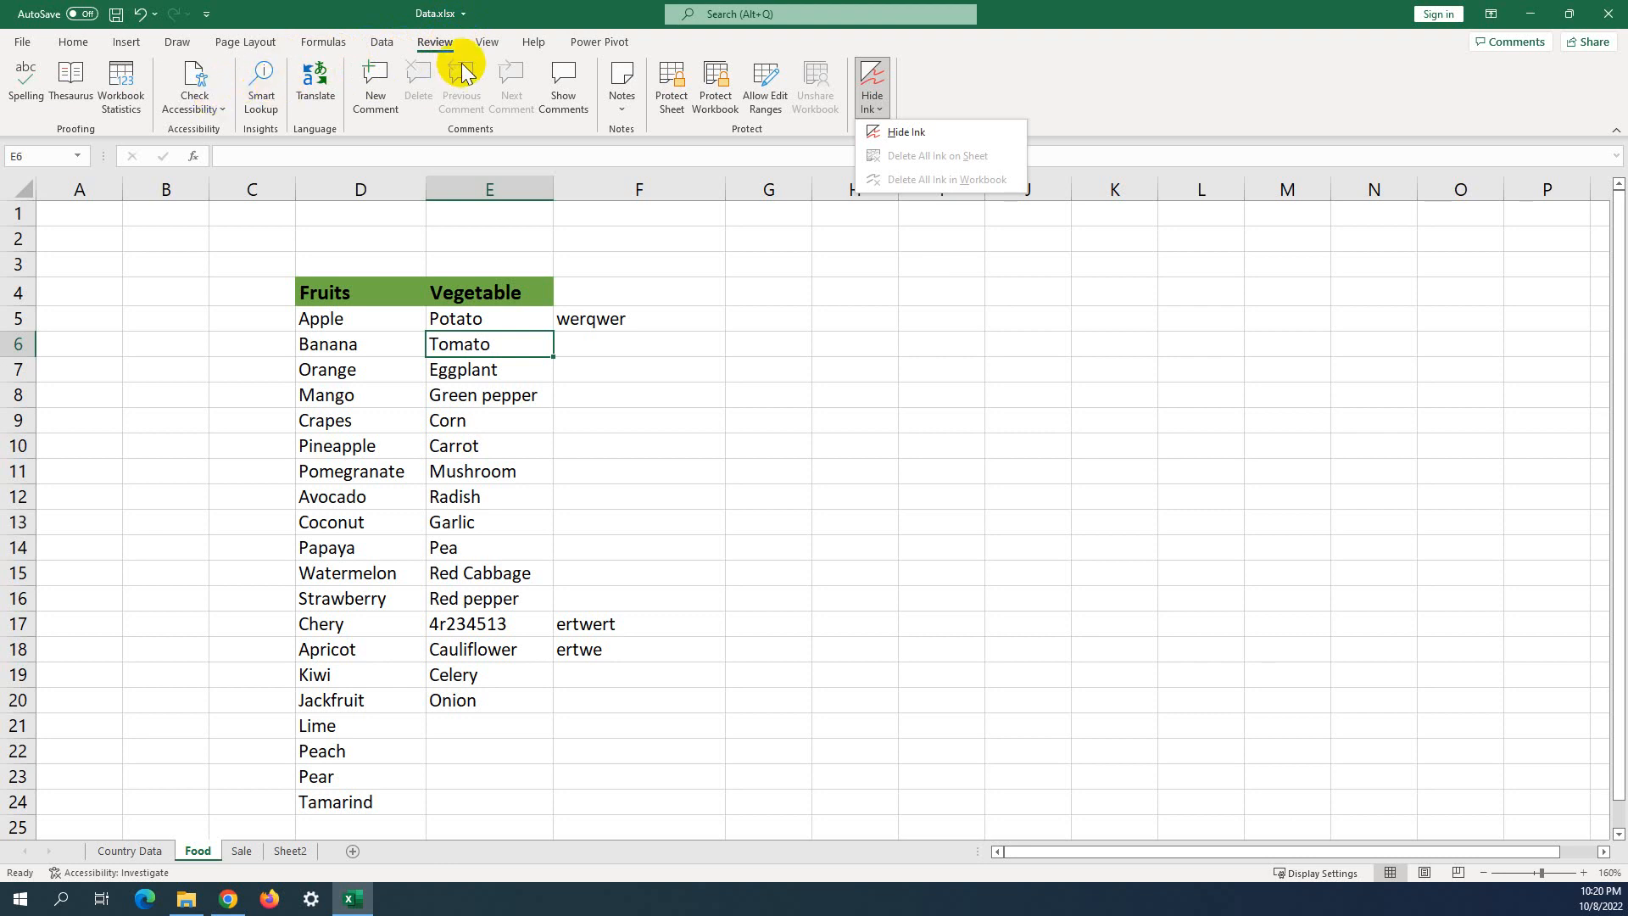
pyautogui.click(654, 413)
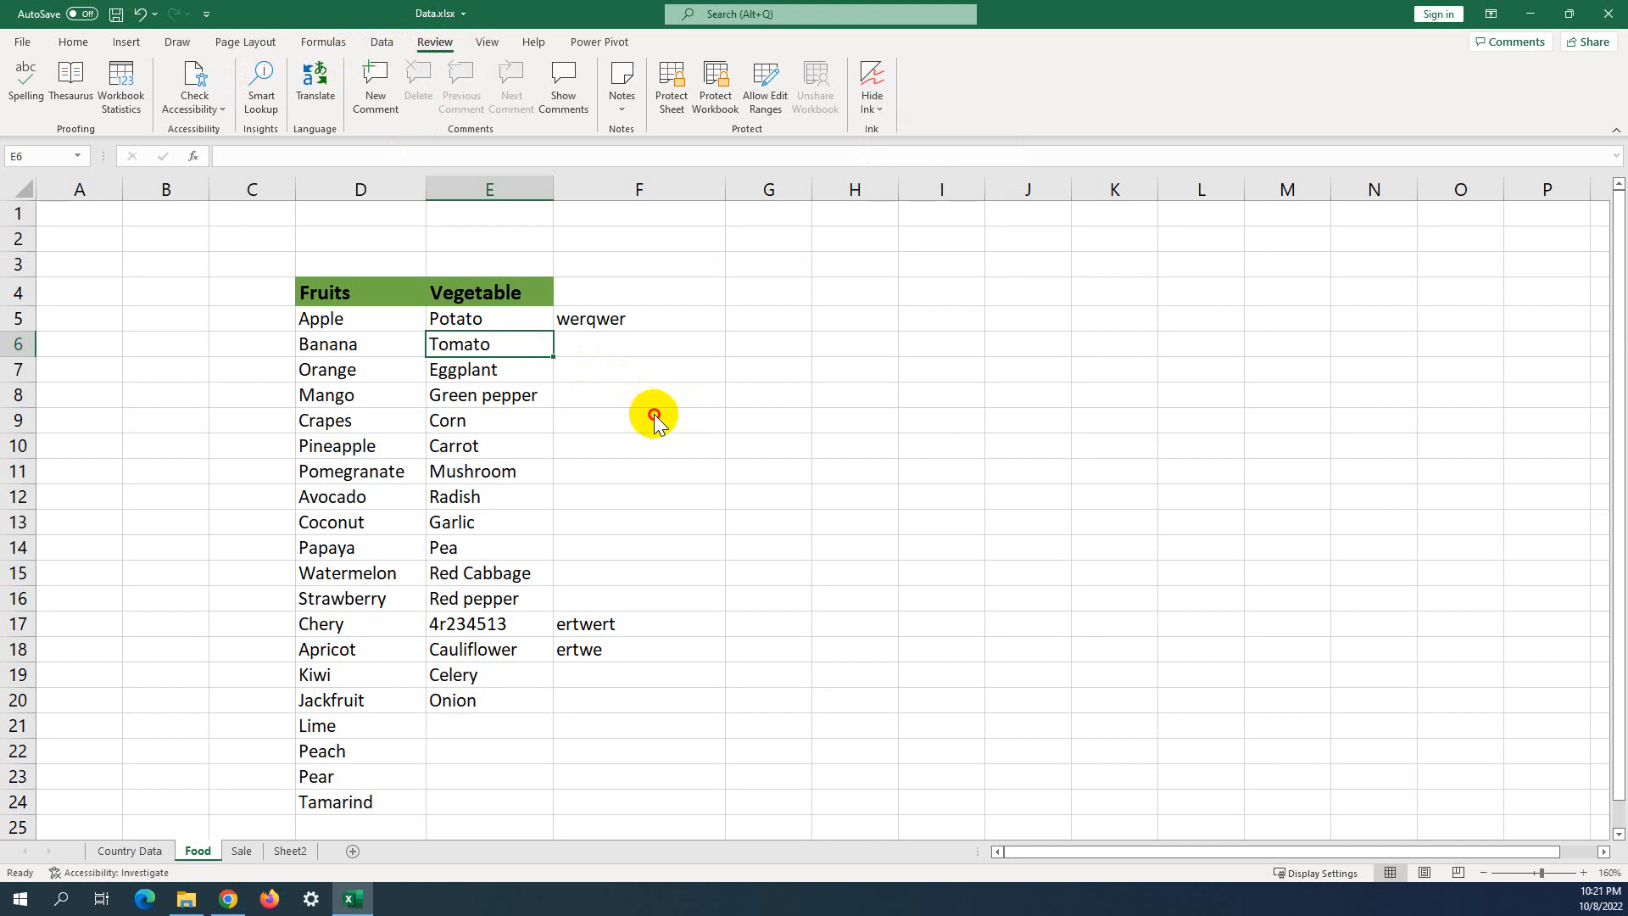